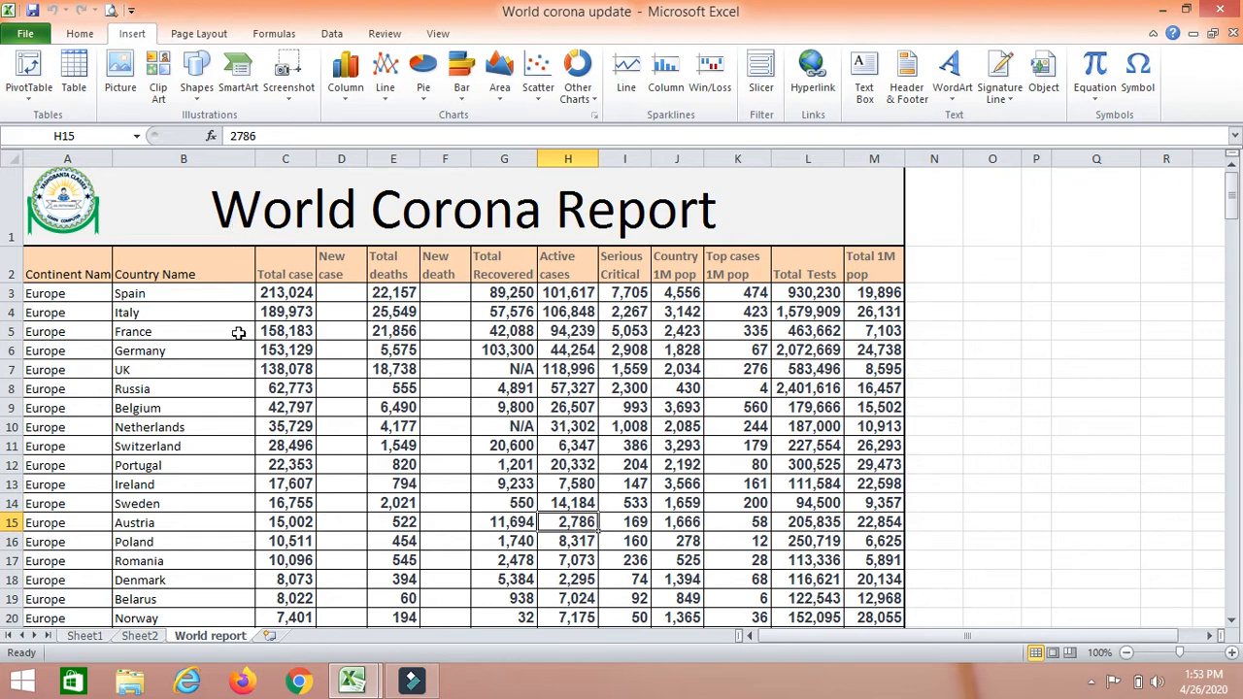
Step: Look through the World Corona Report's country records, from the European rows down into the North American ones
{"action": "scroll", "coordinate": [241, 332], "scroll_direction": "down", "scroll_amount": 4}
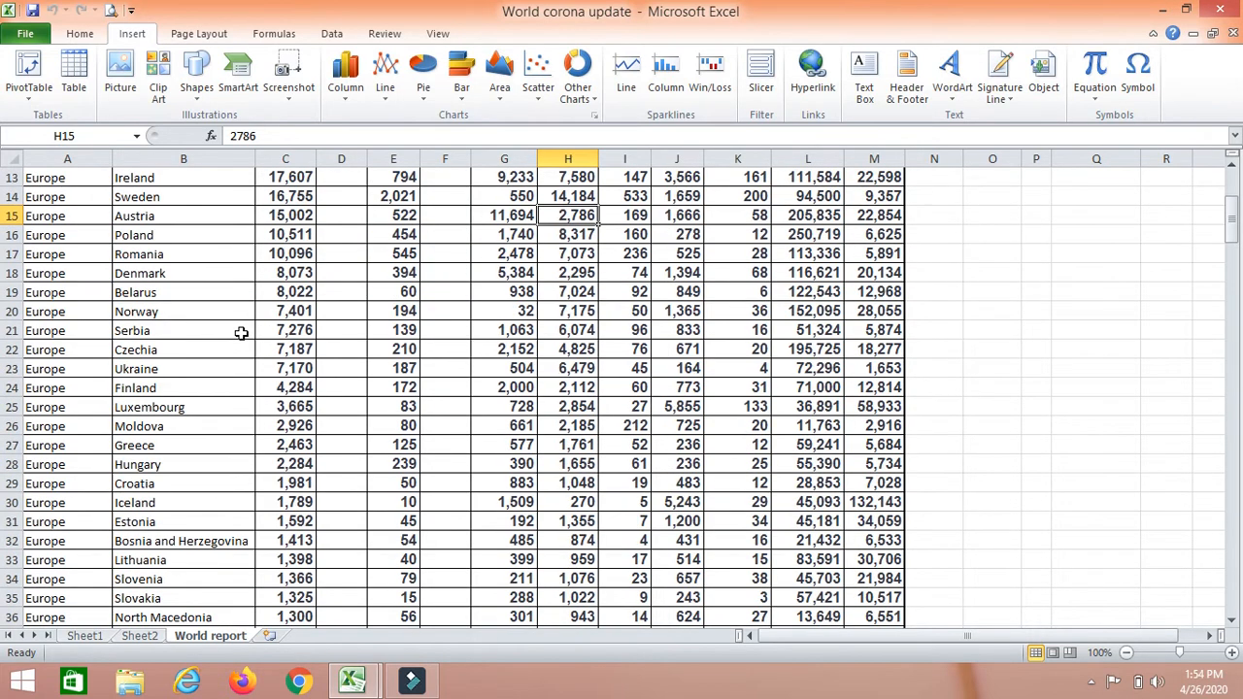
{"action": "scroll", "coordinate": [241, 332], "scroll_direction": "up", "scroll_amount": 4}
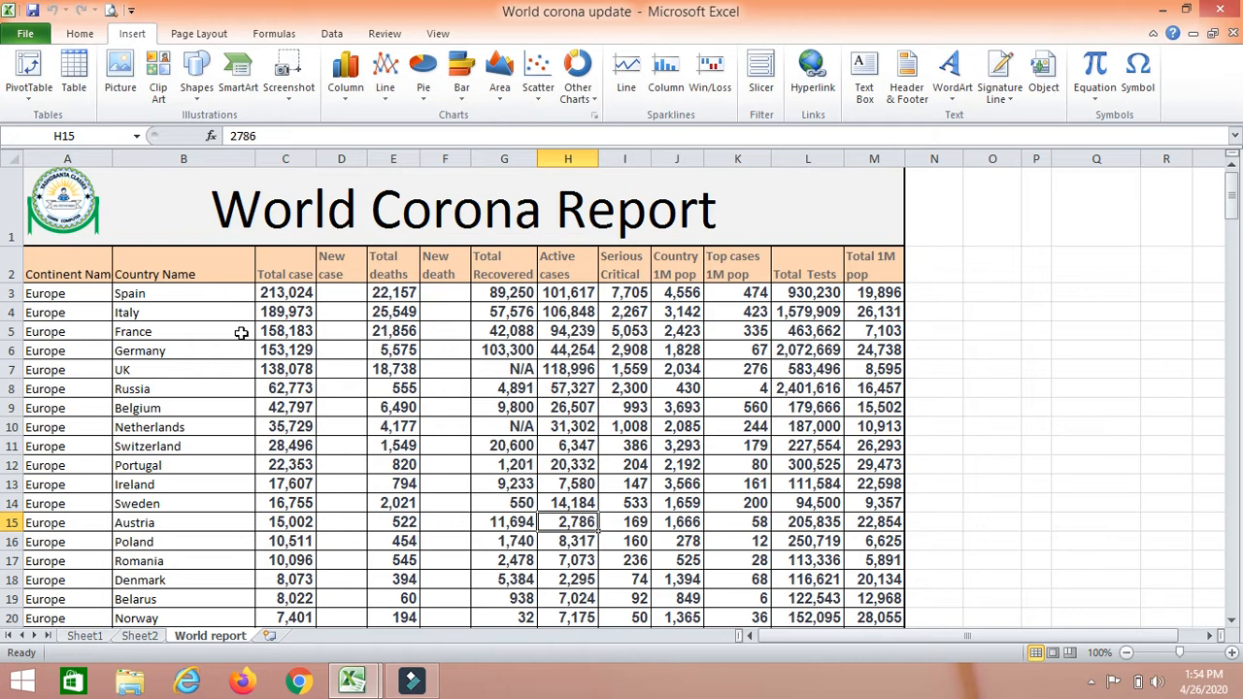
{"action": "scroll", "coordinate": [241, 332], "scroll_direction": "down", "scroll_amount": 3}
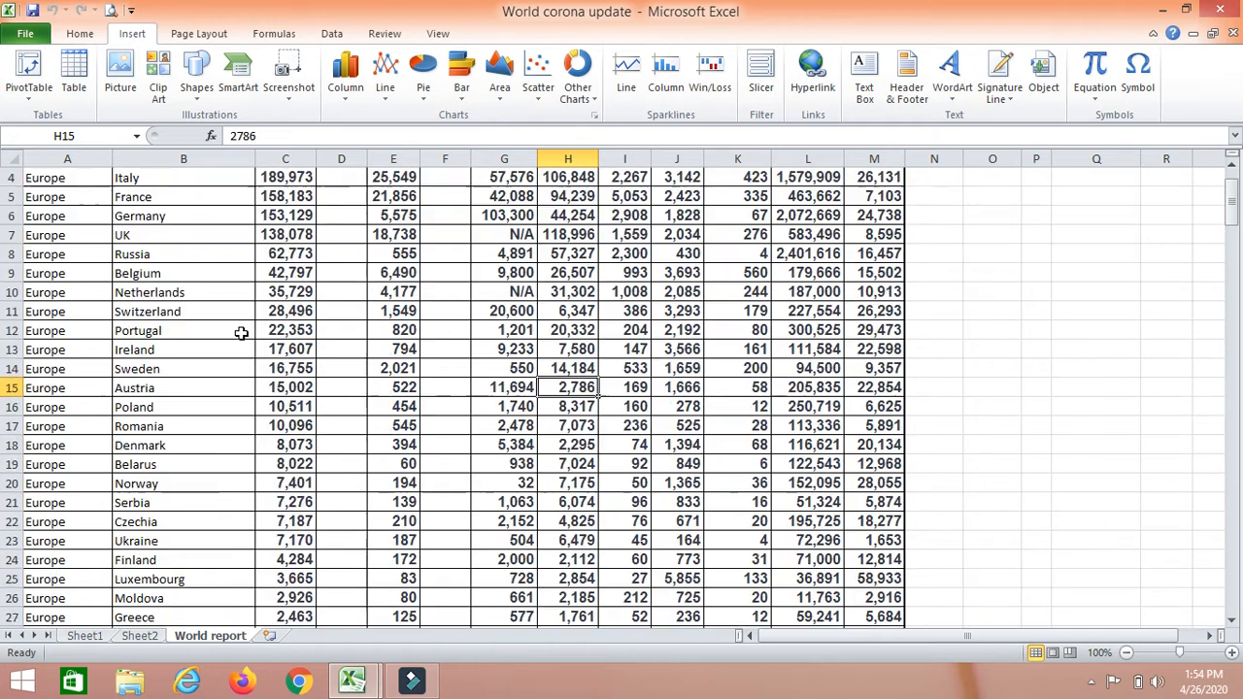
{"action": "scroll", "coordinate": [241, 332], "scroll_direction": "up", "scroll_amount": 3}
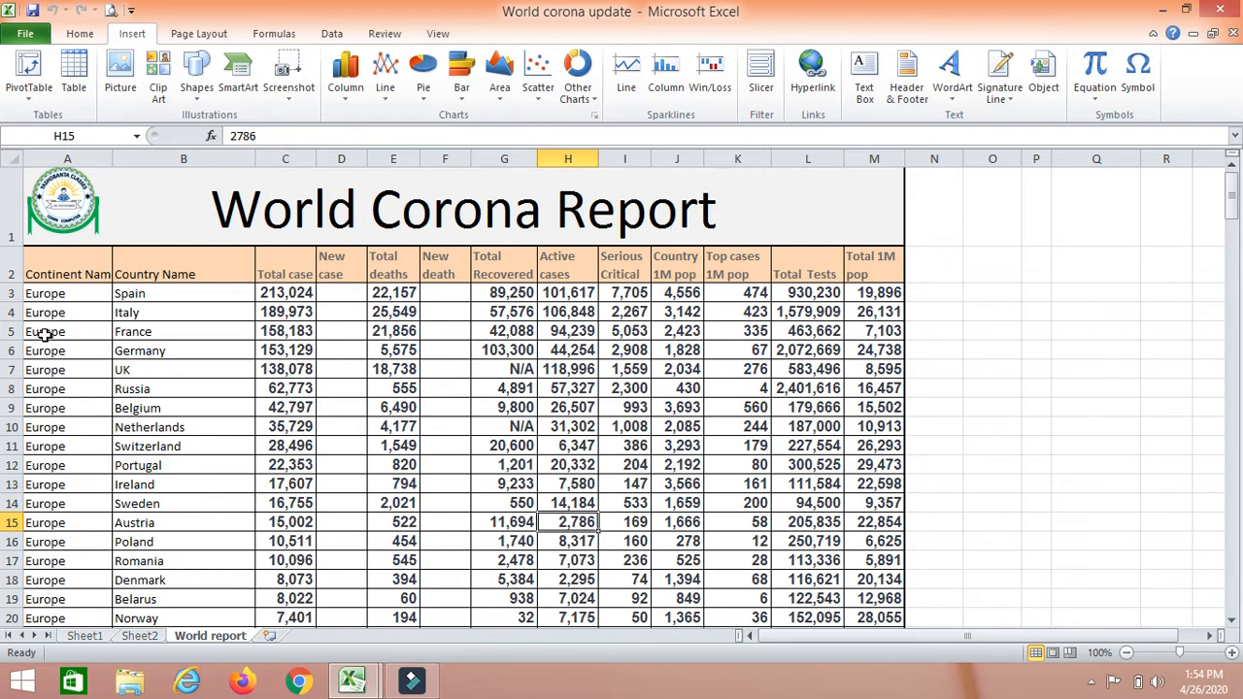
{"action": "left_click", "coordinate": [225, 351]}
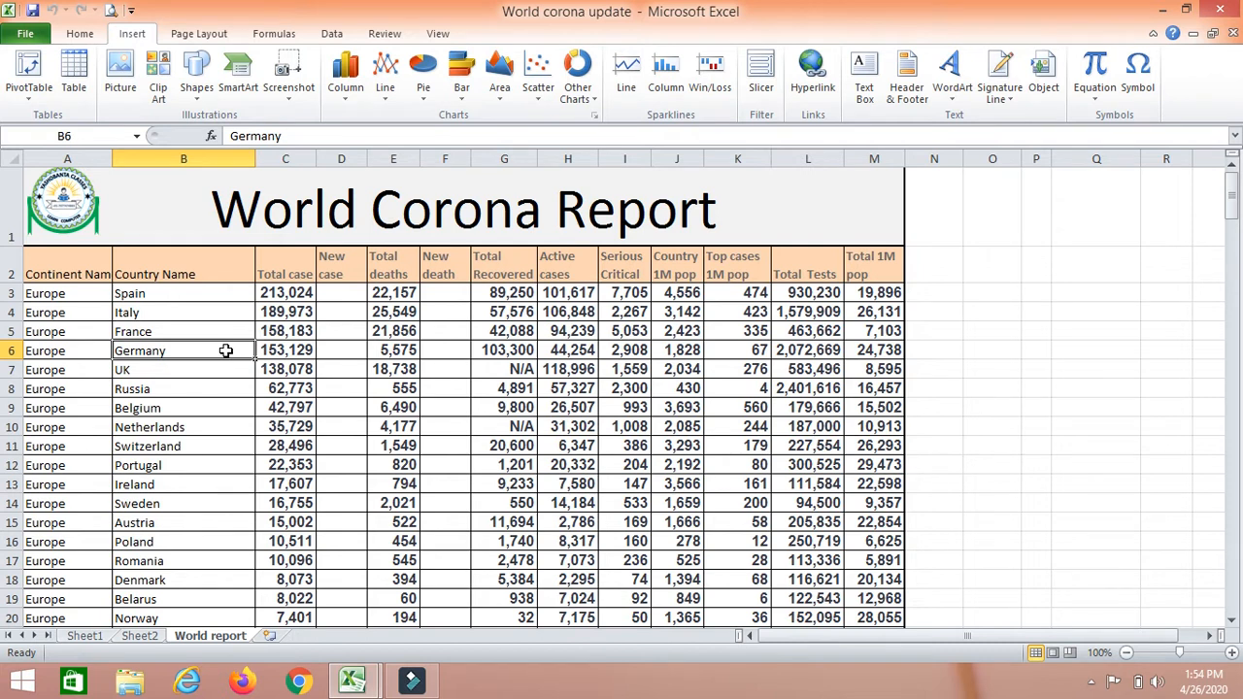
{"action": "left_click", "coordinate": [392, 387]}
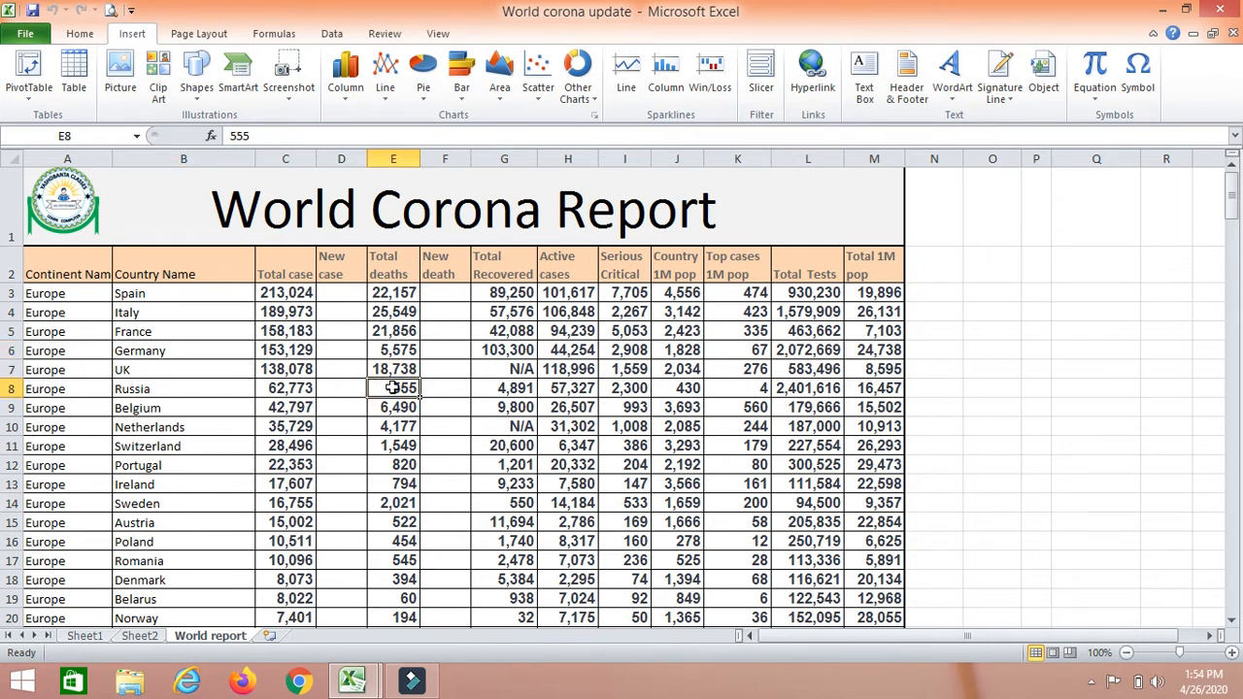
{"action": "scroll", "coordinate": [392, 387], "scroll_direction": "down", "scroll_amount": 4}
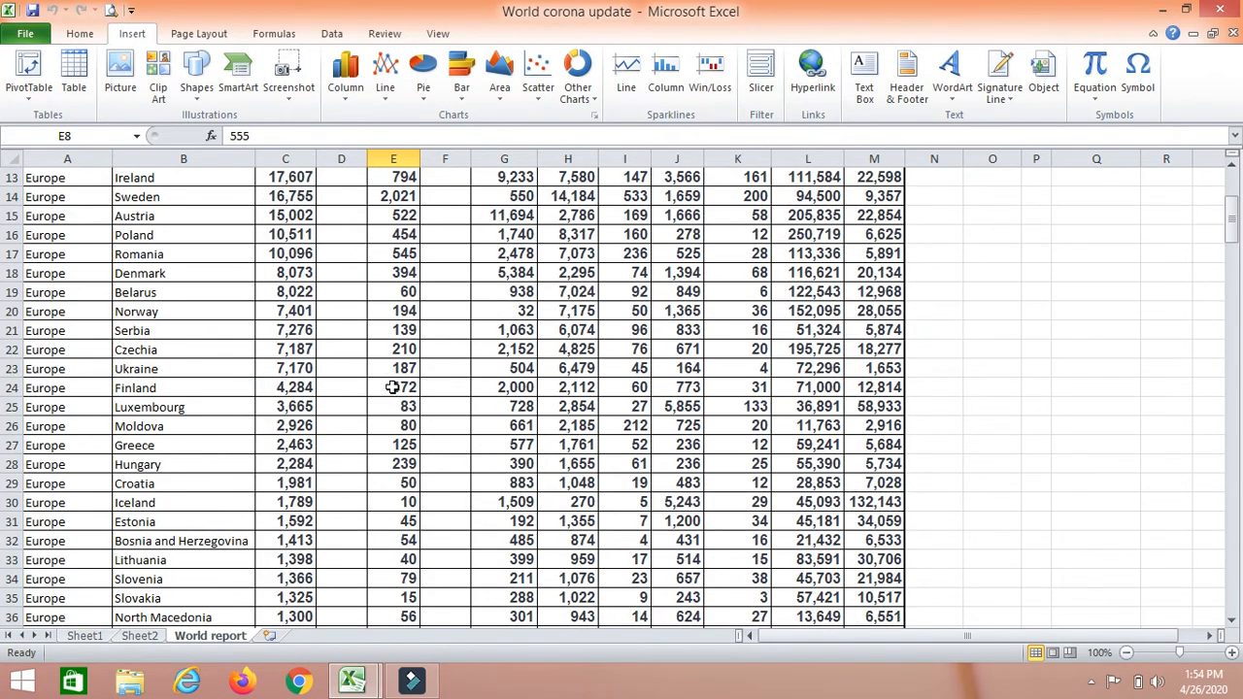
{"action": "scroll", "coordinate": [392, 388], "scroll_direction": "down", "scroll_amount": 10}
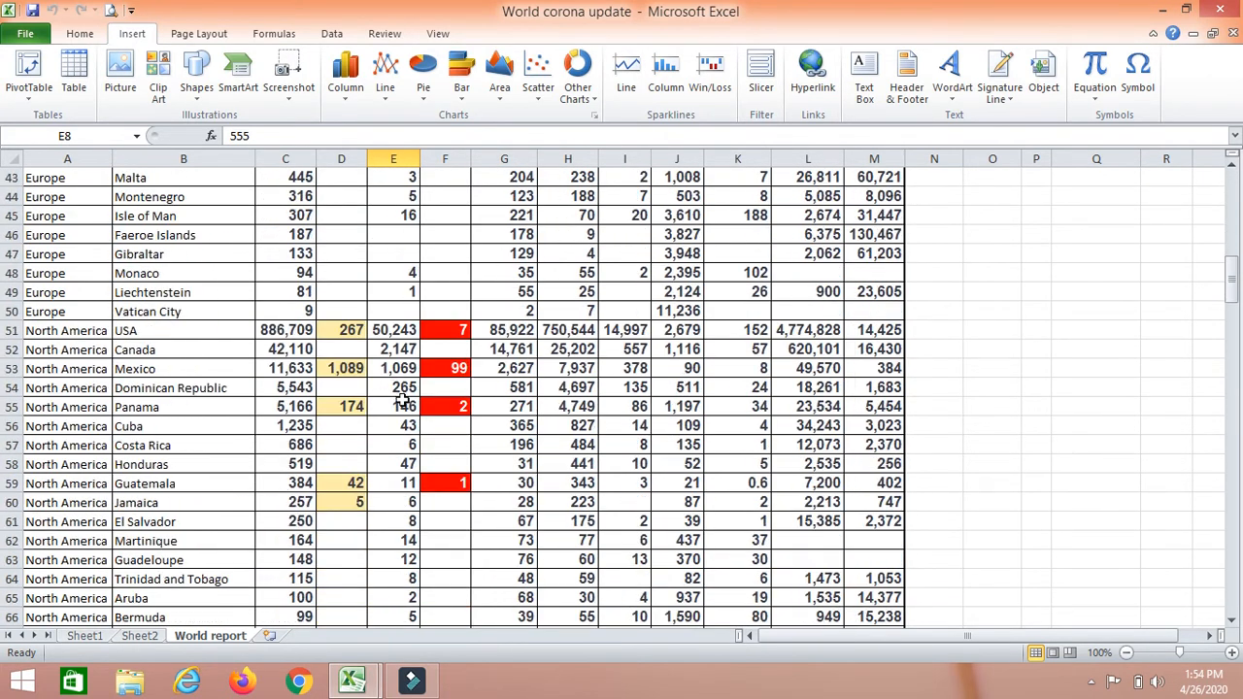
{"action": "scroll", "coordinate": [158, 340], "scroll_direction": "down", "scroll_amount": 4}
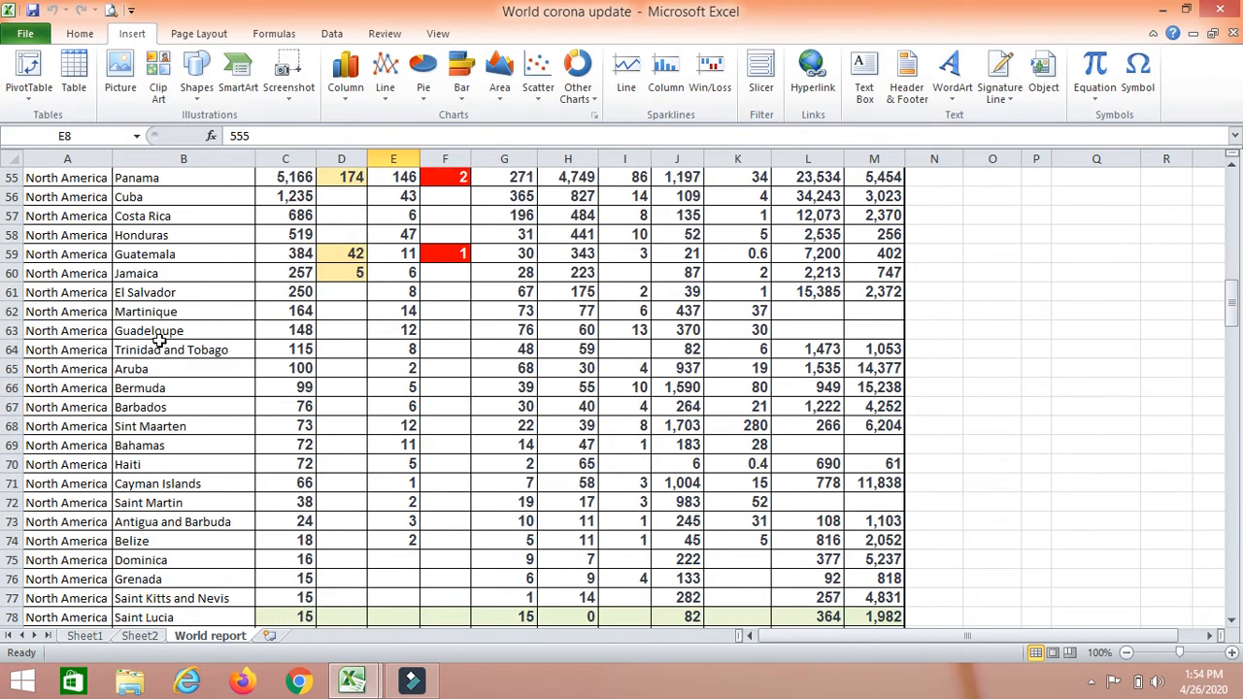
Step: Insert a blank row above the Trinidad and Tobago record and delete that blank row again
{"action": "right_click", "coordinate": [12, 349]}
{"action": "left_click", "coordinate": [60, 471]}
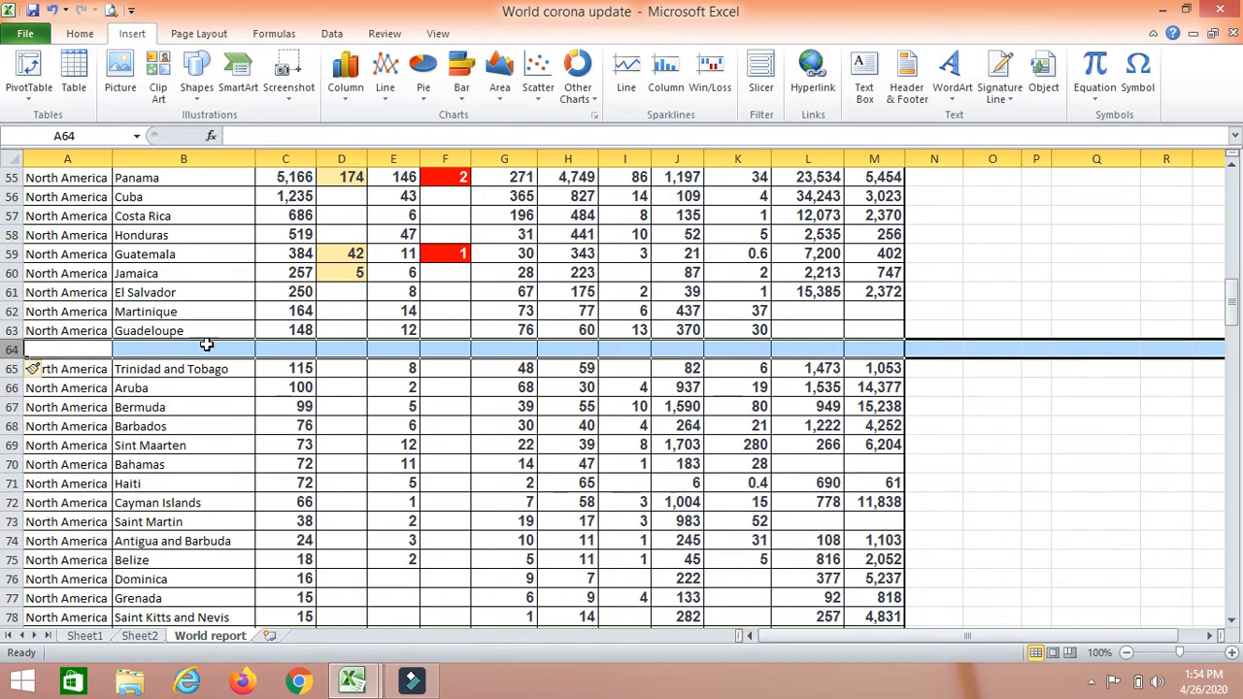
{"action": "right_click", "coordinate": [13, 349]}
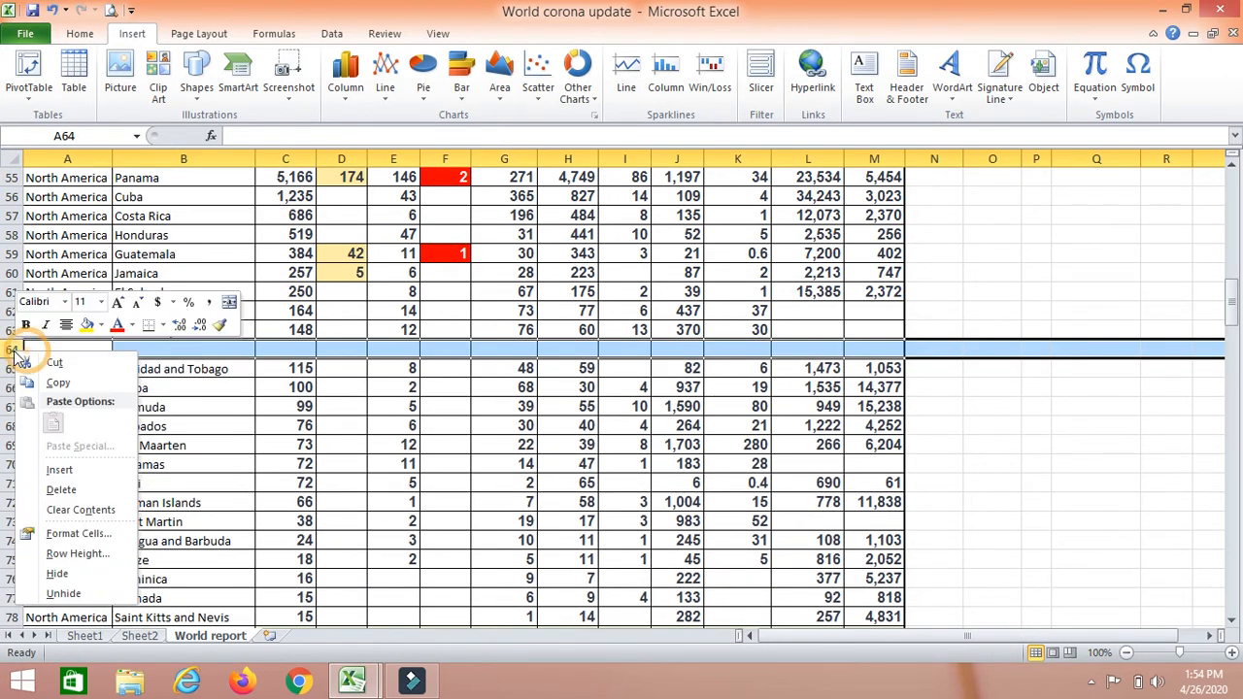
{"action": "left_click", "coordinate": [77, 487]}
{"action": "scroll", "coordinate": [364, 386], "scroll_direction": "up", "scroll_amount": 3}
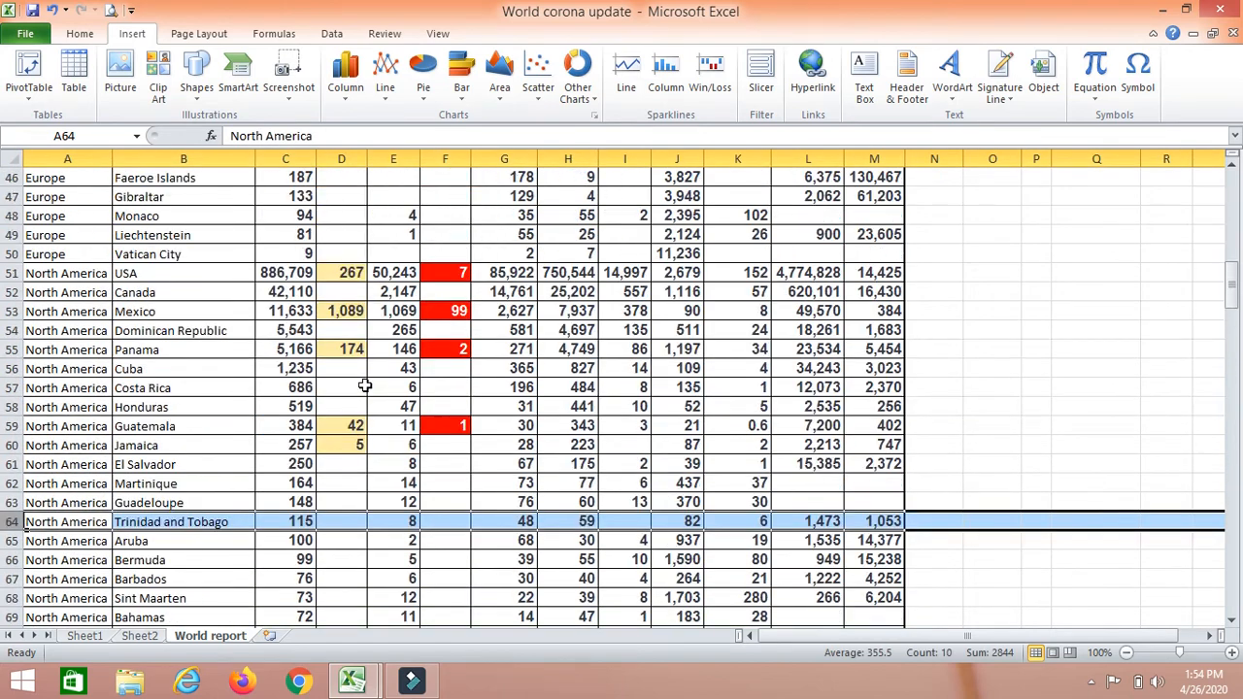
{"action": "scroll", "coordinate": [364, 386], "scroll_direction": "up", "scroll_amount": 15}
{"action": "scroll", "coordinate": [243, 408], "scroll_direction": "down", "scroll_amount": 1}
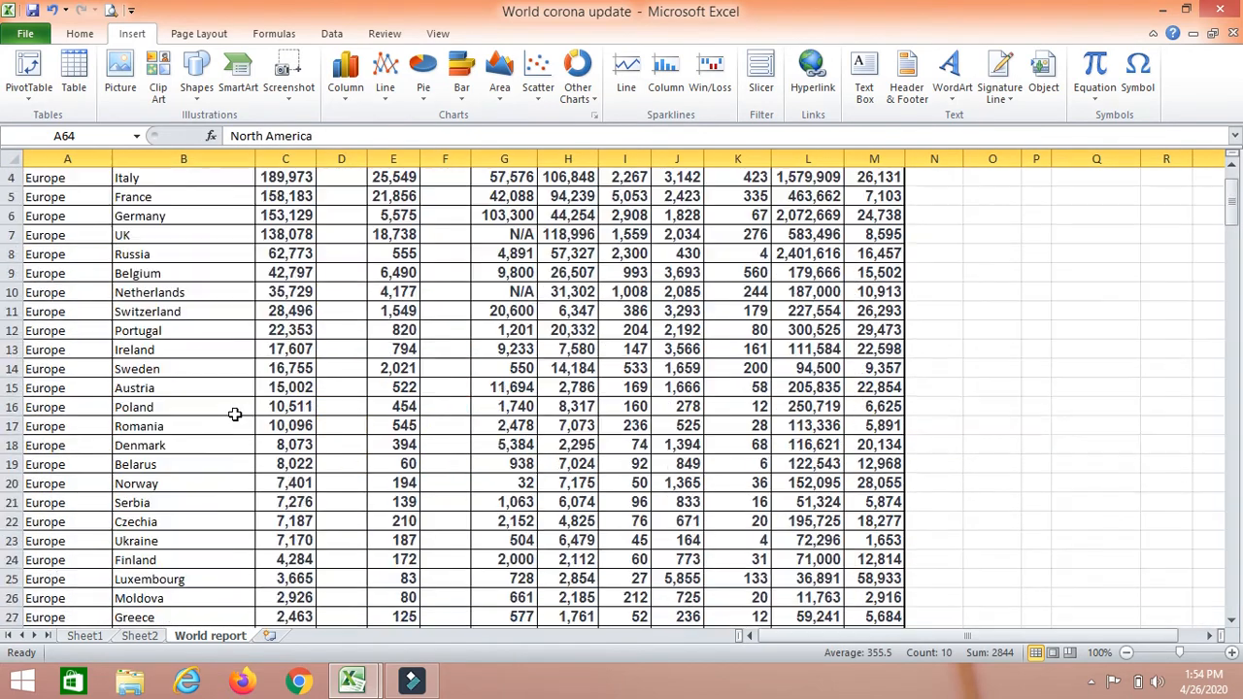
{"action": "scroll", "coordinate": [234, 415], "scroll_direction": "down", "scroll_amount": 20}
{"action": "scroll", "coordinate": [234, 414], "scroll_direction": "up", "scroll_amount": 20}
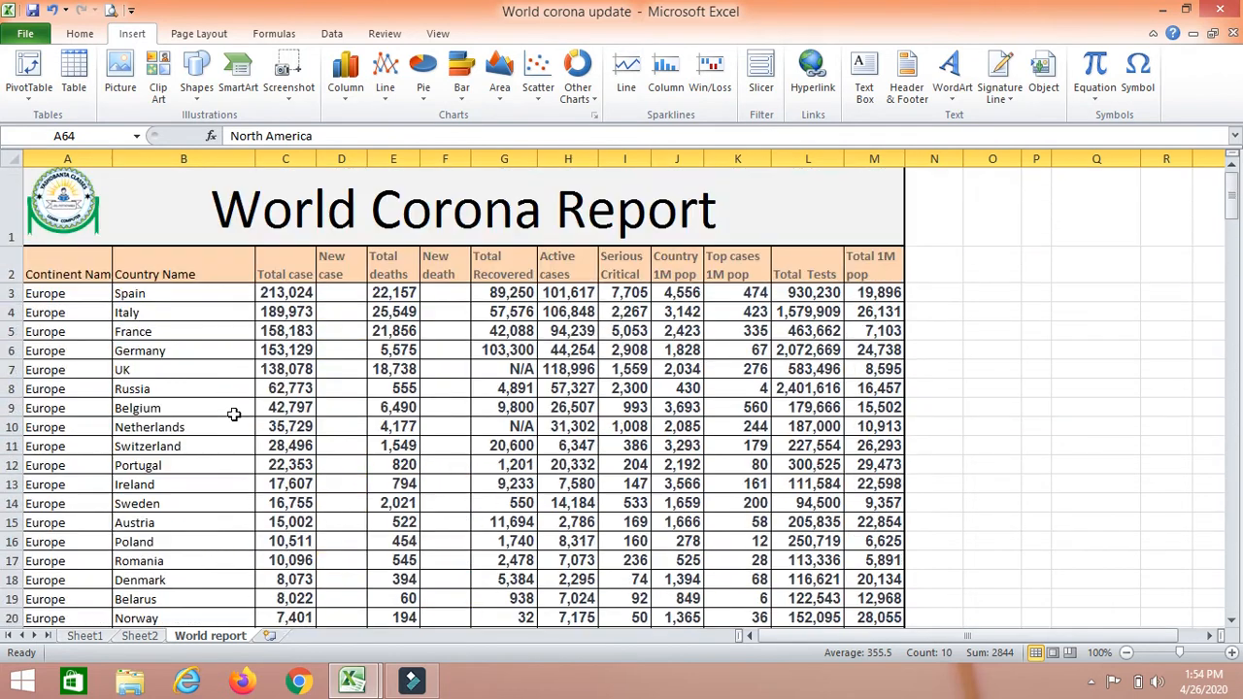
Step: Start a PivotTable from the report data and reselect A2:M212 on the World report sheet as its source range
{"action": "left_click", "coordinate": [400, 462]}
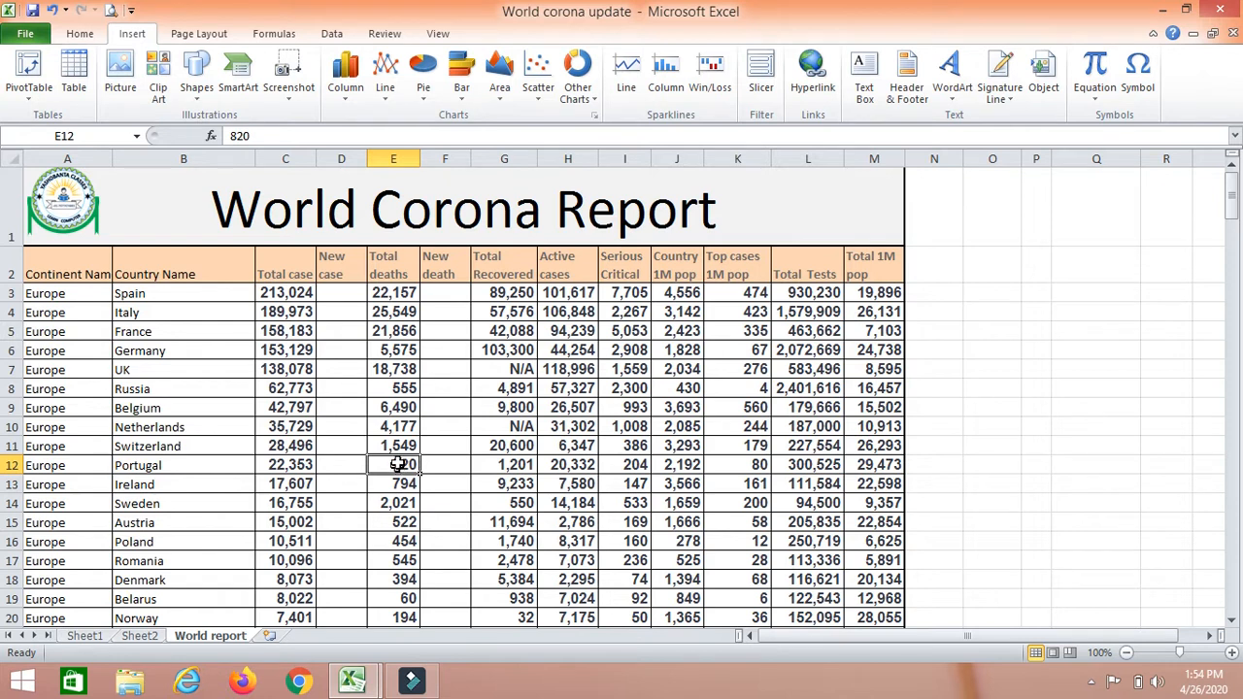
{"action": "left_click", "coordinate": [336, 450]}
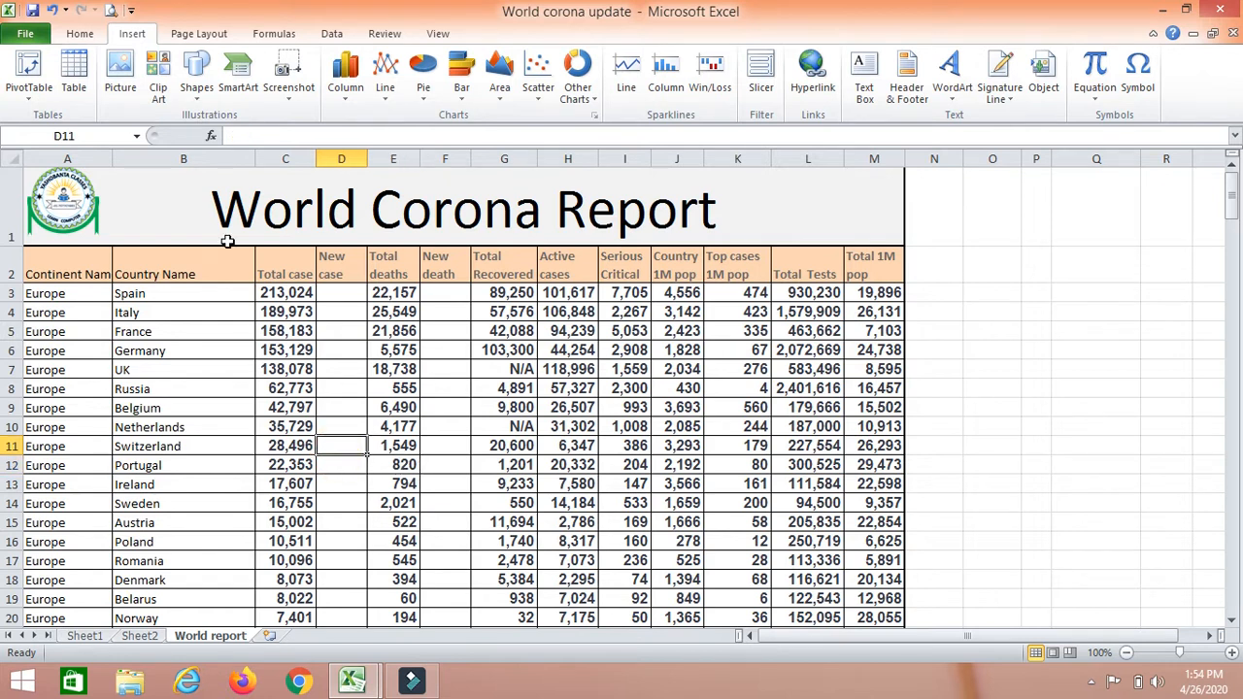
{"action": "left_click", "coordinate": [30, 70]}
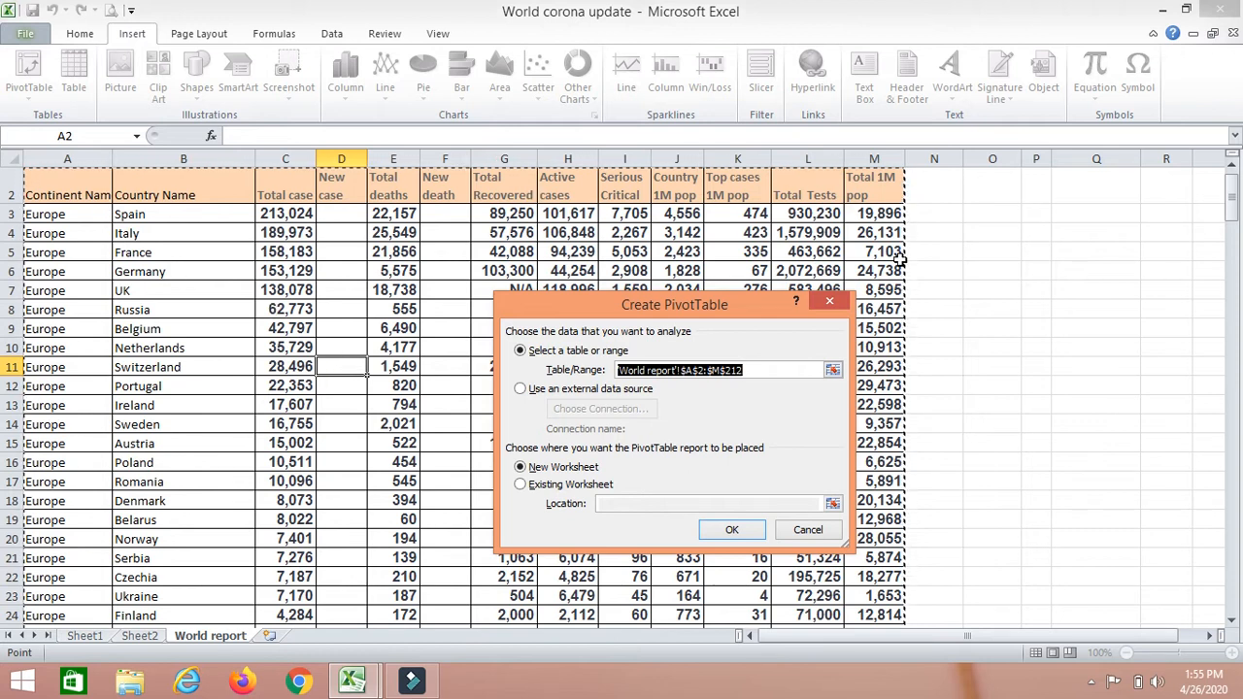
{"action": "scroll", "coordinate": [427, 294], "scroll_direction": "down", "scroll_amount": 11}
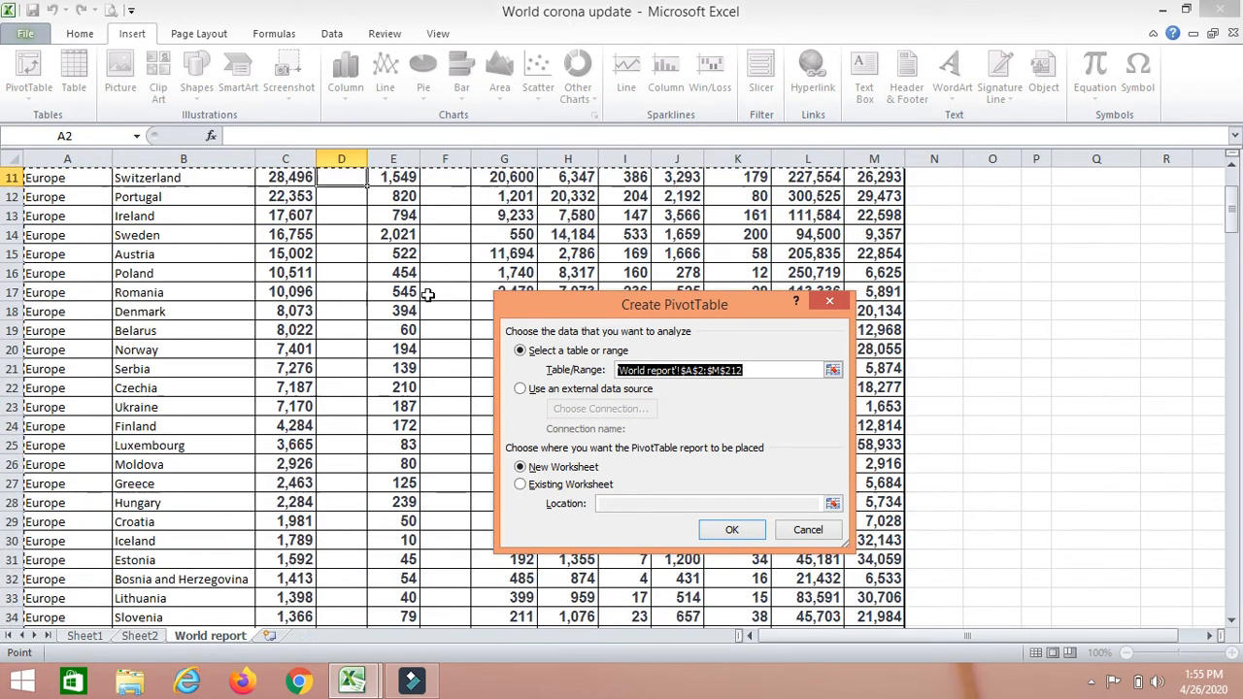
{"action": "scroll", "coordinate": [427, 294], "scroll_direction": "up", "scroll_amount": 11}
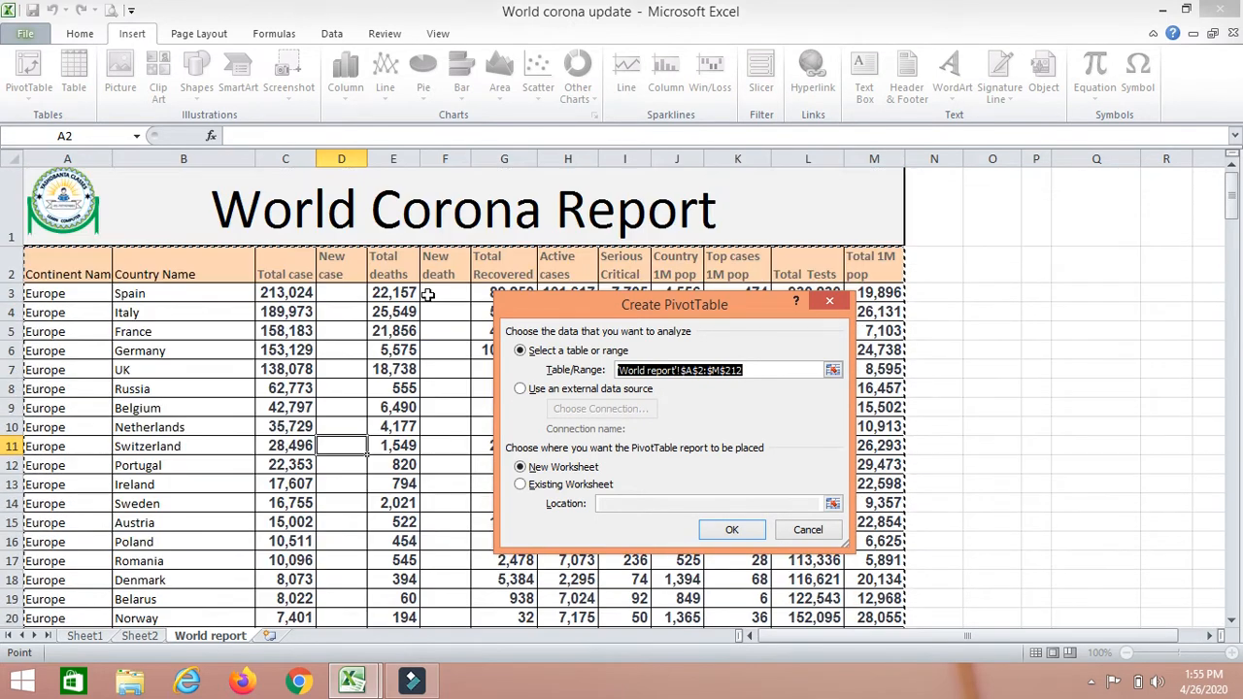
{"action": "left_click_drag", "start_coordinate": [757, 366], "coordinate": [522, 368]}
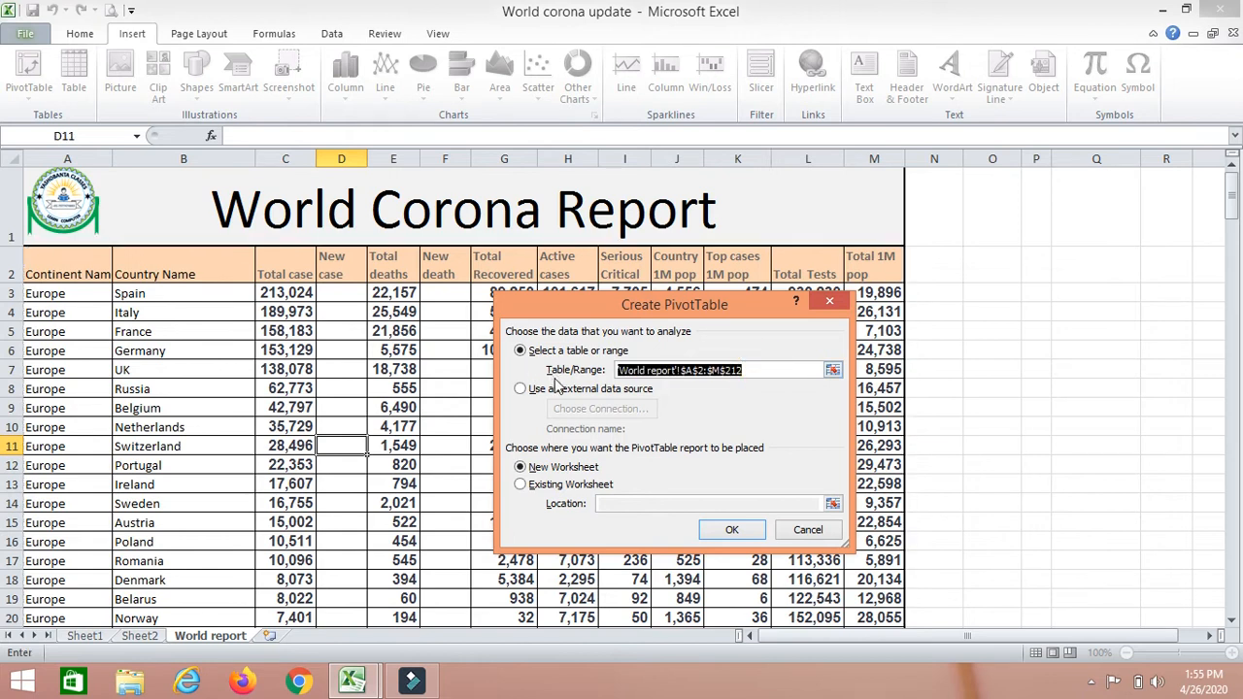
{"action": "key", "text": "BackSpace"}
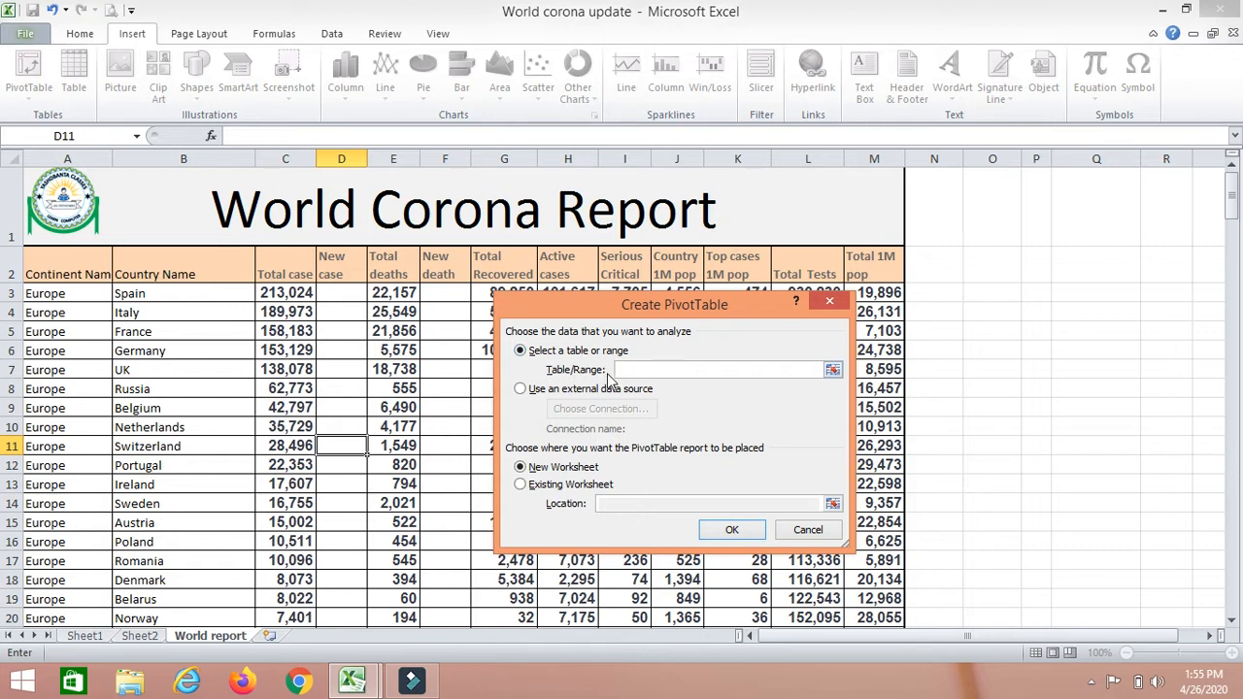
{"action": "left_click_drag", "start_coordinate": [34, 275], "coordinate": [871, 483]}
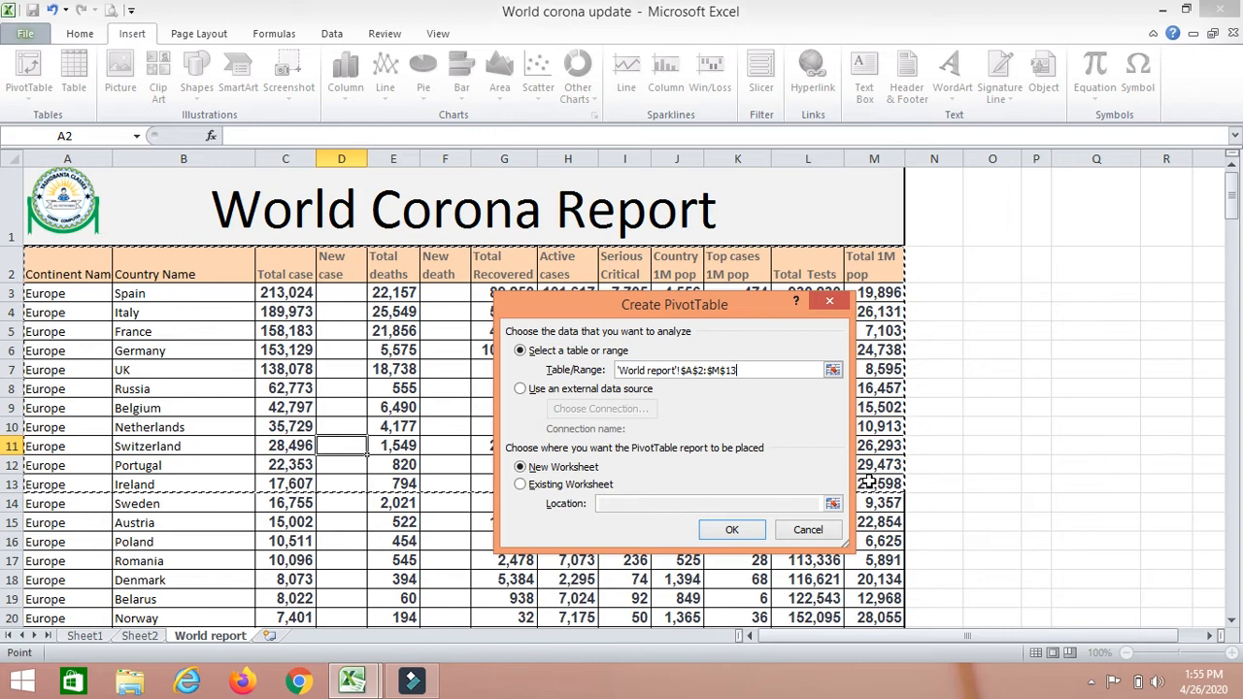
{"action": "key", "text": "ctrl+shift+Down"}
{"action": "left_click_drag", "start_coordinate": [1231, 559], "coordinate": [1232, 195]}
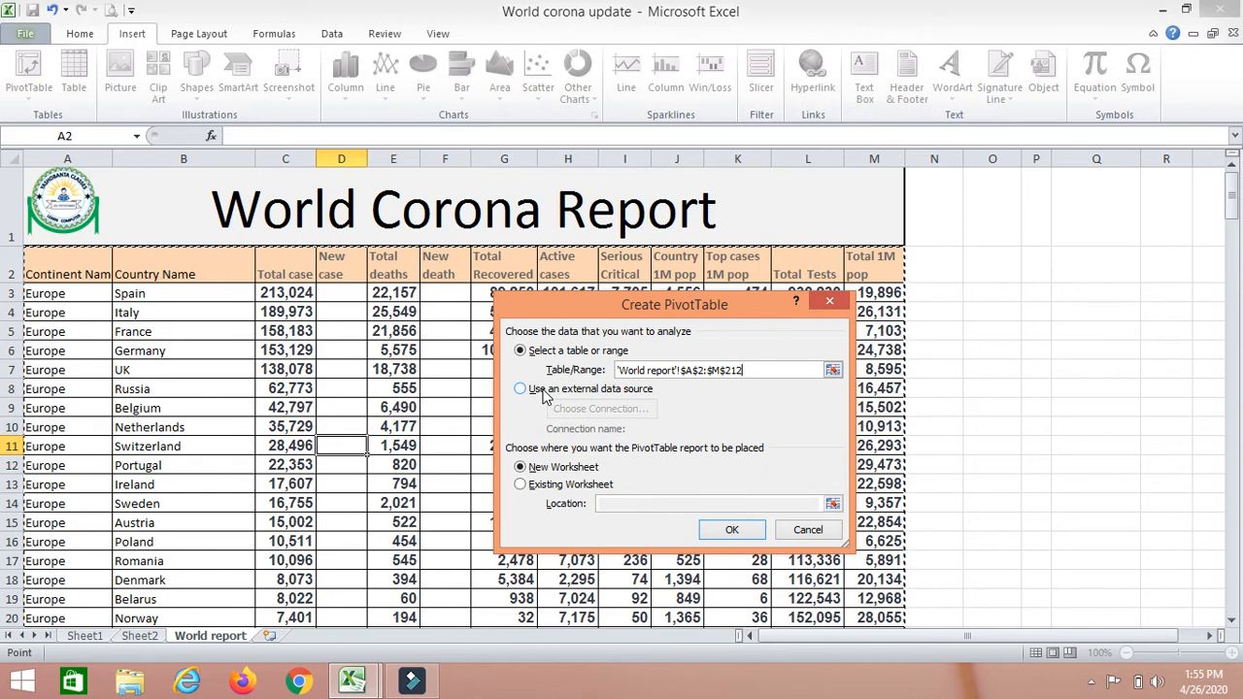
Step: Try an external data source by opening the Advance pivot table workbook from the Desktop's Training folder, and return to the table range option
{"action": "left_click", "coordinate": [635, 390]}
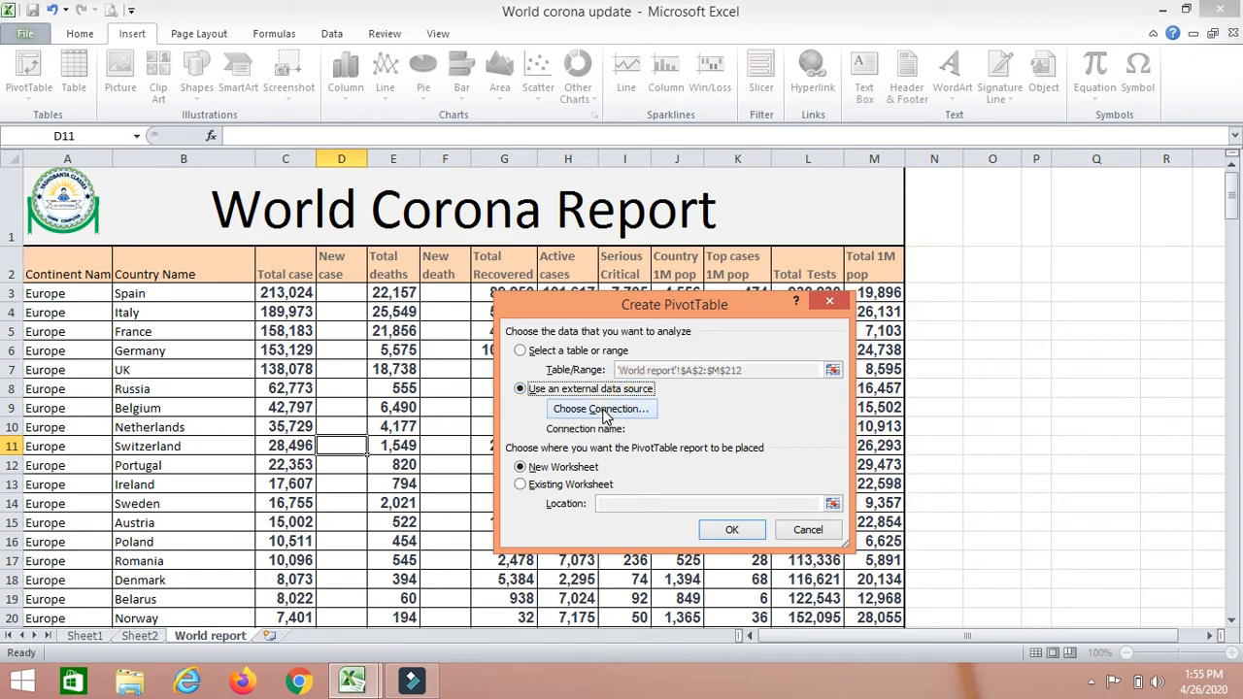
{"action": "left_click", "coordinate": [602, 410]}
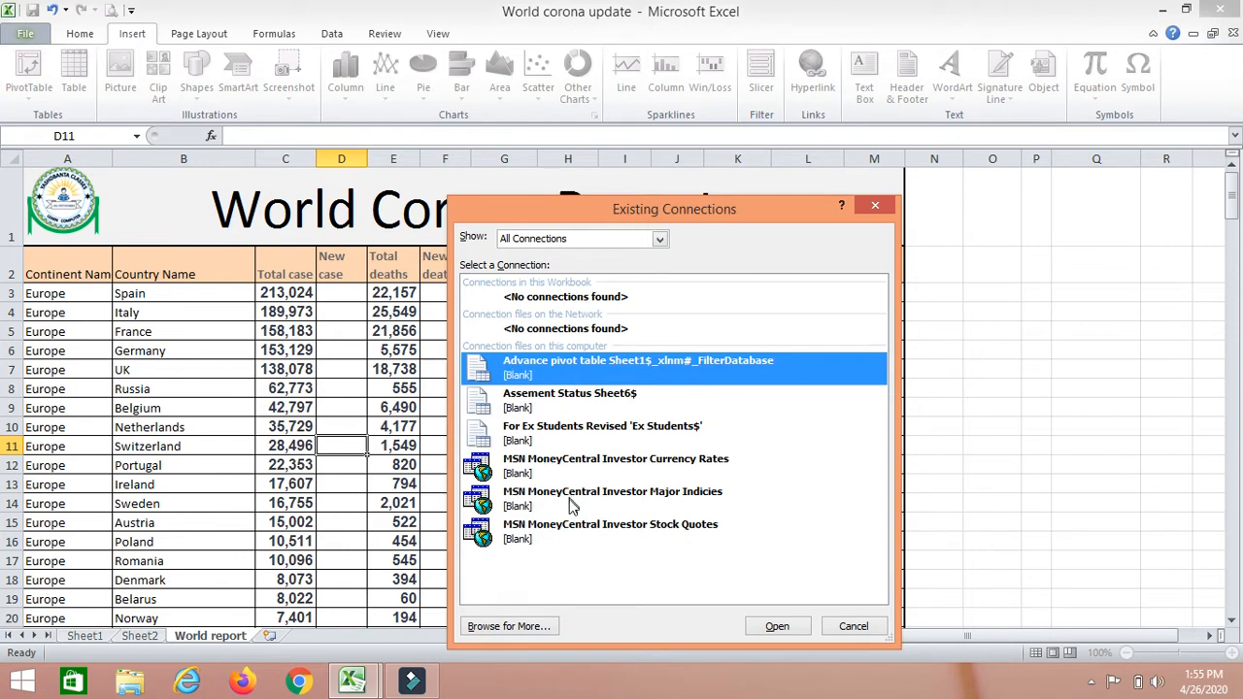
{"action": "left_click", "coordinate": [510, 627]}
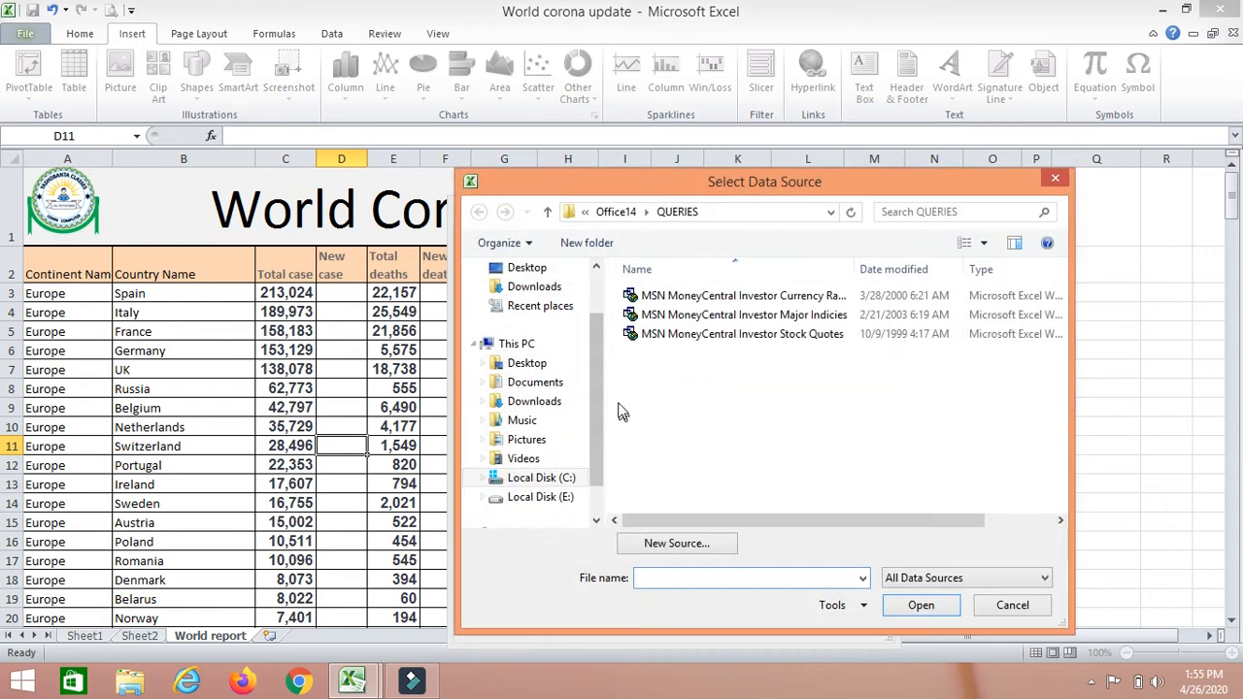
{"action": "left_click", "coordinate": [544, 362]}
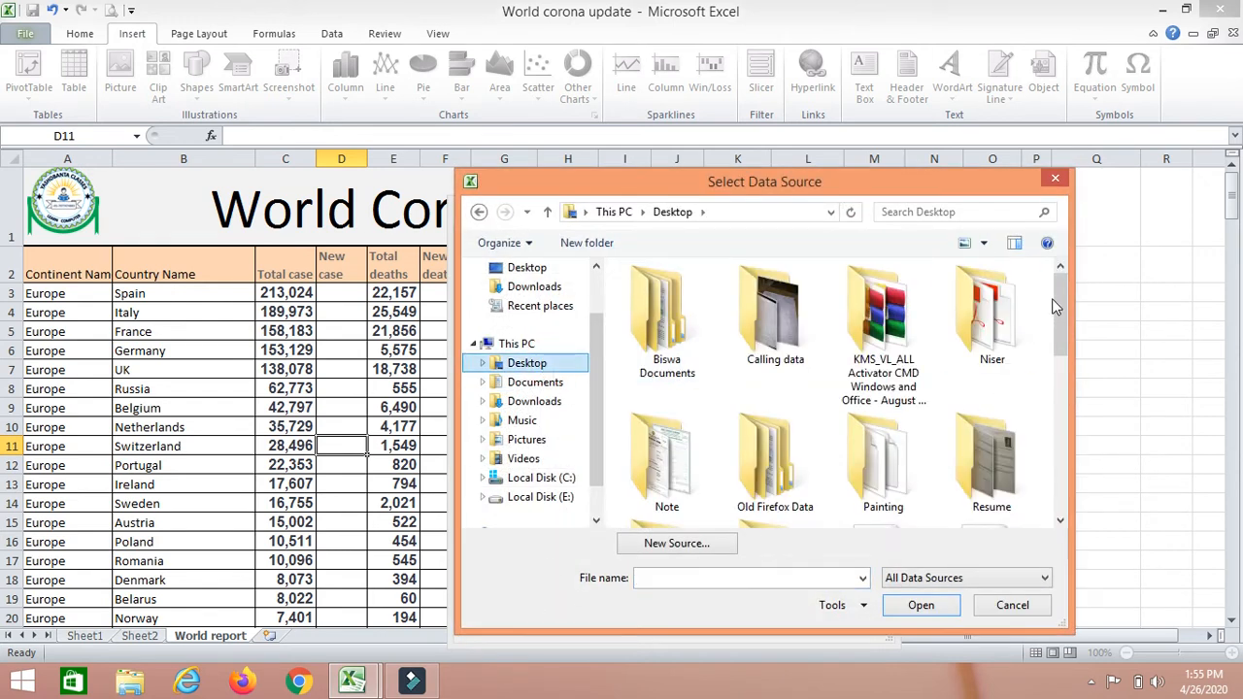
{"action": "left_click_drag", "start_coordinate": [1057, 292], "coordinate": [1074, 340]}
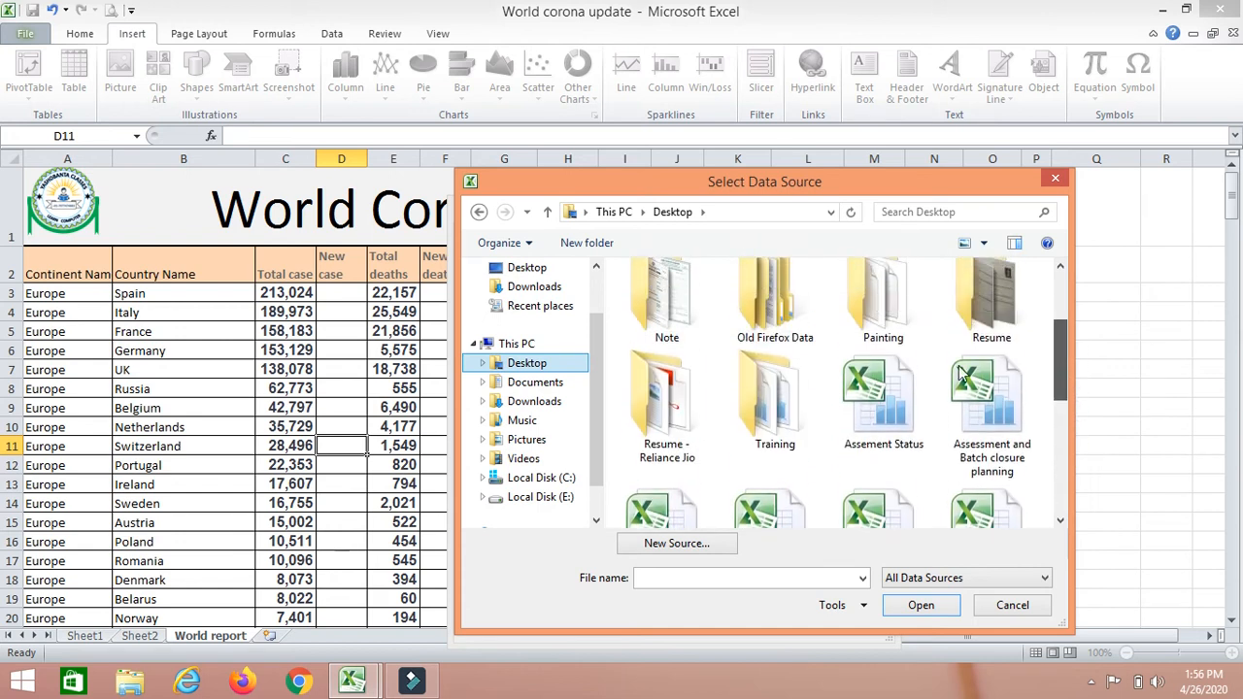
{"action": "double_click", "coordinate": [772, 388]}
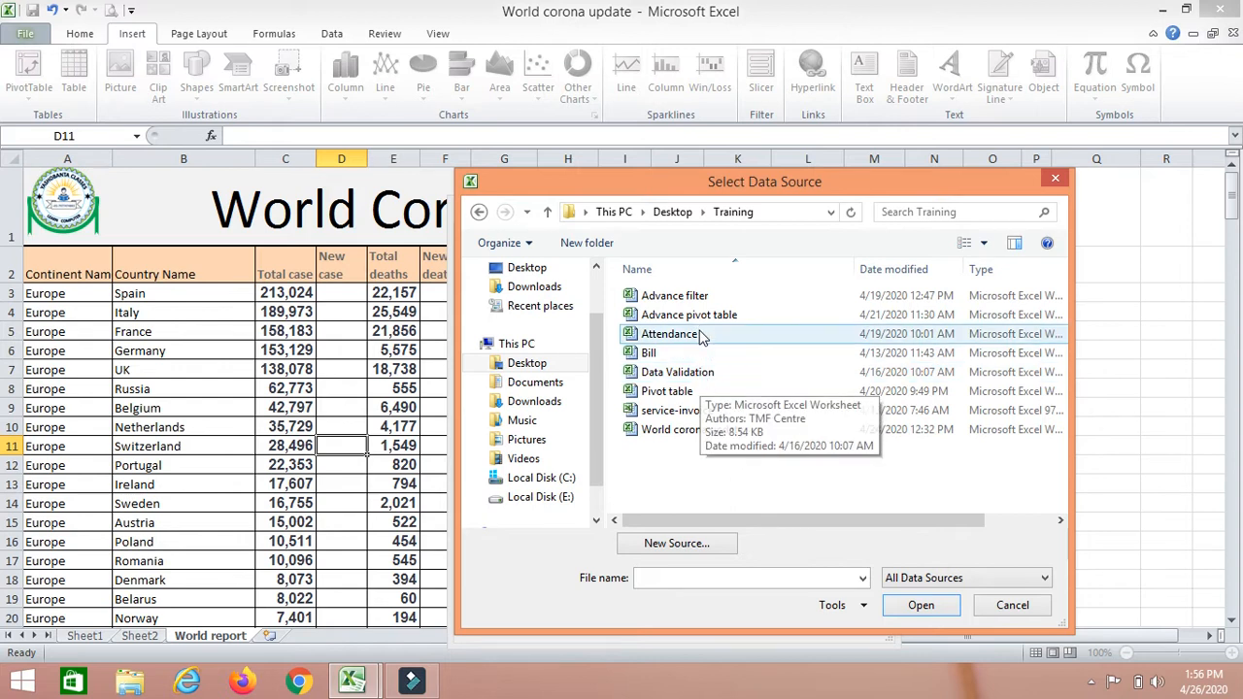
{"action": "double_click", "coordinate": [631, 315]}
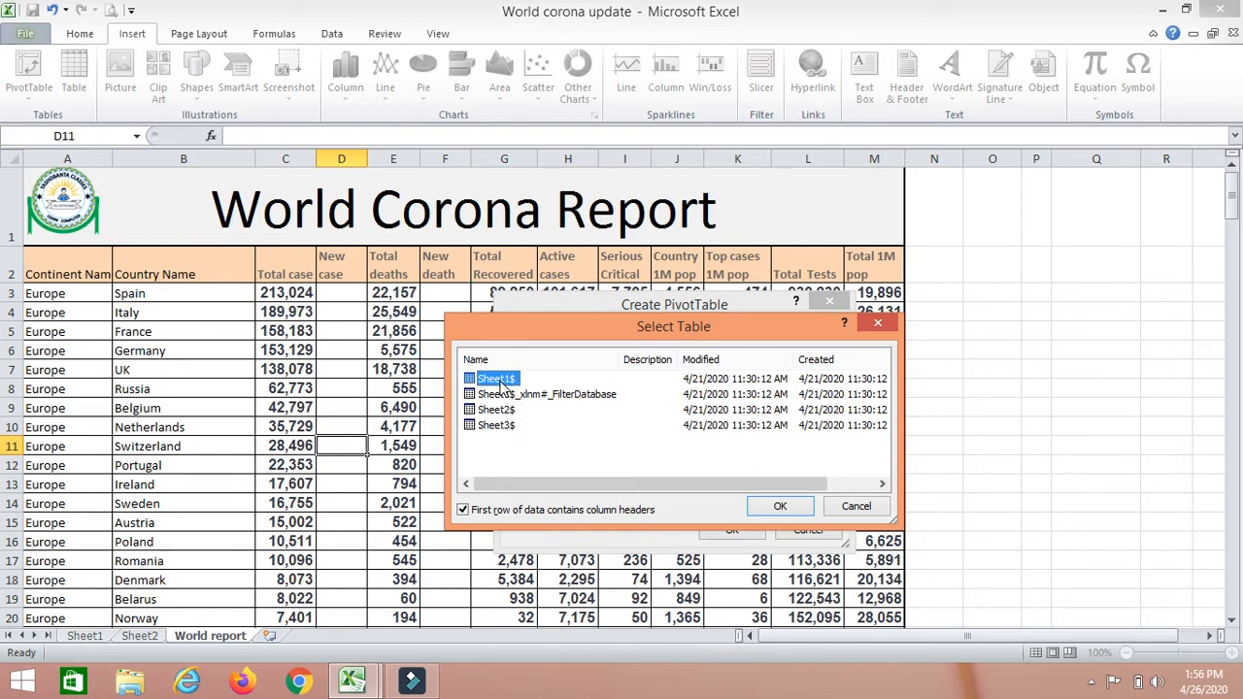
{"action": "left_click", "coordinate": [878, 323]}
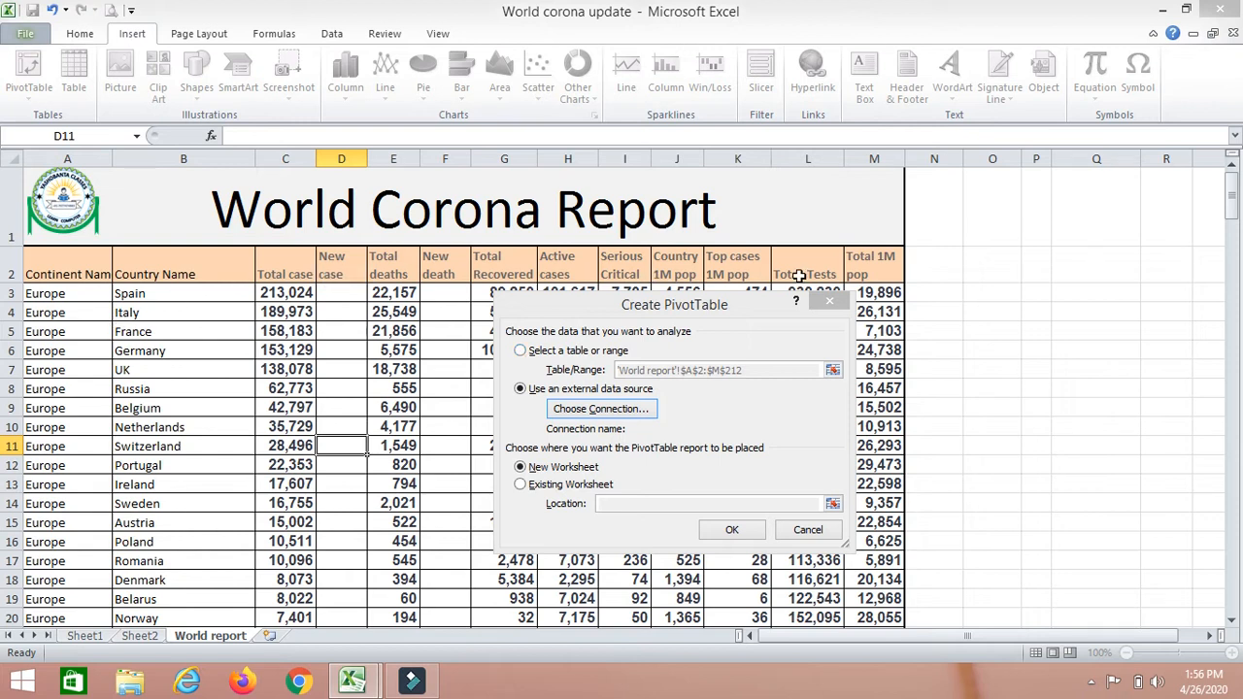
{"action": "left_click", "coordinate": [520, 353]}
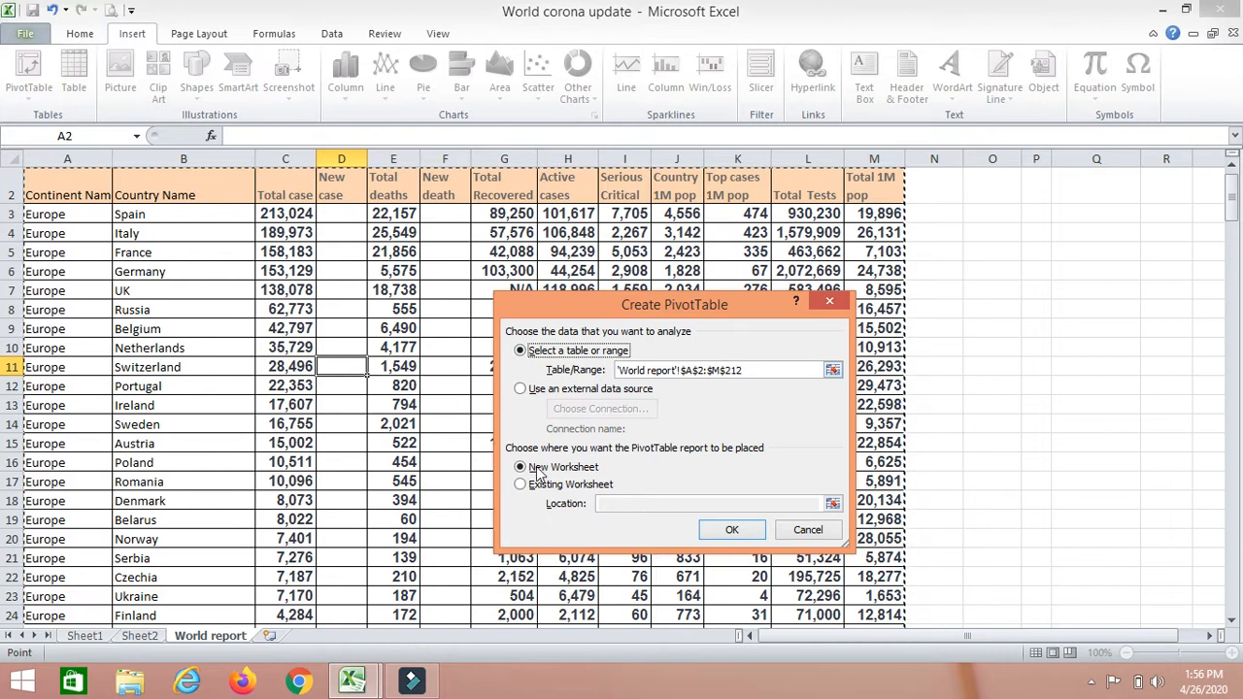
Step: Try placing the PivotTable at cell P5 of the existing World report sheet, and switch the placement back to a new worksheet
{"action": "left_click", "coordinate": [545, 486]}
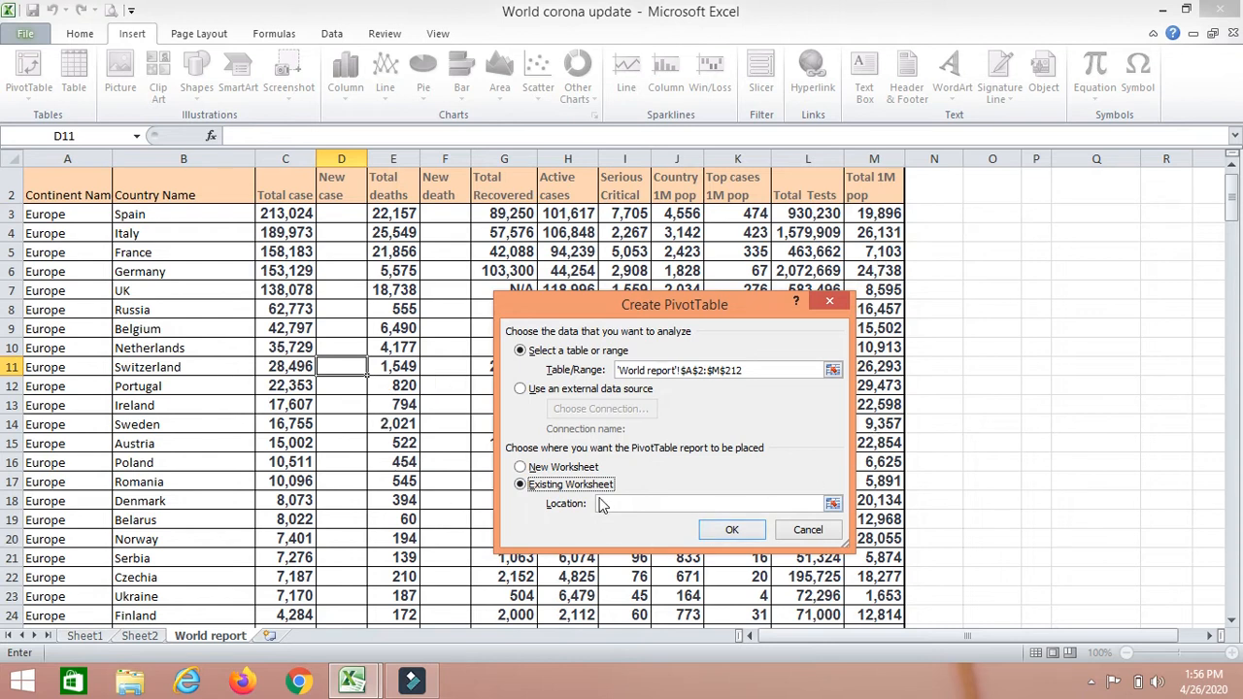
{"action": "left_click", "coordinate": [602, 503]}
{"action": "left_click", "coordinate": [1024, 244]}
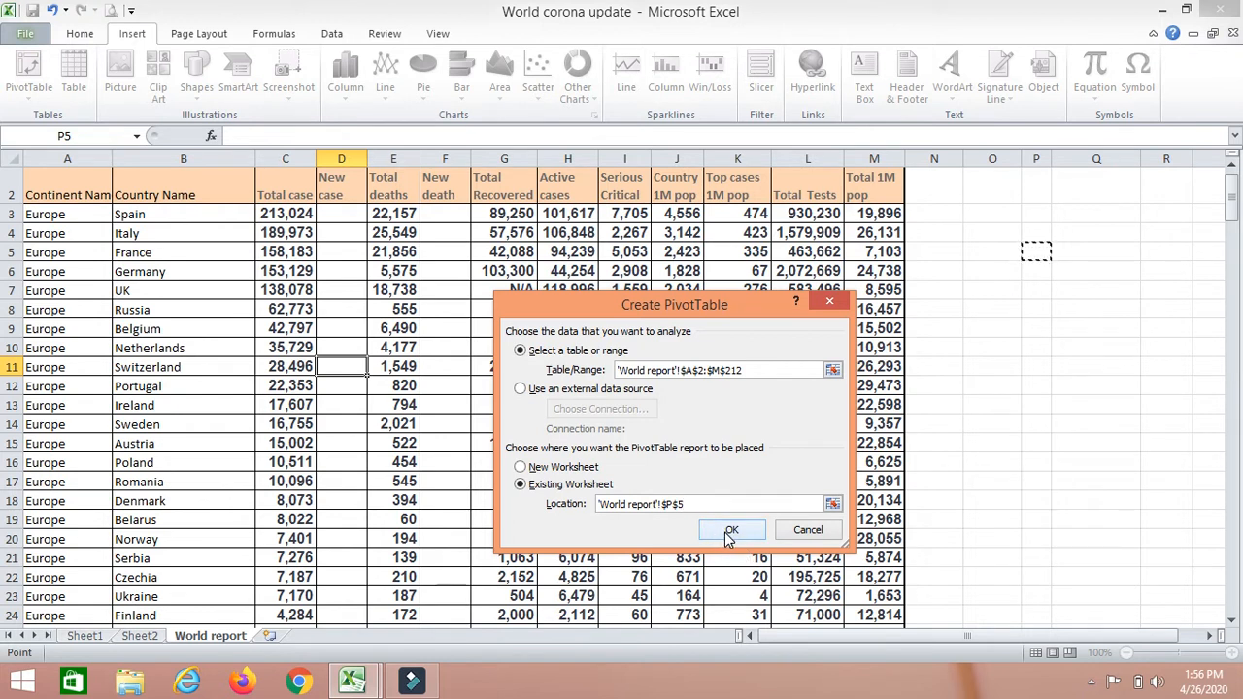
{"action": "left_click", "coordinate": [580, 470]}
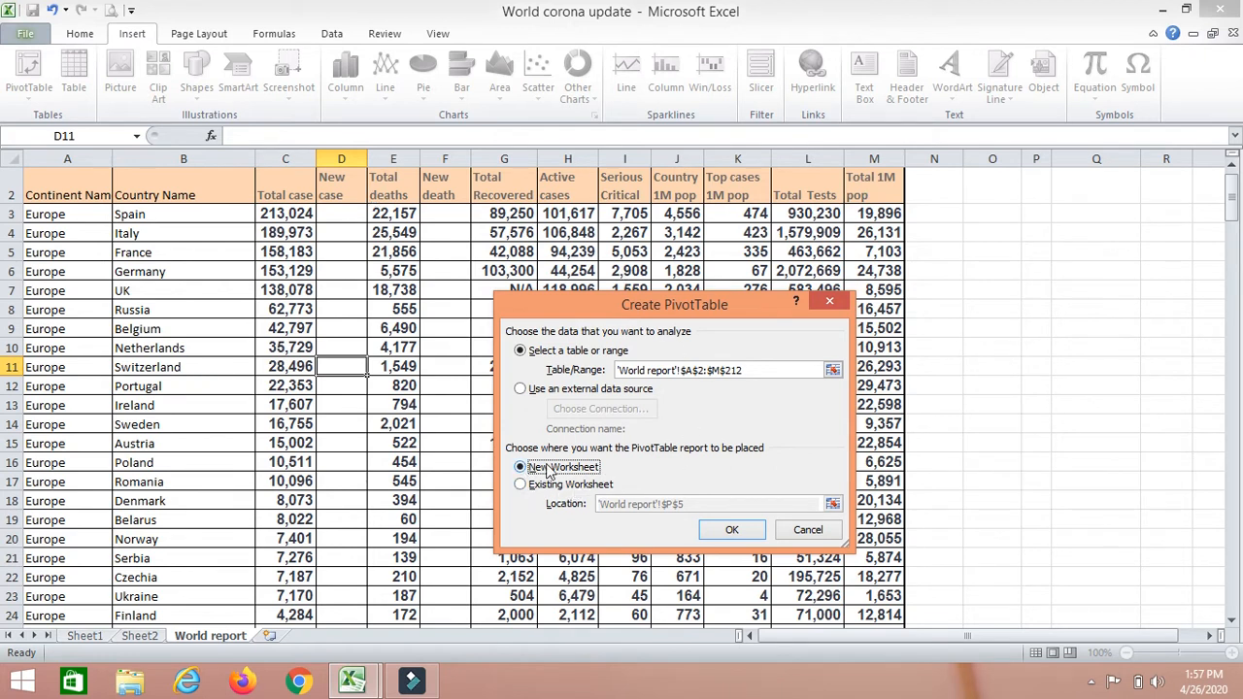
Step: Create the empty PivotTable on a new worksheet, check the World report source headings, and return to the PivotTable sheet
{"action": "left_click", "coordinate": [730, 529]}
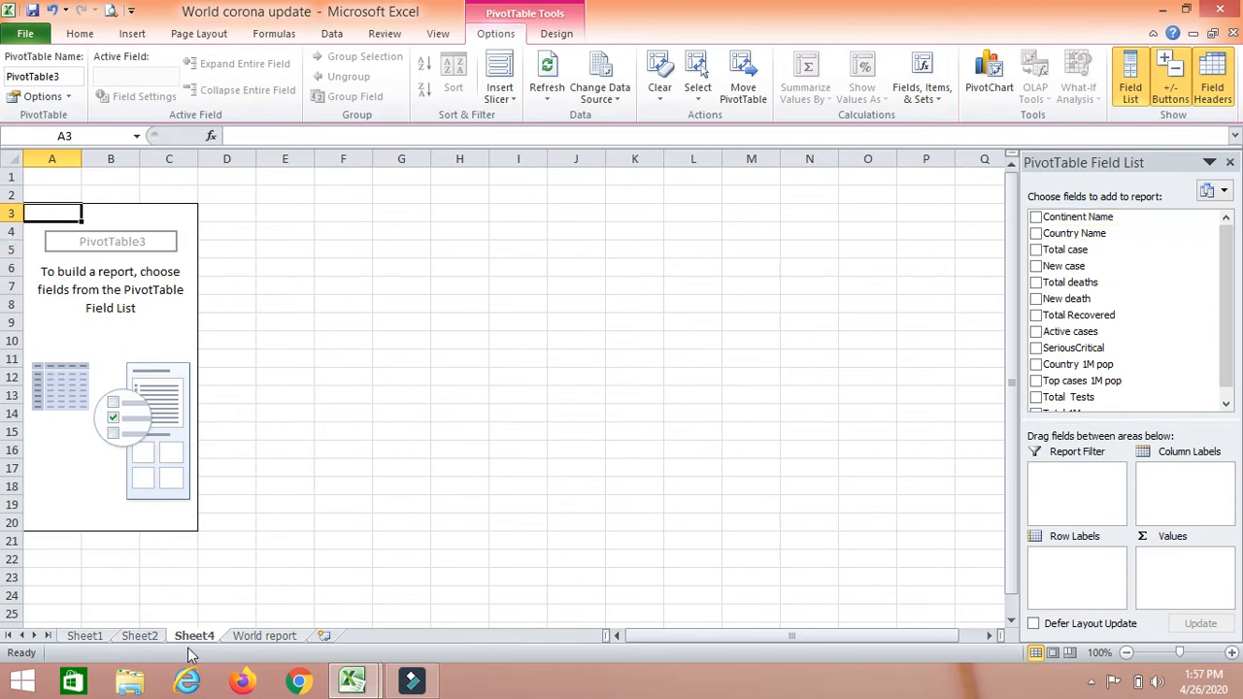
{"action": "left_click", "coordinate": [258, 638]}
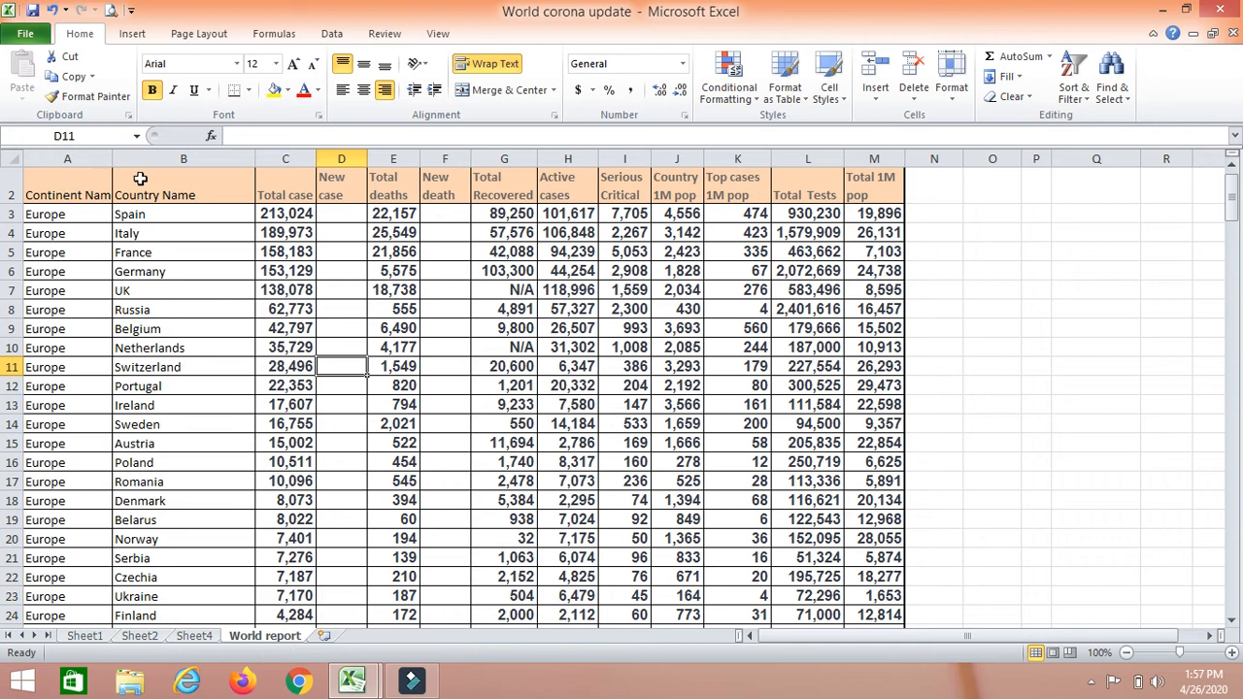
{"action": "left_click", "coordinate": [200, 639]}
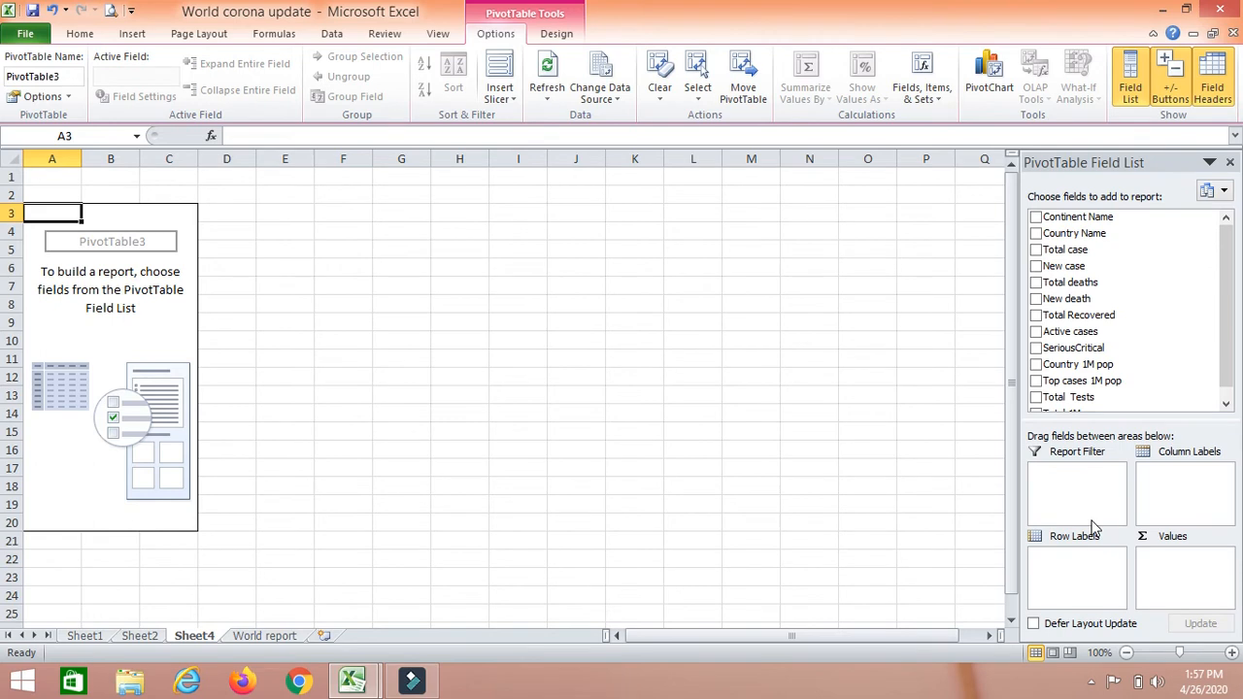
Step: Try the side-by-side and fields-section-only layouts for the PivotTable field list, and restore the stacked fields and areas layout
{"action": "left_click", "coordinate": [1226, 192]}
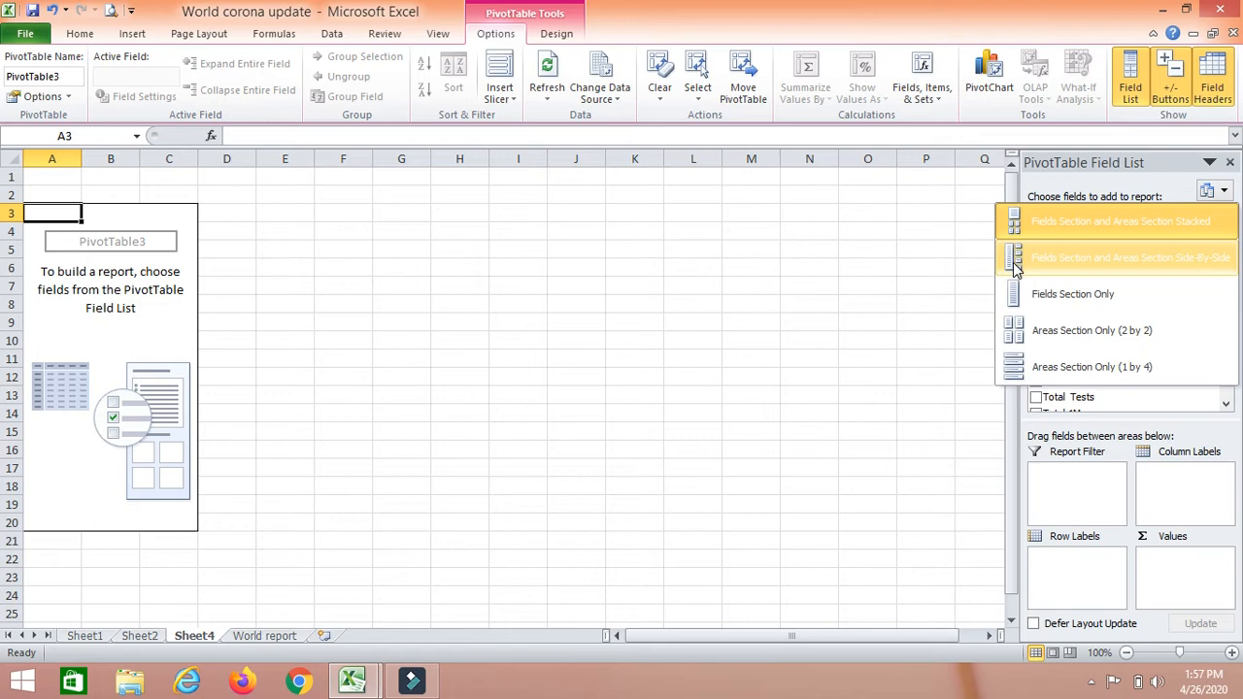
{"action": "left_click", "coordinate": [1068, 257]}
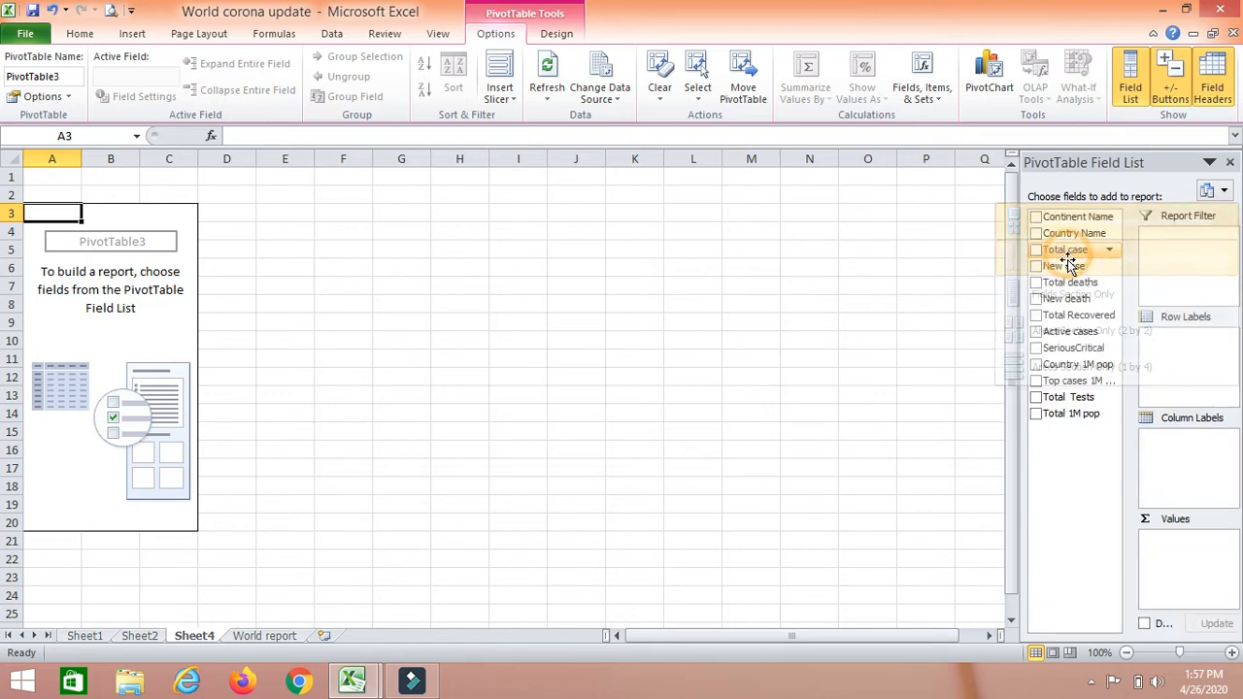
{"action": "left_click", "coordinate": [1217, 191]}
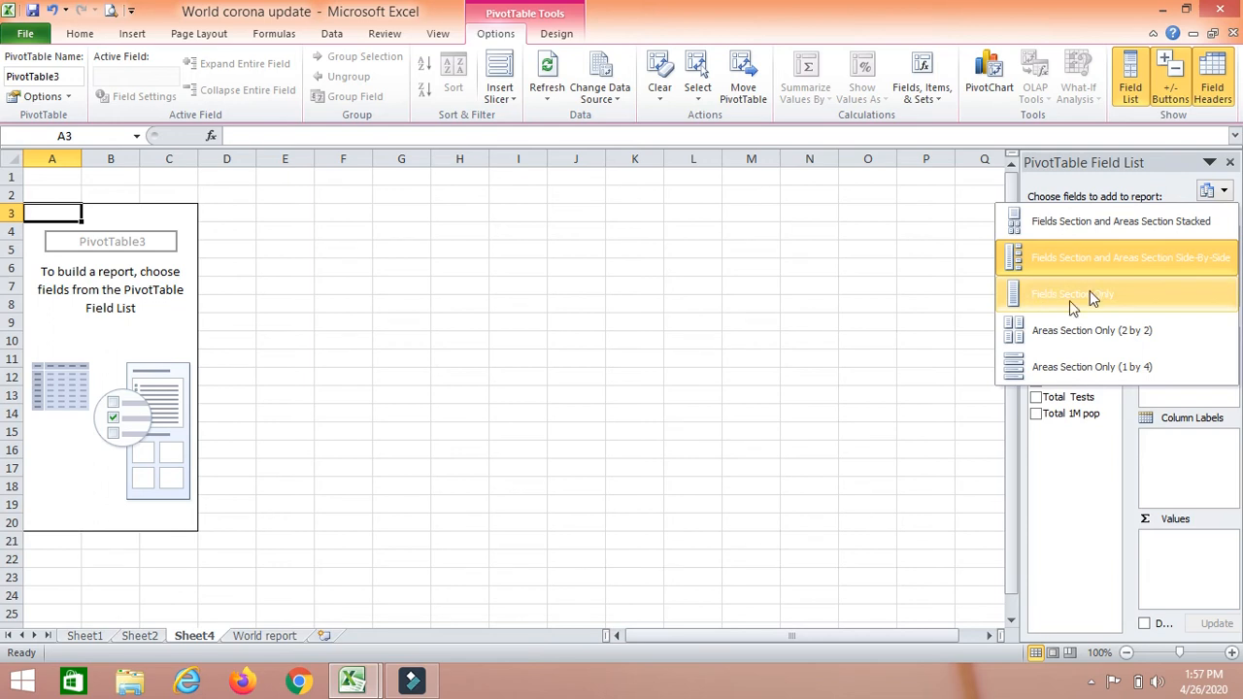
{"action": "left_click", "coordinate": [1097, 299]}
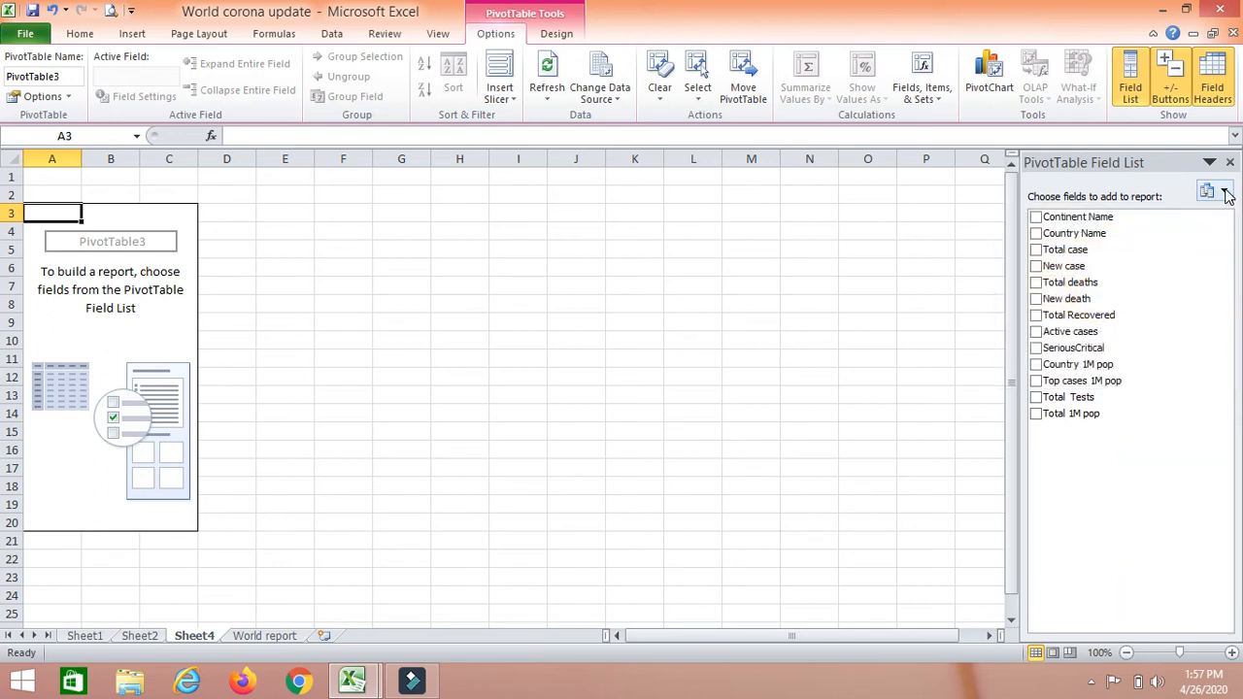
{"action": "left_click", "coordinate": [1224, 191]}
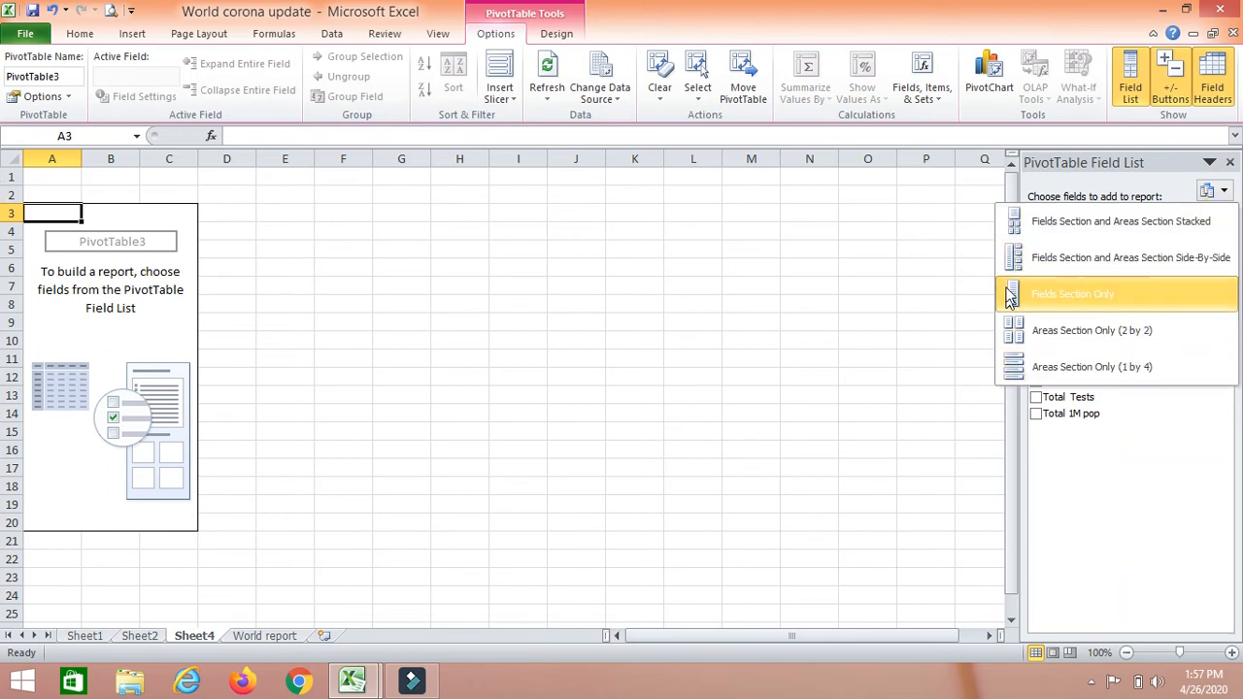
{"action": "left_click", "coordinate": [1110, 228]}
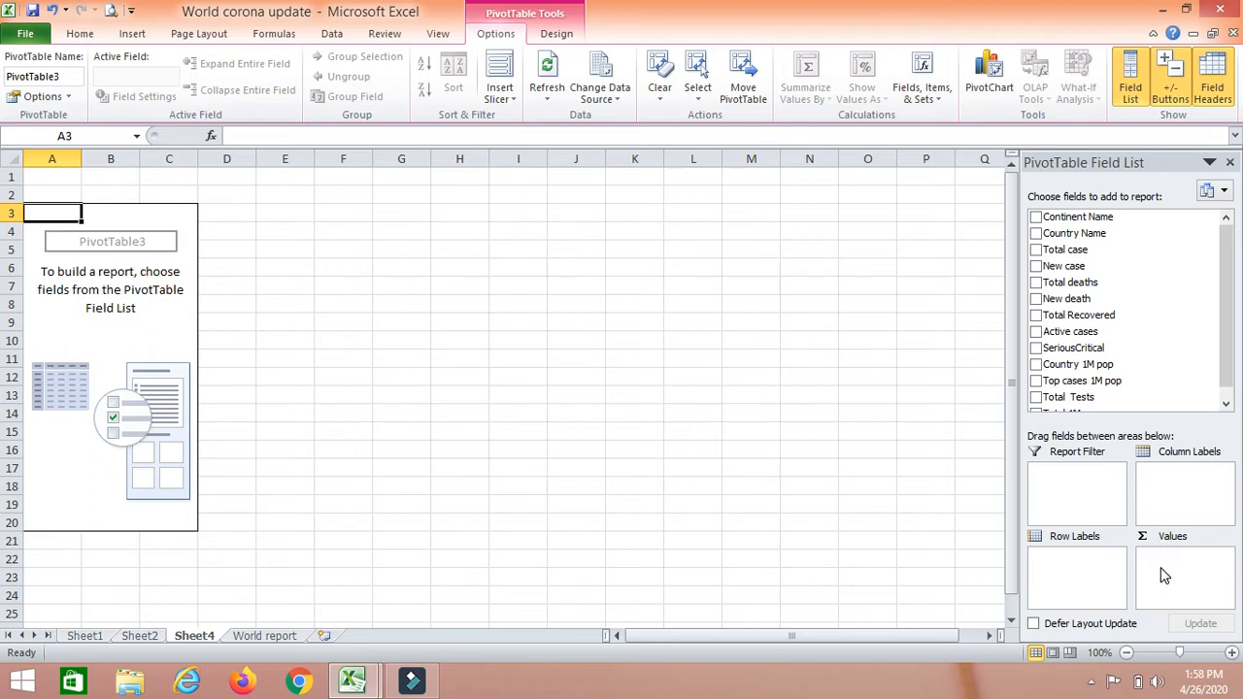
{"action": "left_click", "coordinate": [14, 212]}
{"action": "left_click", "coordinate": [14, 231]}
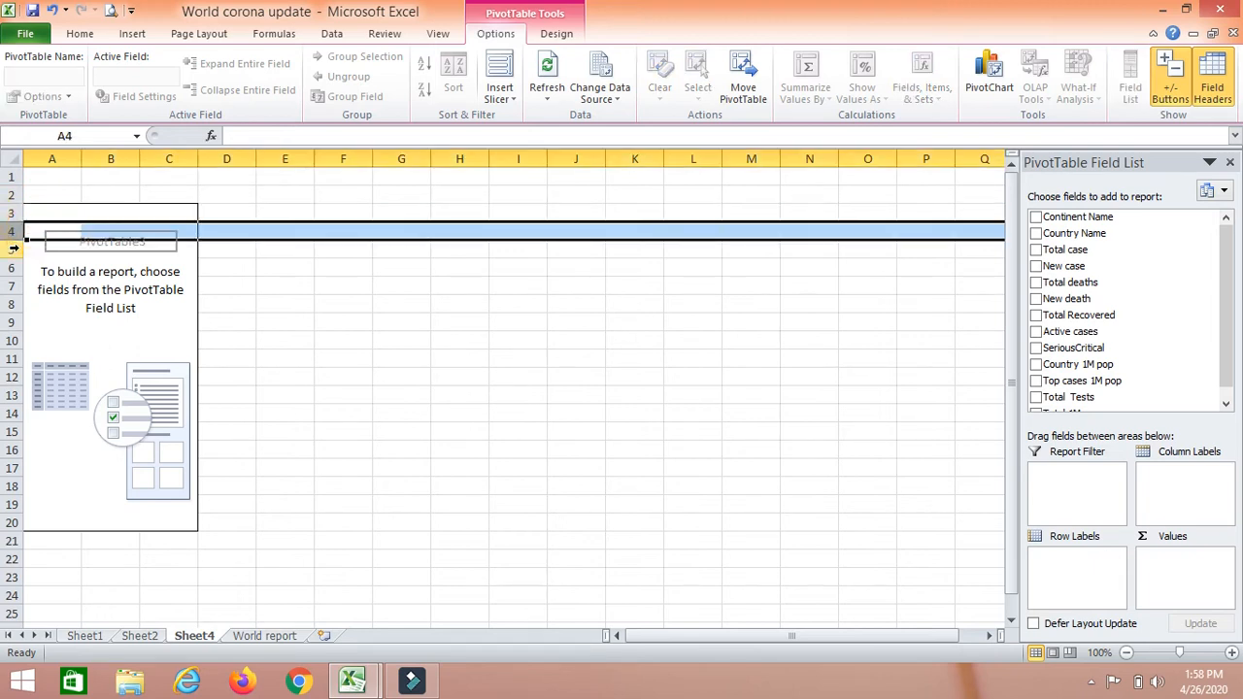
{"action": "left_click", "coordinate": [14, 248]}
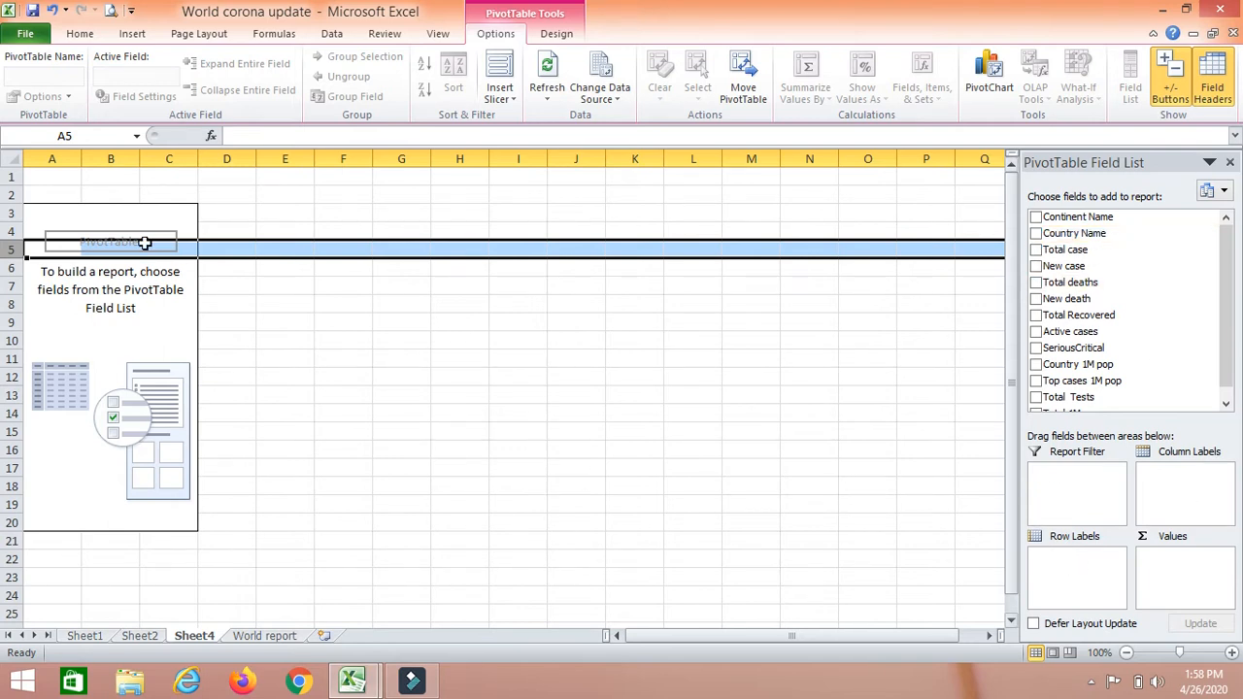
{"action": "left_click", "coordinate": [110, 158]}
{"action": "left_click", "coordinate": [168, 155]}
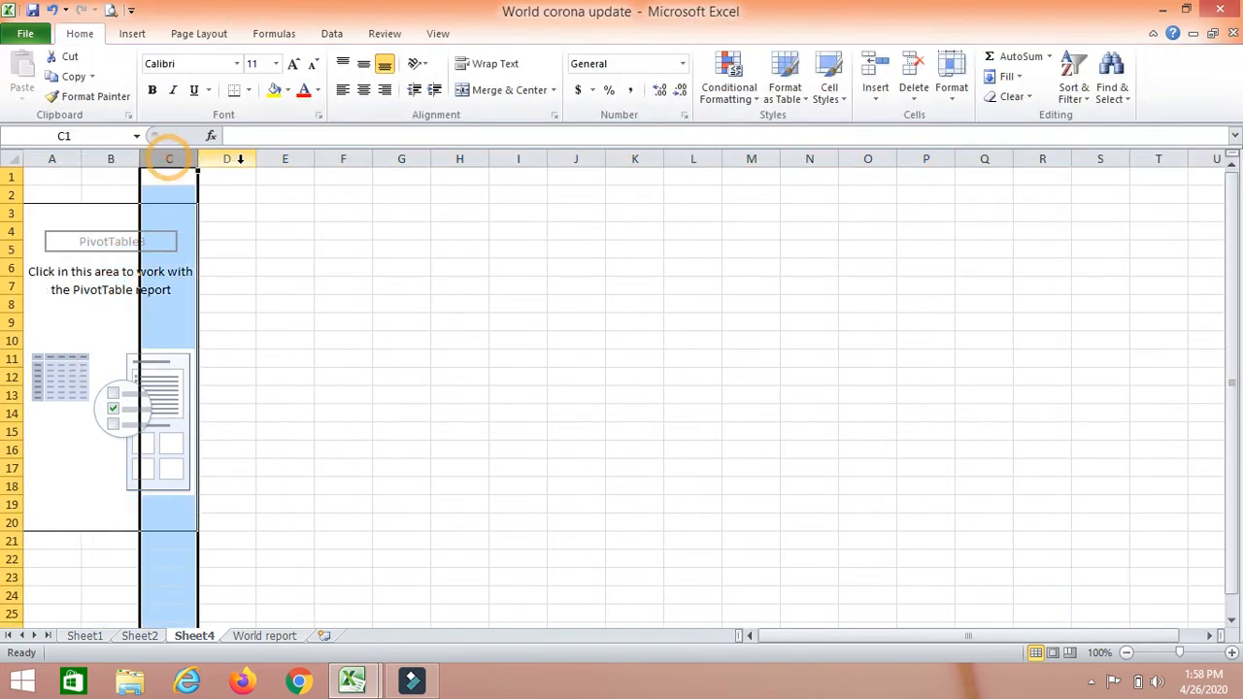
{"action": "left_click", "coordinate": [241, 155]}
{"action": "left_click", "coordinate": [284, 158]}
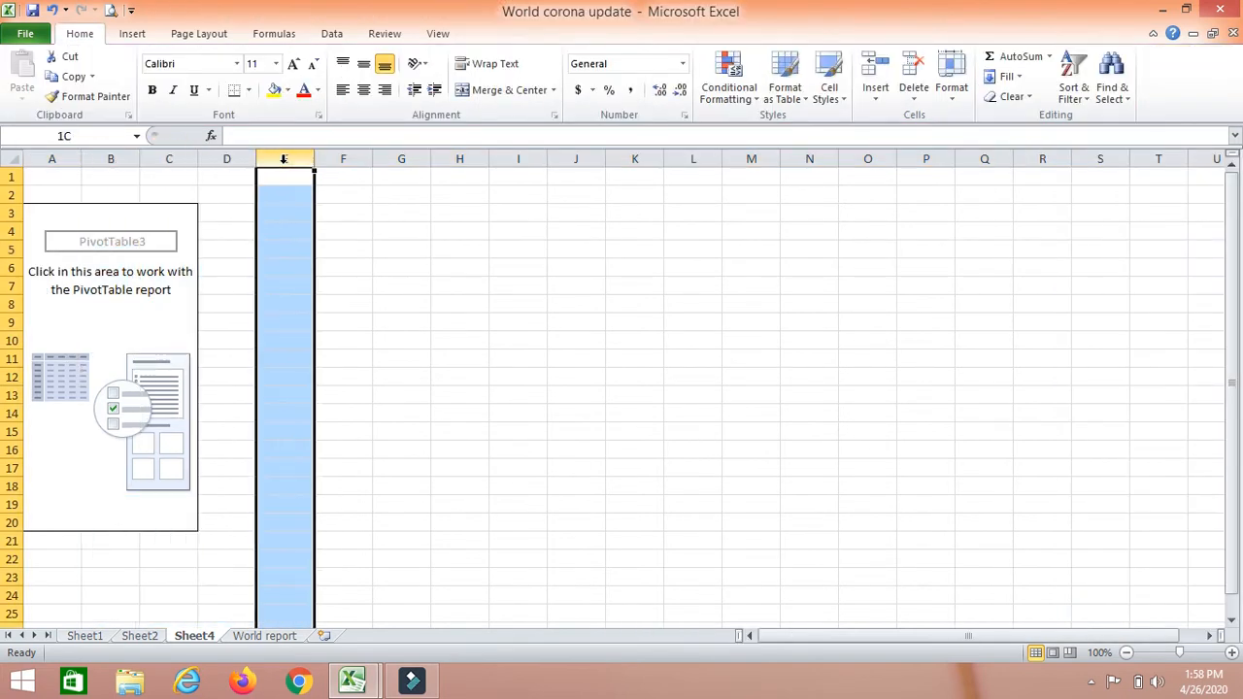
{"action": "left_click", "coordinate": [339, 159]}
Step: Add Continent Name and Country Name to the PivotTable's row labels, with the sum of Total case as values
{"action": "left_click", "coordinate": [102, 288]}
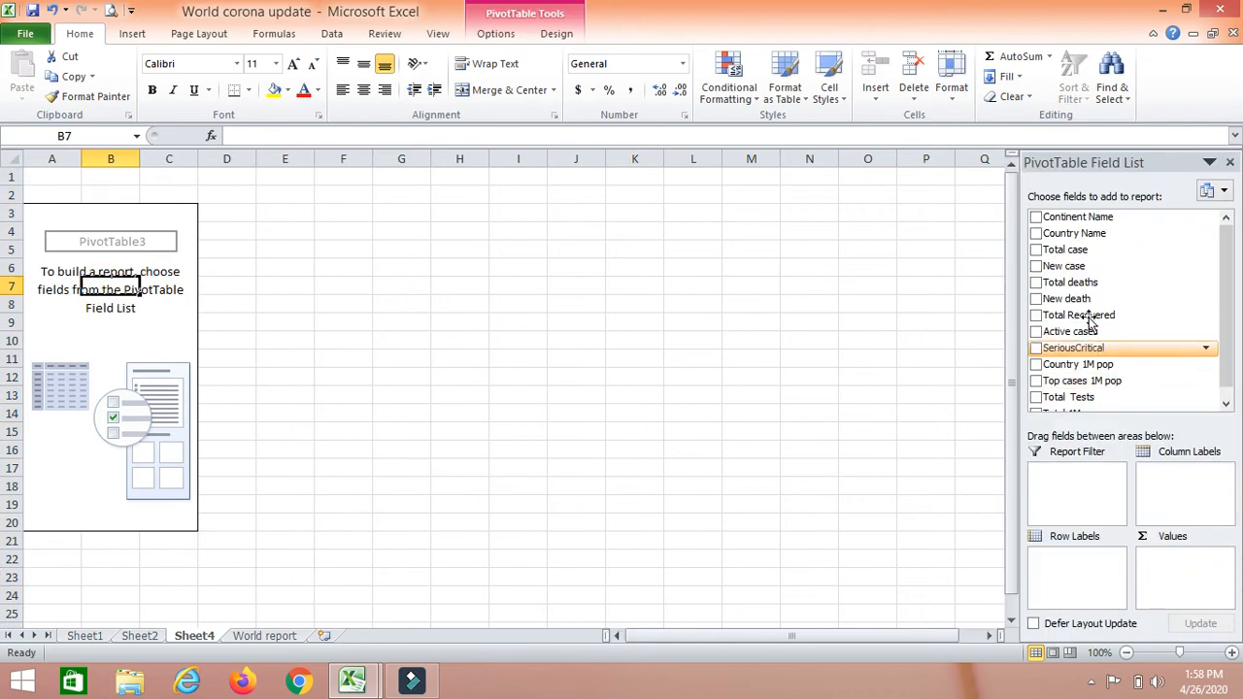
{"action": "left_click", "coordinate": [1035, 217]}
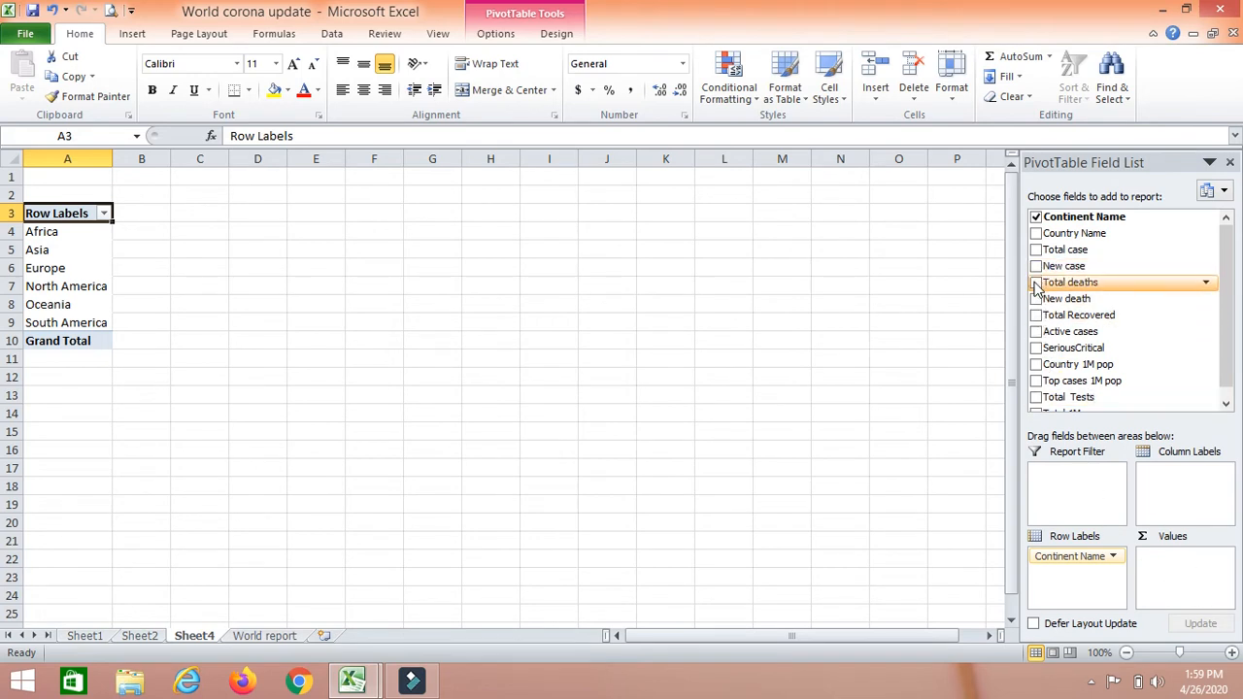
{"action": "left_click", "coordinate": [1035, 250]}
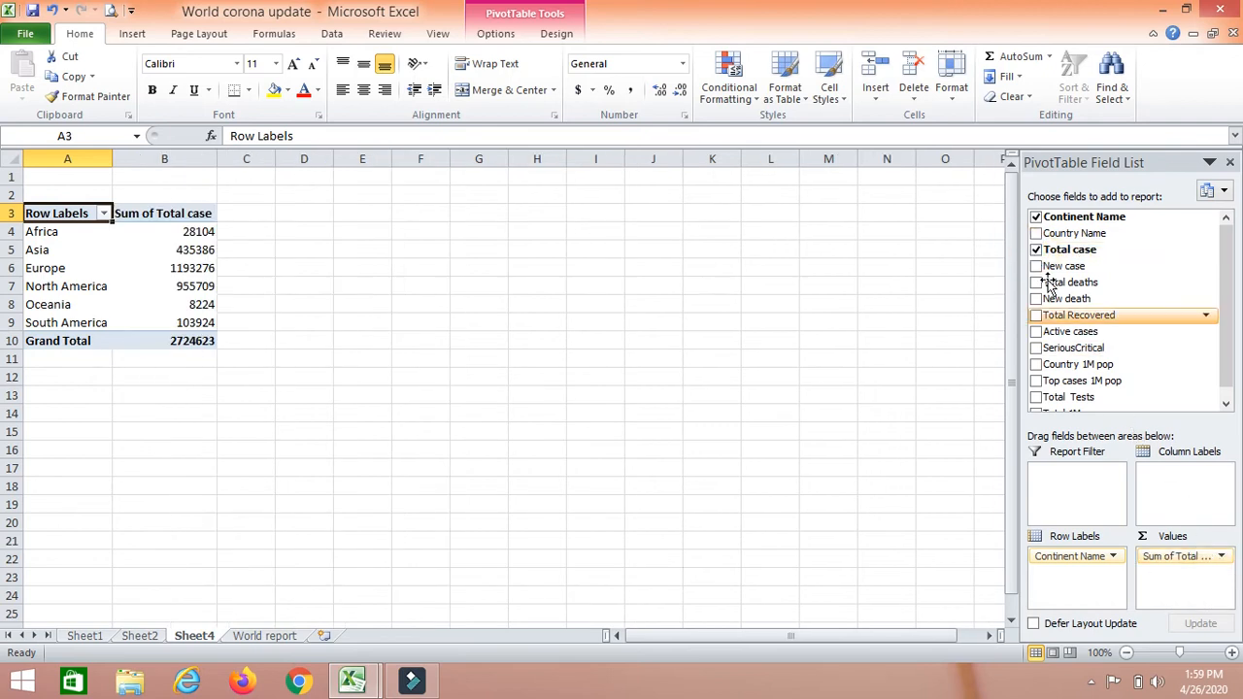
{"action": "left_click", "coordinate": [1035, 233]}
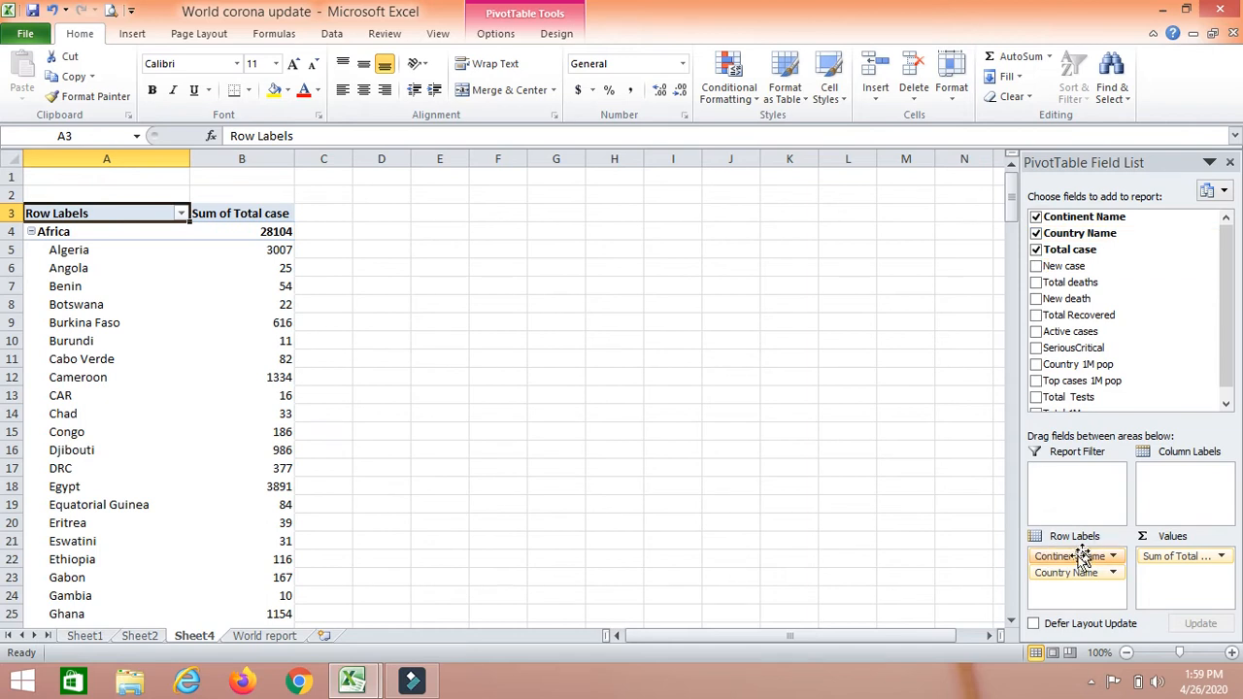
{"action": "mouse_move", "coordinate": [1065, 573]}
{"action": "left_mouse_down"}
{"action": "mouse_move", "coordinate": [1163, 513]}
{"action": "mouse_move", "coordinate": [1187, 482]}
{"action": "mouse_move", "coordinate": [1076, 573]}
{"action": "left_mouse_up"}
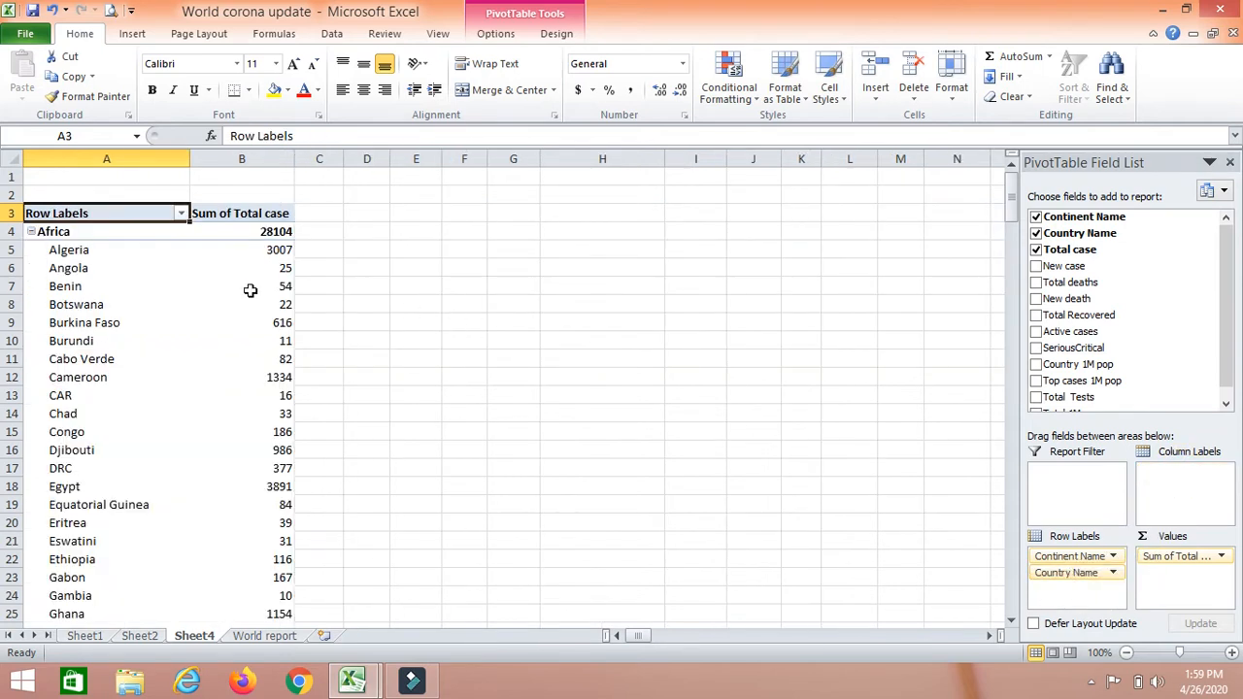
Step: Examine how the PivotTable's continent and country labels and total case sums are laid out across the sheet's rows and columns
{"action": "left_click", "coordinate": [115, 155]}
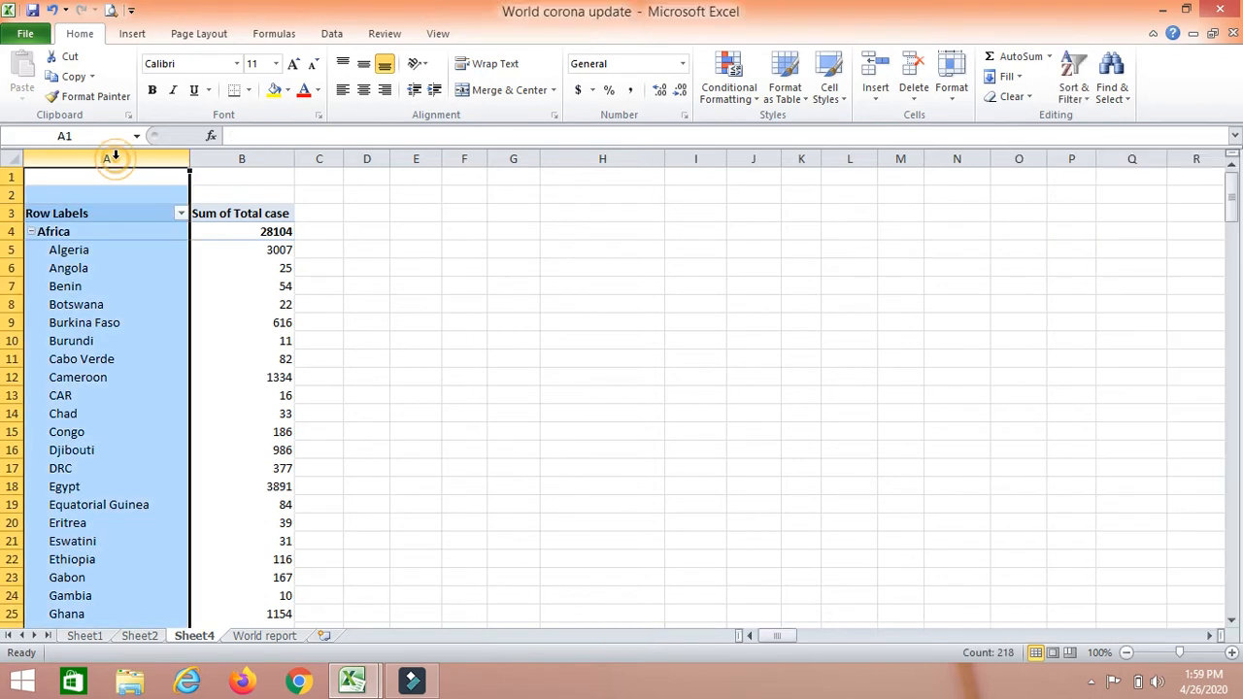
{"action": "left_click", "coordinate": [236, 150]}
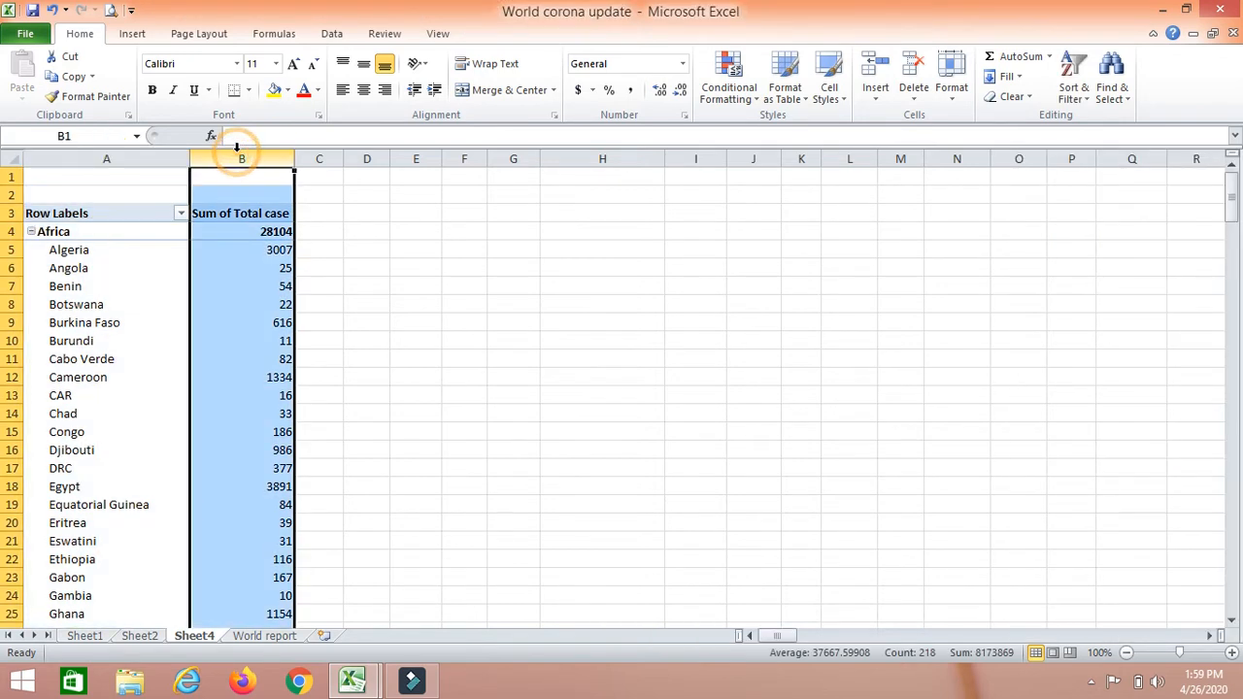
{"action": "left_click", "coordinate": [98, 157]}
{"action": "left_click", "coordinate": [234, 155]}
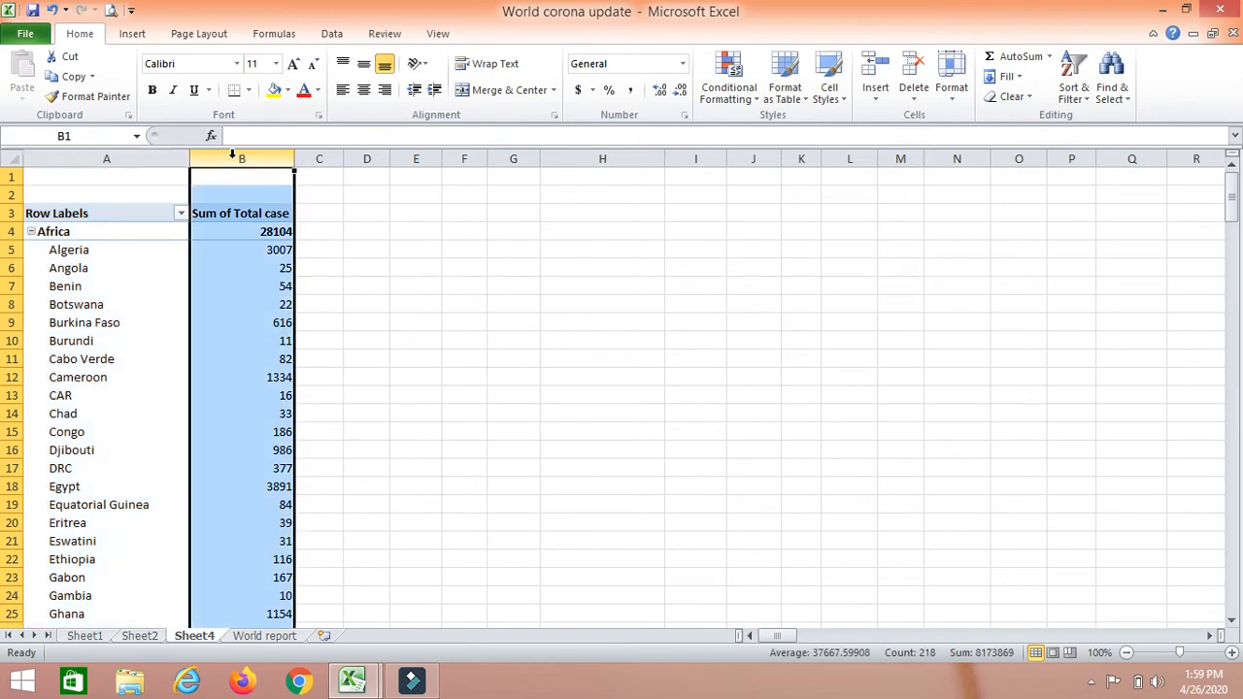
{"action": "left_click", "coordinate": [232, 153]}
{"action": "left_click", "coordinate": [323, 156]}
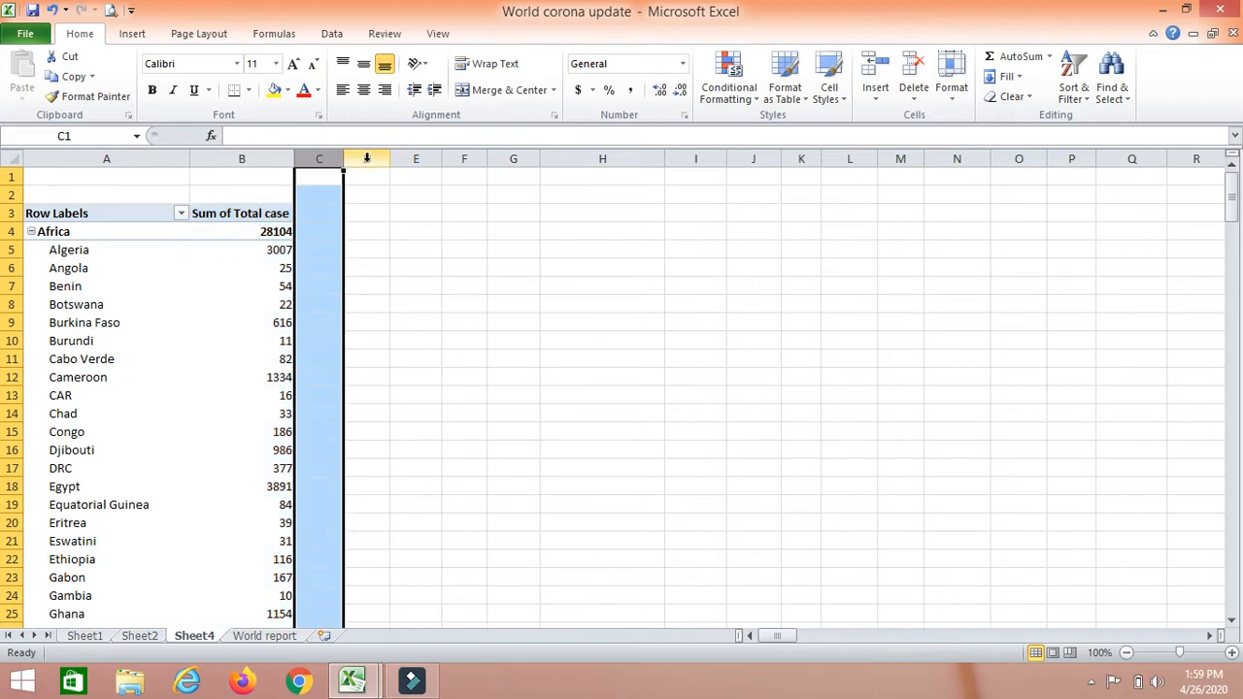
{"action": "left_click", "coordinate": [366, 158]}
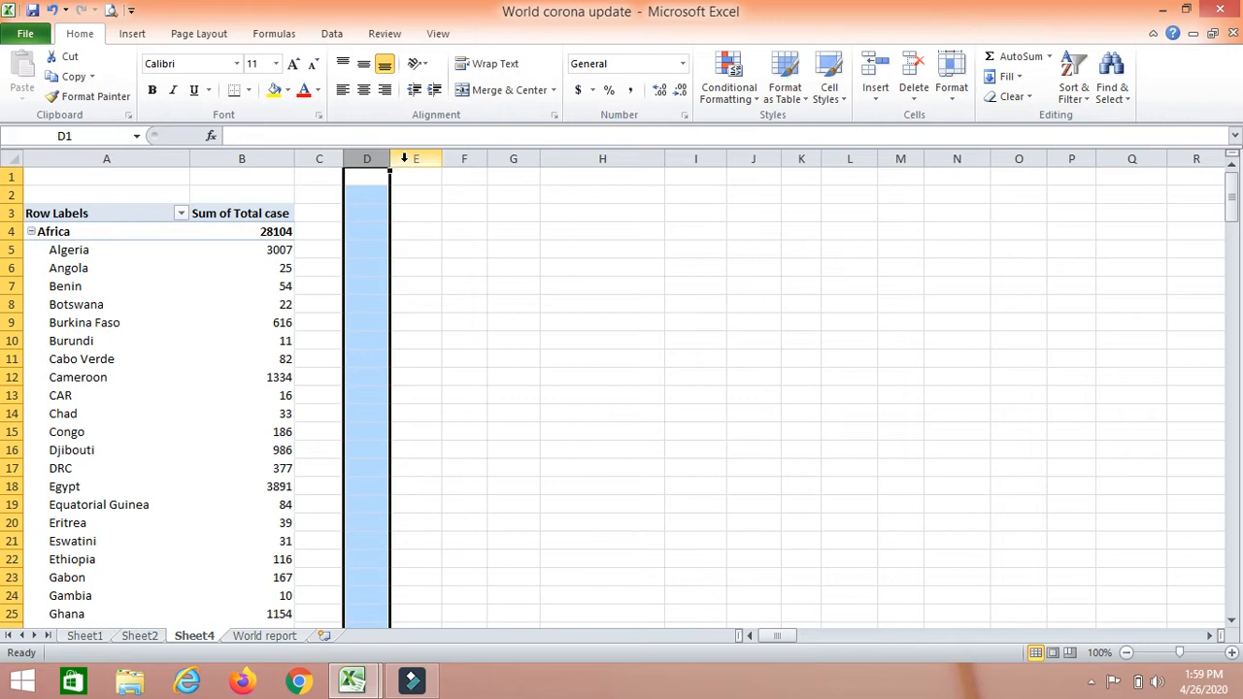
{"action": "left_click", "coordinate": [412, 158]}
{"action": "left_click", "coordinate": [319, 157]}
{"action": "mouse_move", "coordinate": [318, 157]}
{"action": "left_mouse_down"}
{"action": "mouse_move", "coordinate": [277, 152]}
{"action": "mouse_move", "coordinate": [321, 155]}
{"action": "left_mouse_up"}
{"action": "left_click", "coordinate": [363, 157]}
{"action": "left_click", "coordinate": [416, 159]}
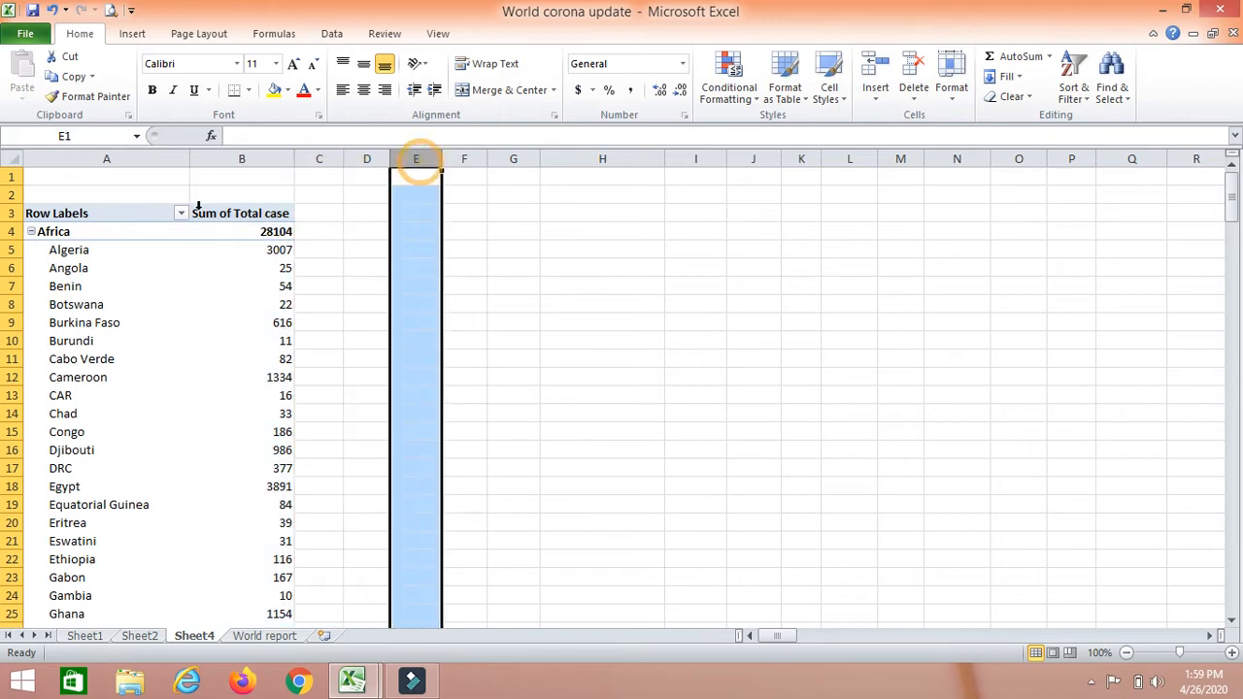
{"action": "left_click", "coordinate": [14, 250]}
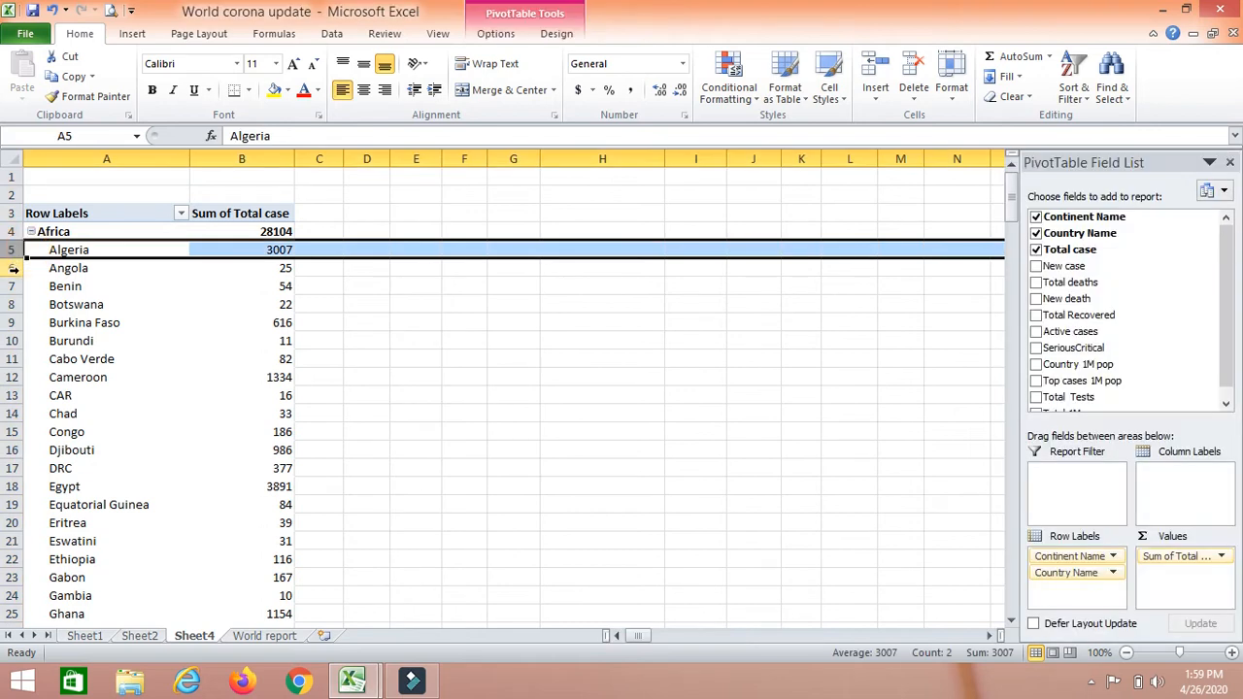
{"action": "left_click", "coordinate": [13, 303]}
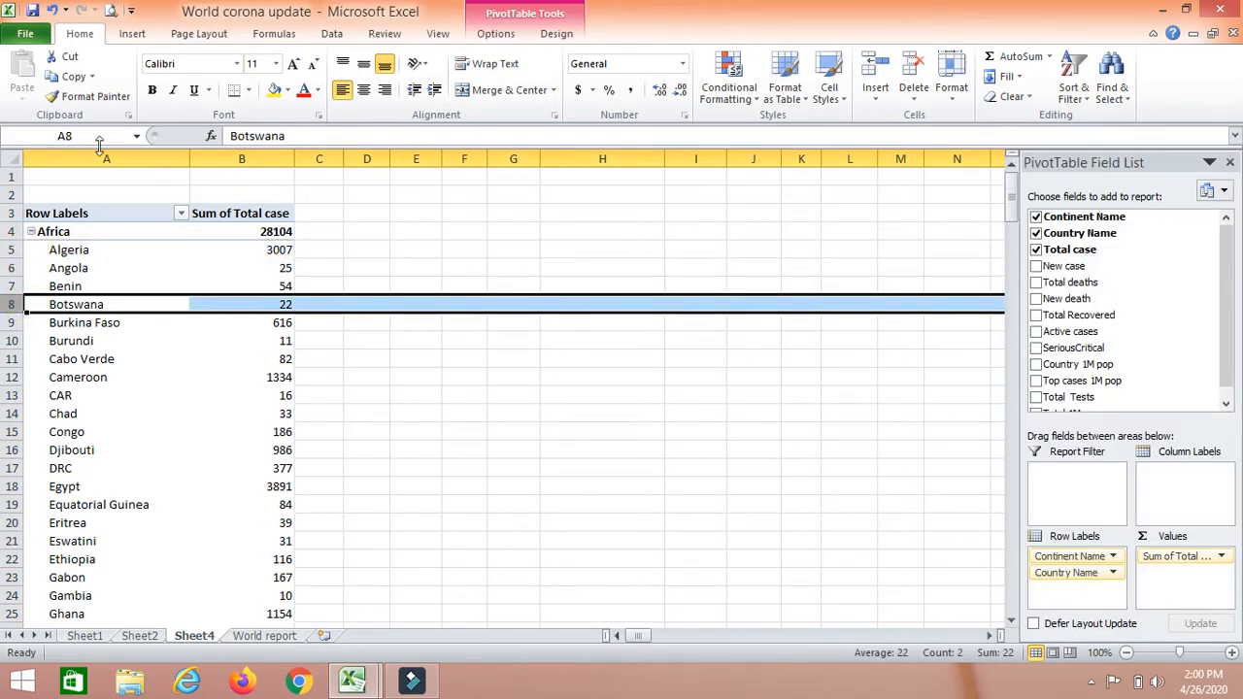
{"action": "left_click", "coordinate": [275, 159]}
{"action": "left_click", "coordinate": [315, 159]}
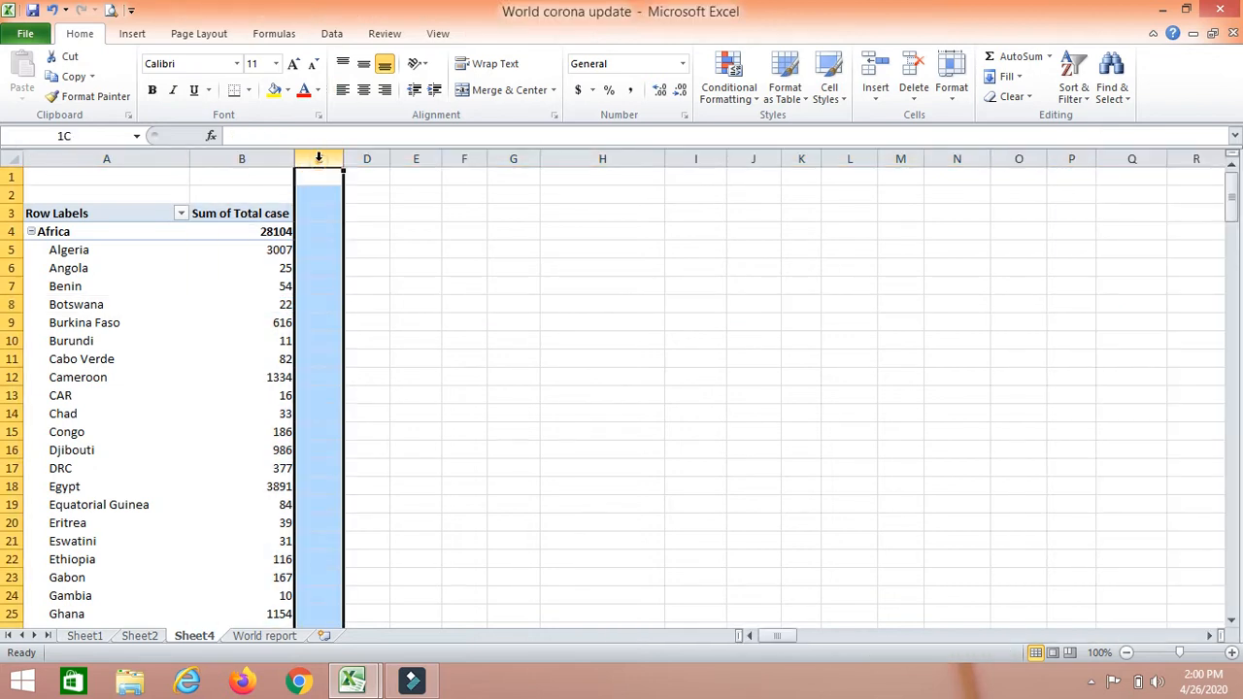
{"action": "left_click", "coordinate": [365, 158]}
{"action": "left_click", "coordinate": [404, 158]}
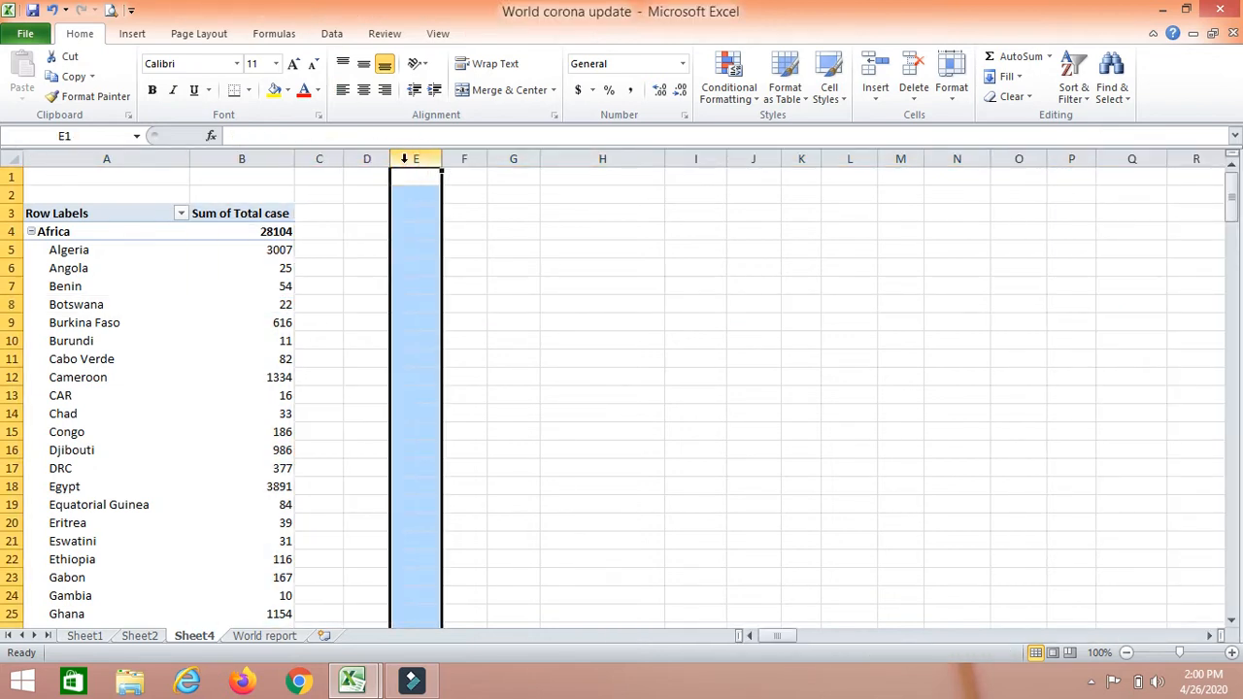
Step: Move the Continent Name field from the row labels to the column labels, keeping Country Name as row labels
{"action": "left_click", "coordinate": [199, 339]}
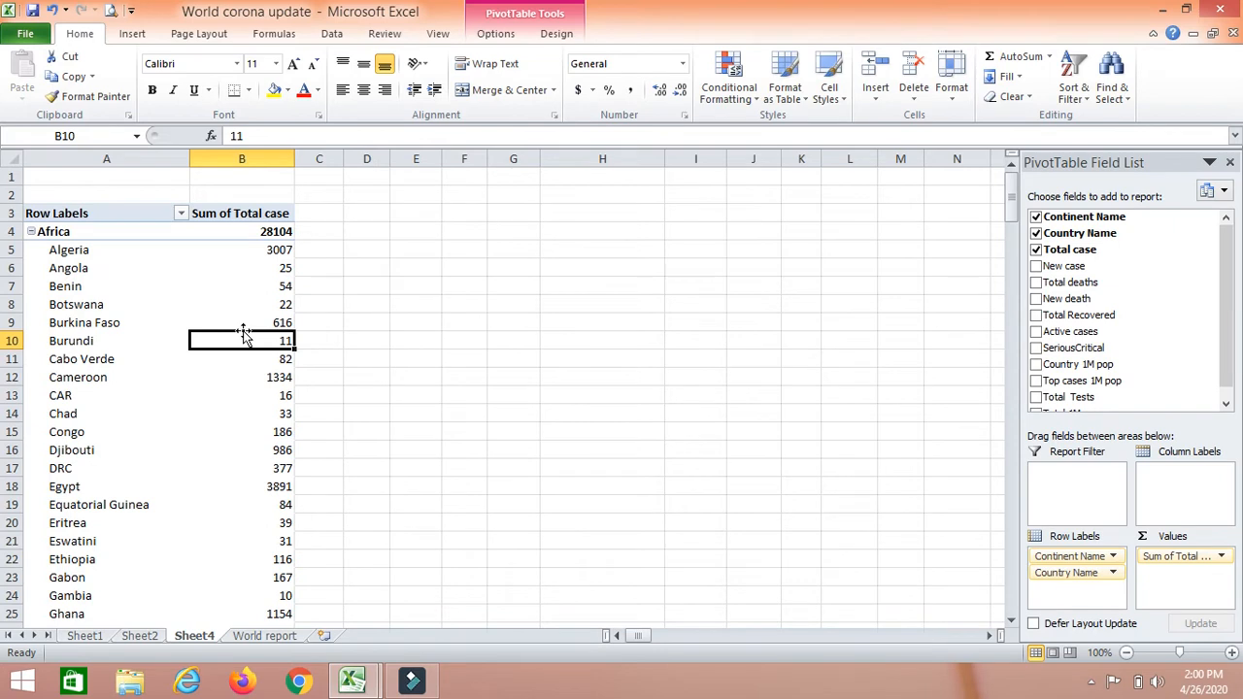
{"action": "left_click_drag", "start_coordinate": [1083, 566], "coordinate": [1180, 485]}
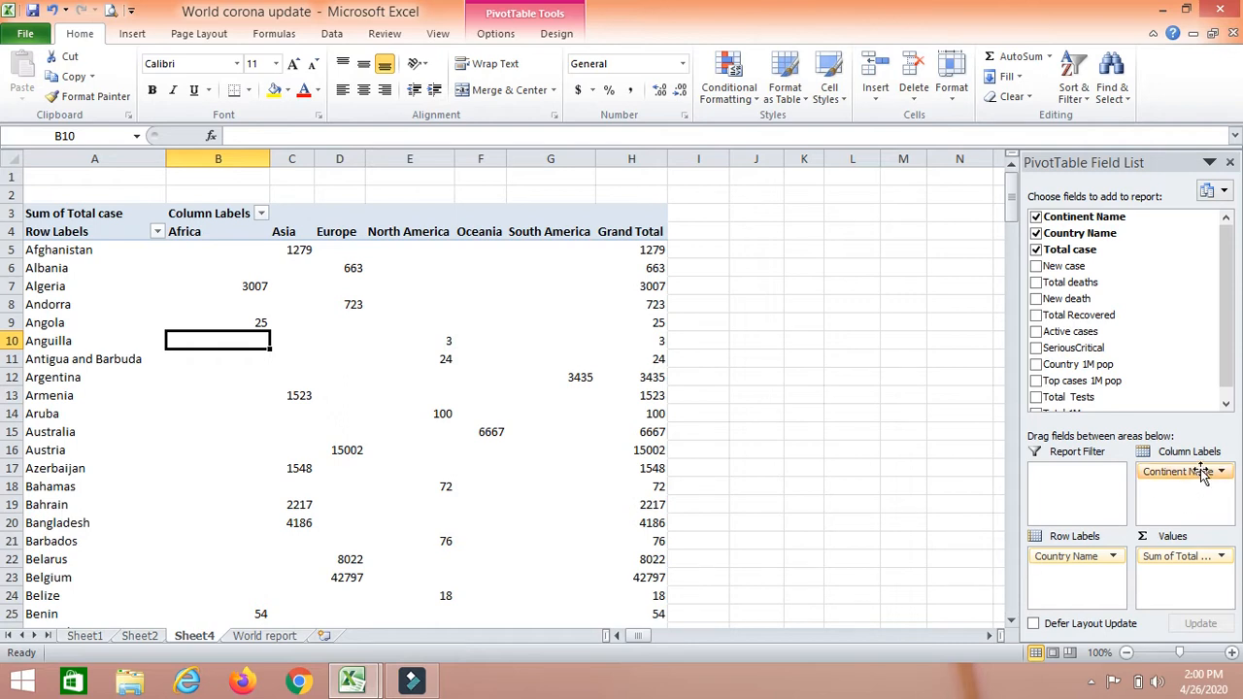
Step: Examine the rearranged PivotTable's continent columns and country rows to see where the total case values fall
{"action": "left_click", "coordinate": [217, 161]}
{"action": "left_click", "coordinate": [291, 160]}
{"action": "left_click", "coordinate": [340, 159]}
{"action": "left_click", "coordinate": [410, 157]}
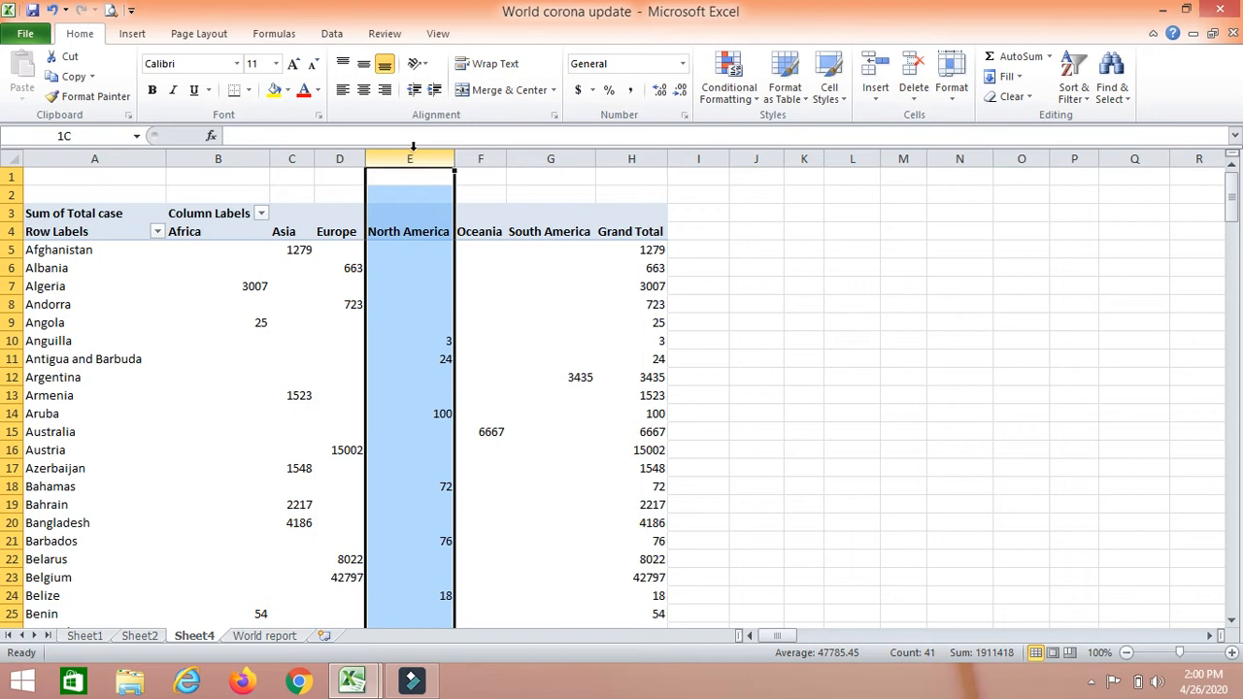
{"action": "left_click", "coordinate": [477, 158]}
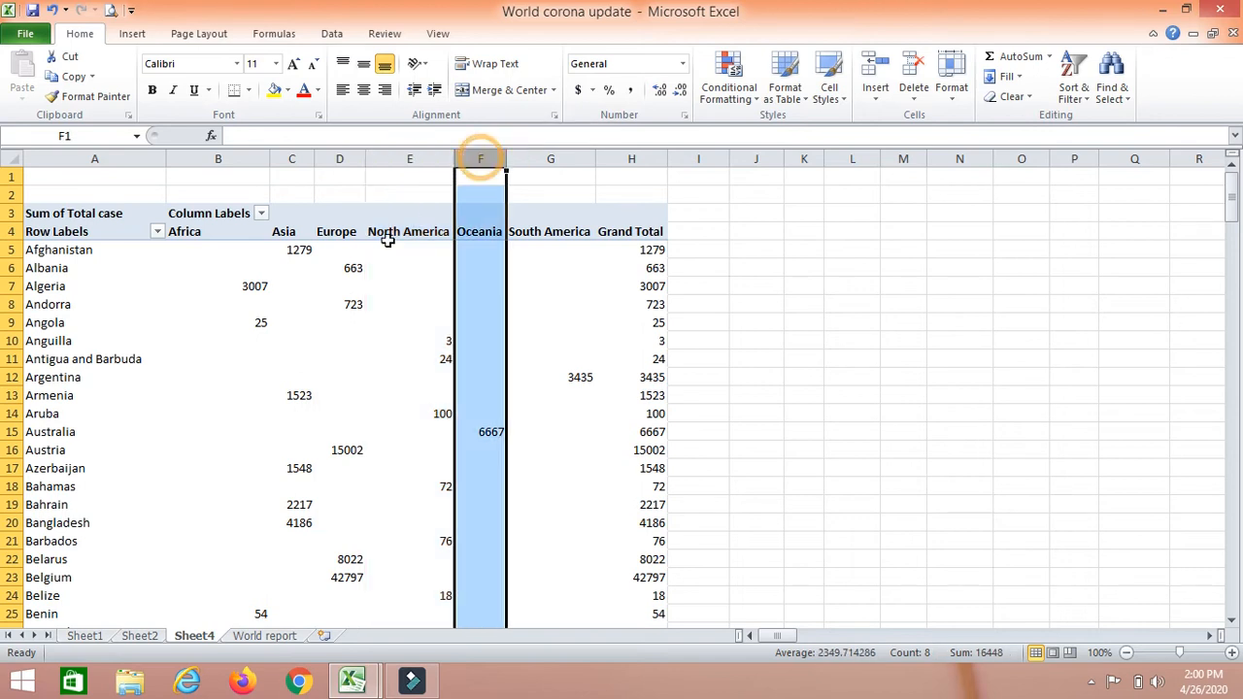
{"action": "left_click", "coordinate": [10, 254]}
{"action": "left_click", "coordinate": [296, 396]}
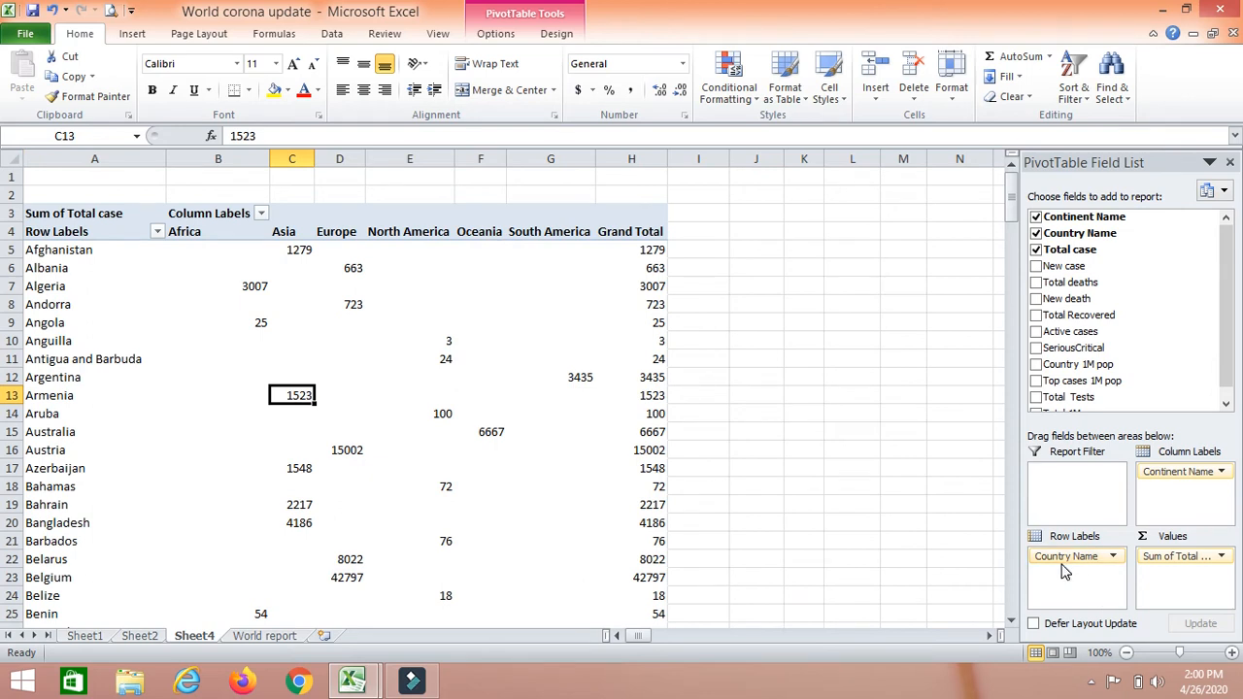
{"action": "left_click", "coordinate": [12, 249]}
{"action": "left_click", "coordinate": [11, 304]}
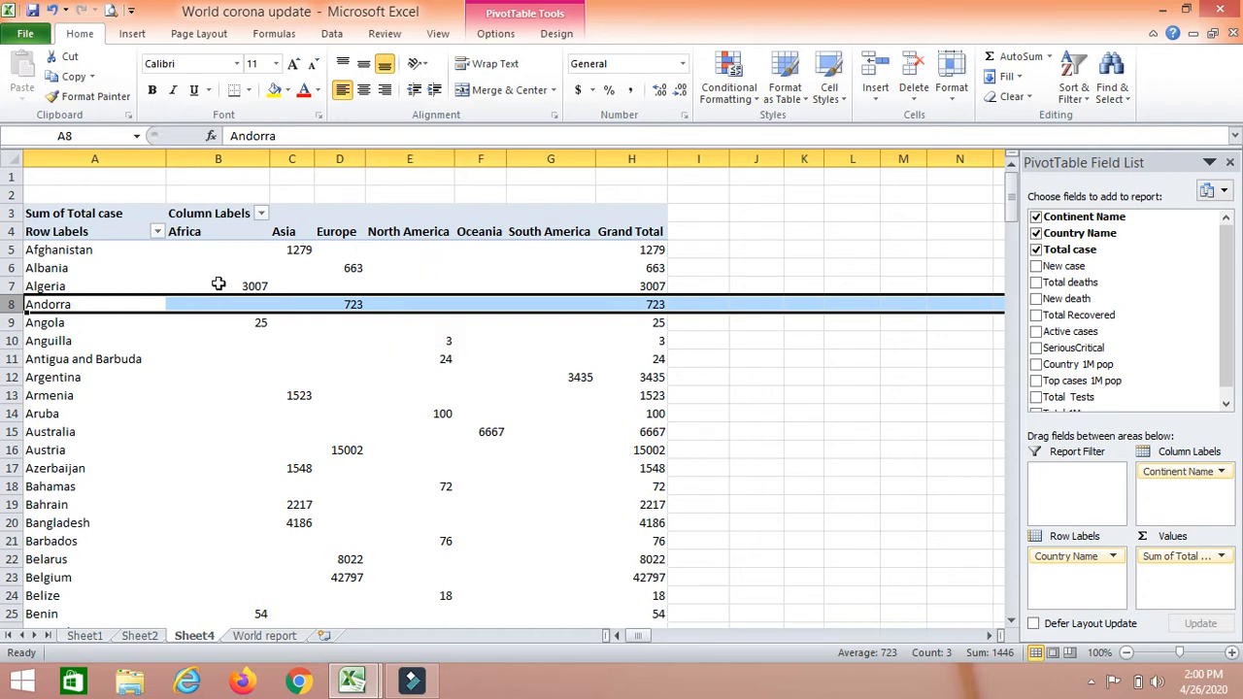
{"action": "left_click", "coordinate": [302, 151]}
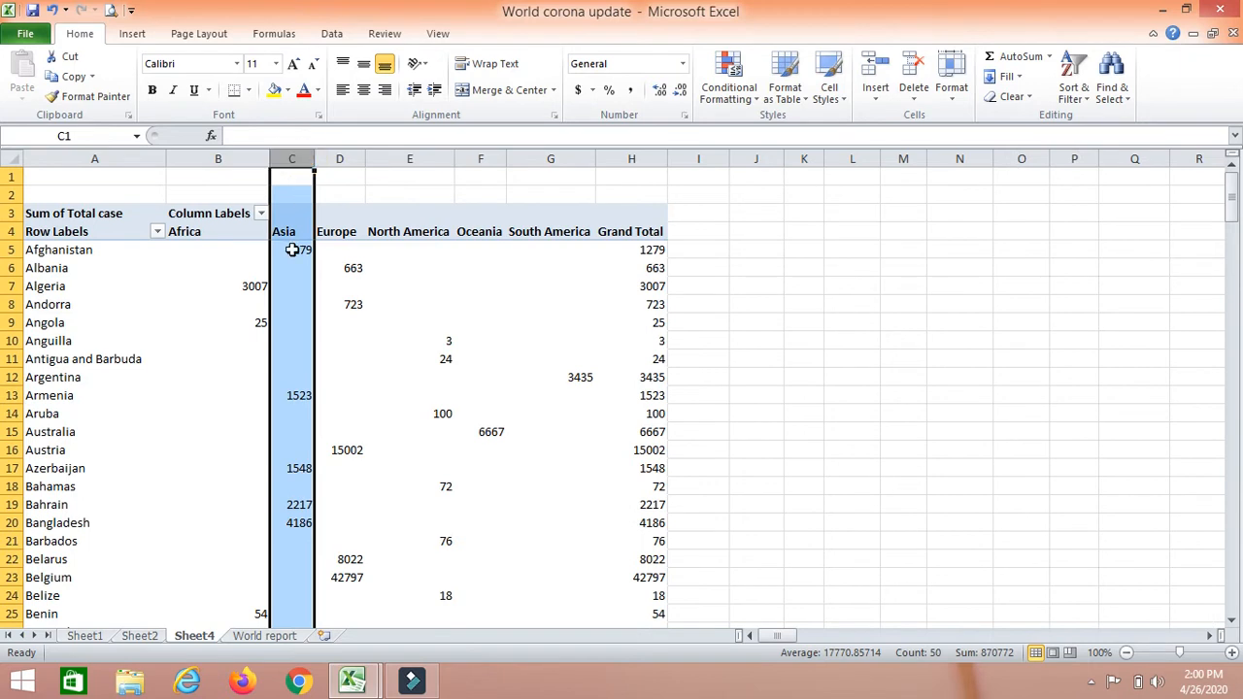
Step: Examine the Asia column's total case values against their country rows, including Afghanistan, China, Georgia and India
{"action": "mouse_move", "coordinate": [291, 249]}
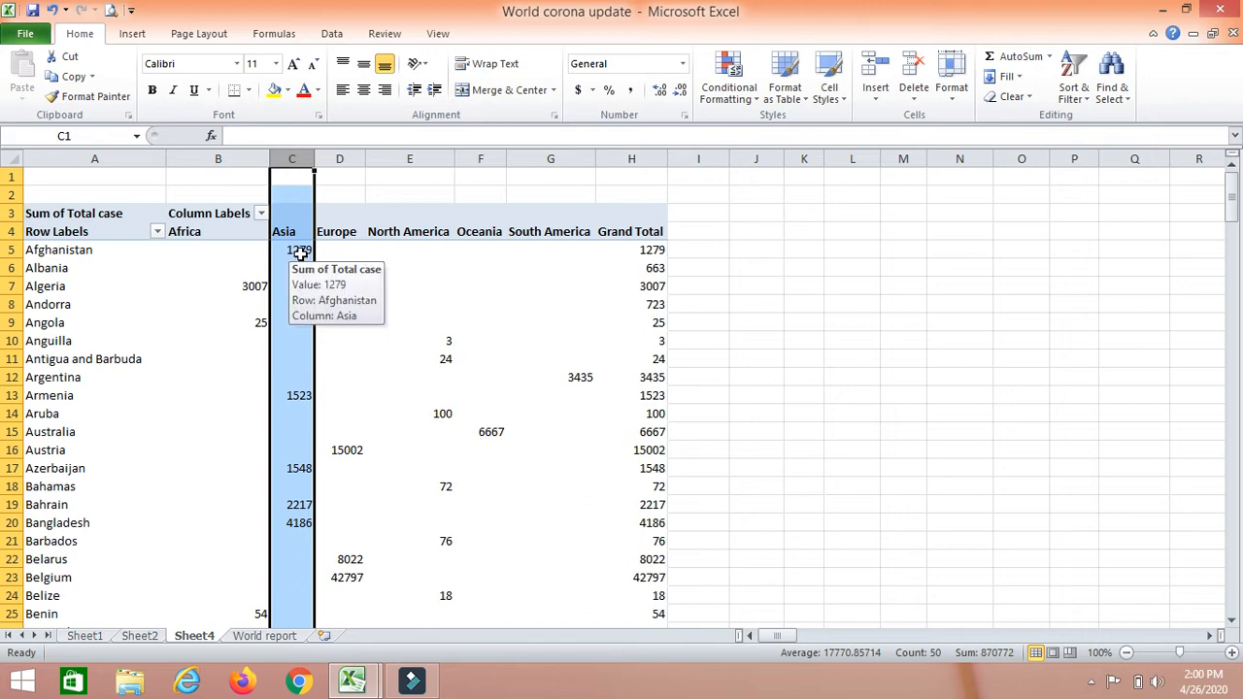
{"action": "scroll", "coordinate": [298, 251], "scroll_direction": "down", "scroll_amount": 1}
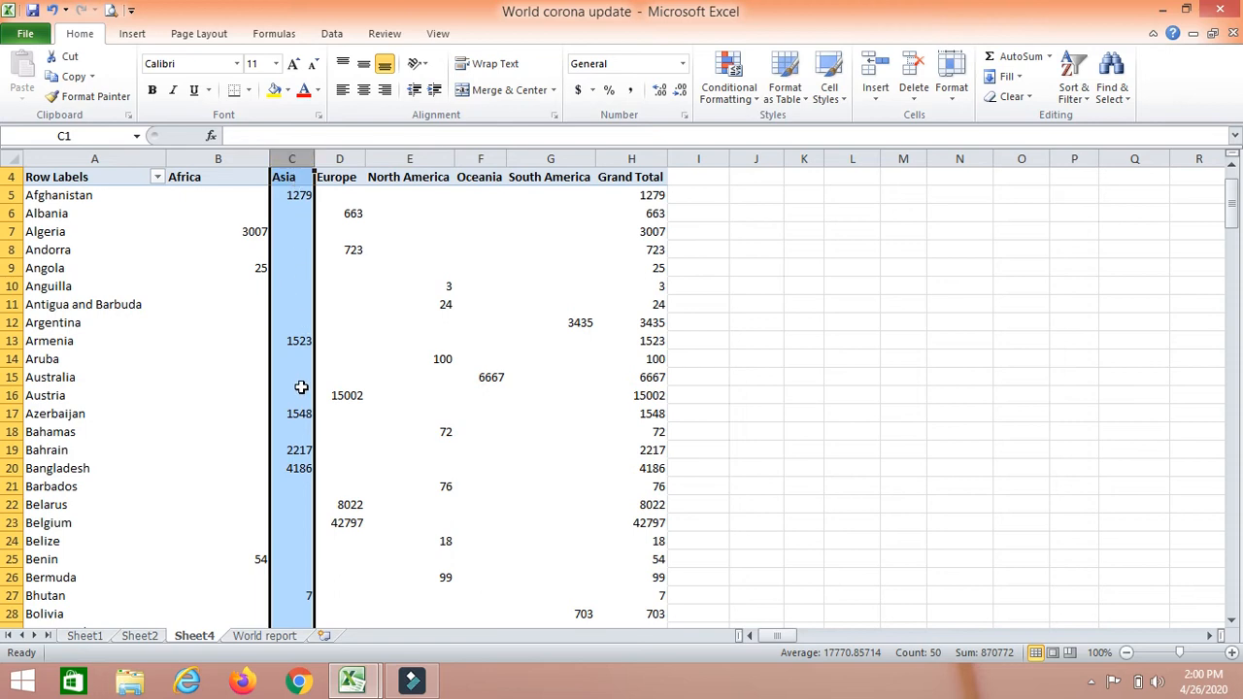
{"action": "scroll", "coordinate": [301, 388], "scroll_direction": "down", "scroll_amount": 8}
{"action": "scroll", "coordinate": [296, 364], "scroll_direction": "down", "scroll_amount": 3}
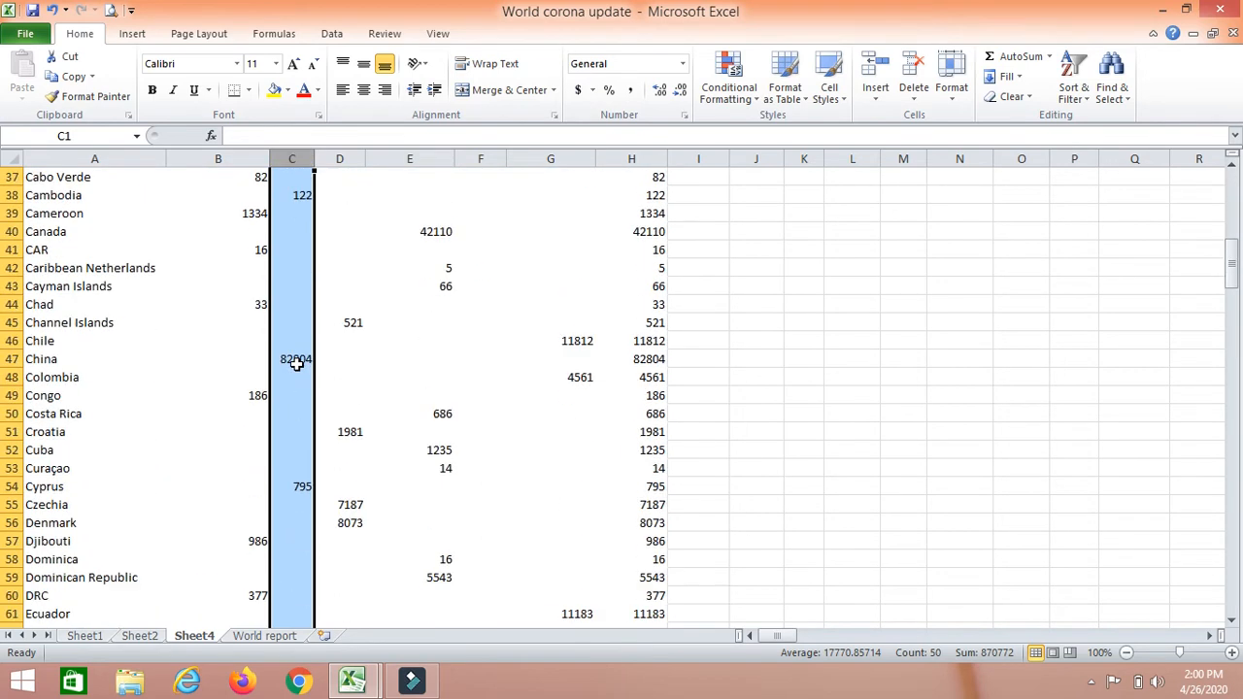
{"action": "scroll", "coordinate": [296, 361], "scroll_direction": "down", "scroll_amount": 1}
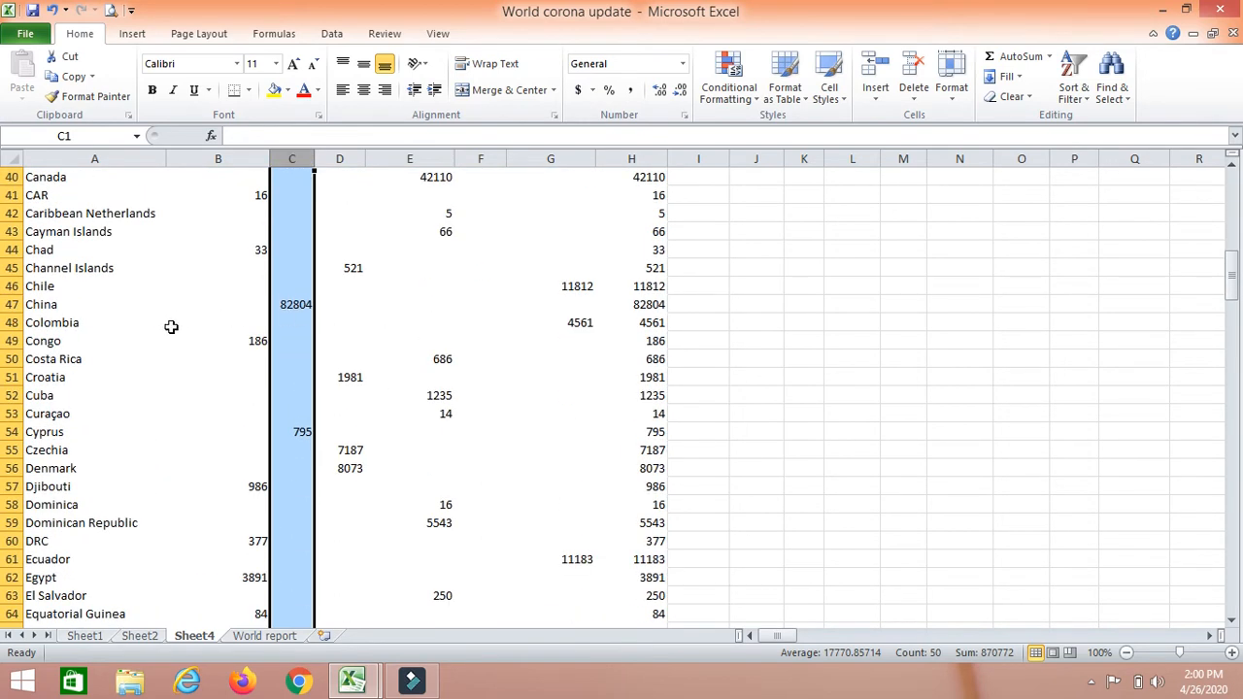
{"action": "mouse_move", "coordinate": [305, 309]}
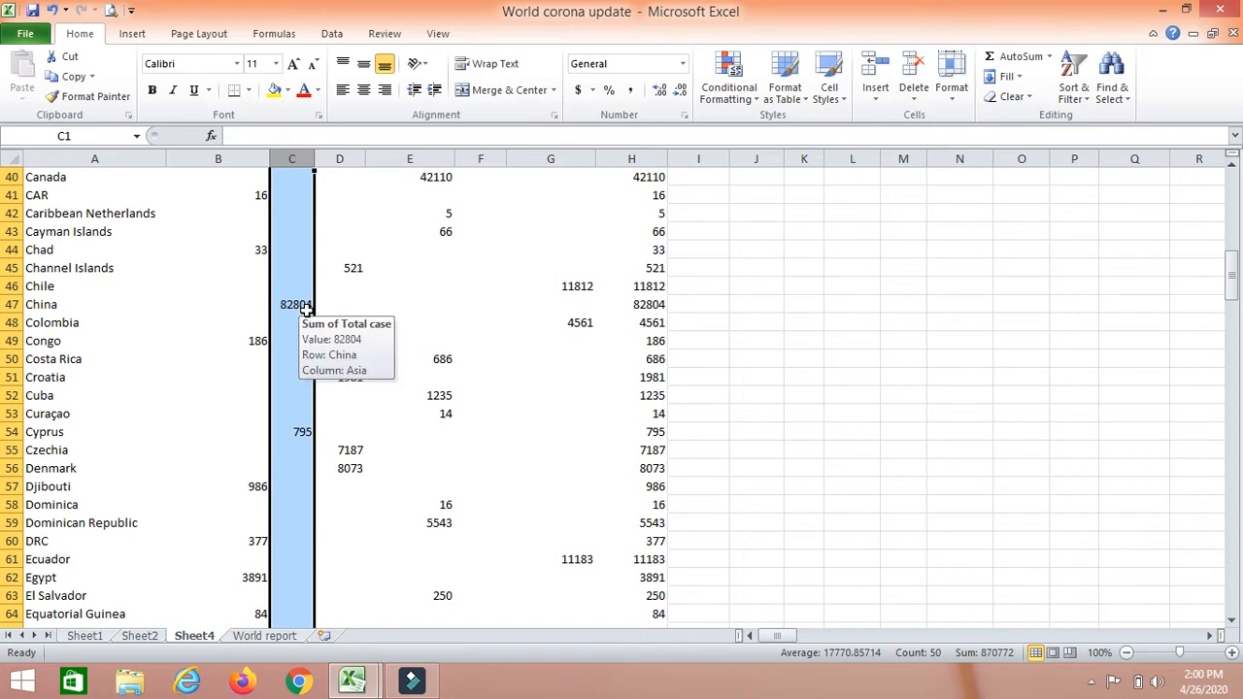
{"action": "scroll", "coordinate": [294, 410], "scroll_direction": "down", "scroll_amount": 4}
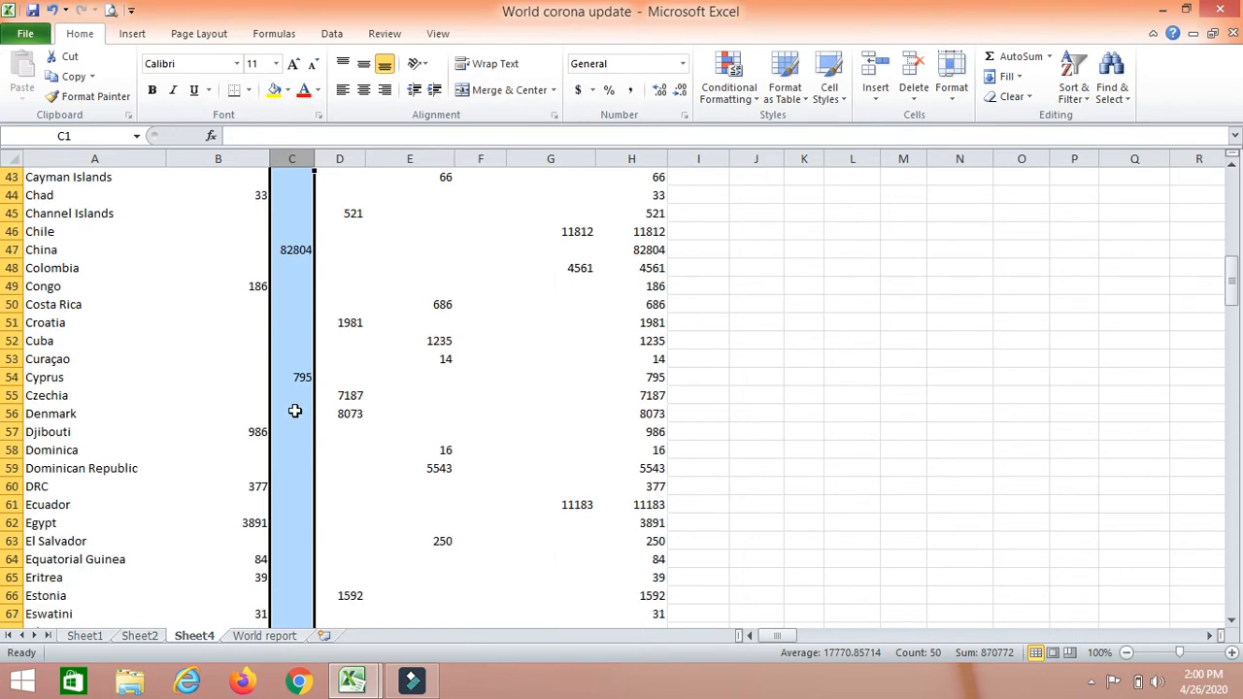
{"action": "scroll", "coordinate": [294, 410], "scroll_direction": "down", "scroll_amount": 5}
{"action": "mouse_move", "coordinate": [300, 391]}
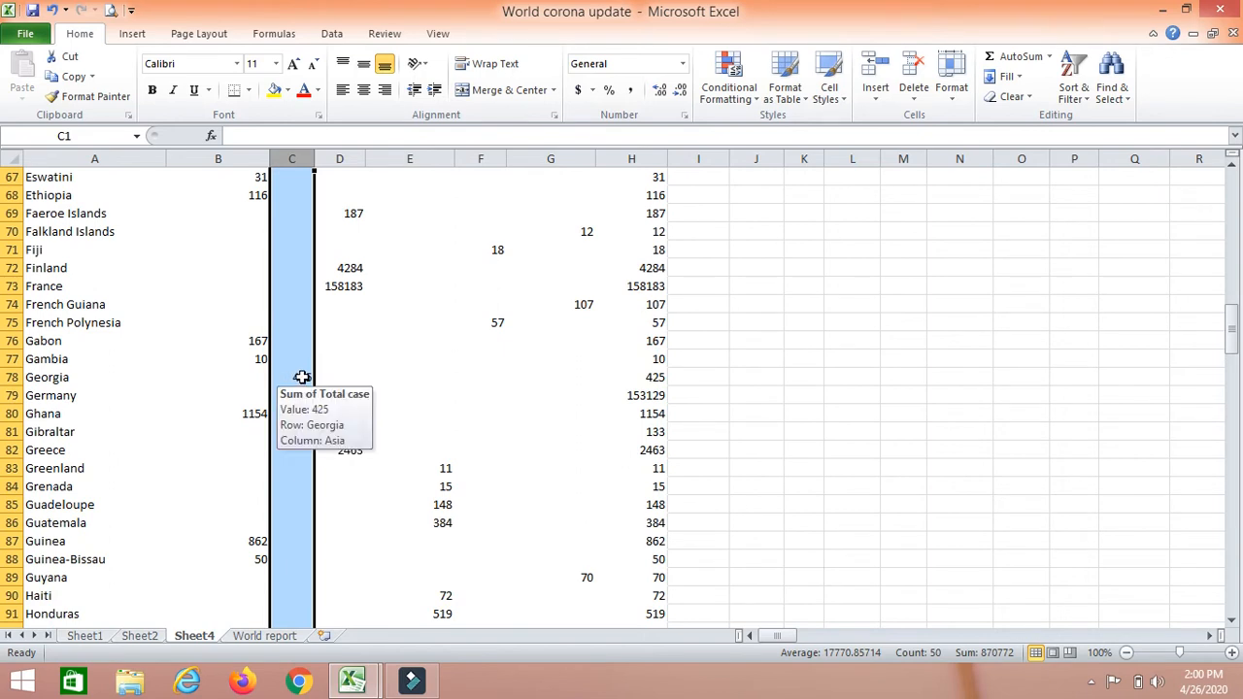
{"action": "scroll", "coordinate": [302, 384], "scroll_direction": "down", "scroll_amount": 6}
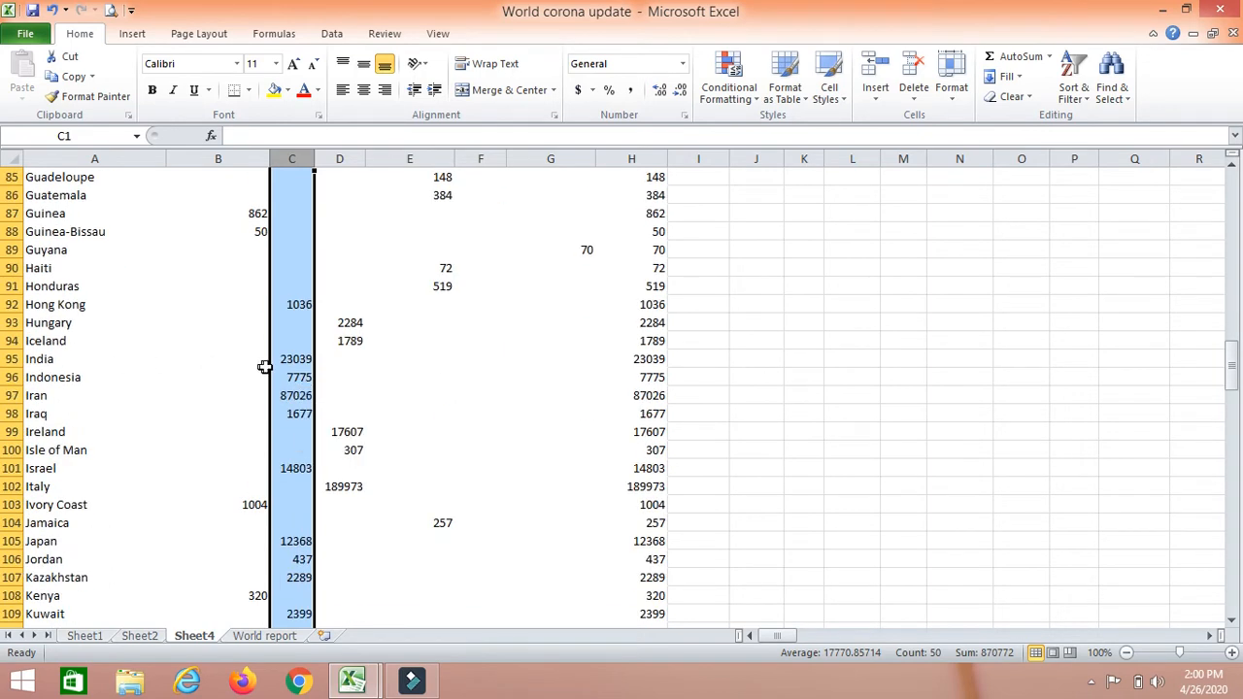
{"action": "mouse_move", "coordinate": [307, 362]}
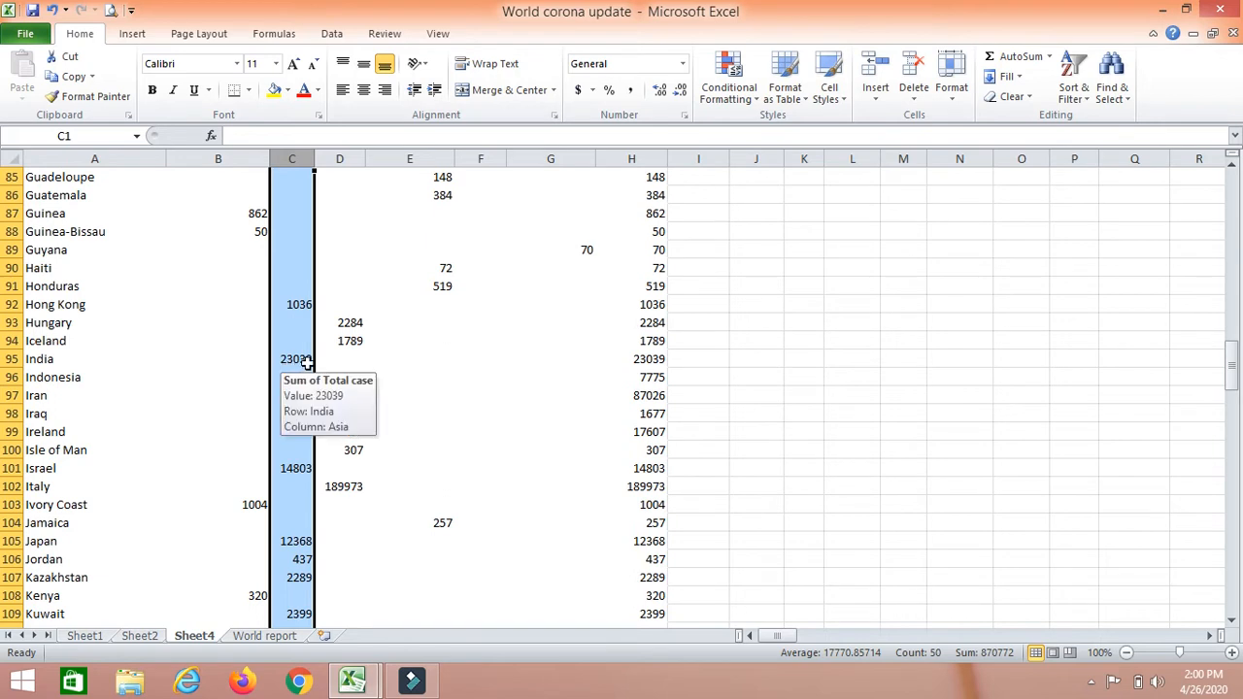
{"action": "scroll", "coordinate": [309, 362], "scroll_direction": "up", "scroll_amount": 20}
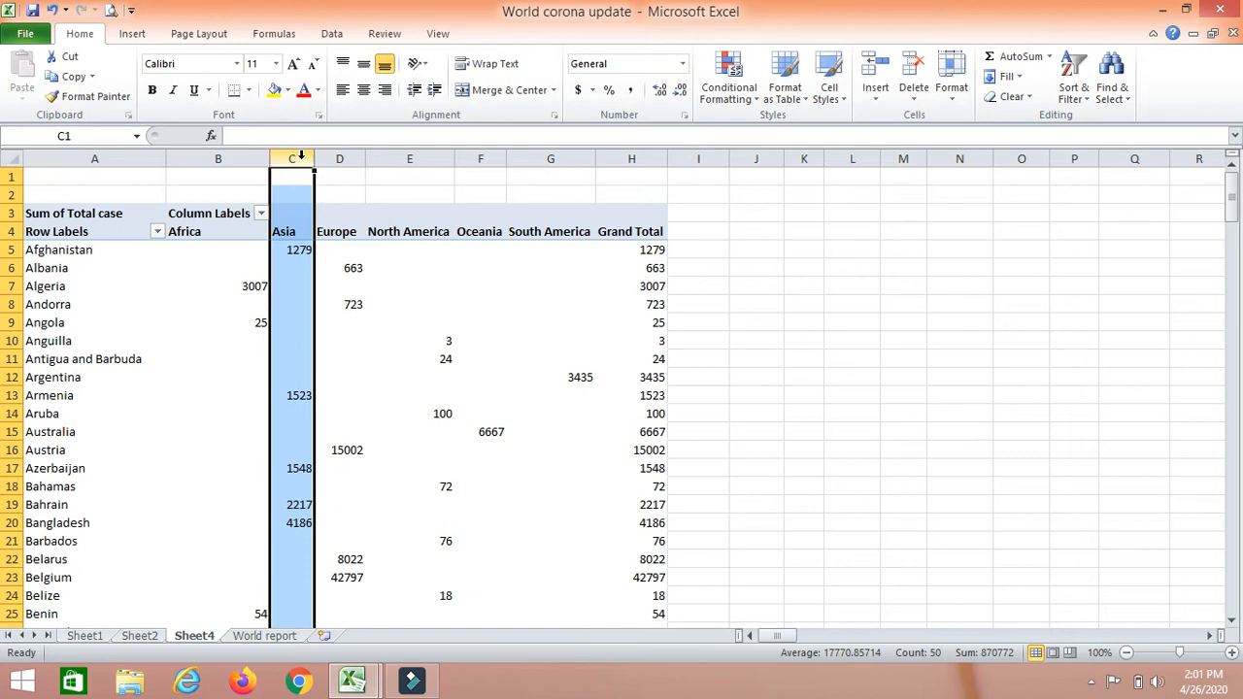
Step: Move the Continent Name field from the column labels to the report filter, keeping Country Name as row labels
{"action": "left_click", "coordinate": [467, 377]}
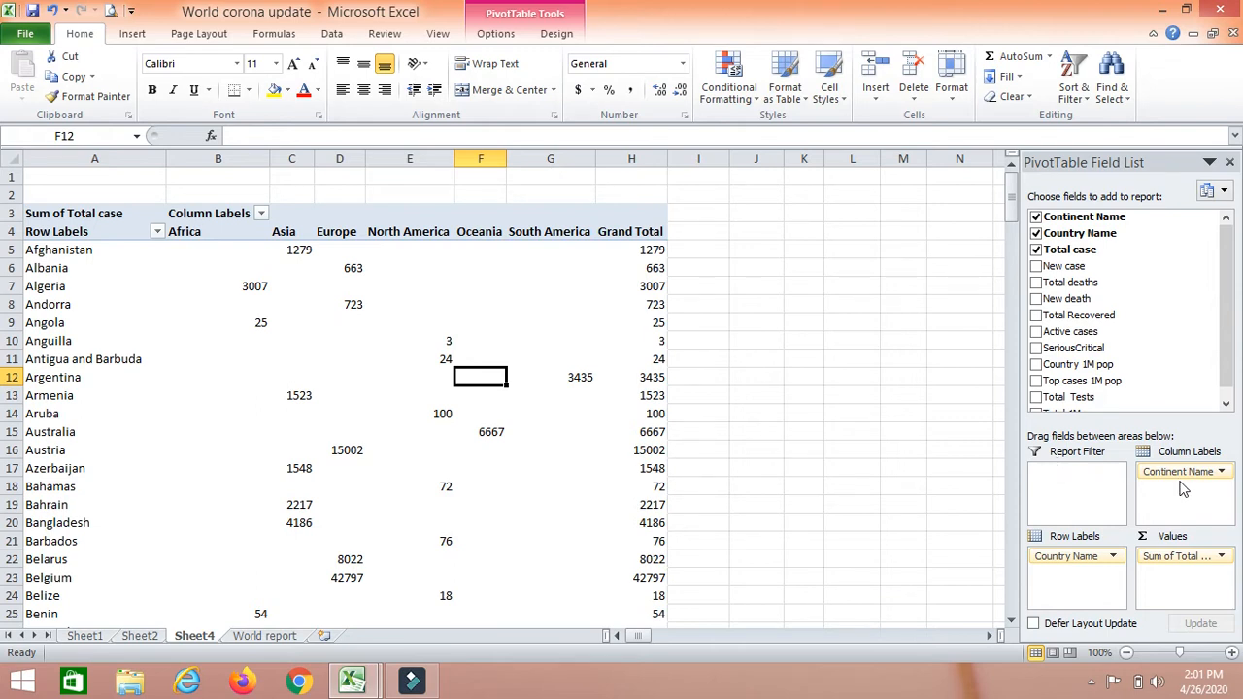
{"action": "left_click_drag", "start_coordinate": [1180, 476], "coordinate": [1068, 485]}
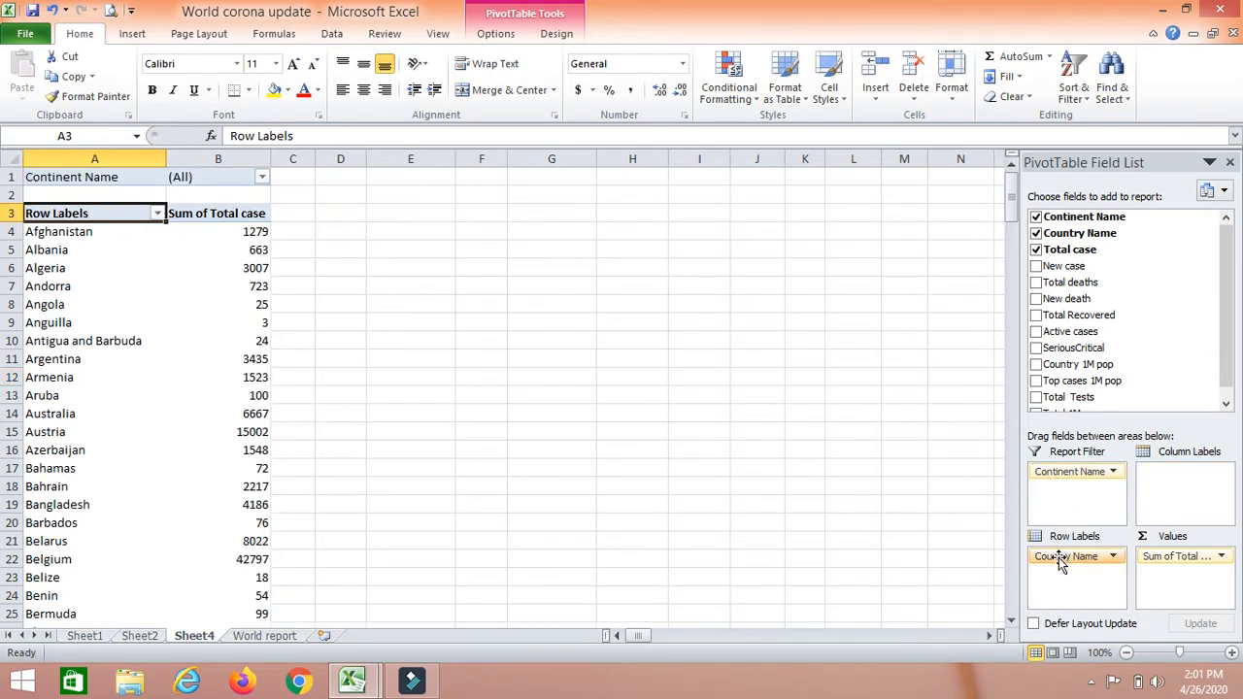
{"action": "mouse_move", "coordinate": [1056, 560]}
{"action": "left_mouse_down"}
{"action": "mouse_move", "coordinate": [1165, 520]}
{"action": "mouse_move", "coordinate": [1179, 507]}
{"action": "mouse_move", "coordinate": [1177, 484]}
{"action": "mouse_move", "coordinate": [1077, 568]}
{"action": "left_mouse_up"}
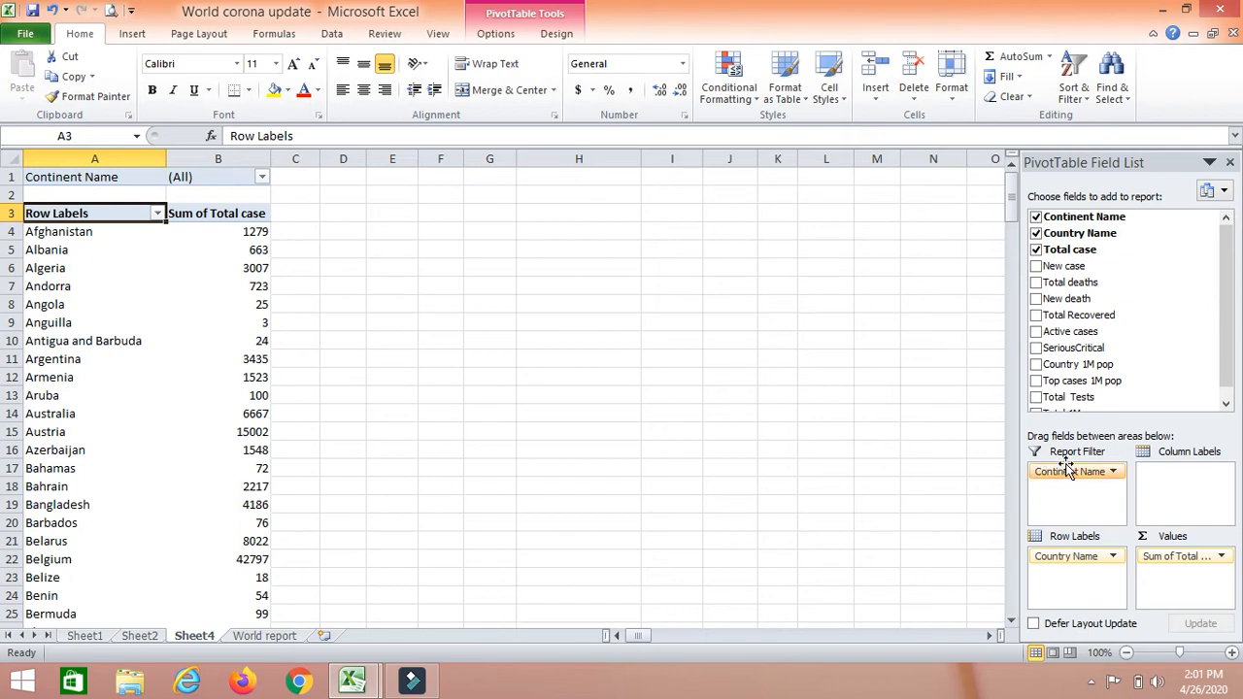
Step: Review the continent choices in the report filter and the full country list with its total cases down to the Grand Total
{"action": "left_click", "coordinate": [260, 178]}
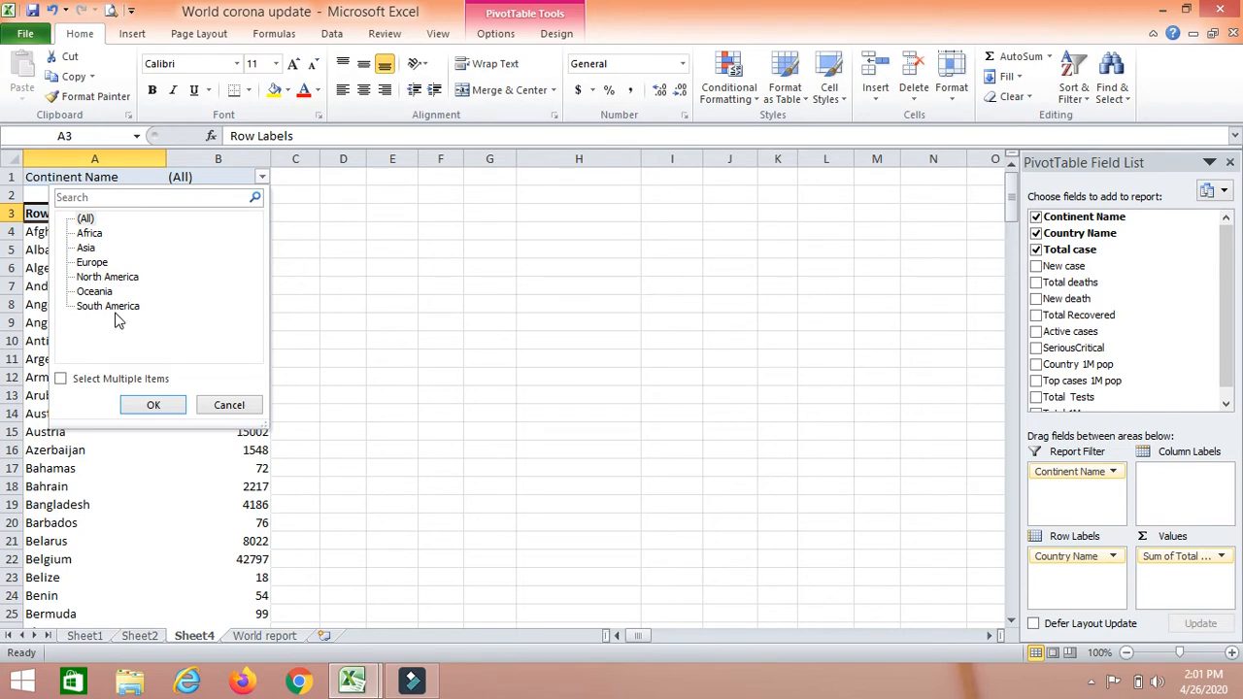
{"action": "left_click", "coordinate": [380, 370]}
{"action": "scroll", "coordinate": [136, 365], "scroll_direction": "down", "scroll_amount": 2}
{"action": "scroll", "coordinate": [136, 363], "scroll_direction": "up", "scroll_amount": 2}
{"action": "left_click", "coordinate": [47, 236]}
{"action": "left_click_drag", "start_coordinate": [60, 697], "coordinate": [60, 621]}
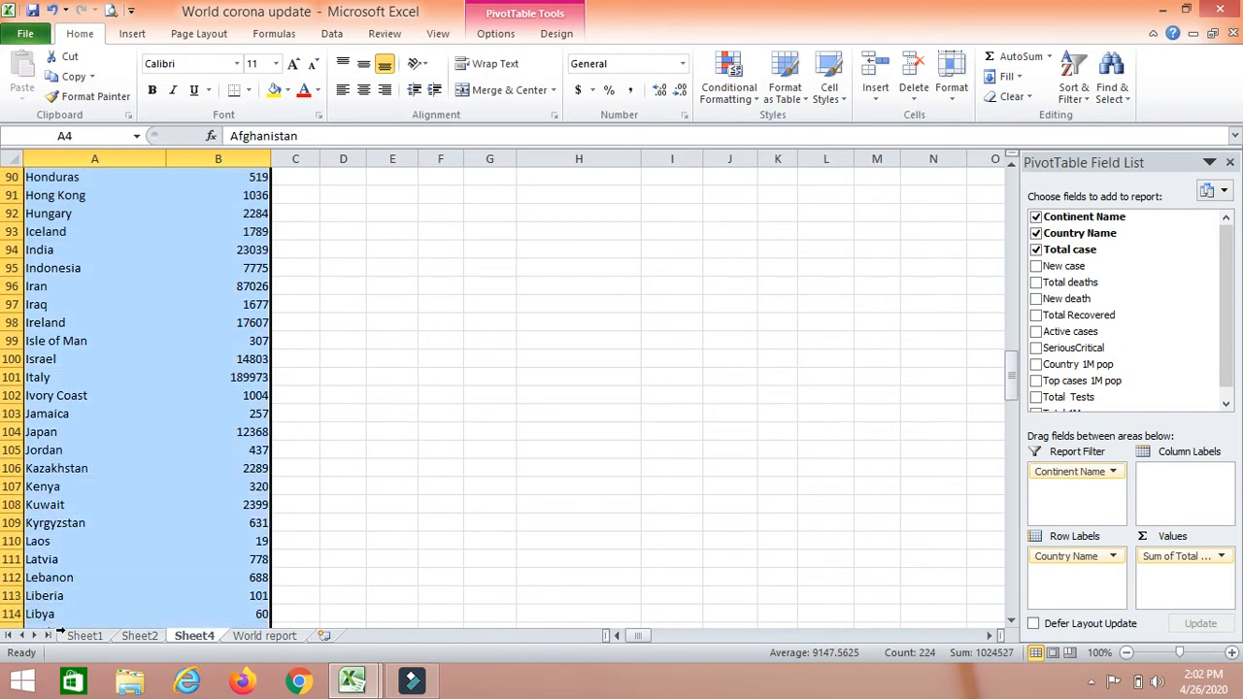
{"action": "scroll", "coordinate": [97, 560], "scroll_direction": "down", "scroll_amount": 6}
{"action": "scroll", "coordinate": [70, 383], "scroll_direction": "down", "scroll_amount": 12}
{"action": "scroll", "coordinate": [66, 388], "scroll_direction": "down", "scroll_amount": 20}
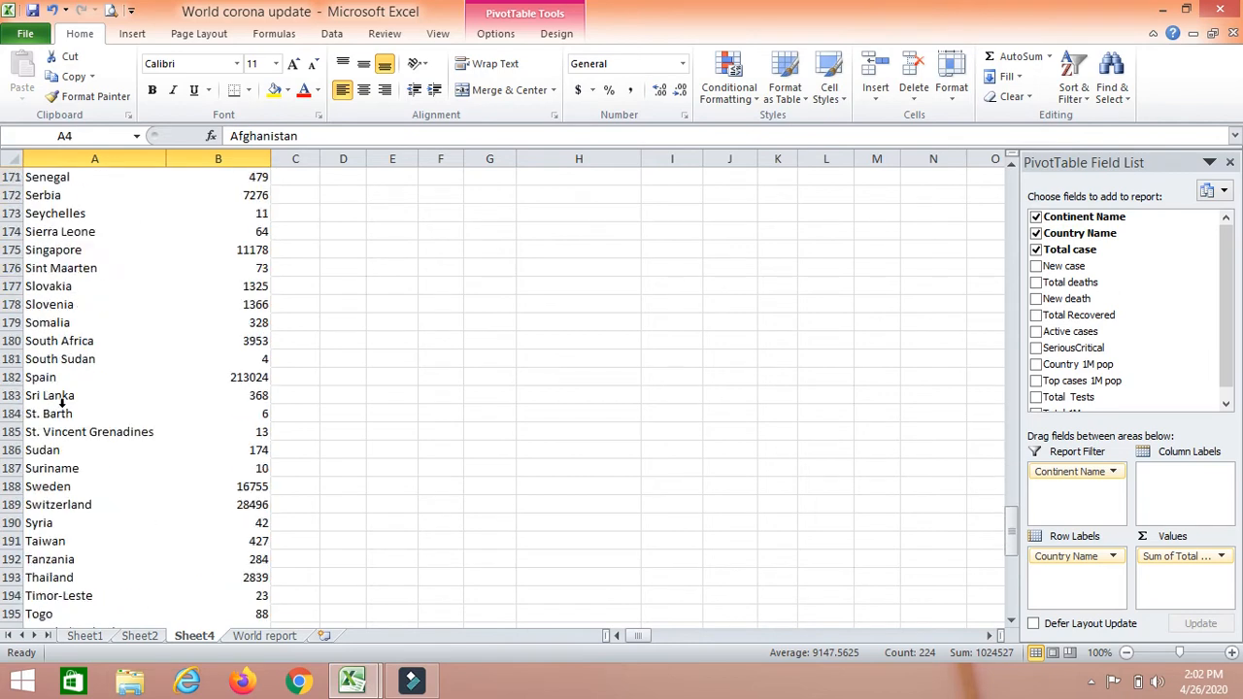
{"action": "scroll", "coordinate": [61, 408], "scroll_direction": "up", "scroll_amount": 5}
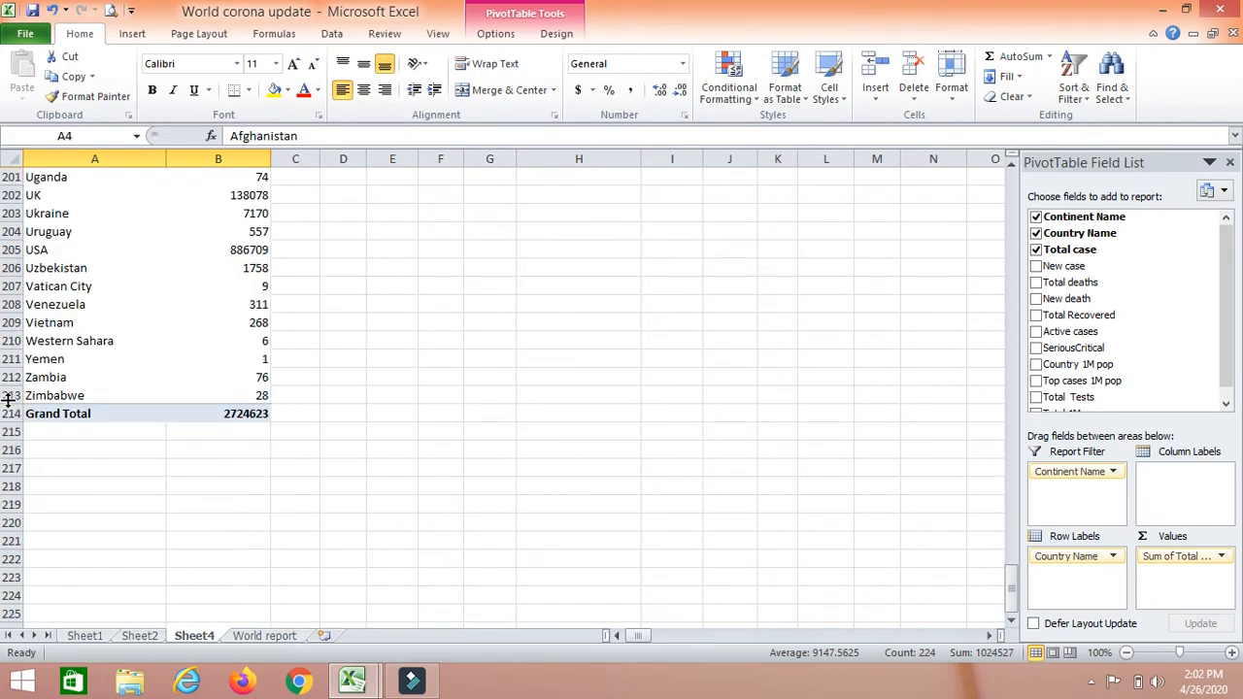
{"action": "scroll", "coordinate": [185, 374], "scroll_direction": "up", "scroll_amount": 20}
{"action": "scroll", "coordinate": [200, 359], "scroll_direction": "up", "scroll_amount": 20}
{"action": "left_click", "coordinate": [227, 233]}
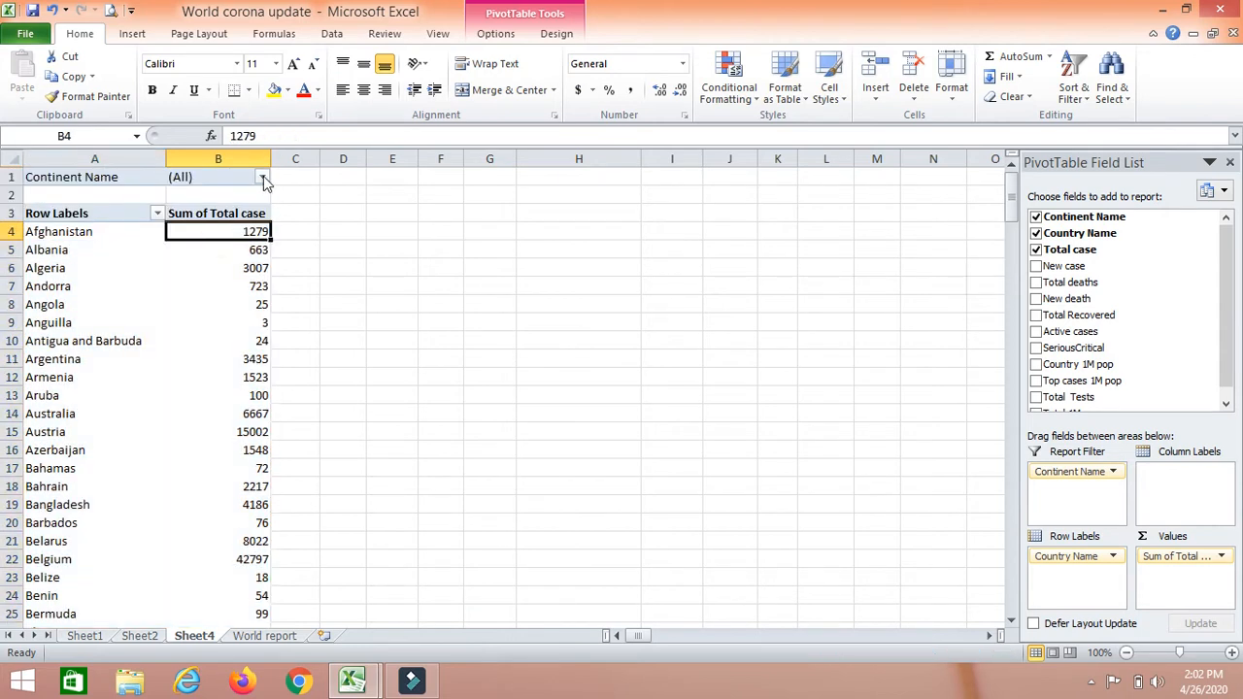
Step: Filter the PivotTable's Continent Name to Asia and review the listed countries down to the Grand Total
{"action": "left_click", "coordinate": [263, 179]}
{"action": "left_click", "coordinate": [86, 247]}
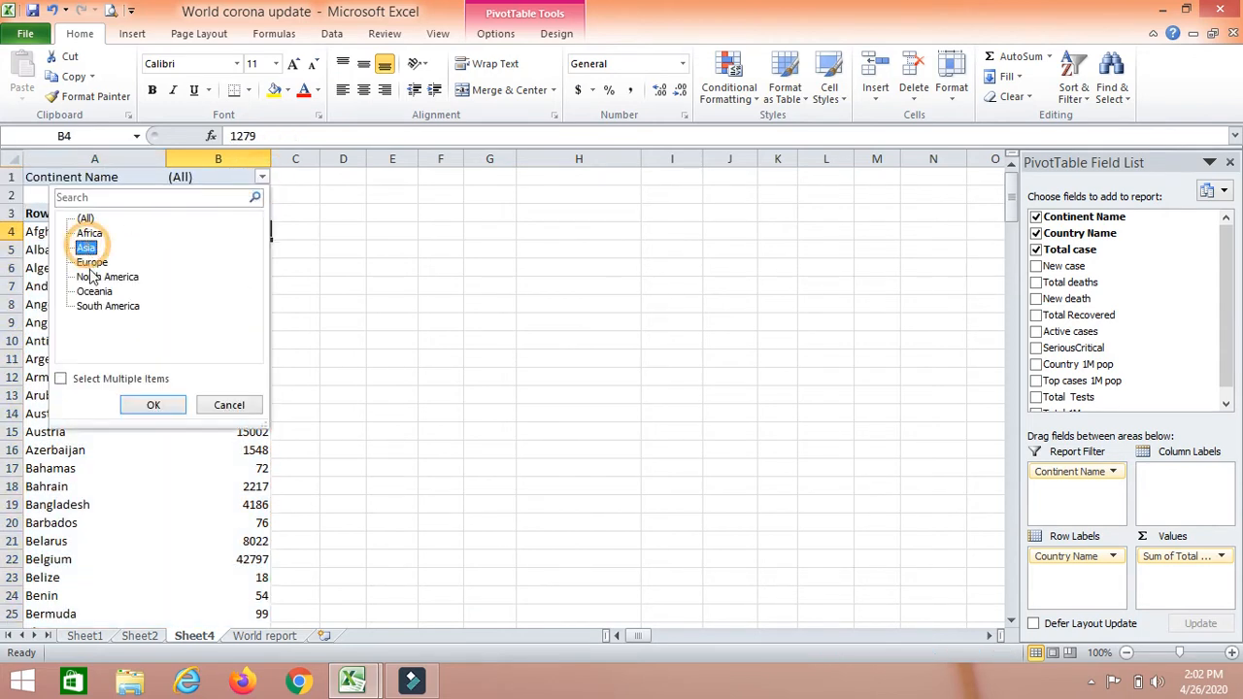
{"action": "left_click", "coordinate": [158, 406]}
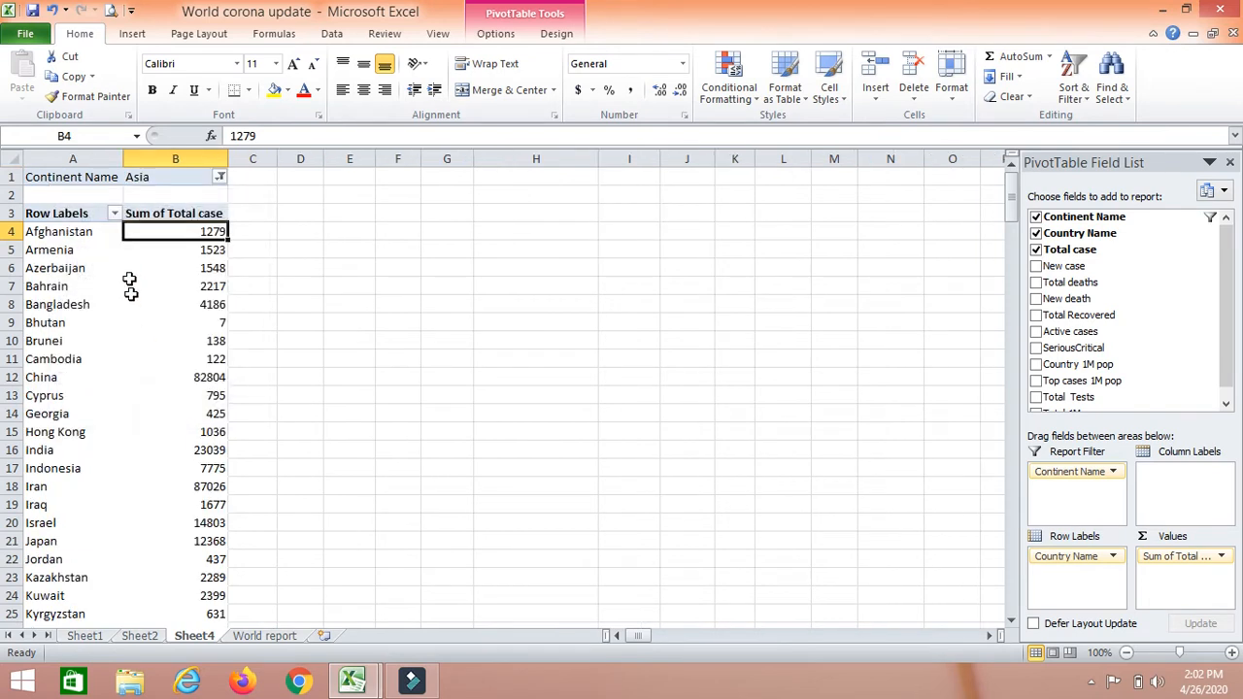
{"action": "scroll", "coordinate": [129, 286], "scroll_direction": "down", "scroll_amount": 12}
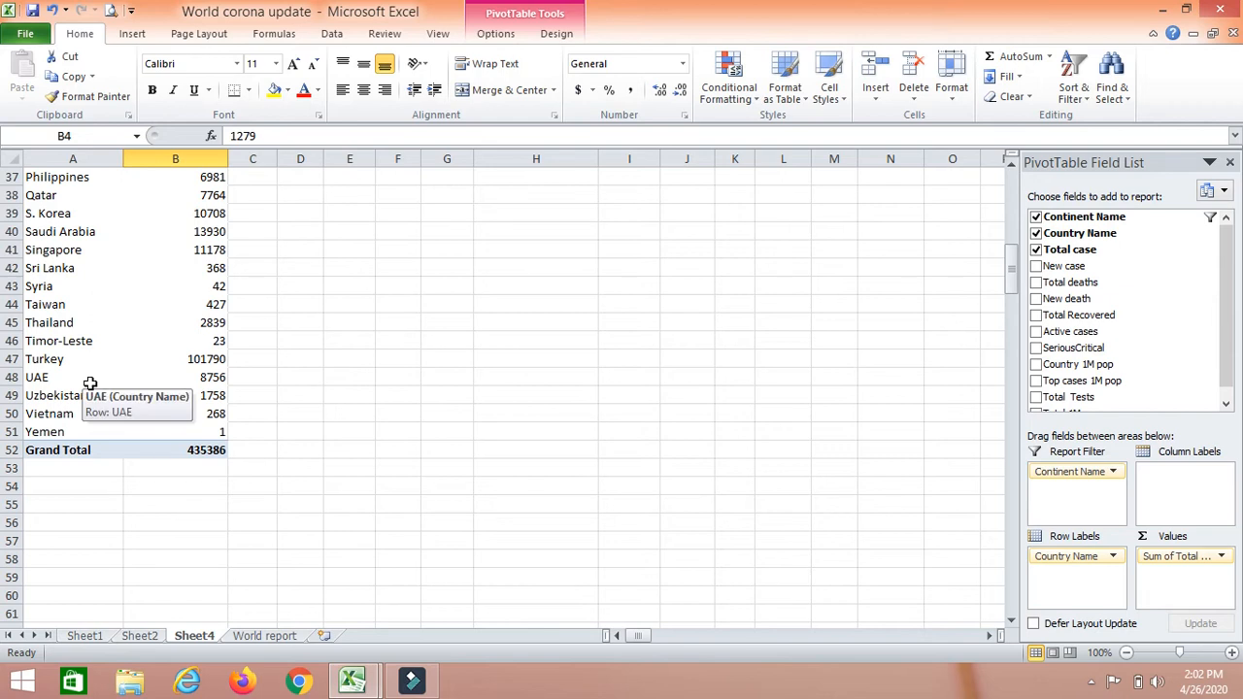
{"action": "scroll", "coordinate": [90, 378], "scroll_direction": "up", "scroll_amount": 12}
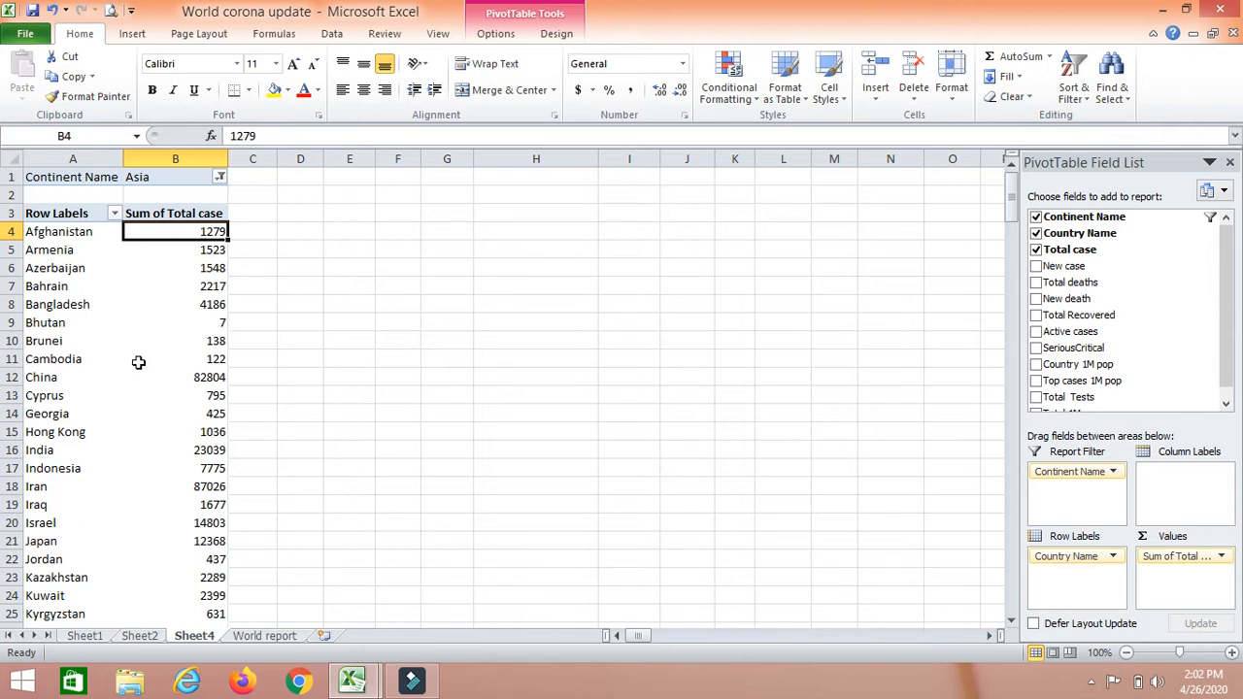
Step: Move the Continent Name field from the report filter back to the column labels
{"action": "mouse_move", "coordinate": [139, 361]}
{"action": "left_click_drag", "start_coordinate": [1072, 472], "coordinate": [1155, 491]}
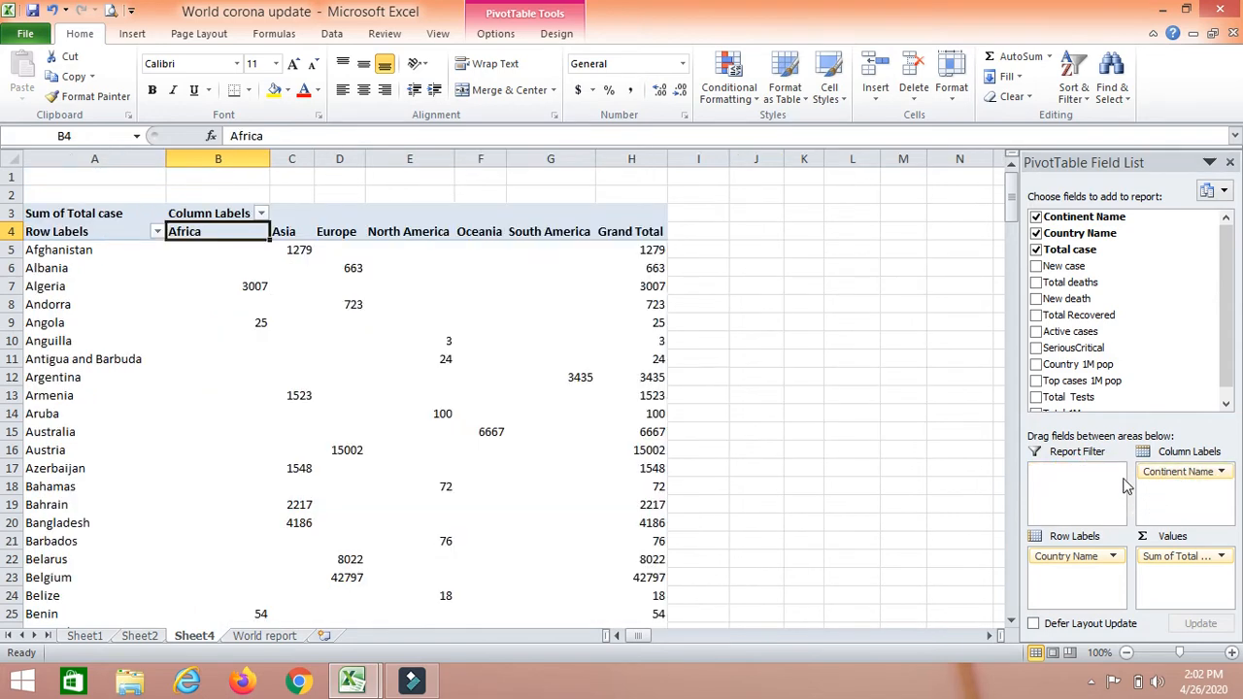
{"action": "left_click", "coordinate": [301, 379]}
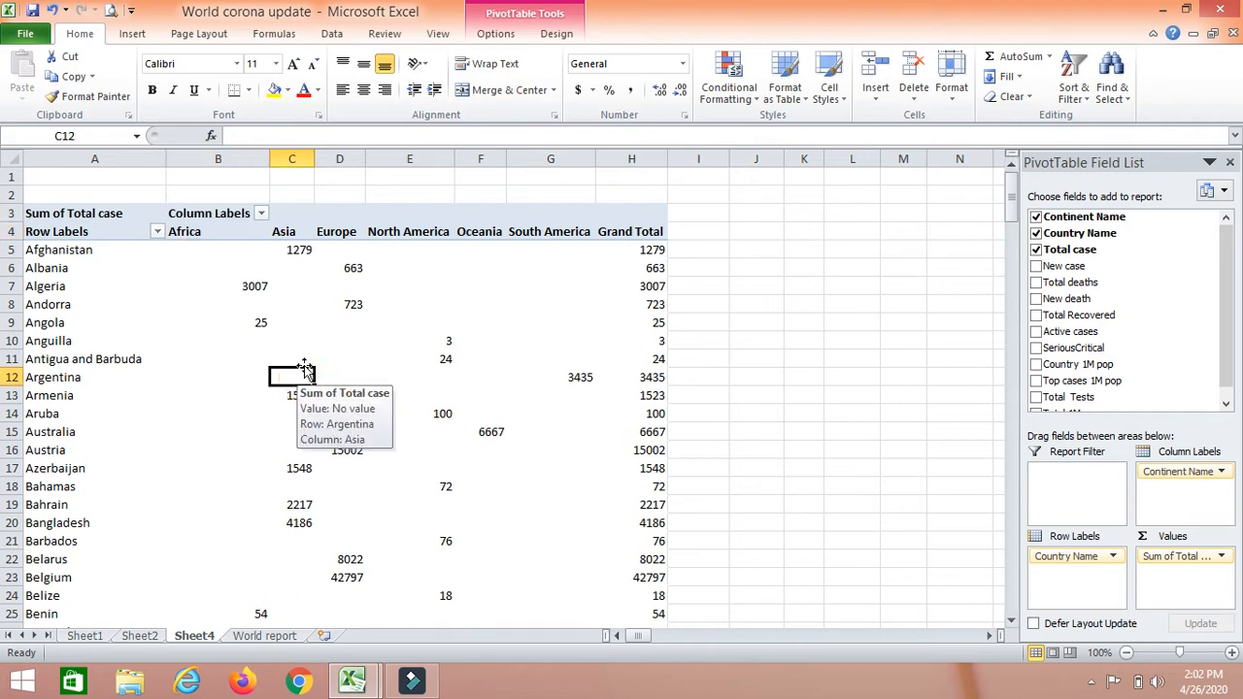
Step: Apply the last solid orange style of the Dark group to the PivotTable and check it down the rows
{"action": "left_click", "coordinate": [559, 35]}
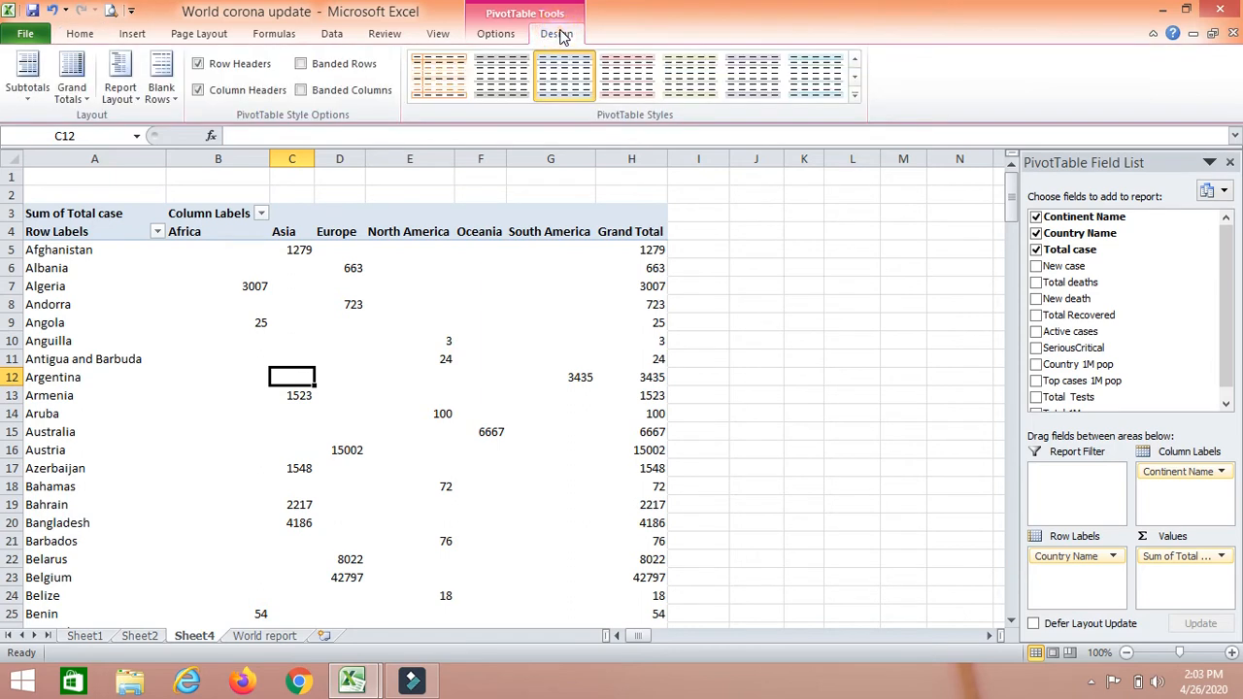
{"action": "left_click", "coordinate": [853, 94]}
{"action": "left_click_drag", "start_coordinate": [852, 154], "coordinate": [873, 379]}
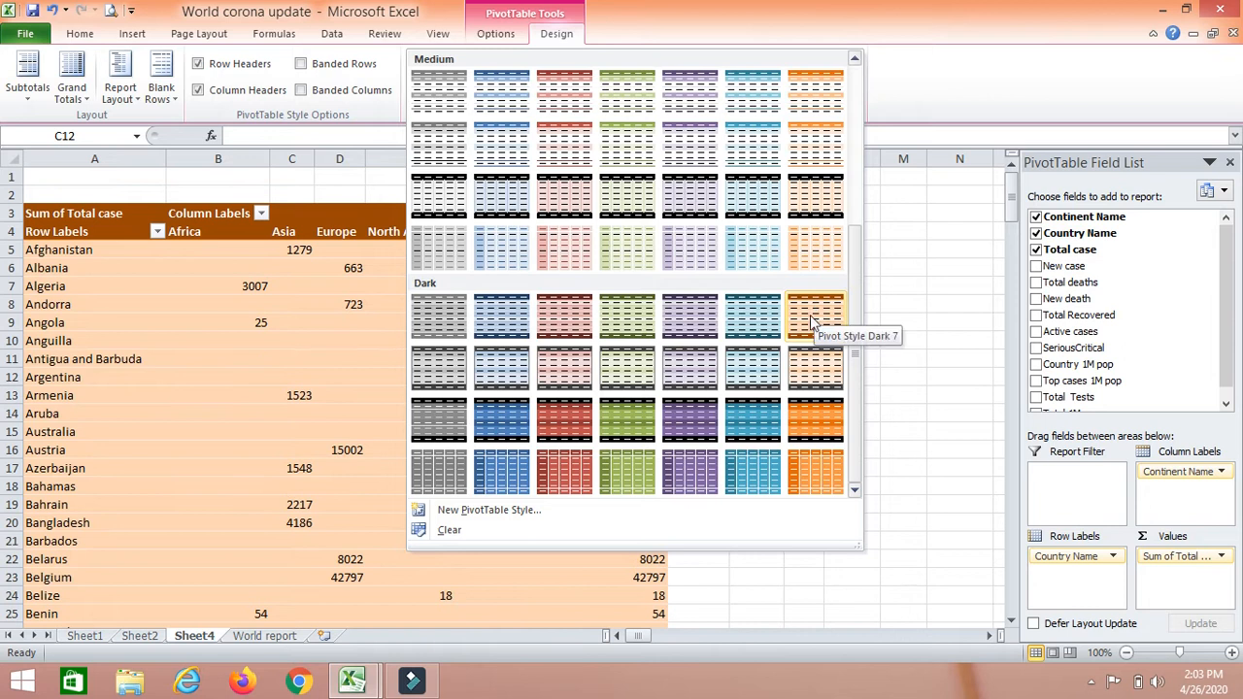
{"action": "left_click", "coordinate": [796, 472]}
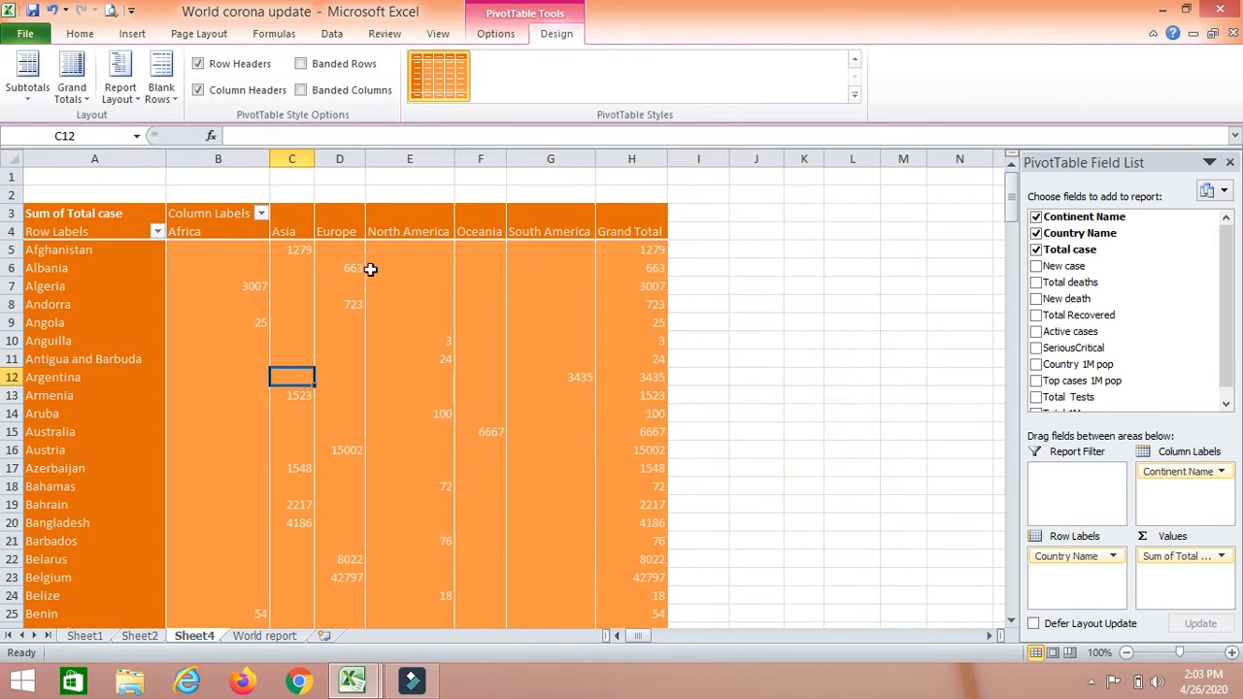
{"action": "scroll", "coordinate": [371, 277], "scroll_direction": "down", "scroll_amount": 7}
{"action": "scroll", "coordinate": [372, 286], "scroll_direction": "up", "scroll_amount": 7}
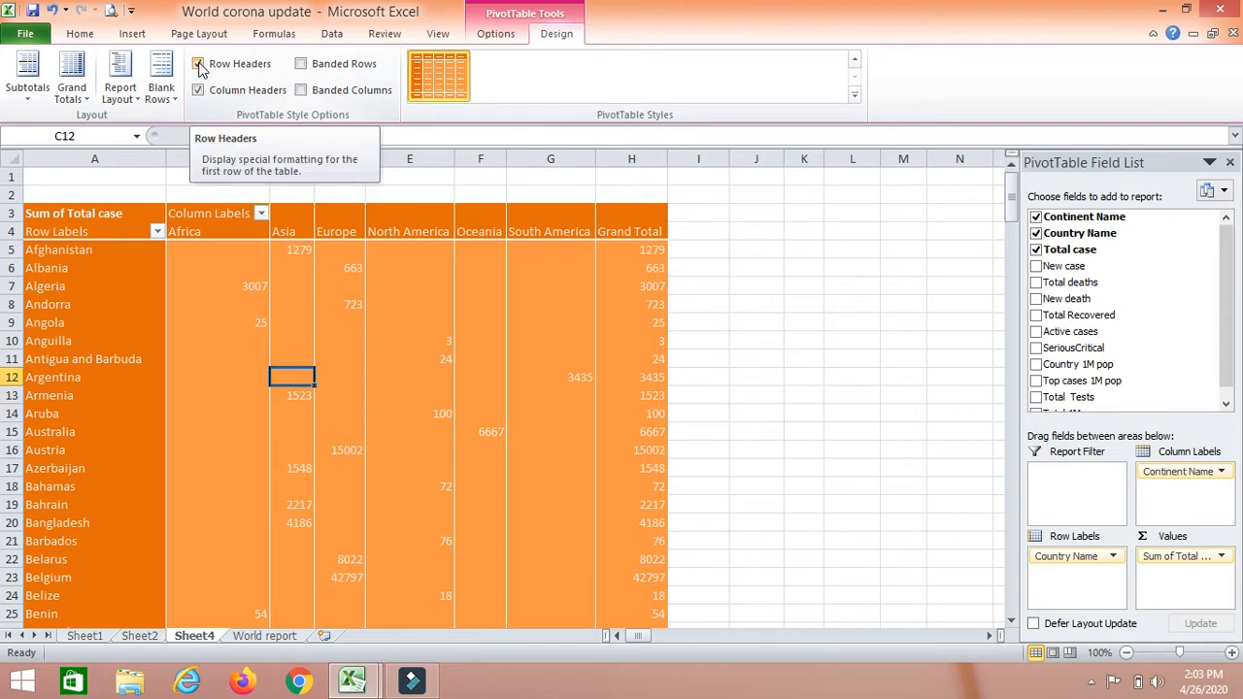
Step: Toggle the Row Headers style option off and on again, and inspect the country label column it formats
{"action": "left_click", "coordinate": [200, 66]}
{"action": "left_click", "coordinate": [199, 66]}
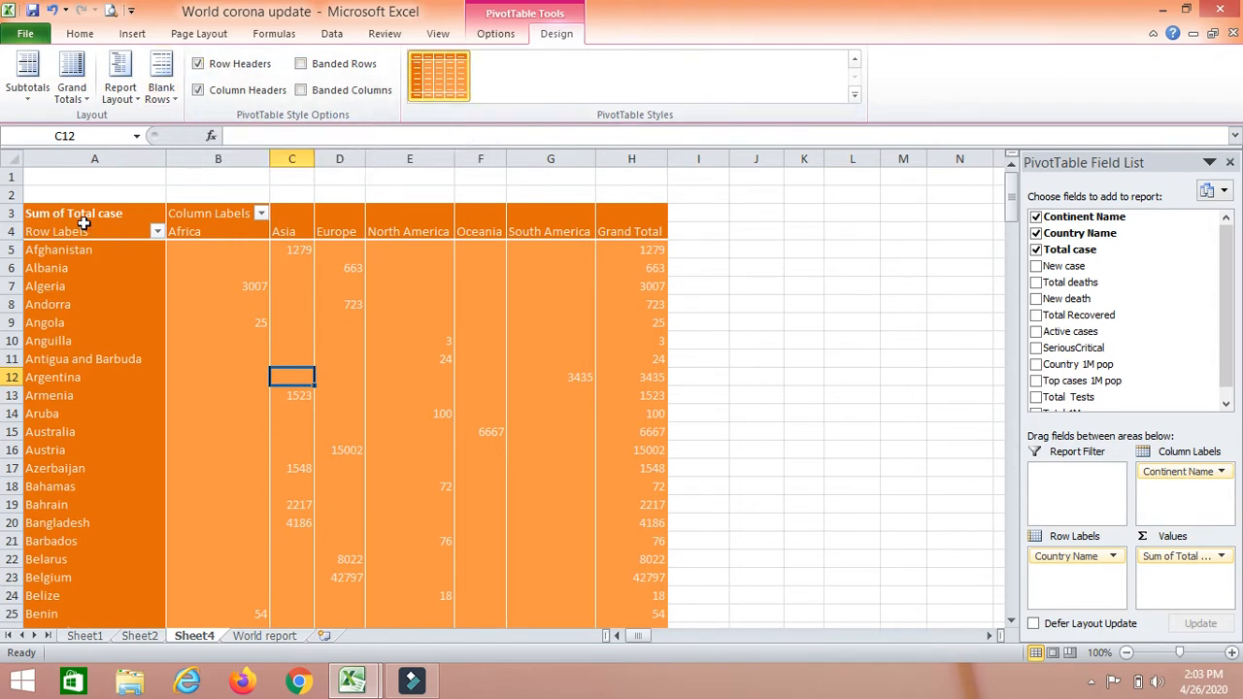
{"action": "left_click", "coordinate": [79, 159]}
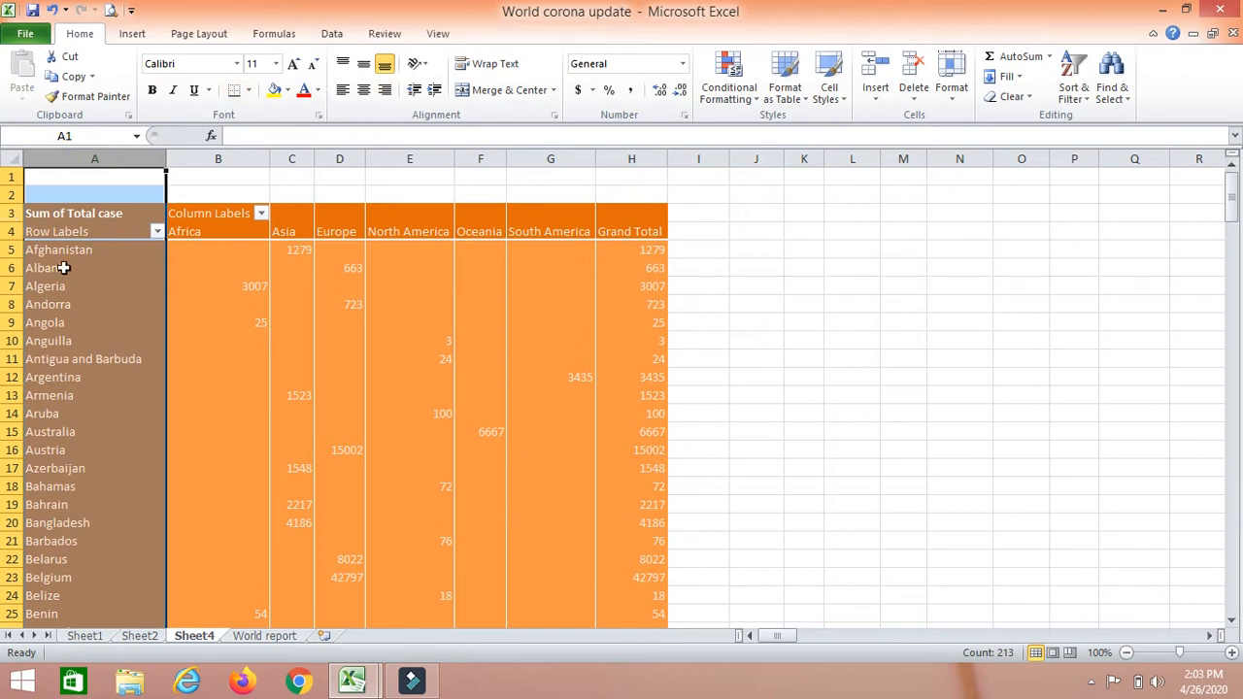
{"action": "left_click", "coordinate": [84, 307]}
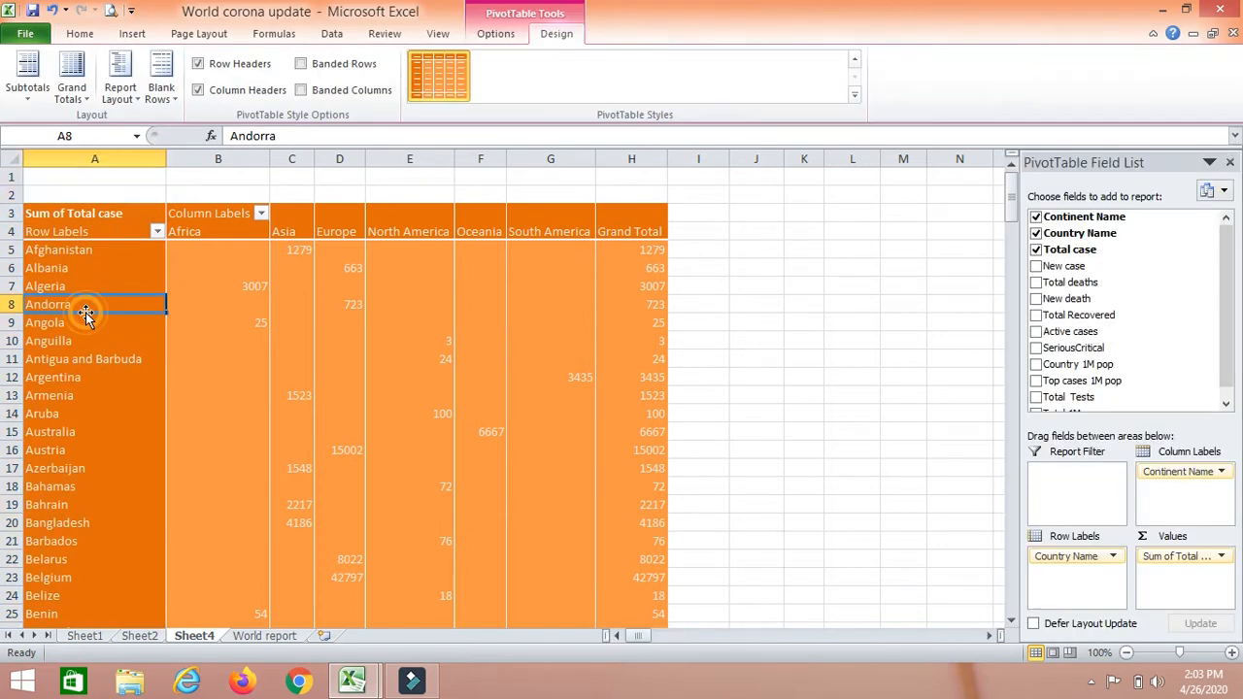
Step: Turn off the Row Headers style option, compare the header rows with the country label column, and turn the option back on
{"action": "left_click", "coordinate": [200, 63]}
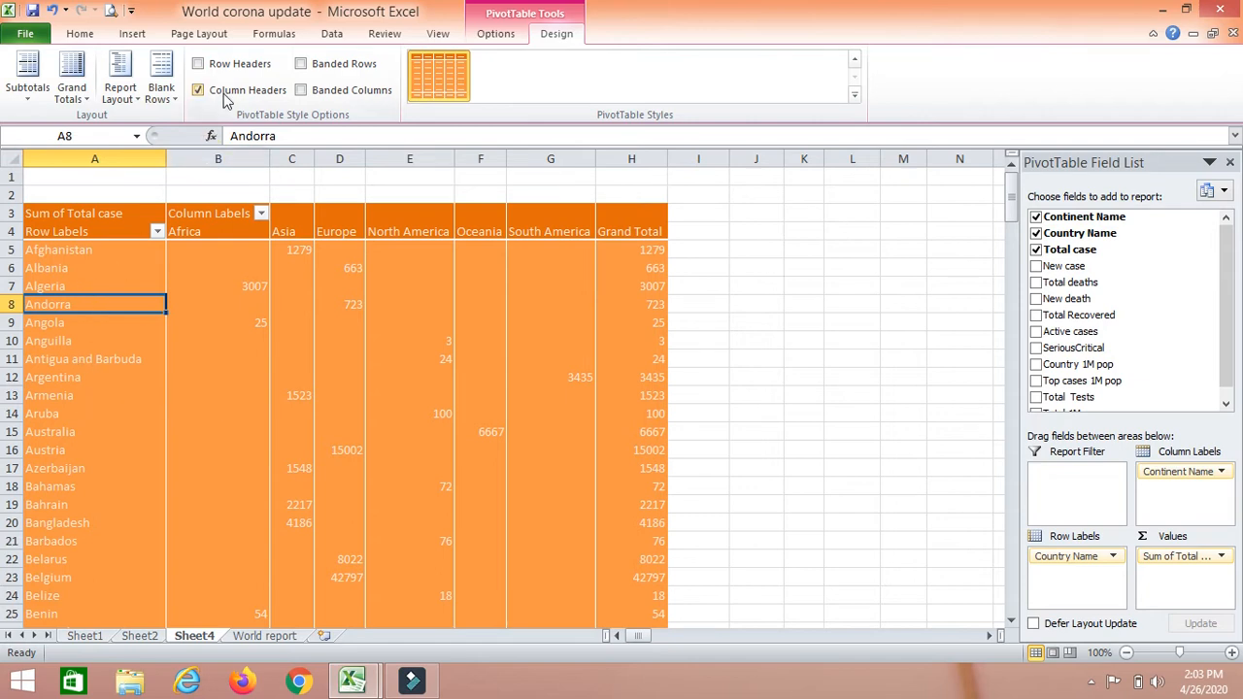
{"action": "left_click_drag", "start_coordinate": [11, 213], "coordinate": [13, 231]}
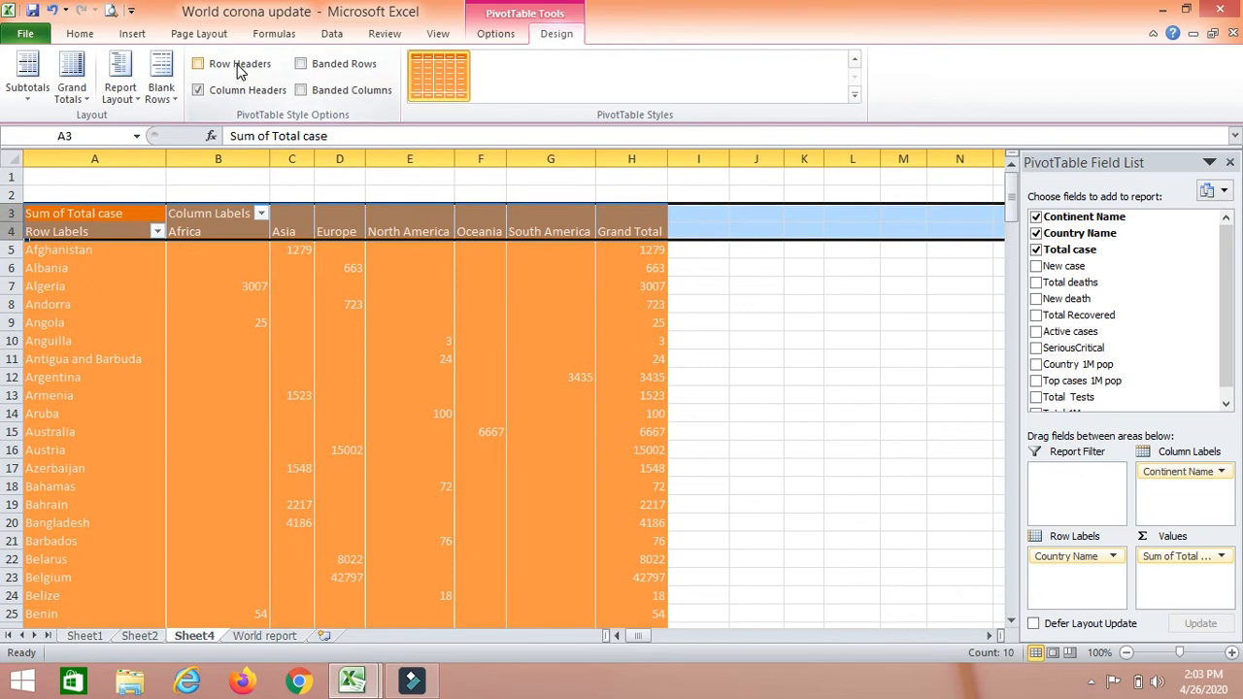
{"action": "left_click", "coordinate": [82, 284]}
{"action": "left_click", "coordinate": [97, 158]}
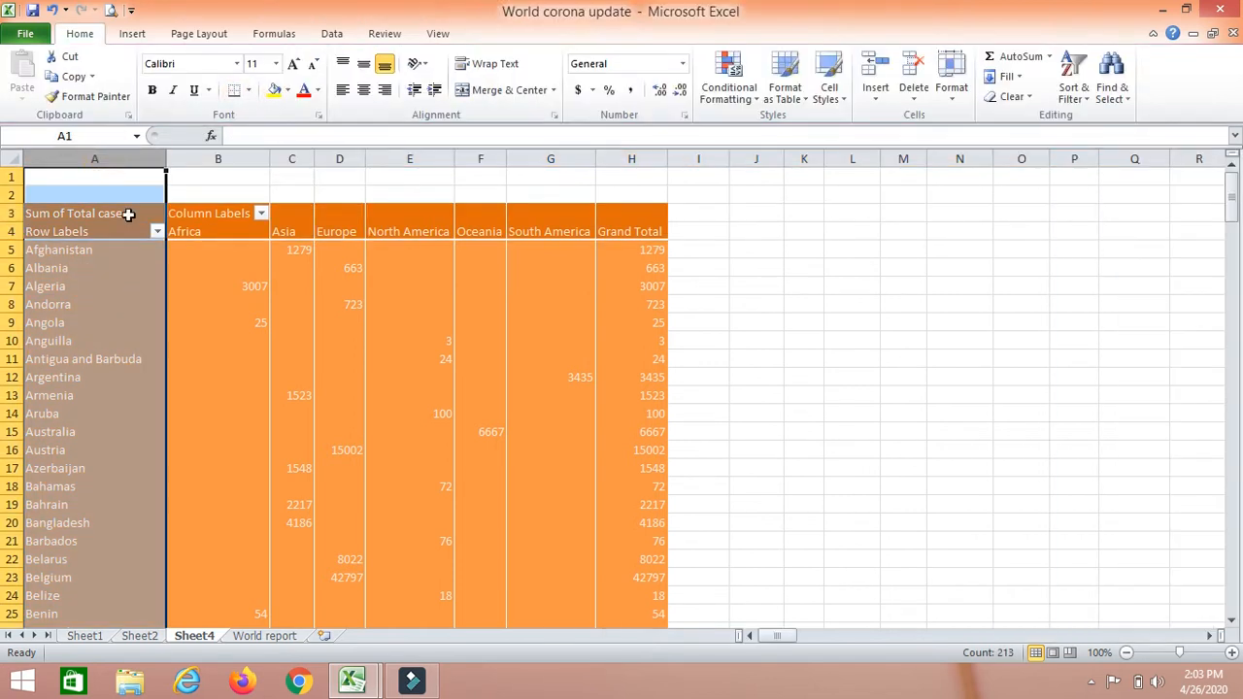
{"action": "left_click", "coordinate": [117, 342]}
{"action": "left_click", "coordinate": [199, 64]}
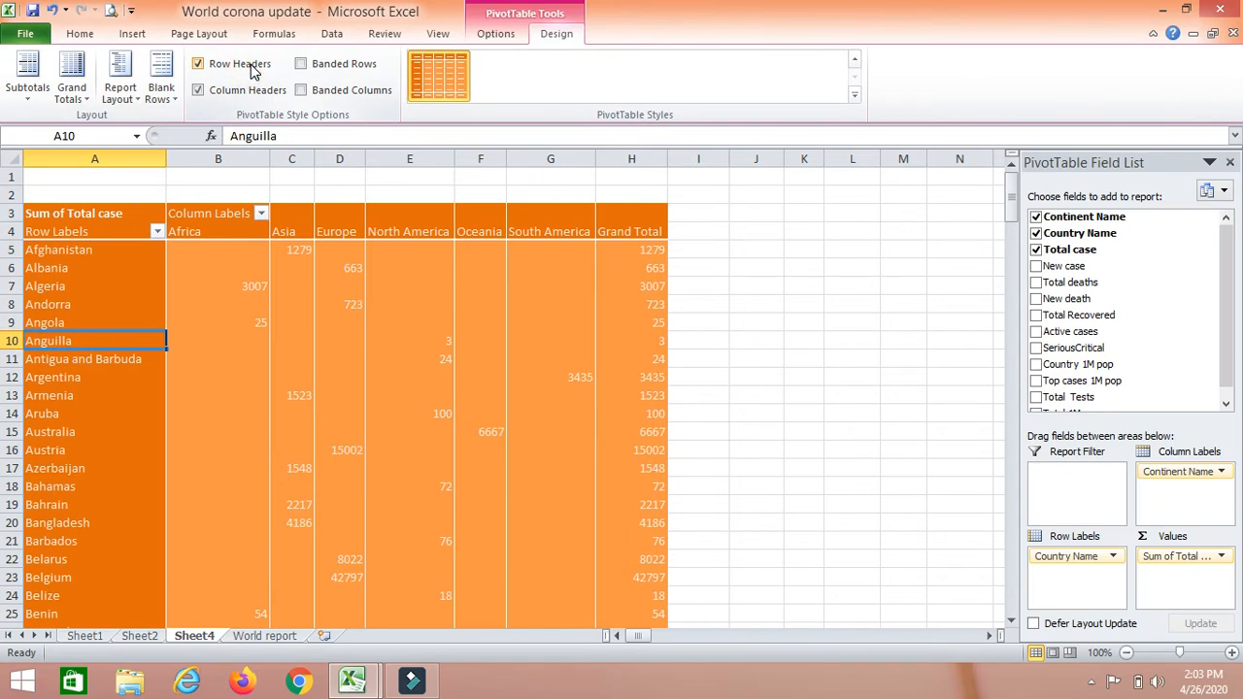
Step: Toggle the Column Headers style option off and on again, and preview Banded Rows before turning it back off
{"action": "left_click", "coordinate": [250, 90]}
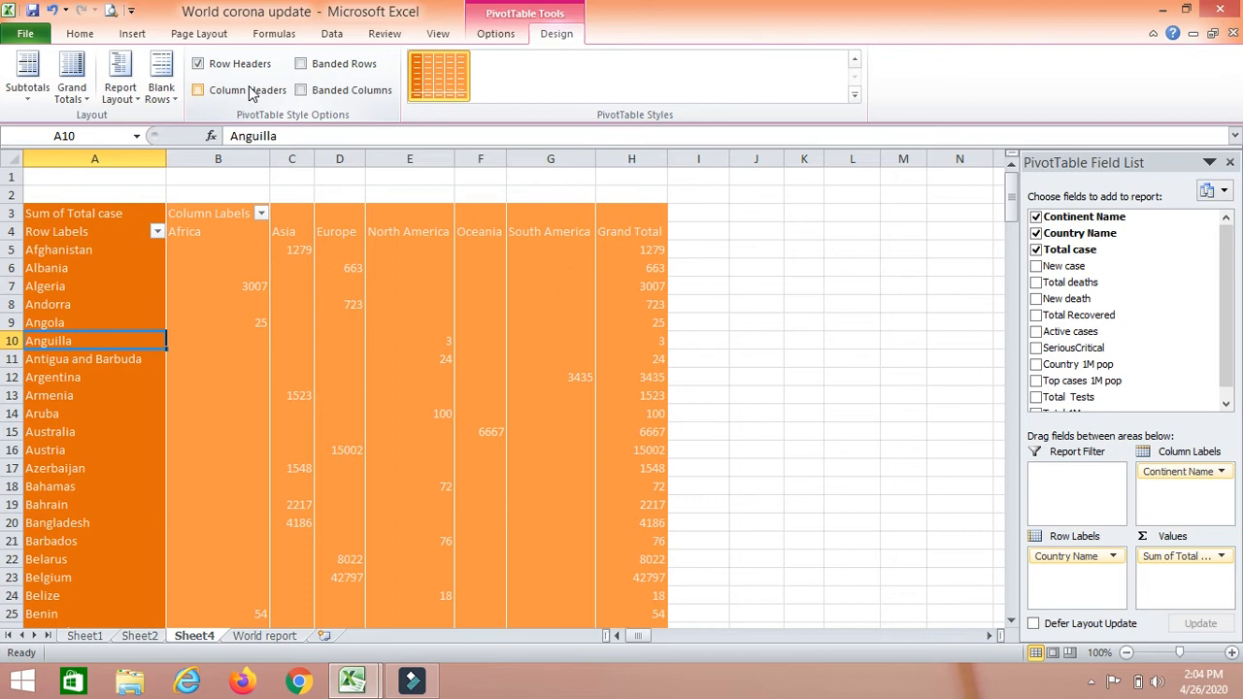
{"action": "left_click", "coordinate": [250, 91]}
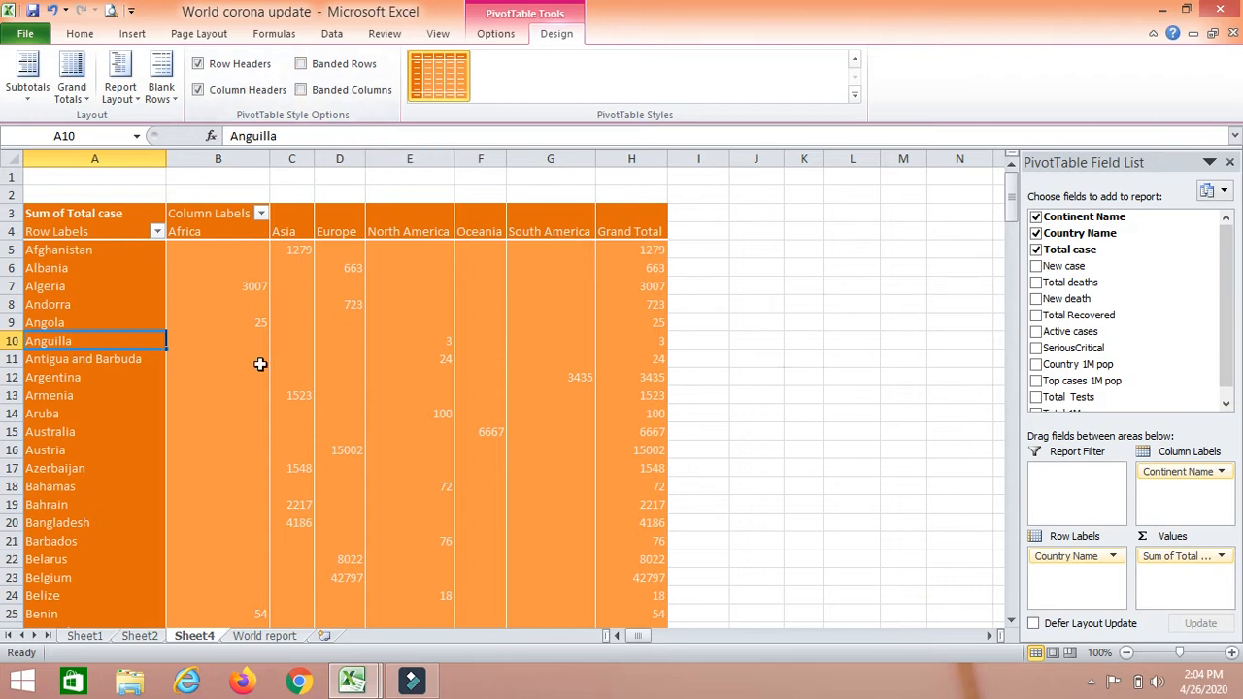
{"action": "left_click", "coordinate": [323, 63]}
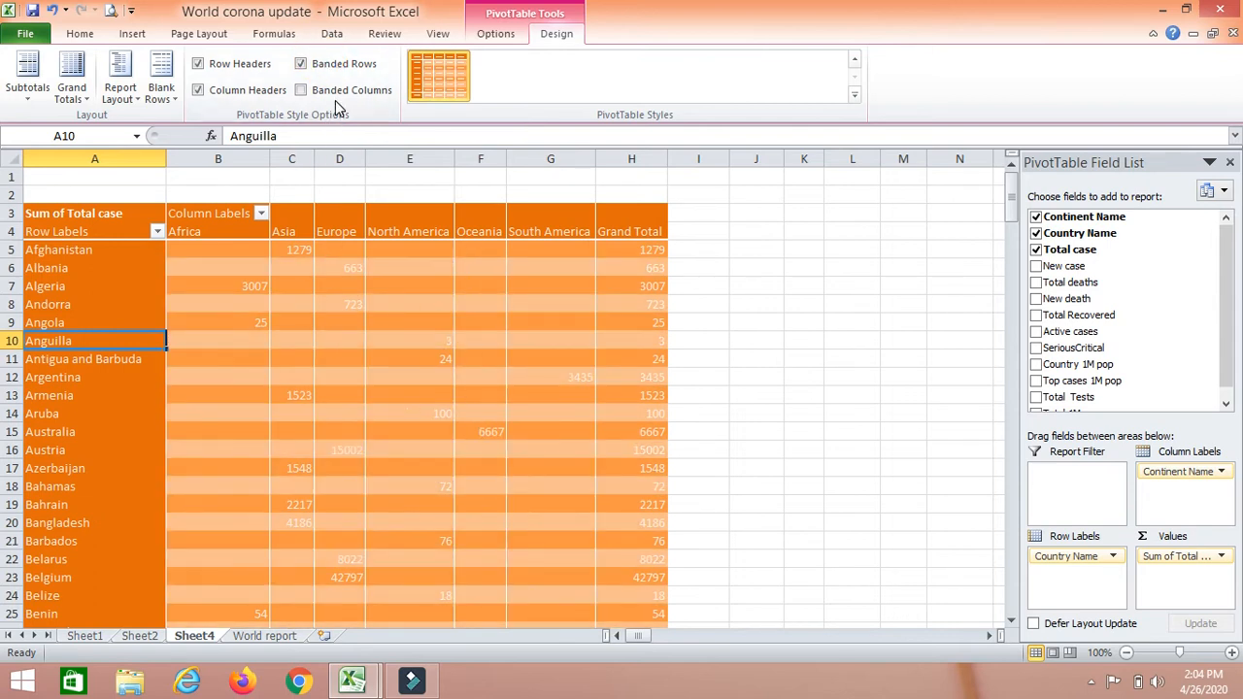
{"action": "left_click", "coordinate": [339, 64]}
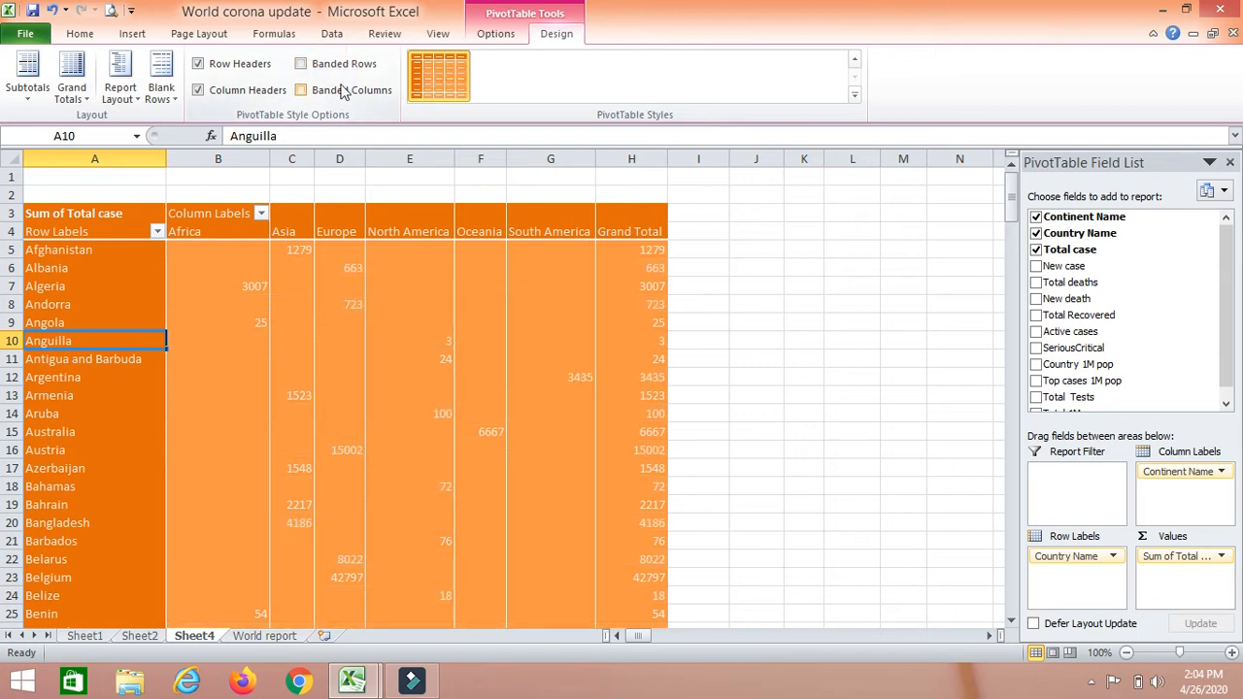
Step: Turn on the Banded Columns style option, inspect the alternating continent columns, and turn the option off again
{"action": "left_click", "coordinate": [342, 93]}
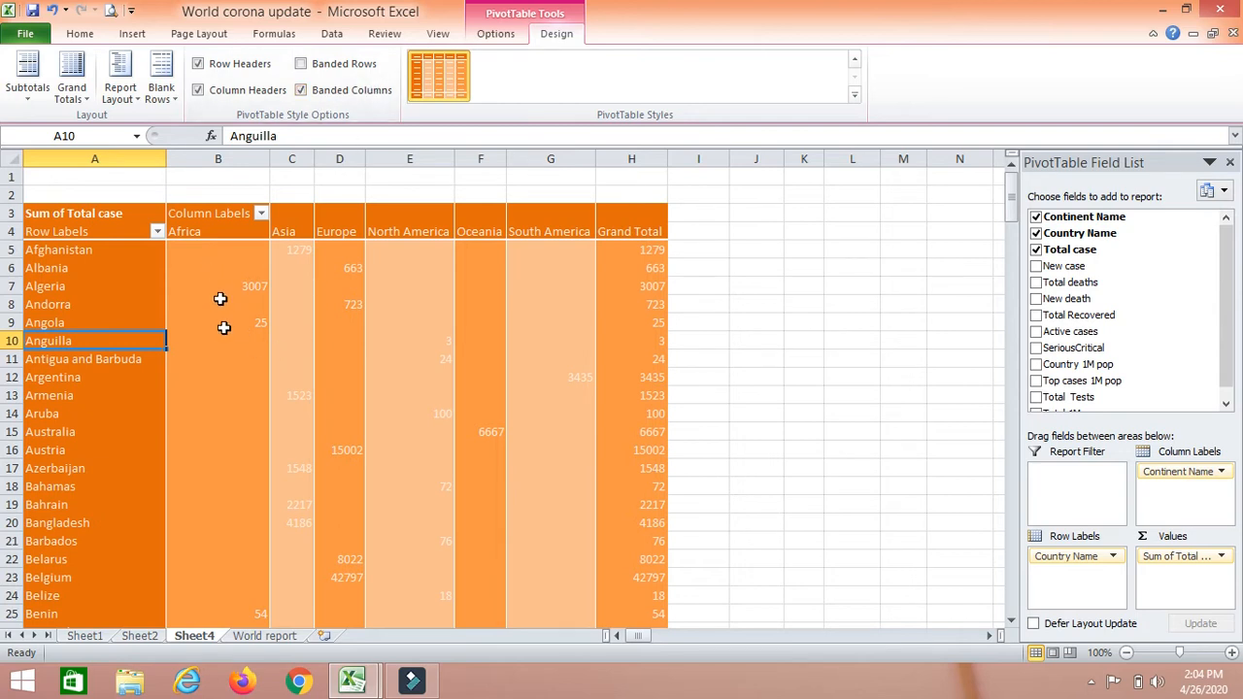
{"action": "mouse_move", "coordinate": [305, 255]}
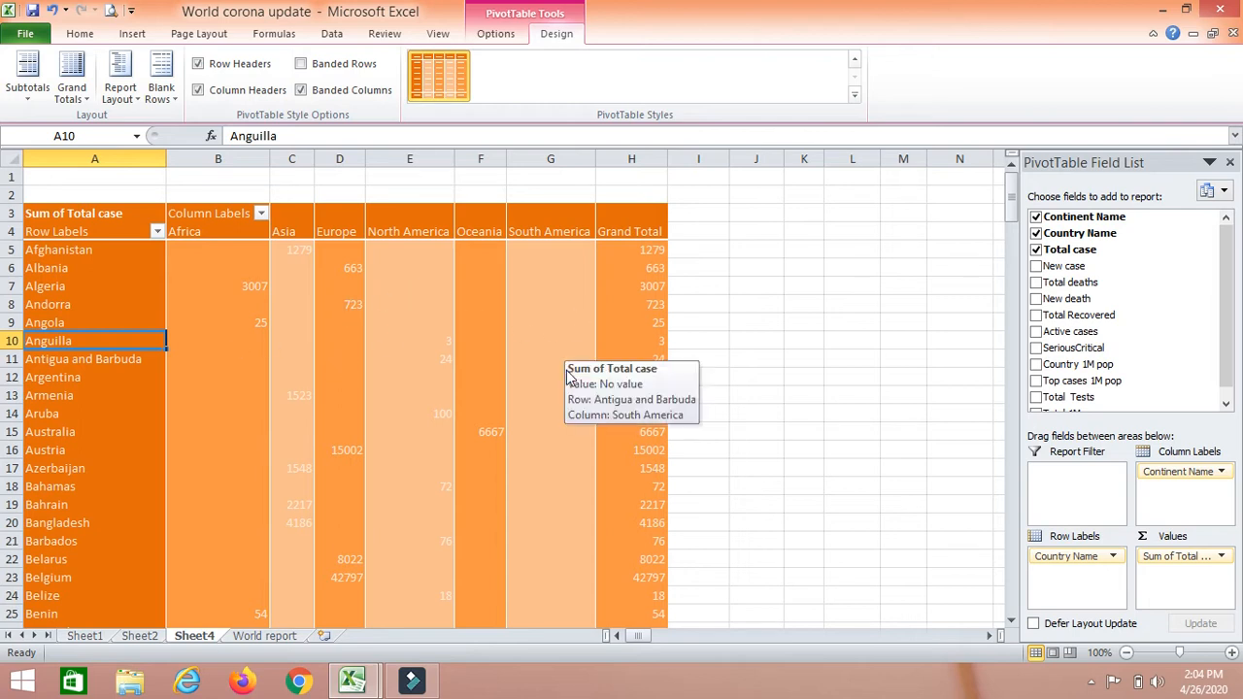
{"action": "left_click", "coordinate": [323, 97]}
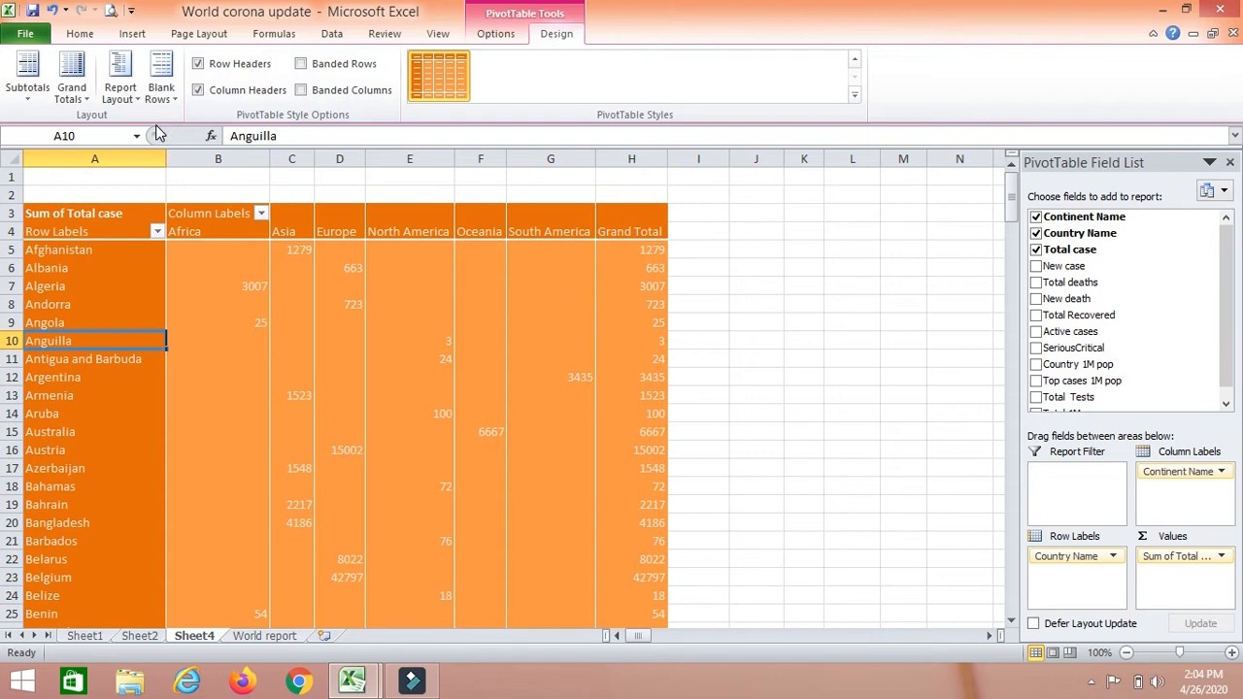
Step: Move the Continent Name field from the column labels to the row labels, below Country Name
{"action": "left_click_drag", "start_coordinate": [1176, 472], "coordinate": [1103, 600]}
{"action": "left_click_drag", "start_coordinate": [1076, 556], "coordinate": [1168, 522]}
{"action": "left_click_drag", "start_coordinate": [1176, 474], "coordinate": [1155, 518]}
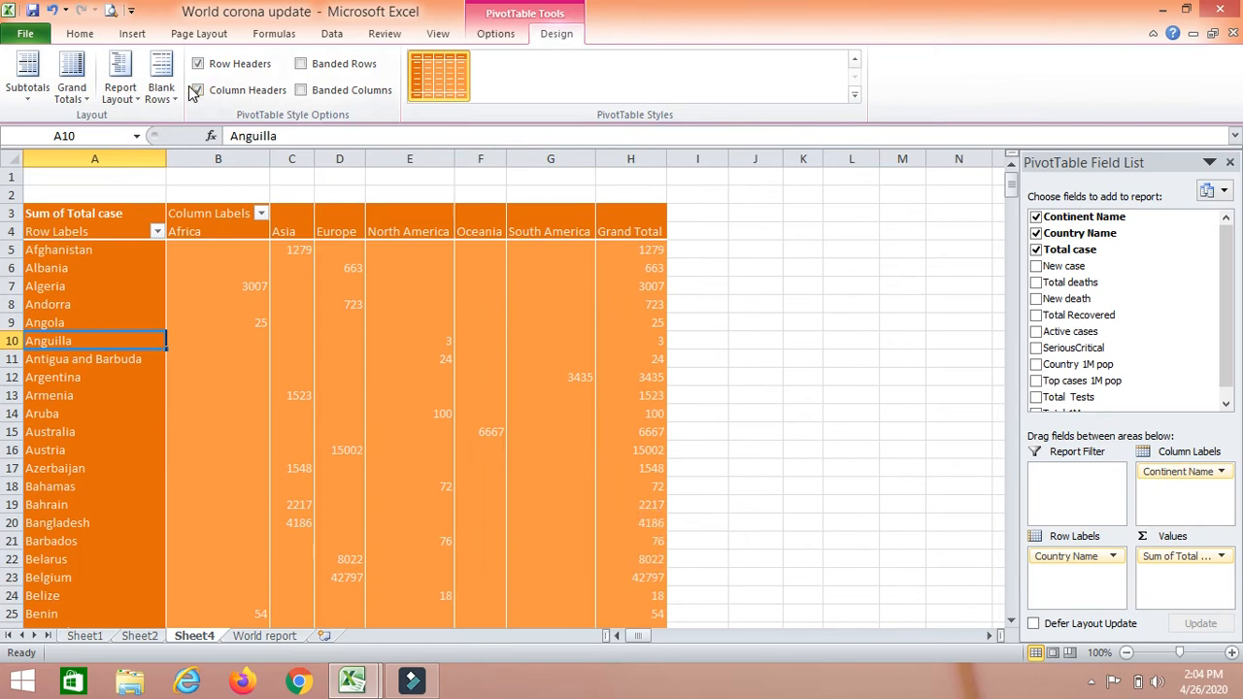
{"action": "left_click_drag", "start_coordinate": [1176, 474], "coordinate": [1073, 580]}
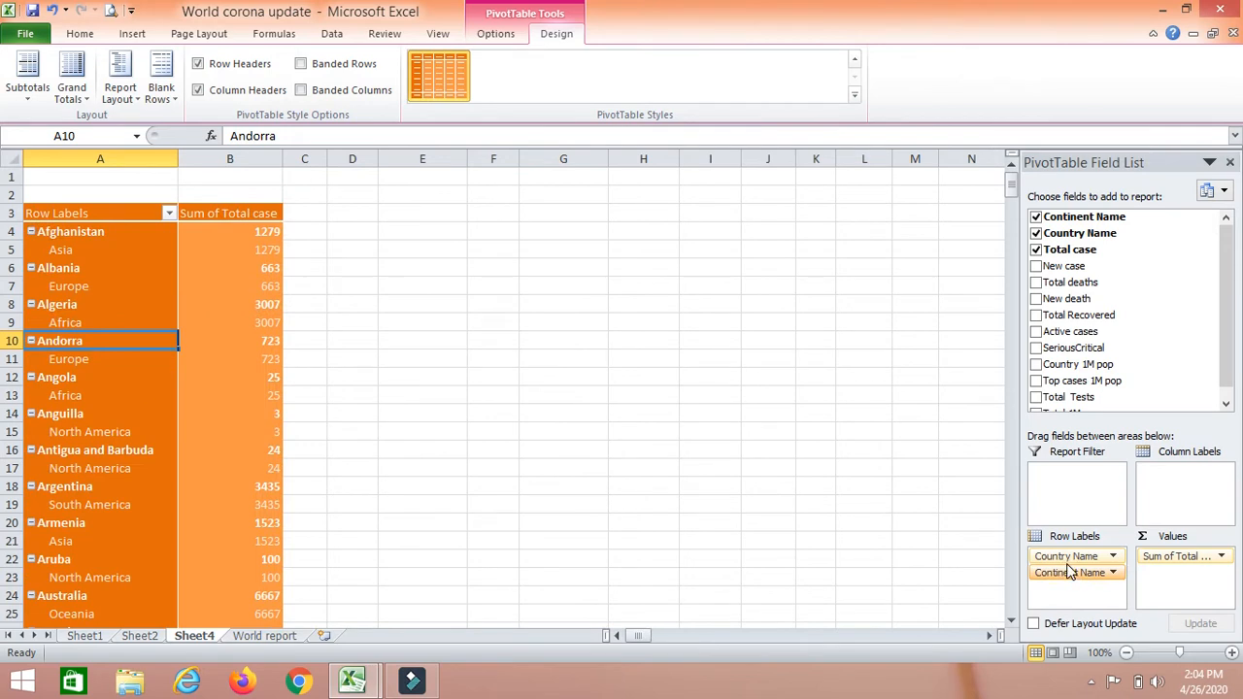
Step: Look through the grand total and report layout options, and apply Repeat All Item Labels to the PivotTable
{"action": "left_click", "coordinate": [70, 96]}
{"action": "left_click", "coordinate": [119, 95]}
{"action": "left_click", "coordinate": [159, 133]}
{"action": "left_click", "coordinate": [137, 85]}
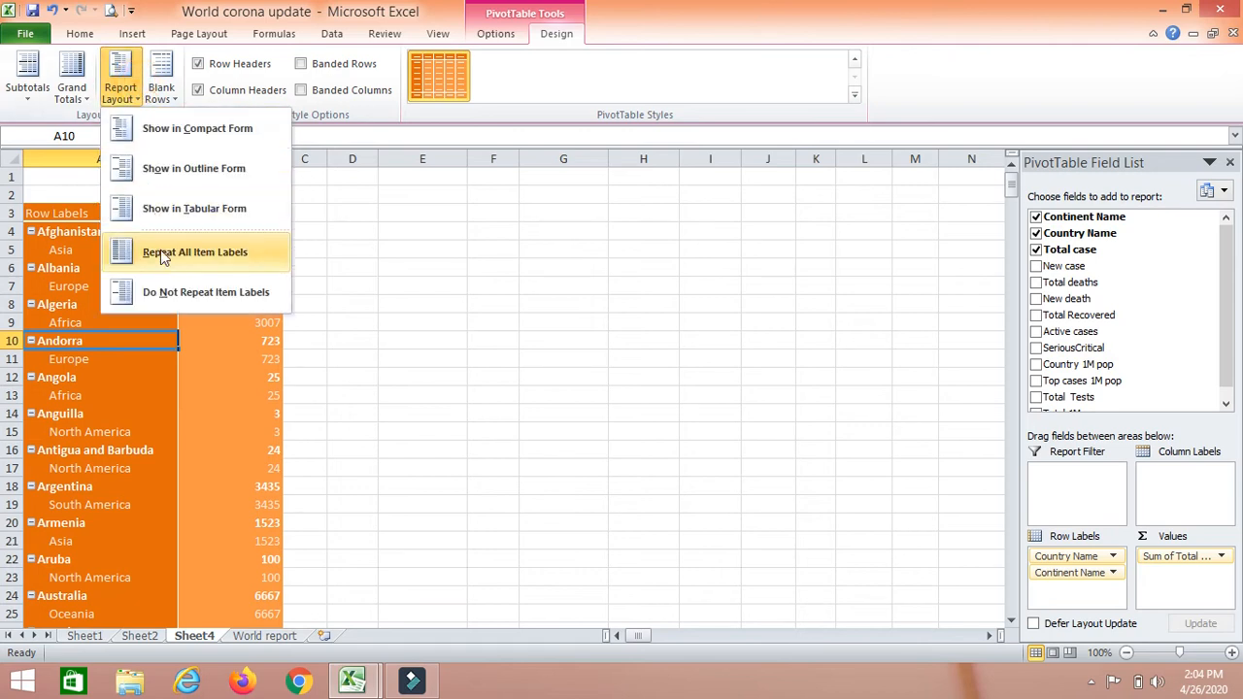
{"action": "left_click", "coordinate": [162, 259]}
{"action": "left_click", "coordinate": [121, 85]}
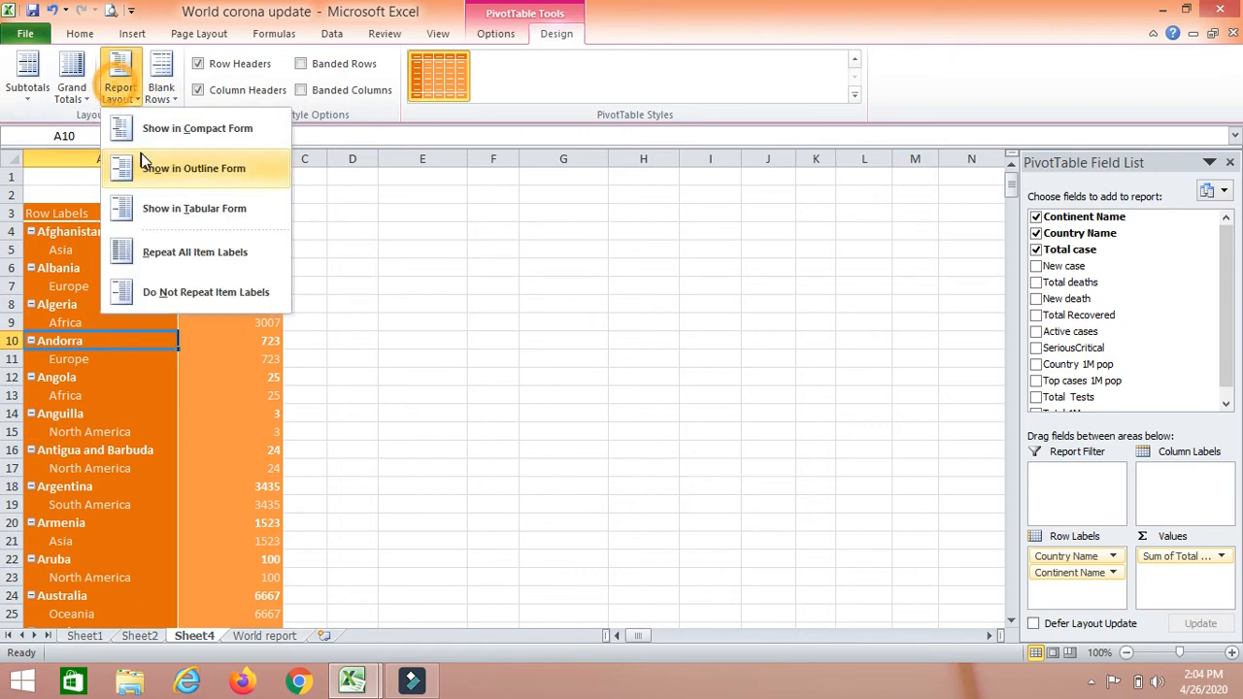
Step: Hide the PivotTable's subtotals and show them all again at the top of each group
{"action": "left_click", "coordinate": [32, 92]}
{"action": "left_click", "coordinate": [55, 131]}
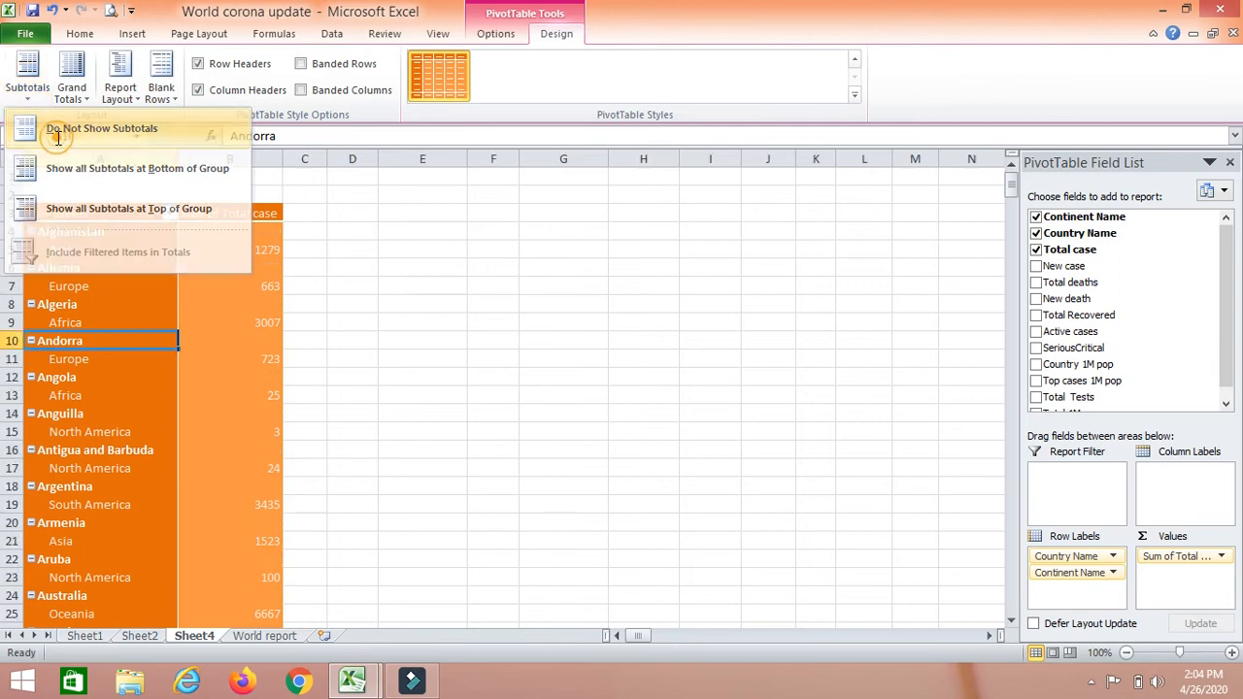
{"action": "left_click", "coordinate": [27, 78]}
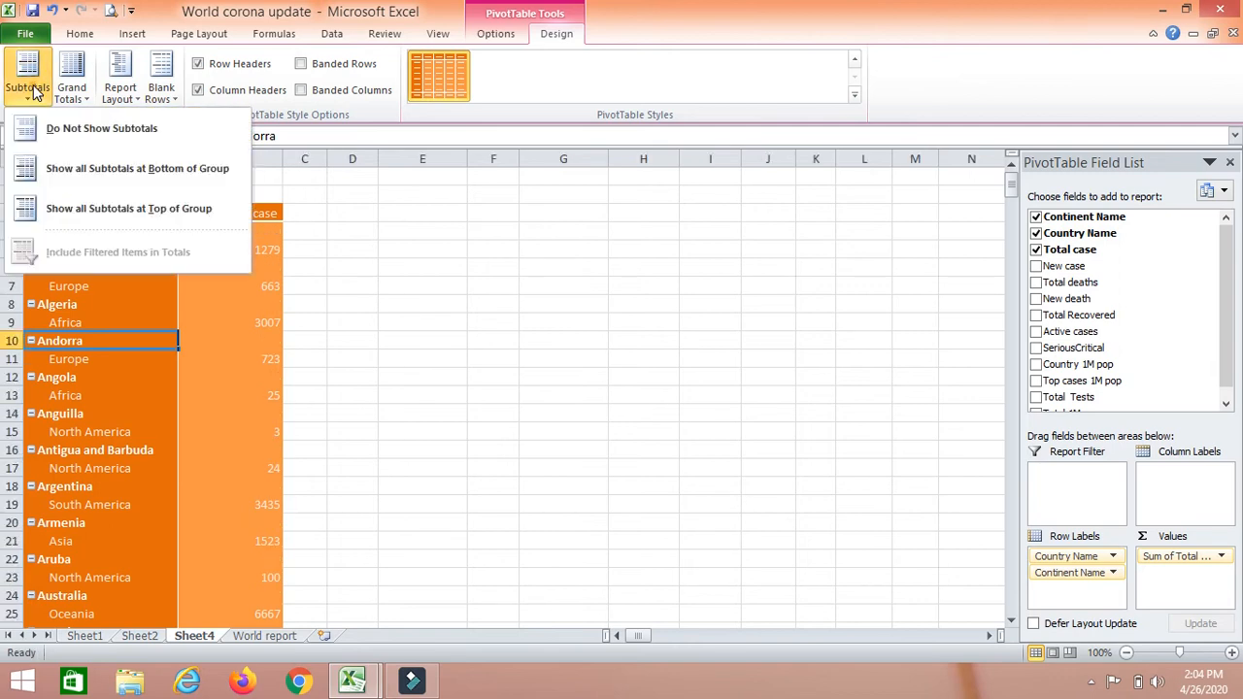
{"action": "left_click", "coordinate": [76, 209]}
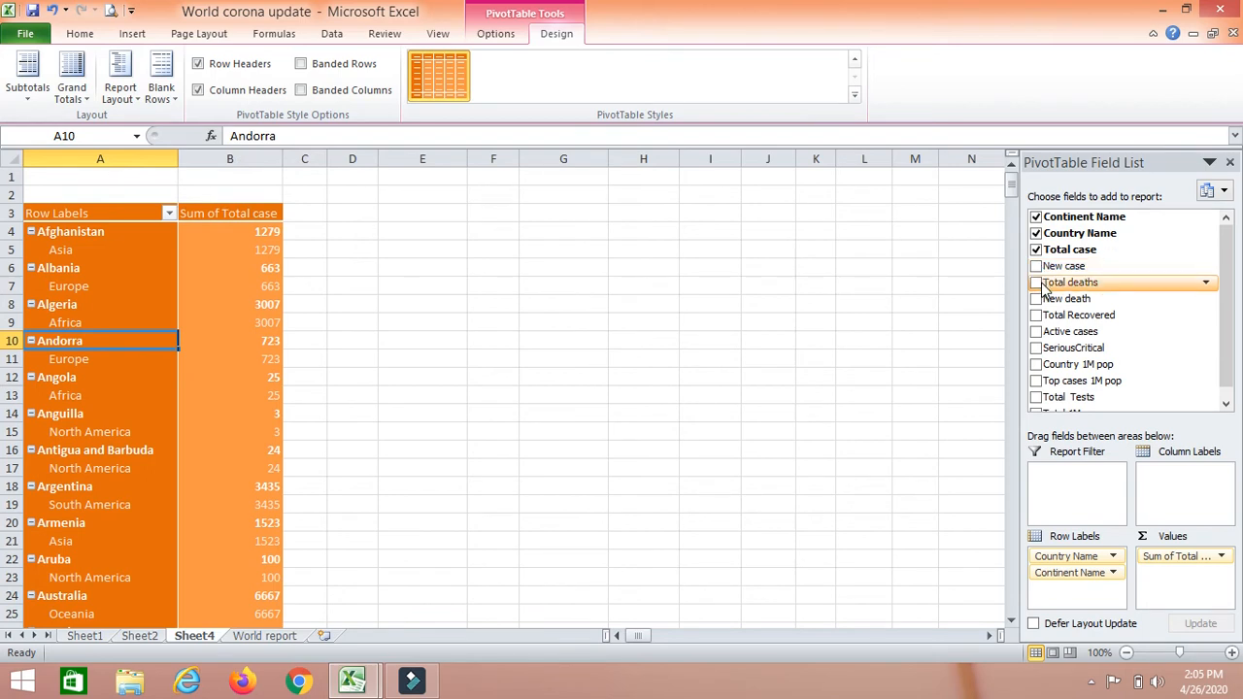
Step: Add the Total Recovered field to the PivotTable as column labels and move Continent Name to the report filter
{"action": "left_click", "coordinate": [1039, 316]}
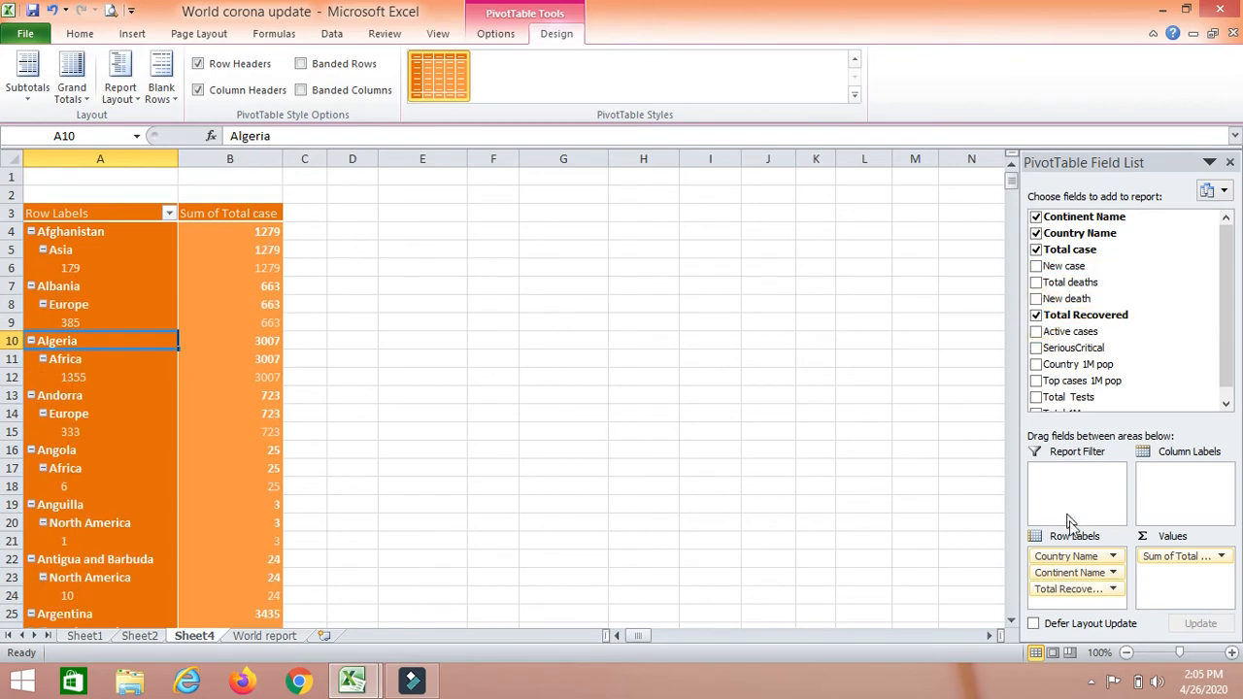
{"action": "left_click_drag", "start_coordinate": [1068, 588], "coordinate": [1197, 498]}
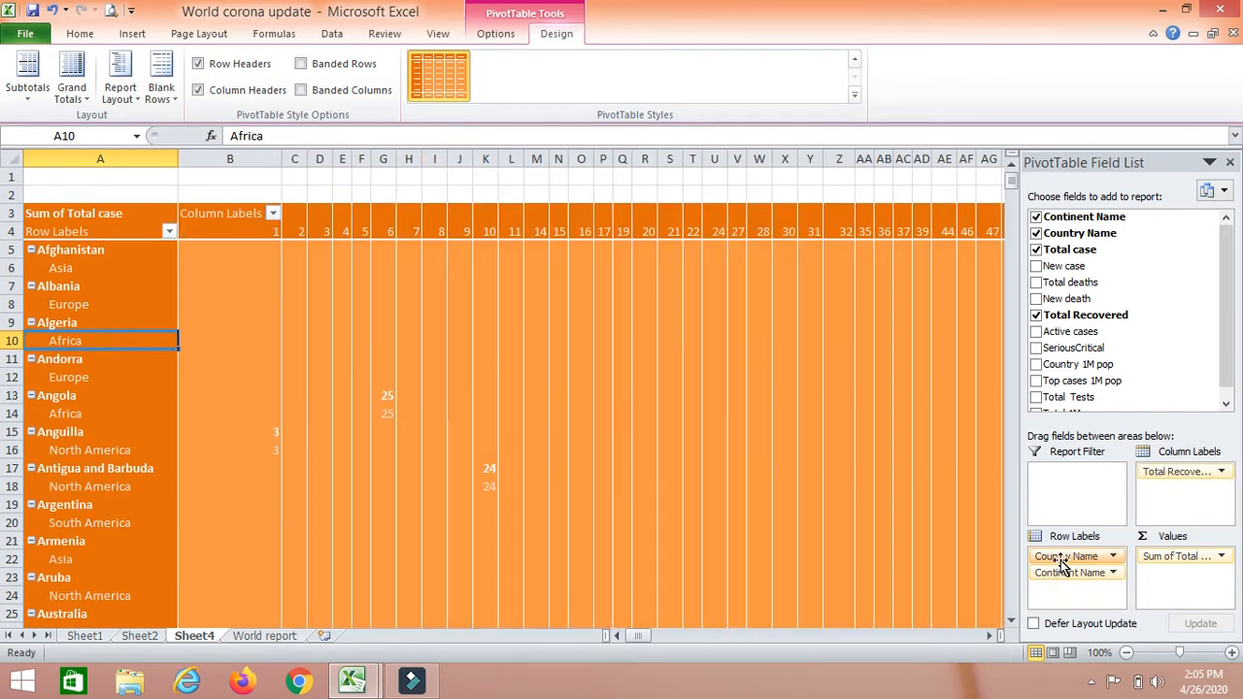
{"action": "left_click_drag", "start_coordinate": [1065, 561], "coordinate": [1075, 495]}
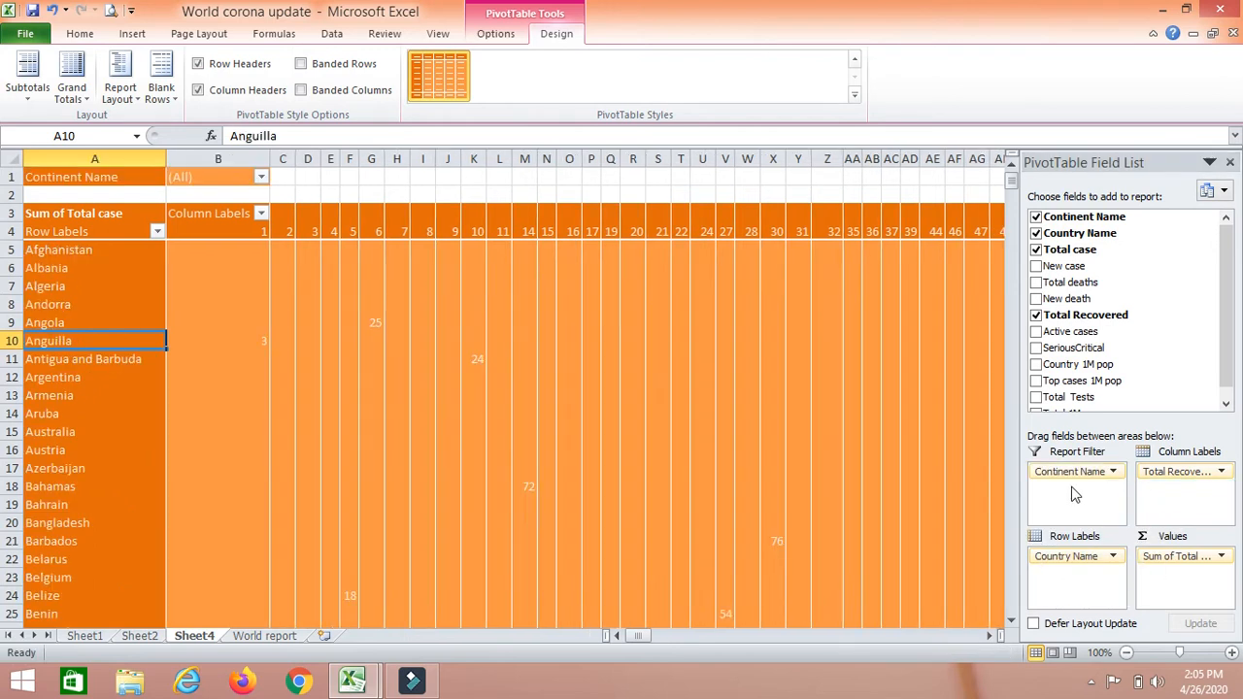
Step: Try a layout with Country Name below Total Recovered in the column labels and Continent Name in the row labels
{"action": "mouse_move", "coordinate": [1173, 475]}
{"action": "left_mouse_down"}
{"action": "mouse_move", "coordinate": [1160, 515]}
{"action": "mouse_move", "coordinate": [1086, 596]}
{"action": "mouse_move", "coordinate": [1080, 559]}
{"action": "mouse_move", "coordinate": [1182, 494]}
{"action": "left_mouse_up"}
{"action": "left_click_drag", "start_coordinate": [1073, 556], "coordinate": [1202, 487]}
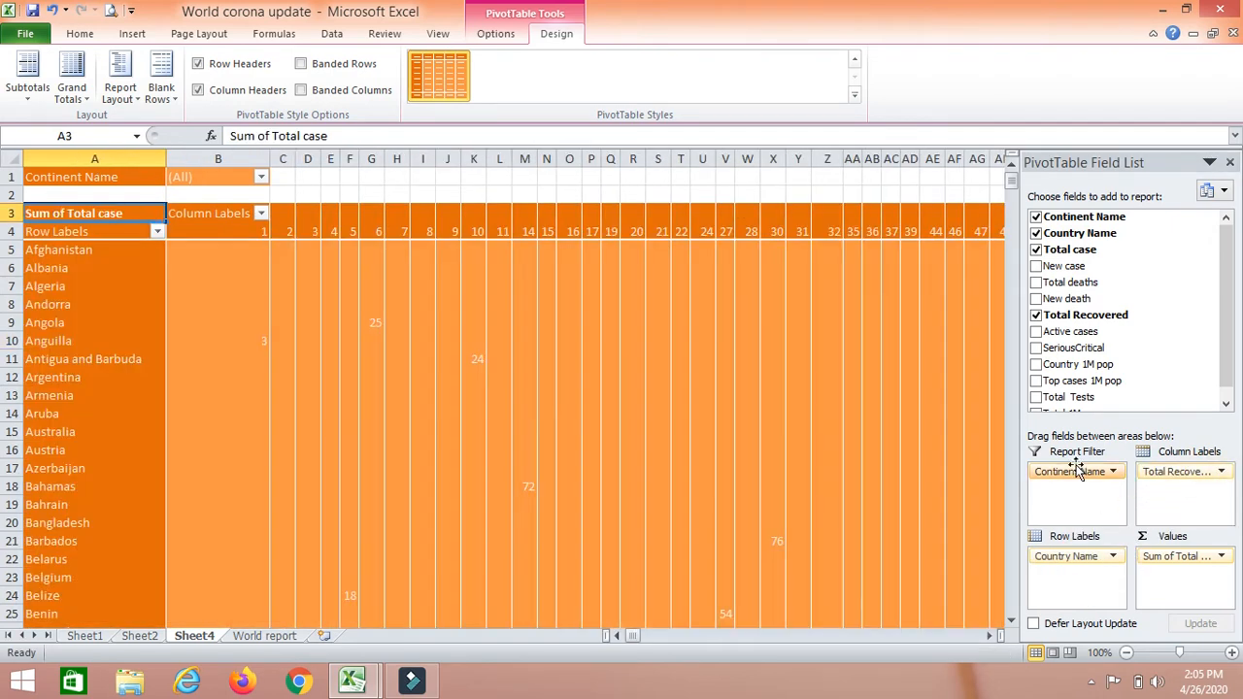
{"action": "left_click_drag", "start_coordinate": [1074, 472], "coordinate": [1184, 491]}
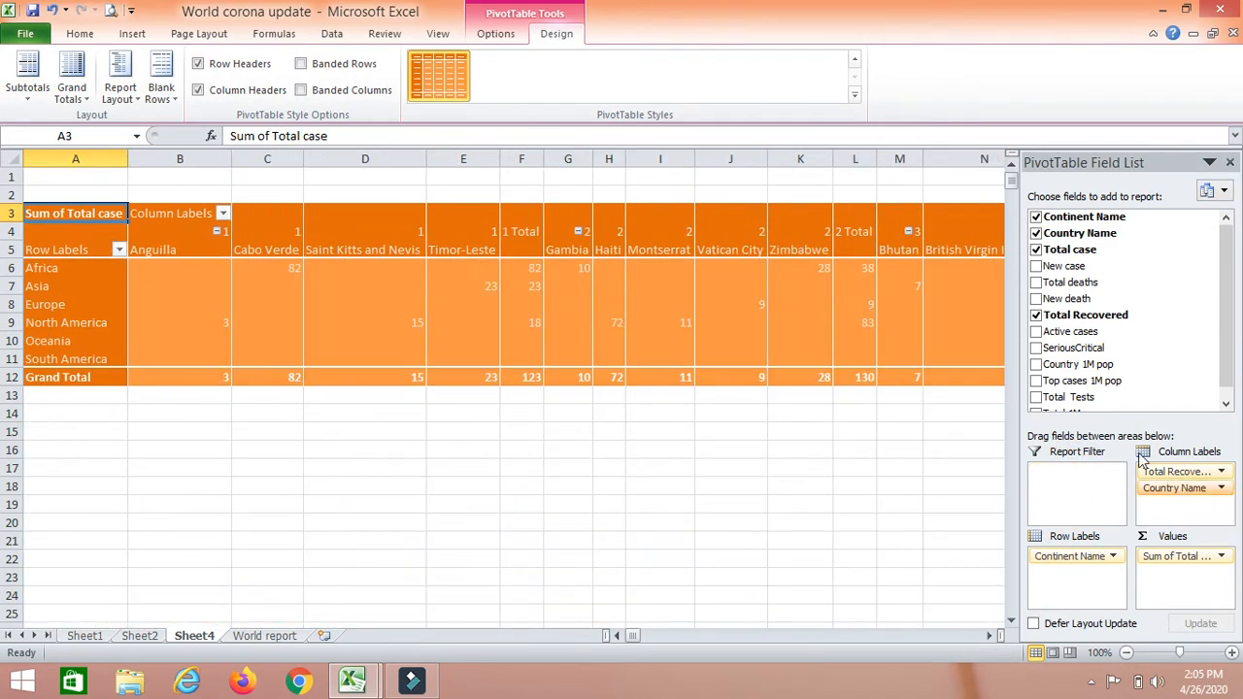
Step: Rearrange the fields with Country Name above Total Recovered in the row labels and Continent Name in the column labels
{"action": "left_click_drag", "start_coordinate": [1176, 487], "coordinate": [1073, 582]}
{"action": "left_click_drag", "start_coordinate": [1165, 473], "coordinate": [1164, 507]}
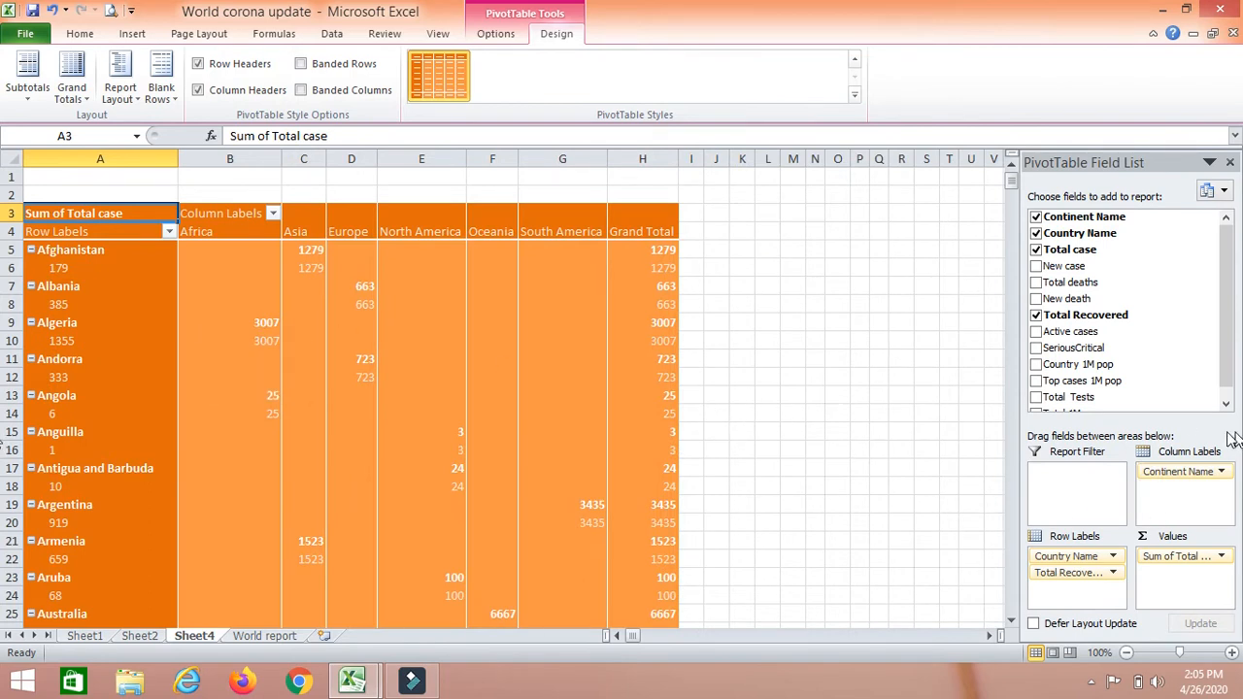
{"action": "left_click", "coordinate": [216, 356]}
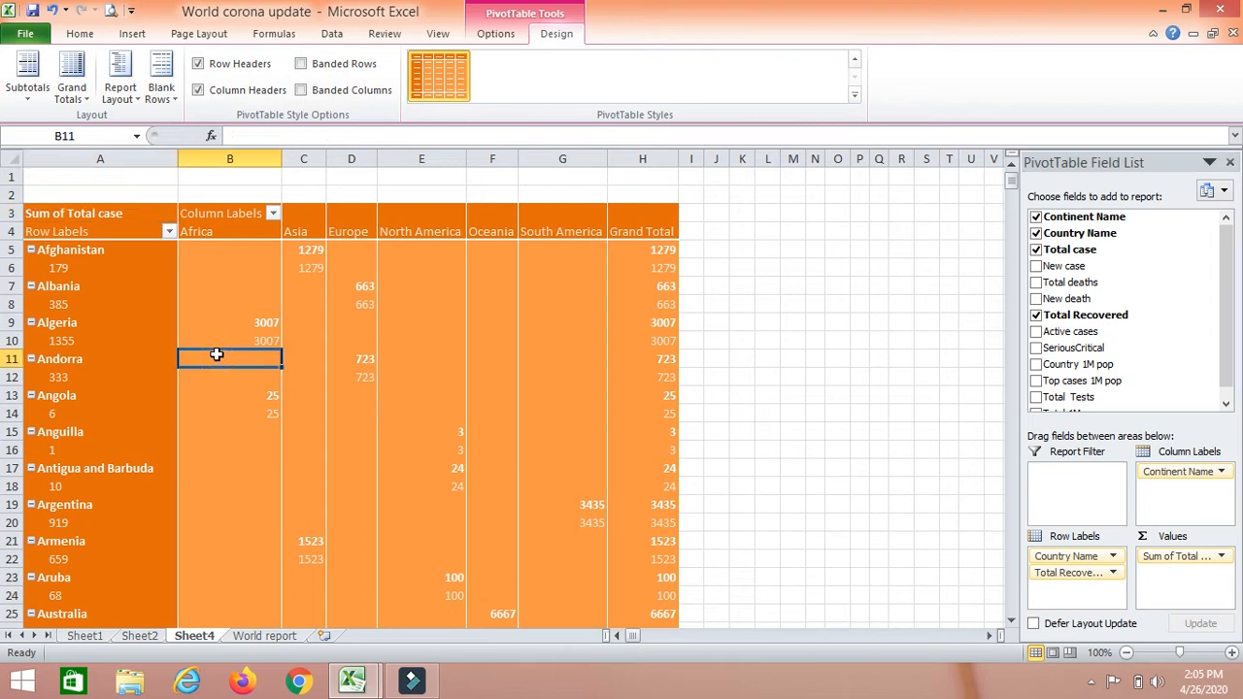
Step: Select the two Afghanistan rows as an example item and insert a blank line after each item in the PivotTable
{"action": "left_click", "coordinate": [167, 97]}
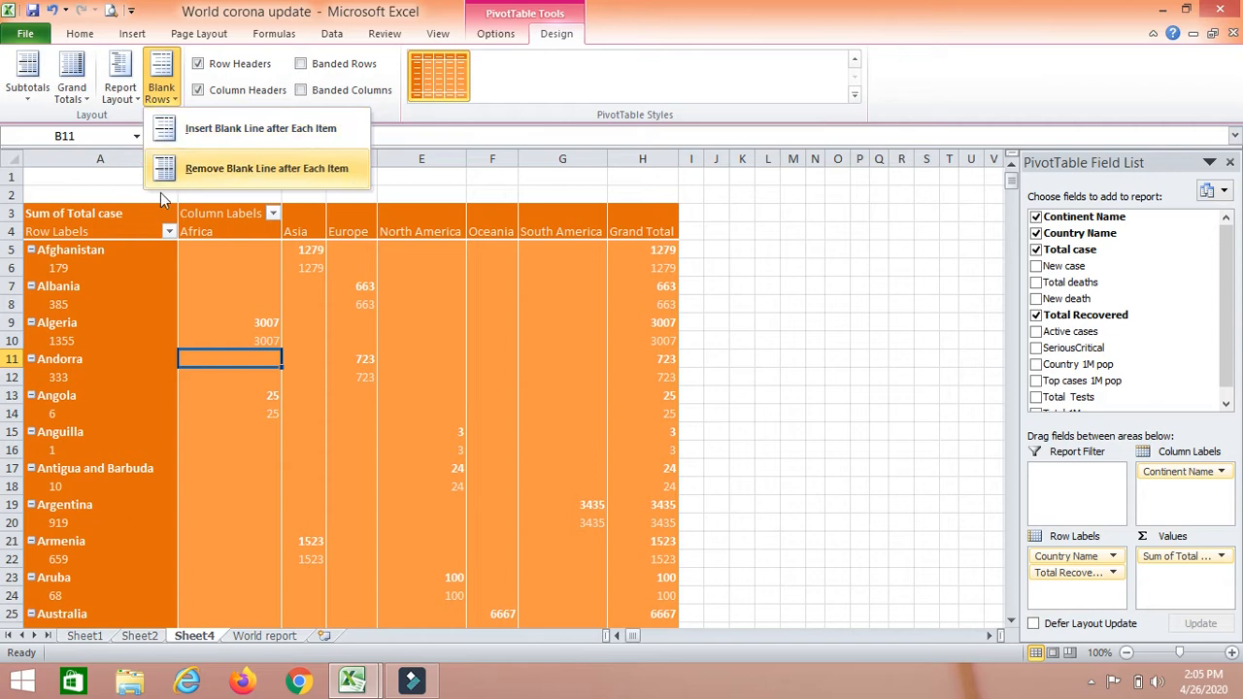
{"action": "left_click", "coordinate": [51, 252]}
{"action": "left_click_drag", "start_coordinate": [19, 249], "coordinate": [20, 267]}
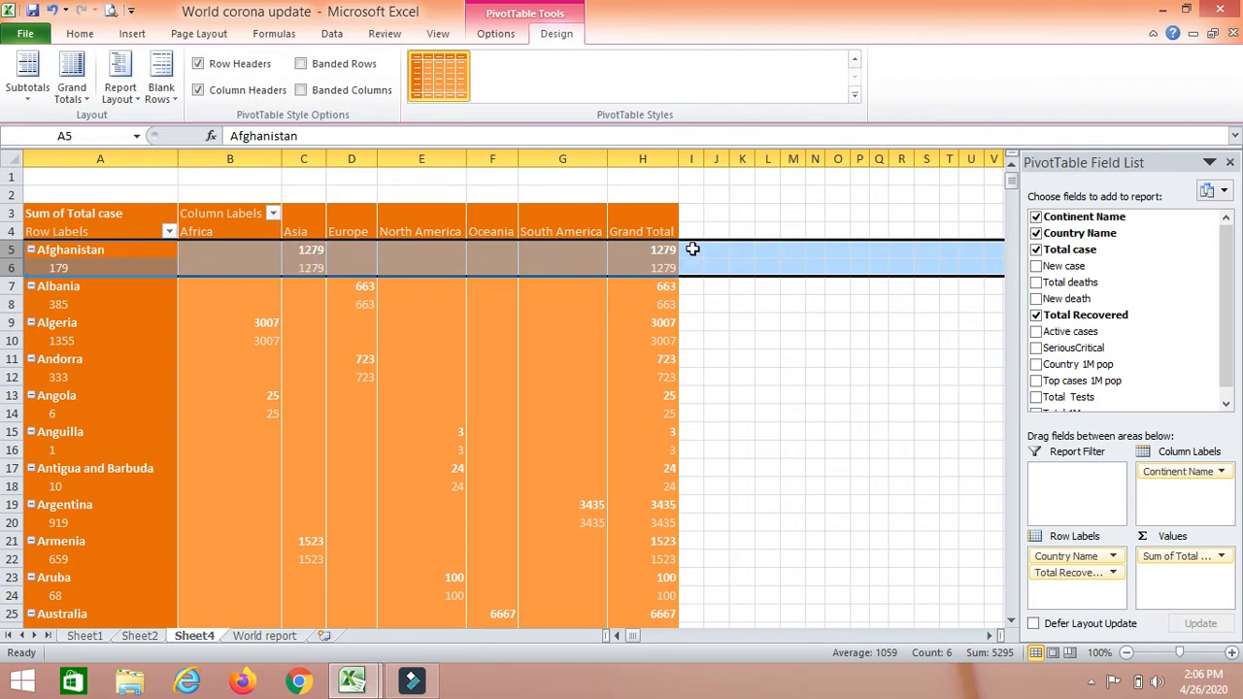
{"action": "left_click", "coordinate": [163, 93]}
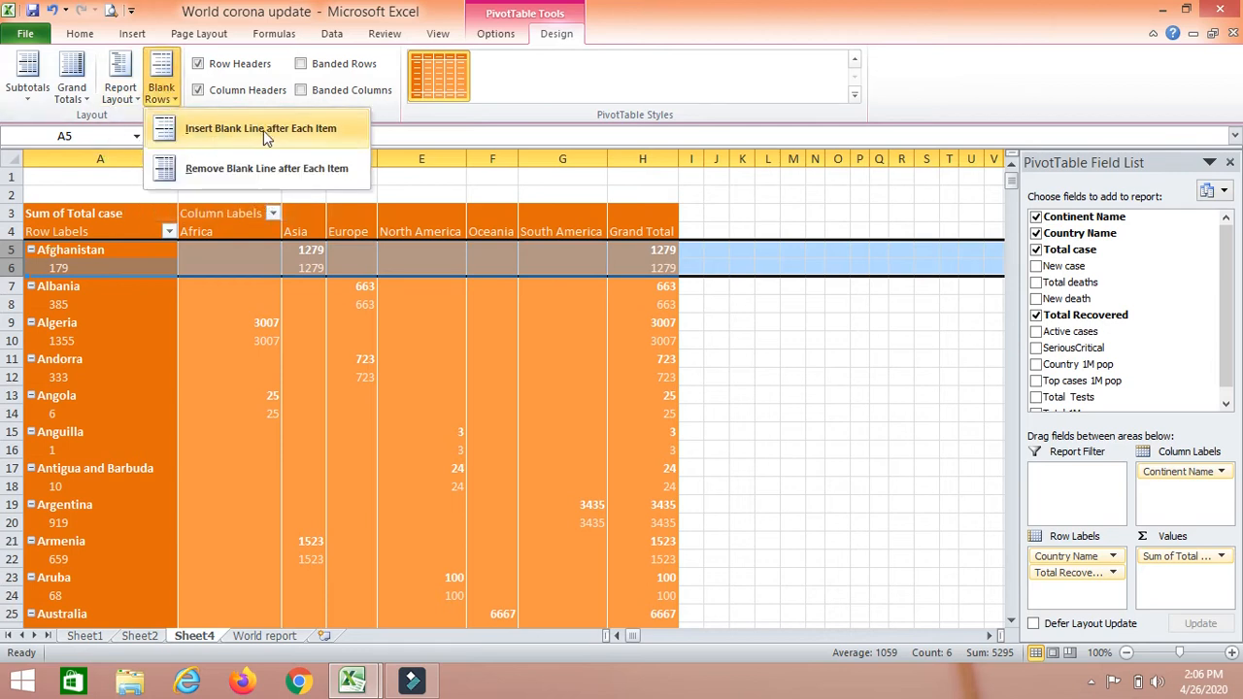
{"action": "left_click", "coordinate": [314, 128]}
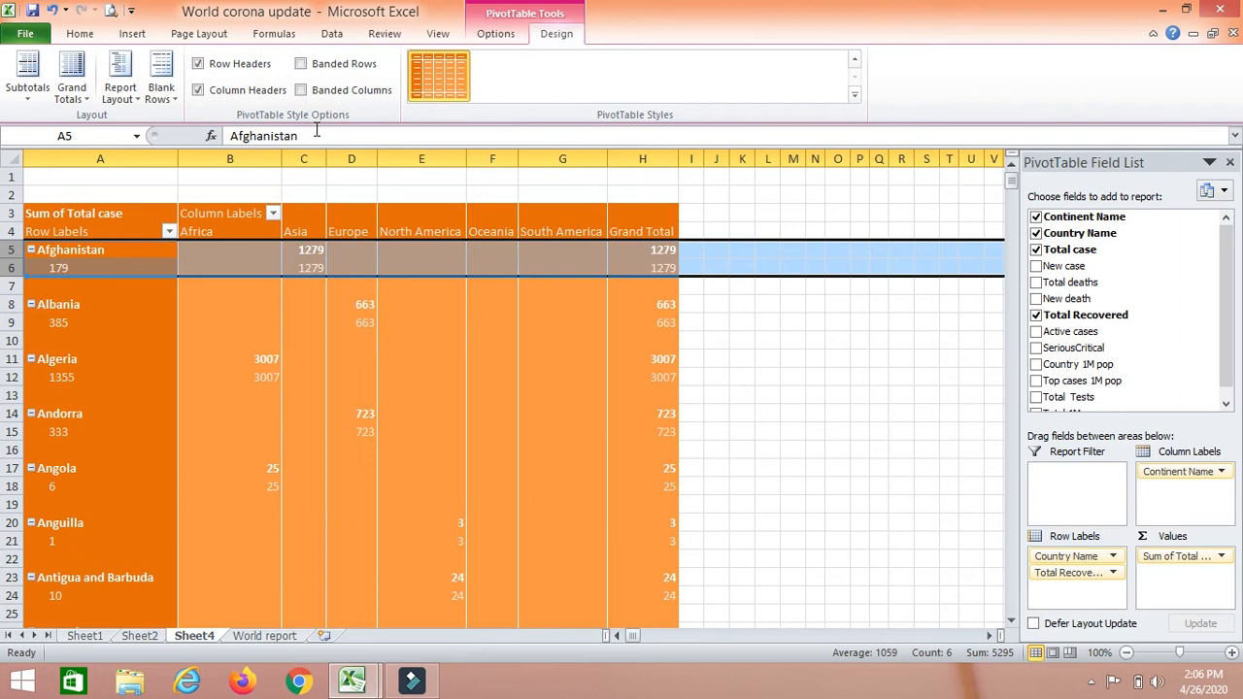
Step: Inspect the blank lines between the countries and remove the blank line after each item
{"action": "left_click", "coordinate": [40, 290]}
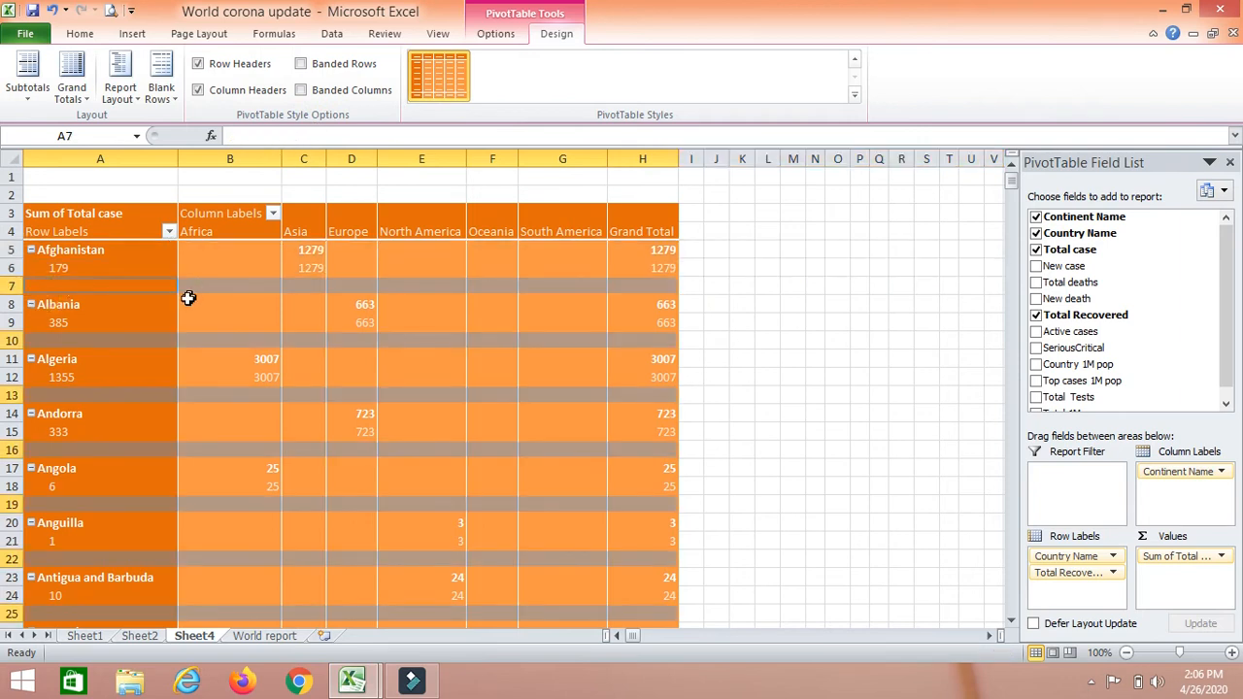
{"action": "scroll", "coordinate": [186, 295], "scroll_direction": "down", "scroll_amount": 11}
{"action": "scroll", "coordinate": [187, 299], "scroll_direction": "up", "scroll_amount": 5}
{"action": "scroll", "coordinate": [188, 299], "scroll_direction": "up", "scroll_amount": 6}
{"action": "left_click", "coordinate": [171, 99]}
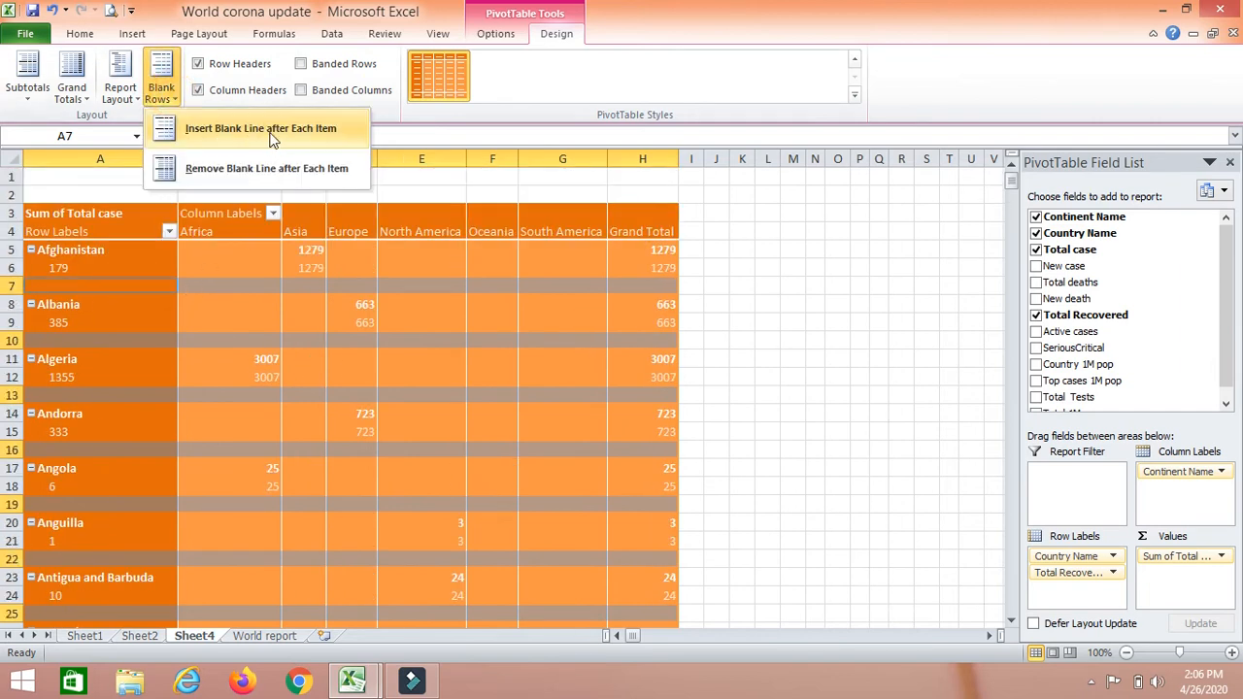
{"action": "left_click", "coordinate": [192, 165]}
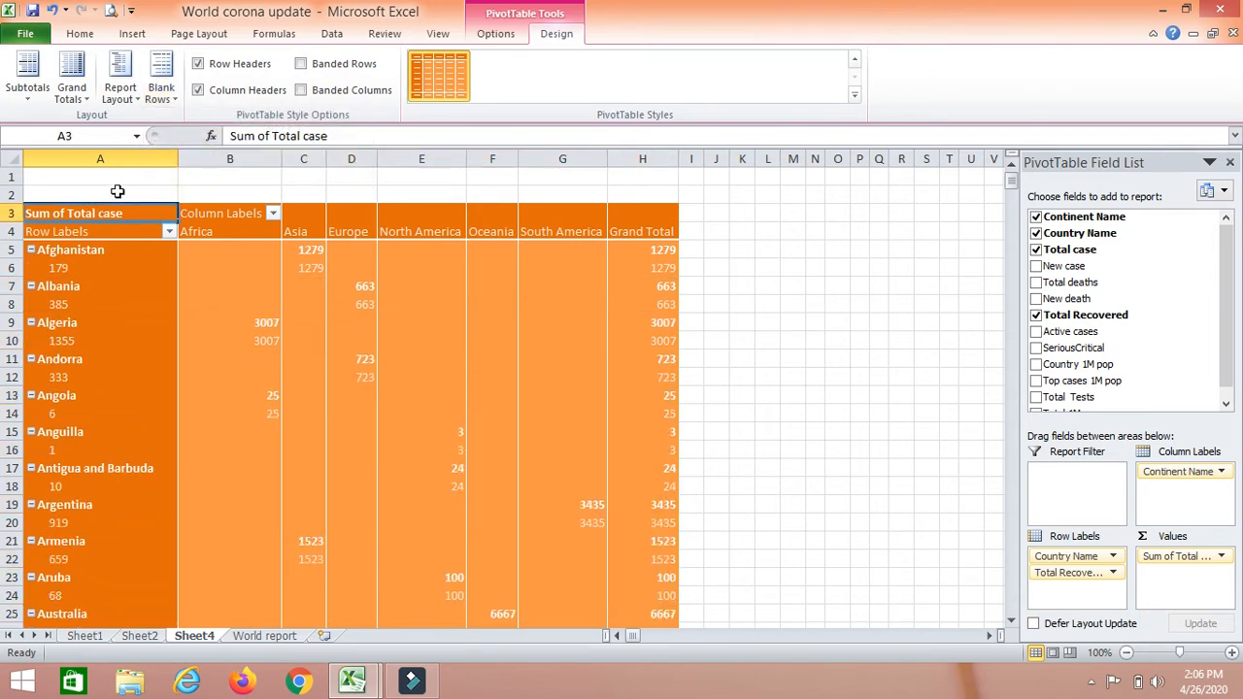
Step: Examine the PivotTable down to its end and select the Grand Total row label
{"action": "left_click", "coordinate": [72, 89]}
{"action": "key", "text": "Escape"}
{"action": "scroll", "coordinate": [496, 325], "scroll_direction": "down", "scroll_amount": 20}
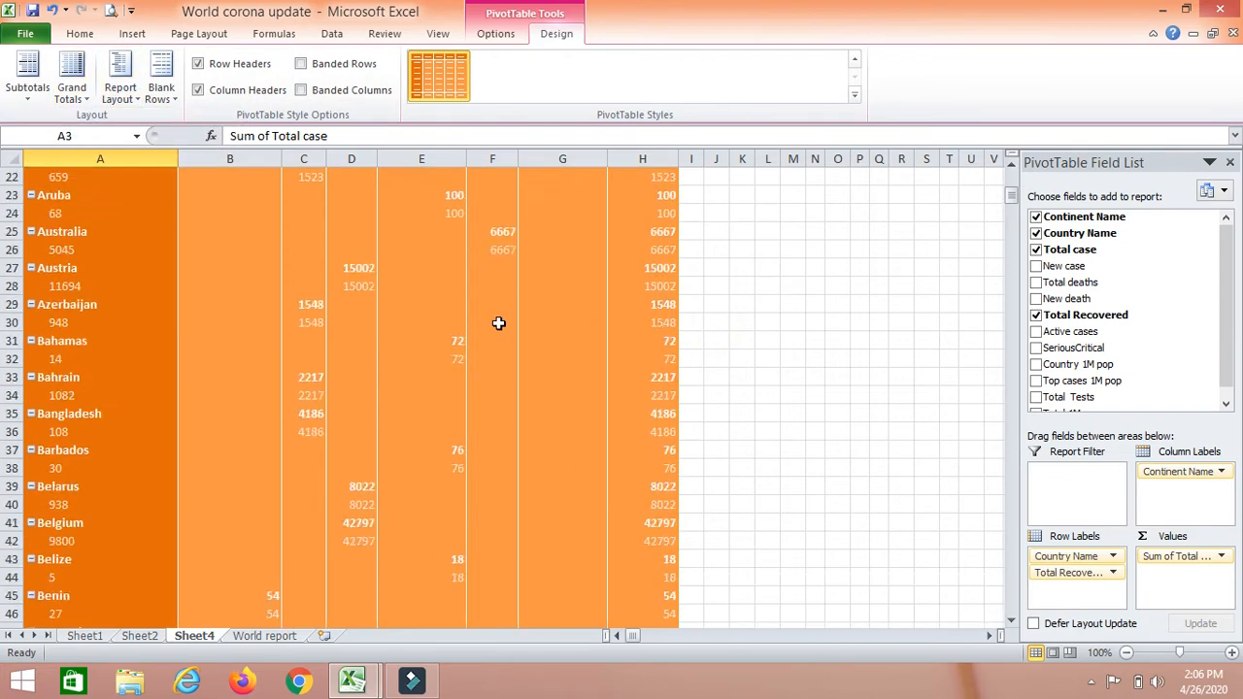
{"action": "scroll", "coordinate": [471, 326], "scroll_direction": "down", "scroll_amount": 20}
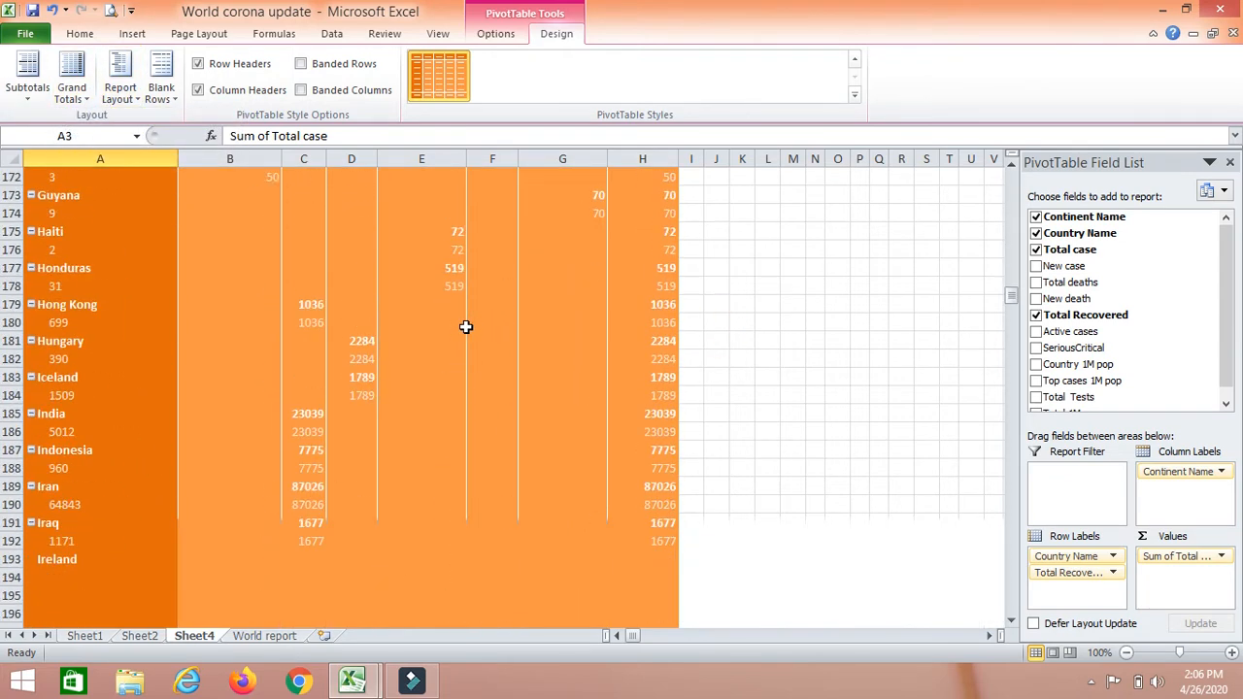
{"action": "scroll", "coordinate": [466, 326], "scroll_direction": "down", "scroll_amount": 20}
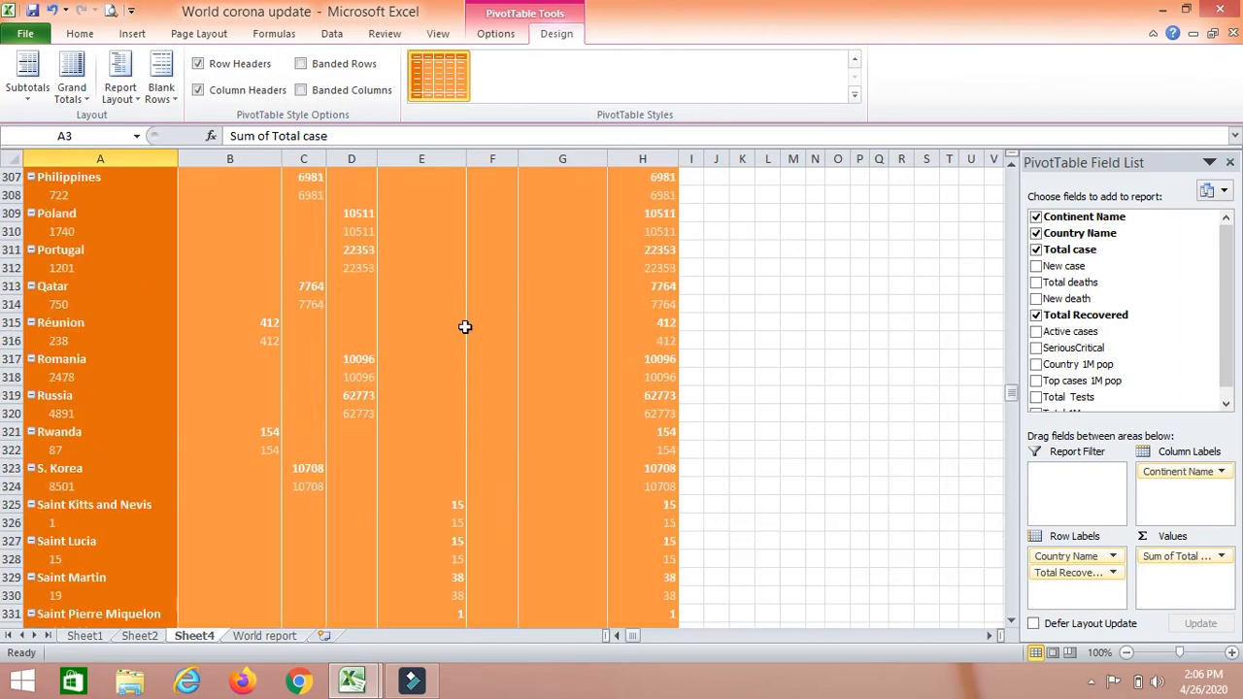
{"action": "scroll", "coordinate": [465, 326], "scroll_direction": "down", "scroll_amount": 15}
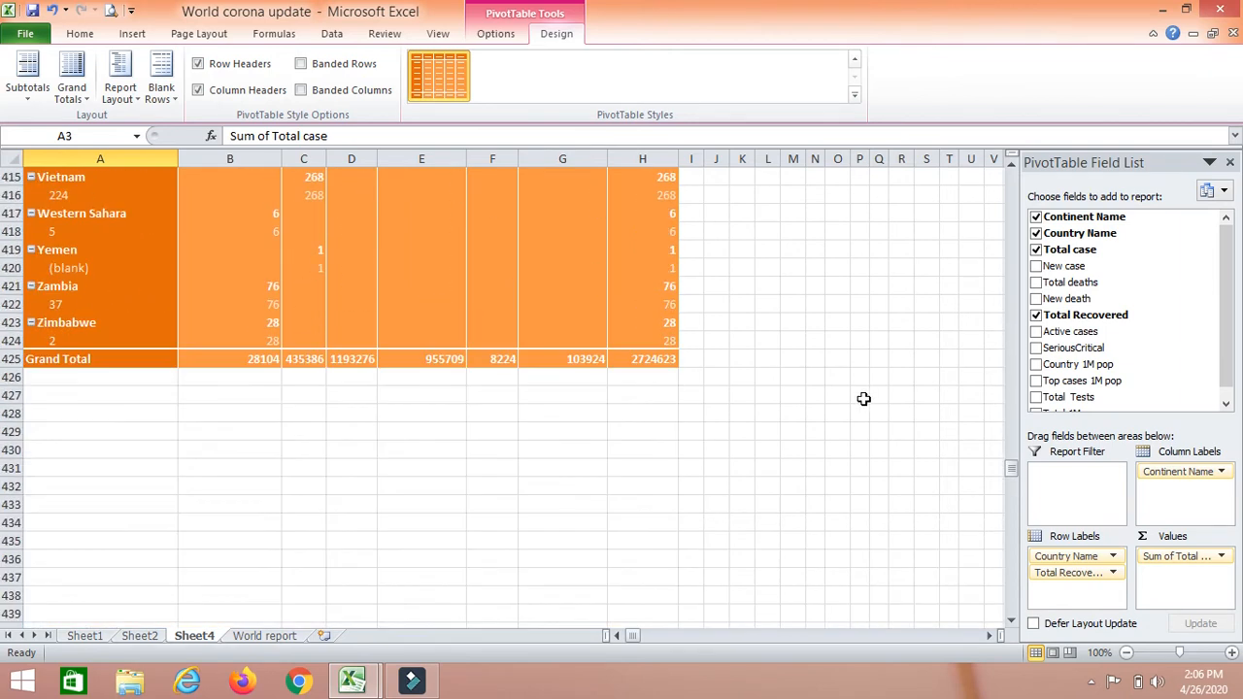
{"action": "left_click", "coordinate": [116, 365]}
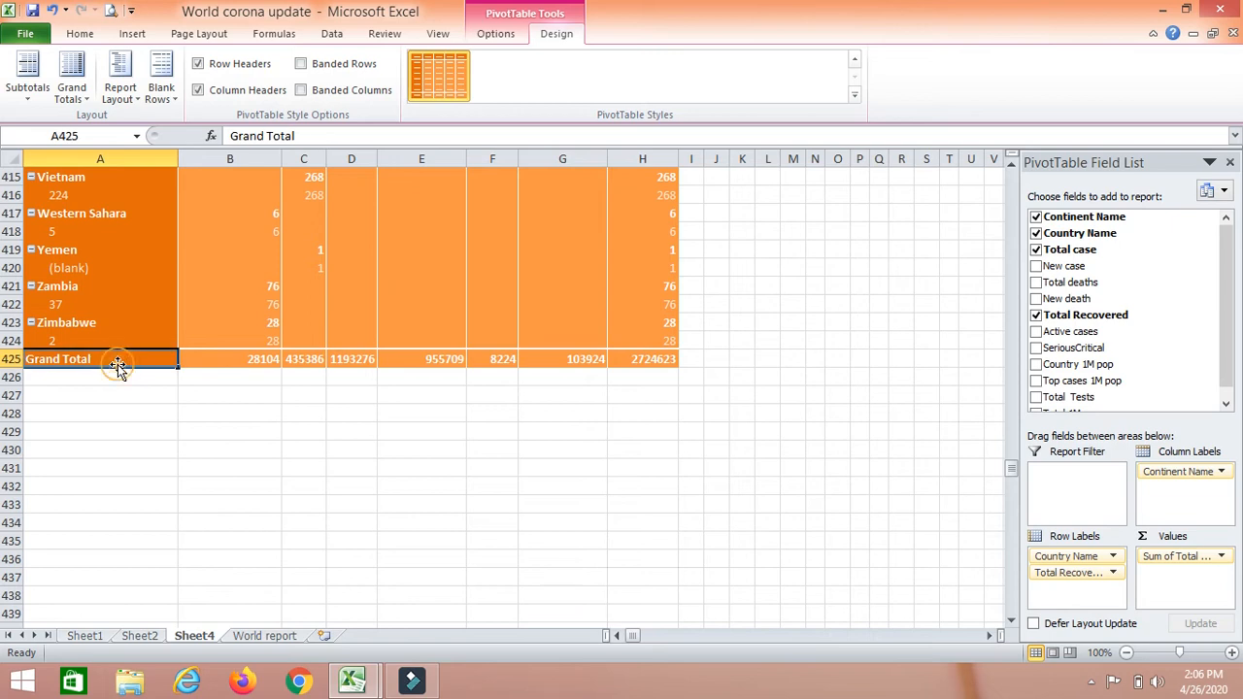
Step: Set the PivotTable to not show subtotals
{"action": "left_click", "coordinate": [121, 92]}
{"action": "left_click", "coordinate": [27, 92]}
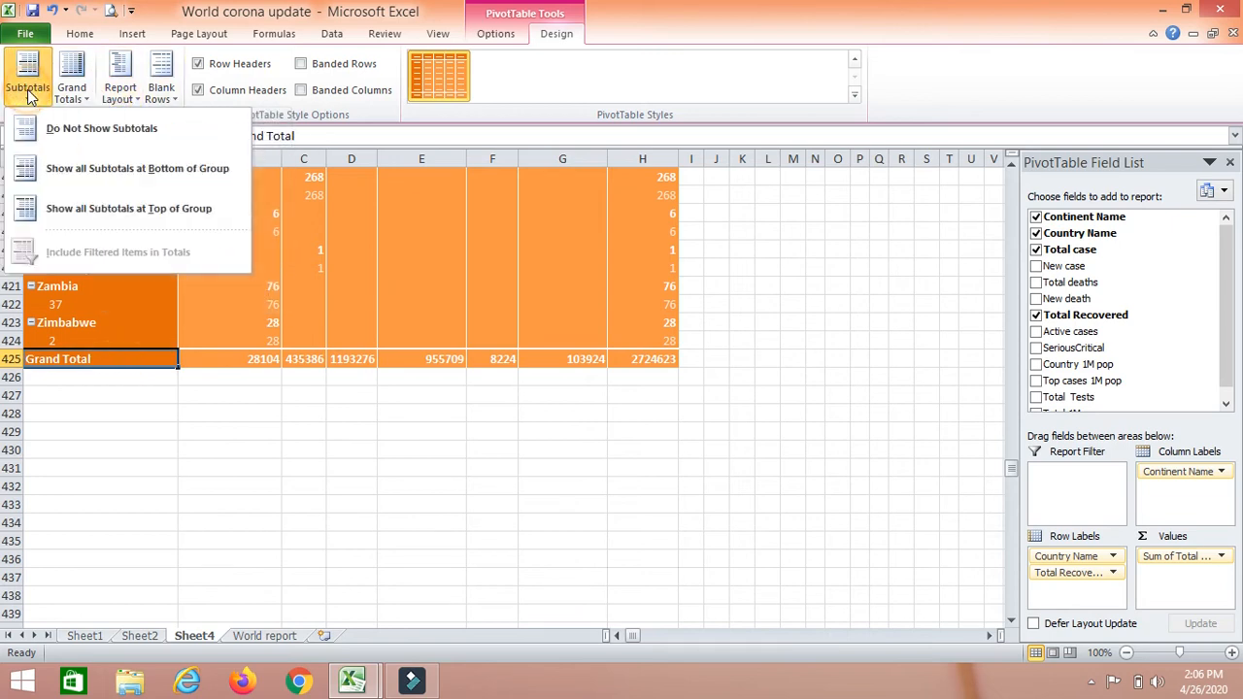
{"action": "left_click", "coordinate": [58, 134]}
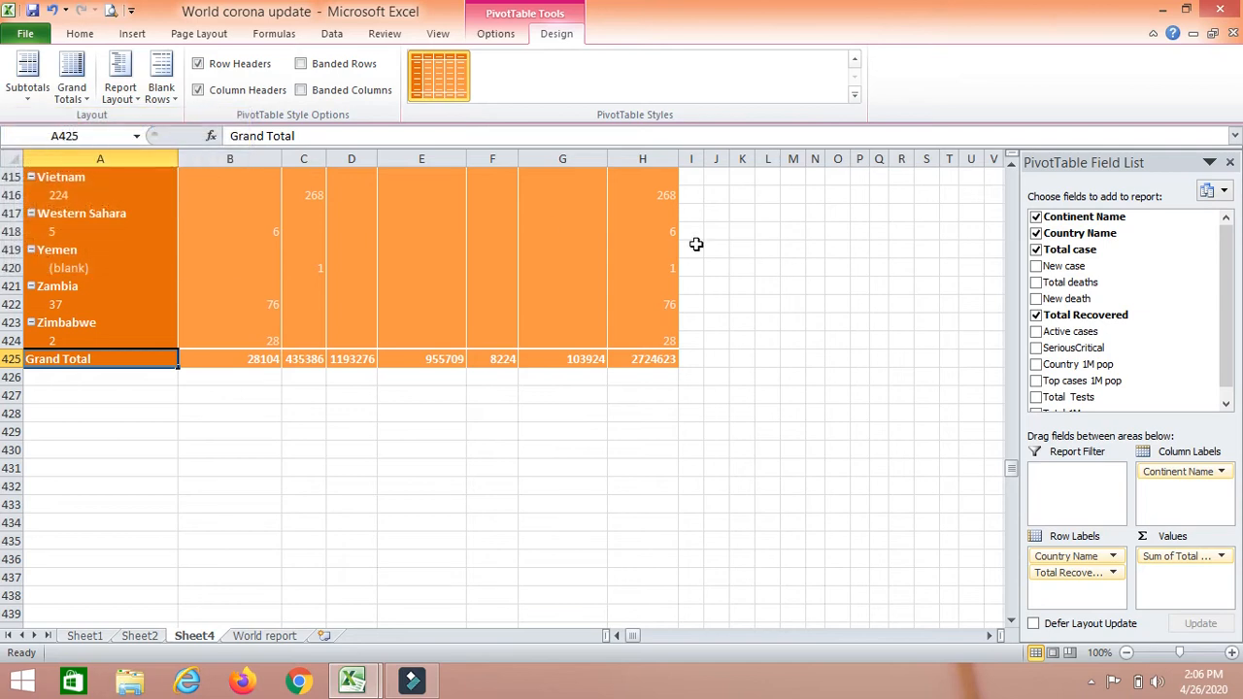
Step: Show all subtotals at the bottom of each group and check the last rows of the PivotTable
{"action": "left_click", "coordinate": [26, 83]}
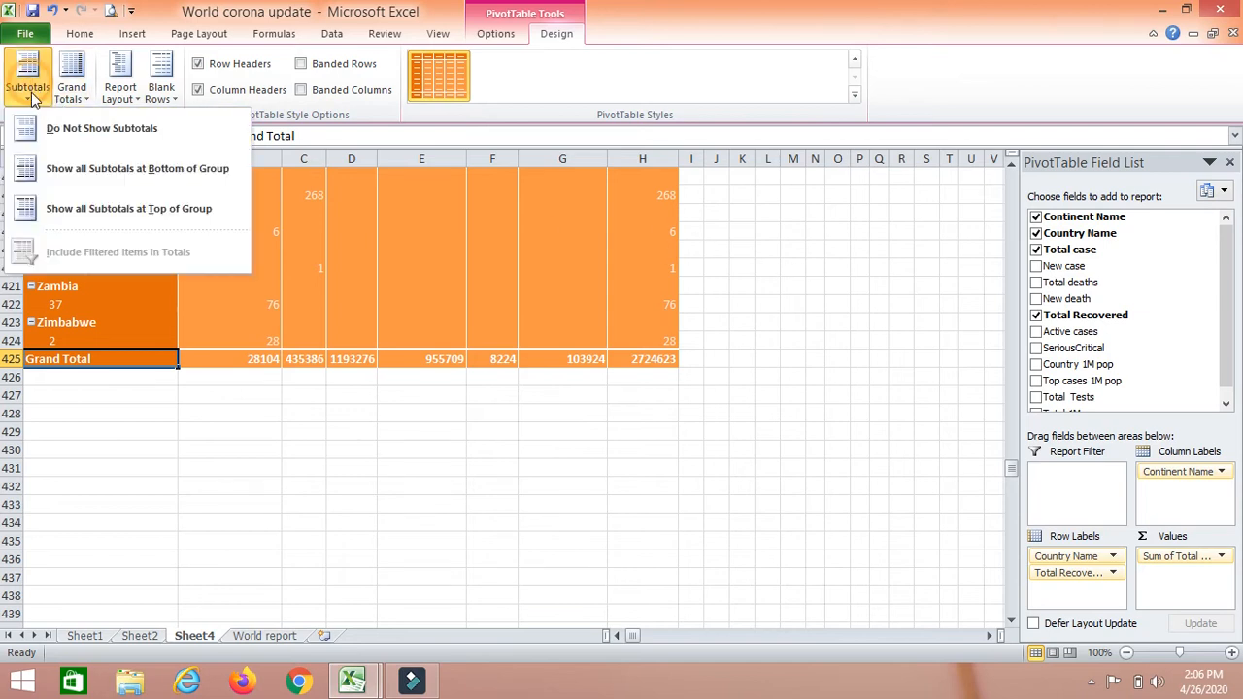
{"action": "left_click", "coordinate": [53, 132]}
{"action": "left_click", "coordinate": [27, 83]}
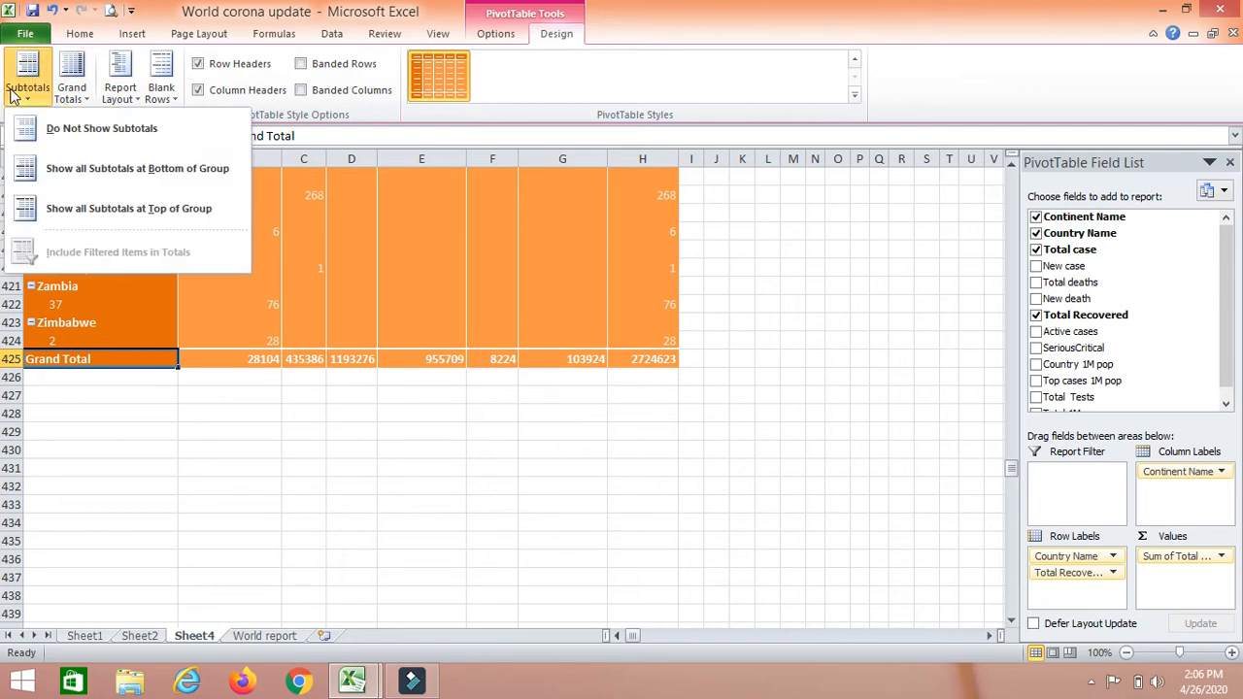
{"action": "left_click", "coordinate": [202, 171]}
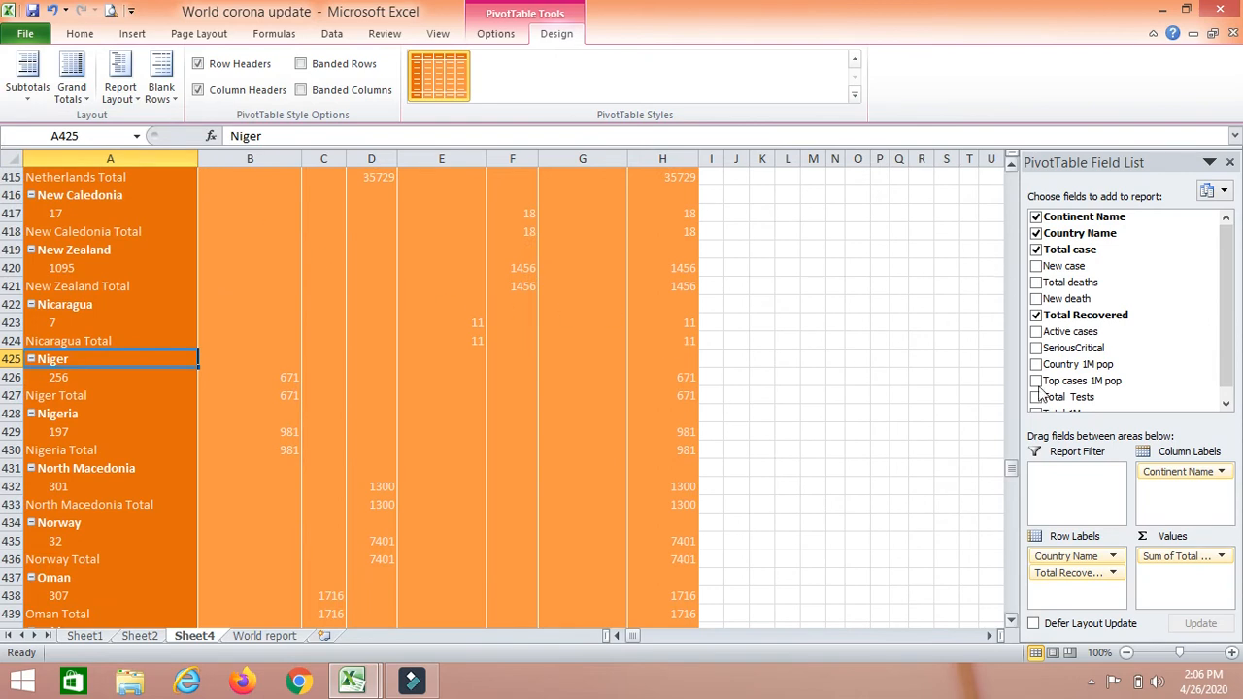
{"action": "left_click_drag", "start_coordinate": [1010, 475], "coordinate": [1013, 477]}
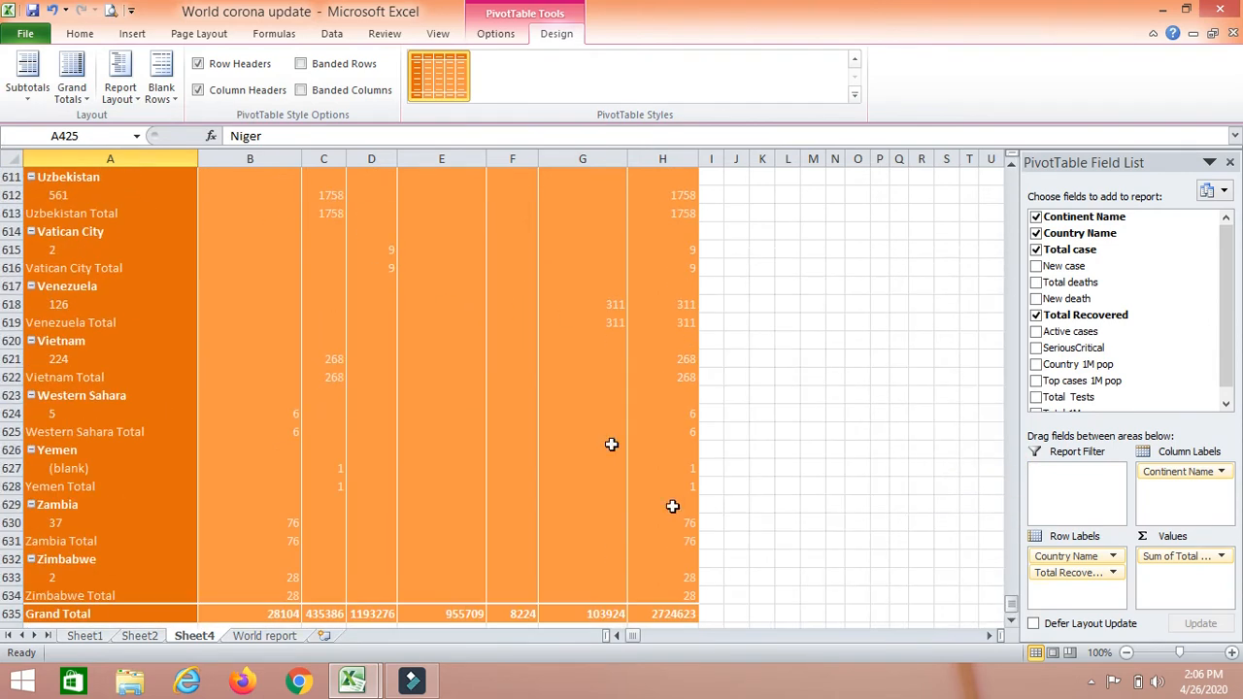
Step: Set the PivotTable to not show subtotals, and after checking its first rows show all subtotals at the bottom of group again
{"action": "left_click", "coordinate": [28, 101]}
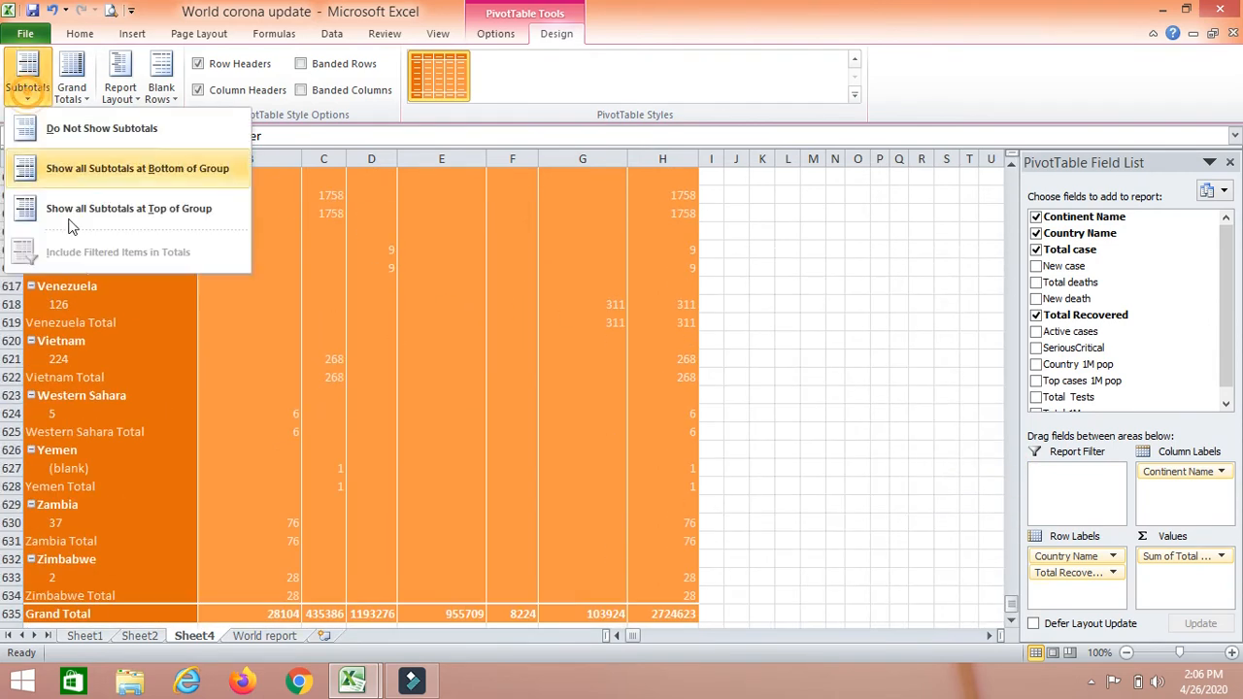
{"action": "left_click", "coordinate": [95, 135]}
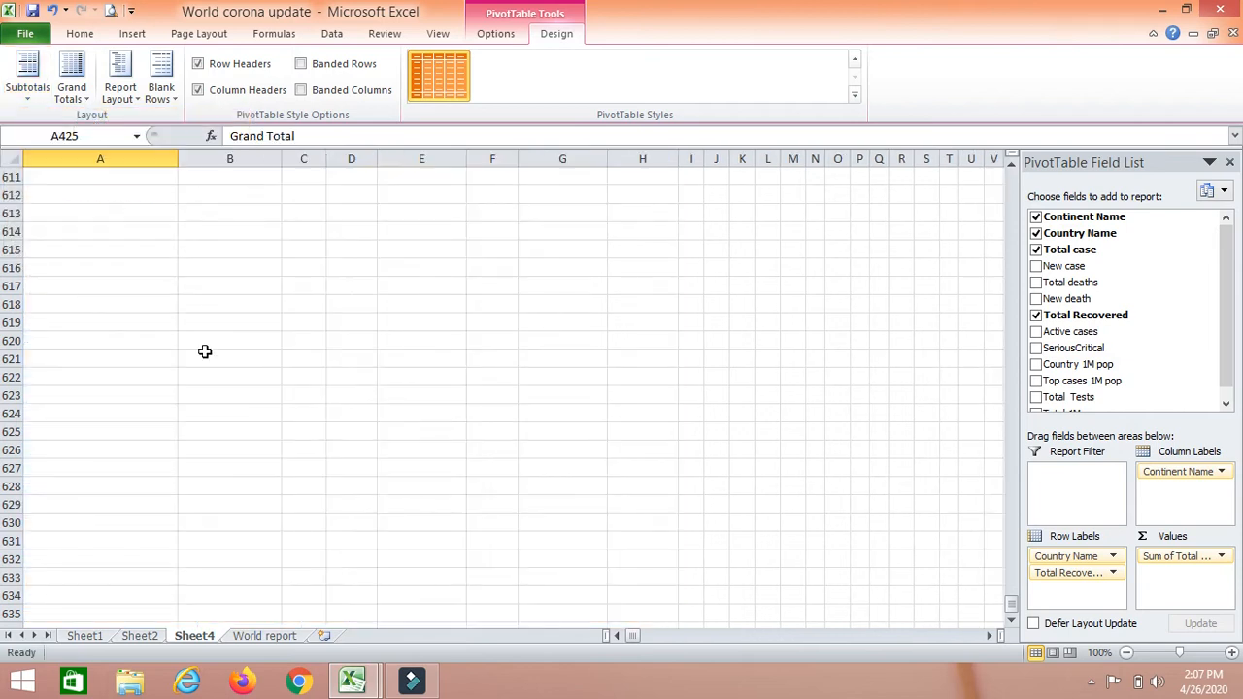
{"action": "left_click_drag", "start_coordinate": [1015, 591], "coordinate": [1018, 175]}
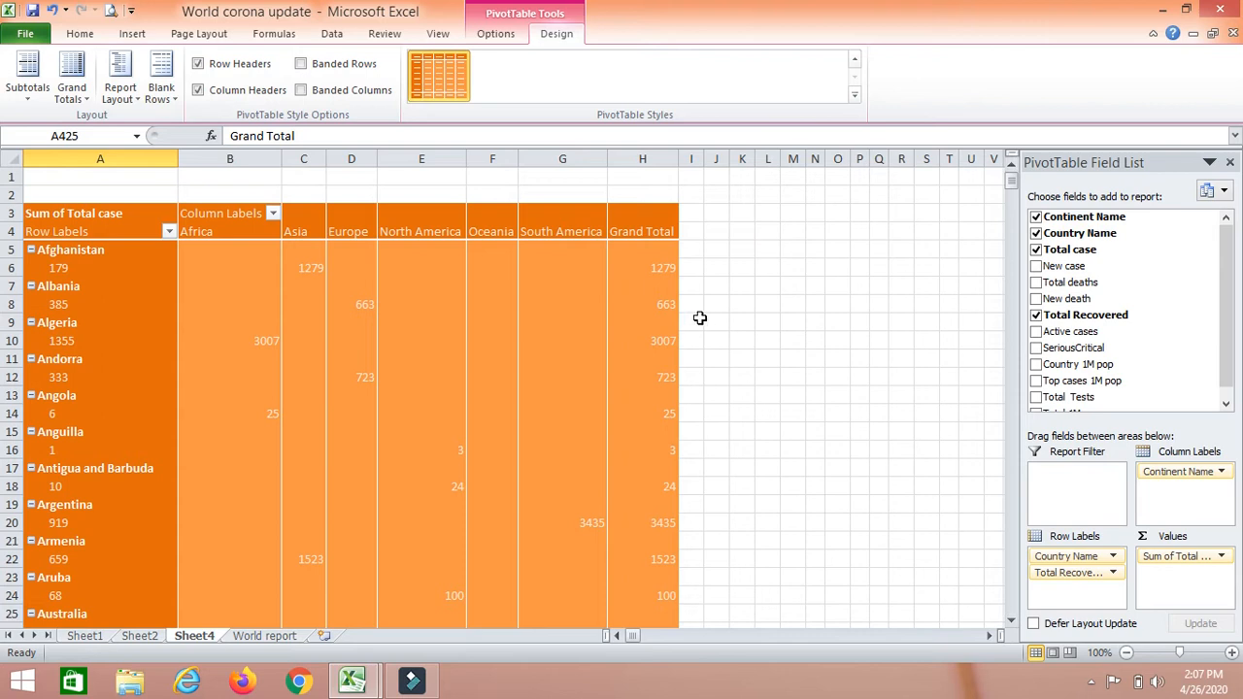
{"action": "left_click", "coordinate": [664, 250]}
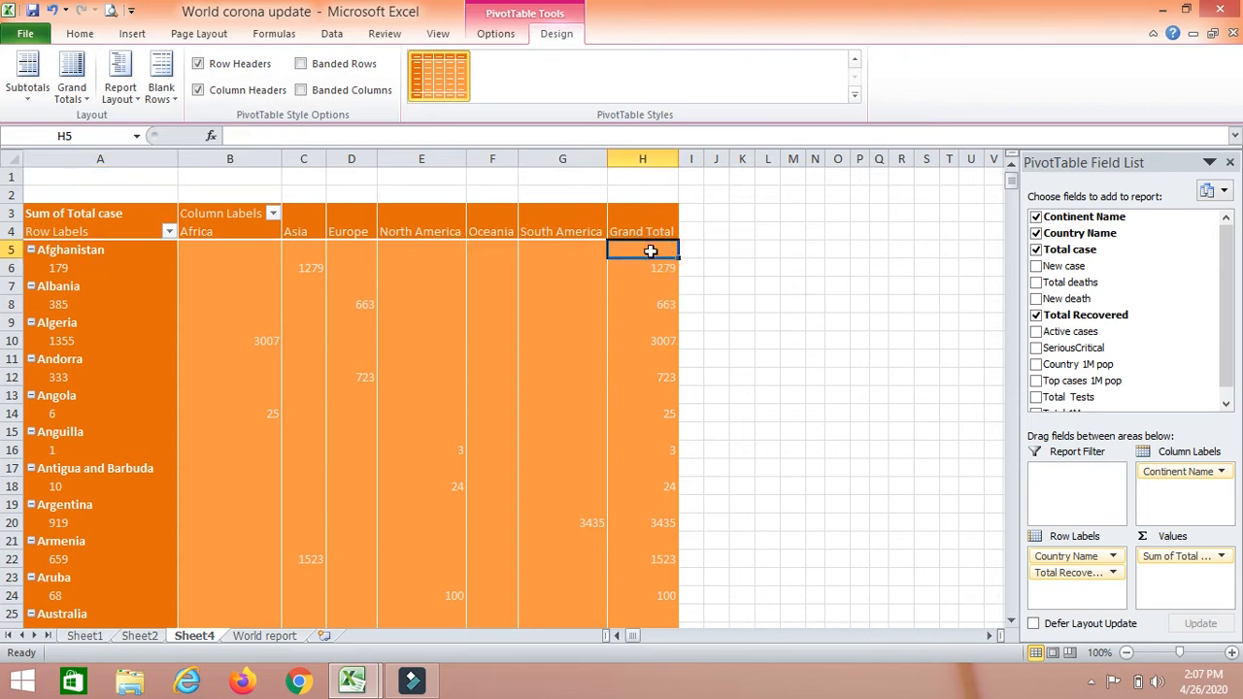
{"action": "left_click", "coordinate": [27, 95]}
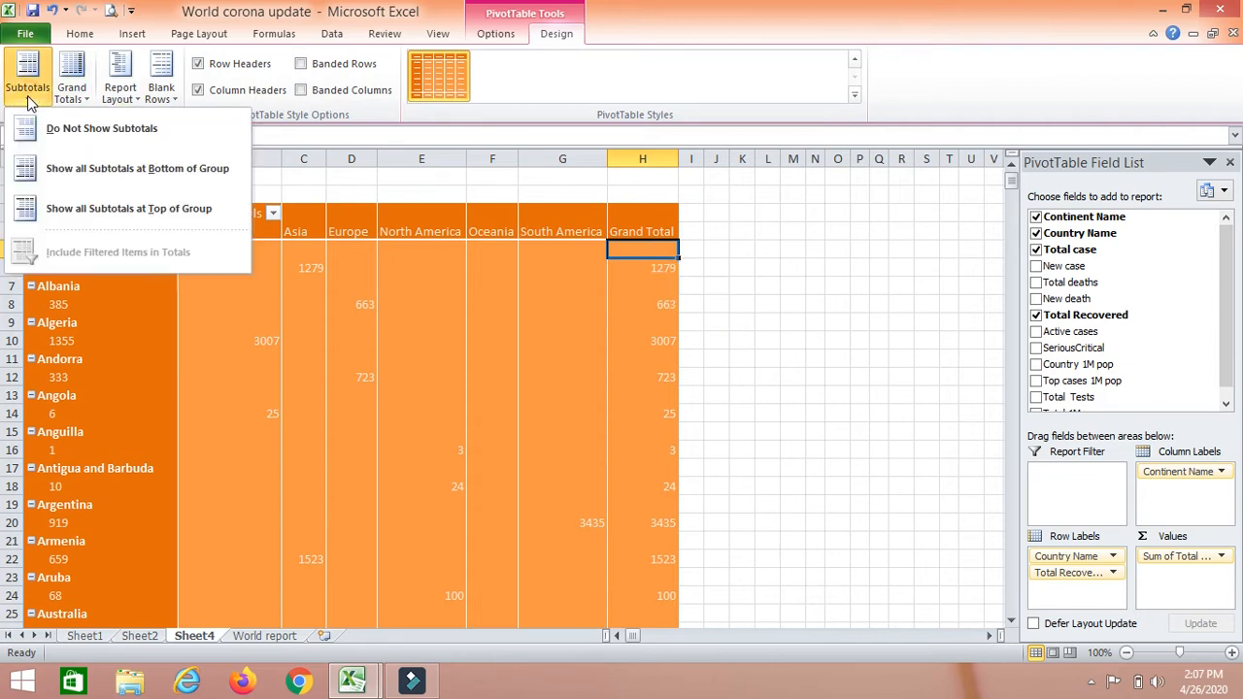
{"action": "left_click", "coordinate": [95, 170]}
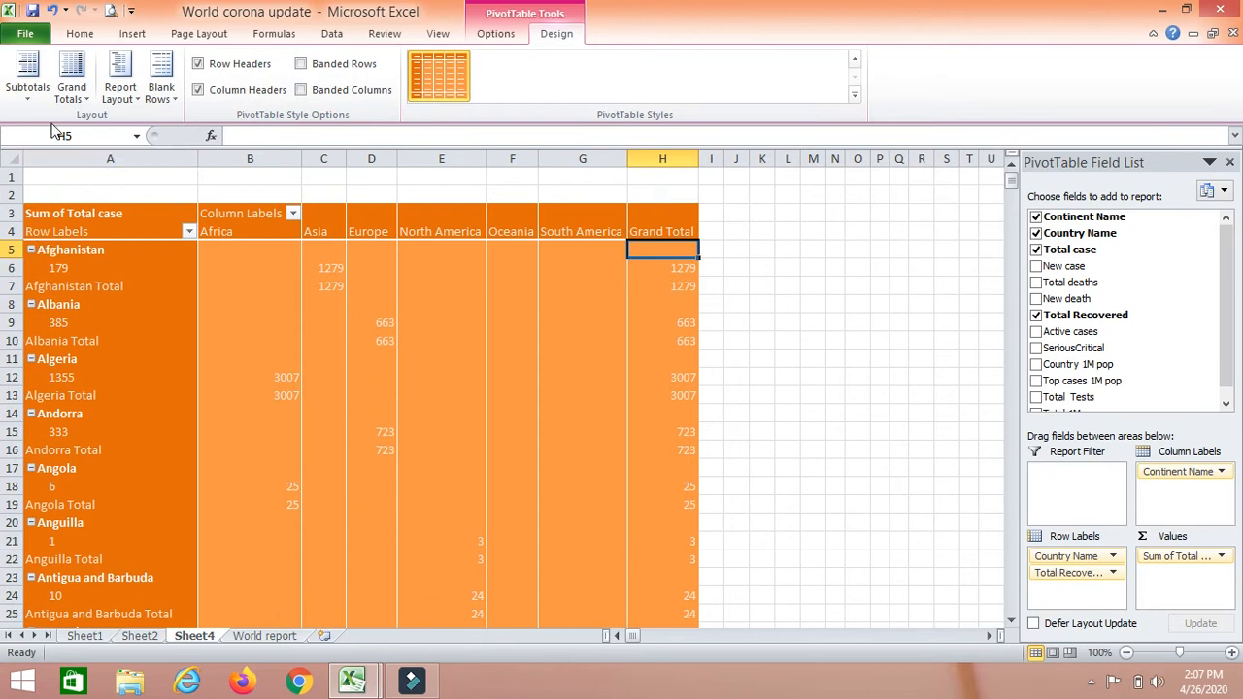
Step: Show all subtotals at the top of each group and select the Afghanistan row
{"action": "left_click", "coordinate": [27, 82]}
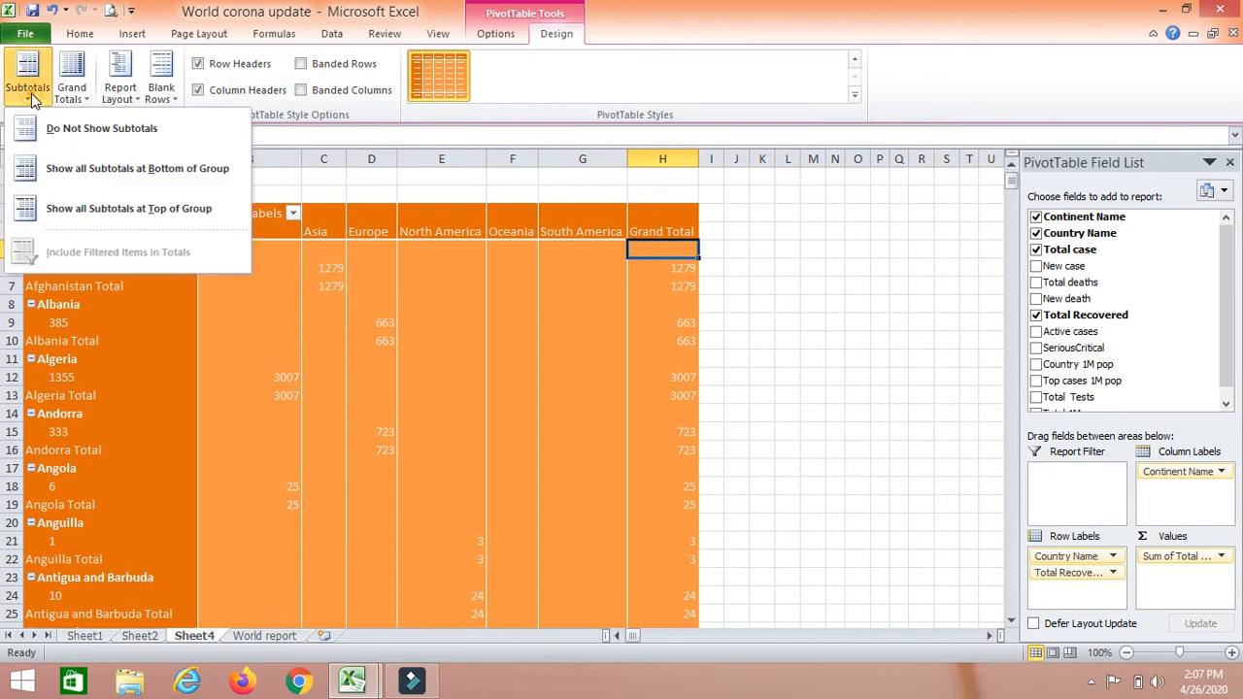
{"action": "left_click", "coordinate": [83, 209]}
{"action": "left_click", "coordinate": [27, 83]}
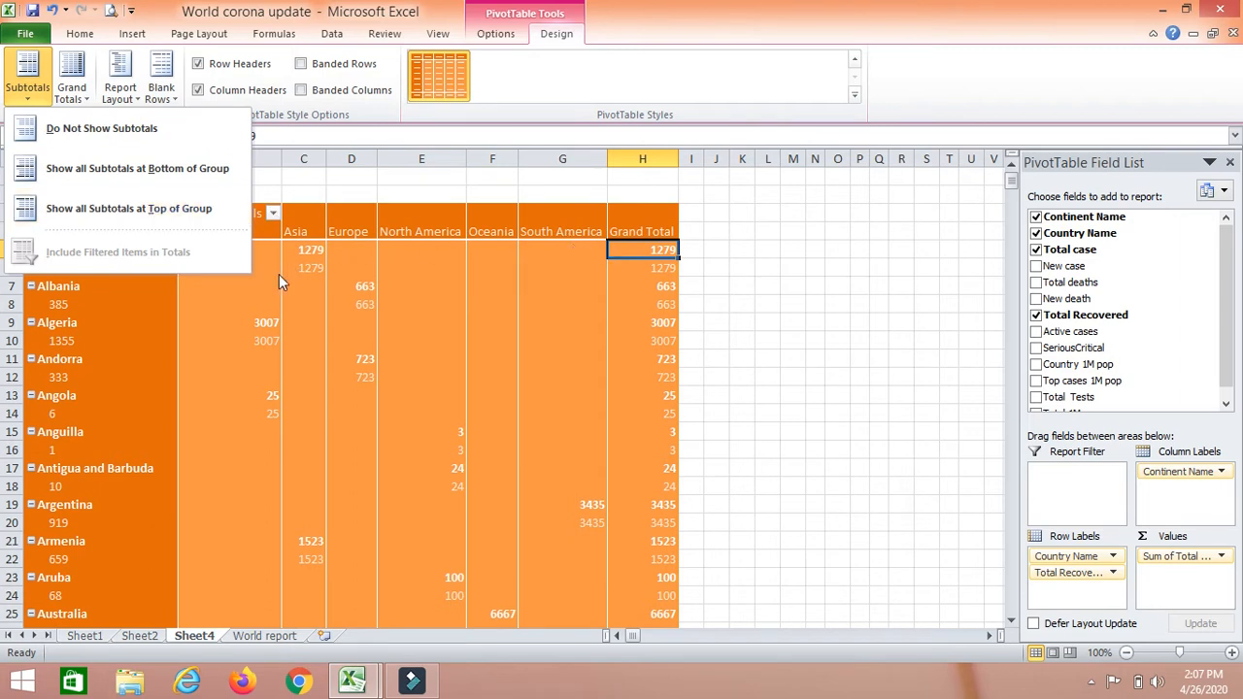
{"action": "left_click", "coordinate": [191, 299]}
{"action": "left_click", "coordinate": [57, 249]}
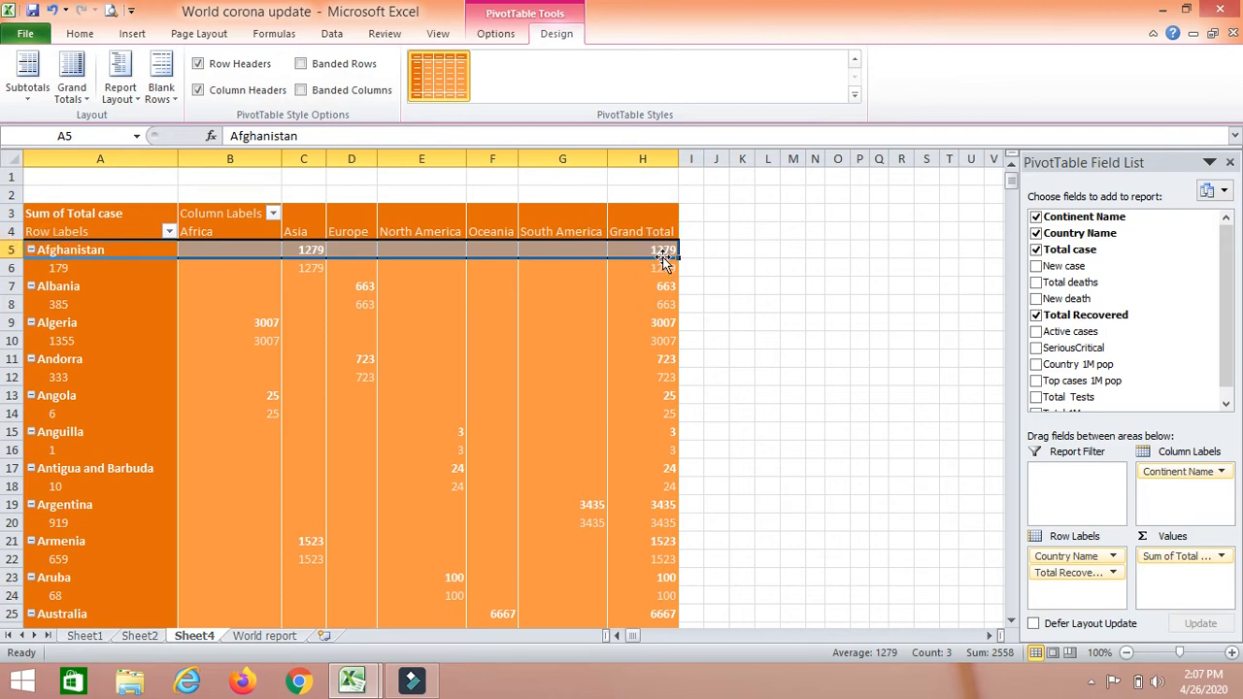
Step: Hide the subtotals for comparison and show them at the top of each group again
{"action": "left_click", "coordinate": [27, 89]}
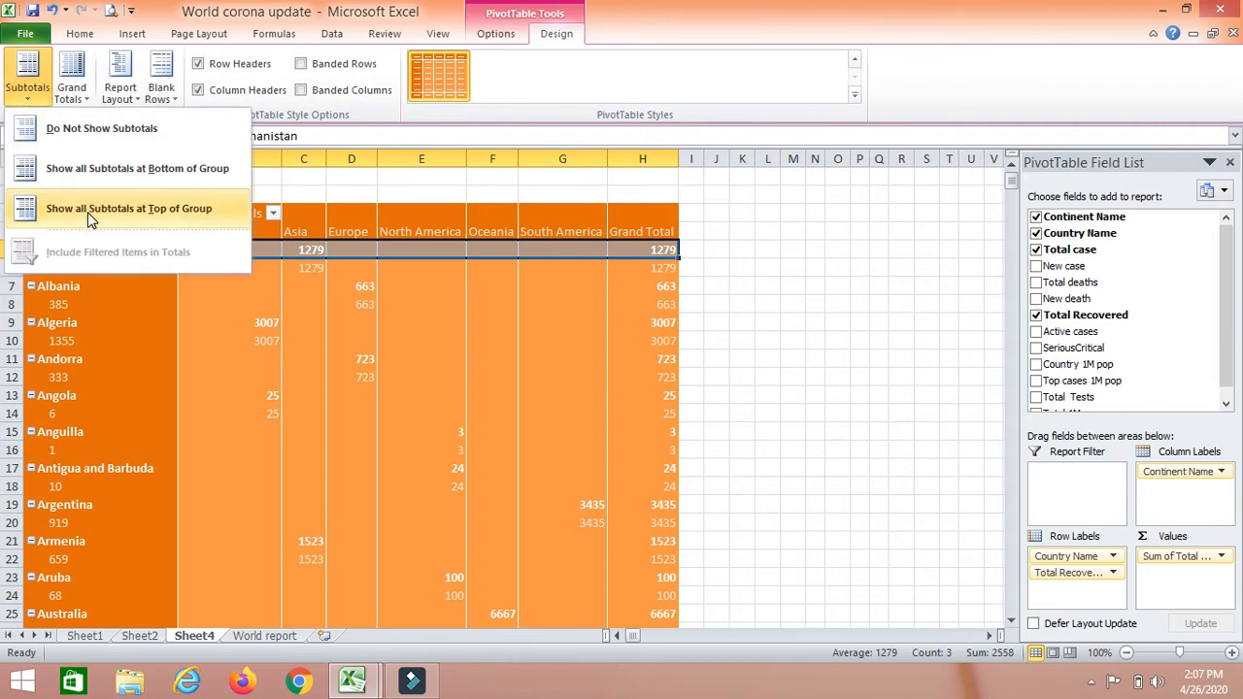
{"action": "left_click", "coordinate": [94, 133]}
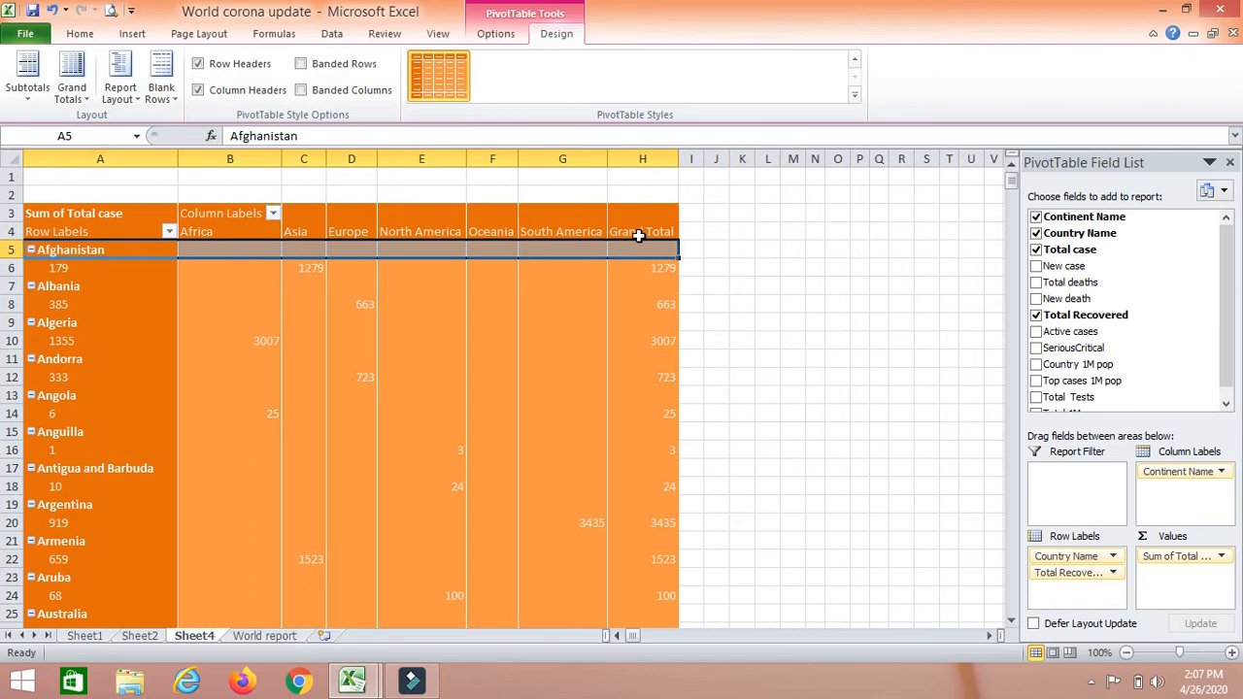
{"action": "left_click", "coordinate": [27, 89]}
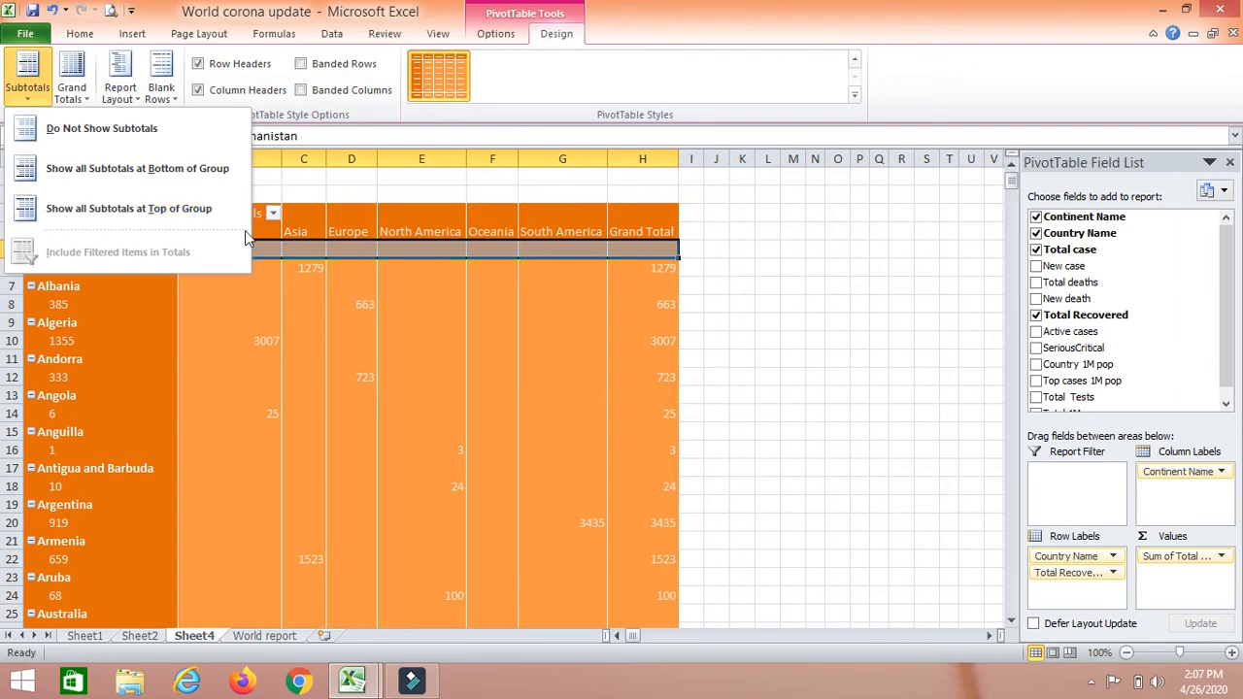
{"action": "left_click", "coordinate": [207, 209]}
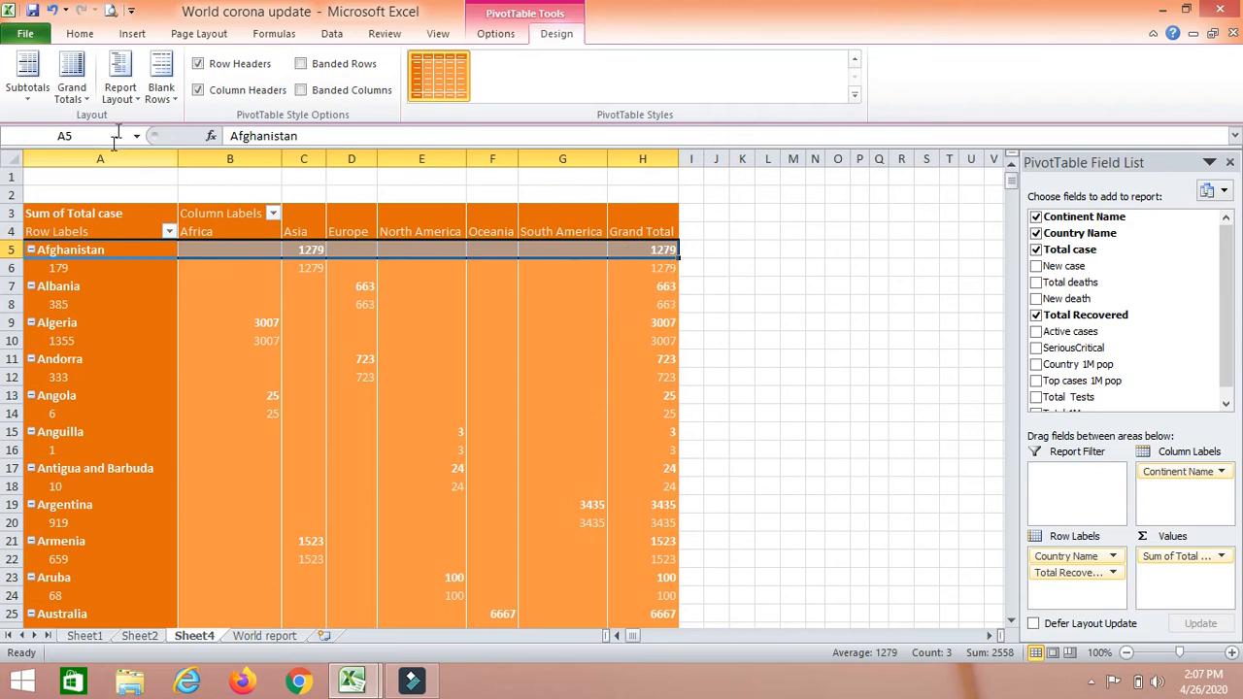
Step: Turn off the grand totals for rows and columns in the PivotTable options, keeping the expand/collapse buttons shown
{"action": "left_click", "coordinate": [496, 37]}
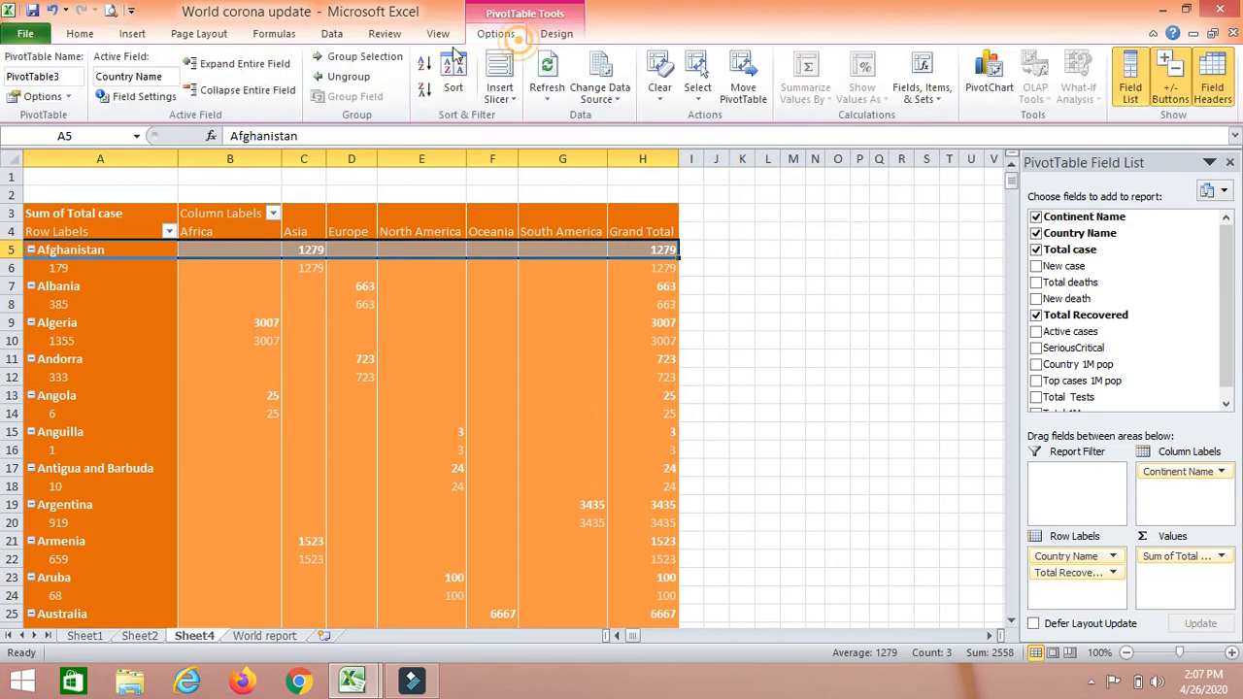
{"action": "left_click", "coordinate": [39, 96]}
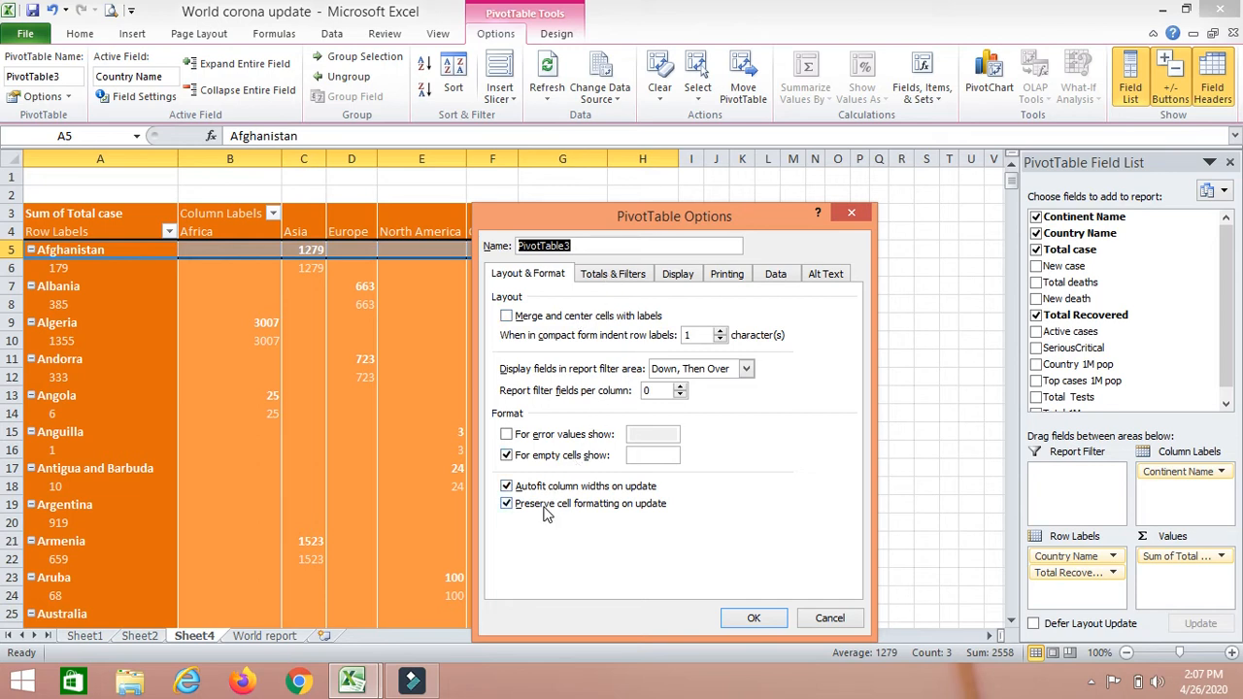
{"action": "left_click", "coordinate": [629, 275]}
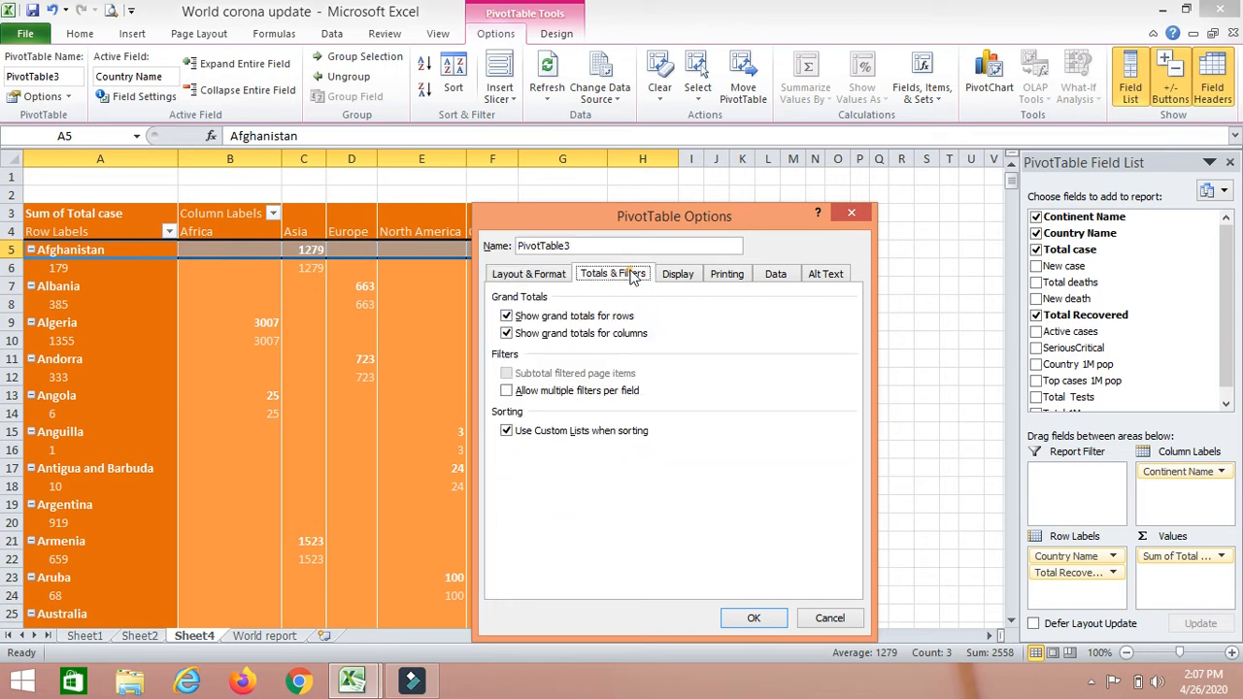
{"action": "left_click", "coordinate": [573, 319]}
{"action": "left_click", "coordinate": [577, 335]}
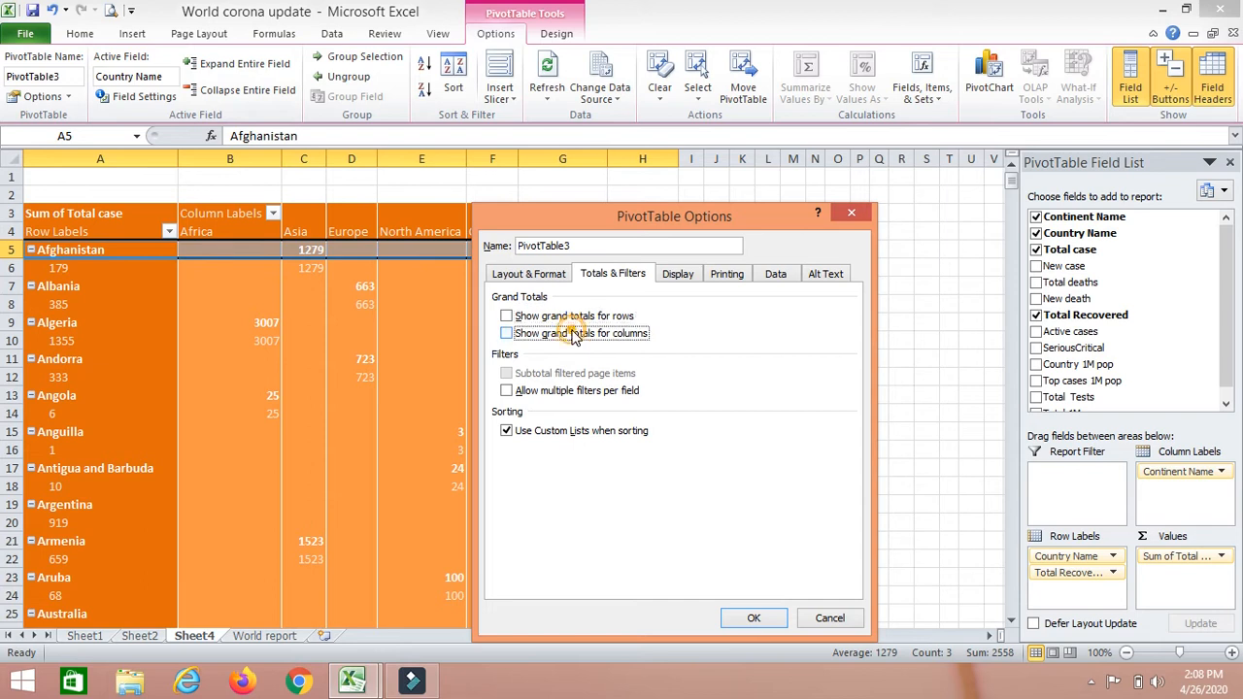
{"action": "left_click", "coordinate": [680, 276]}
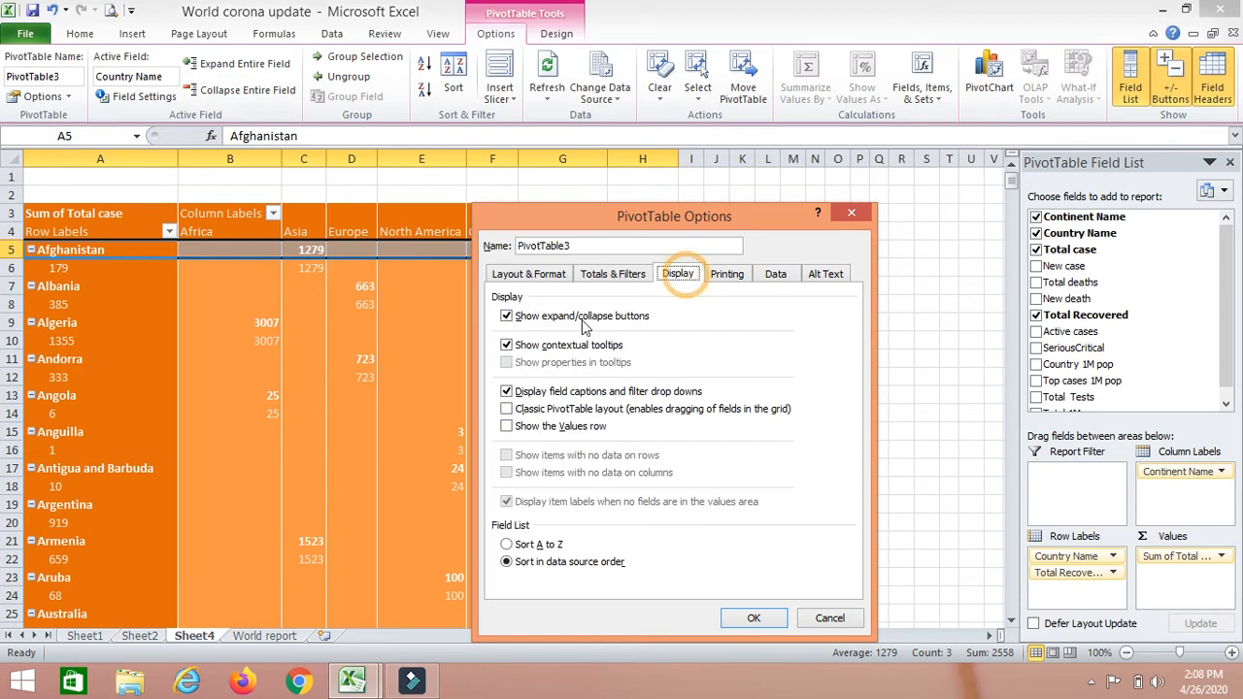
{"action": "left_click", "coordinate": [561, 322]}
{"action": "left_click", "coordinate": [562, 322]}
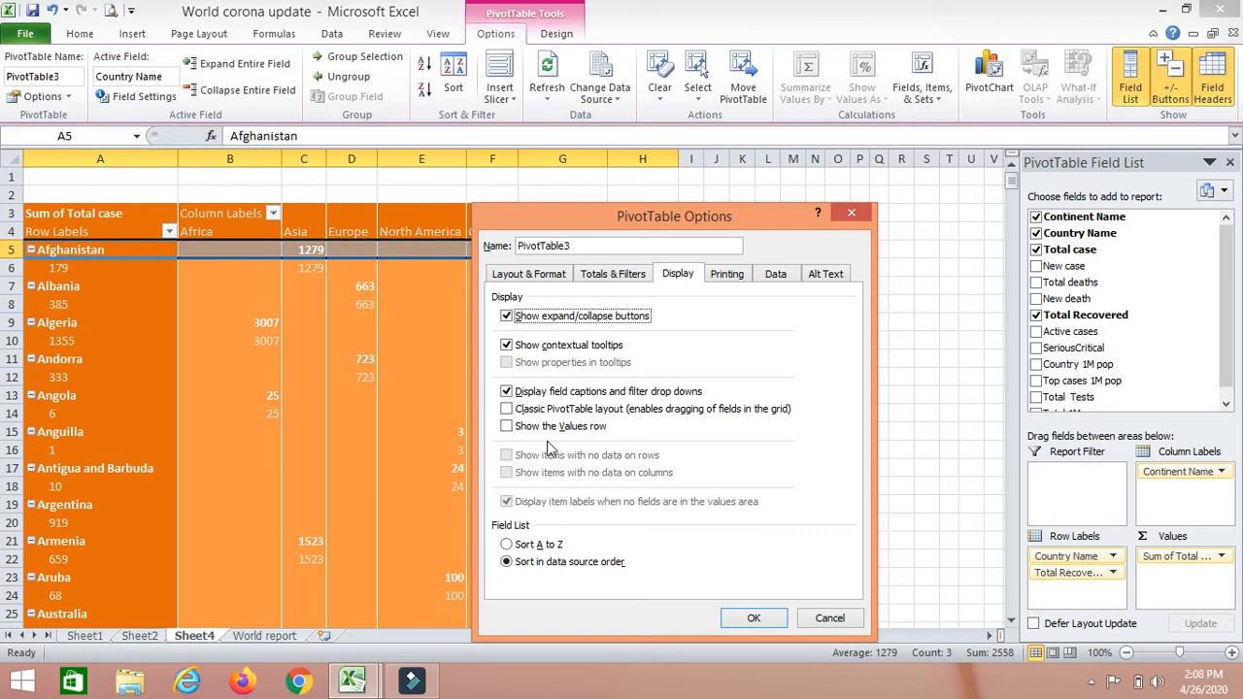
{"action": "left_click", "coordinate": [754, 617]}
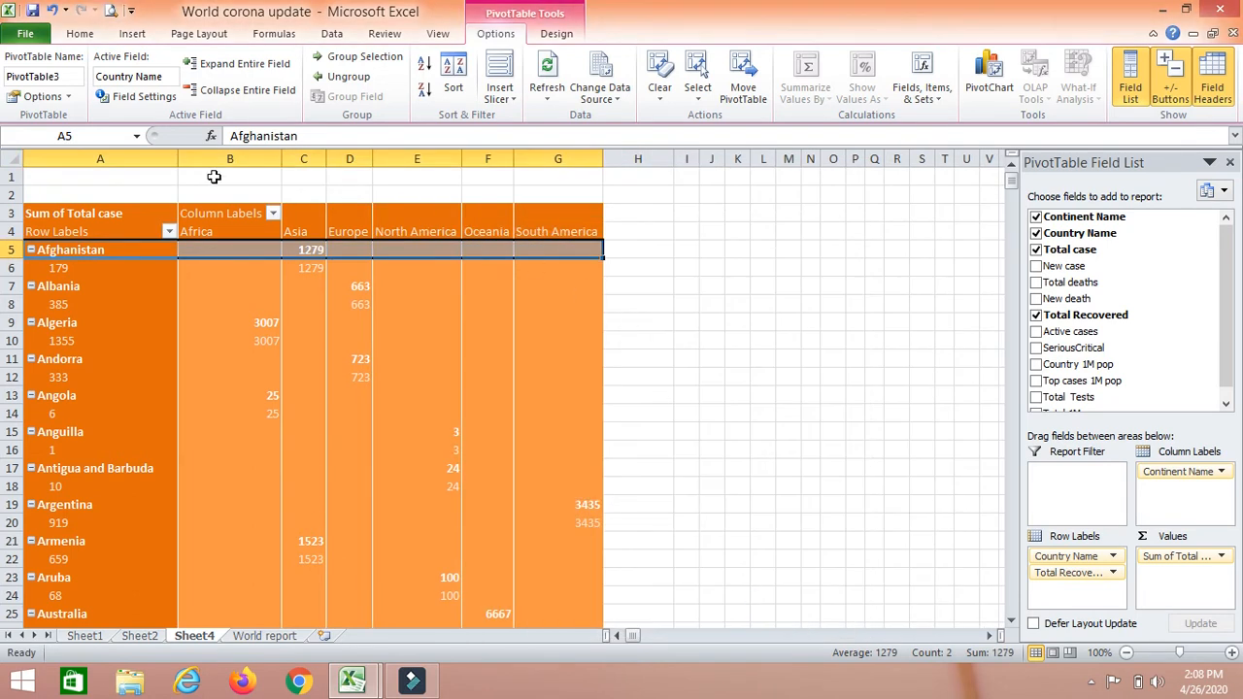
Step: Enable grand totals for rows and columns and allow multiple filters per field in the PivotTable options
{"action": "left_click", "coordinate": [37, 96]}
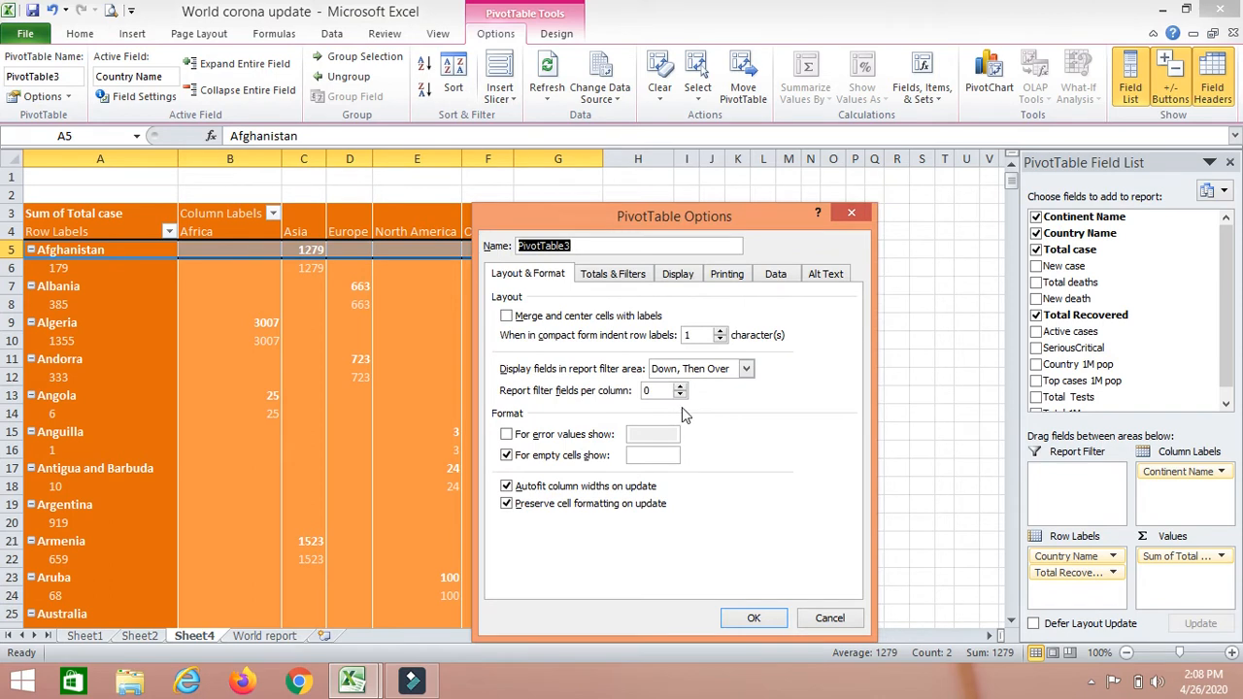
{"action": "left_click", "coordinate": [679, 273]}
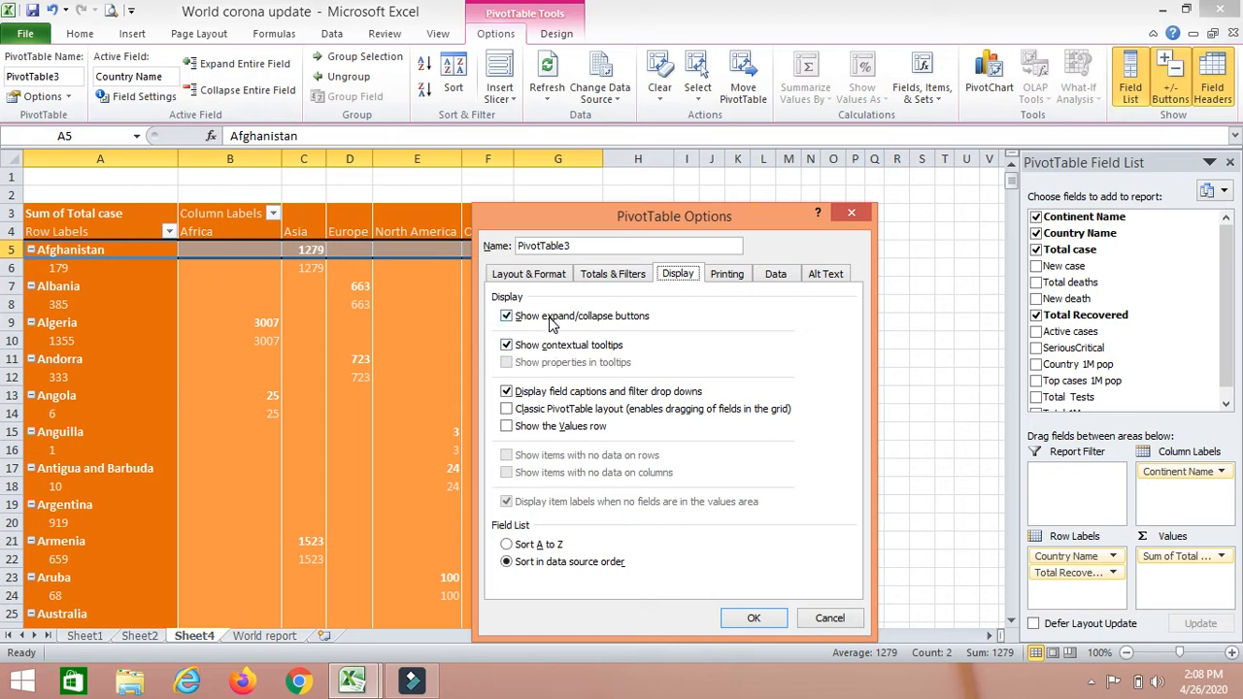
{"action": "left_click", "coordinate": [627, 274]}
{"action": "left_click", "coordinate": [560, 316]}
{"action": "left_click", "coordinate": [558, 333]}
{"action": "left_click", "coordinate": [556, 393]}
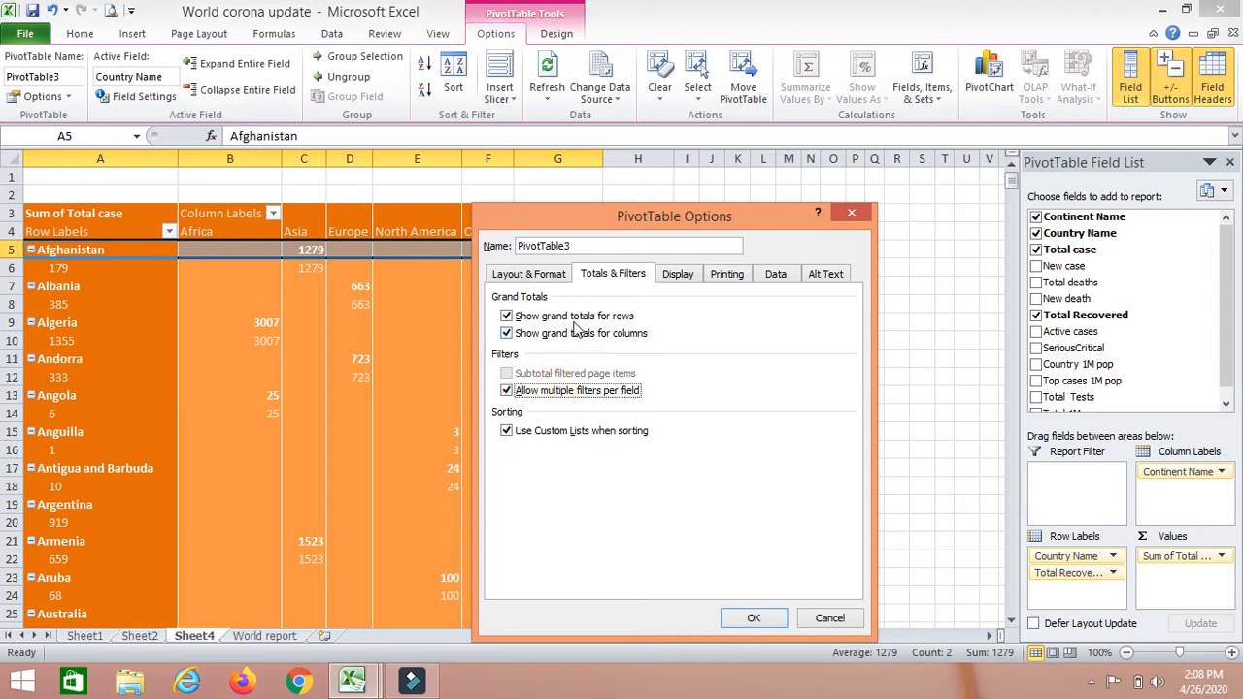
{"action": "left_click", "coordinate": [755, 620]}
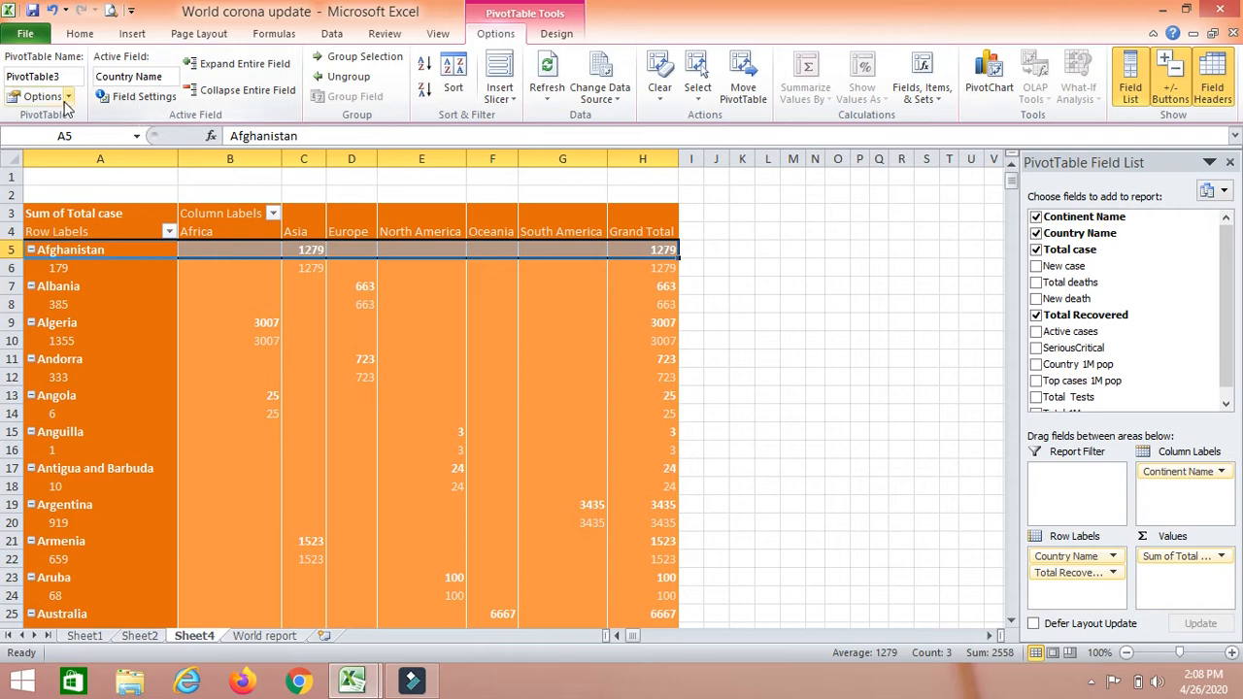
Step: View the settings of the Country Name field and close them without changes
{"action": "left_click", "coordinate": [137, 96]}
{"action": "left_click", "coordinate": [832, 243]}
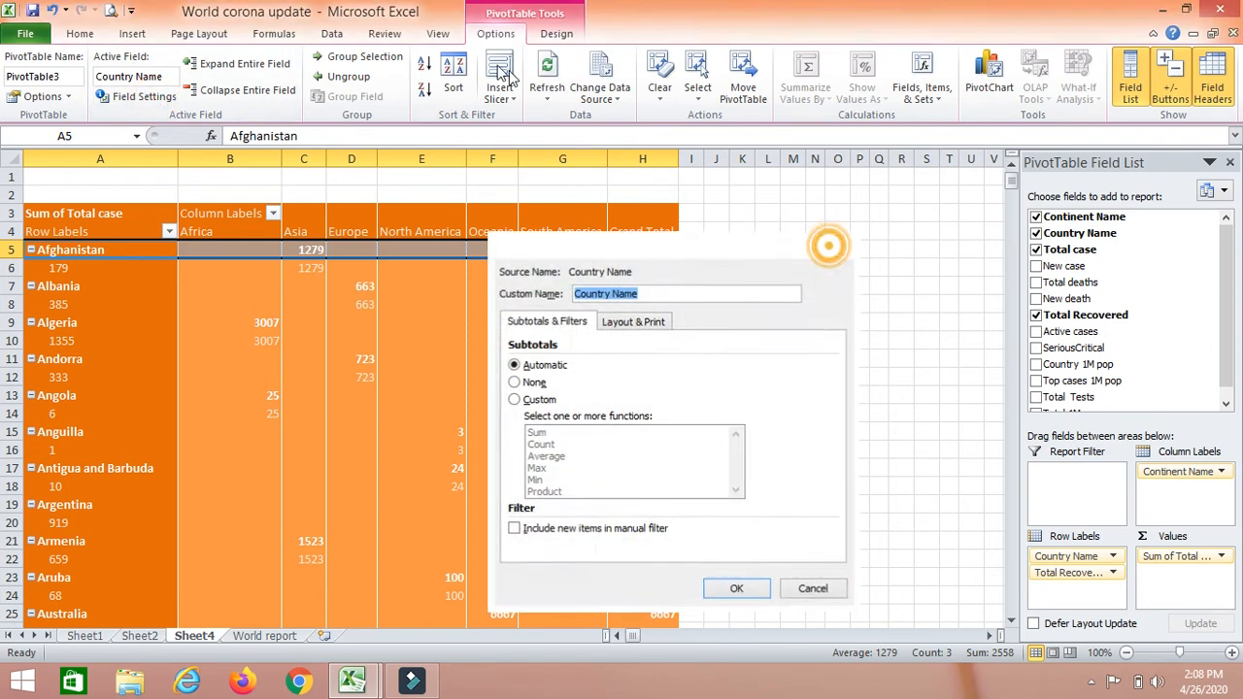
Step: Set the PivotTable's report layout to repeat all item labels
{"action": "left_click", "coordinate": [556, 34]}
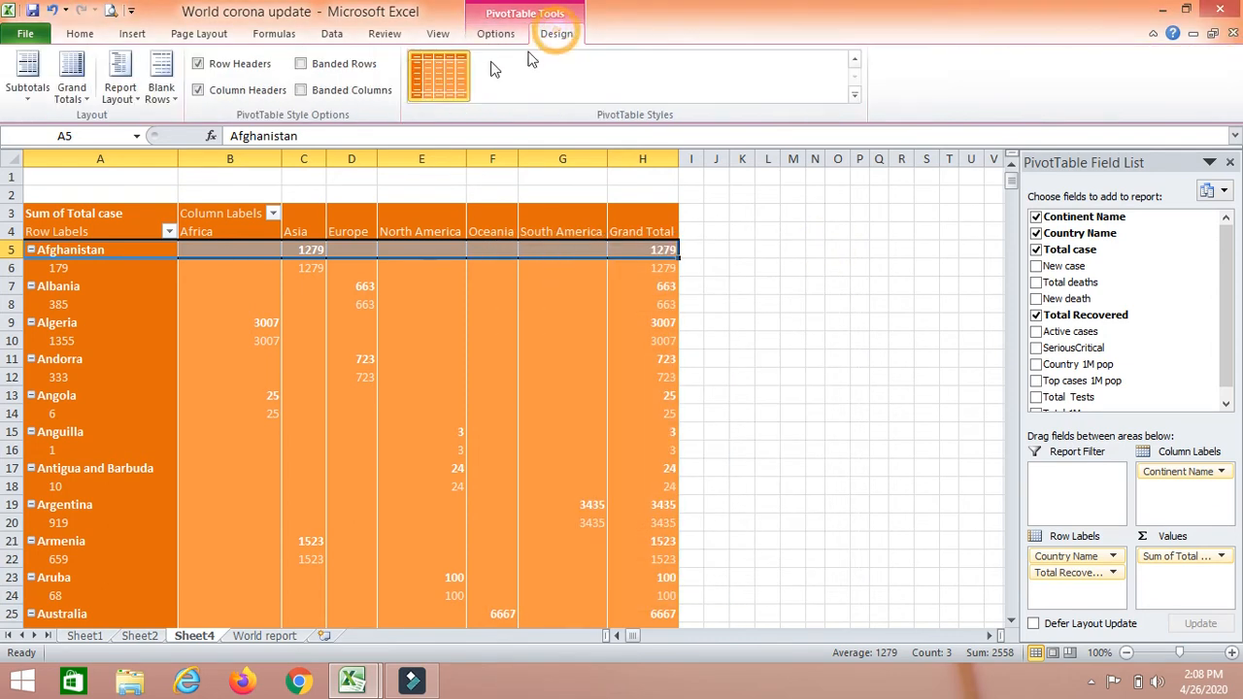
{"action": "left_click", "coordinate": [118, 97]}
{"action": "left_click", "coordinate": [77, 95]}
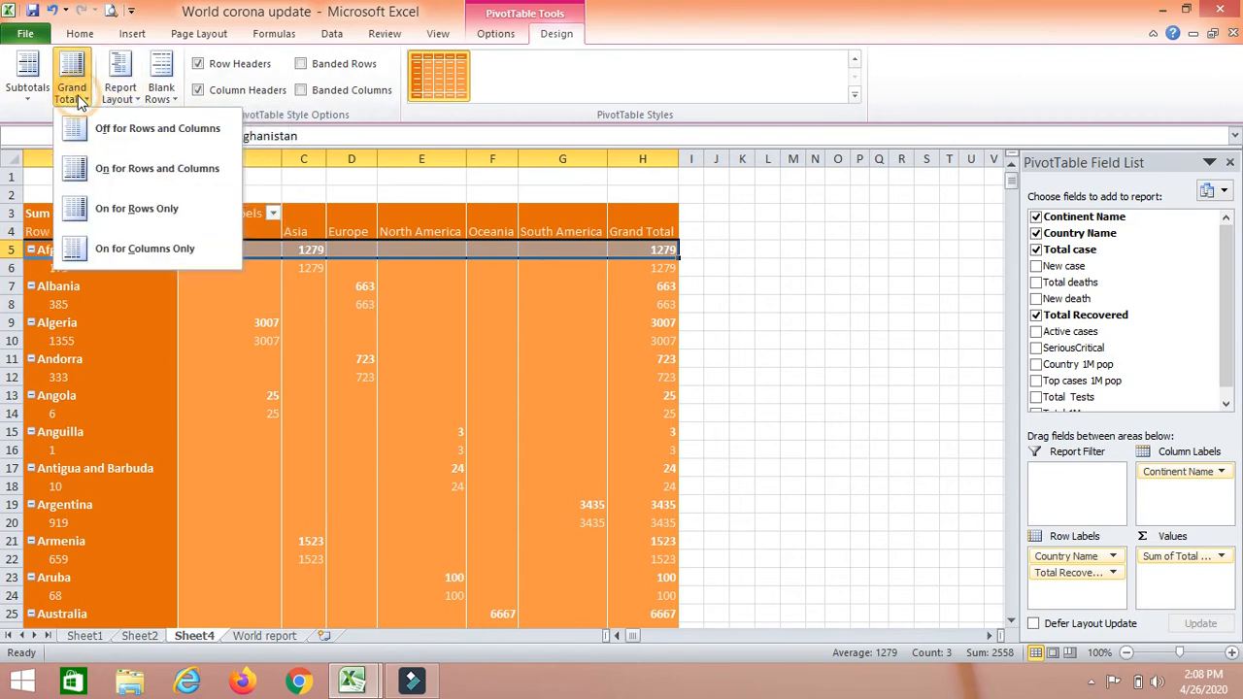
{"action": "left_click", "coordinate": [125, 89]}
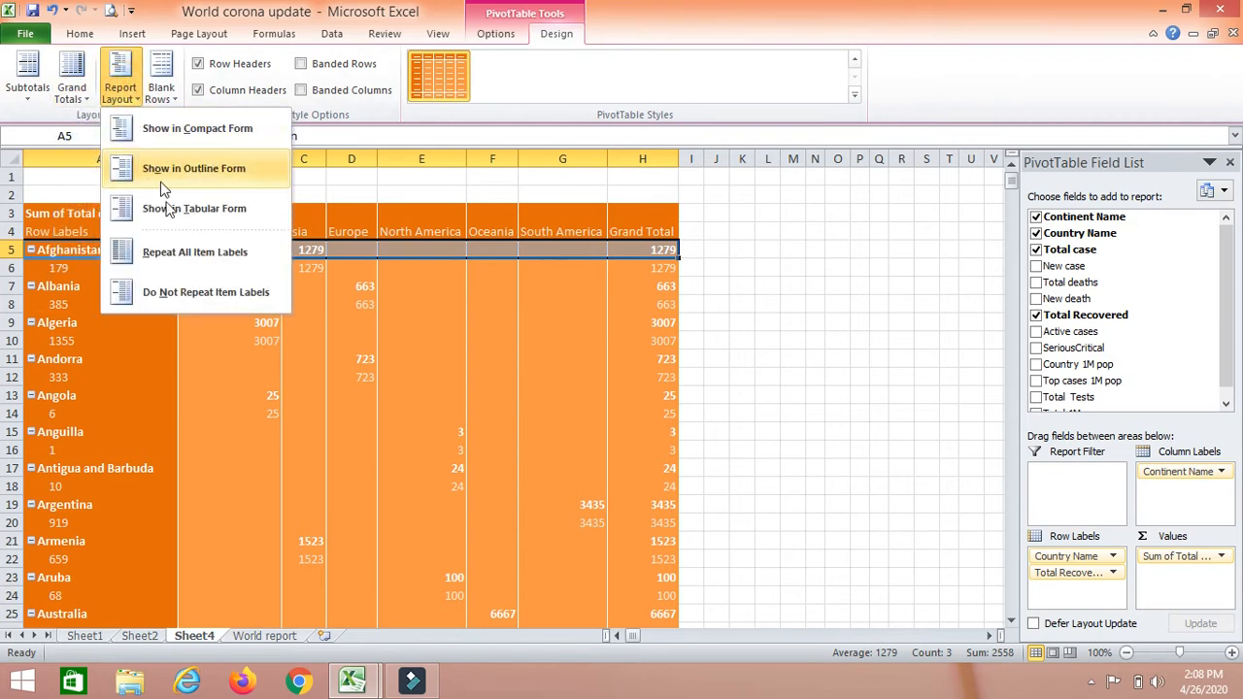
{"action": "left_click", "coordinate": [181, 254]}
Step: Show the PivotTable in compact form and reapply the repetition of all item labels
{"action": "left_click", "coordinate": [120, 93]}
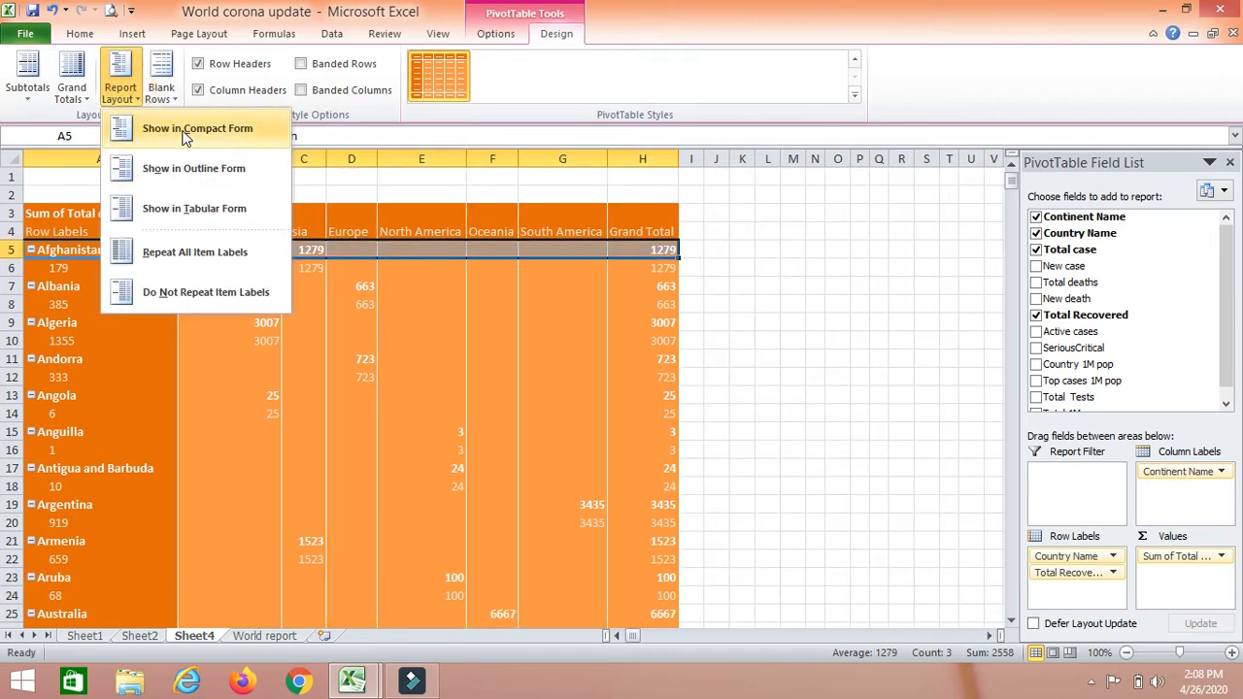
{"action": "left_click", "coordinate": [187, 136]}
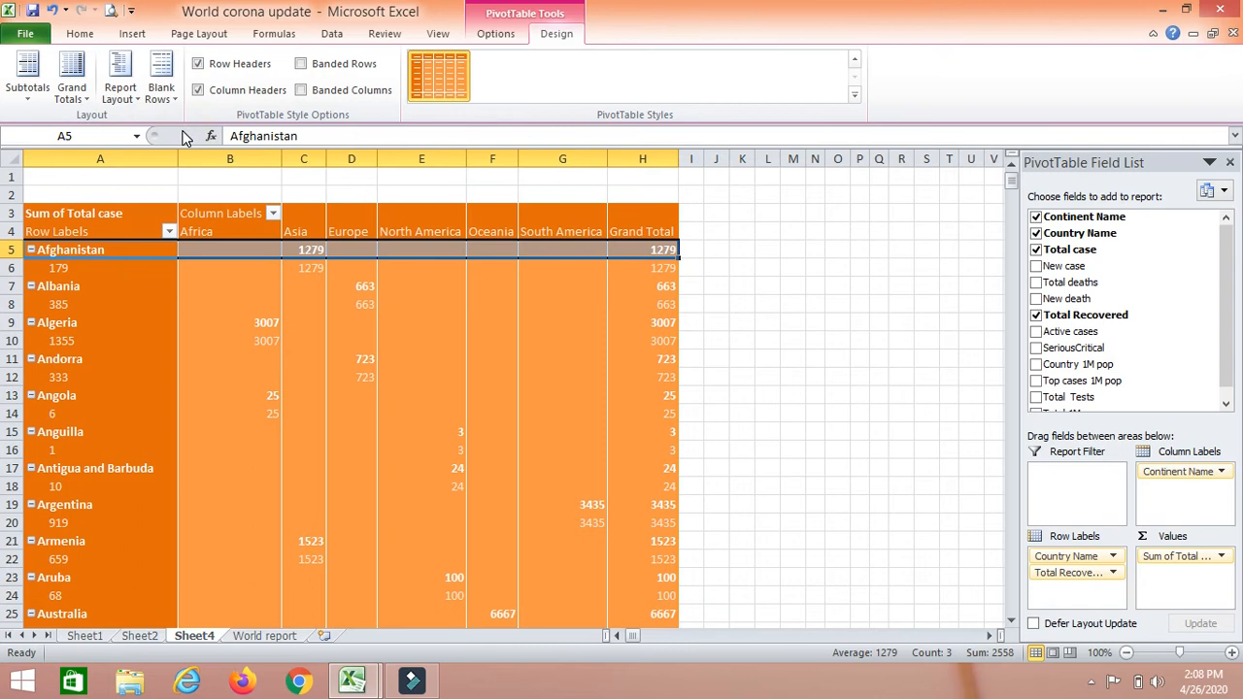
{"action": "left_click", "coordinate": [121, 92]}
{"action": "left_click", "coordinate": [194, 253]}
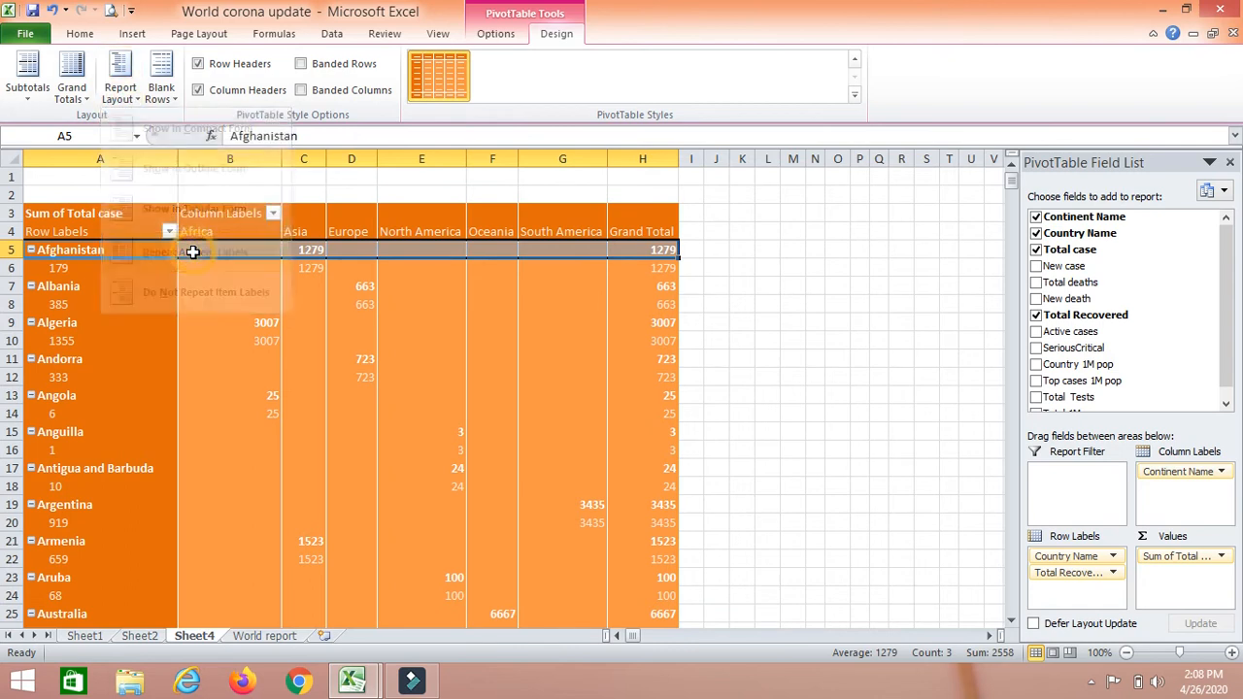
Step: Rearrange the PivotTable fields with Total Recovered as report filter and Continent Name above Country Name in the row labels
{"action": "left_click_drag", "start_coordinate": [1066, 556], "coordinate": [1162, 512]}
{"action": "left_click_drag", "start_coordinate": [1097, 556], "coordinate": [1073, 485]}
{"action": "left_click_drag", "start_coordinate": [1179, 487], "coordinate": [1082, 590]}
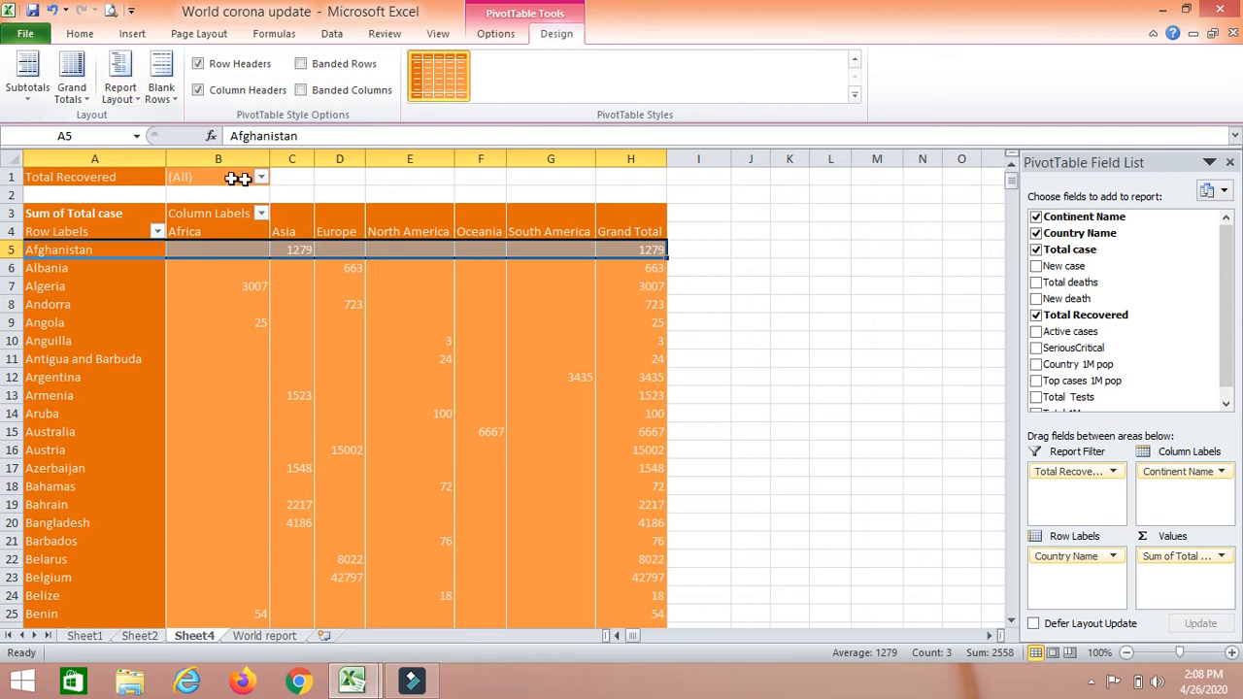
{"action": "left_click_drag", "start_coordinate": [1174, 472], "coordinate": [1070, 596]}
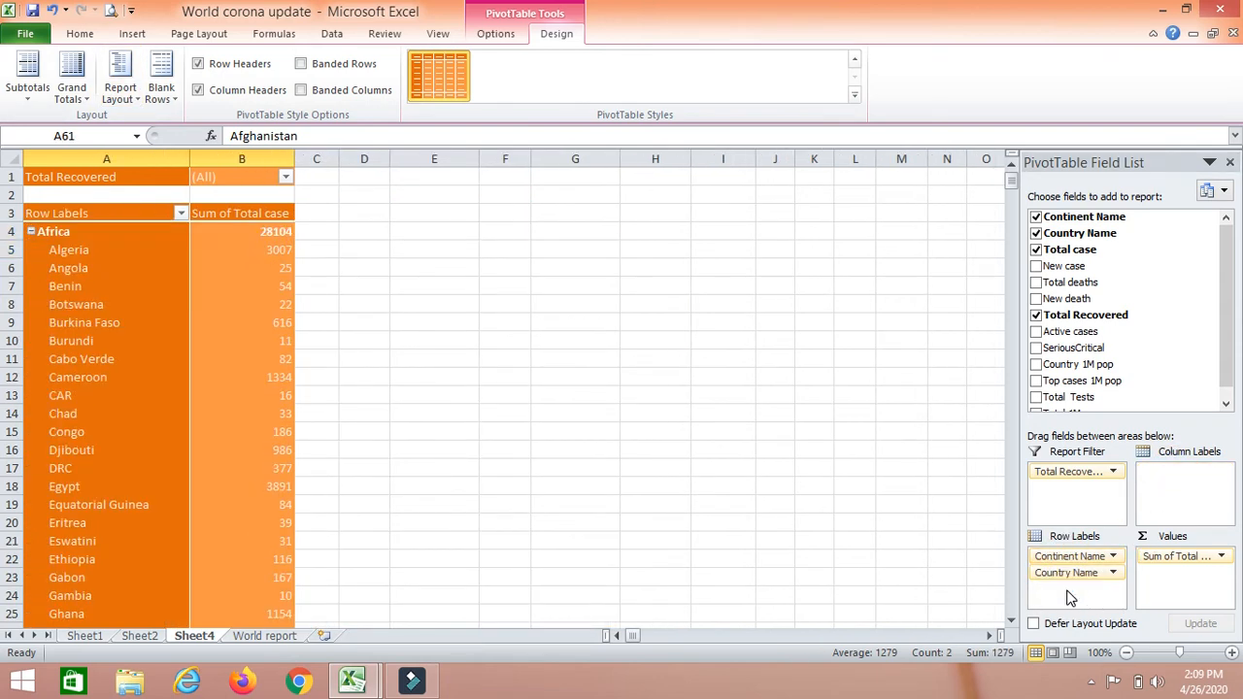
Step: Examine the available subtotal settings, the Africa subtotal and the country rows grouped under the continents
{"action": "mouse_move", "coordinate": [225, 350]}
{"action": "left_click", "coordinate": [500, 33]}
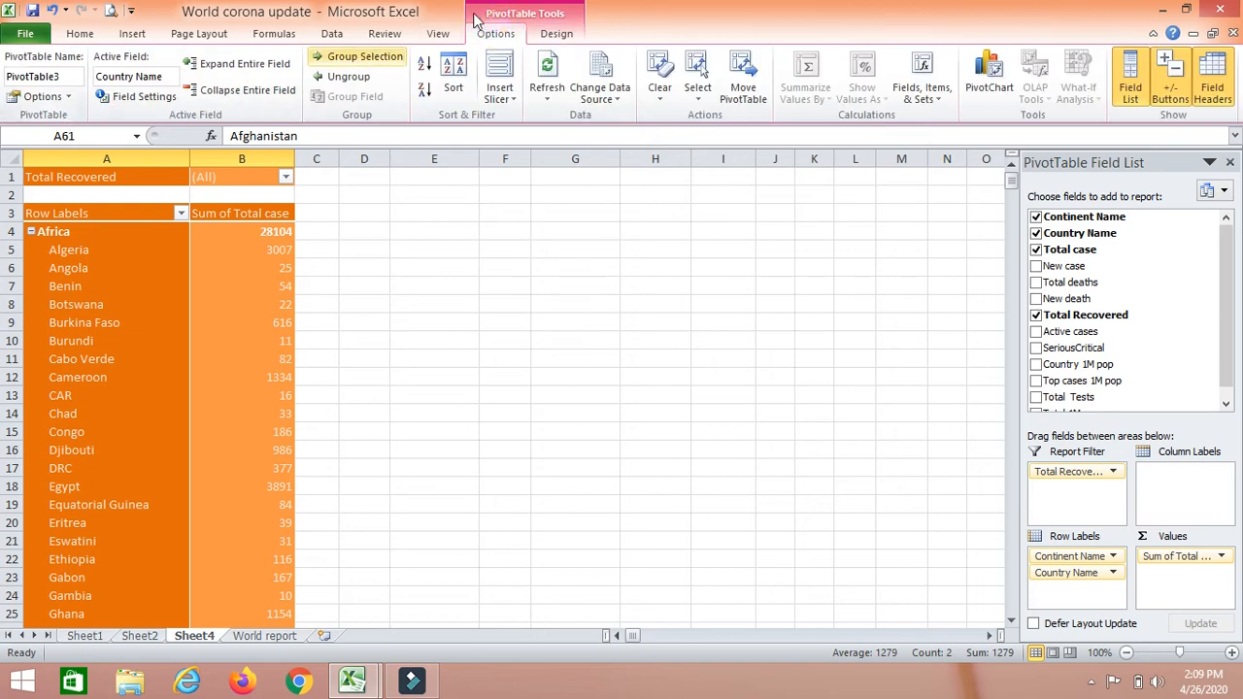
{"action": "left_click", "coordinate": [556, 33]}
{"action": "left_click", "coordinate": [30, 97]}
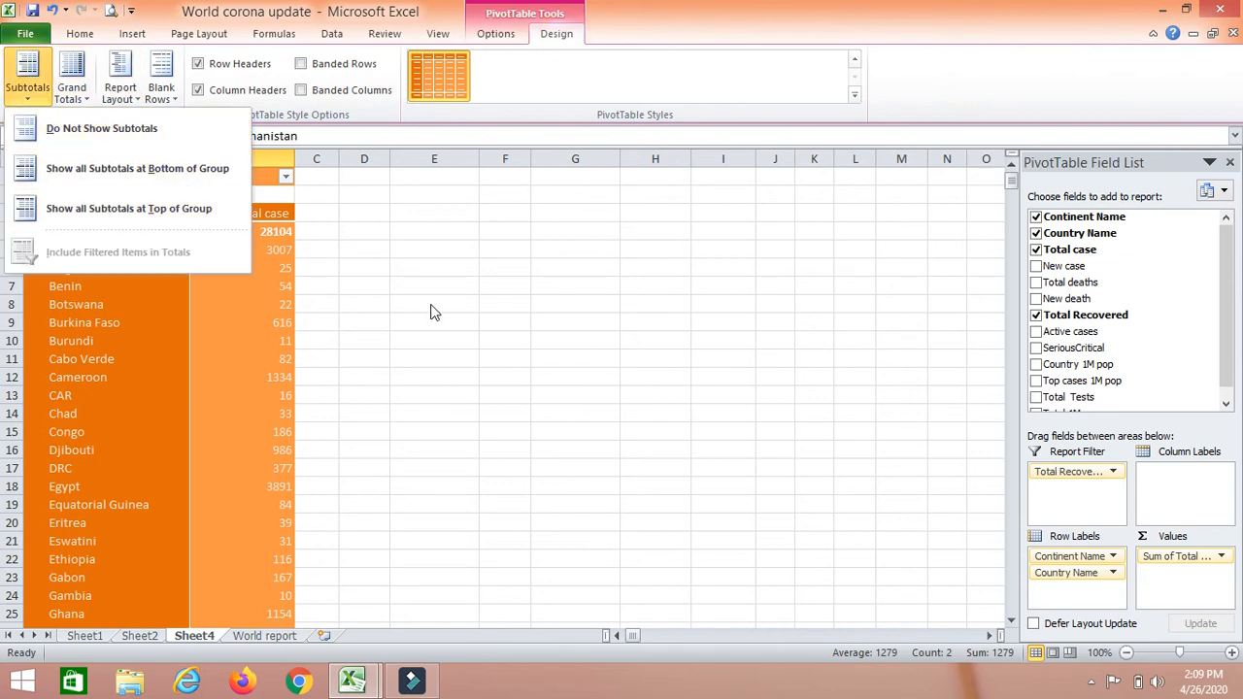
{"action": "left_click", "coordinate": [515, 336]}
{"action": "left_click", "coordinate": [63, 231]}
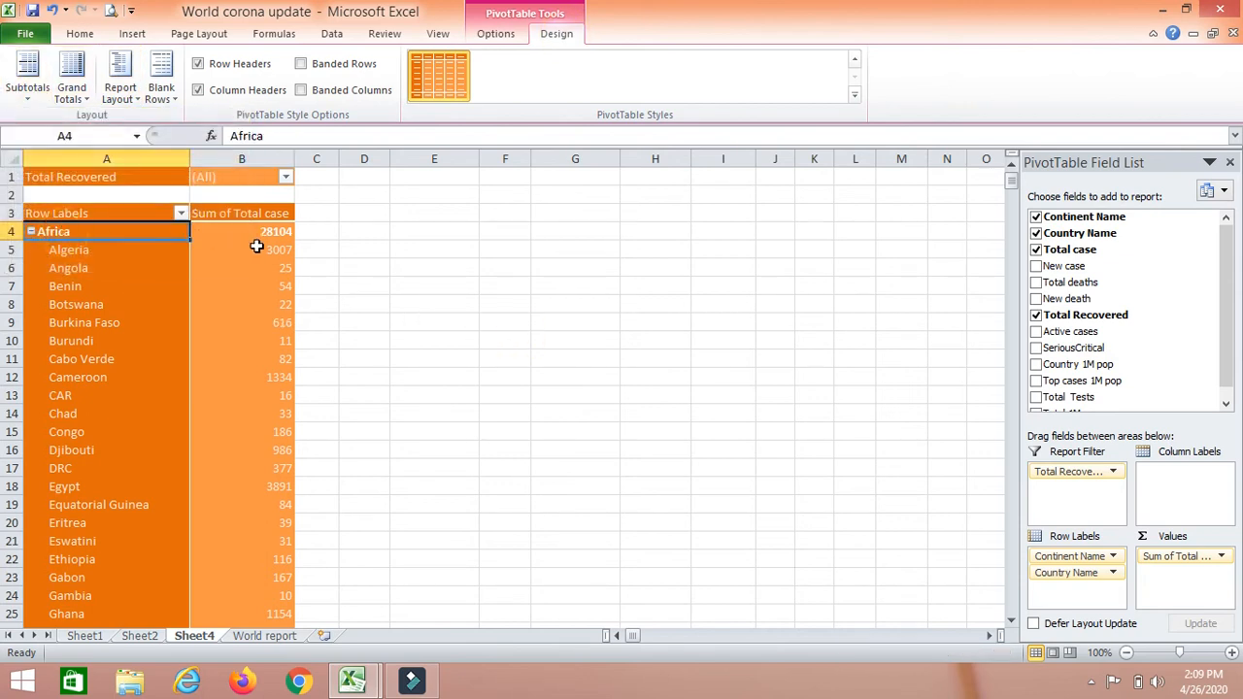
{"action": "key", "text": "shift+Right"}
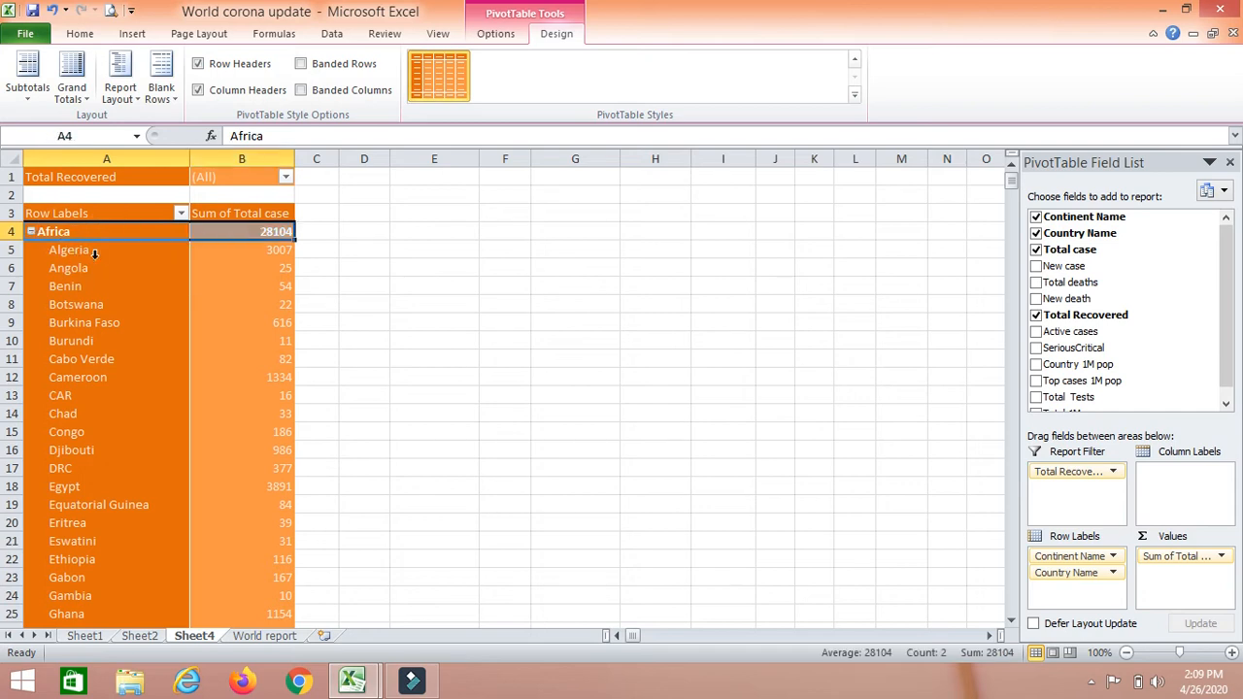
{"action": "left_click_drag", "start_coordinate": [95, 255], "coordinate": [106, 455]}
{"action": "scroll", "coordinate": [112, 446], "scroll_direction": "up", "scroll_amount": 18}
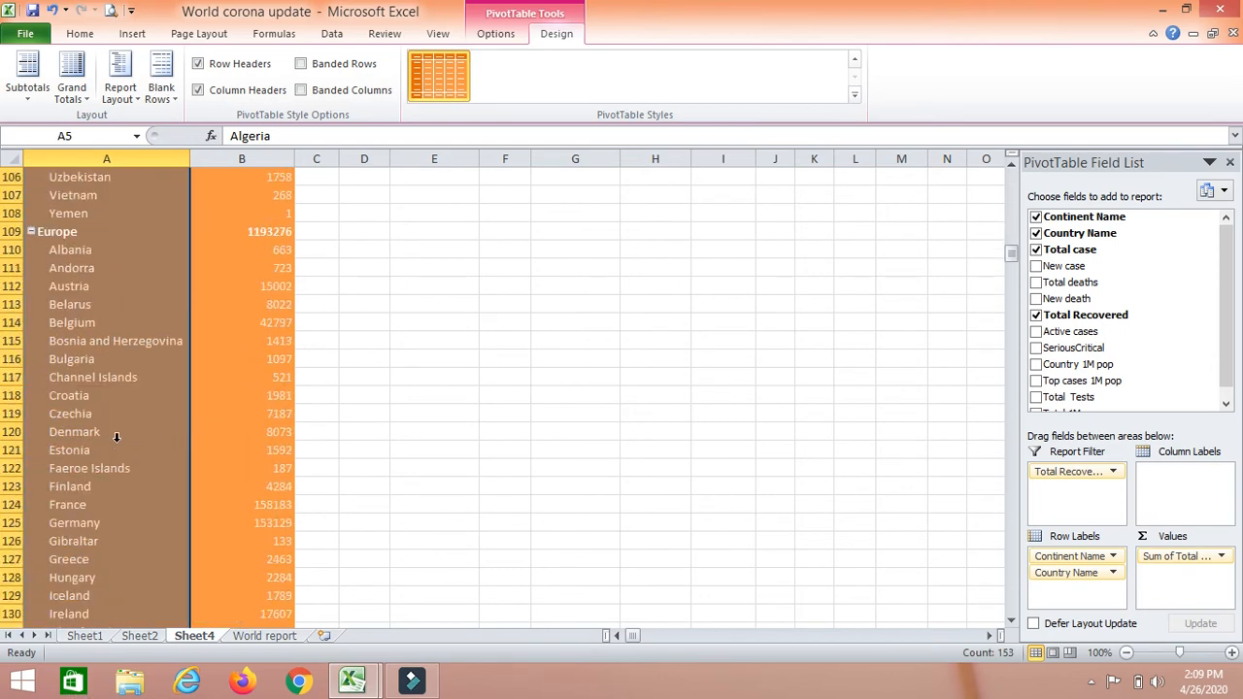
{"action": "left_click_drag", "start_coordinate": [68, 549], "coordinate": [70, 231]}
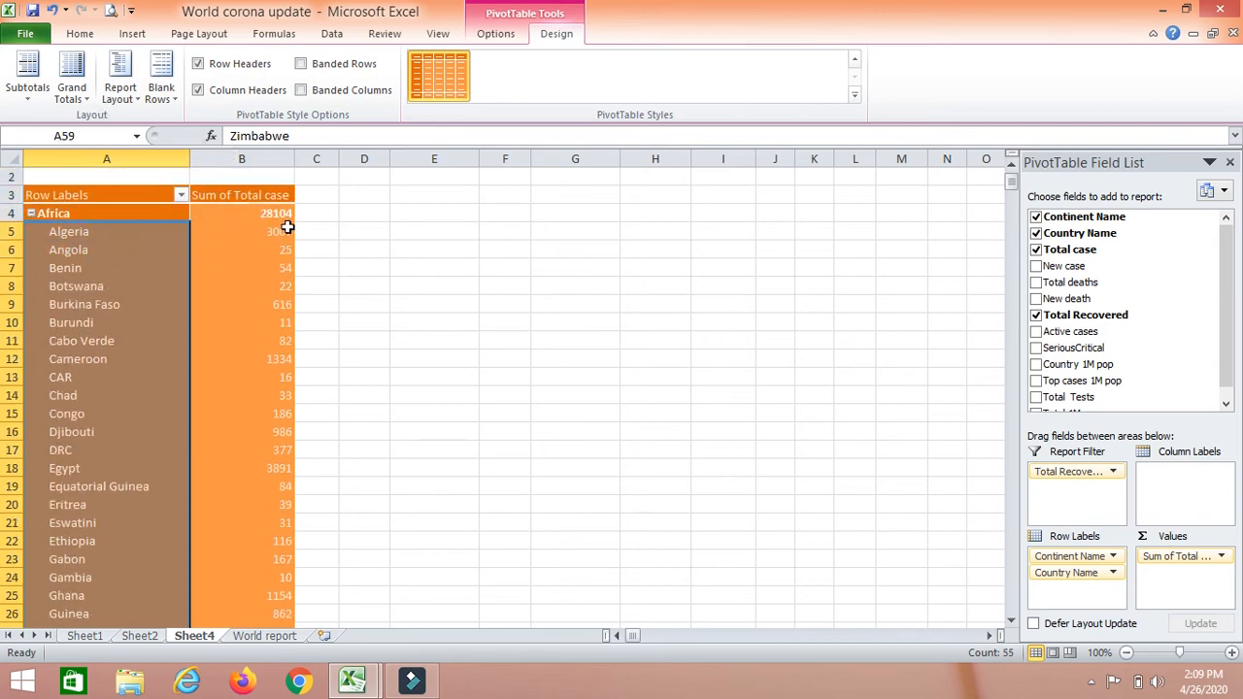
{"action": "mouse_move", "coordinate": [255, 216]}
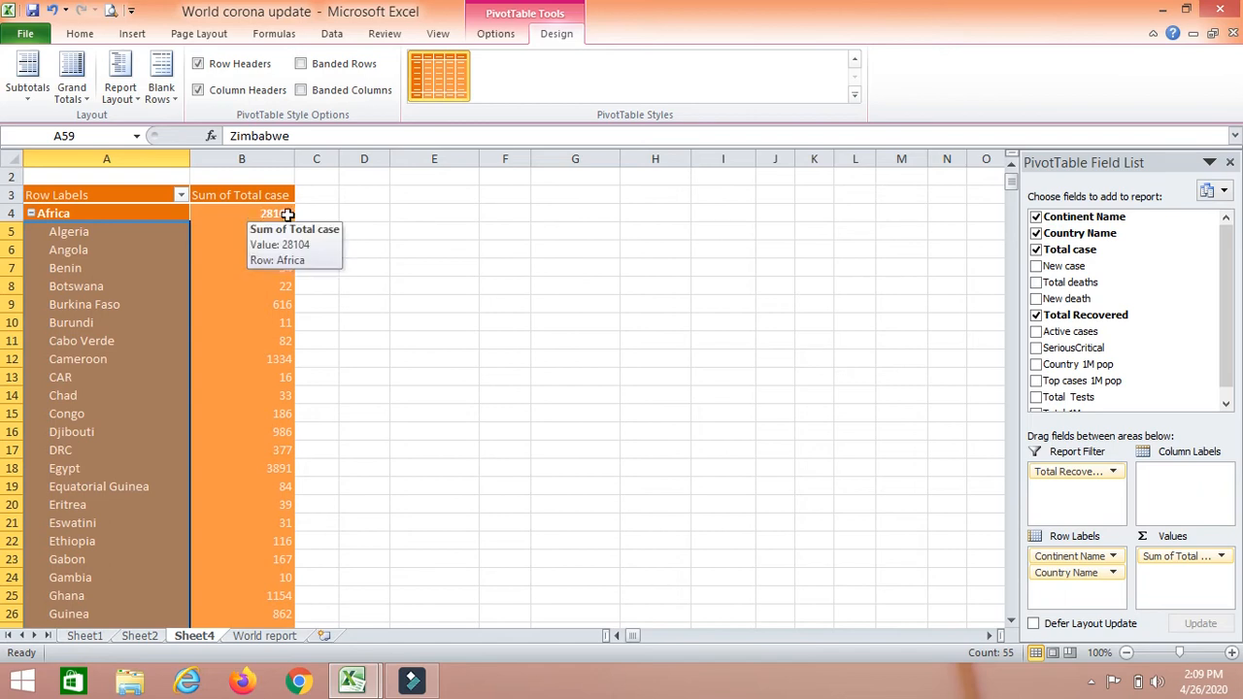
{"action": "left_click", "coordinate": [286, 213]}
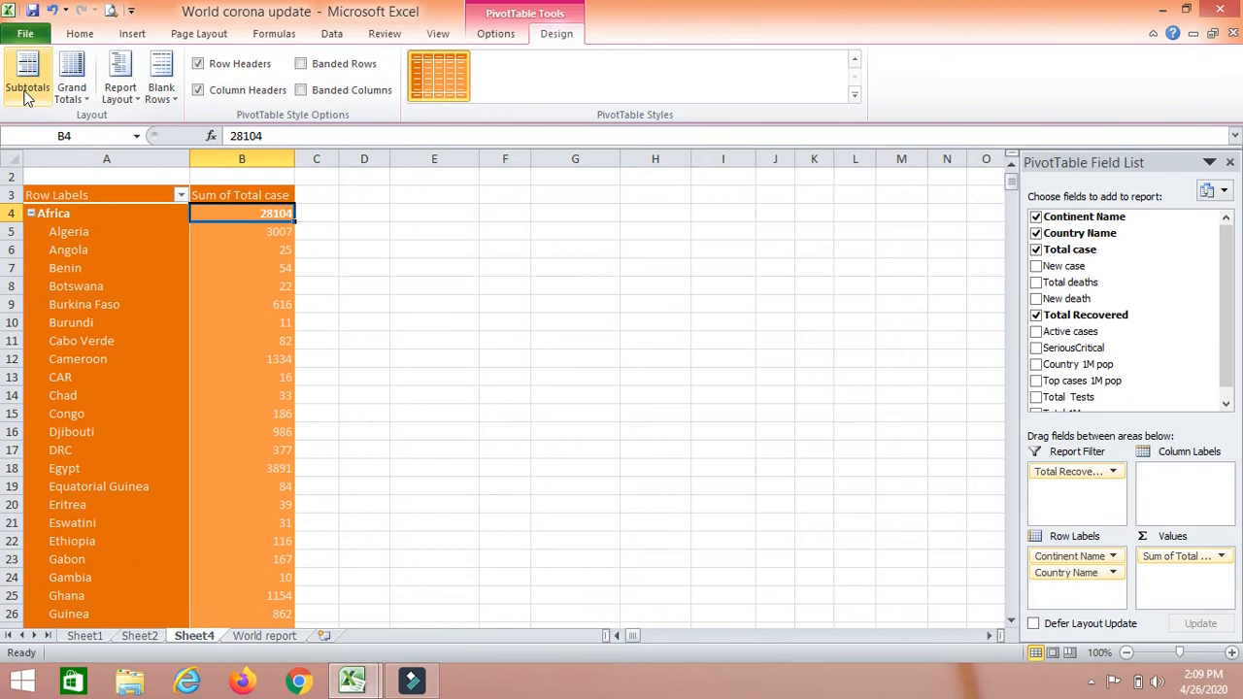
Step: Apply subtotals at the top of each group and switch the PivotTable to show no subtotals
{"action": "left_click", "coordinate": [27, 77]}
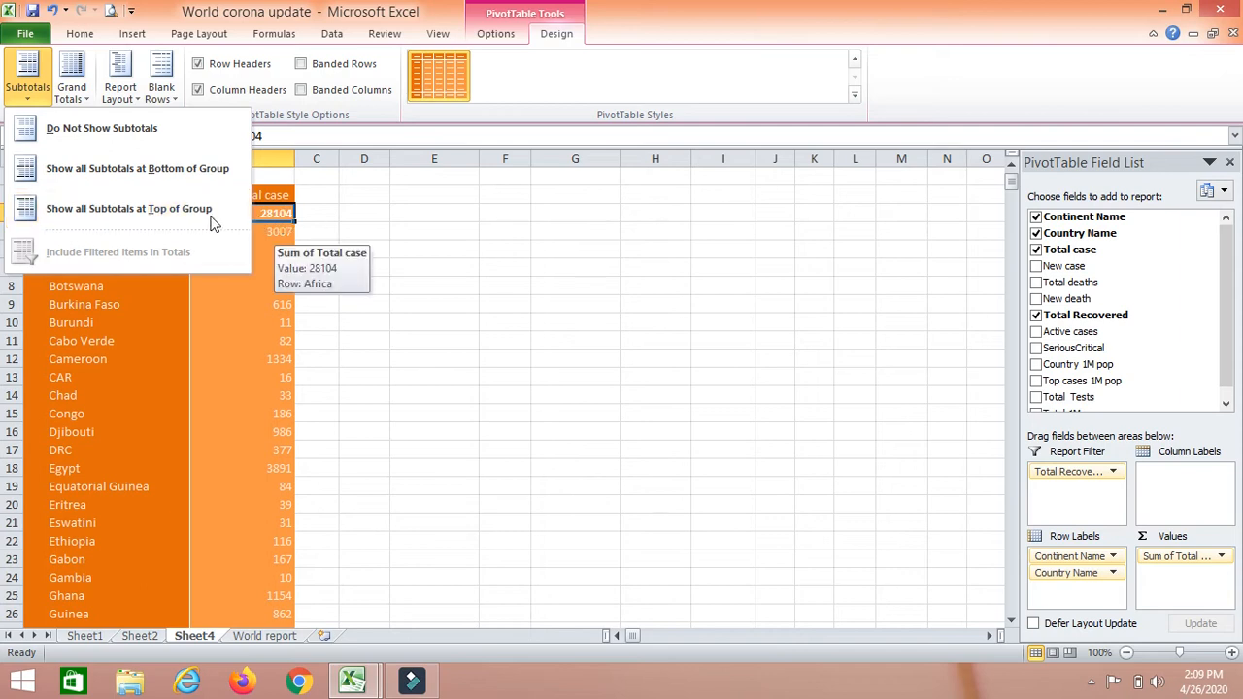
{"action": "left_click", "coordinate": [138, 210]}
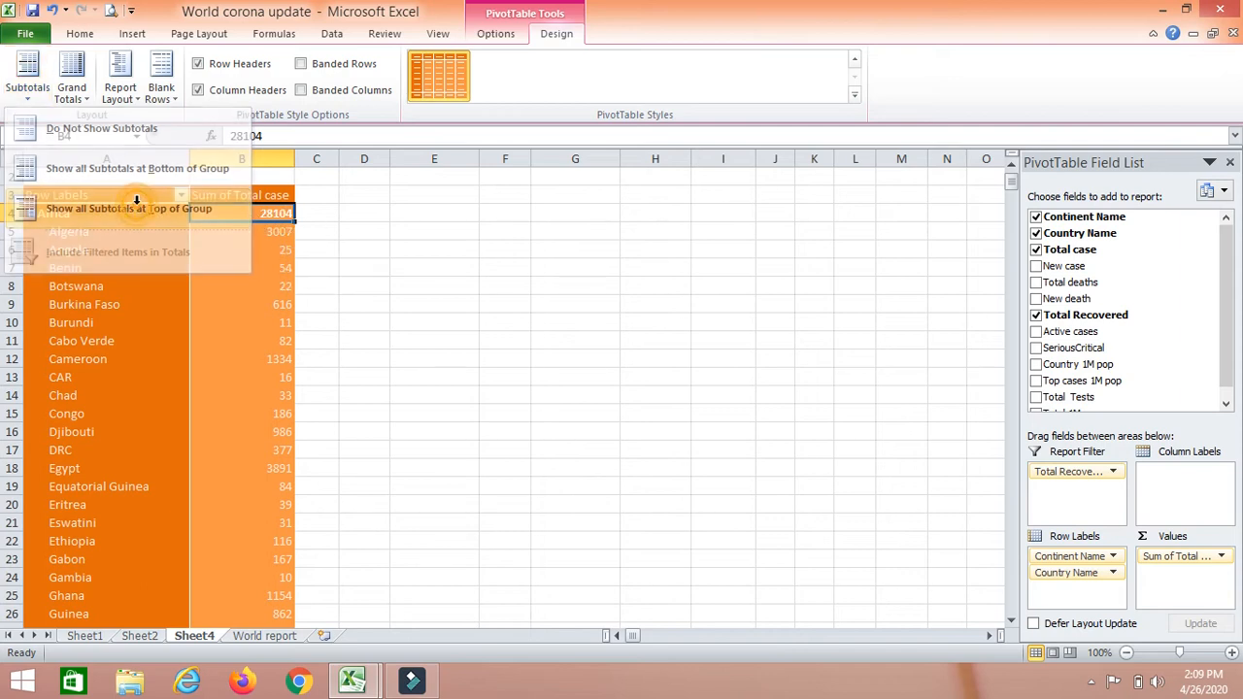
{"action": "left_click", "coordinate": [29, 89]}
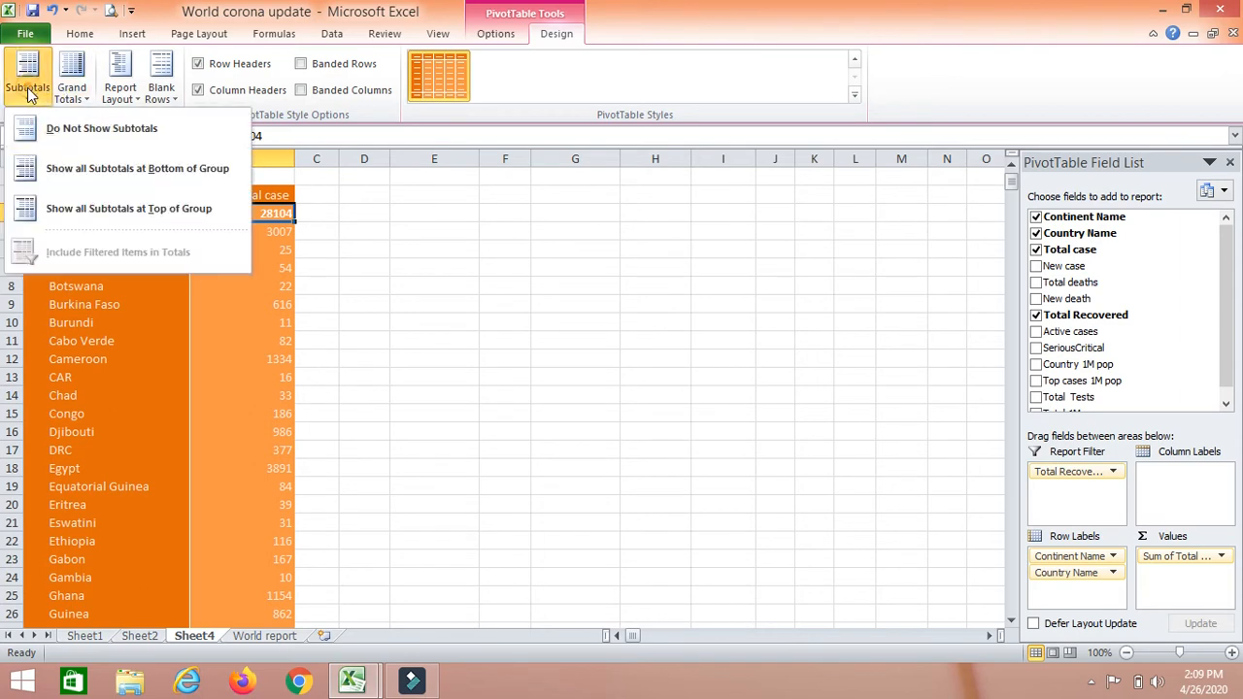
{"action": "left_click", "coordinate": [107, 138]}
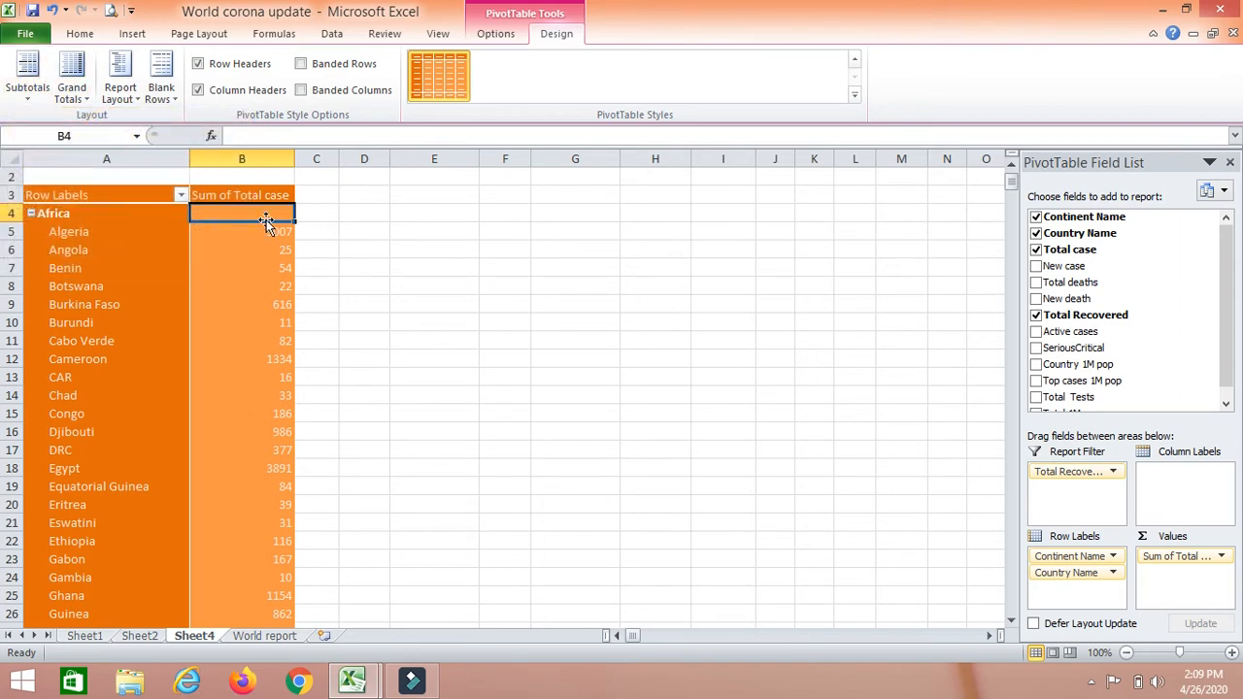
{"action": "left_click", "coordinate": [26, 87]}
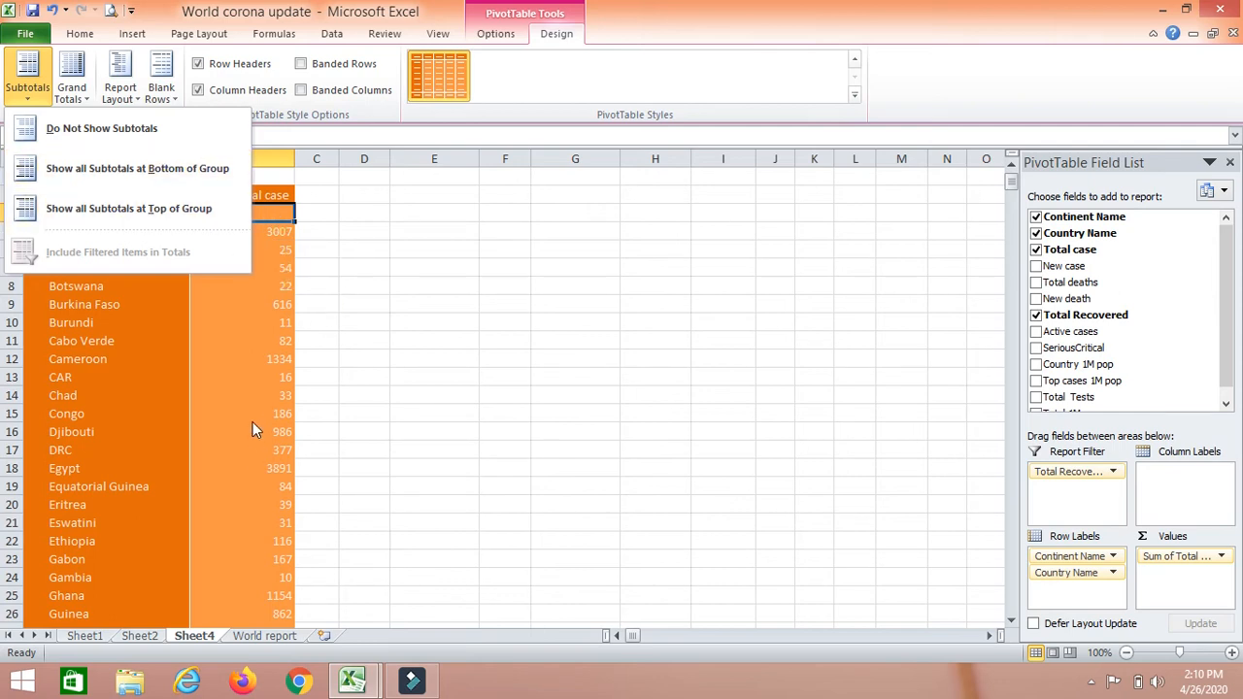
{"action": "left_click", "coordinate": [258, 344]}
{"action": "scroll", "coordinate": [262, 346], "scroll_direction": "down", "scroll_amount": 17}
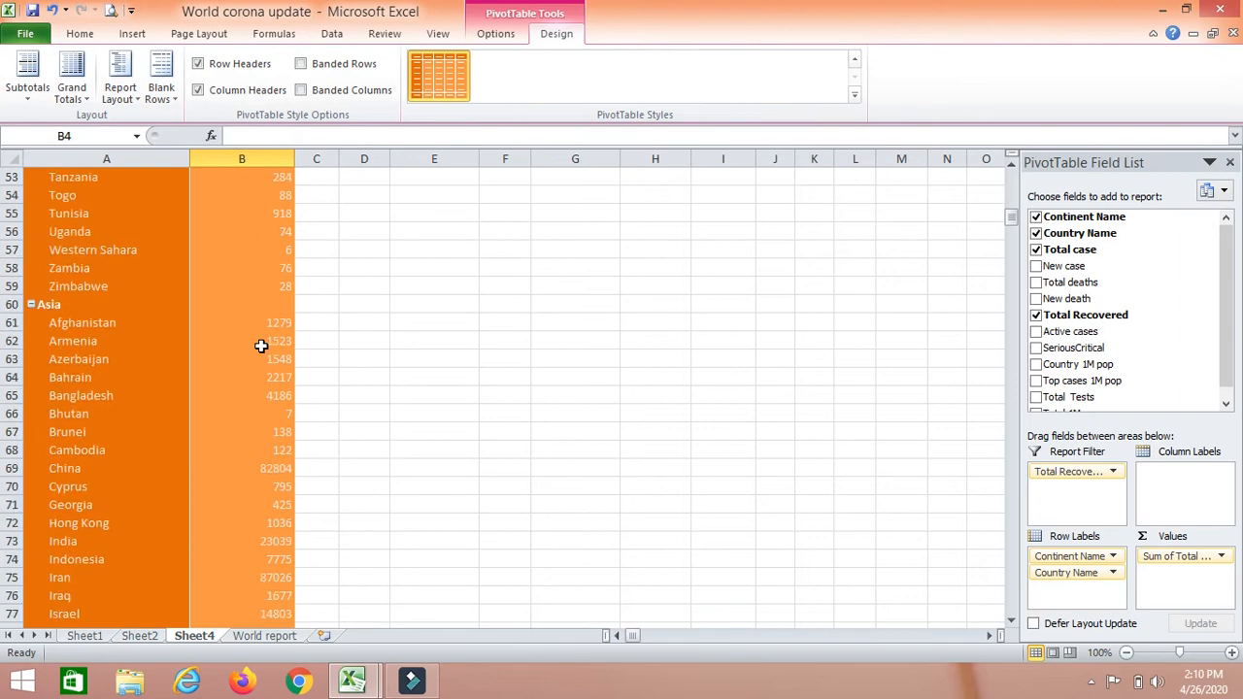
Step: Show all subtotals at the bottom of each group, and hide the subtotals again
{"action": "left_click", "coordinate": [29, 93]}
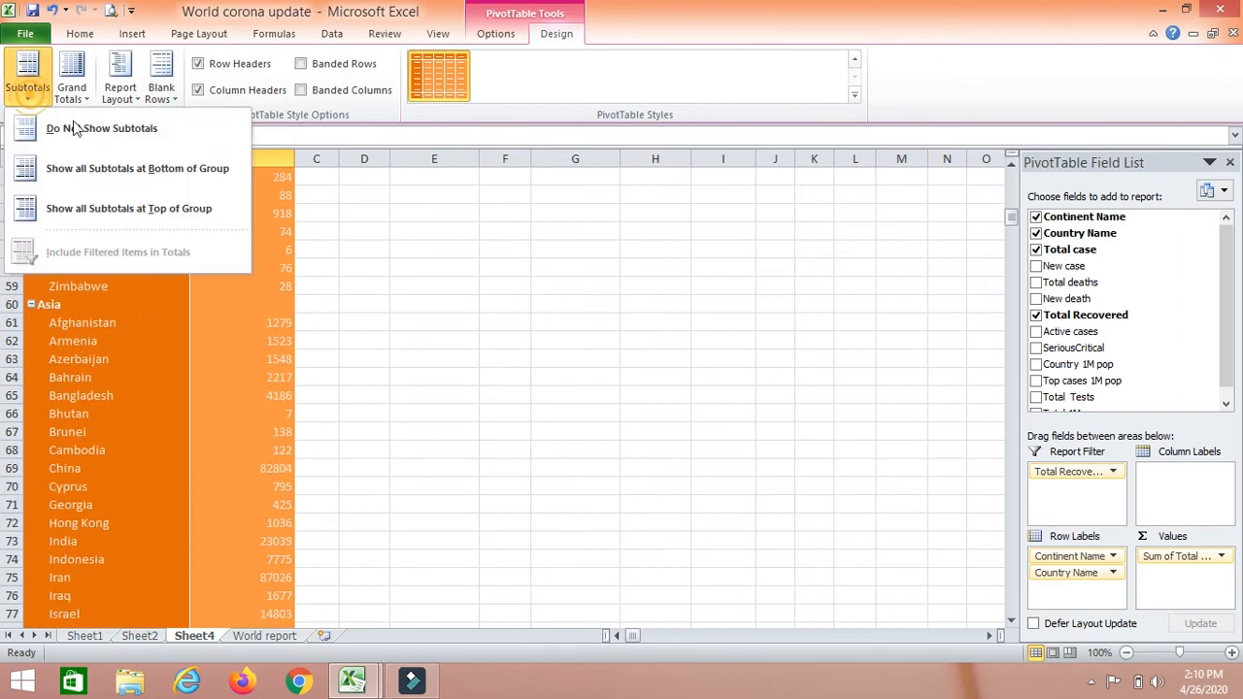
{"action": "left_click", "coordinate": [107, 171]}
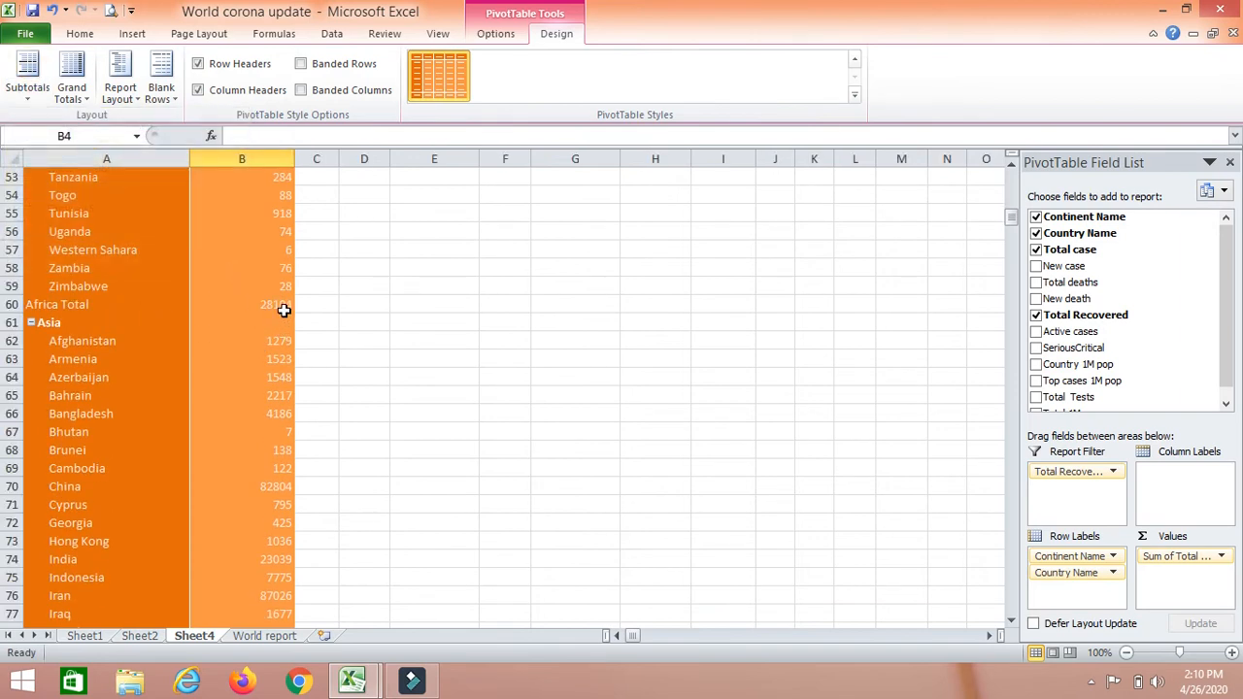
{"action": "scroll", "coordinate": [174, 292], "scroll_direction": "up", "scroll_amount": 17}
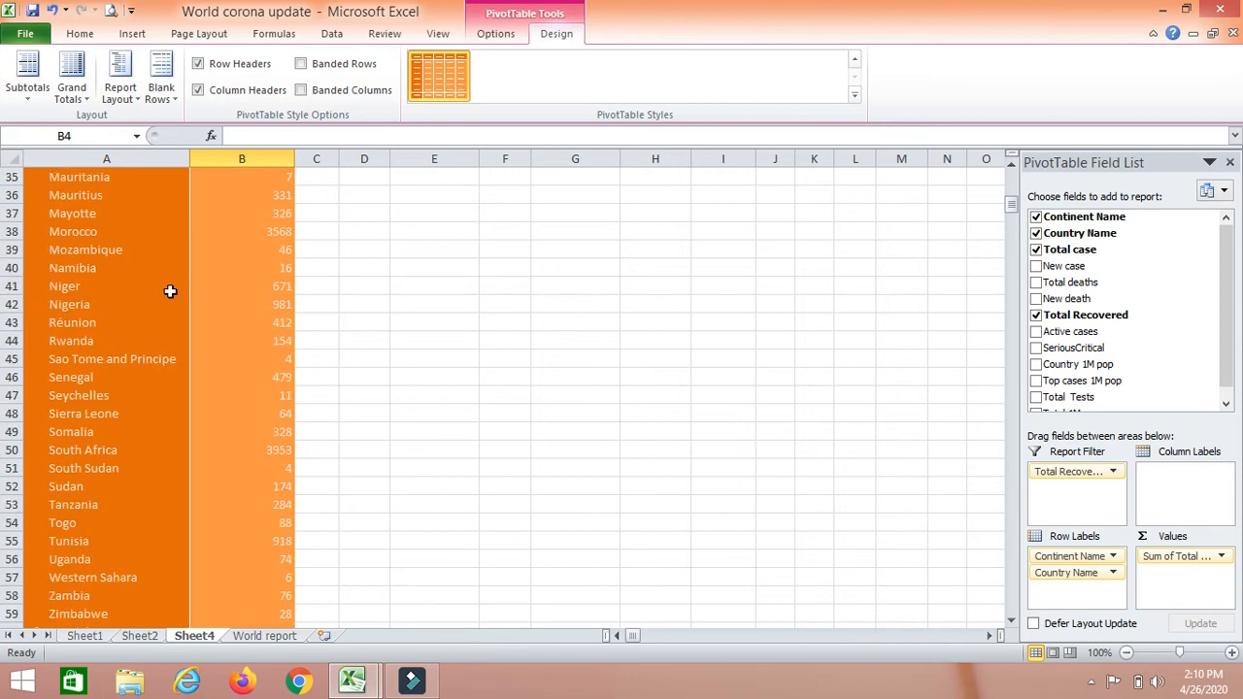
{"action": "left_click", "coordinate": [28, 93]}
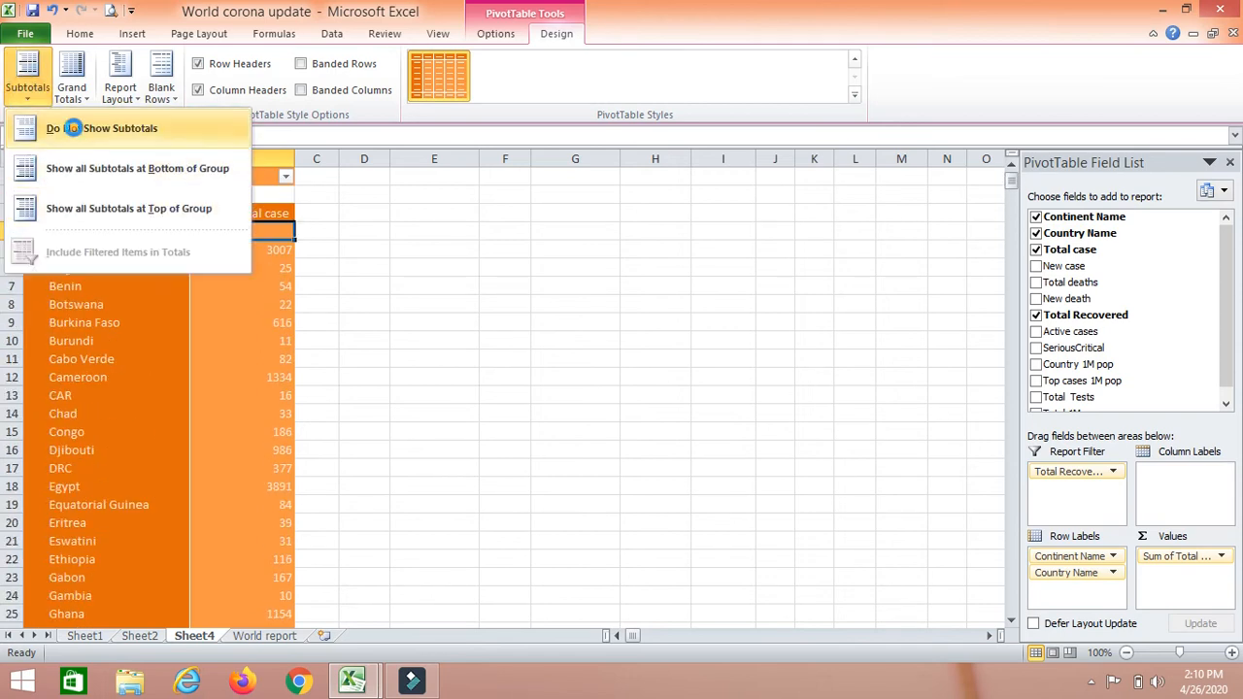
{"action": "left_click", "coordinate": [86, 129]}
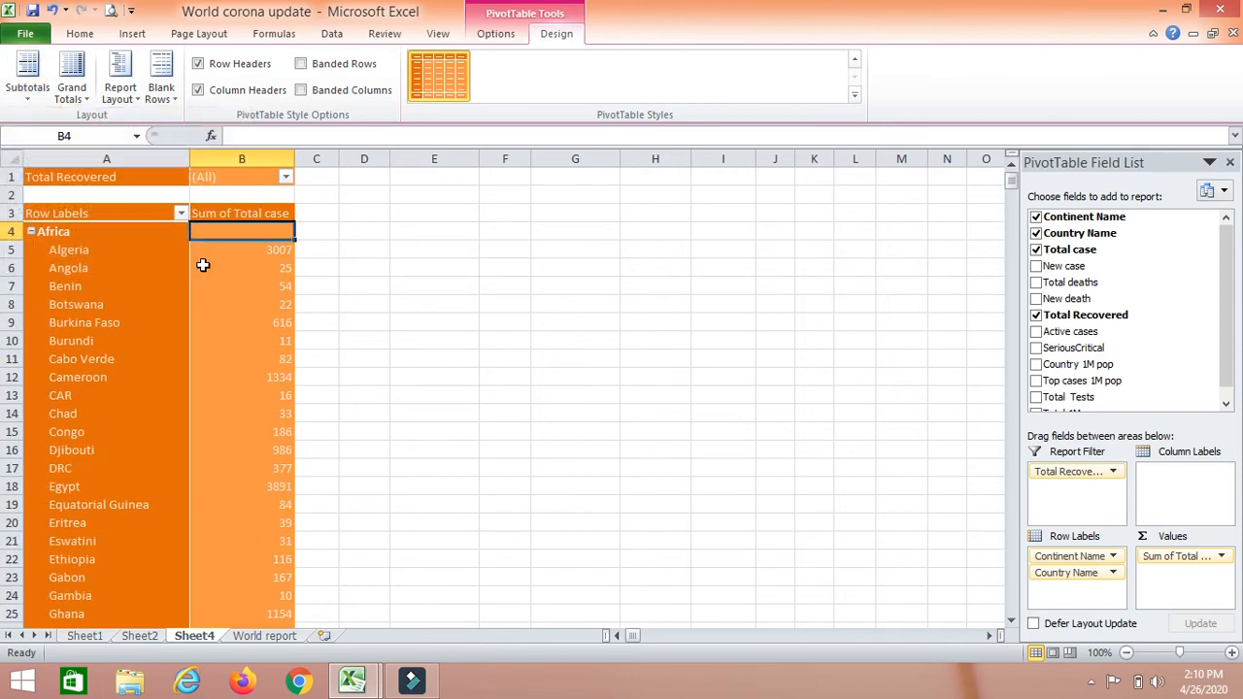
Step: Turn off the PivotTable's grand totals for rows and columns
{"action": "left_click", "coordinate": [88, 100]}
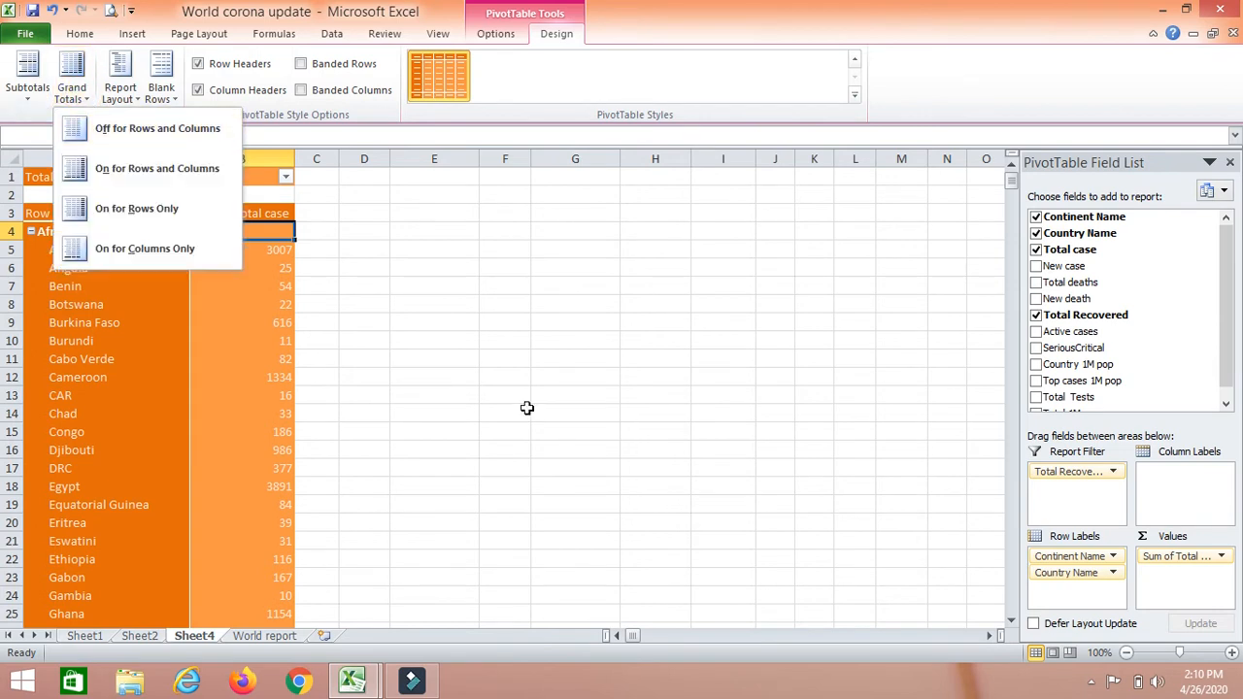
{"action": "scroll", "coordinate": [500, 355], "scroll_direction": "down", "scroll_amount": 7}
{"action": "left_click_drag", "start_coordinate": [1011, 200], "coordinate": [985, 337]}
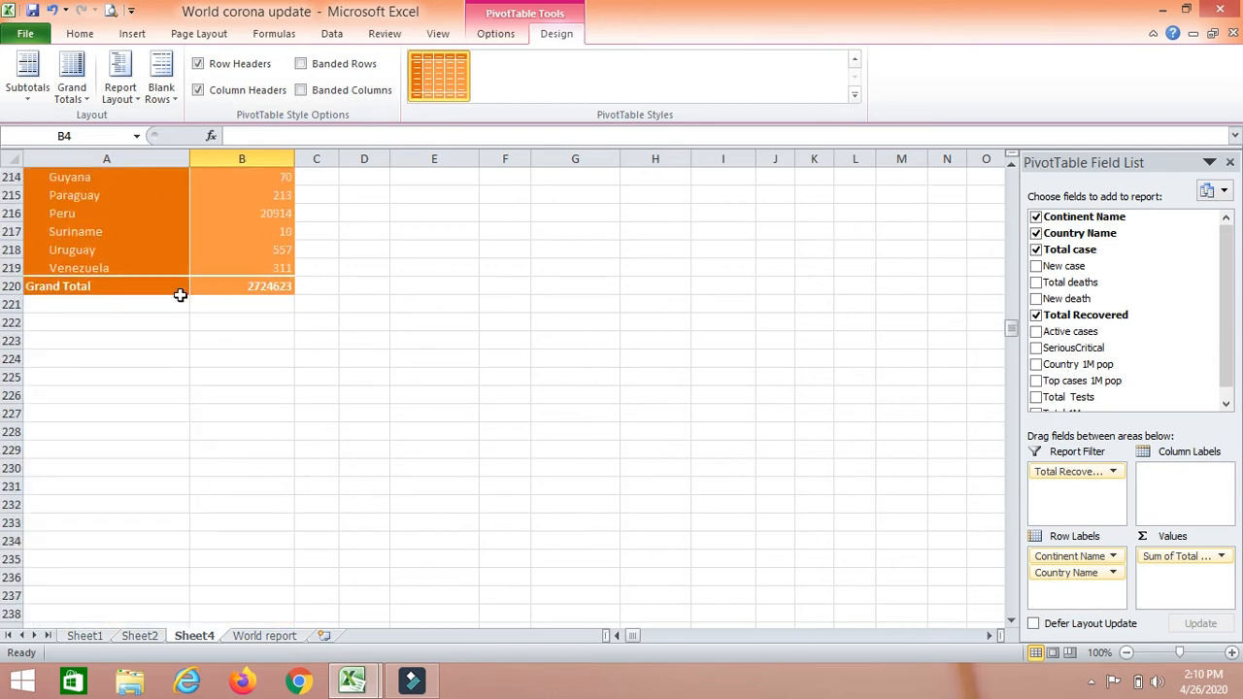
{"action": "left_click", "coordinate": [84, 110]}
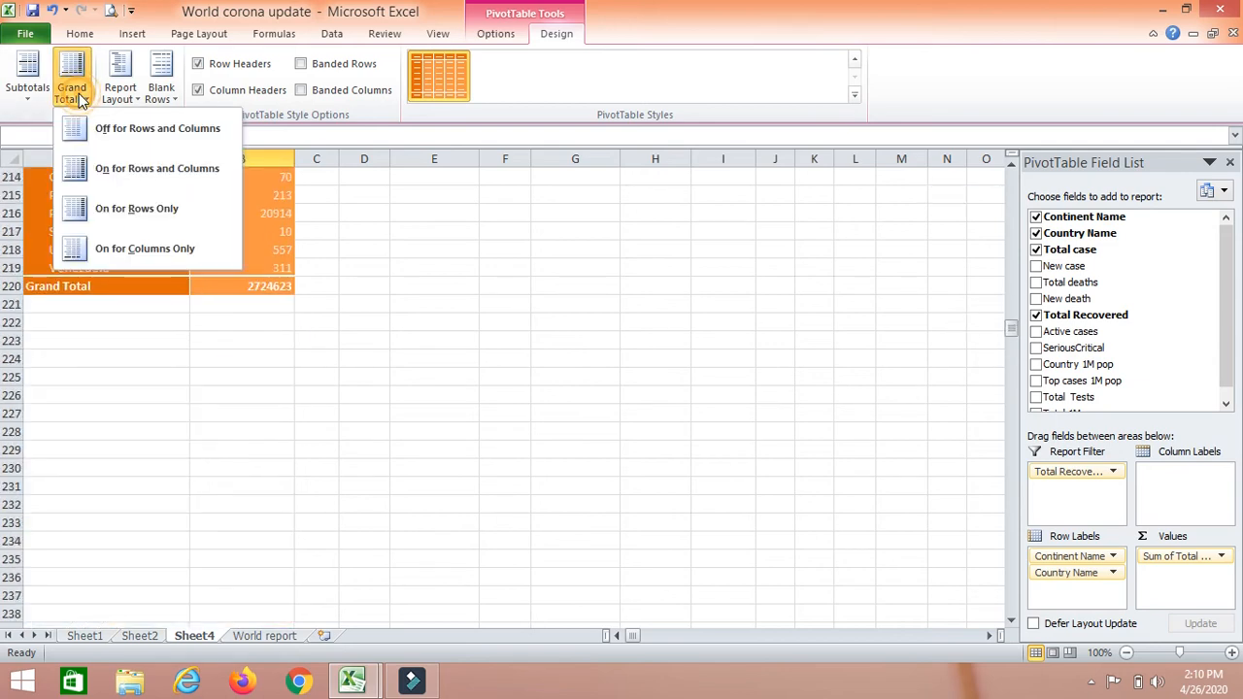
{"action": "left_click", "coordinate": [149, 131]}
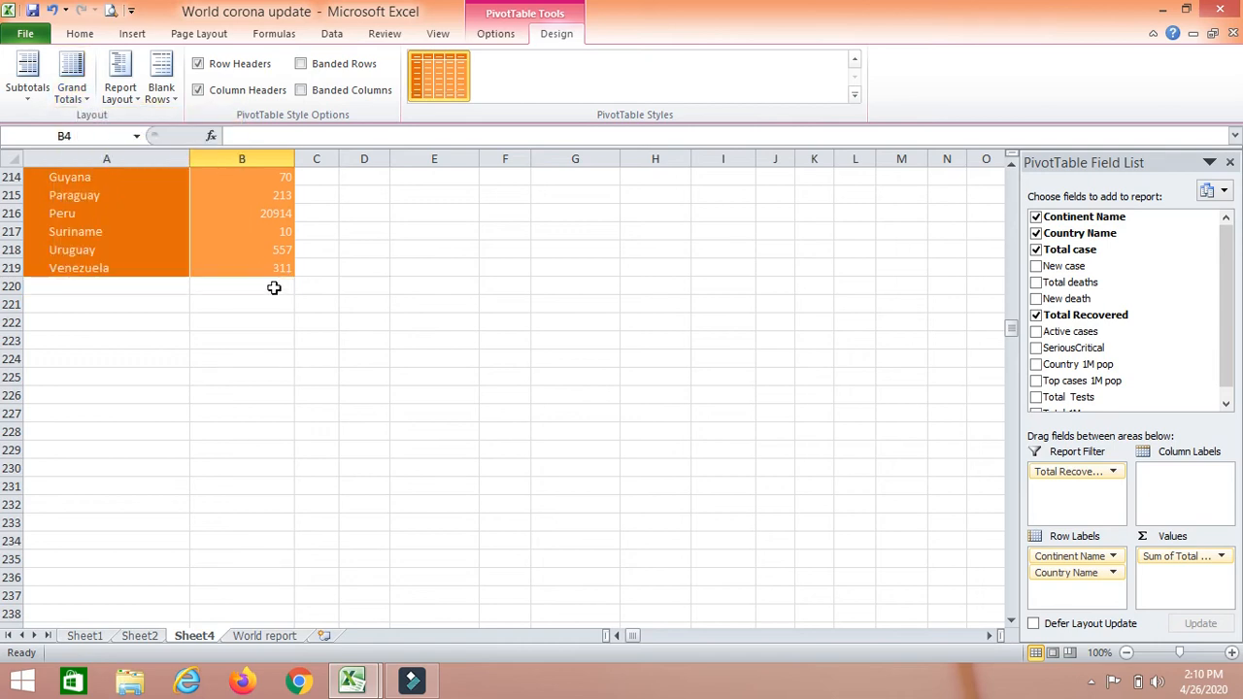
{"action": "left_click", "coordinate": [274, 287]}
{"action": "left_click", "coordinate": [267, 250]}
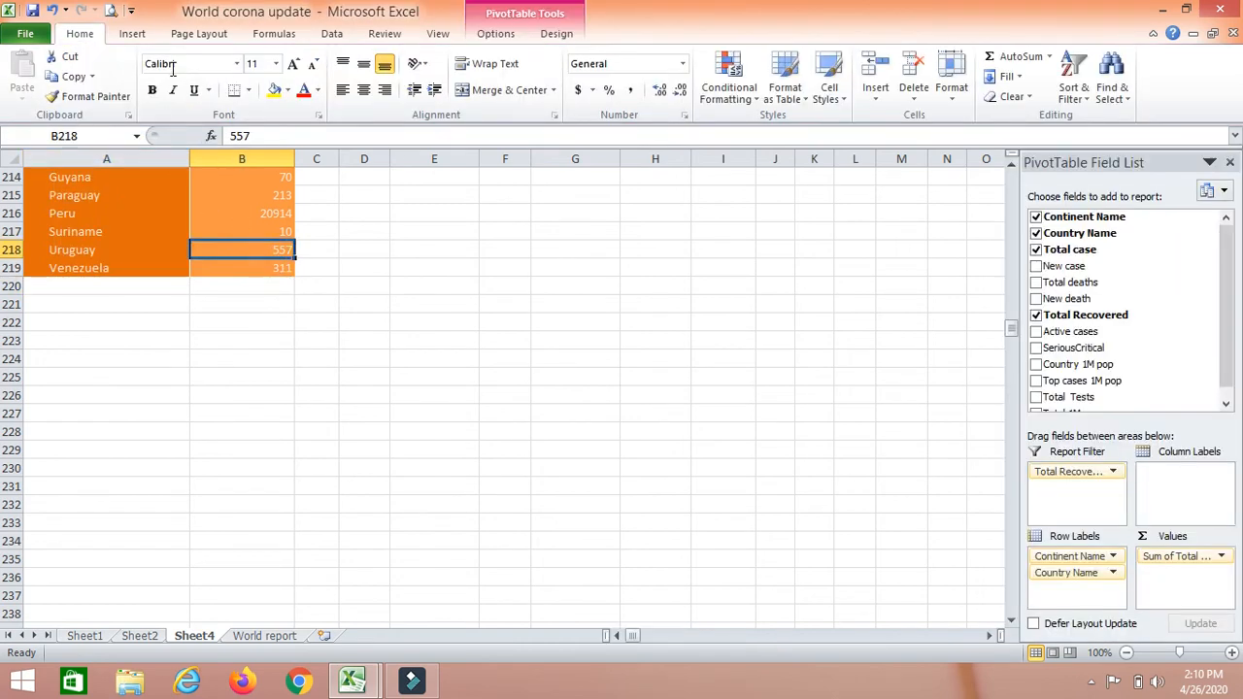
Step: Turn the grand totals on for rows and columns, and switch them off again
{"action": "left_click", "coordinate": [558, 33]}
{"action": "left_click", "coordinate": [71, 92]}
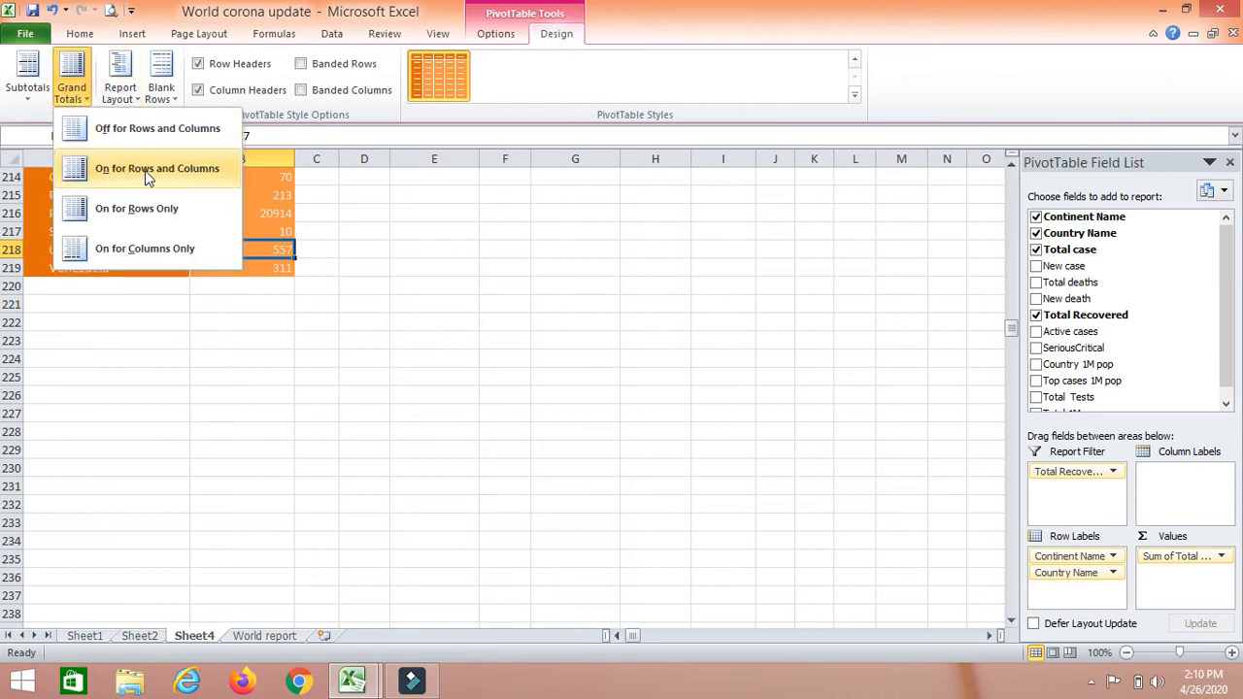
{"action": "left_click", "coordinate": [184, 169]}
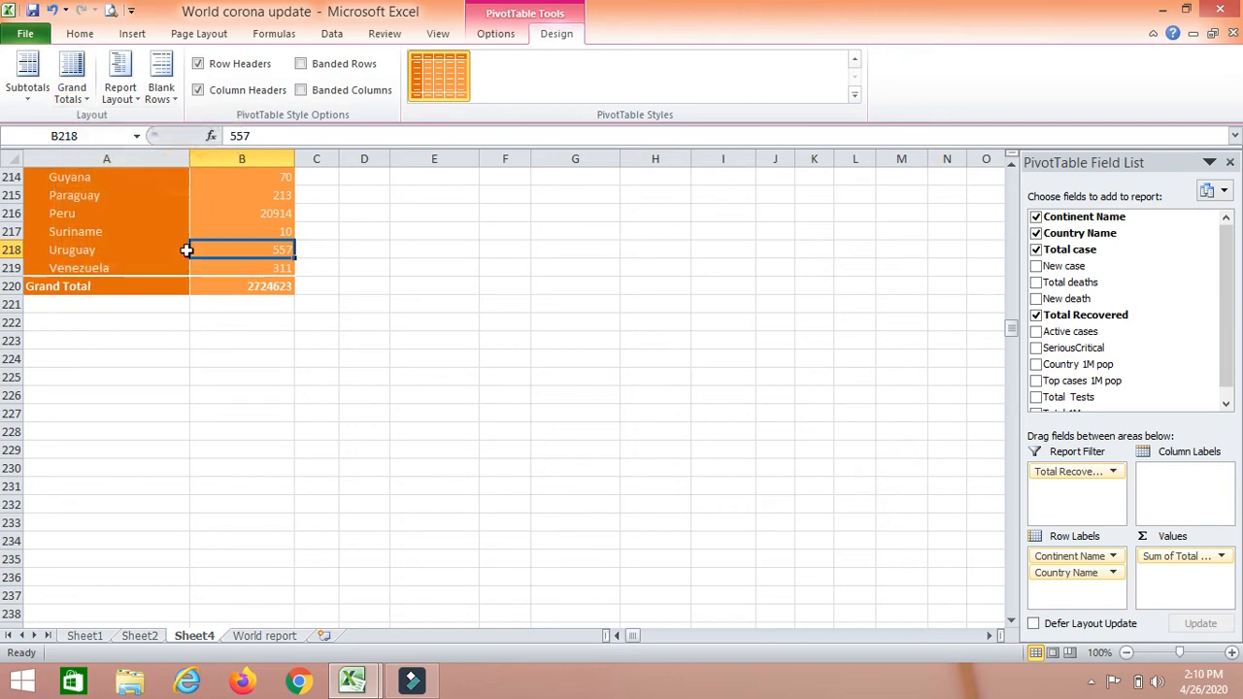
{"action": "left_click", "coordinate": [85, 97]}
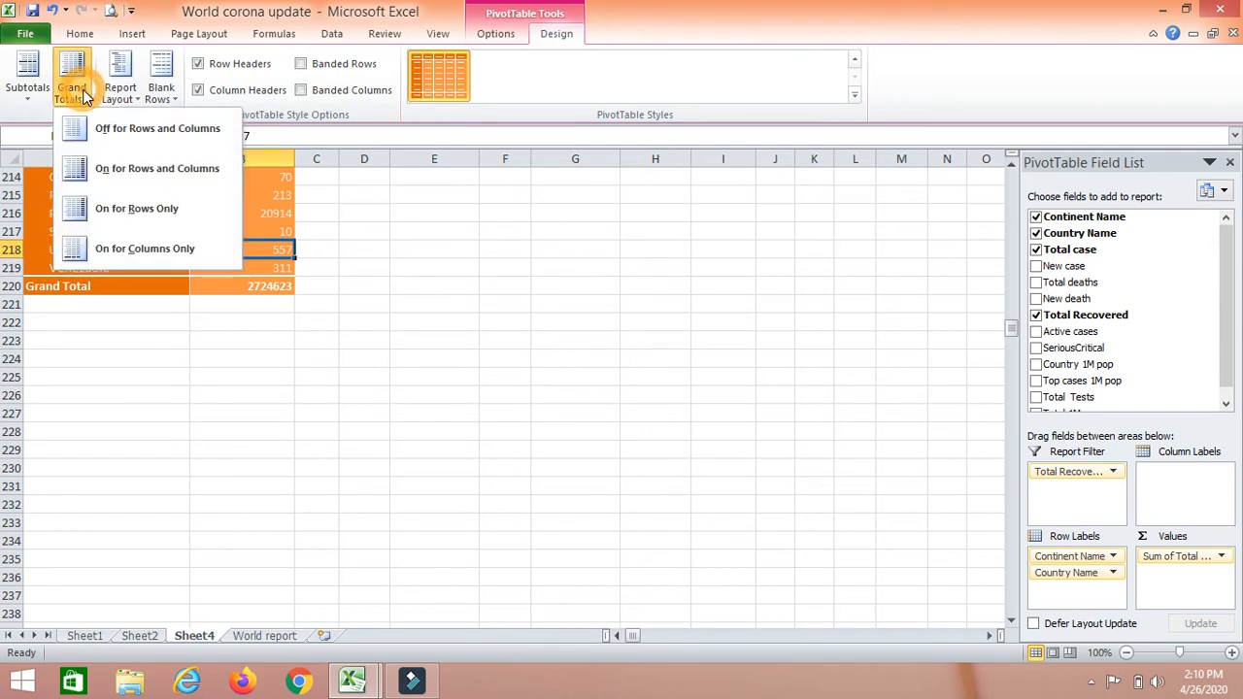
{"action": "left_click", "coordinate": [155, 130]}
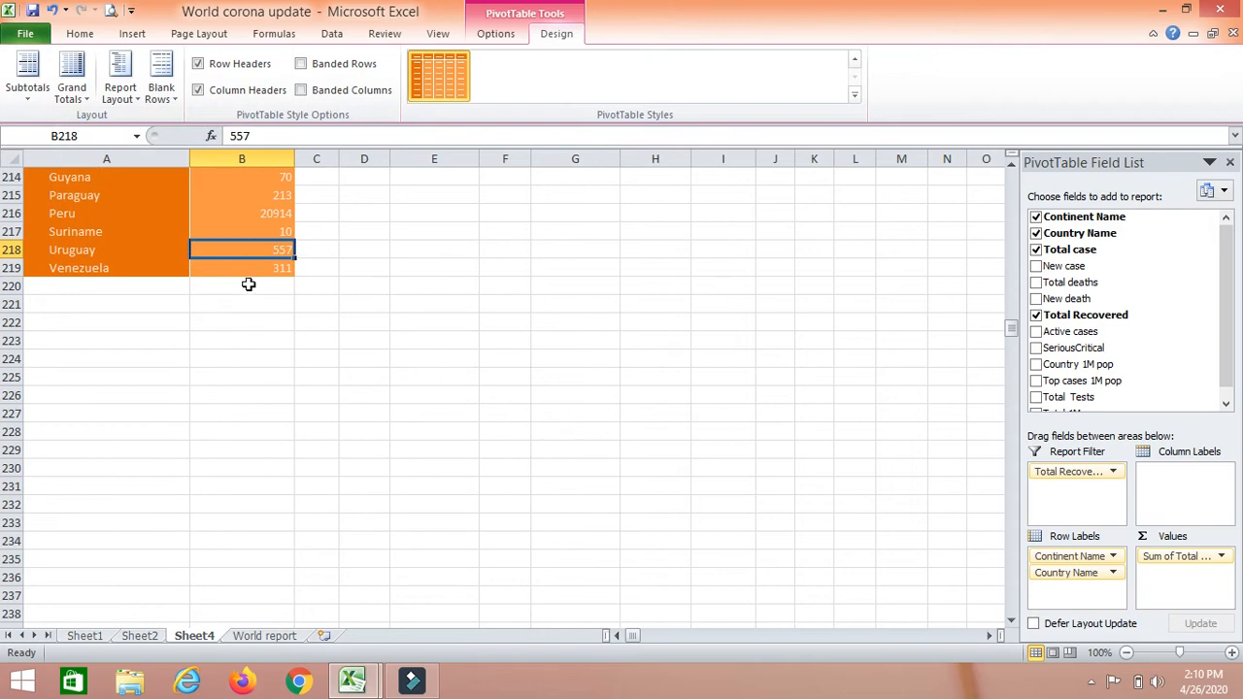
Step: View the report layout choices for the PivotTable without applying one, and return to its first rows
{"action": "left_click", "coordinate": [385, 362]}
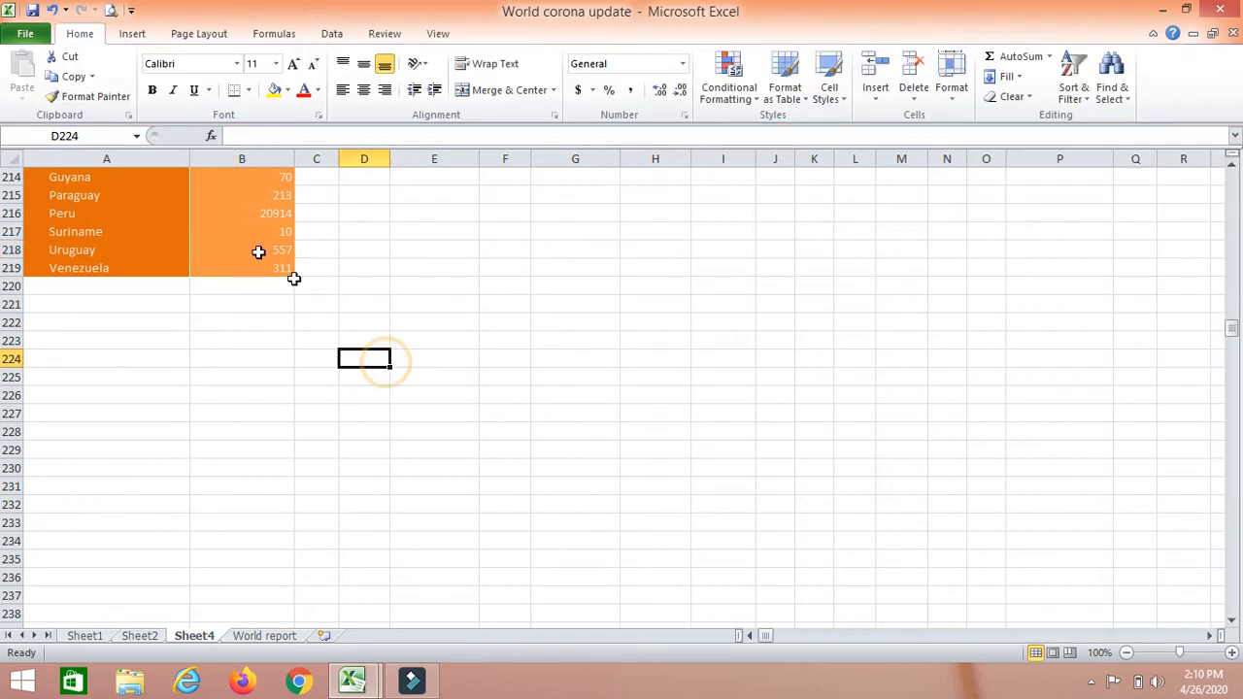
{"action": "left_click", "coordinate": [180, 216]}
{"action": "scroll", "coordinate": [246, 268], "scroll_direction": "up", "scroll_amount": 5}
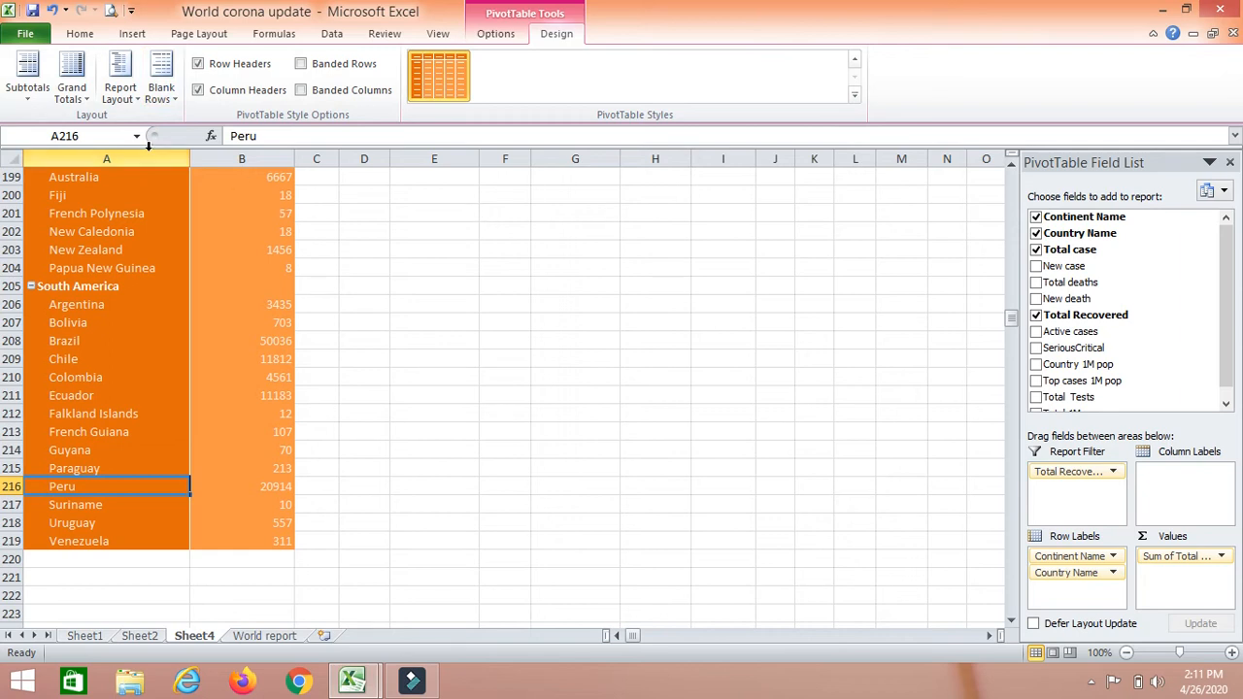
{"action": "left_click", "coordinate": [128, 98]}
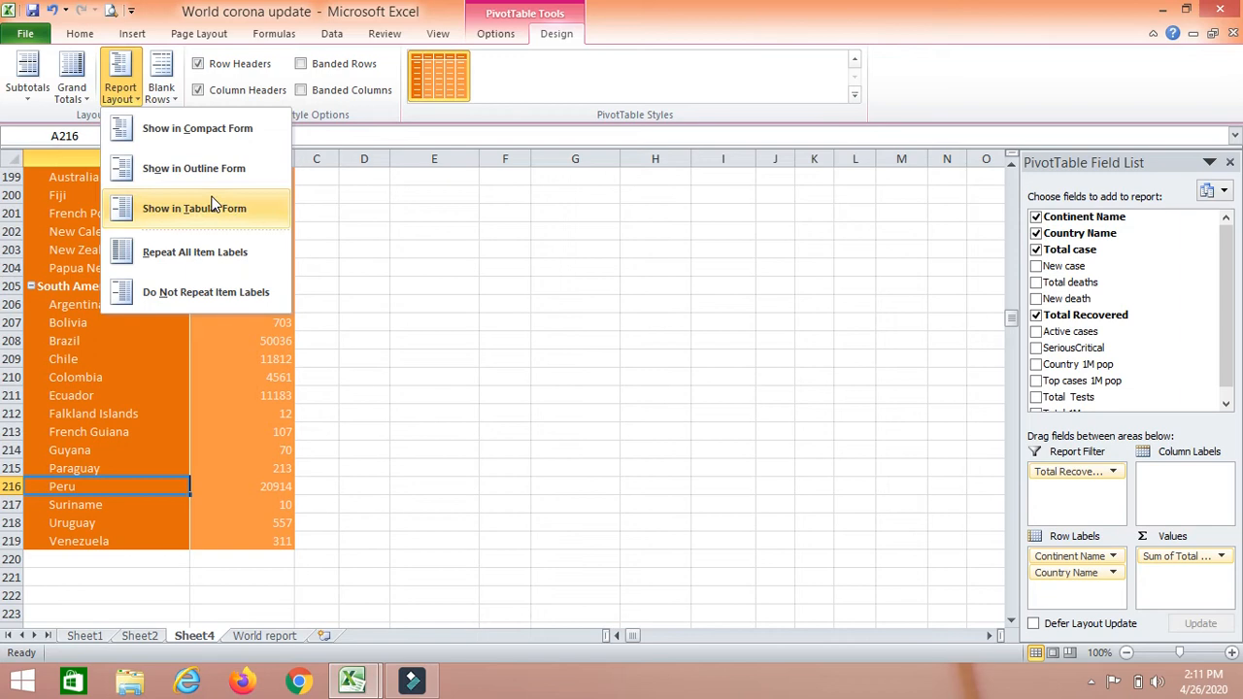
{"action": "left_click", "coordinate": [529, 388]}
{"action": "scroll", "coordinate": [530, 388], "scroll_direction": "up", "scroll_amount": 20}
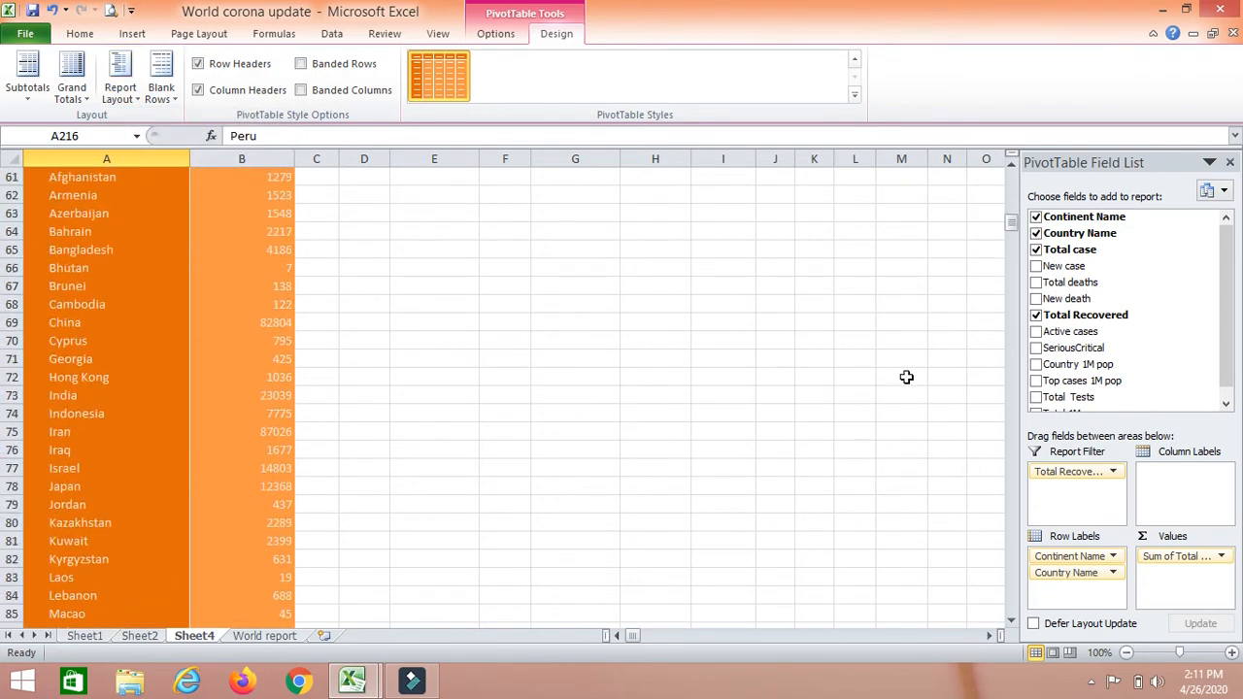
{"action": "left_click_drag", "start_coordinate": [1012, 233], "coordinate": [1010, 209]}
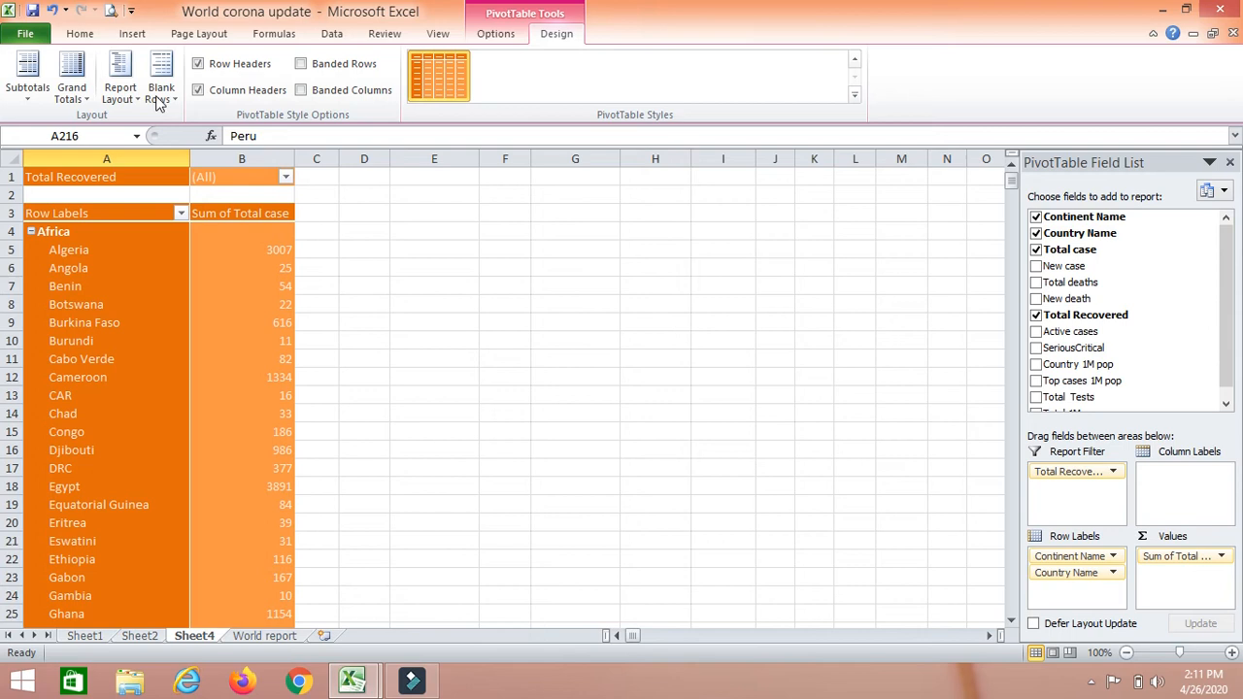
Step: Show the PivotTable in outline form, and switch it to tabular form
{"action": "left_click", "coordinate": [120, 88]}
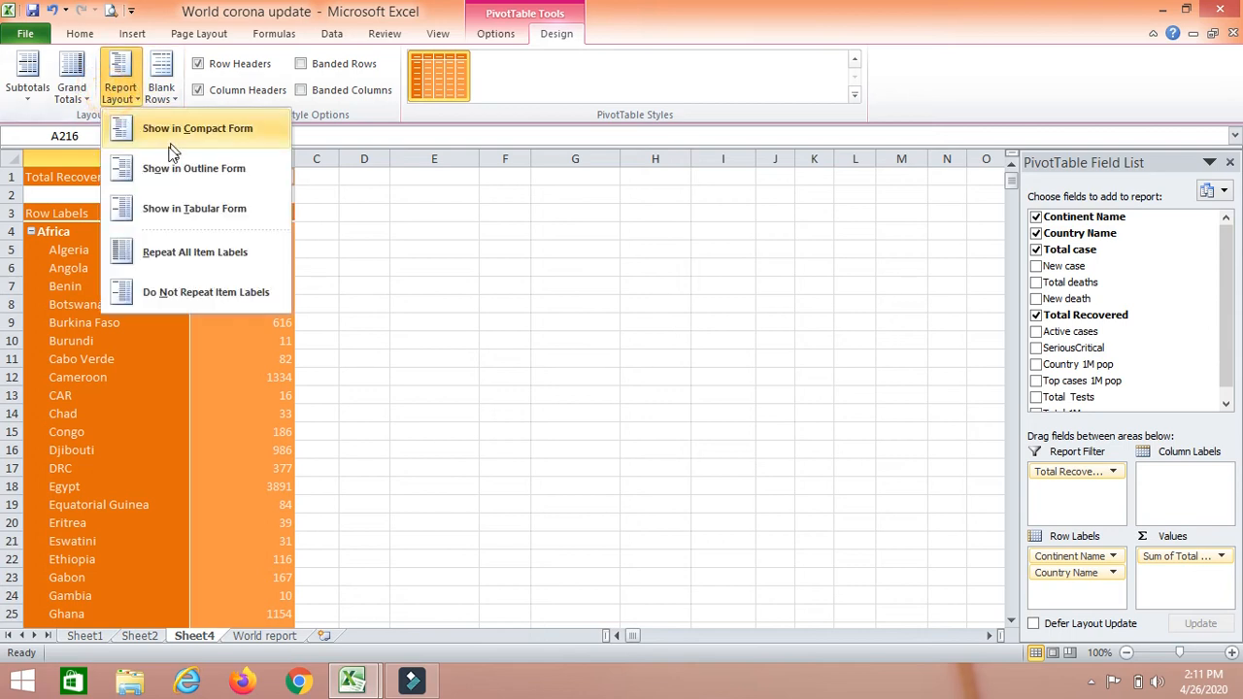
{"action": "left_click", "coordinate": [182, 174]}
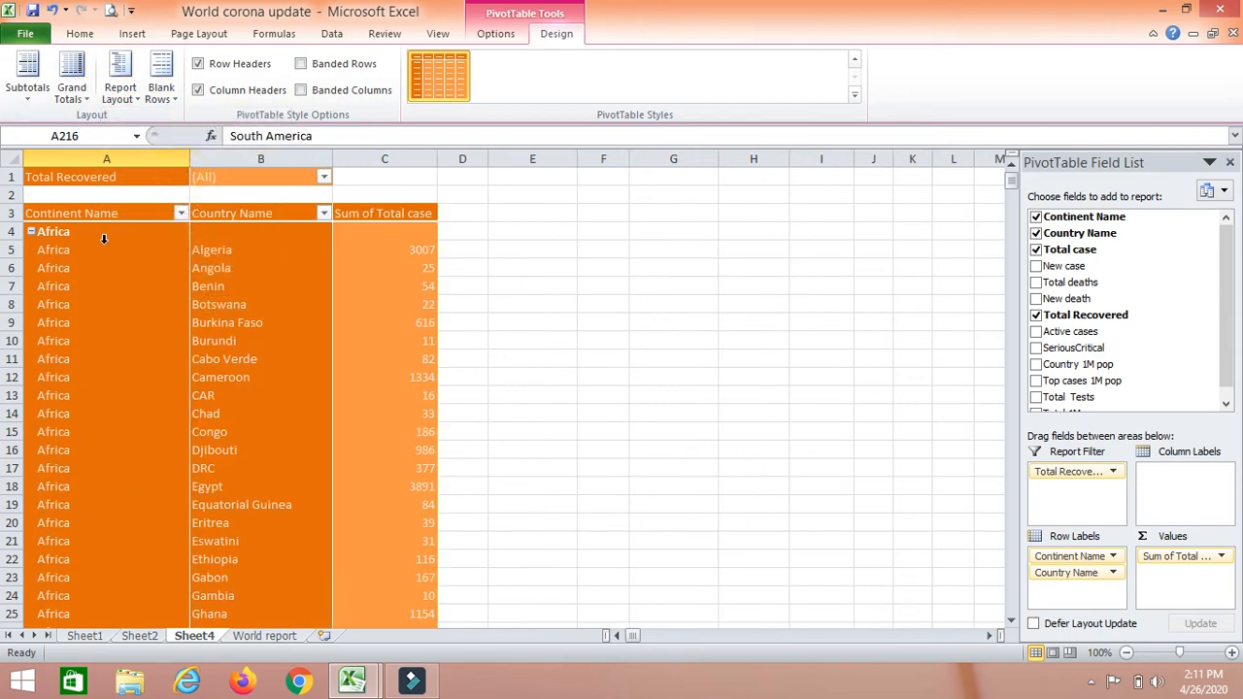
{"action": "left_click", "coordinate": [121, 88]}
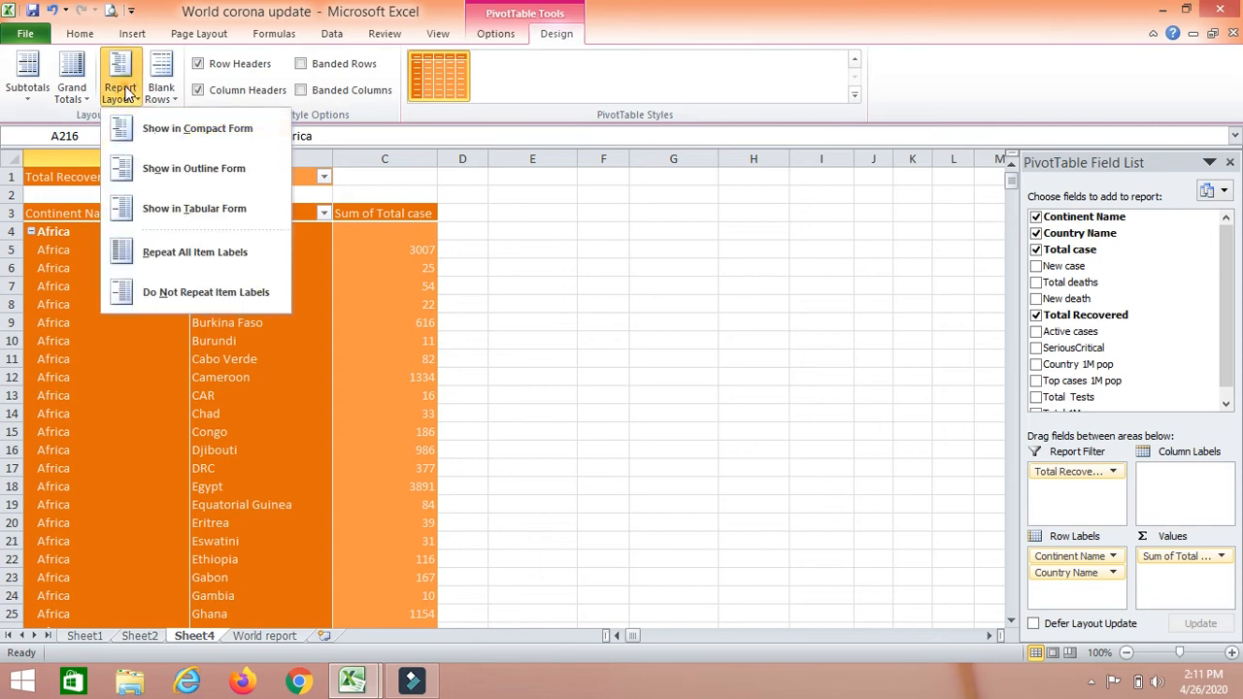
{"action": "left_click", "coordinate": [194, 209]}
{"action": "left_click", "coordinate": [152, 317]}
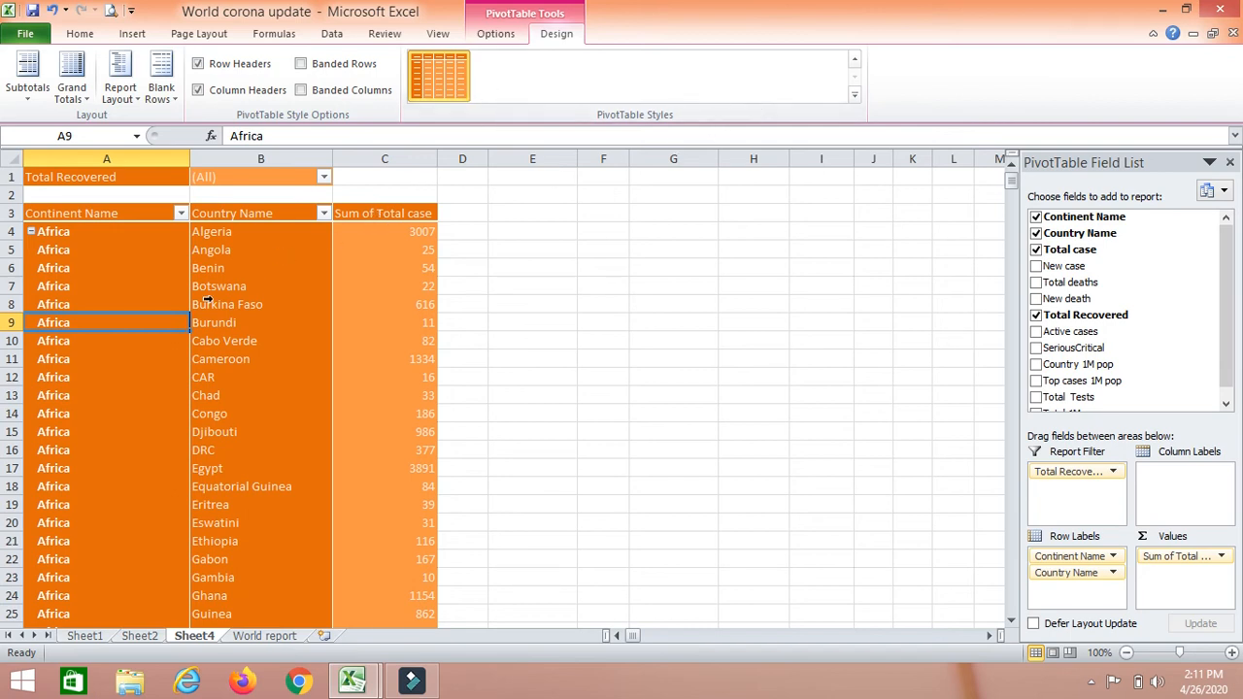
Step: Set the PivotTable to not repeat item labels, and turn on repeating of all item labels again
{"action": "left_click", "coordinate": [120, 83]}
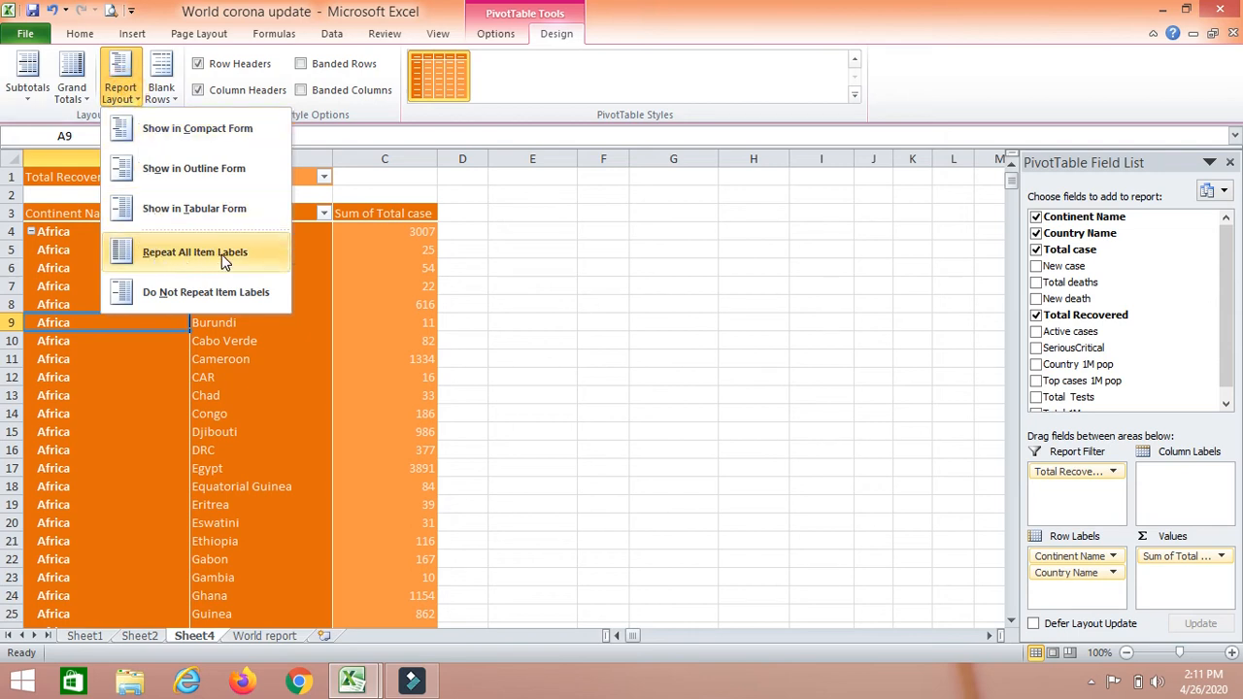
{"action": "left_click", "coordinate": [71, 245]}
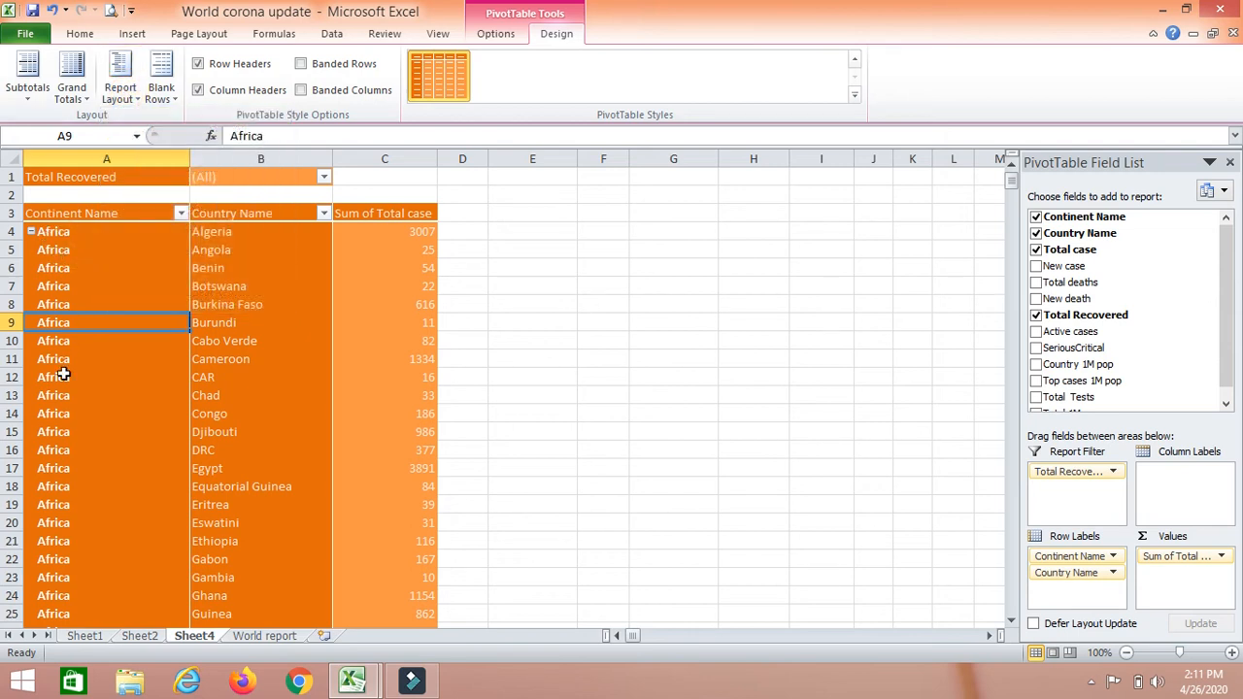
{"action": "left_click", "coordinate": [120, 84]}
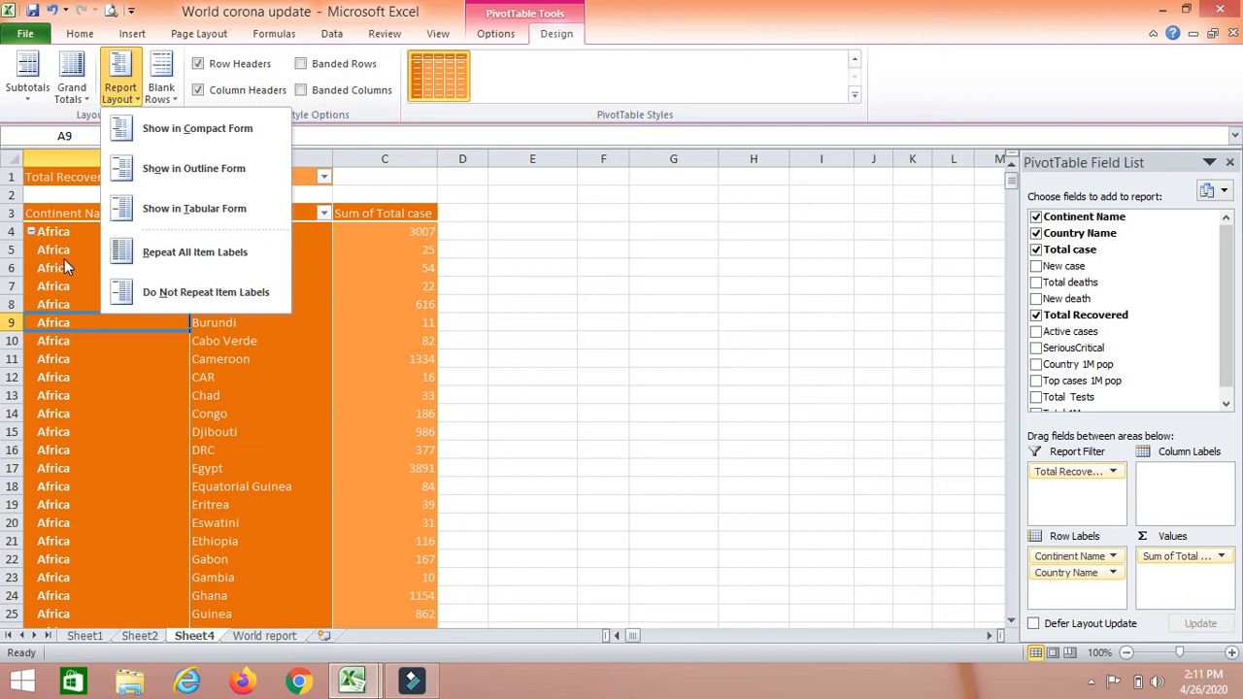
{"action": "left_click", "coordinate": [200, 295]}
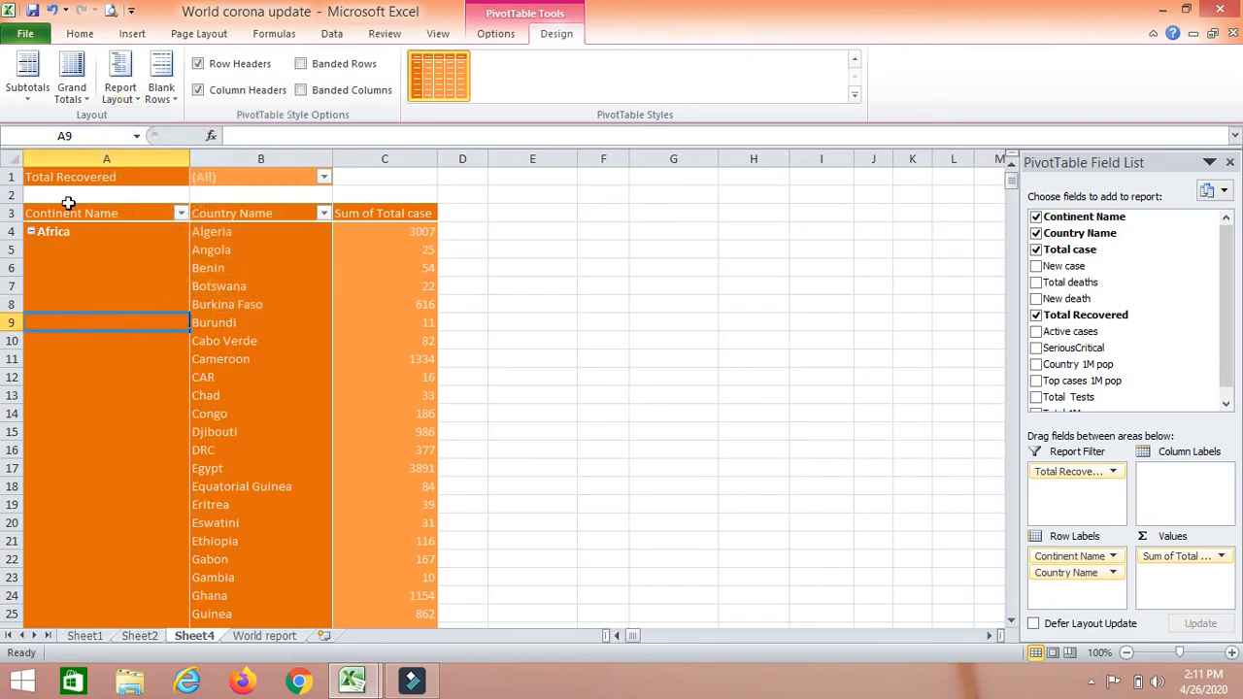
{"action": "left_click", "coordinate": [121, 84]}
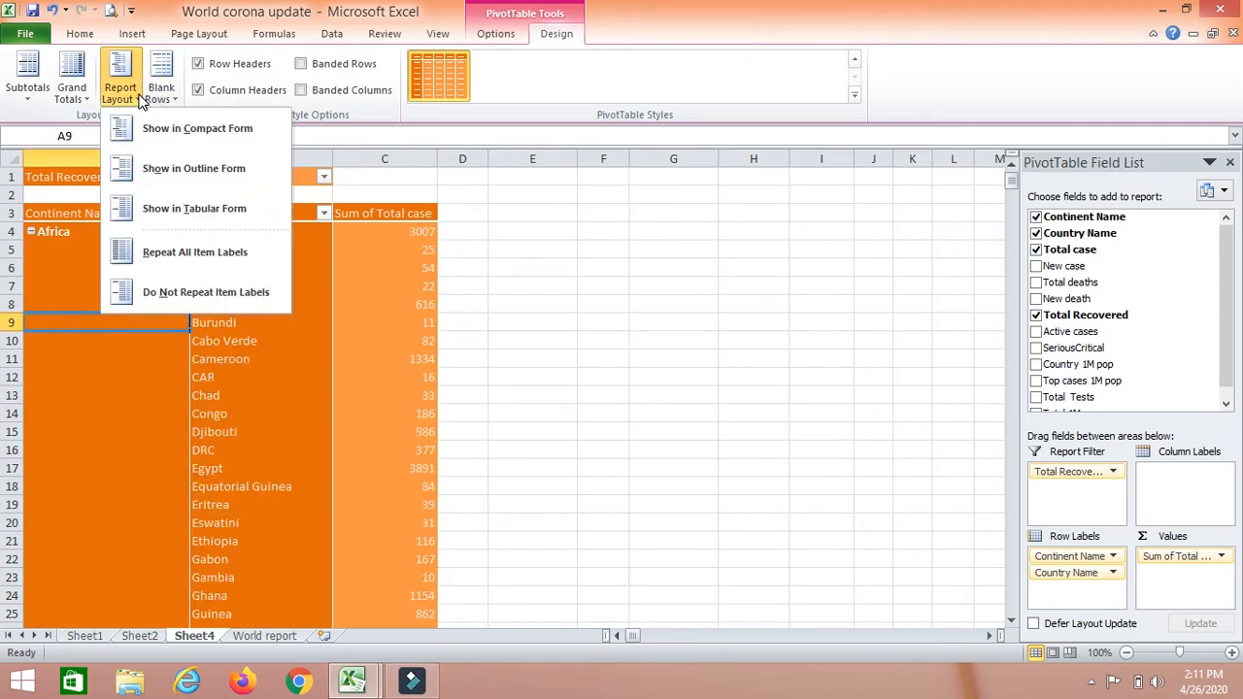
{"action": "left_click", "coordinate": [200, 255]}
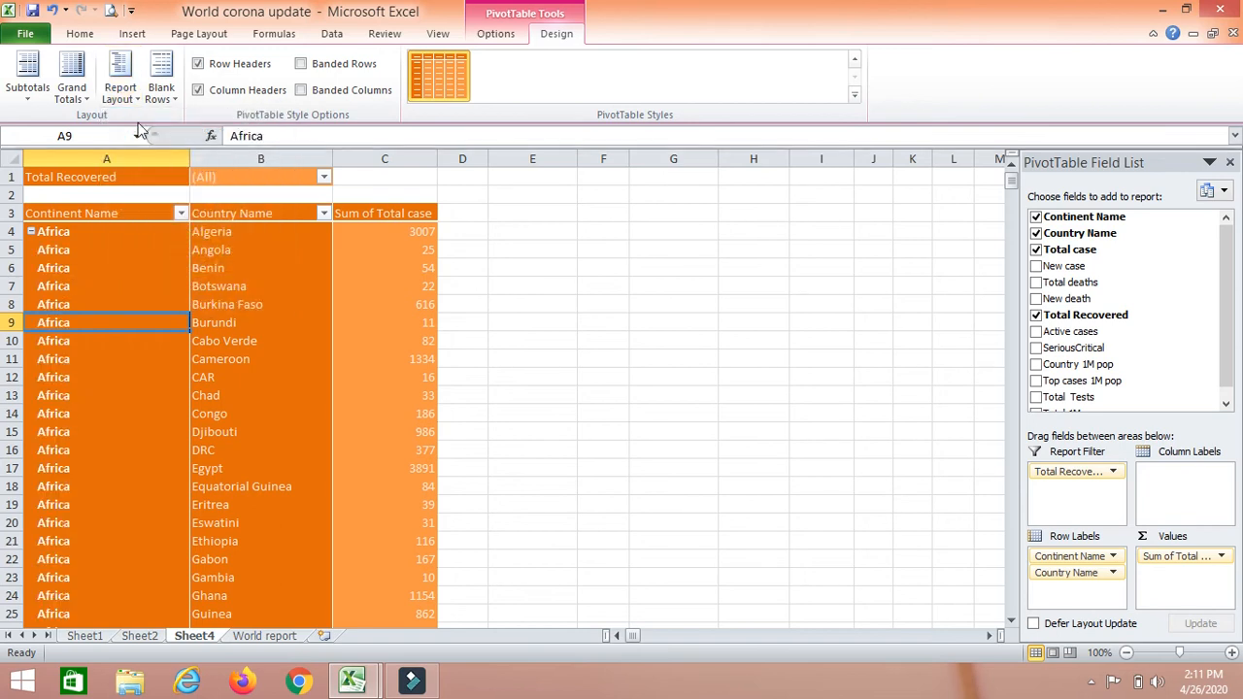
{"action": "left_click", "coordinate": [120, 84]}
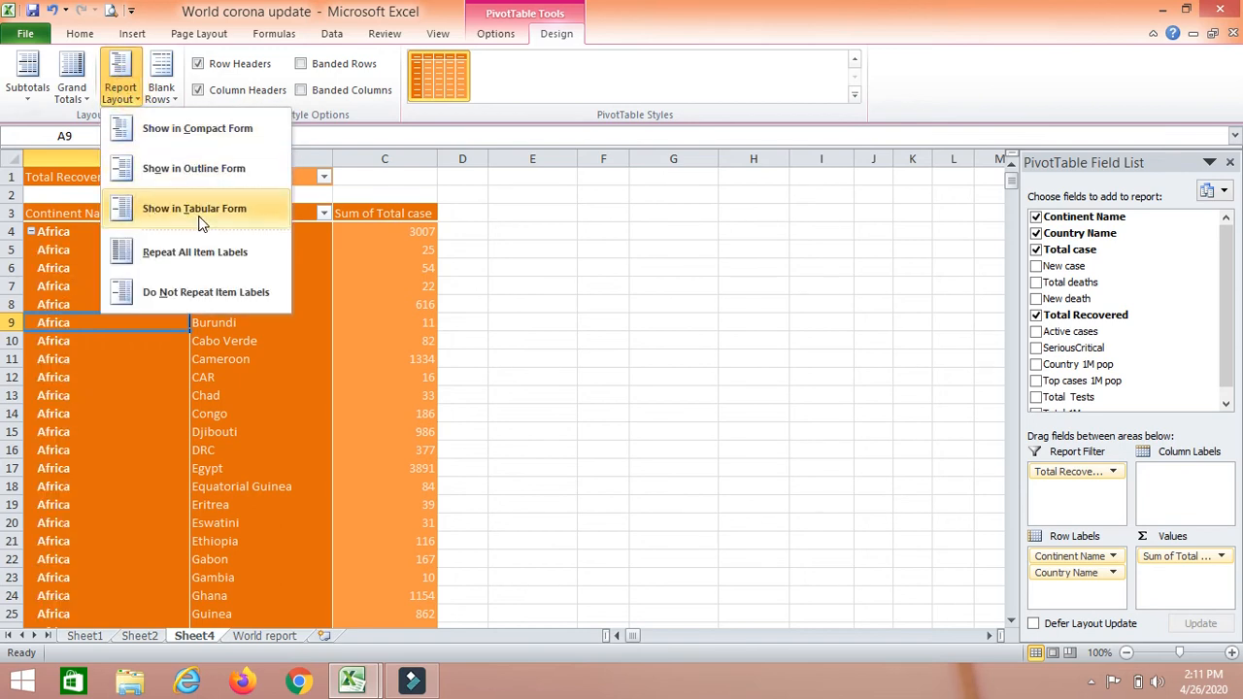
{"action": "left_click", "coordinate": [515, 337]}
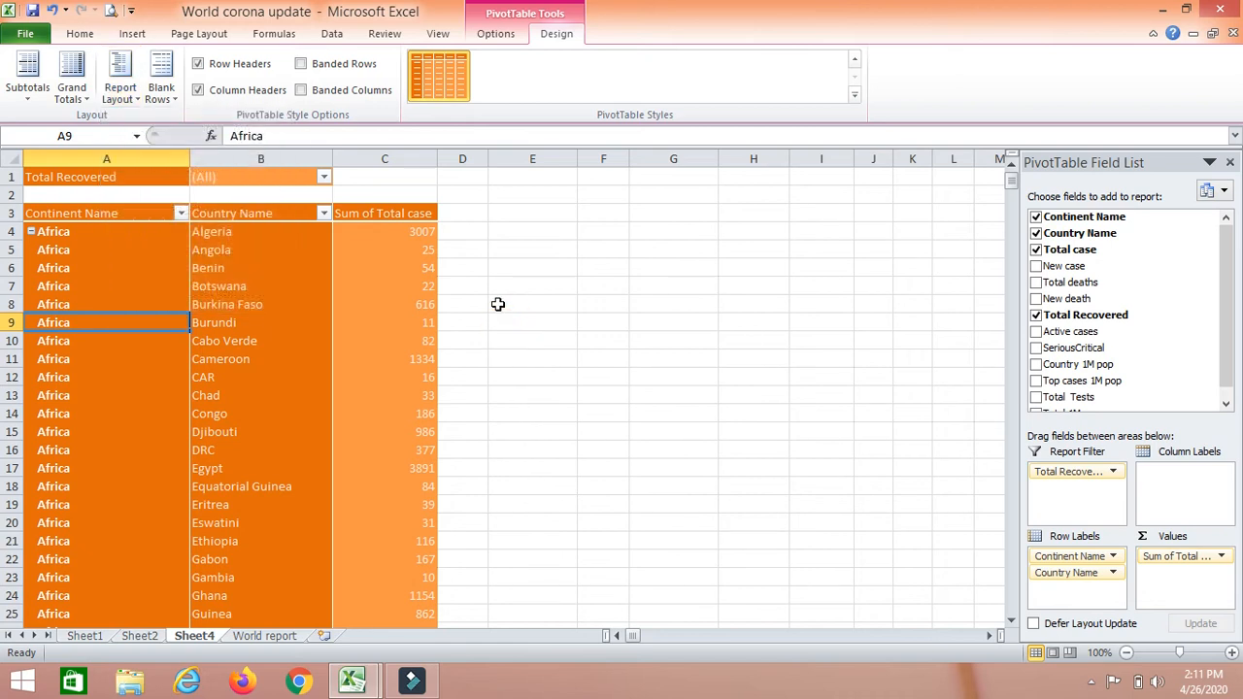
Step: Remove the Country Name field from the PivotTable's row labels, keeping only Continent Name
{"action": "scroll", "coordinate": [497, 304], "scroll_direction": "down", "scroll_amount": 1}
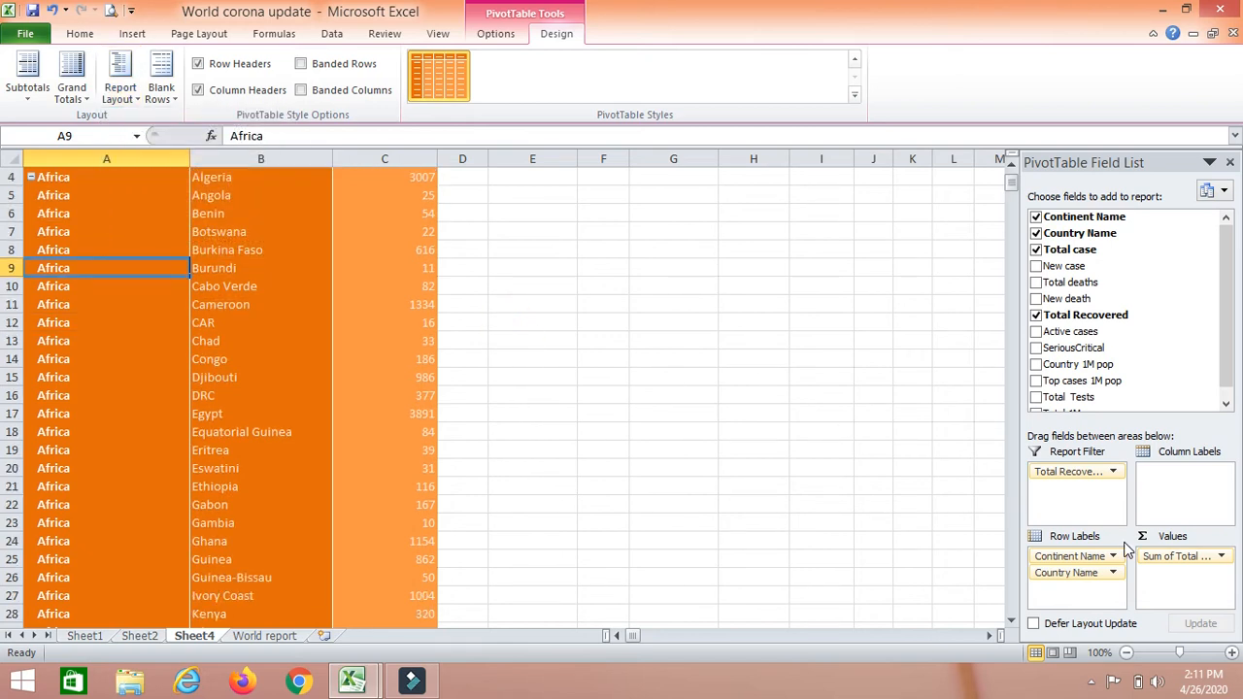
{"action": "left_click", "coordinate": [1036, 234]}
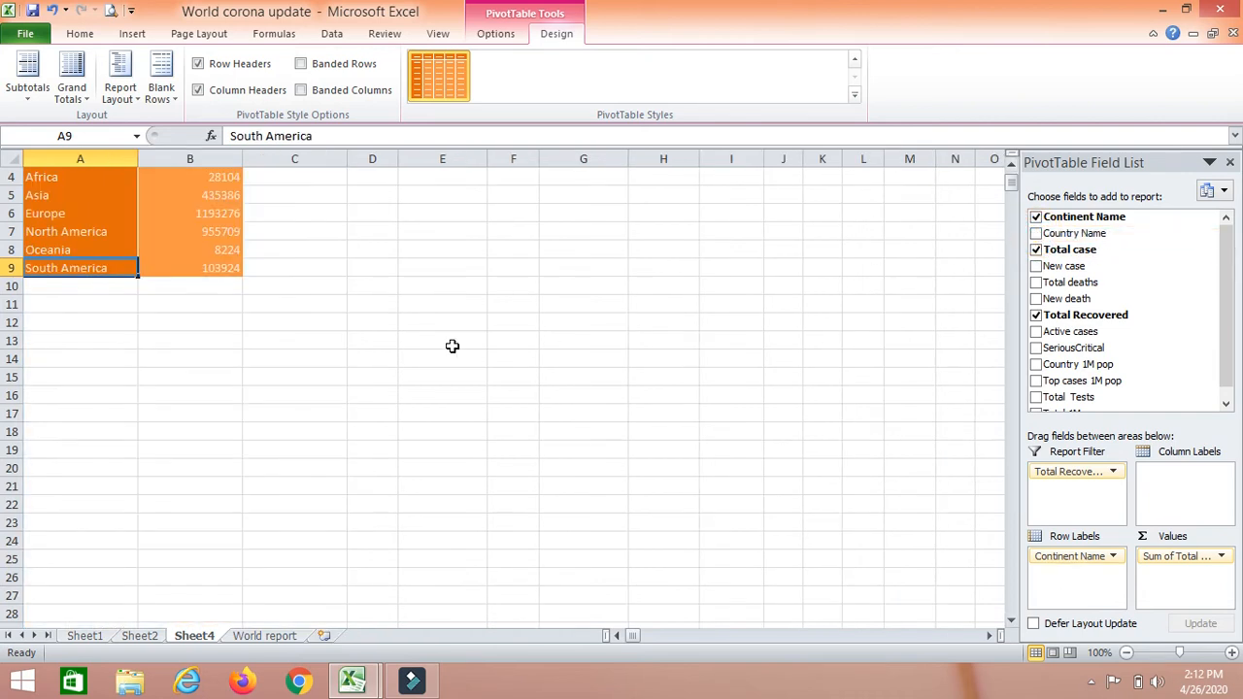
{"action": "left_click", "coordinate": [427, 379]}
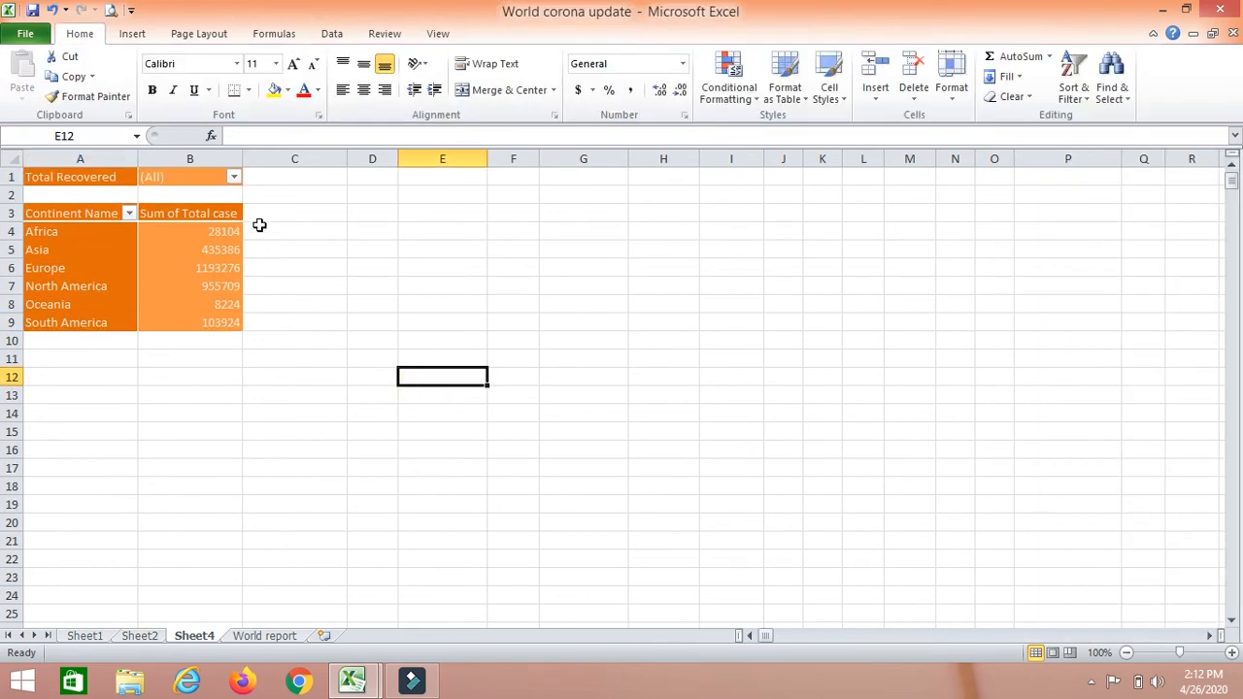
Step: Select Africa's total case value in the PivotTable and open the options of the Sum of Total case value field
{"action": "left_click", "coordinate": [213, 286]}
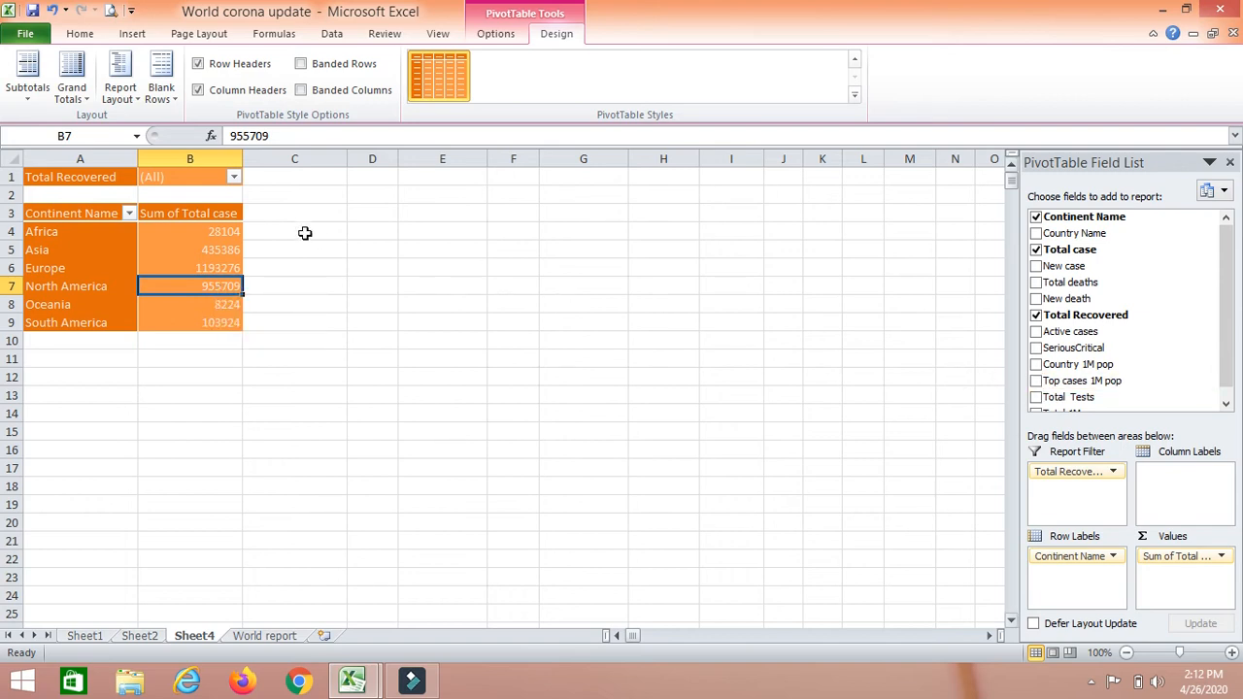
{"action": "left_click", "coordinate": [214, 229]}
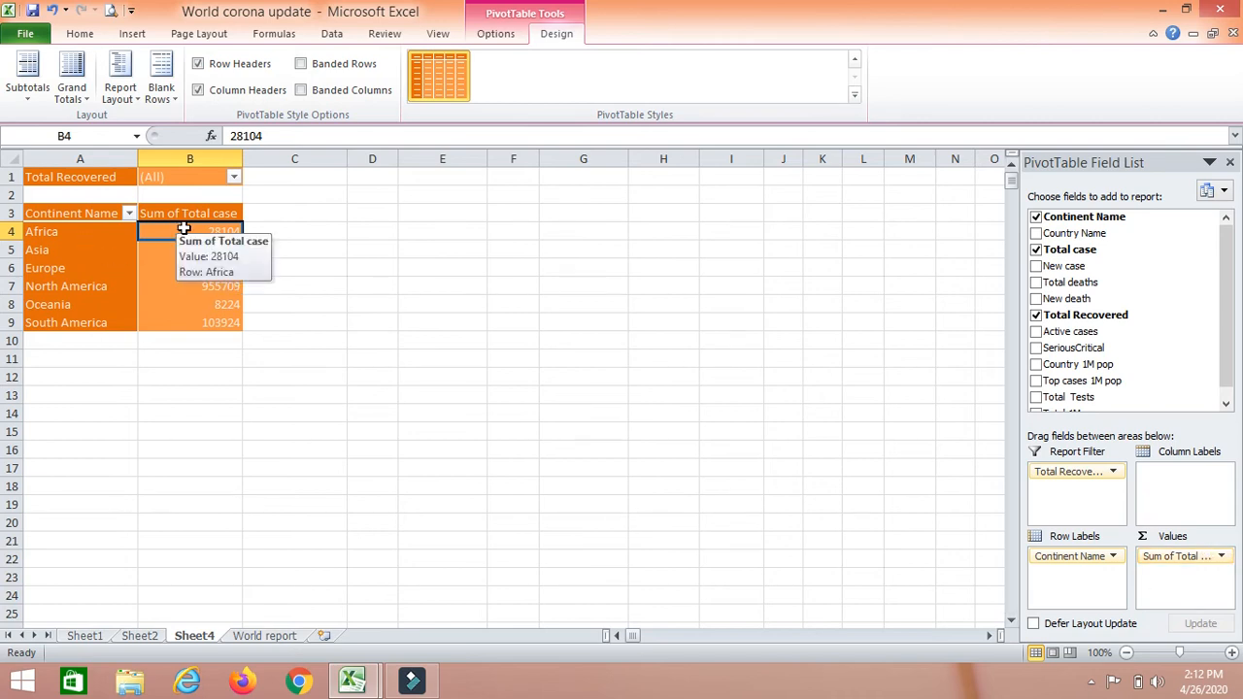
{"action": "left_click", "coordinate": [34, 229]}
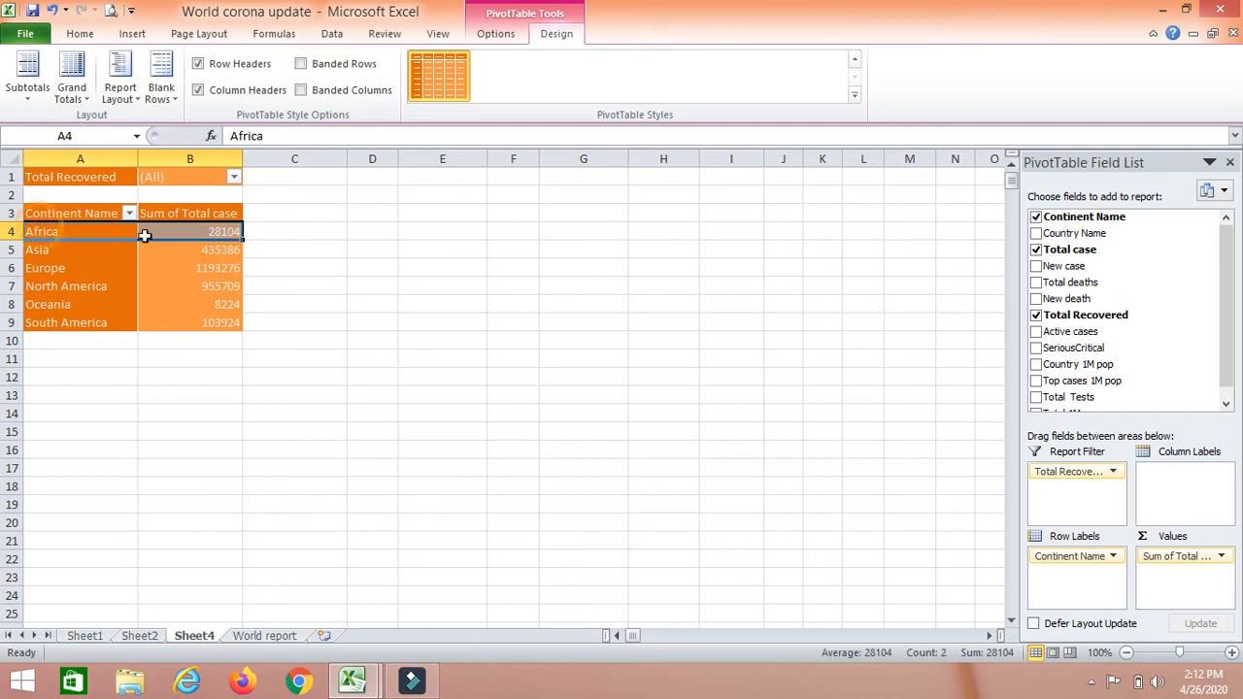
{"action": "left_click", "coordinate": [184, 231]}
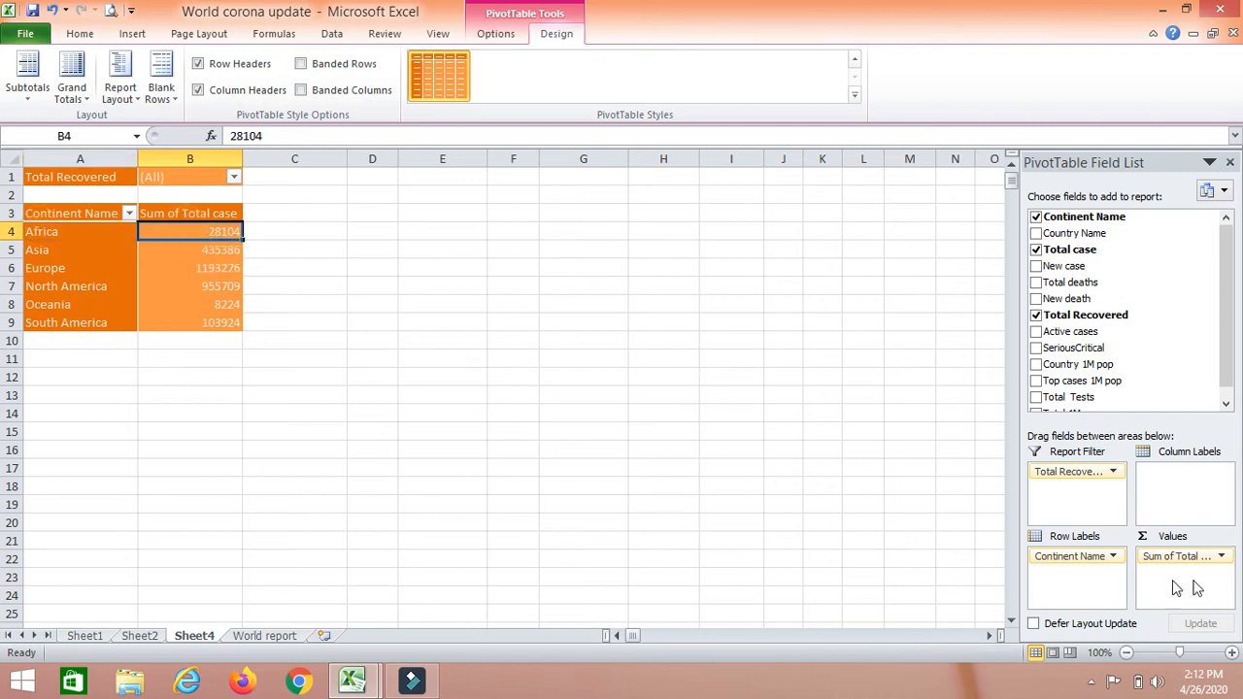
{"action": "left_click", "coordinate": [1221, 558]}
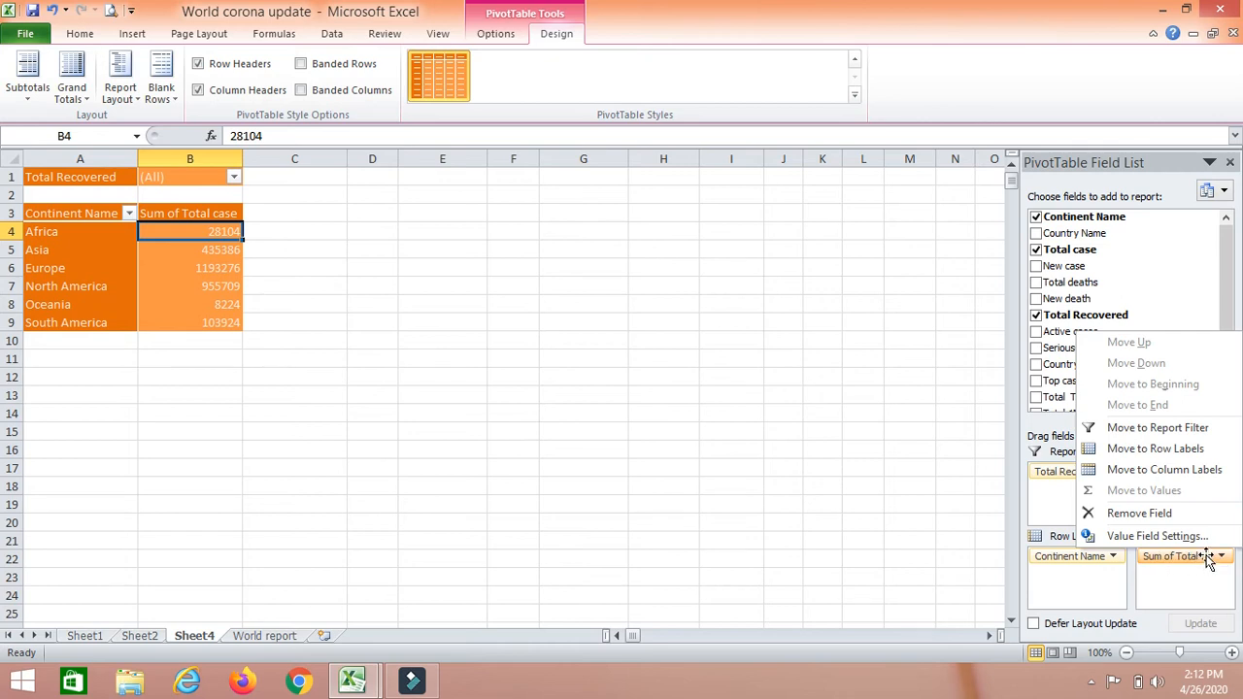
Step: Review the value field settings of Sum of Total case without changing anything
{"action": "left_click", "coordinate": [1154, 537]}
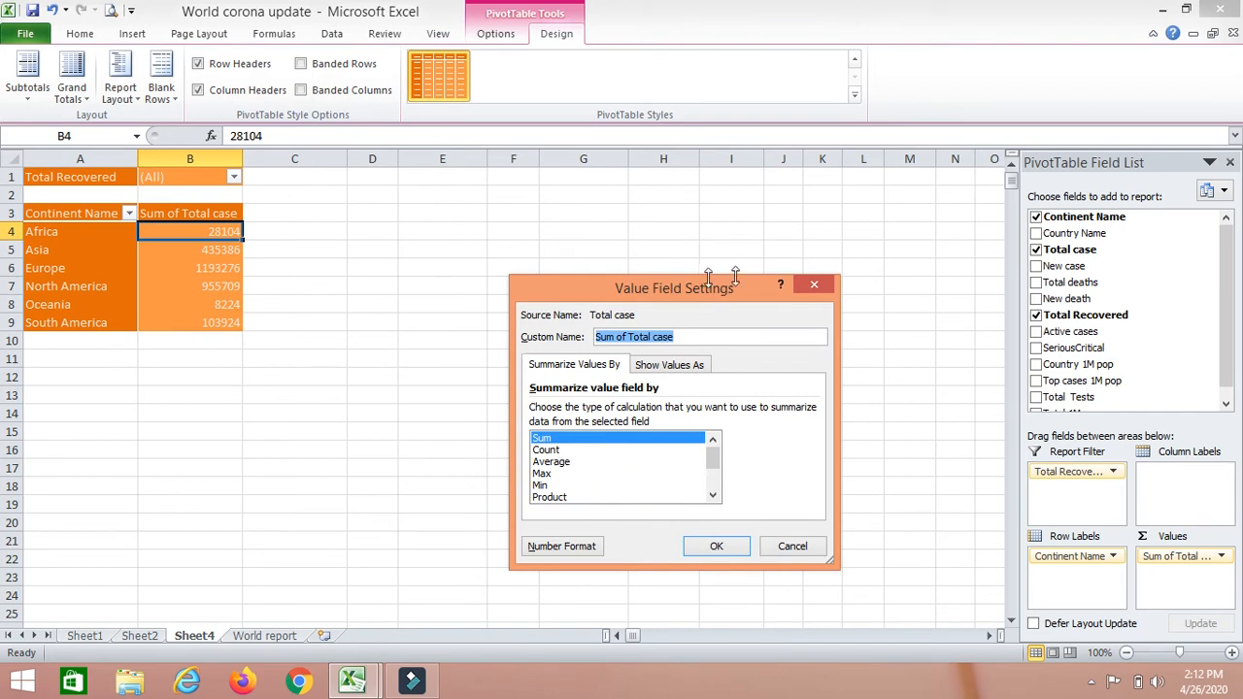
{"action": "left_click", "coordinate": [807, 287]}
{"action": "left_click", "coordinate": [79, 240]}
{"action": "right_click", "coordinate": [81, 241]}
{"action": "left_click", "coordinate": [165, 231]}
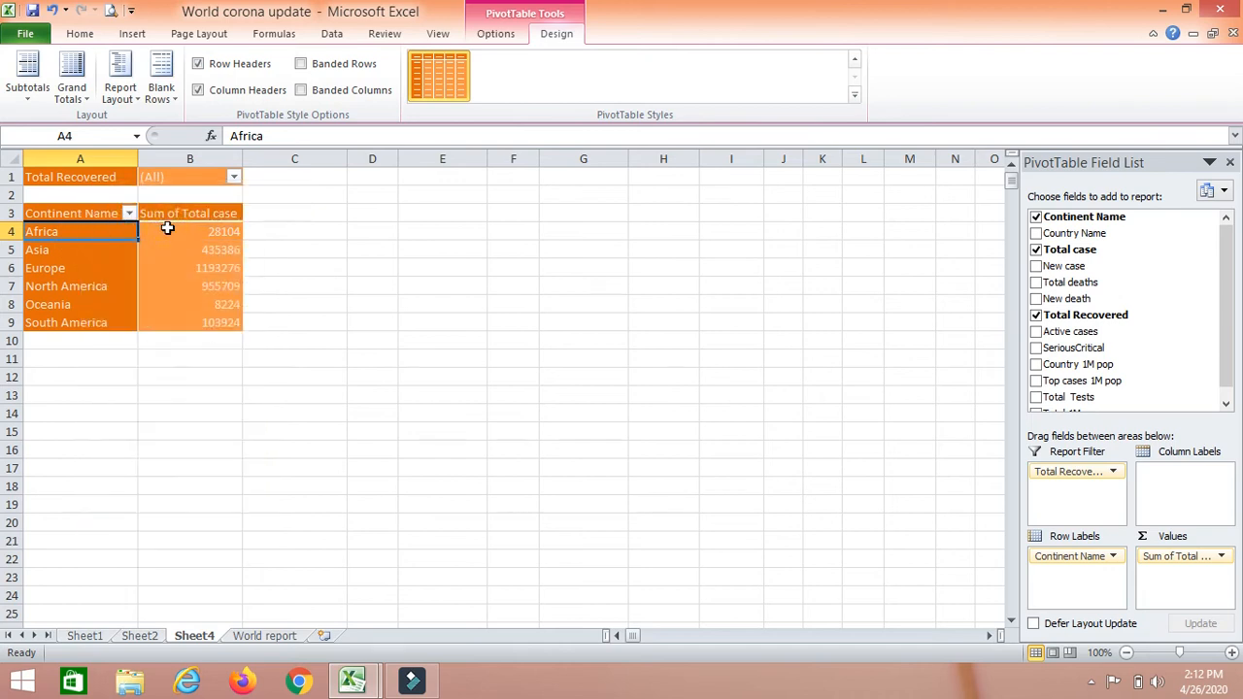
{"action": "right_click", "coordinate": [167, 231]}
{"action": "left_click", "coordinate": [250, 441]}
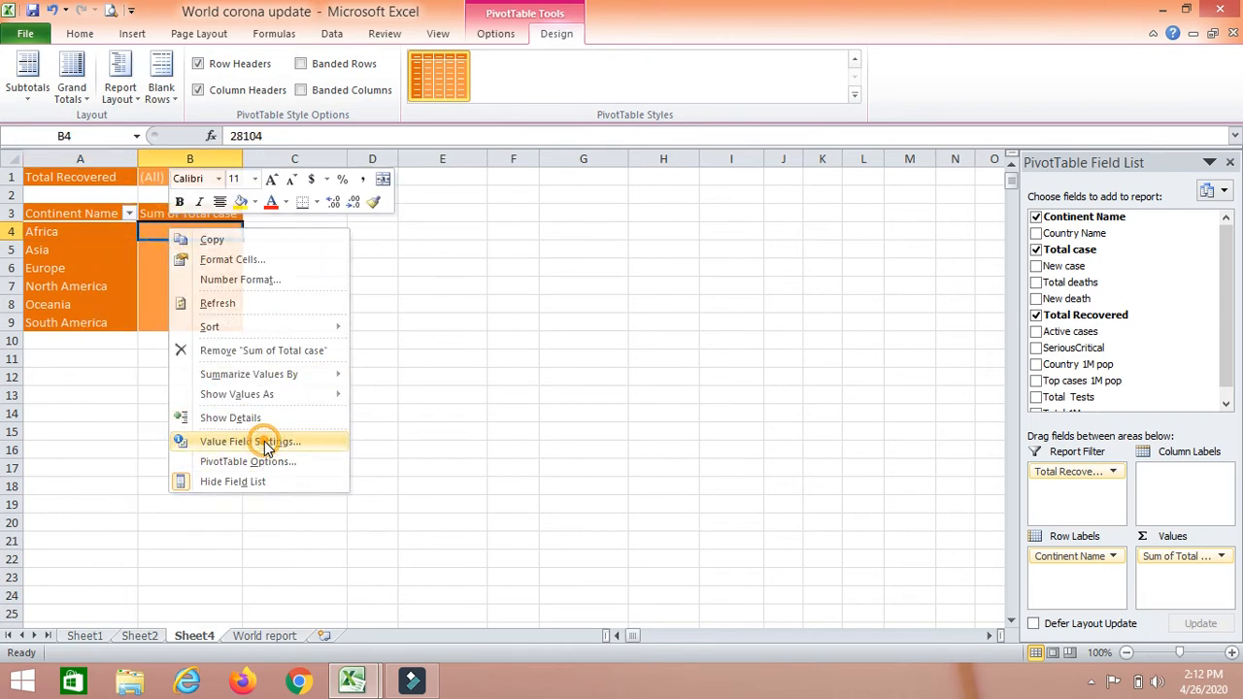
{"action": "left_click", "coordinate": [403, 295]}
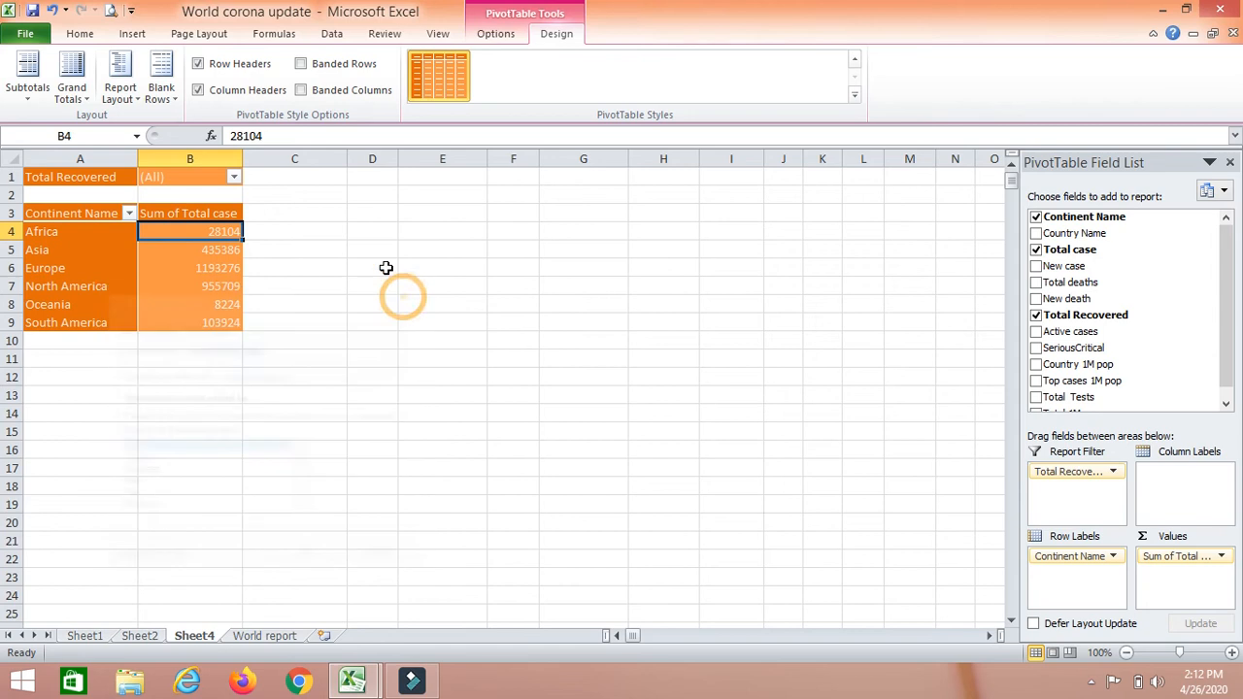
{"action": "left_click", "coordinate": [497, 35]}
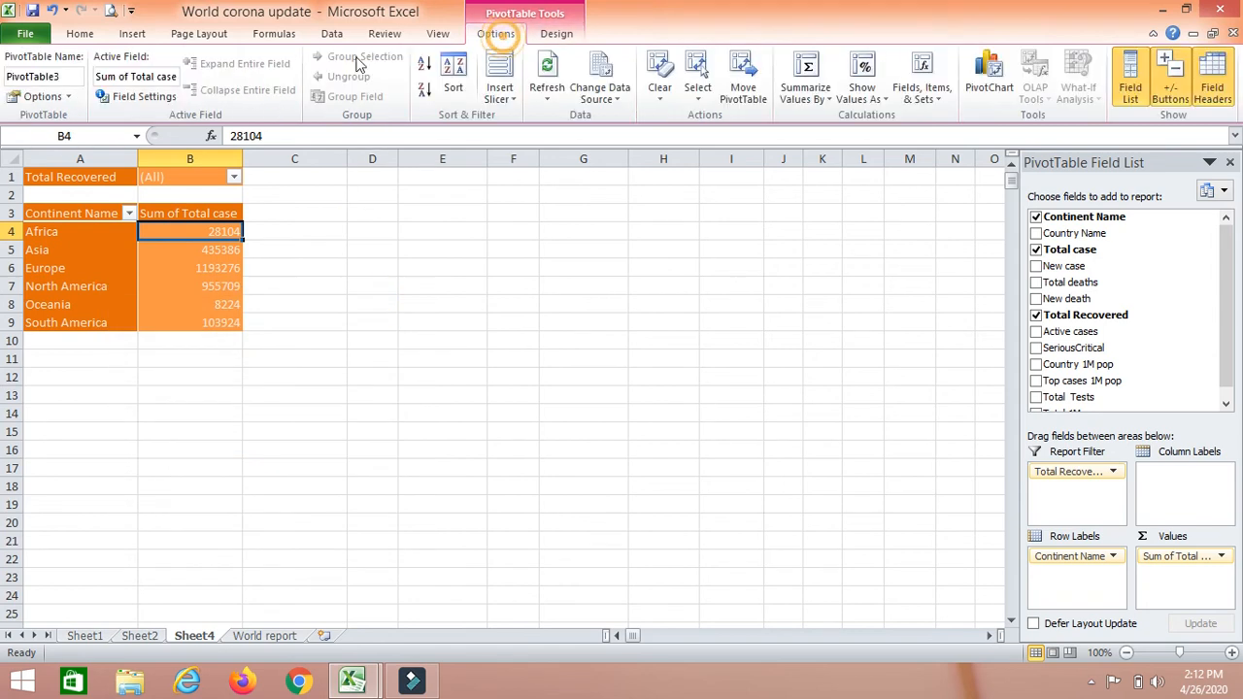
{"action": "left_click", "coordinate": [144, 97]}
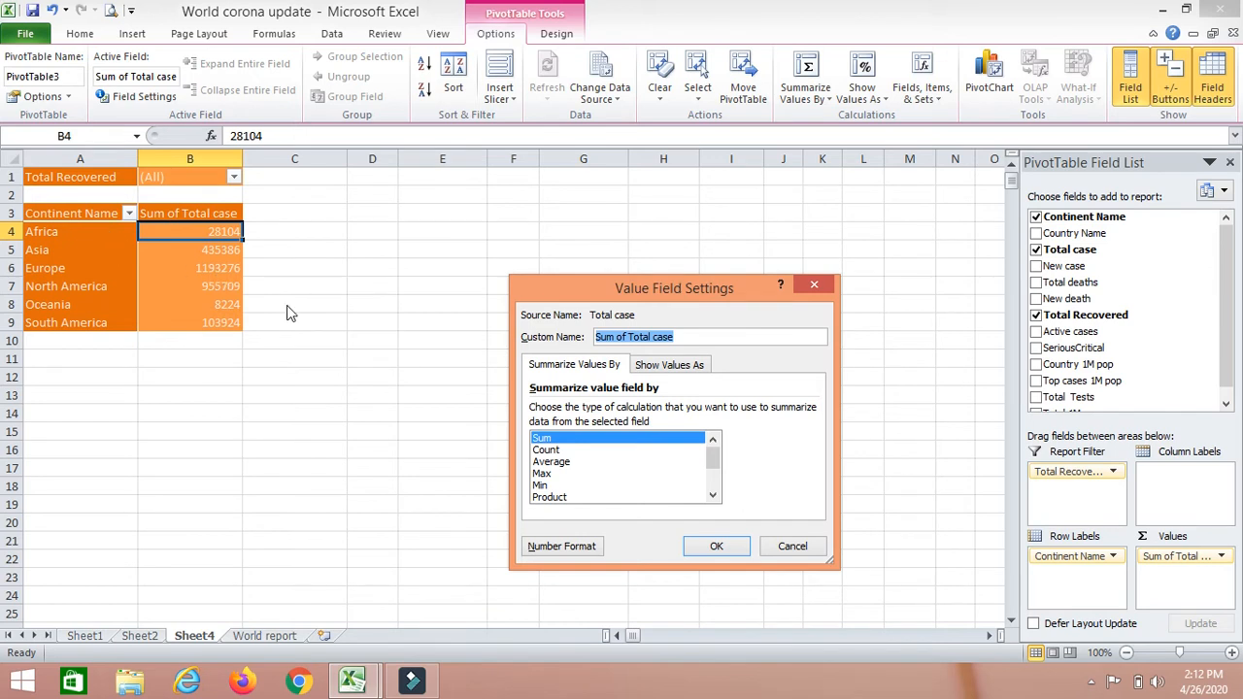
{"action": "left_click", "coordinate": [813, 284]}
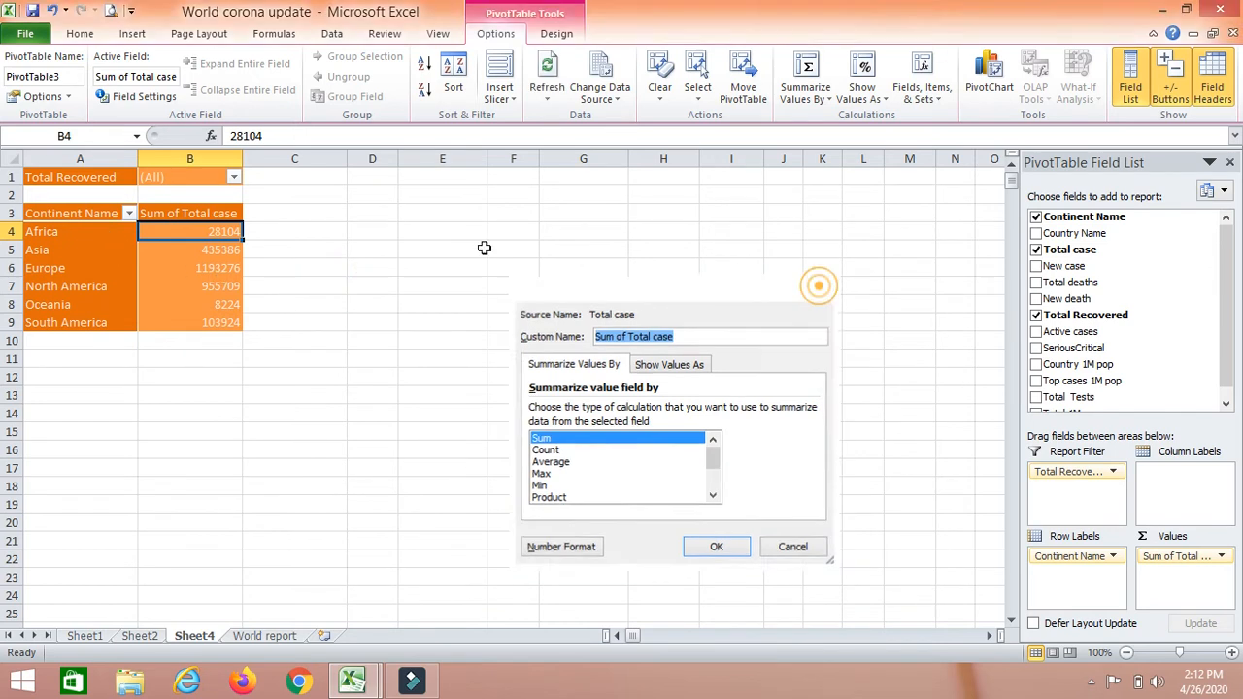
Step: Enter three sample first names in cells D4 to D6 beside the pivot table
{"action": "left_click", "coordinate": [372, 227]}
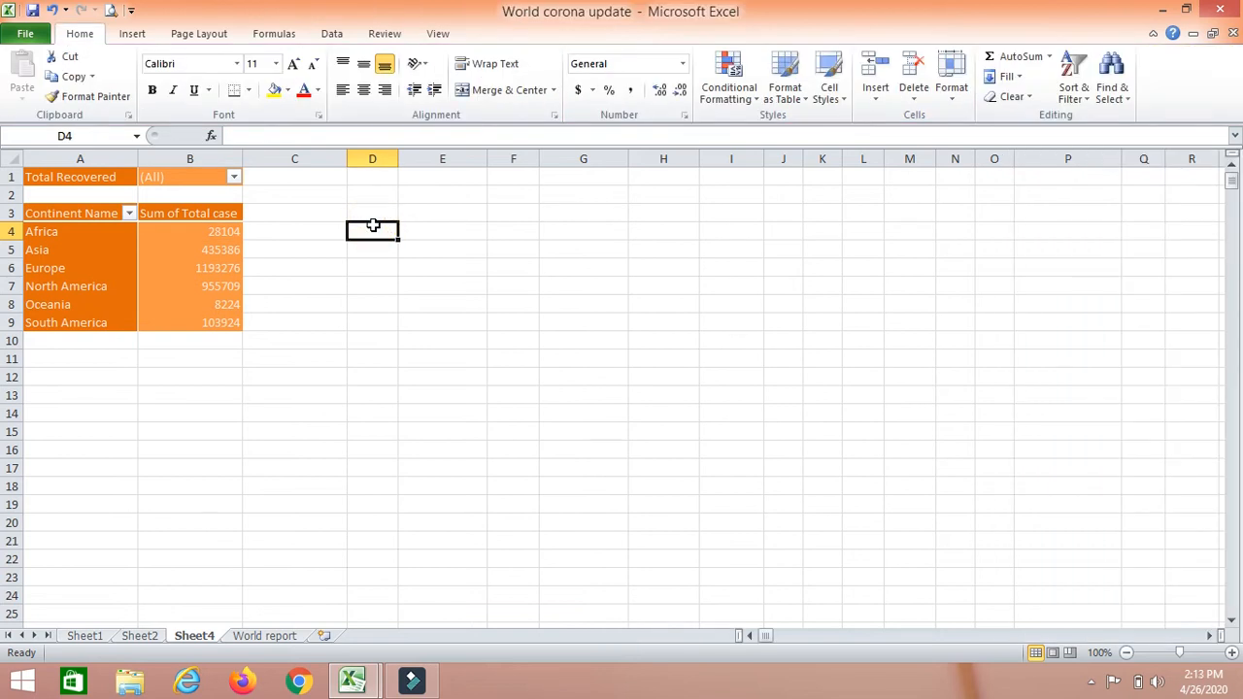
{"action": "type", "text": "Ram"}
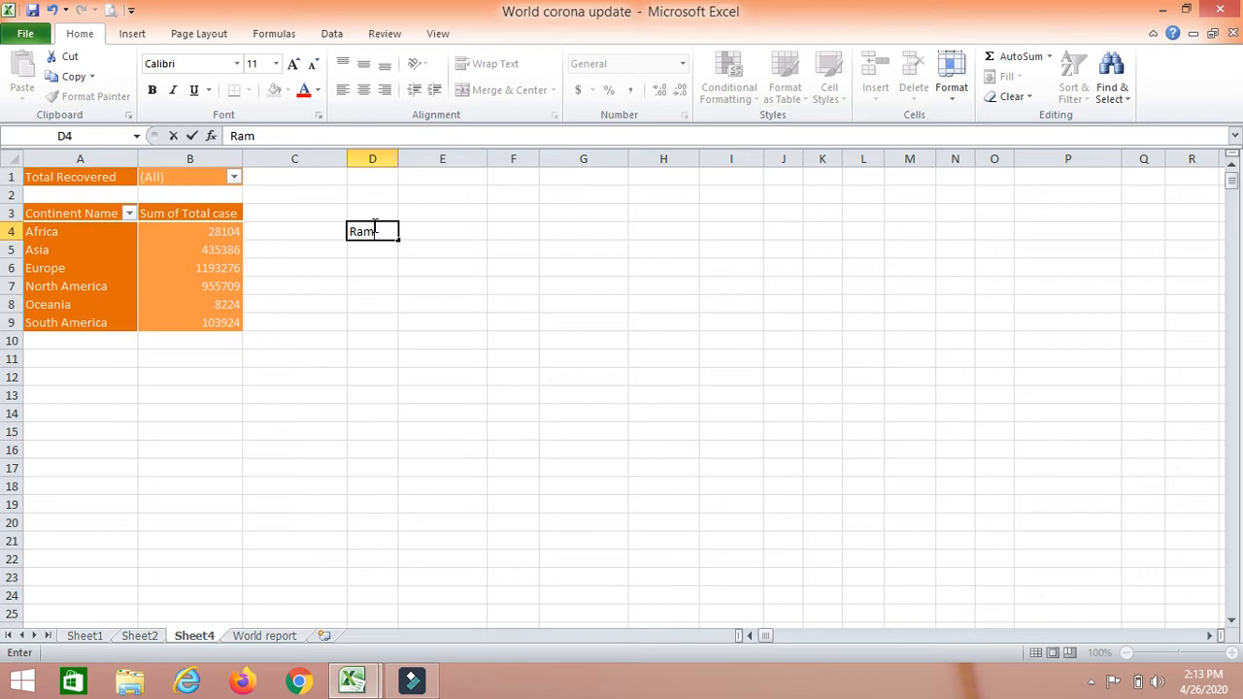
{"action": "key", "text": "Return"}
{"action": "type", "text": "Hari"}
{"action": "key", "text": "Return"}
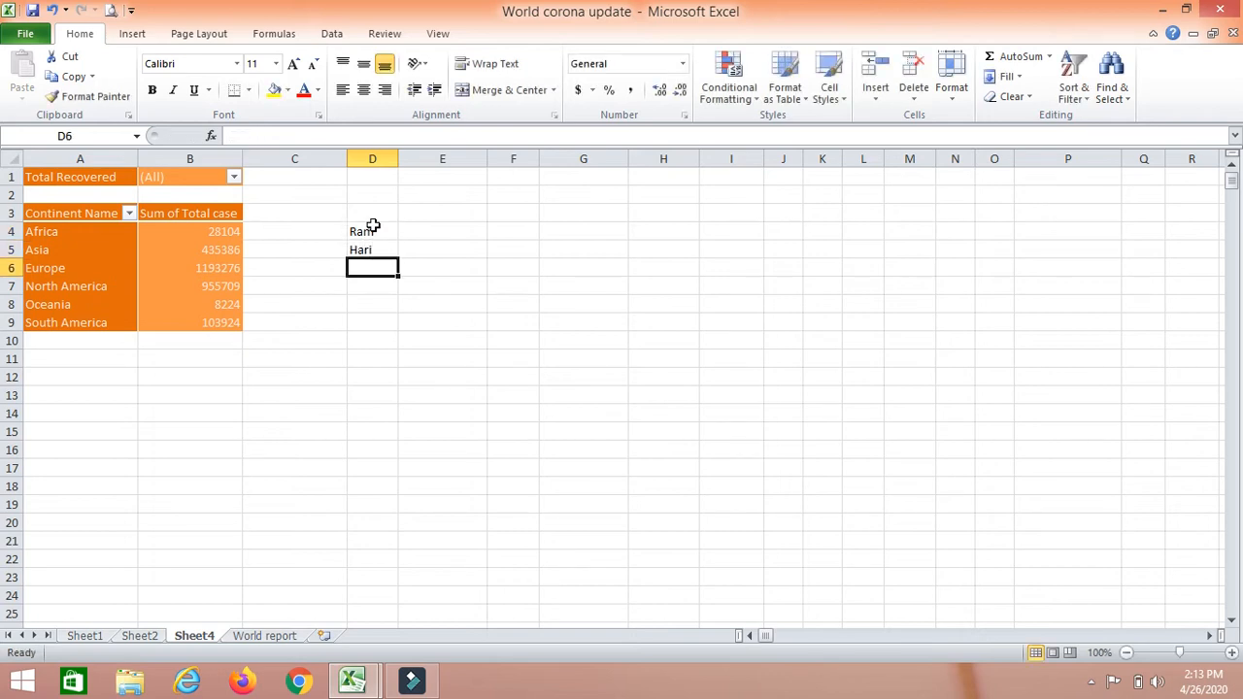
{"action": "type", "text": "Shyma"}
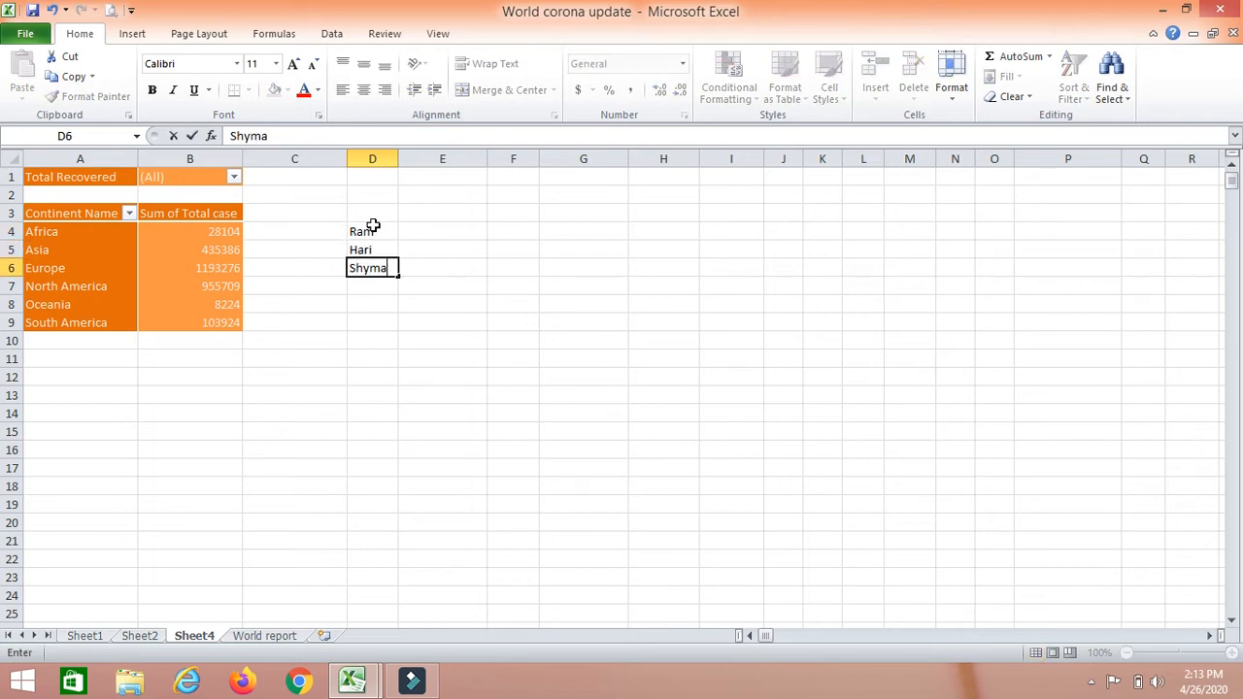
{"action": "key", "text": "Return"}
Step: Enter the values 34, 45 and 6 in cells E4 to E6 beside the names
{"action": "left_click", "coordinate": [406, 238]}
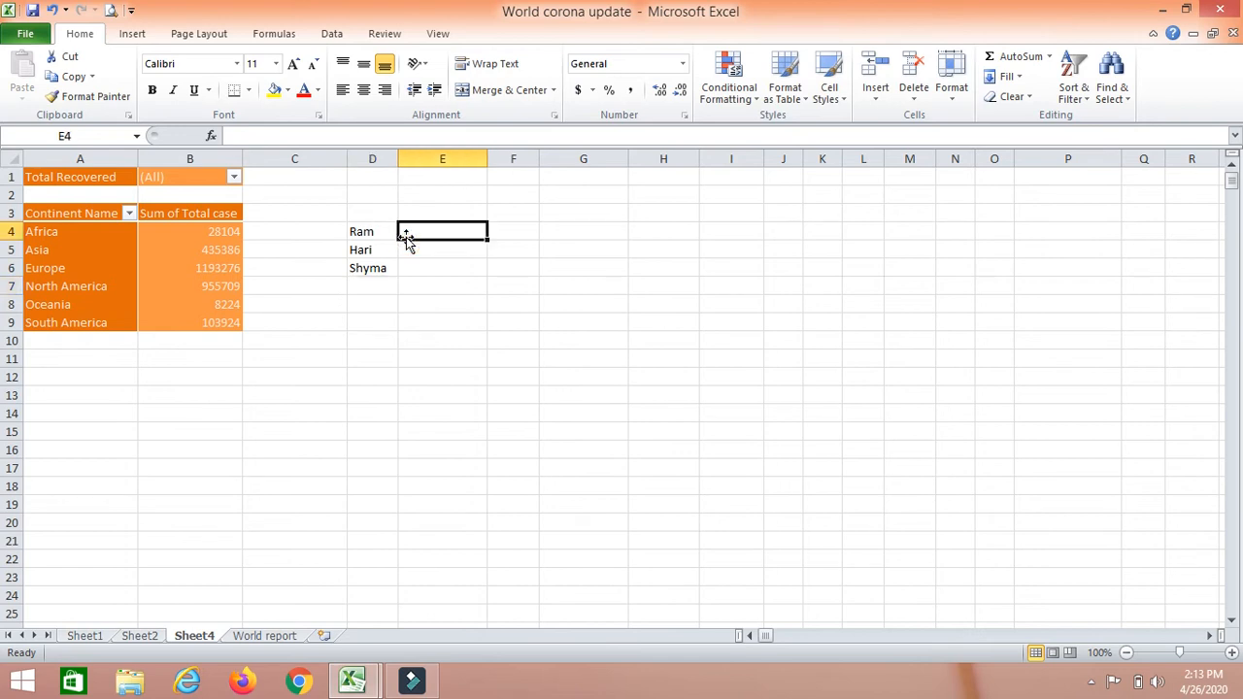
{"action": "type", "text": "34"}
{"action": "key", "text": "Return"}
{"action": "type", "text": "45"}
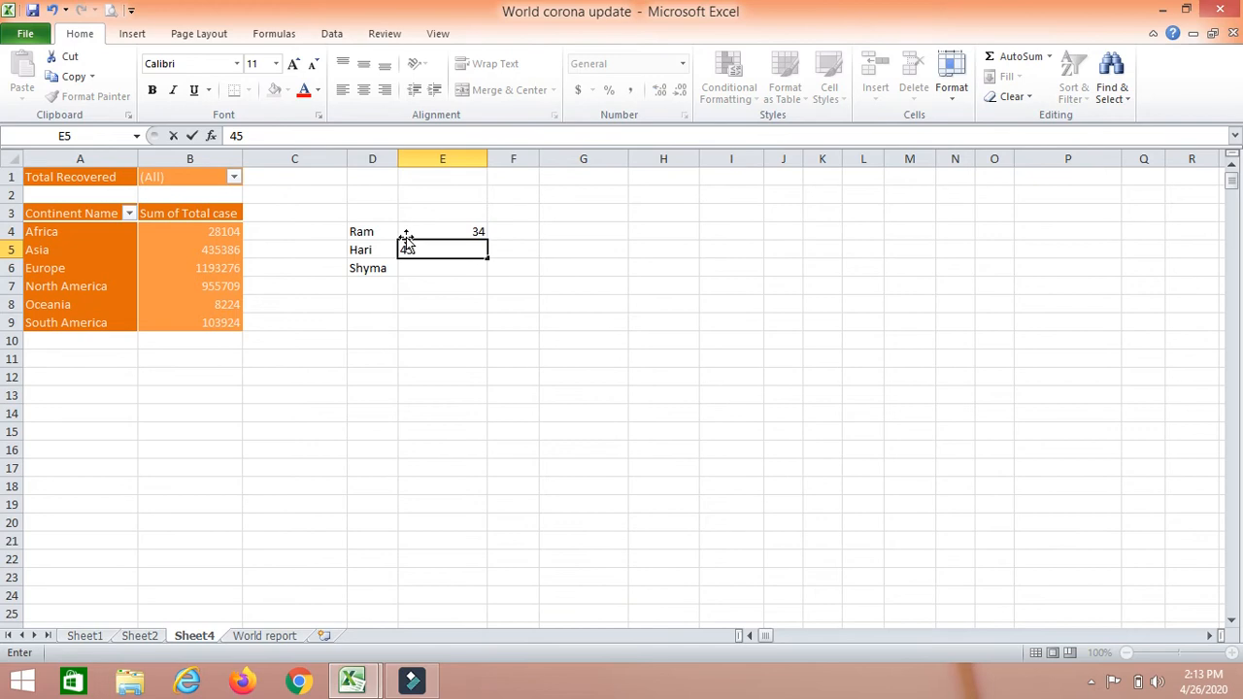
{"action": "key", "text": "Return"}
{"action": "type", "text": "6"}
{"action": "key", "text": "Return"}
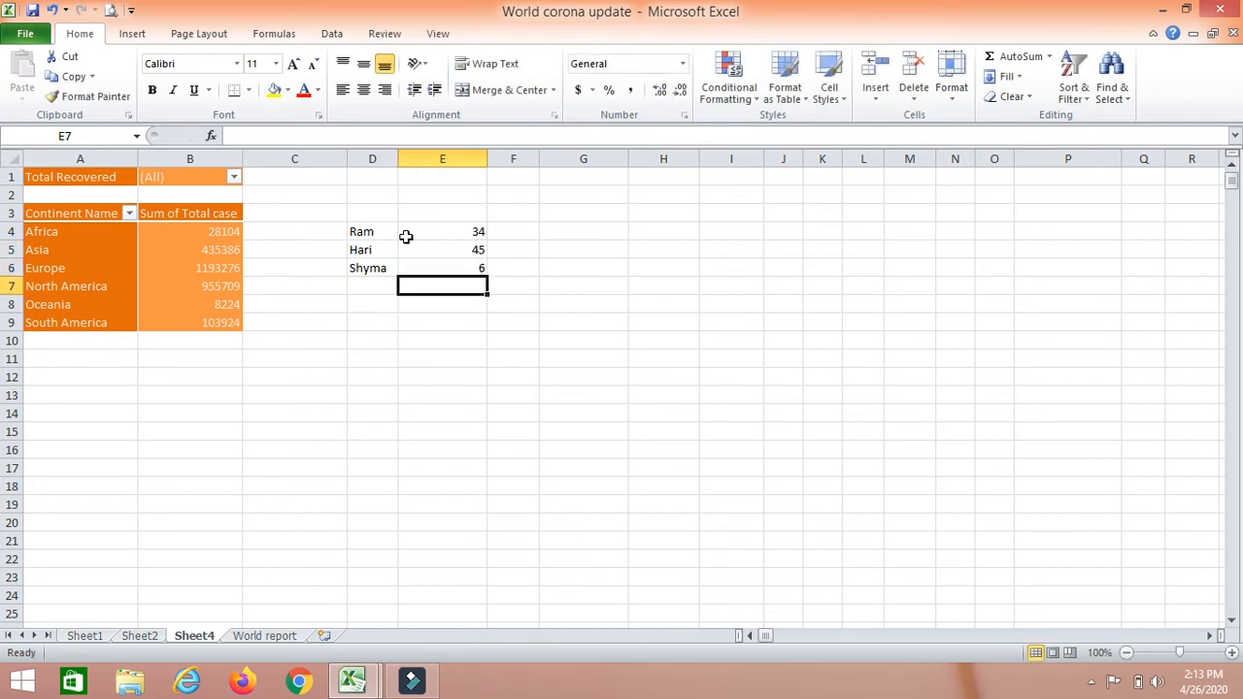
Step: Total E4:E6 in cell E7 with AutoSum, and replace the formula with a COUNT of the same range
{"action": "left_click_drag", "start_coordinate": [476, 233], "coordinate": [472, 282]}
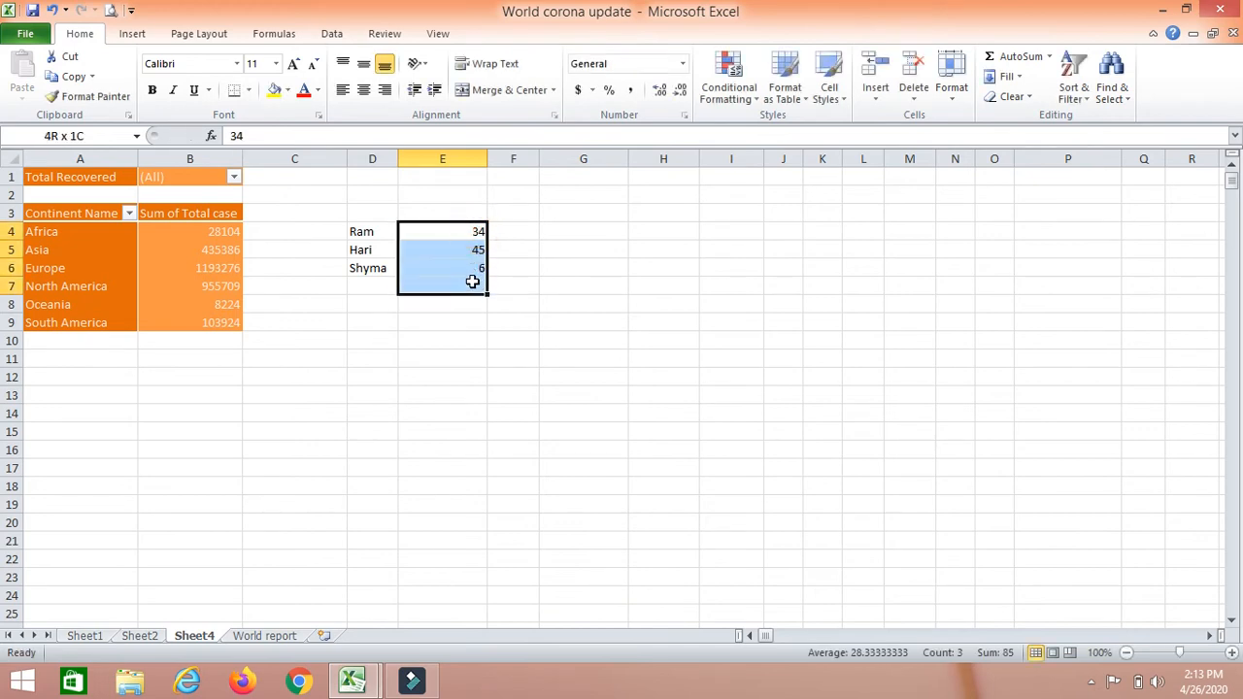
{"action": "left_click", "coordinate": [1013, 55]}
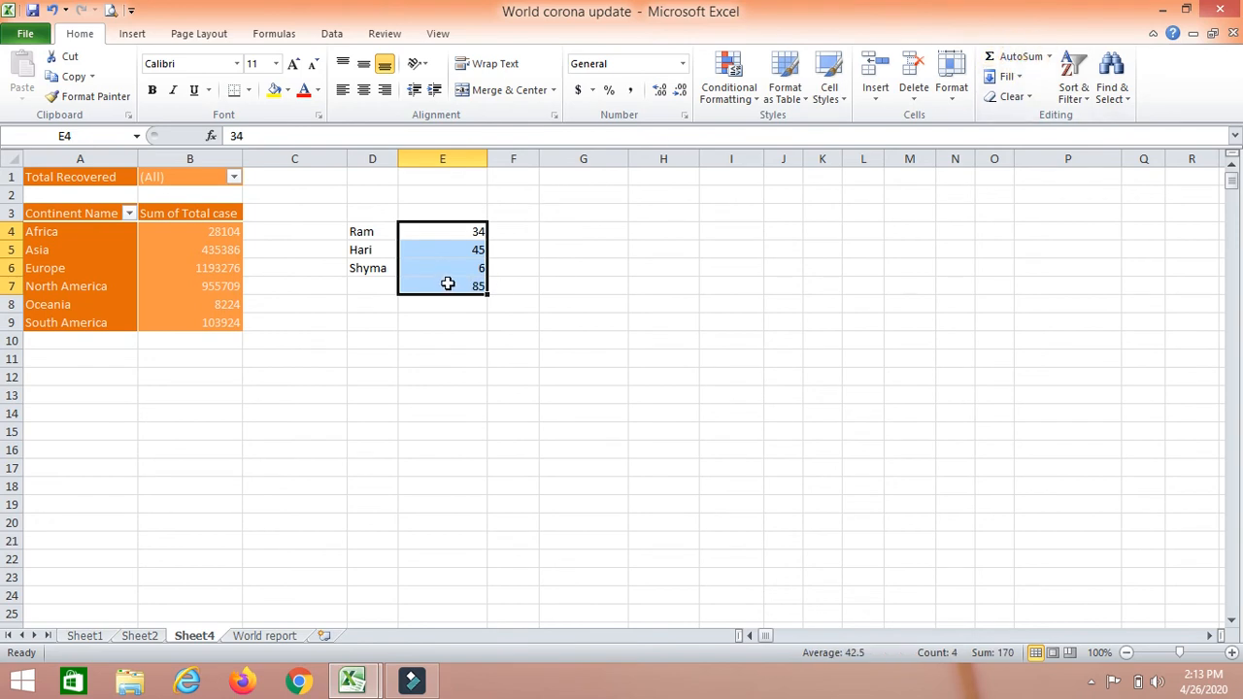
{"action": "left_click", "coordinate": [448, 283]}
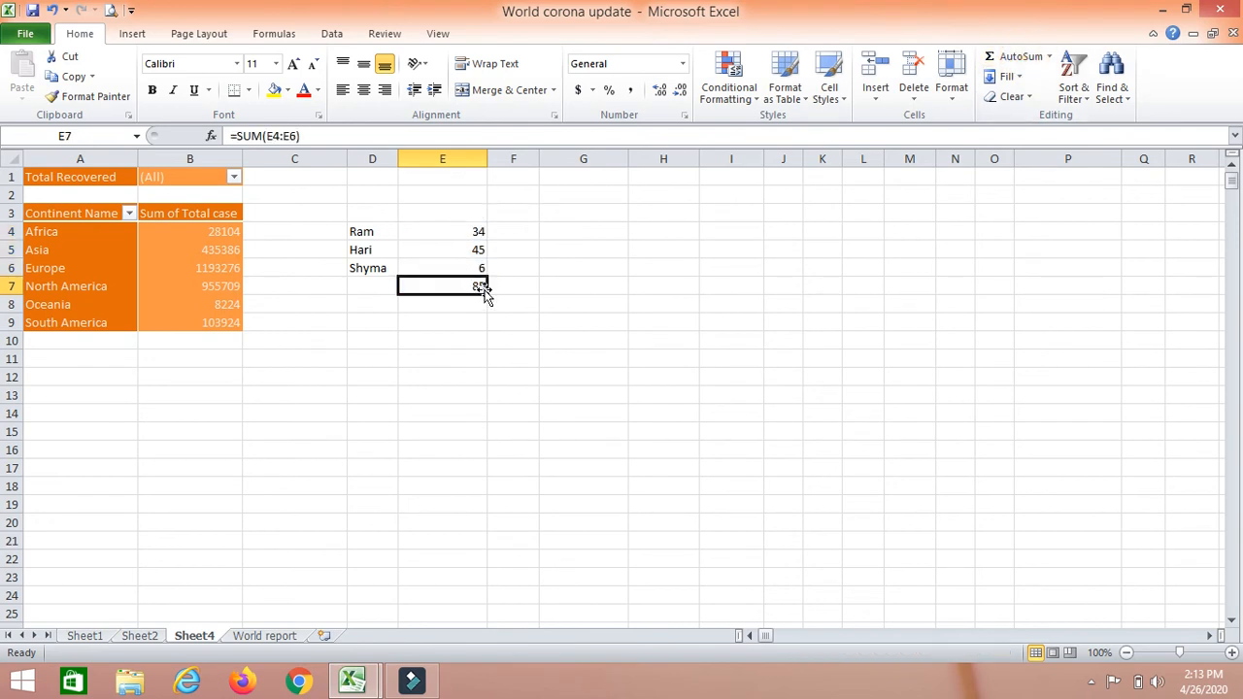
{"action": "left_click", "coordinate": [1049, 57]}
{"action": "left_click", "coordinate": [1059, 117]}
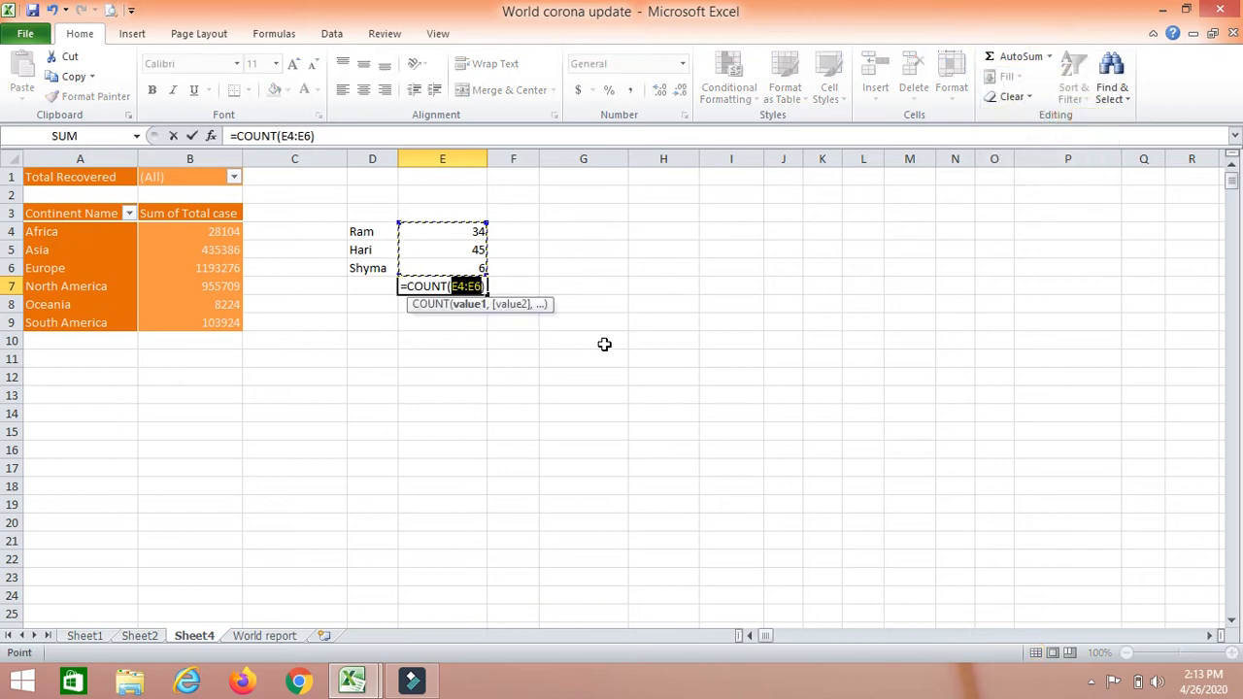
{"action": "key", "text": "Return"}
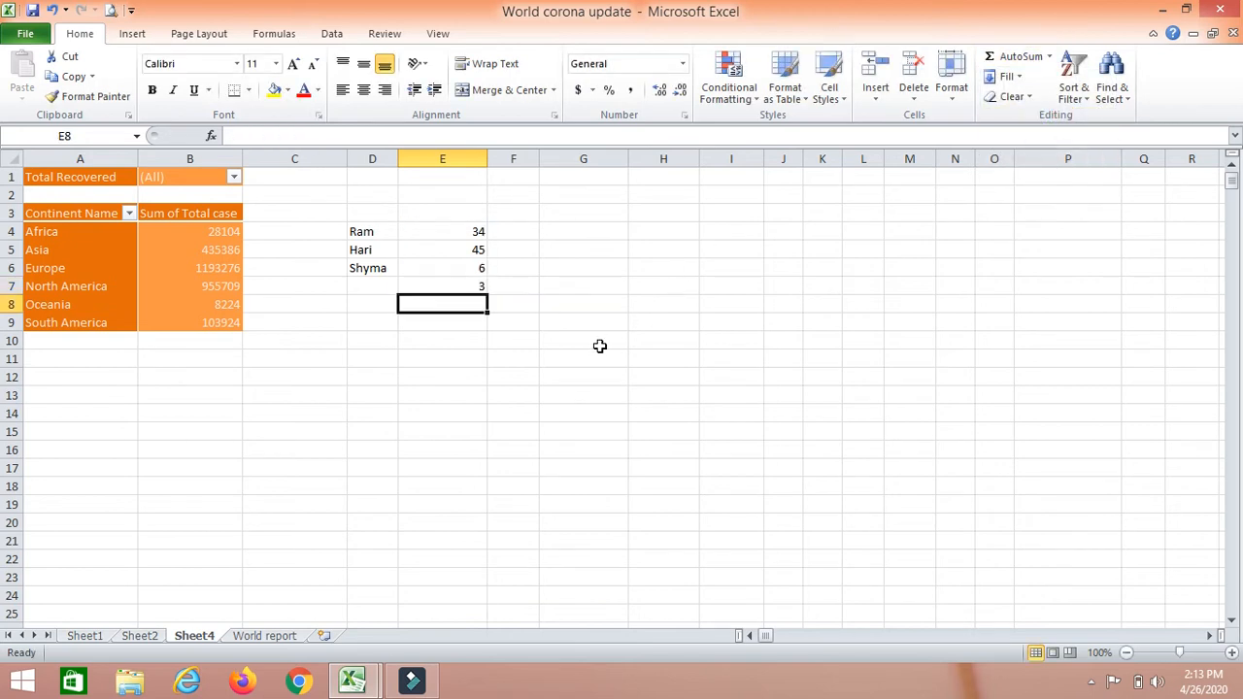
{"action": "left_click_drag", "start_coordinate": [466, 226], "coordinate": [461, 260]}
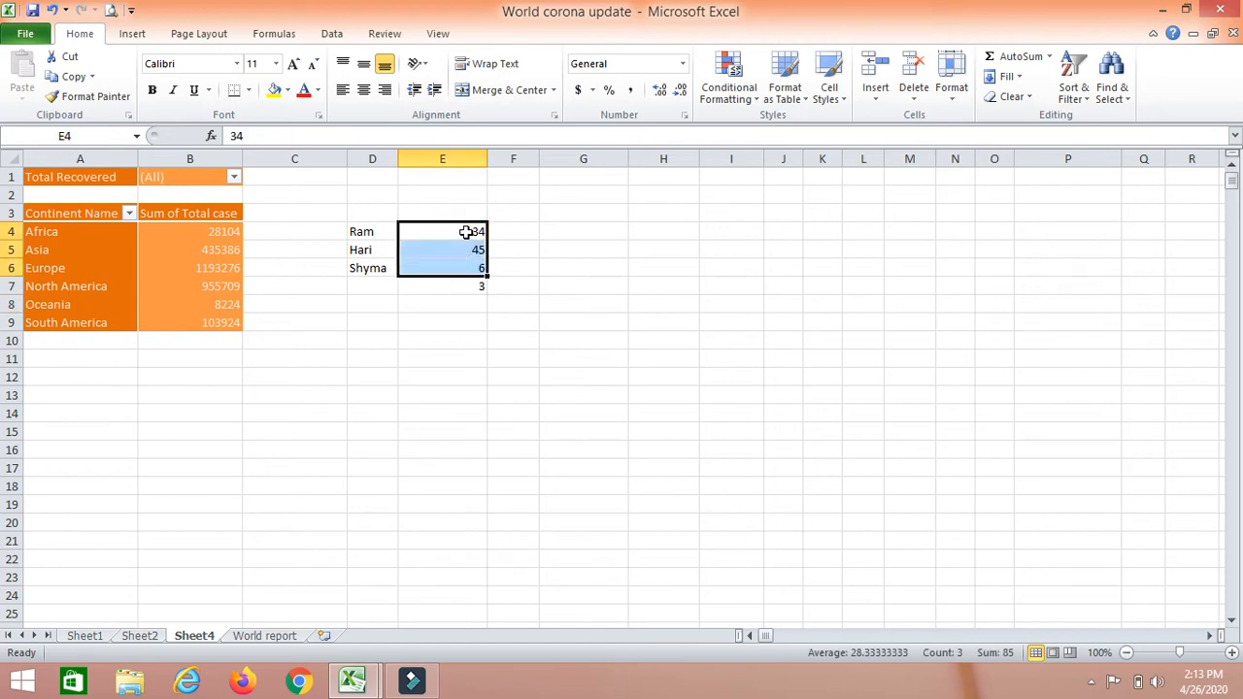
{"action": "left_click_drag", "start_coordinate": [369, 233], "coordinate": [370, 272]}
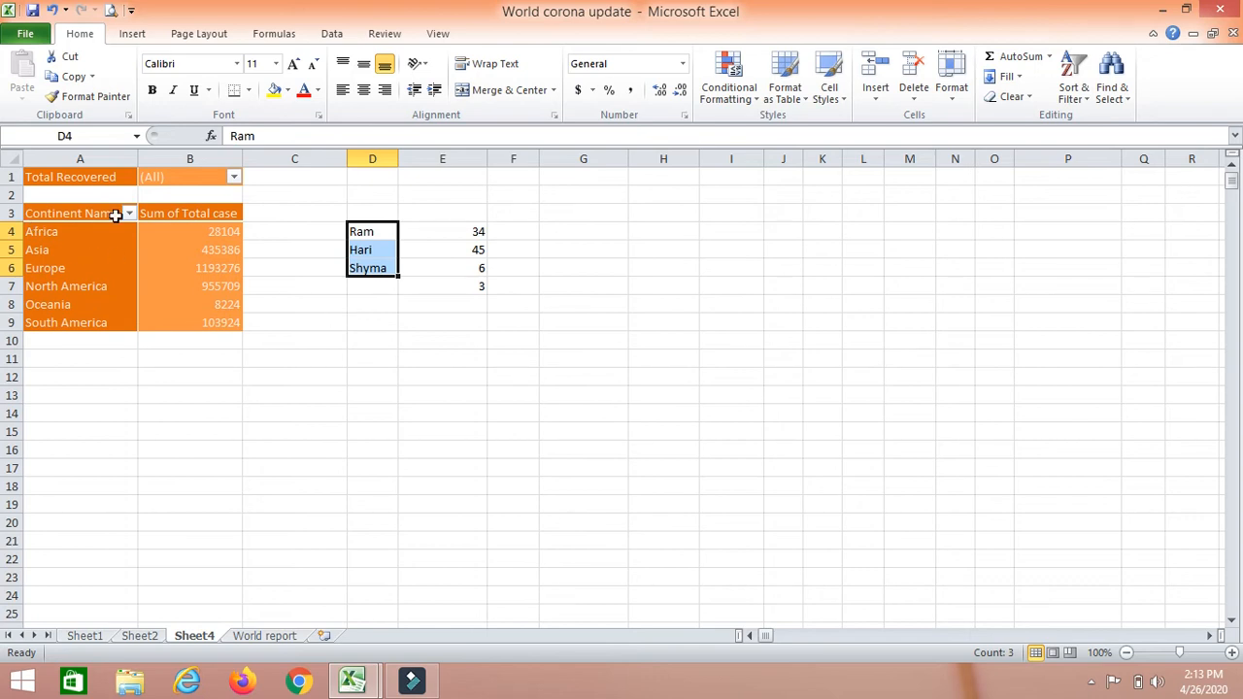
Step: Clear the sample data from the range C3:F8 beside the pivot table
{"action": "left_click_drag", "start_coordinate": [328, 217], "coordinate": [528, 298]}
{"action": "key", "text": "Delete"}
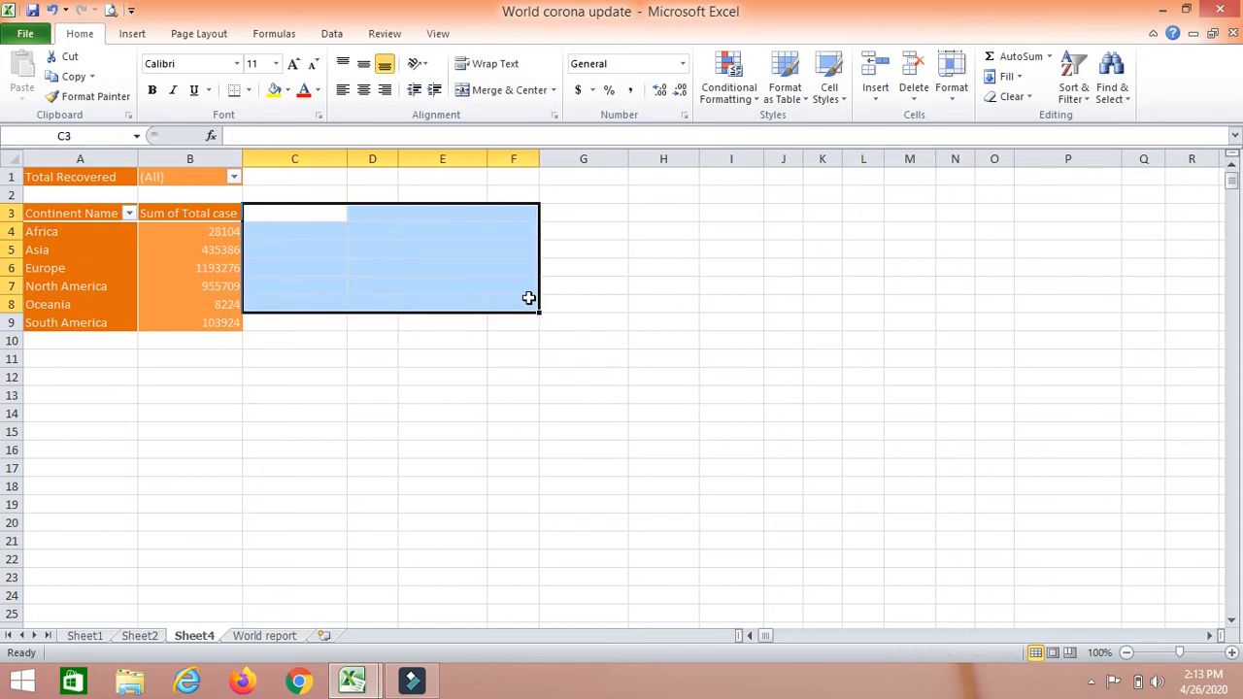
{"action": "left_click", "coordinate": [389, 447]}
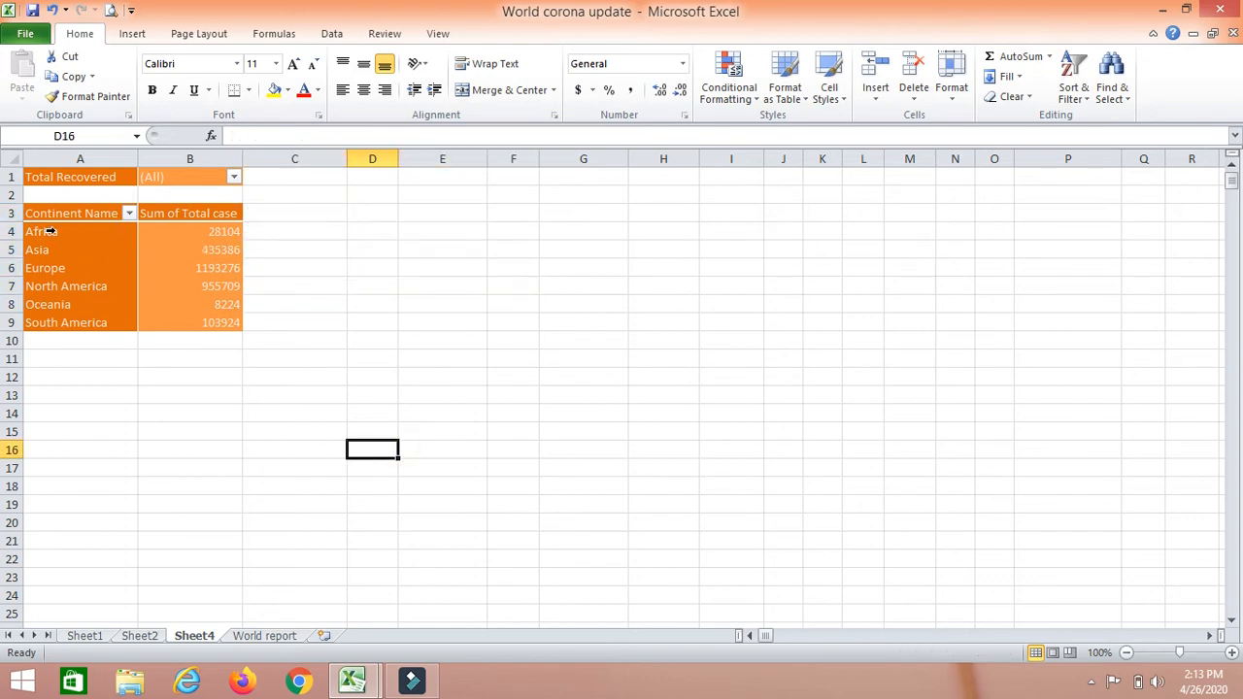
Step: Change the pivot table's Total case value field to summarize by Count instead of Sum
{"action": "mouse_move", "coordinate": [212, 231]}
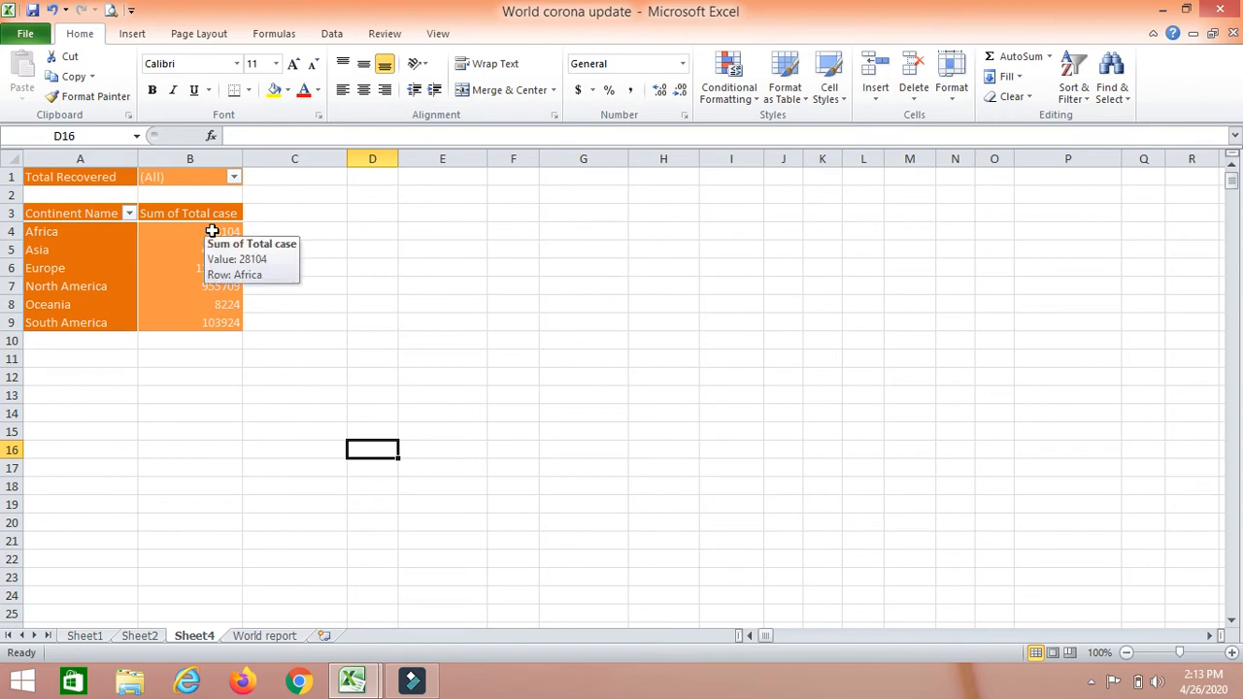
{"action": "left_click", "coordinate": [14, 250]}
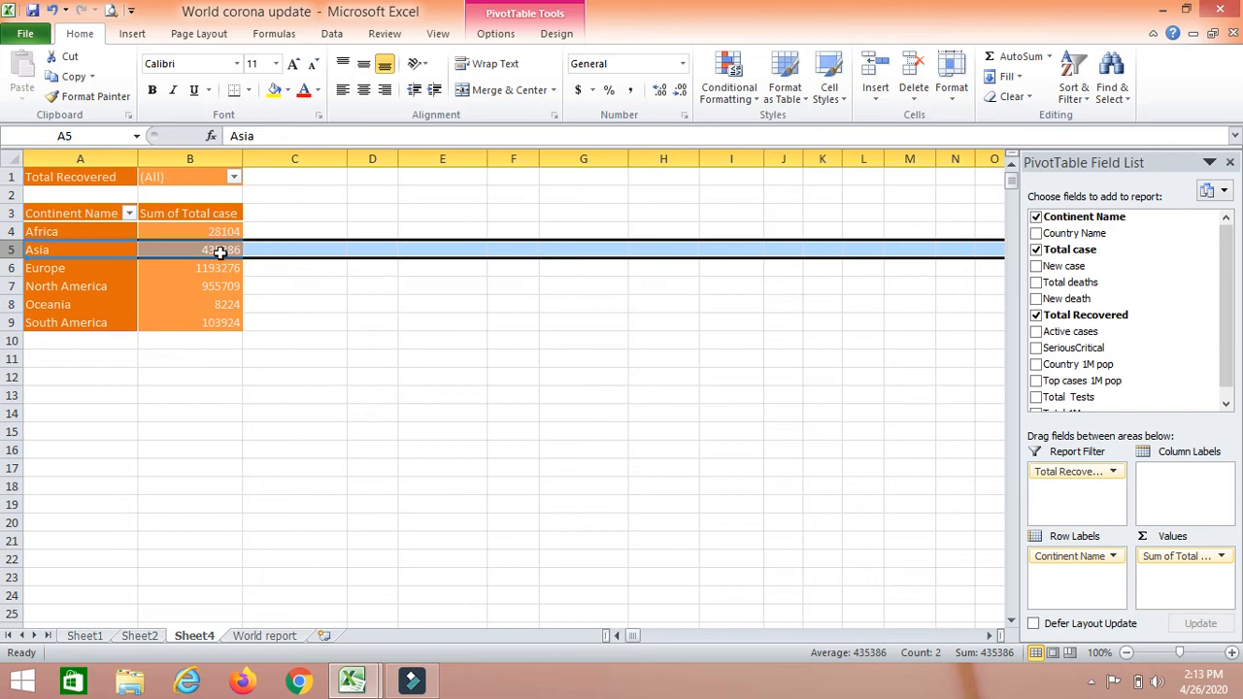
{"action": "mouse_move", "coordinate": [220, 252]}
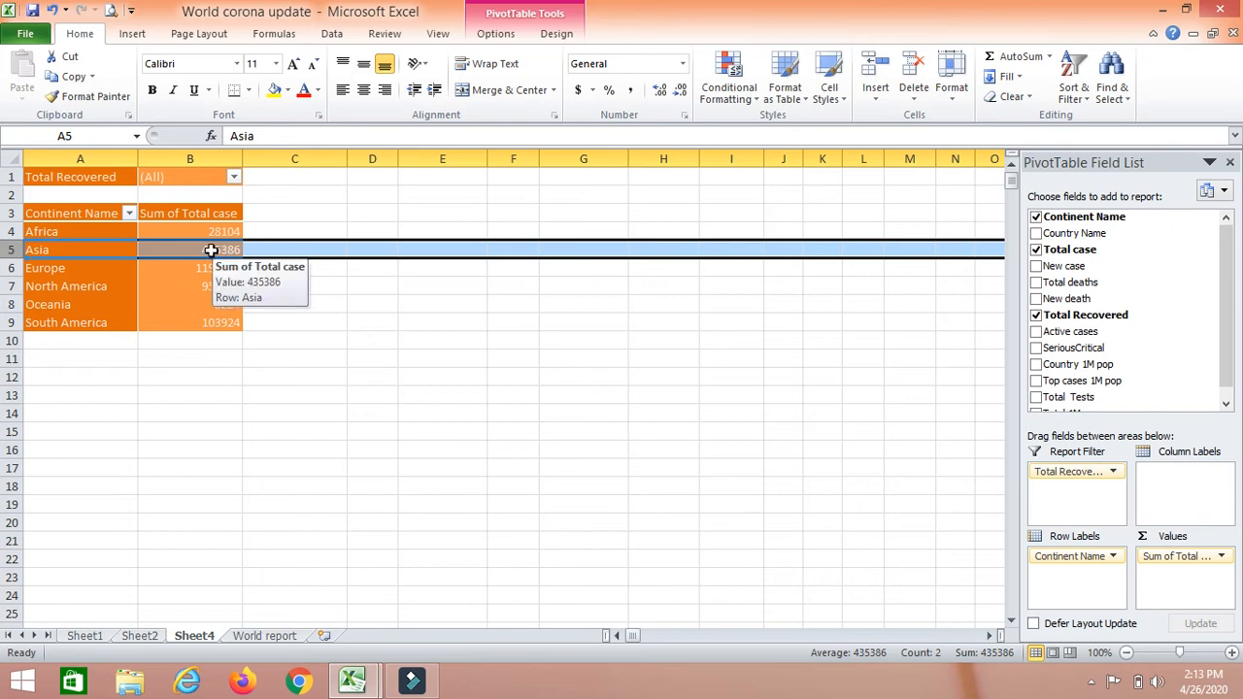
{"action": "left_click", "coordinate": [211, 250]}
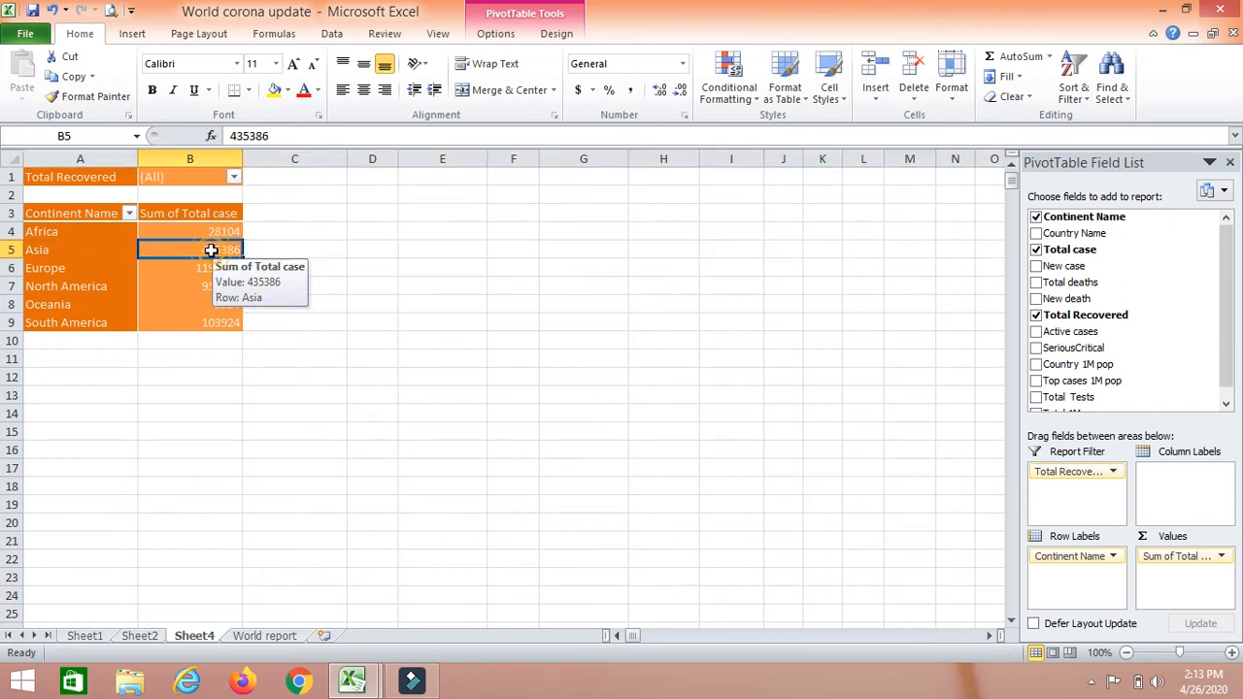
{"action": "left_click", "coordinate": [497, 35]}
{"action": "left_click", "coordinate": [160, 100]}
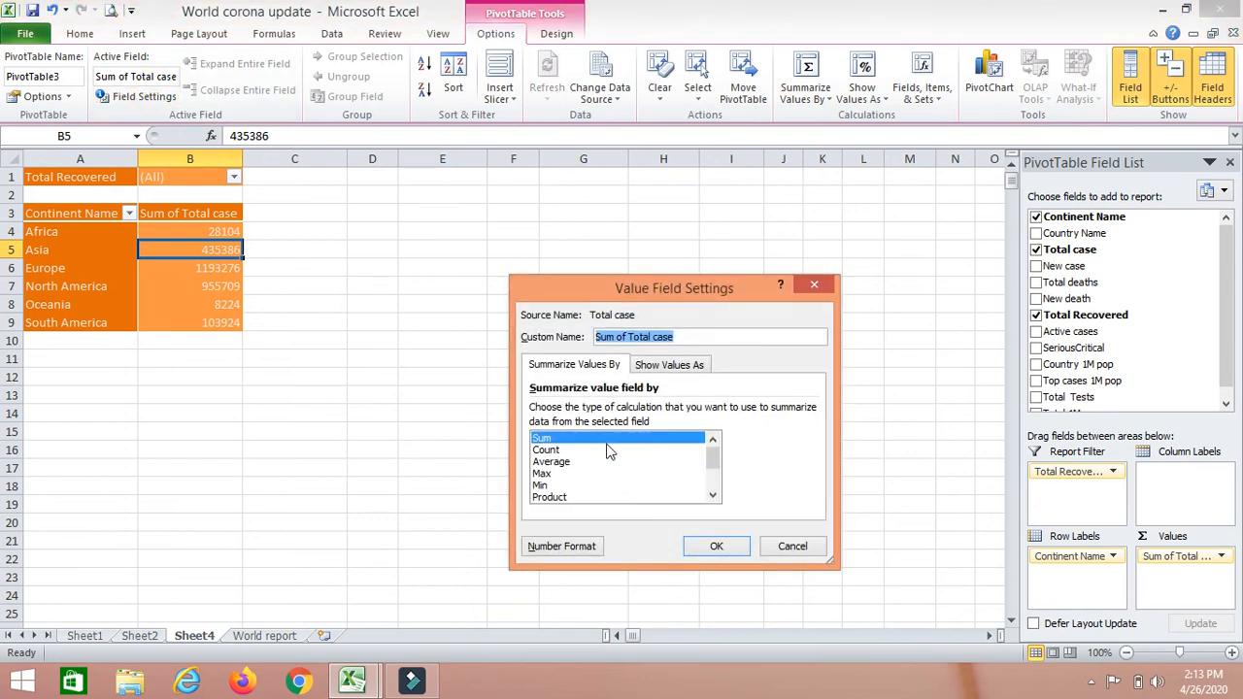
{"action": "left_click", "coordinate": [545, 450]}
{"action": "left_click", "coordinate": [693, 549]}
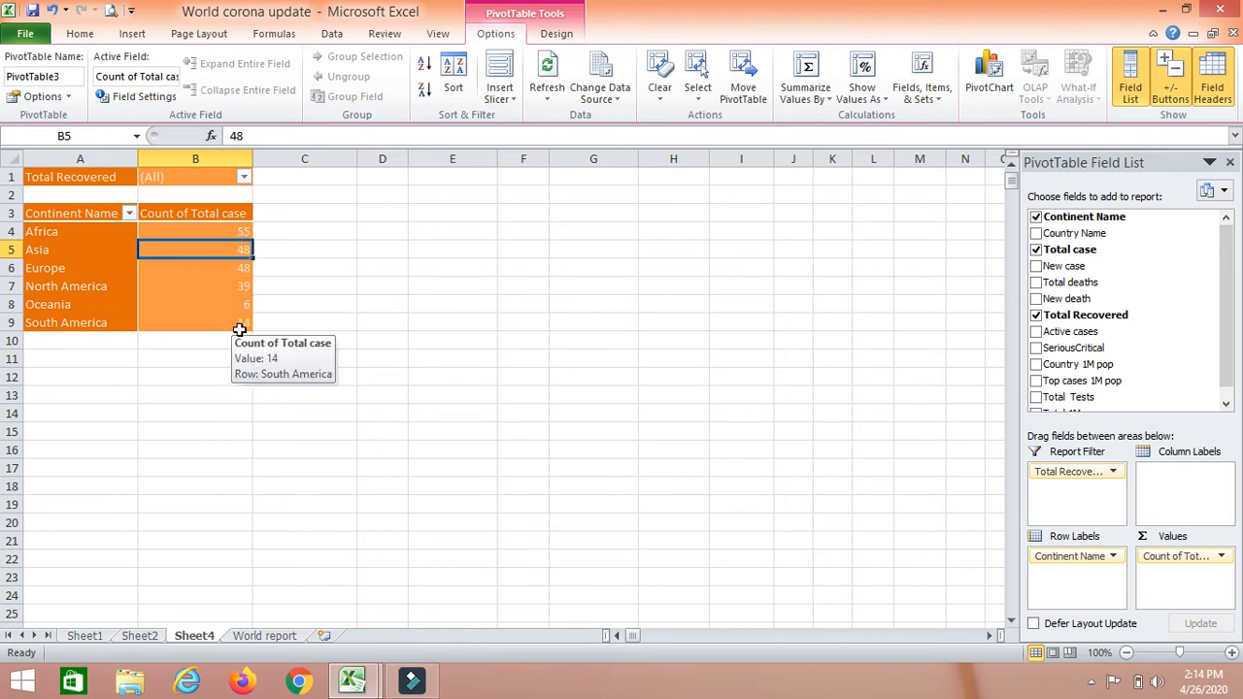
Step: Extract the source records behind Asia's Count of Total case onto a new sheet
{"action": "mouse_move", "coordinate": [206, 251]}
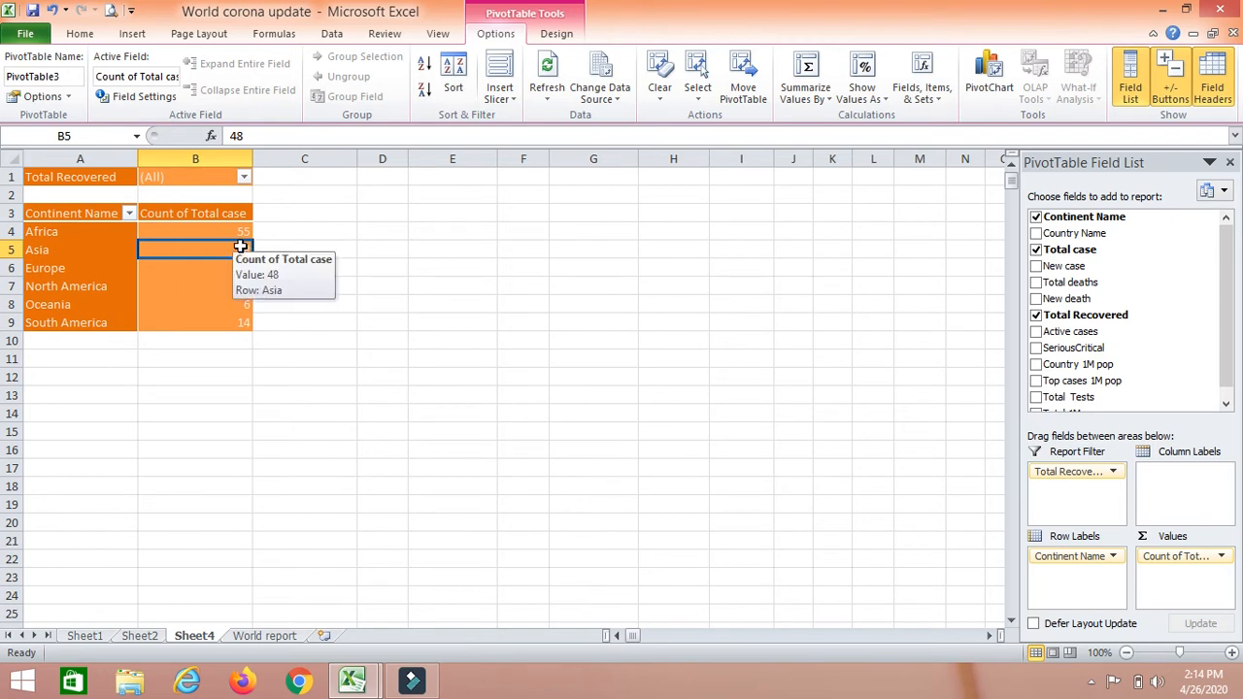
{"action": "double_click", "coordinate": [240, 246]}
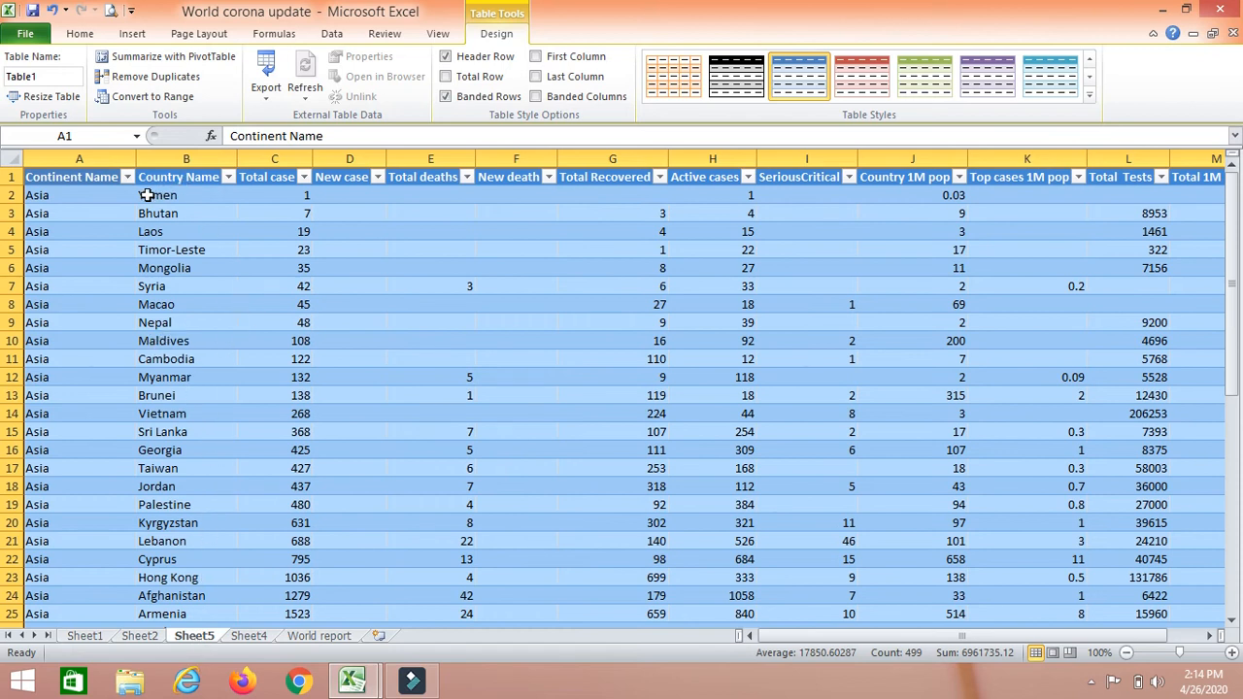
Step: Examine the Country Name, Total case and Total Tests columns in the extracted Asia records
{"action": "left_click", "coordinate": [190, 195]}
{"action": "left_click_drag", "start_coordinate": [191, 195], "coordinate": [184, 584]}
{"action": "scroll", "coordinate": [167, 543], "scroll_direction": "up", "scroll_amount": 8}
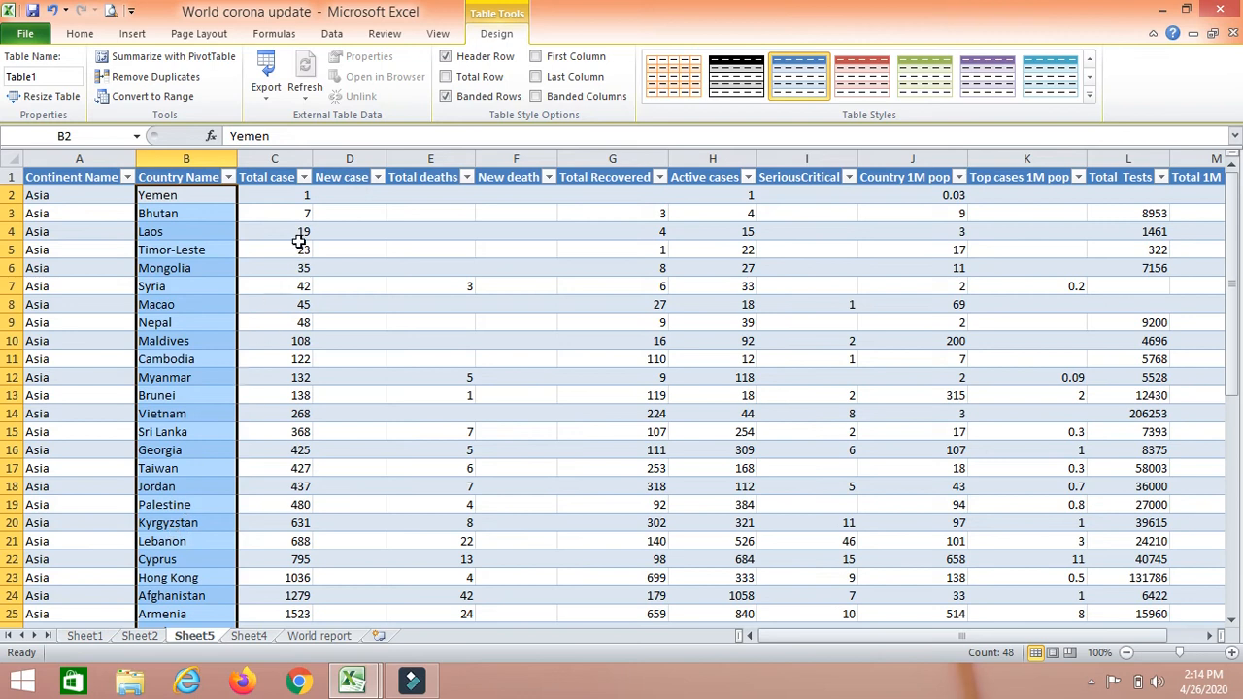
{"action": "left_click", "coordinate": [287, 197]}
{"action": "left_click_drag", "start_coordinate": [286, 200], "coordinate": [287, 235]}
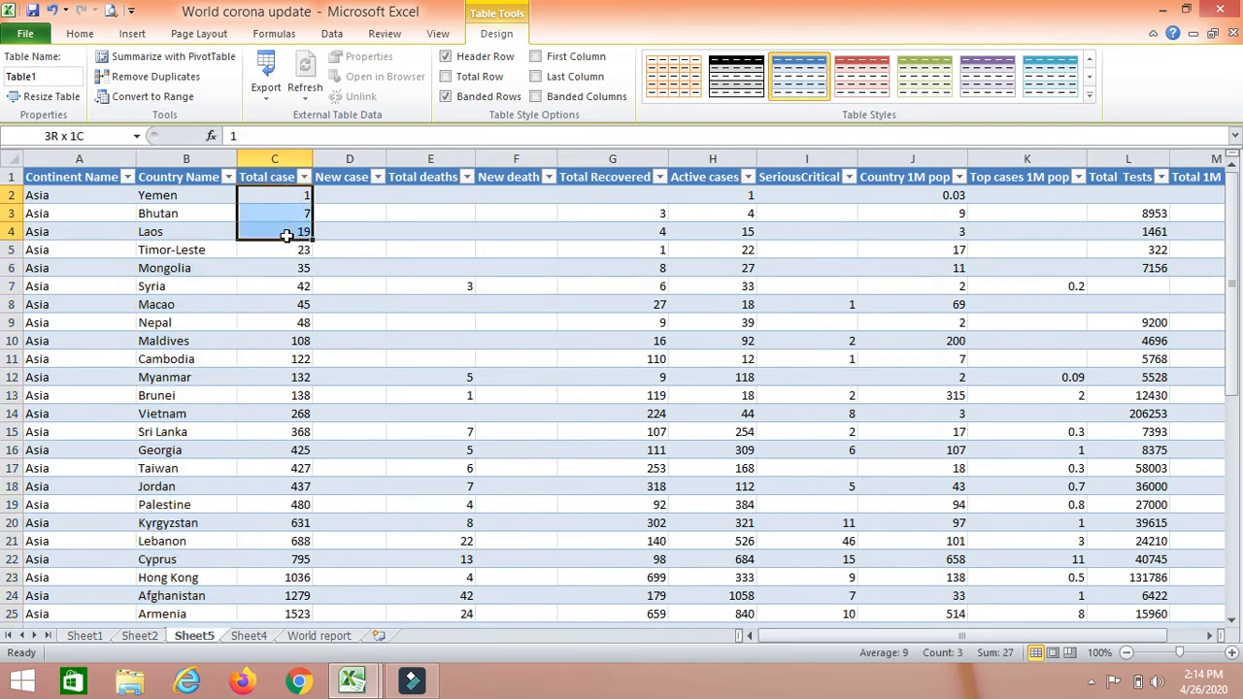
{"action": "left_click", "coordinate": [1126, 176]}
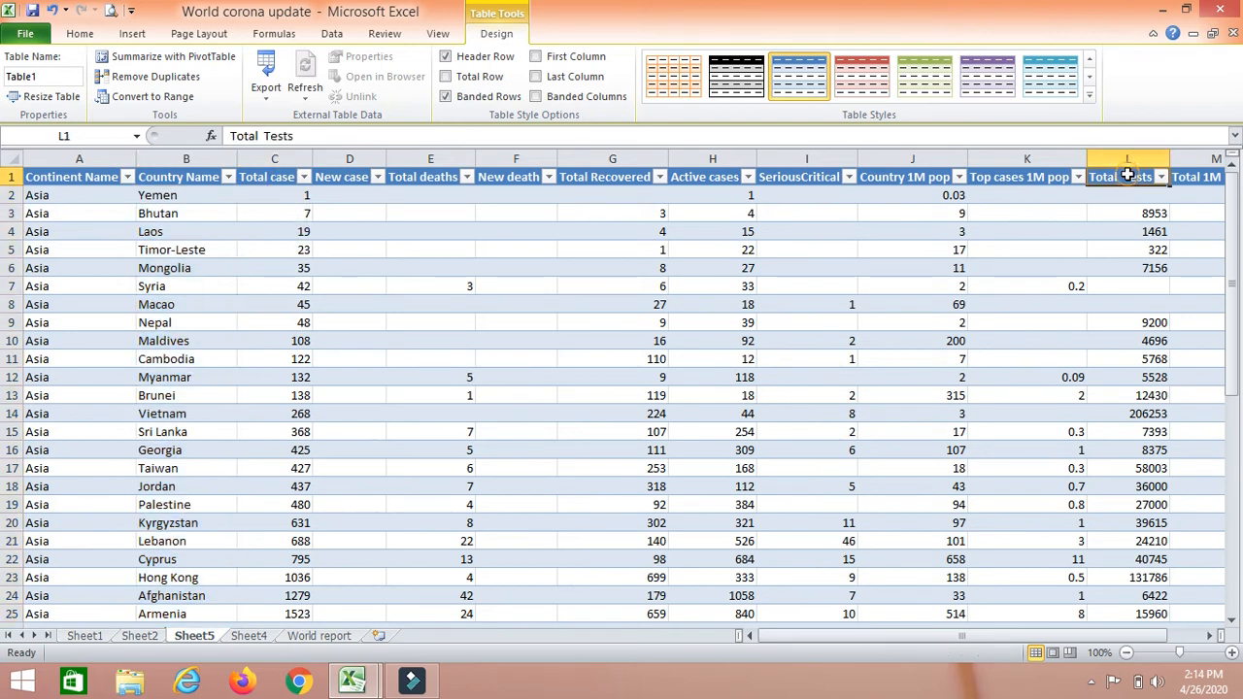
{"action": "left_click", "coordinate": [280, 178]}
{"action": "left_click", "coordinate": [281, 196]}
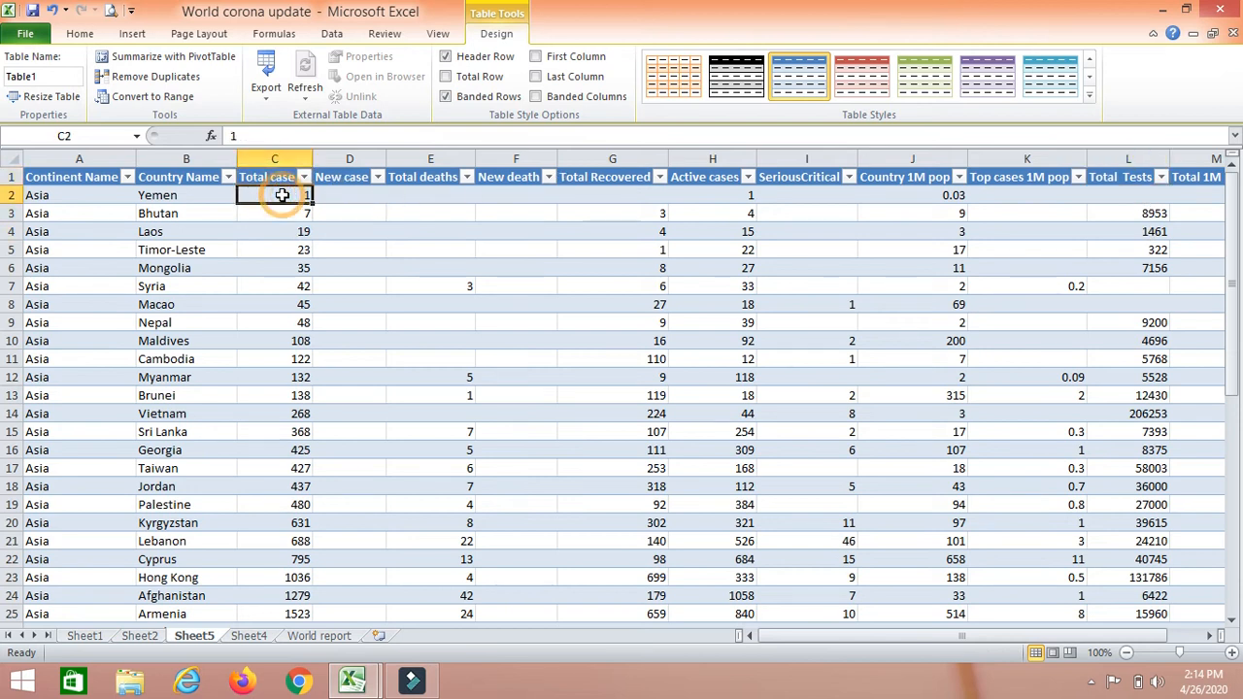
Step: Examine the Total case values in the extracted Asia records, select them all to get their count, and compare with Asia's count on Sheet4
{"action": "left_click", "coordinate": [287, 213]}
{"action": "left_click", "coordinate": [287, 231]}
{"action": "left_click", "coordinate": [285, 252]}
{"action": "left_click", "coordinate": [286, 269]}
{"action": "left_click", "coordinate": [287, 287]}
{"action": "left_click", "coordinate": [287, 305]}
{"action": "left_click_drag", "start_coordinate": [289, 198], "coordinate": [297, 595]}
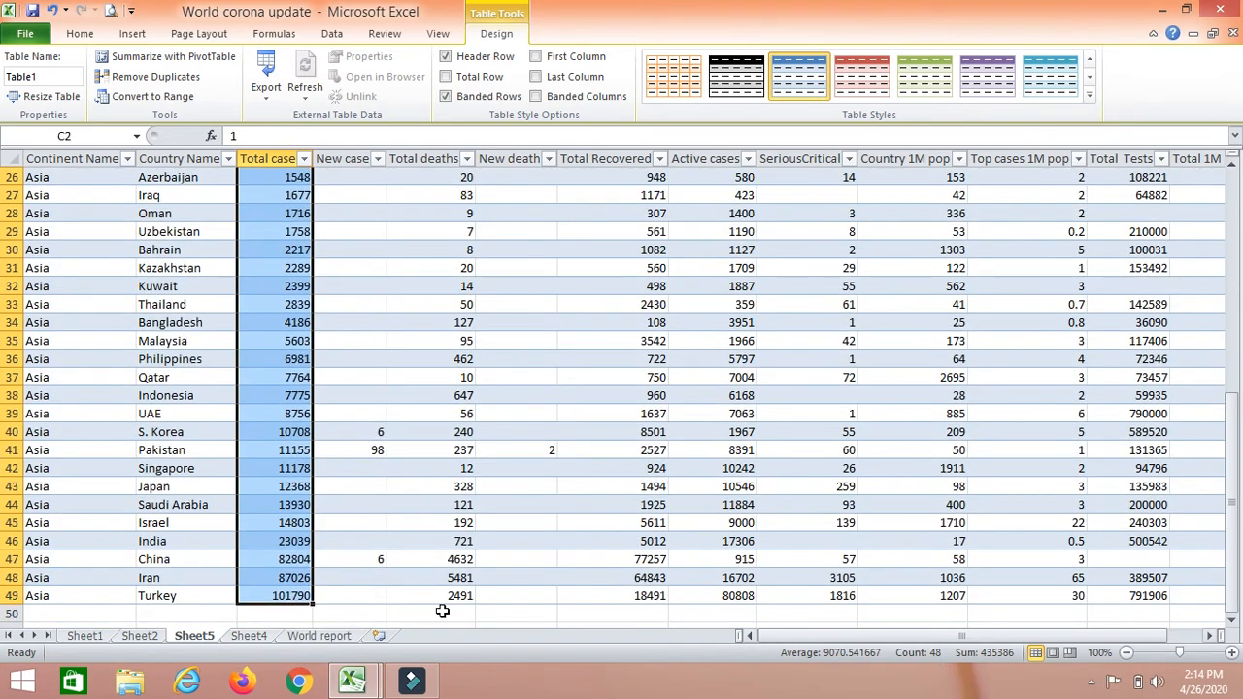
{"action": "left_click", "coordinate": [254, 636]}
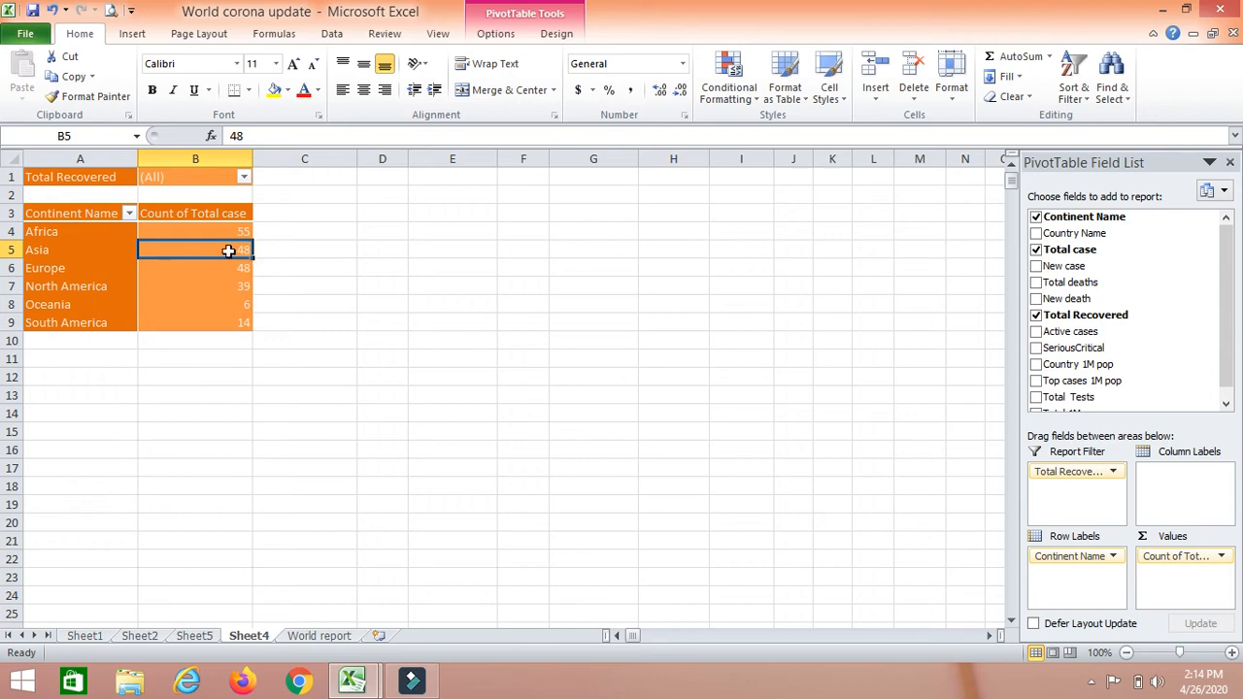
{"action": "mouse_move", "coordinate": [227, 248]}
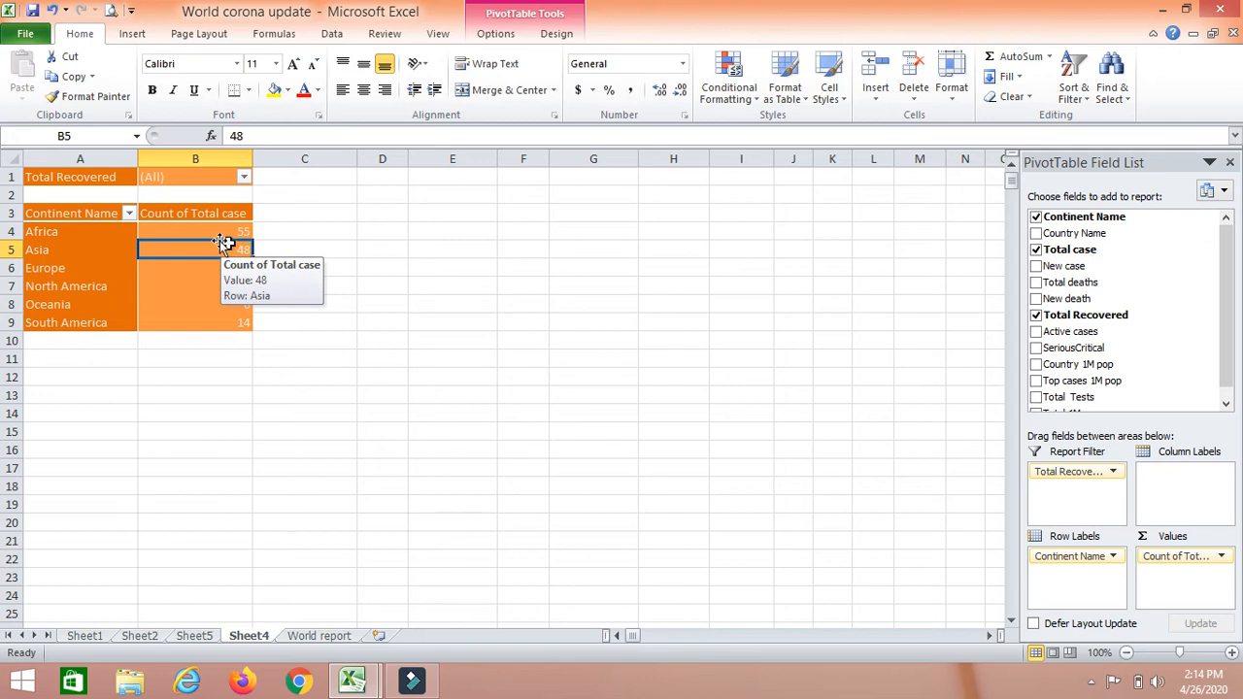
Step: Summarize the pivot table's Total case value field by Max and review the values for Africa, Asia and Europe
{"action": "left_click", "coordinate": [496, 33]}
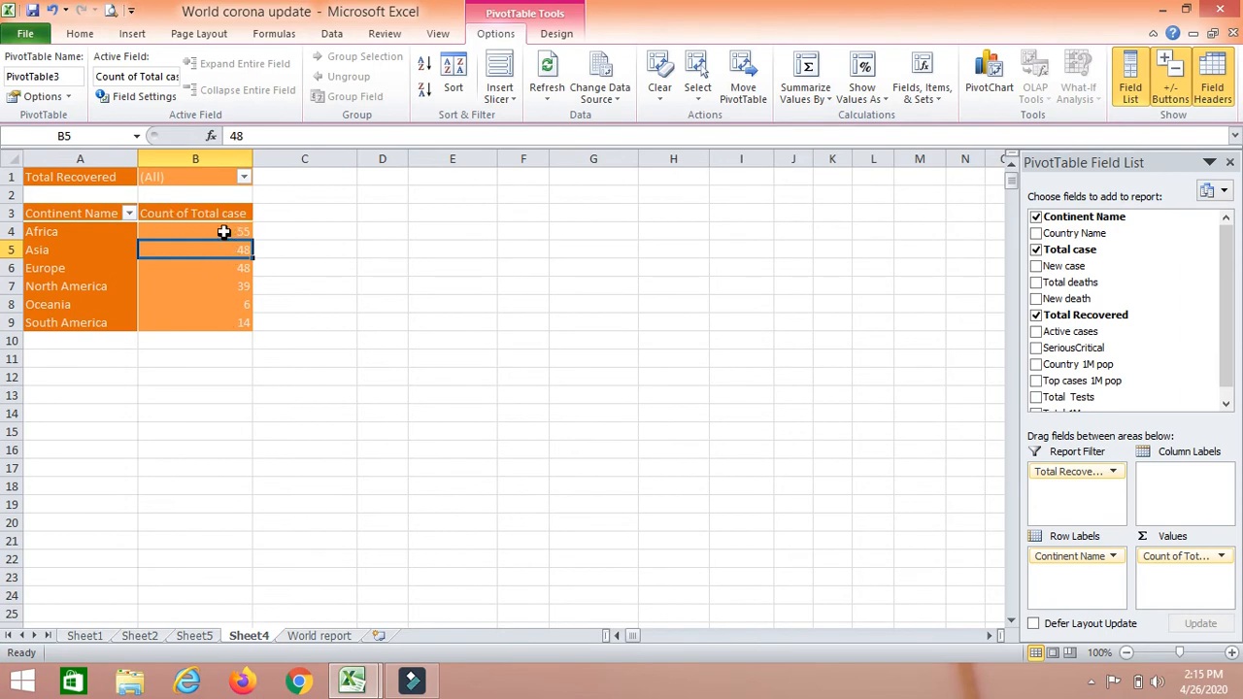
{"action": "left_click", "coordinate": [136, 96]}
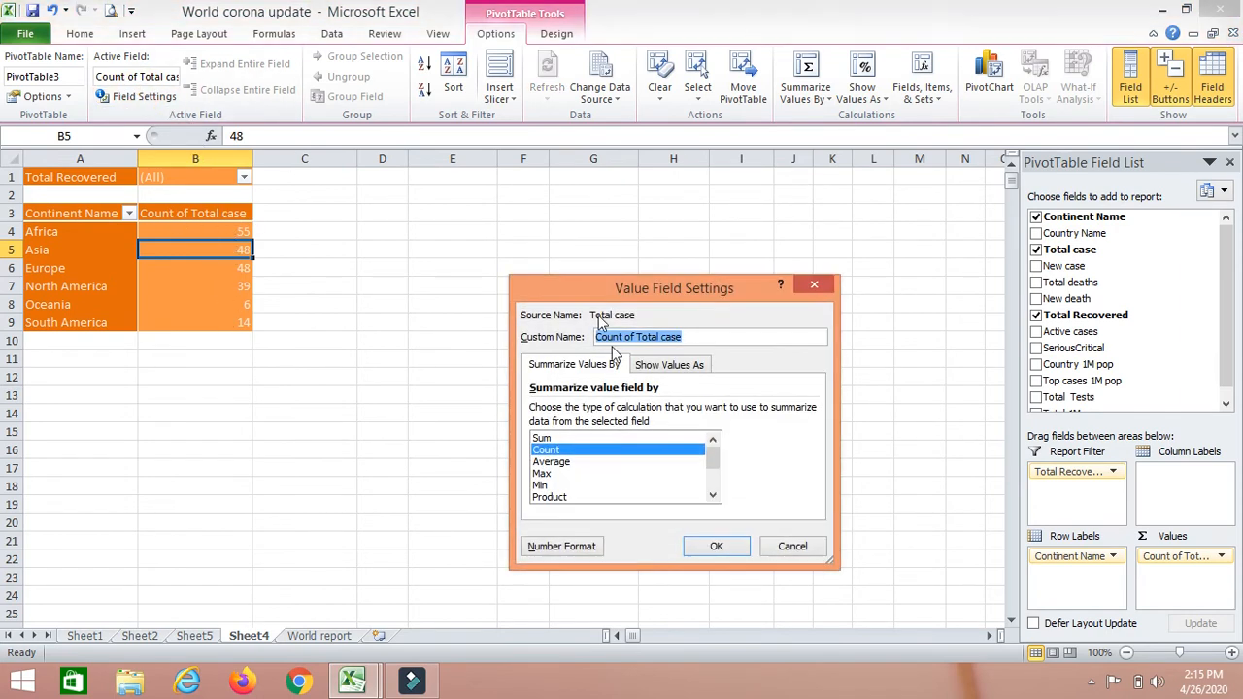
{"action": "left_click", "coordinate": [545, 438]}
{"action": "left_click", "coordinate": [548, 450]}
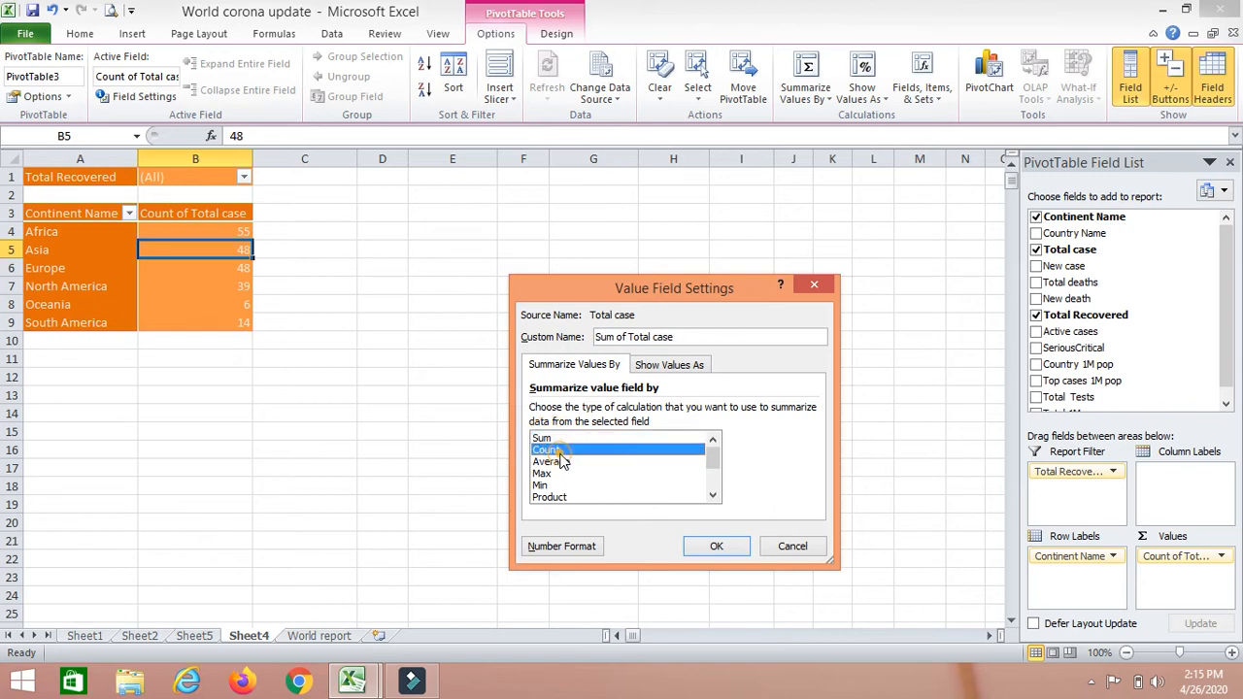
{"action": "left_click", "coordinate": [550, 463]}
{"action": "left_click", "coordinate": [549, 475]}
{"action": "left_click", "coordinate": [551, 484]}
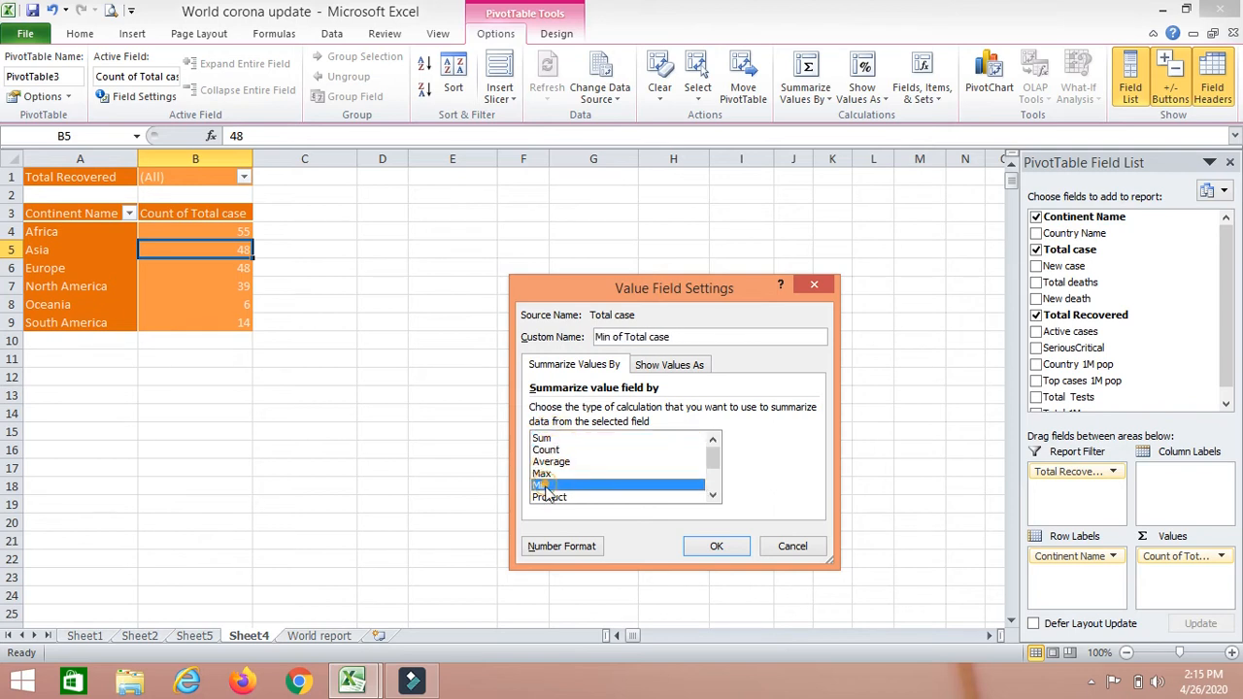
{"action": "left_click", "coordinate": [550, 463]}
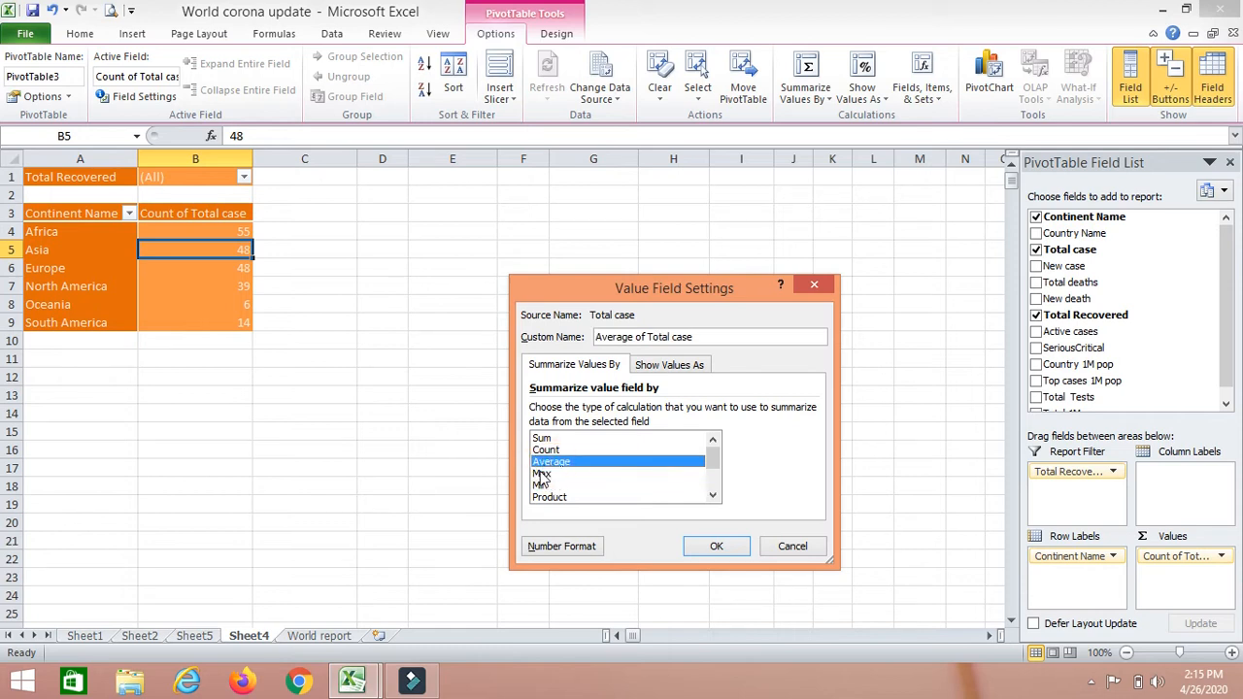
{"action": "left_click", "coordinate": [543, 475]}
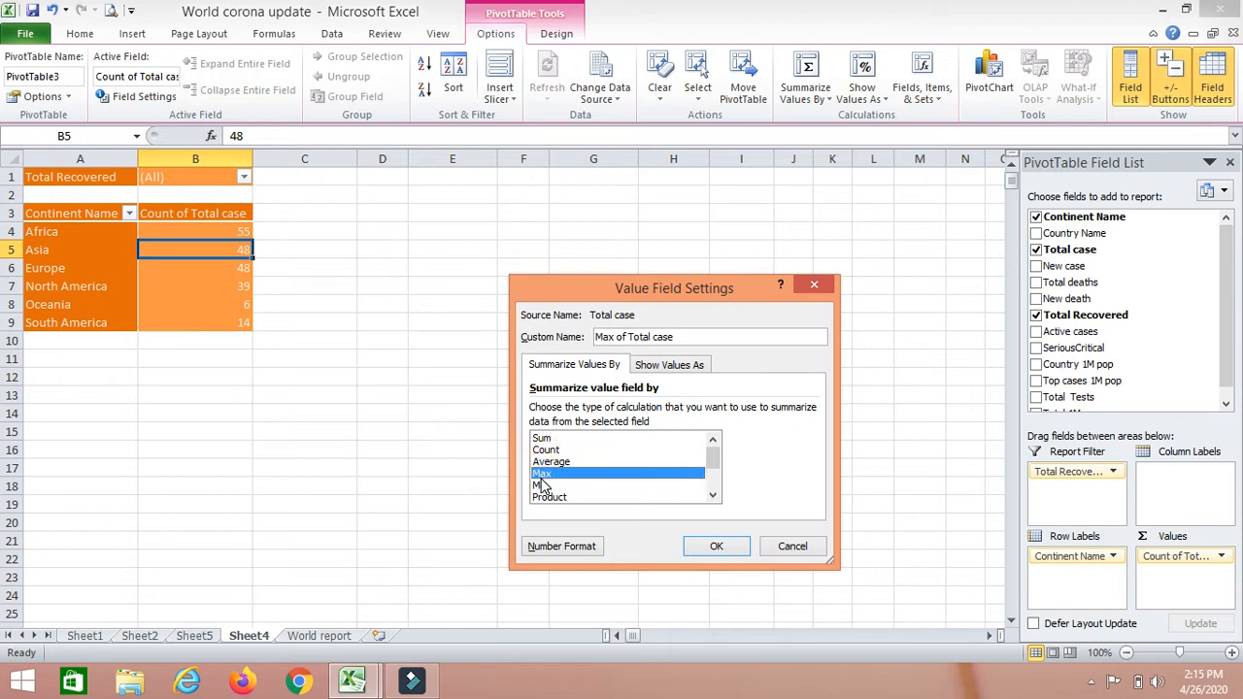
{"action": "left_click", "coordinate": [715, 546]}
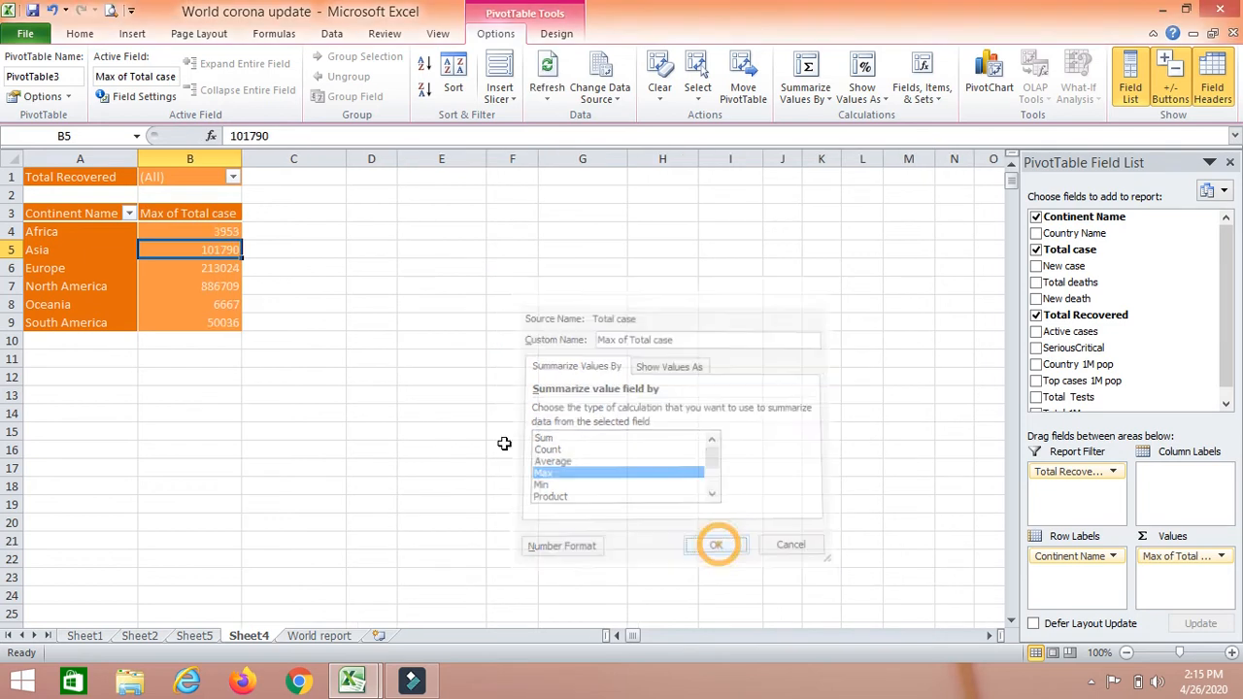
{"action": "left_click", "coordinate": [198, 231]}
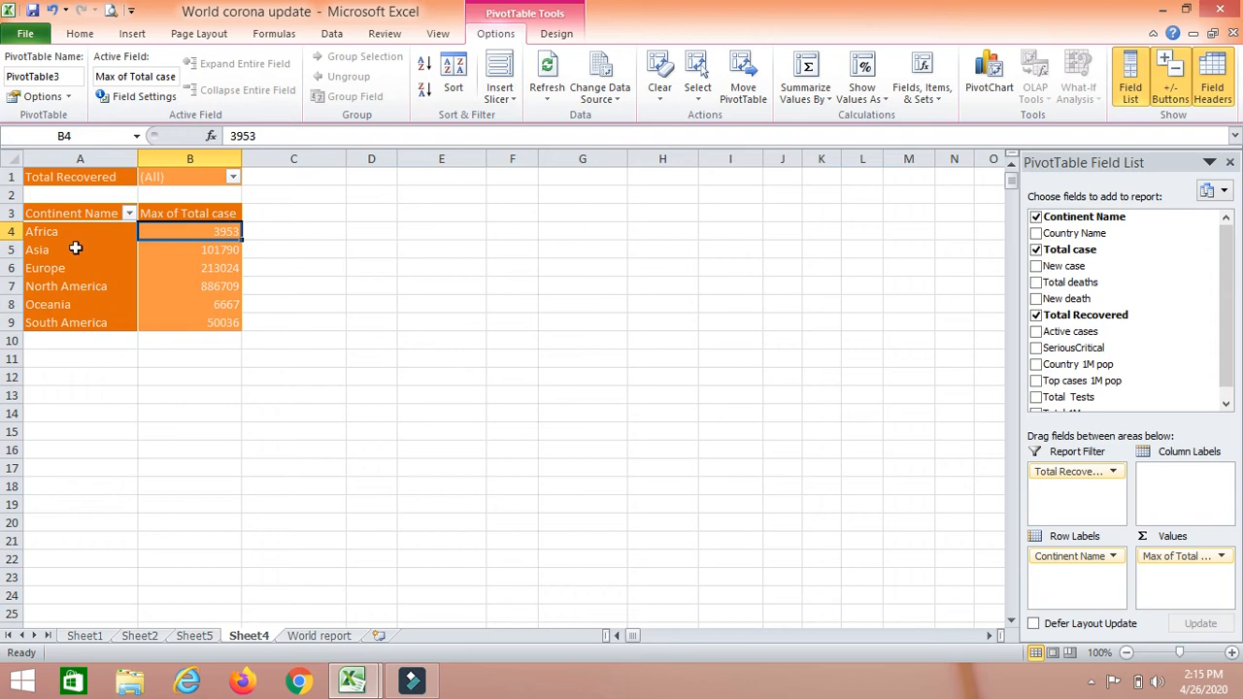
{"action": "left_click", "coordinate": [196, 250]}
{"action": "left_click", "coordinate": [189, 268]}
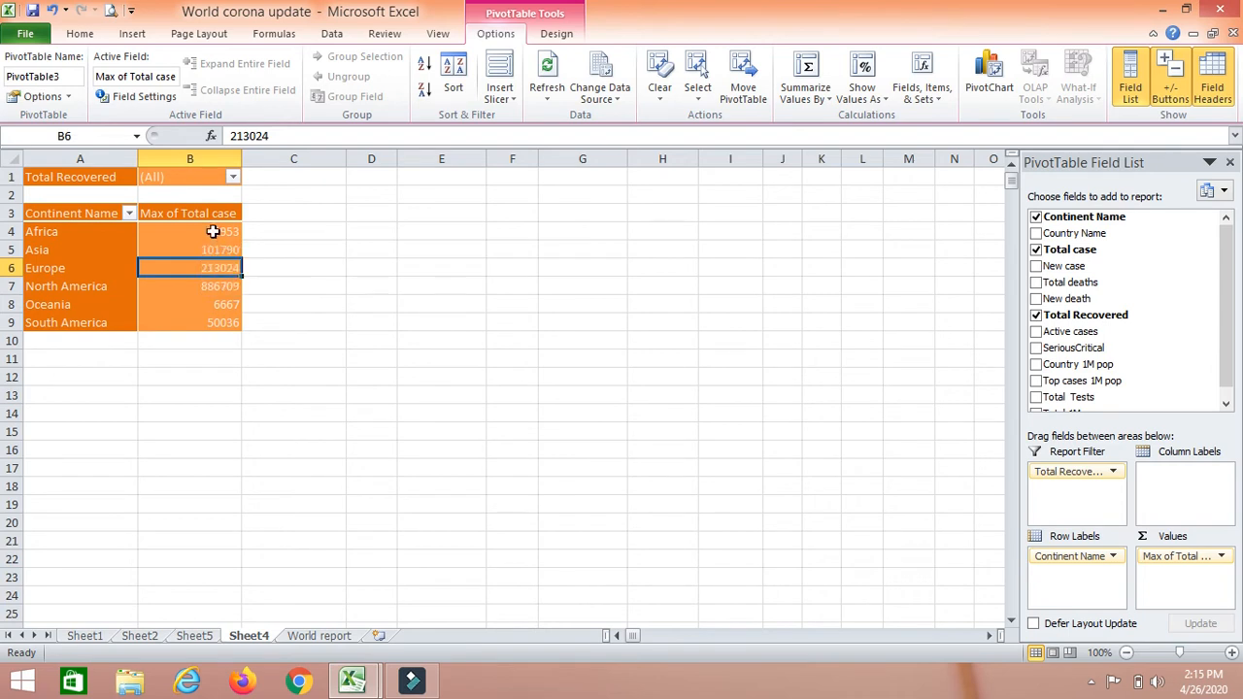
Step: Set the pivot table's Total case value field to summarize by Sum
{"action": "left_click", "coordinate": [211, 233]}
{"action": "left_click", "coordinate": [144, 97]}
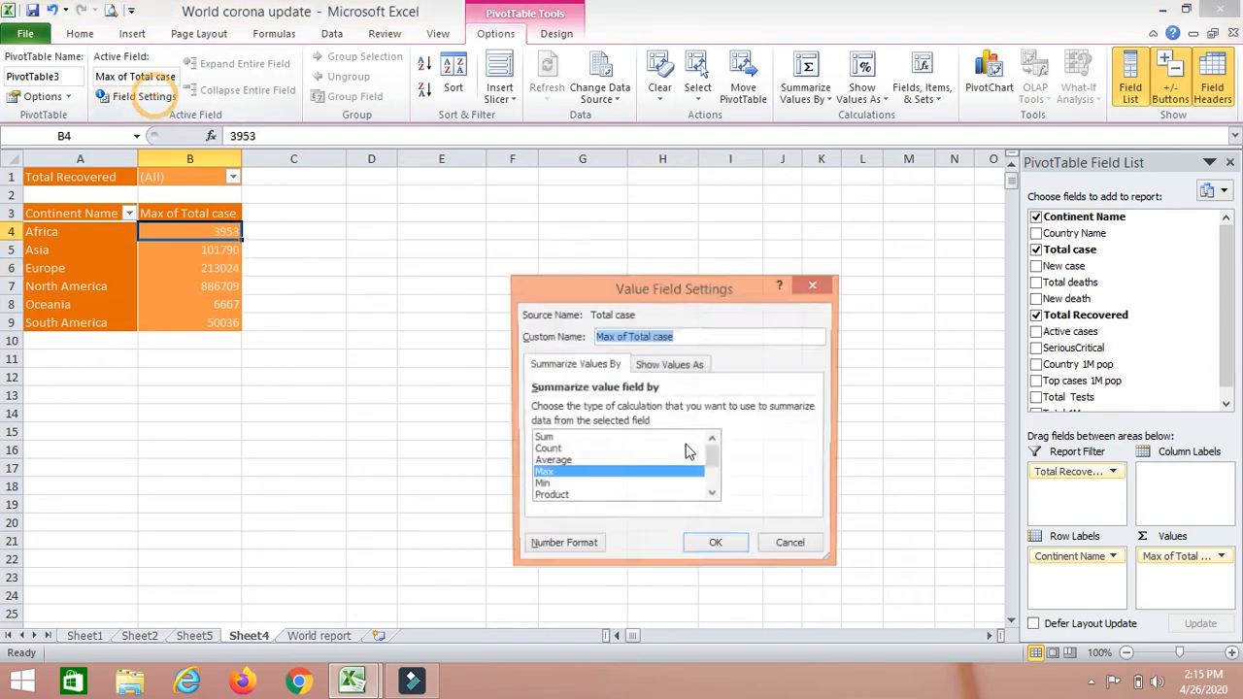
{"action": "left_click", "coordinate": [542, 439]}
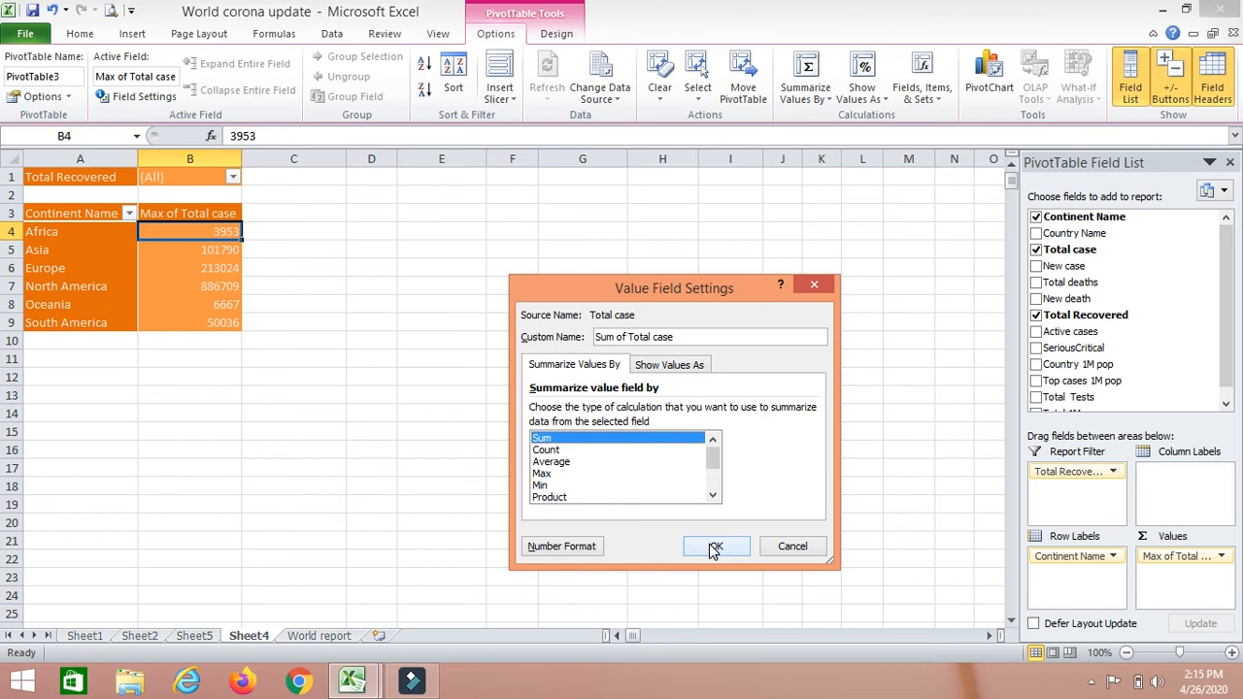
{"action": "left_click", "coordinate": [716, 546]}
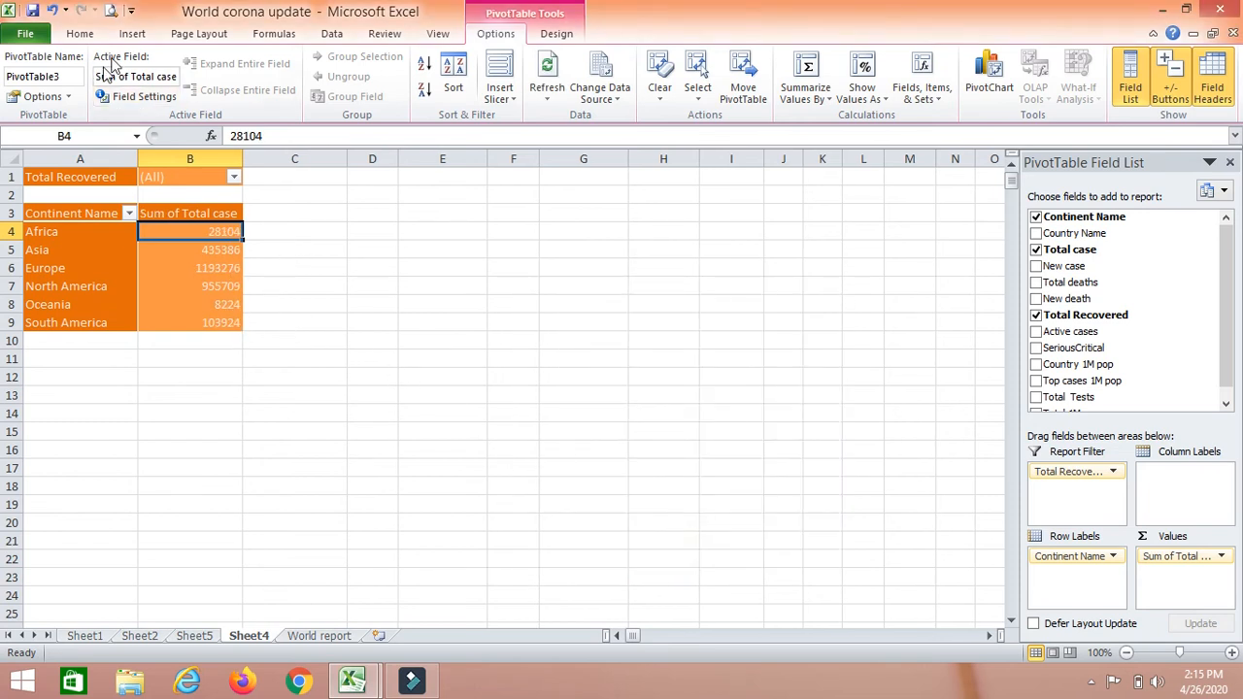
Step: Turn on the pivot table's grand totals for both rows and columns
{"action": "left_click", "coordinate": [566, 34]}
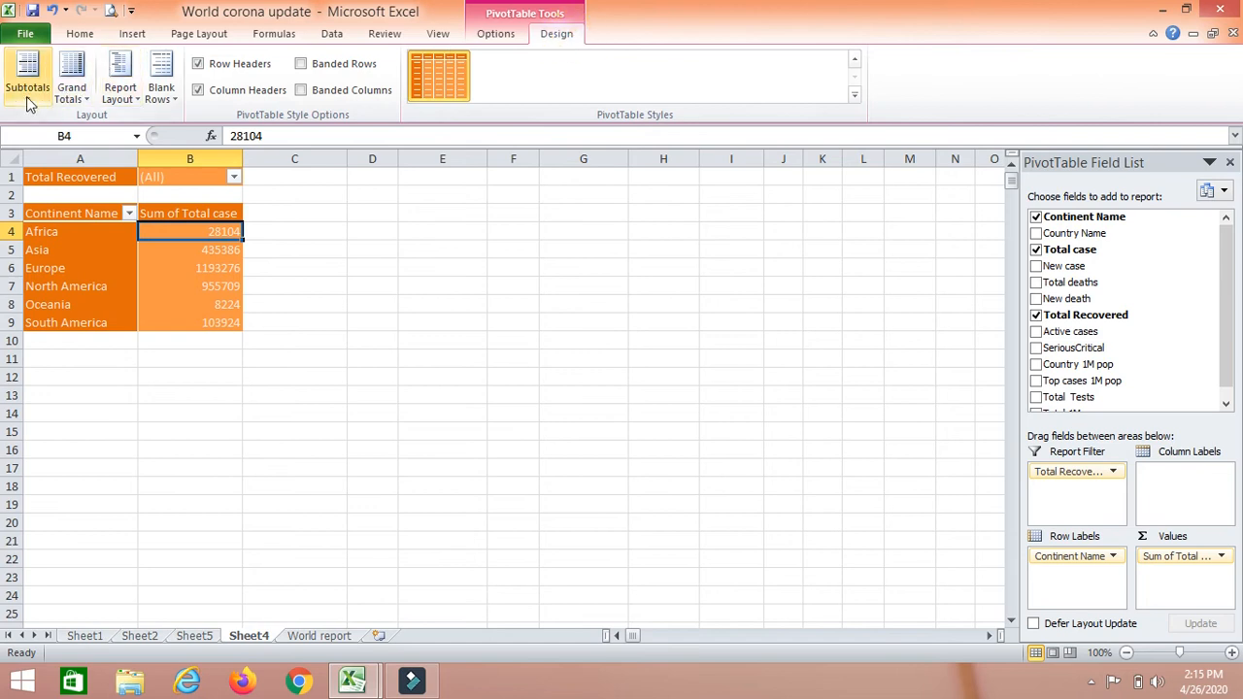
{"action": "left_click", "coordinate": [68, 92]}
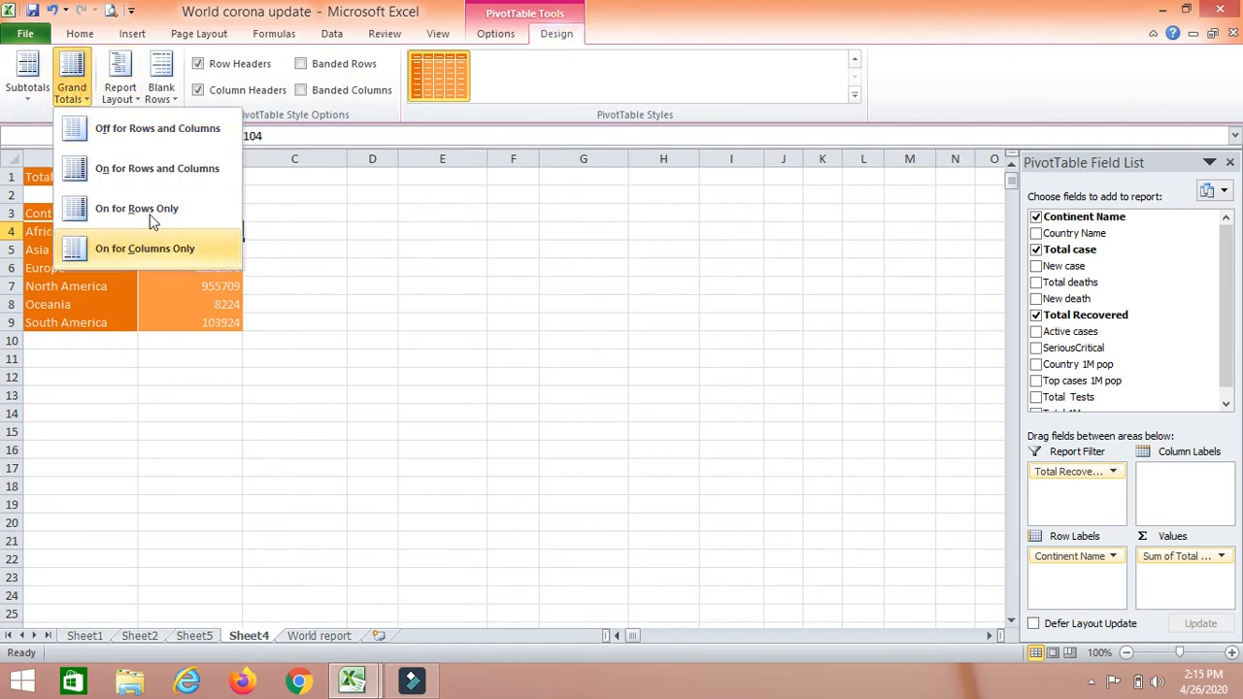
{"action": "left_click", "coordinate": [153, 168]}
{"action": "left_click", "coordinate": [406, 378]}
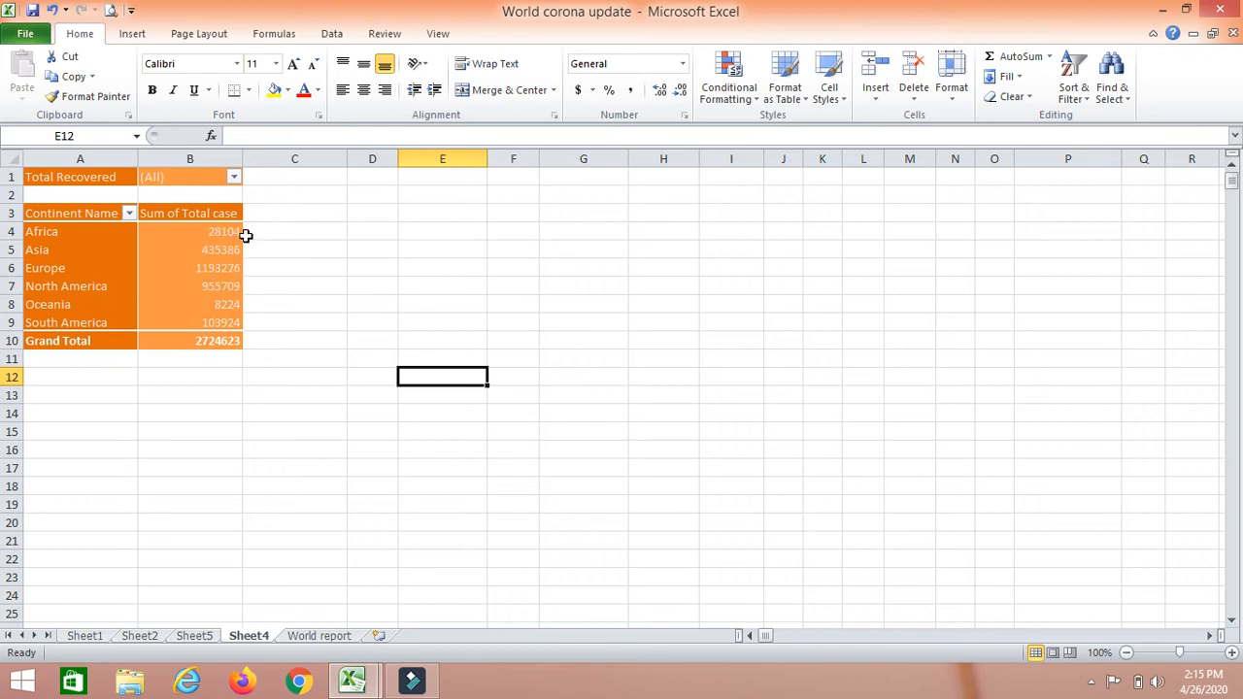
Step: Enter the formula =2724623/28104*100 in cell E4 beside the pivot table
{"action": "left_click", "coordinate": [431, 233]}
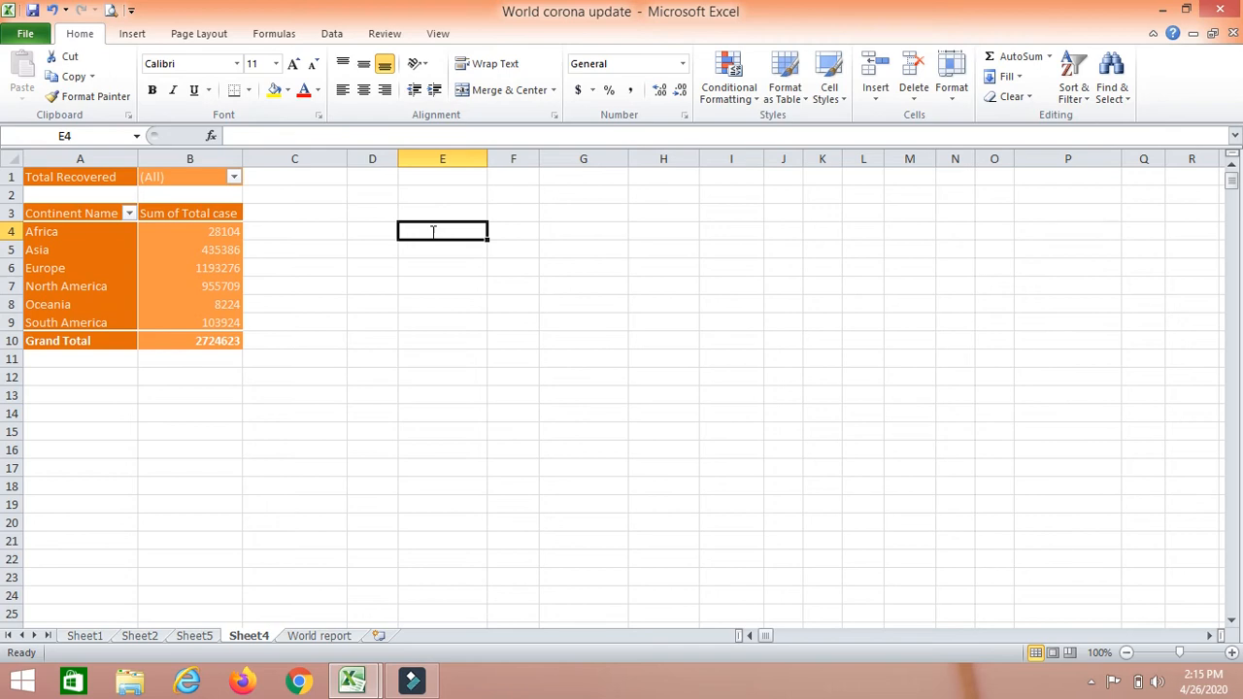
{"action": "type", "text": "="}
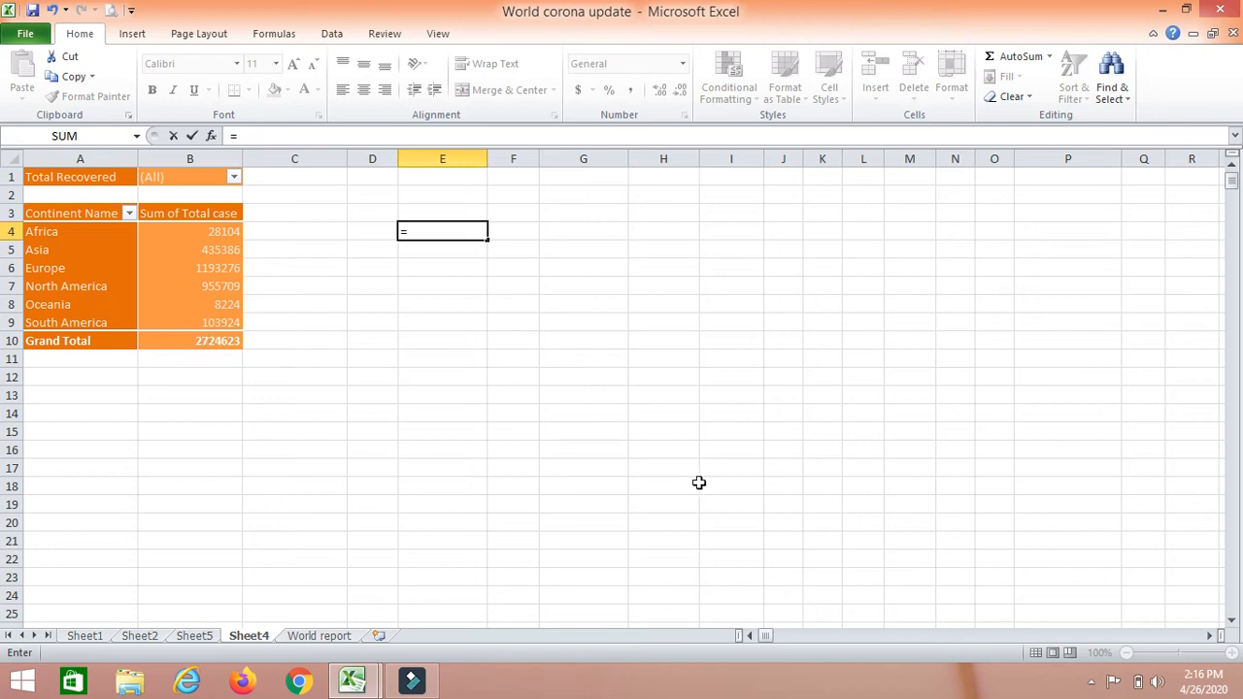
{"action": "type", "text": "2724623/28104*100"}
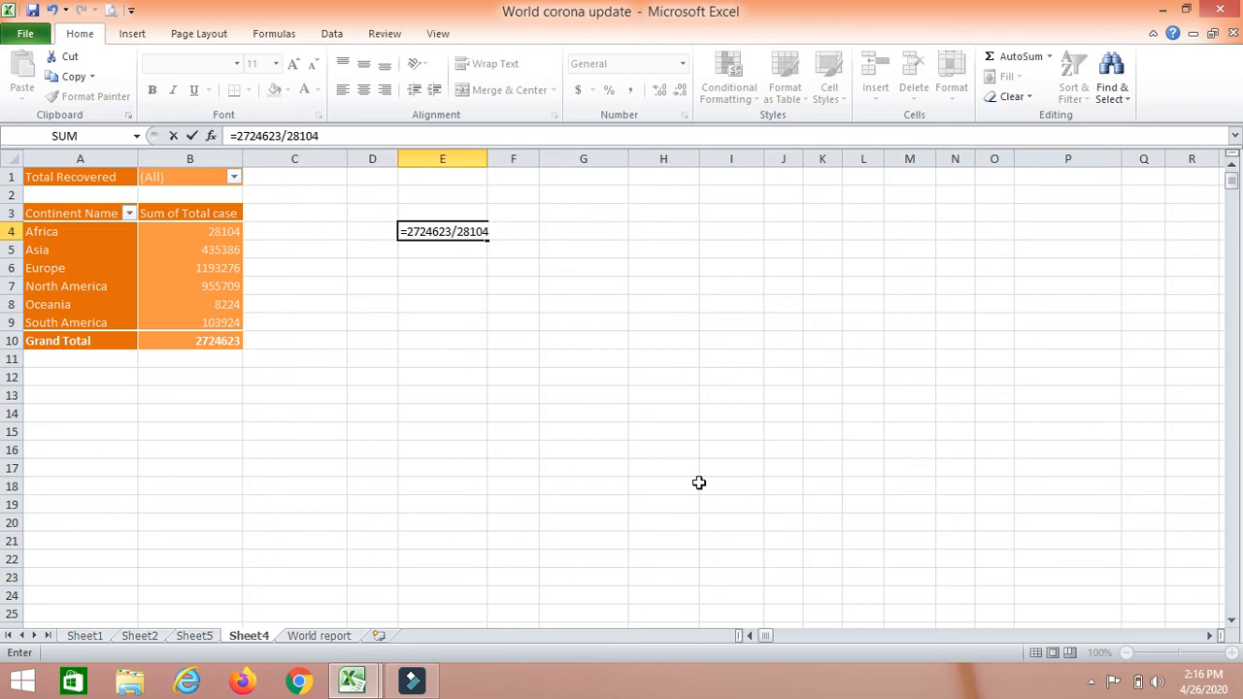
{"action": "type", "text": "00"}
{"action": "key", "text": "Return"}
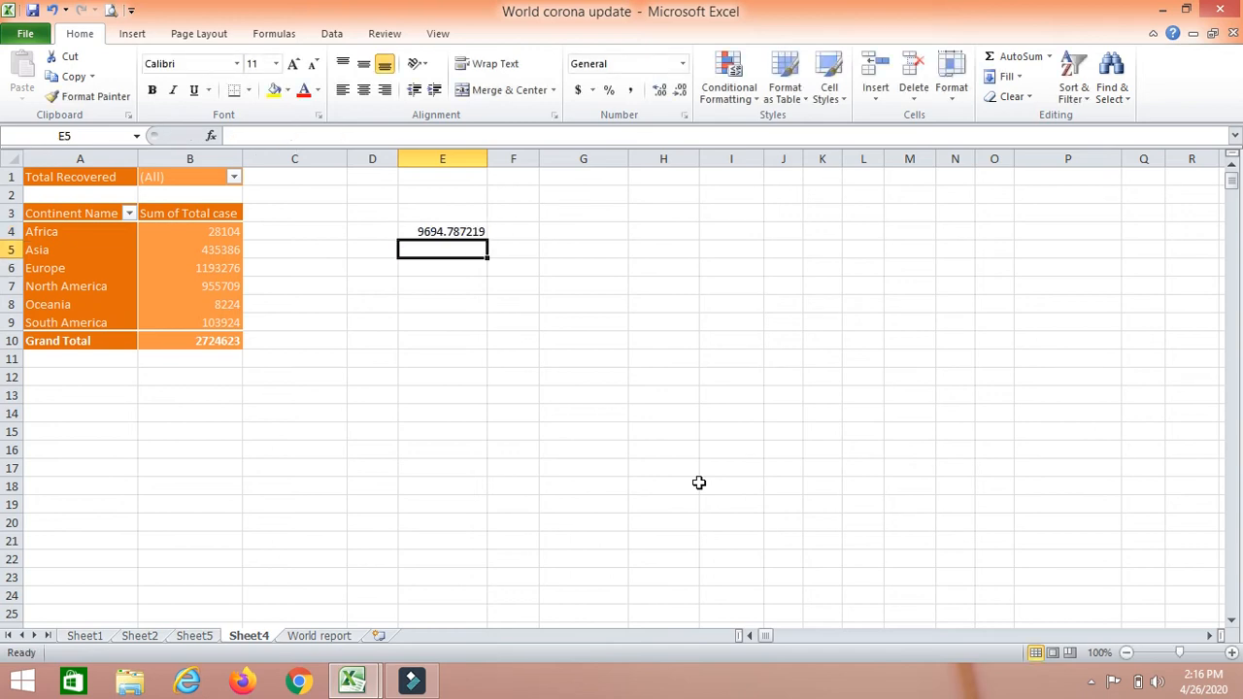
Step: Correct the formula in E4 to =28104/2724623*100 so Africa's cases are divided by the grand total
{"action": "left_click", "coordinate": [460, 230]}
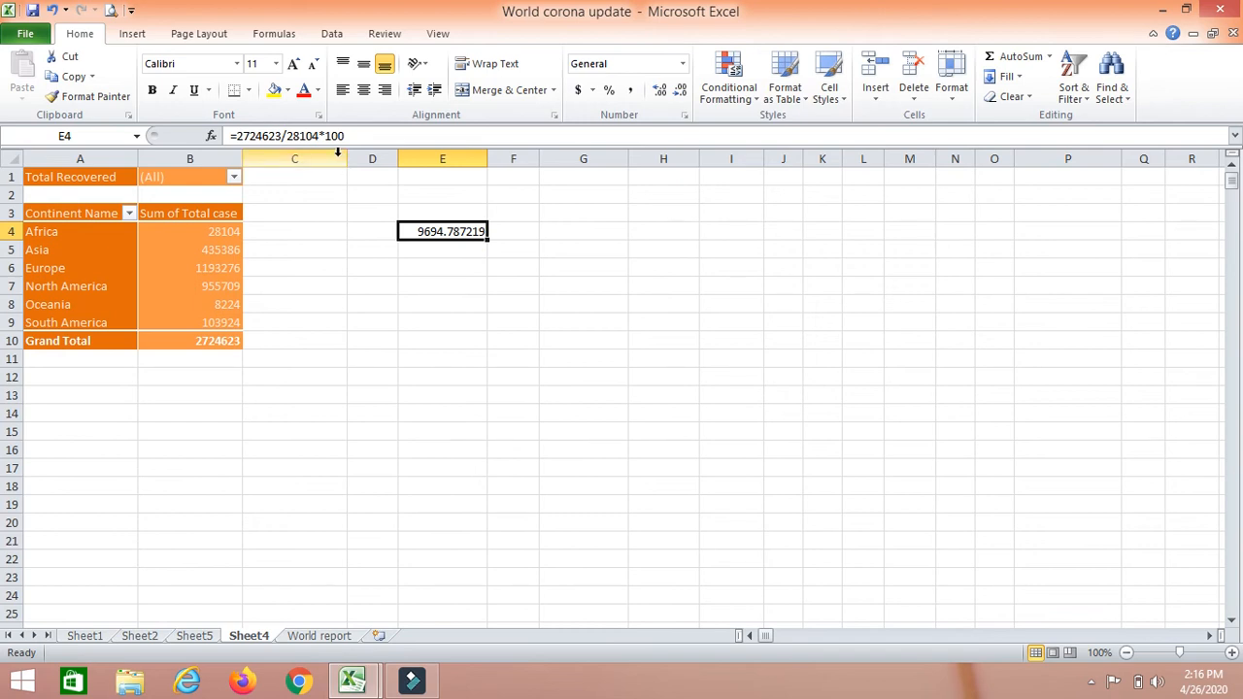
{"action": "left_click", "coordinate": [320, 136]}
{"action": "left_click_drag", "start_coordinate": [312, 136], "coordinate": [290, 138]}
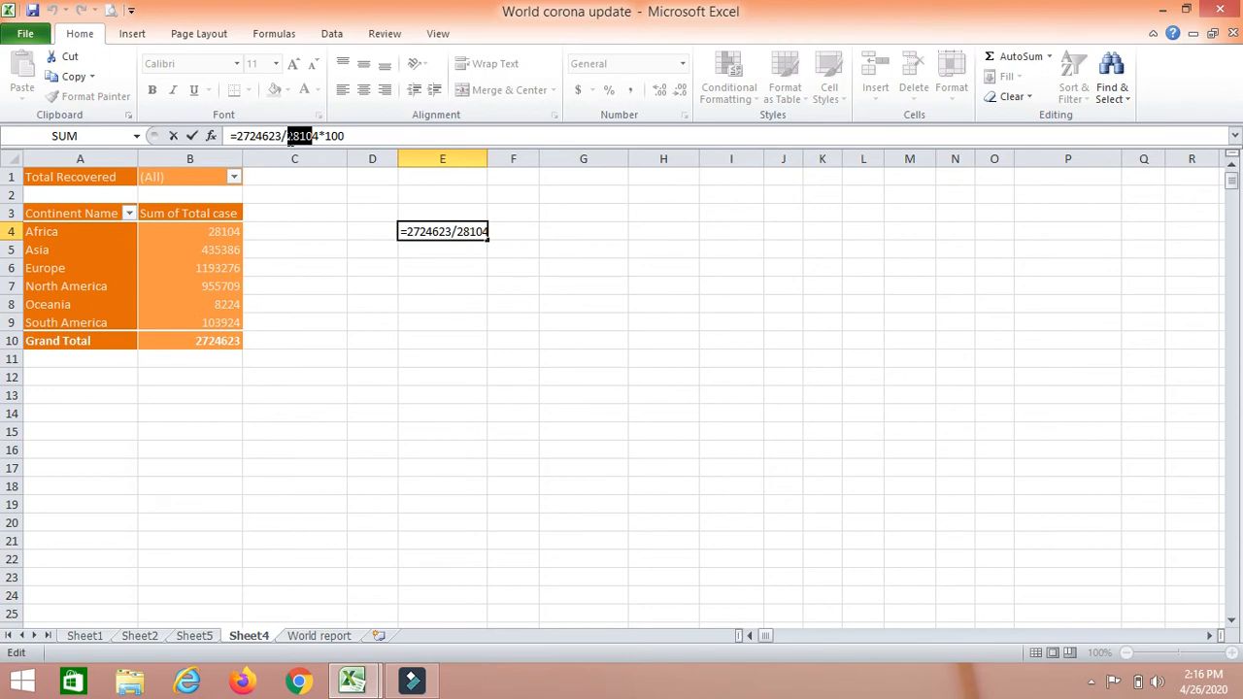
{"action": "key", "text": "BackSpace"}
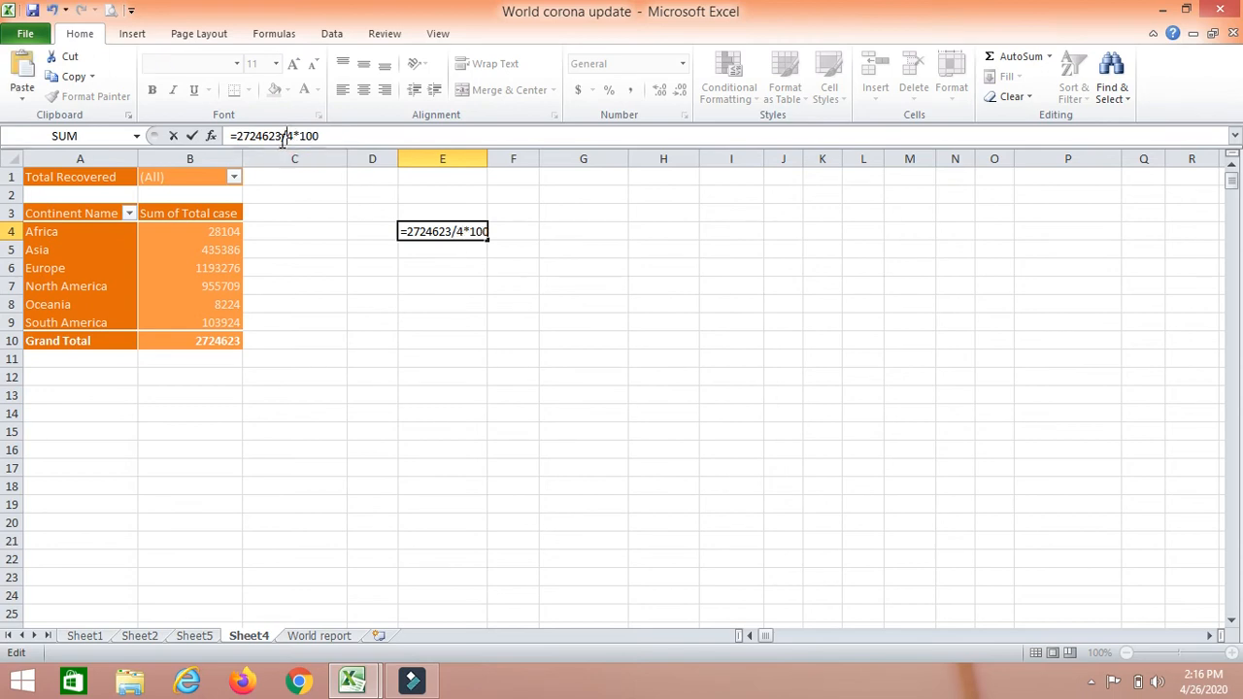
{"action": "key", "text": "BackSpace"}
{"action": "key", "text": "Delete"}
{"action": "left_click", "coordinate": [235, 136]}
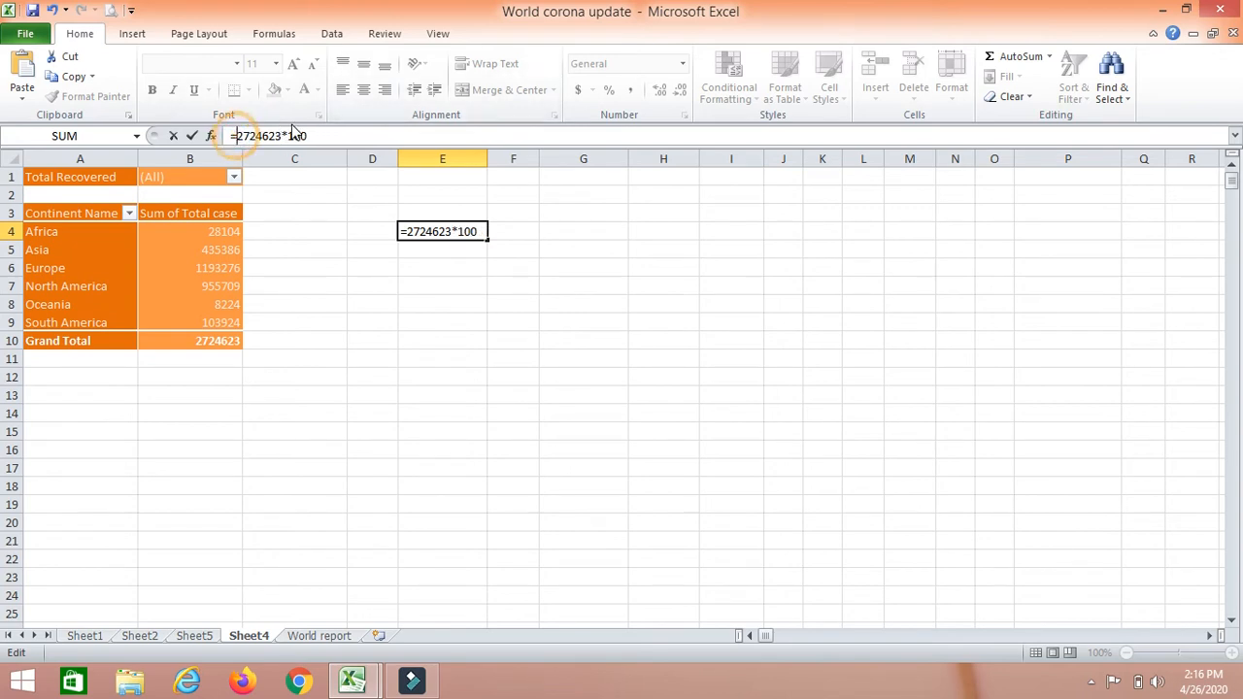
{"action": "type", "text": "28104/"}
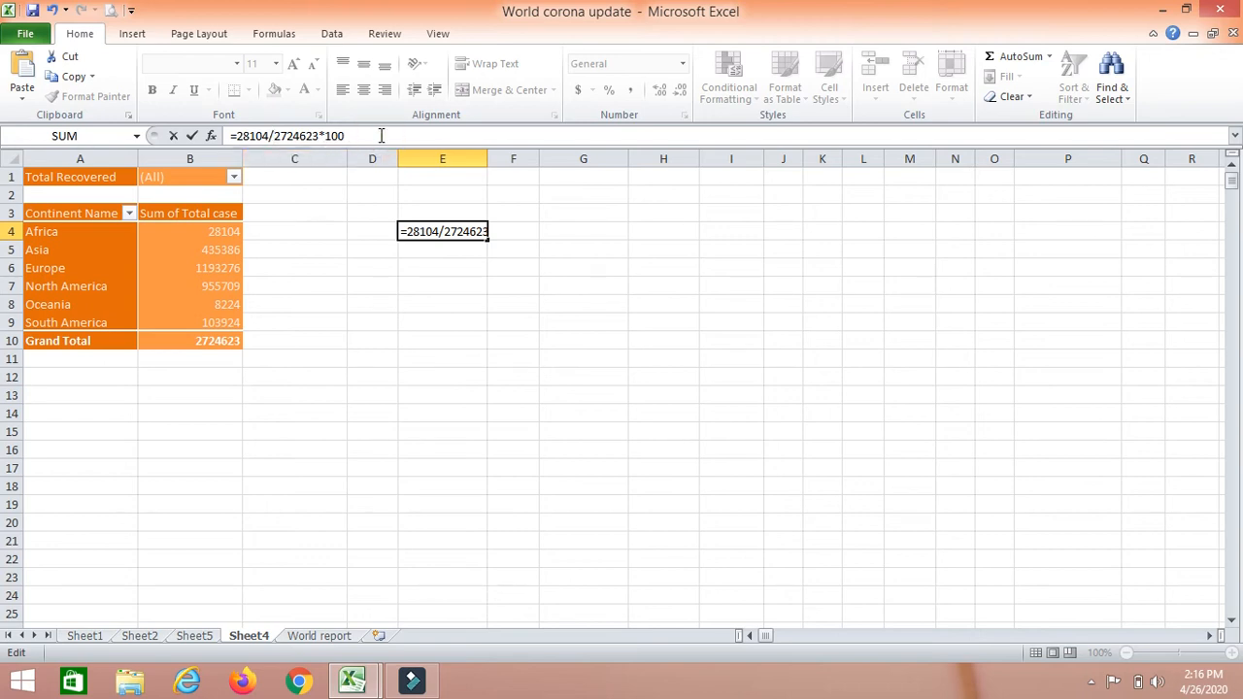
{"action": "key", "text": "Return"}
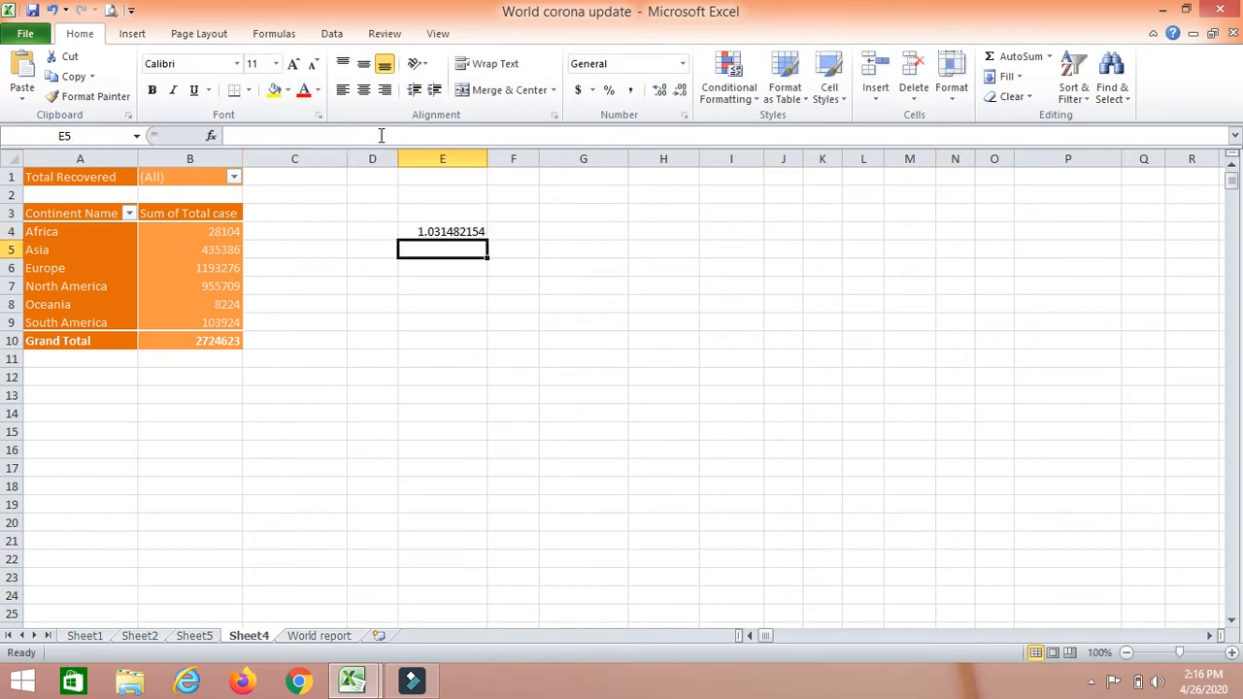
Step: Compare the calculated percentage in E4 with Africa's Sum of Total case and the Grand Total
{"action": "left_click", "coordinate": [447, 233]}
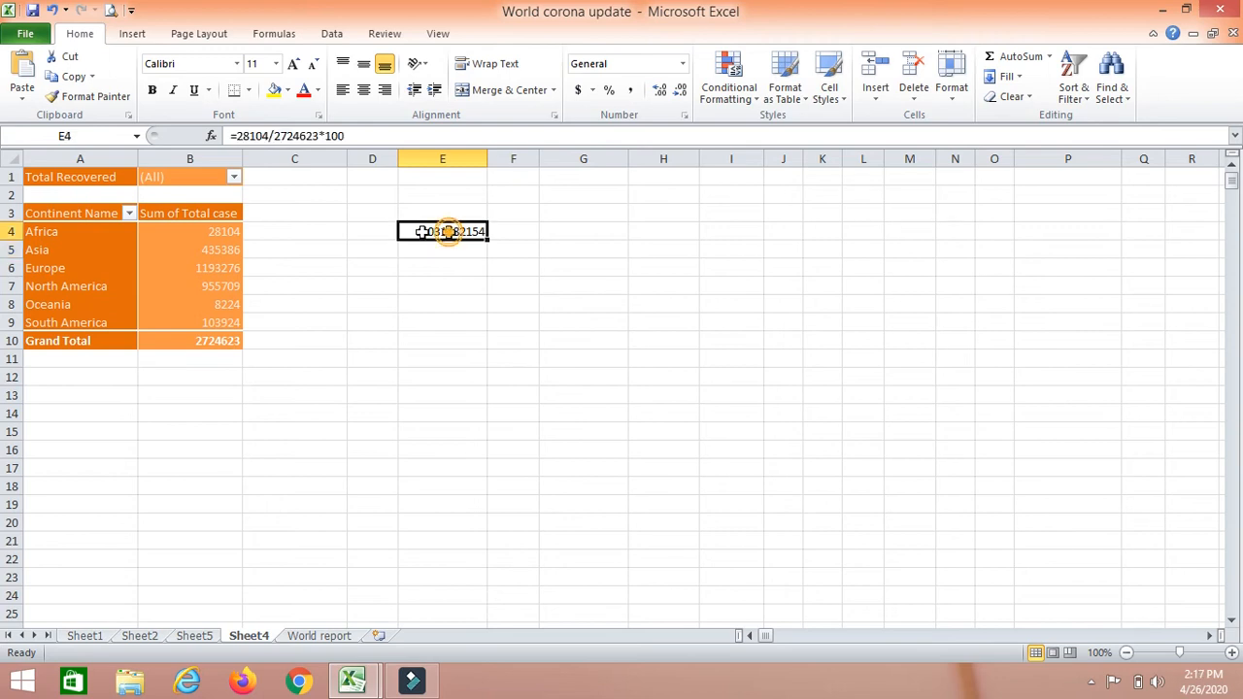
{"action": "left_click", "coordinate": [233, 233]}
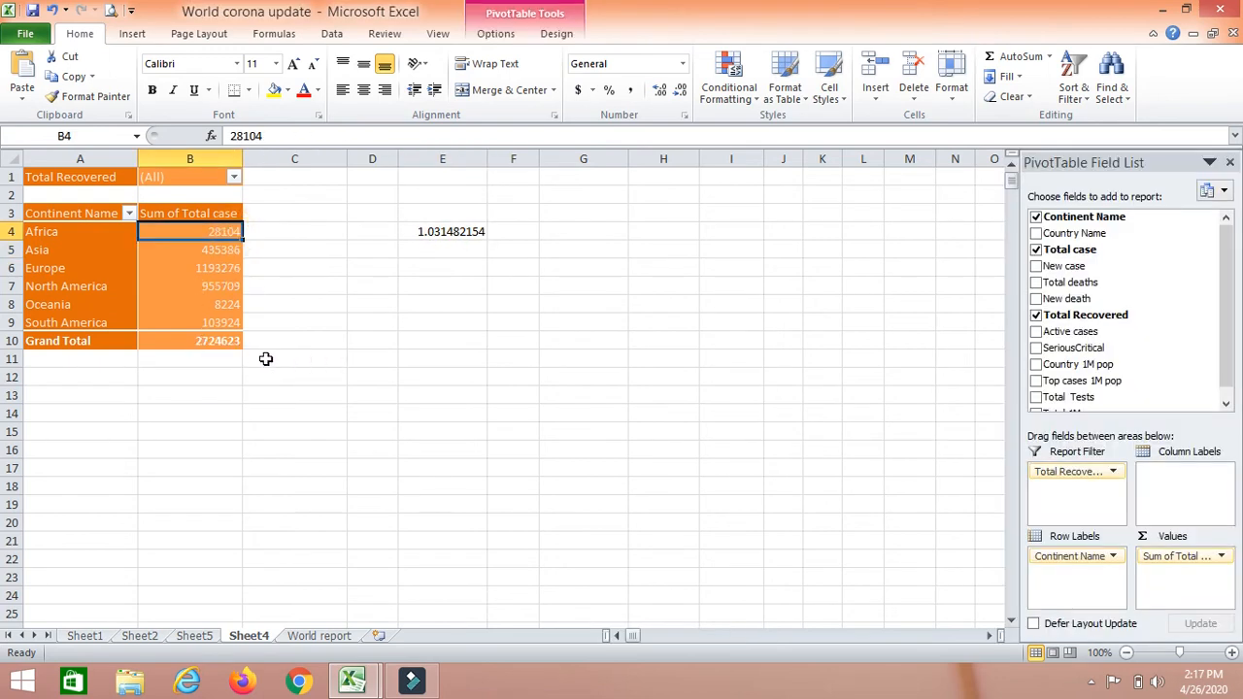
{"action": "left_click", "coordinate": [434, 231]}
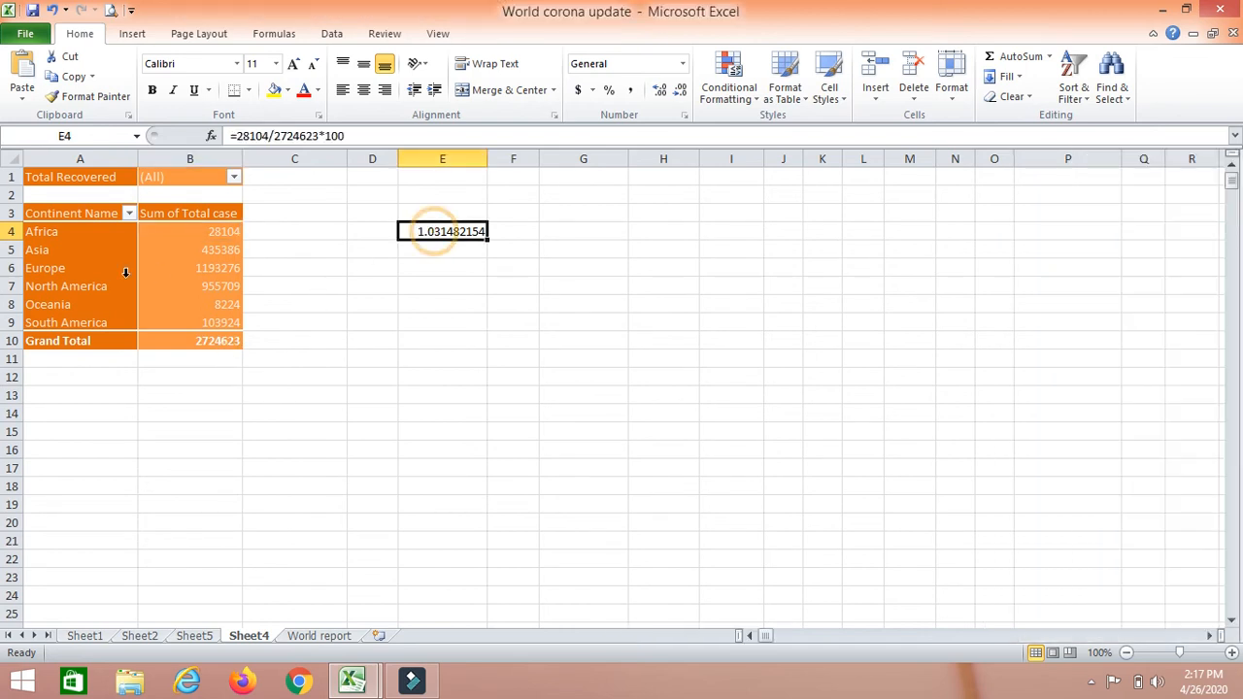
{"action": "left_click", "coordinate": [209, 344]}
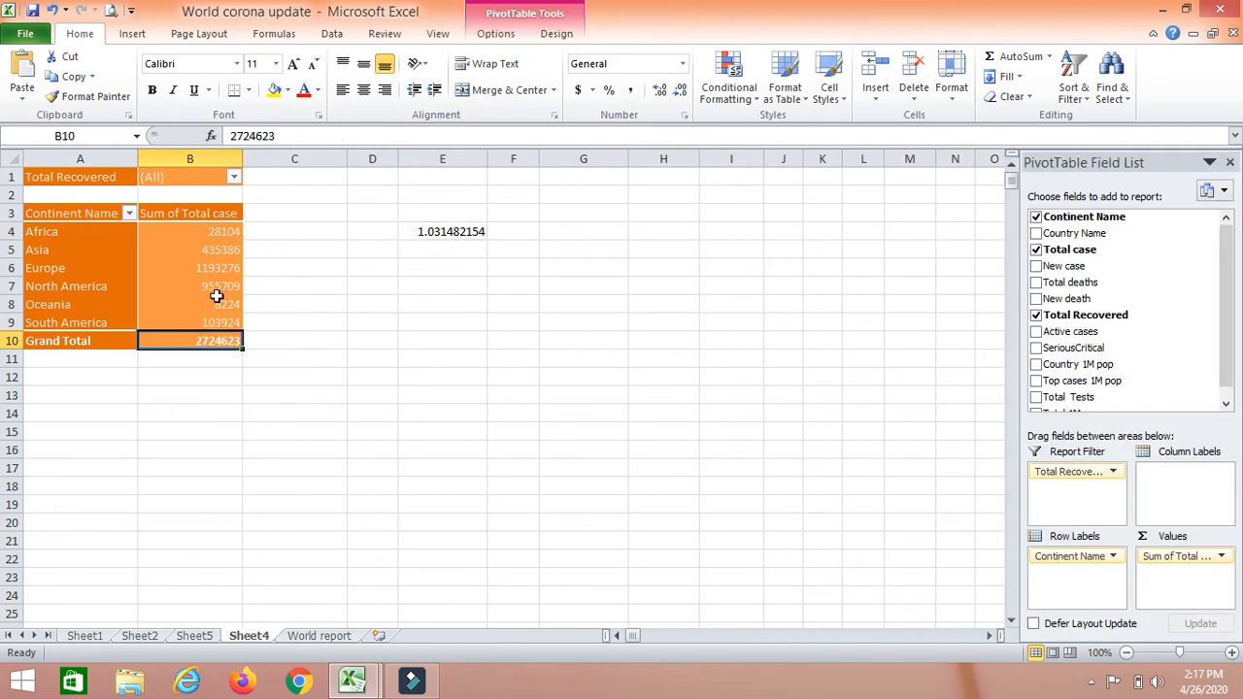
Step: Show the pivot table's Sum of Total case values as % of Grand Total
{"action": "mouse_move", "coordinate": [215, 233]}
{"action": "left_click", "coordinate": [222, 229]}
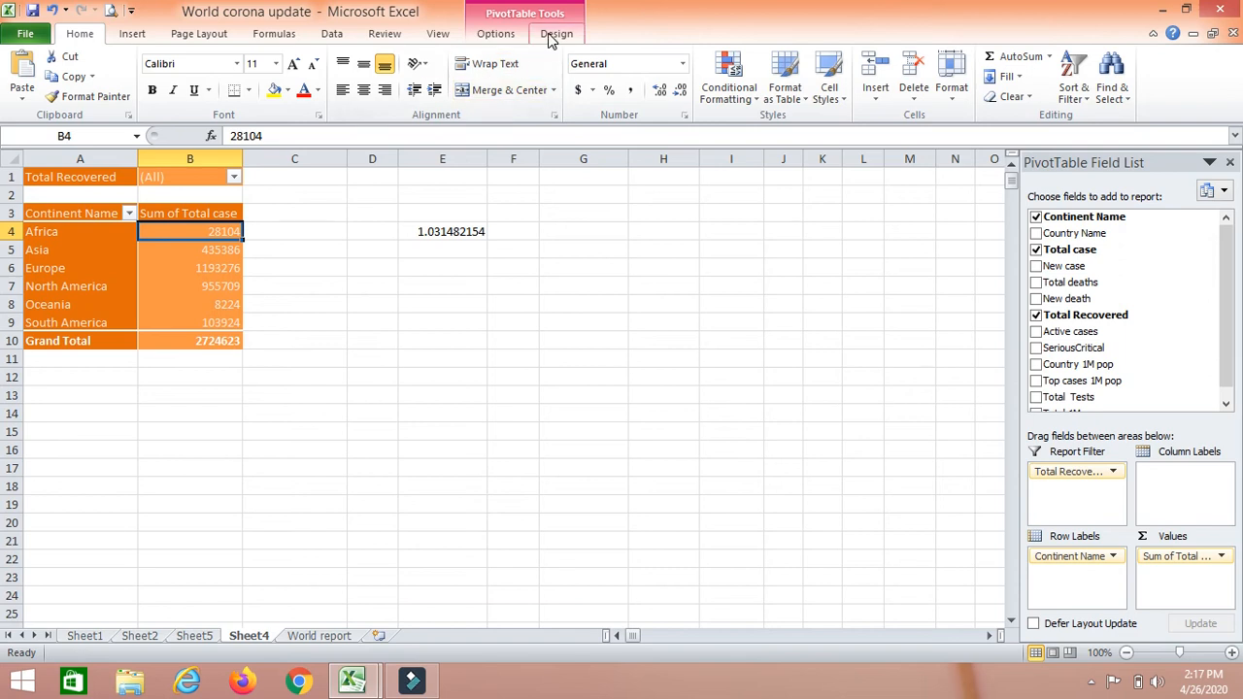
{"action": "left_click", "coordinate": [500, 33]}
{"action": "left_click", "coordinate": [140, 97]}
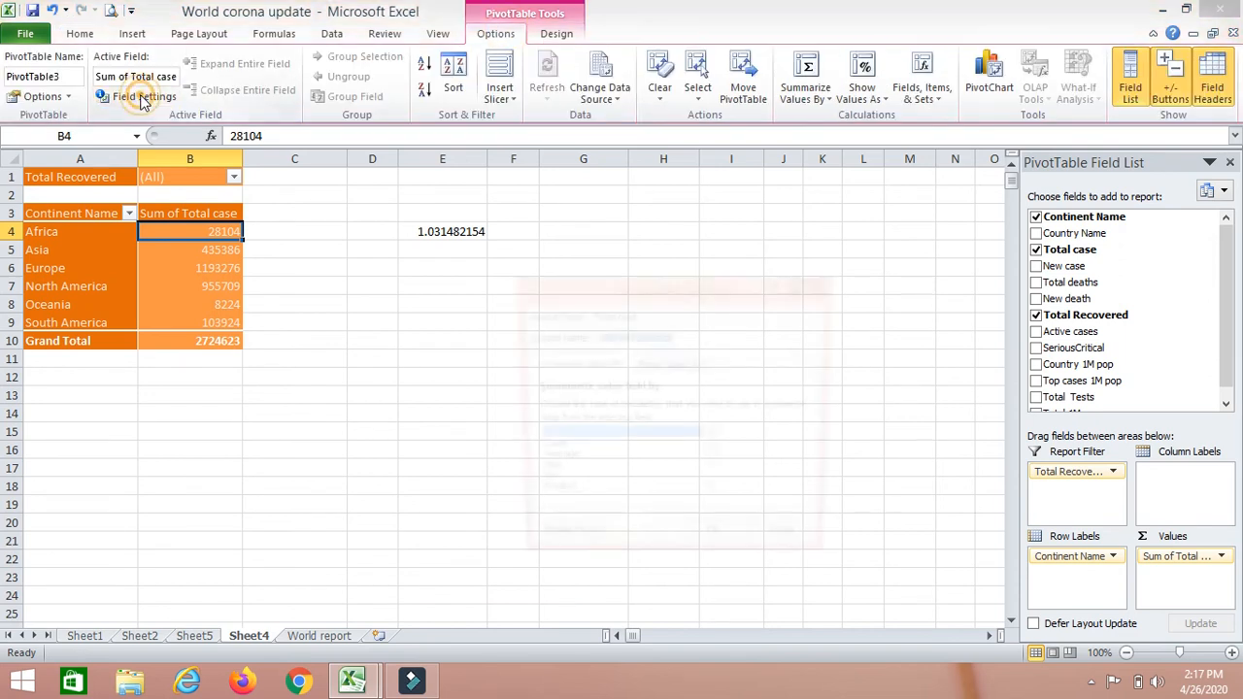
{"action": "left_click", "coordinate": [695, 372]}
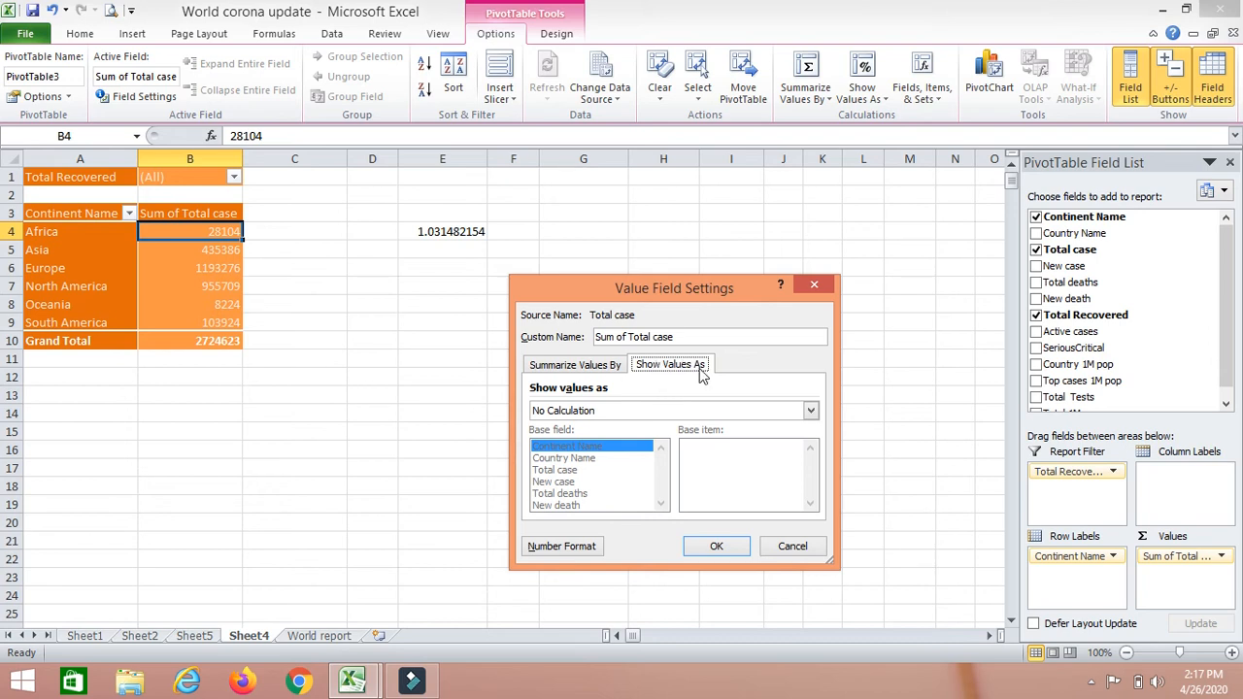
{"action": "left_click", "coordinate": [810, 412]}
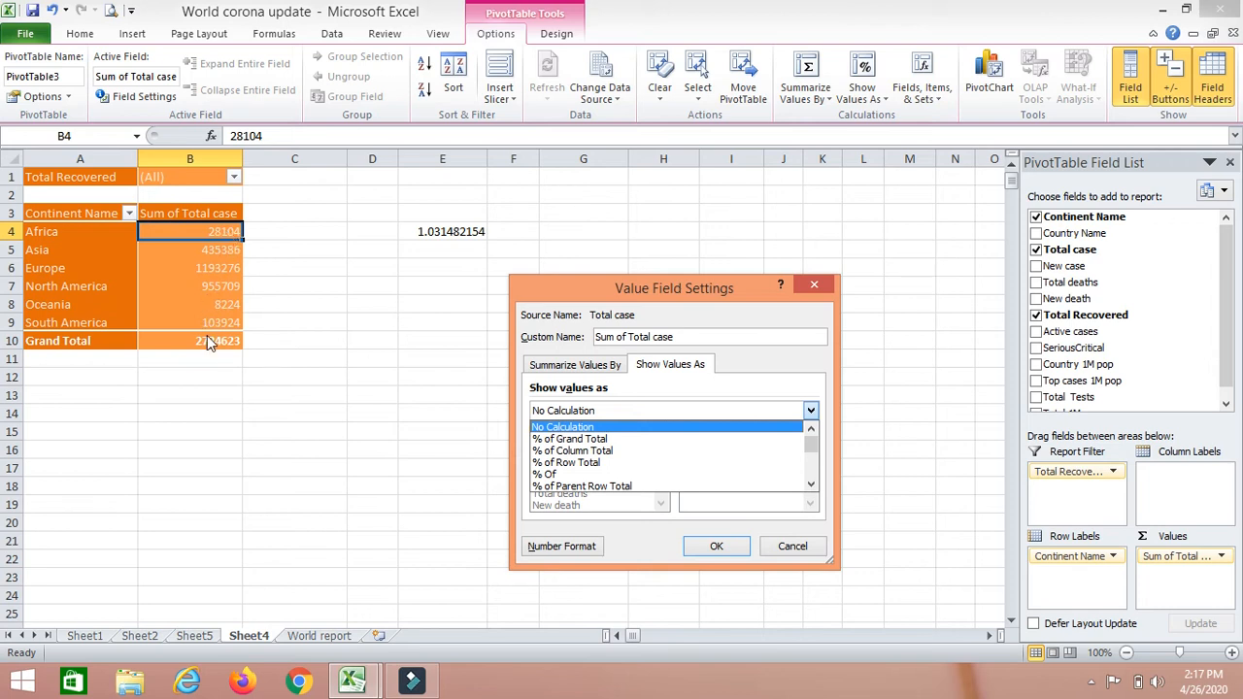
{"action": "left_click", "coordinate": [573, 442]}
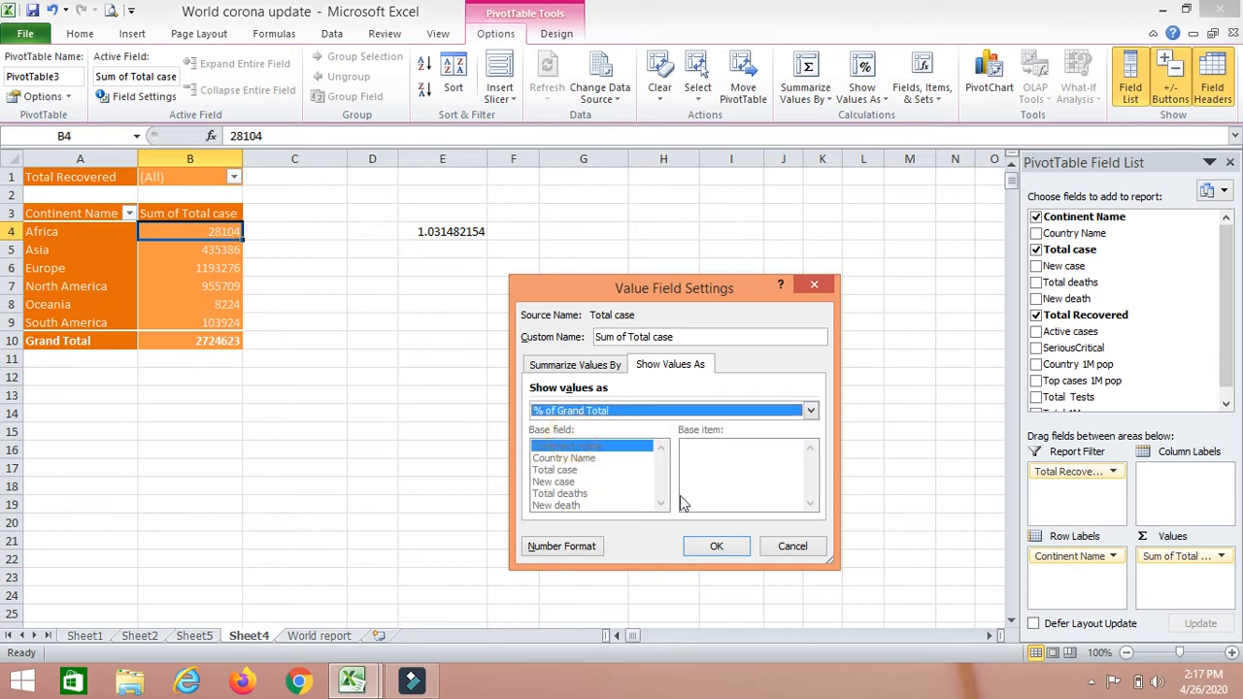
{"action": "left_click", "coordinate": [746, 550]}
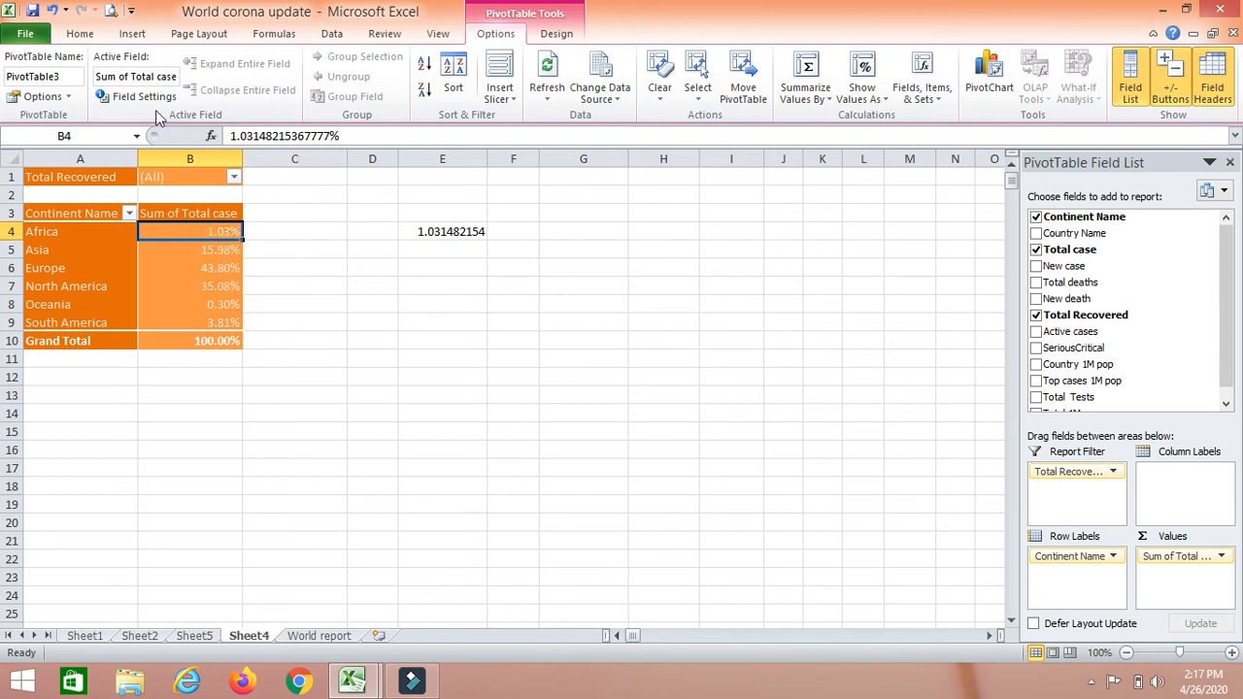
Step: Review the Show Values As options and the summary functions for Total case, keeping % of Grand Total and Sum
{"action": "left_click", "coordinate": [98, 97]}
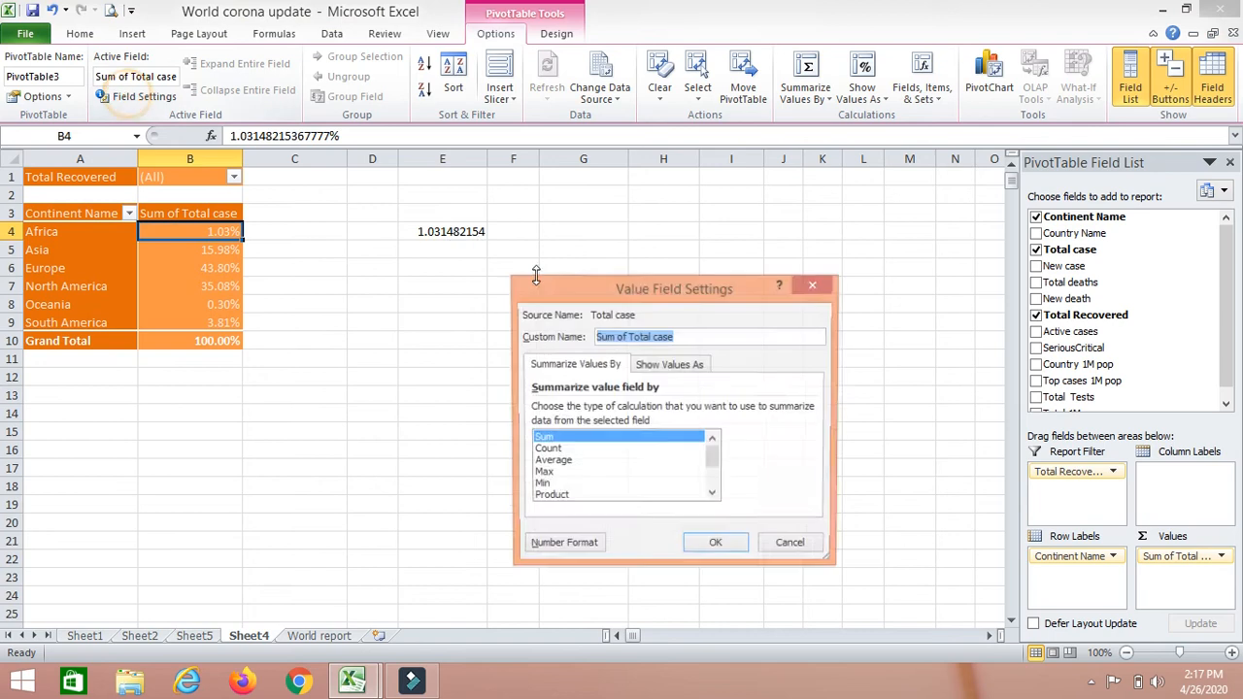
{"action": "left_click", "coordinate": [678, 369]}
{"action": "left_click", "coordinate": [812, 411]}
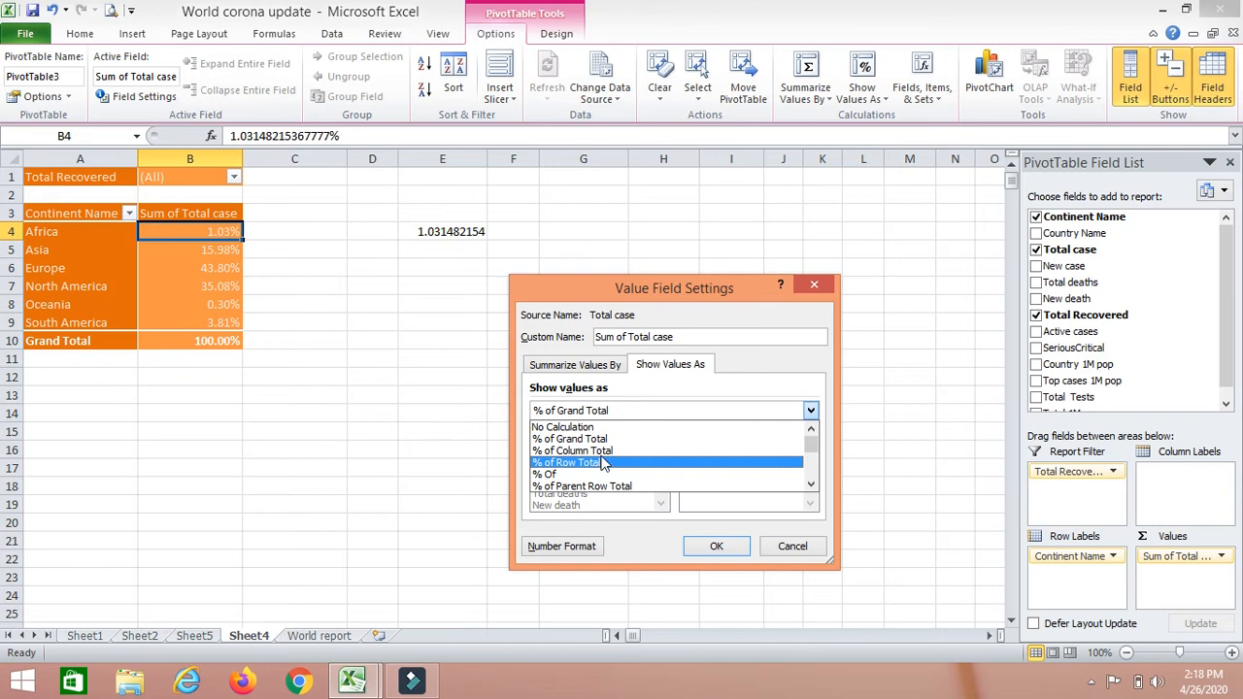
{"action": "left_click", "coordinate": [681, 382]}
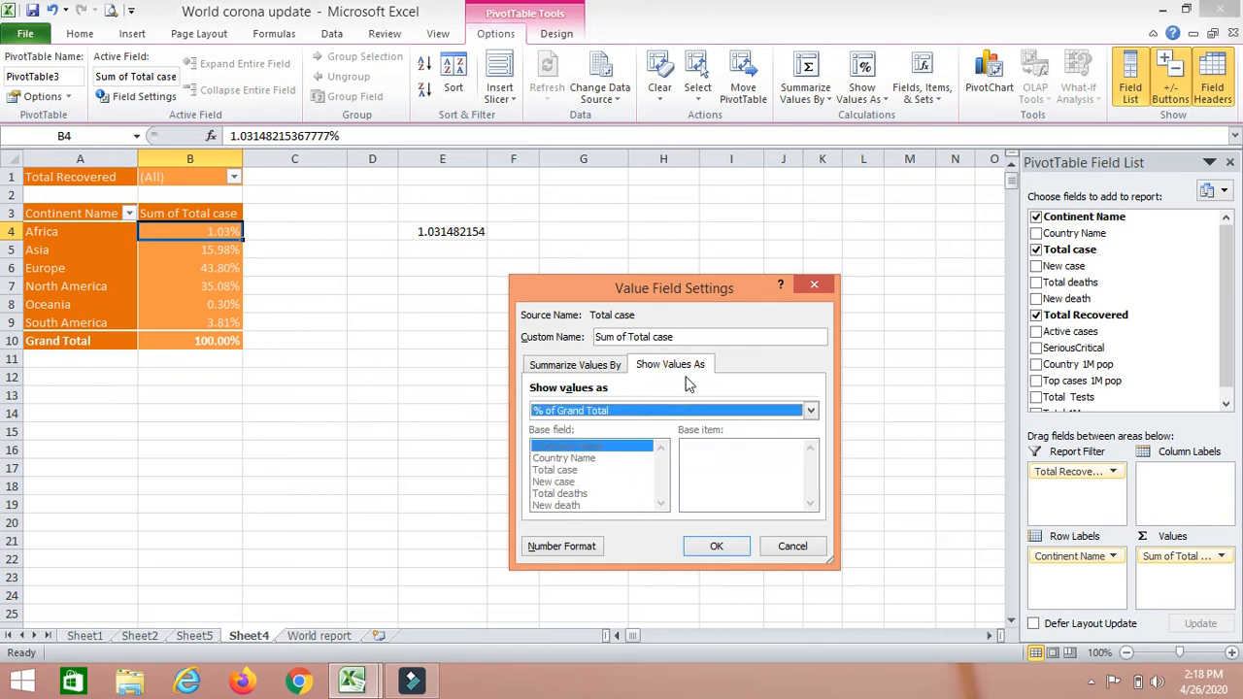
{"action": "left_click", "coordinate": [609, 368]}
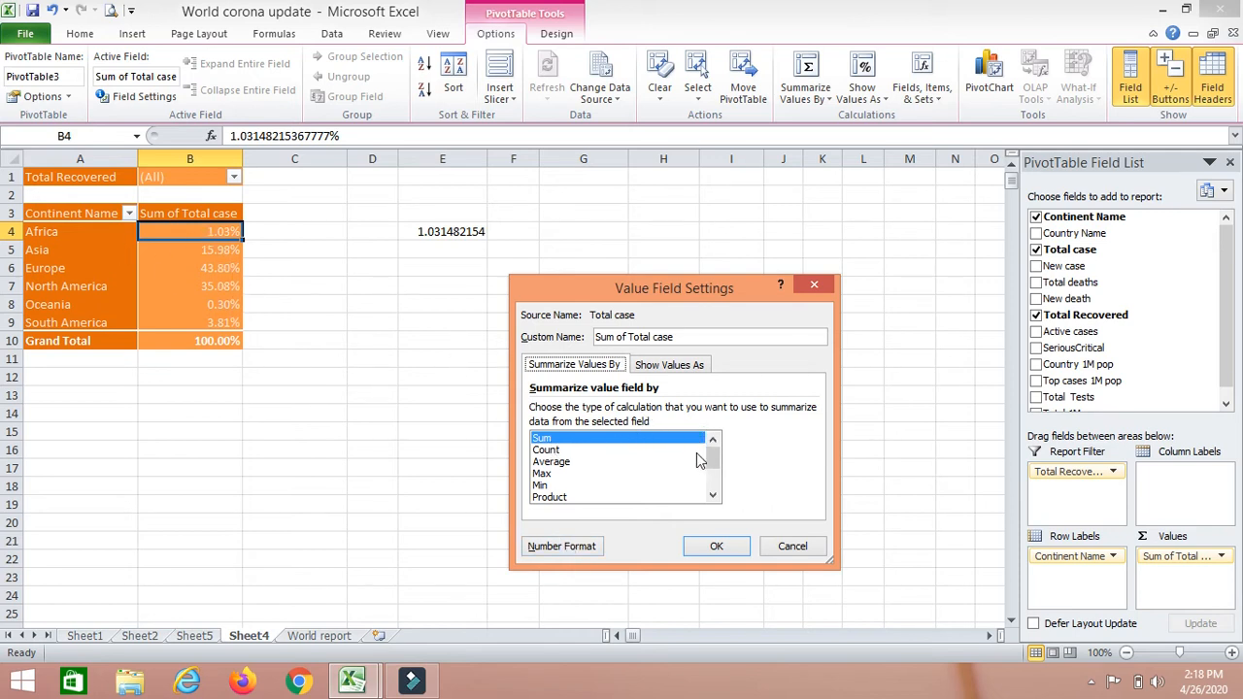
{"action": "left_click", "coordinate": [593, 437]}
{"action": "left_click", "coordinate": [734, 550]}
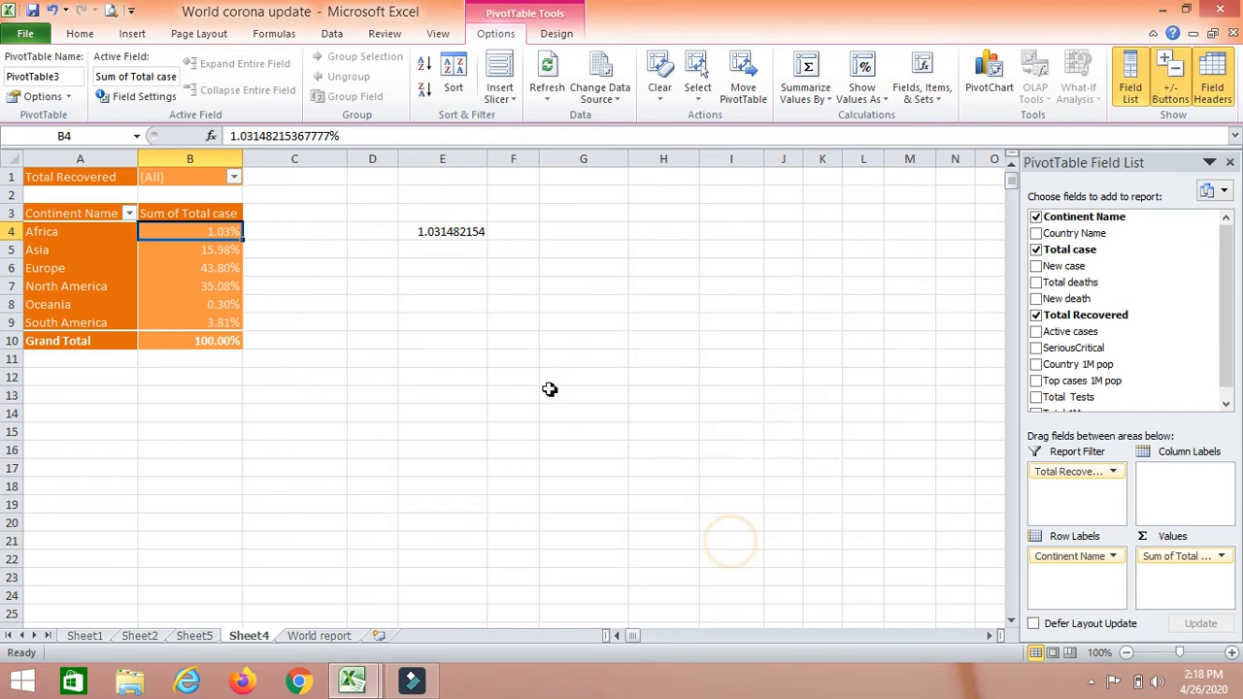
Step: Set Sum of Total case to show values with No Calculation
{"action": "left_click", "coordinate": [160, 96]}
{"action": "left_click", "coordinate": [680, 367]}
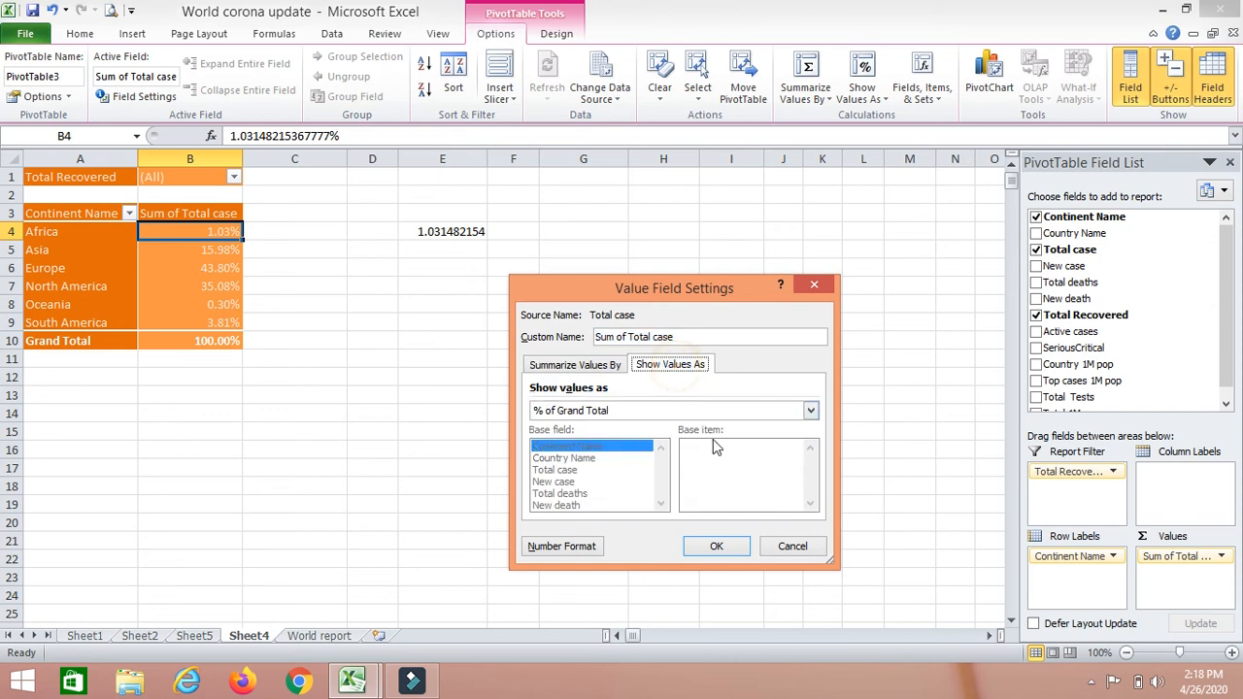
{"action": "left_click", "coordinate": [811, 410]}
{"action": "left_click", "coordinate": [650, 425]}
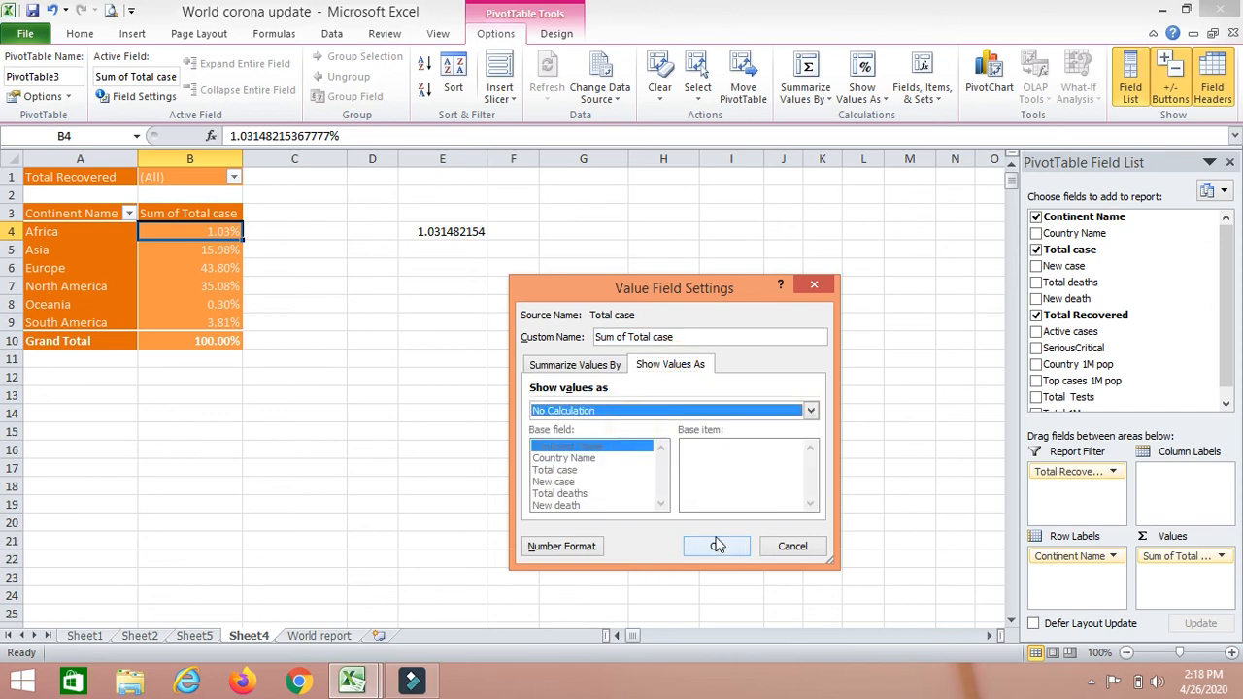
{"action": "left_click", "coordinate": [716, 546]}
Step: Format the Sum of Total case values as Number with 0 decimal places and the 1000 separator
{"action": "left_click", "coordinate": [174, 247]}
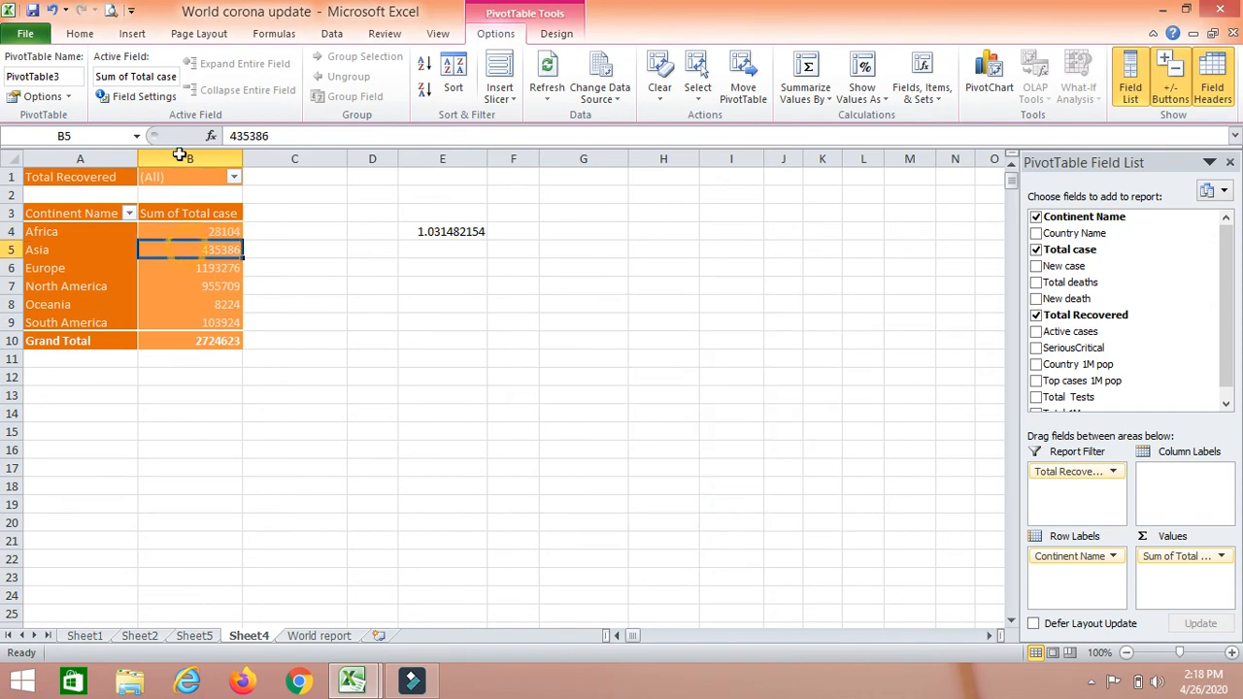
{"action": "left_click", "coordinate": [138, 97]}
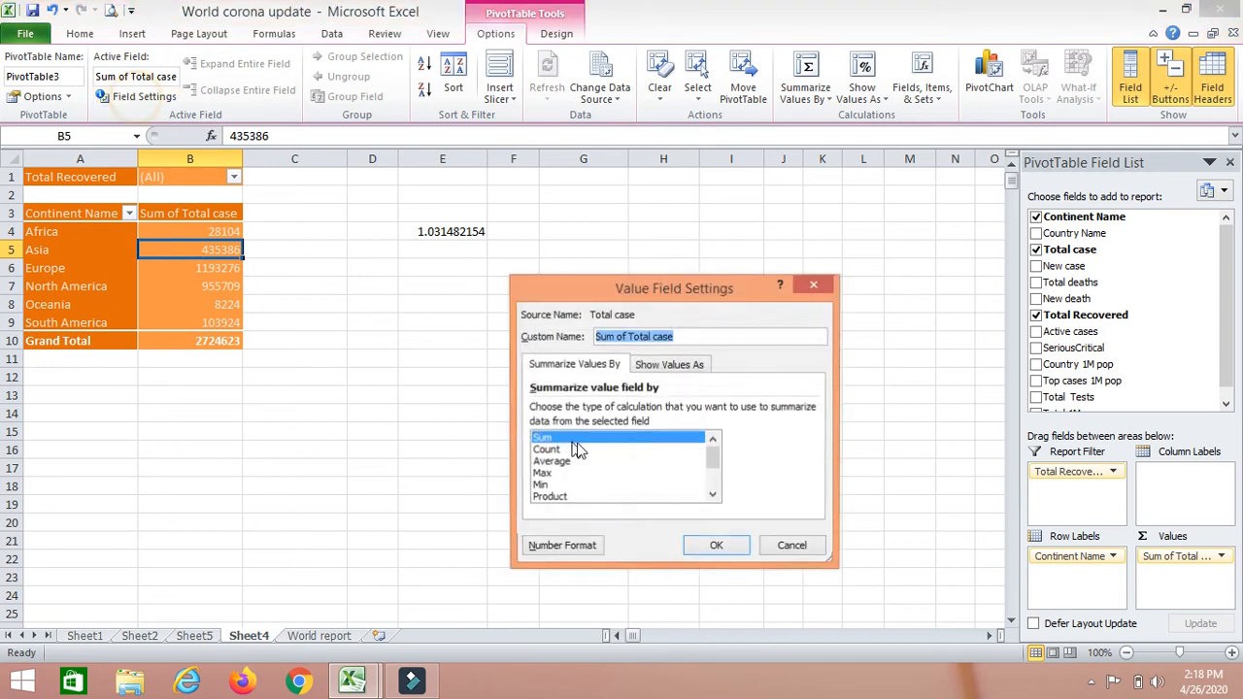
{"action": "left_click", "coordinate": [561, 546]}
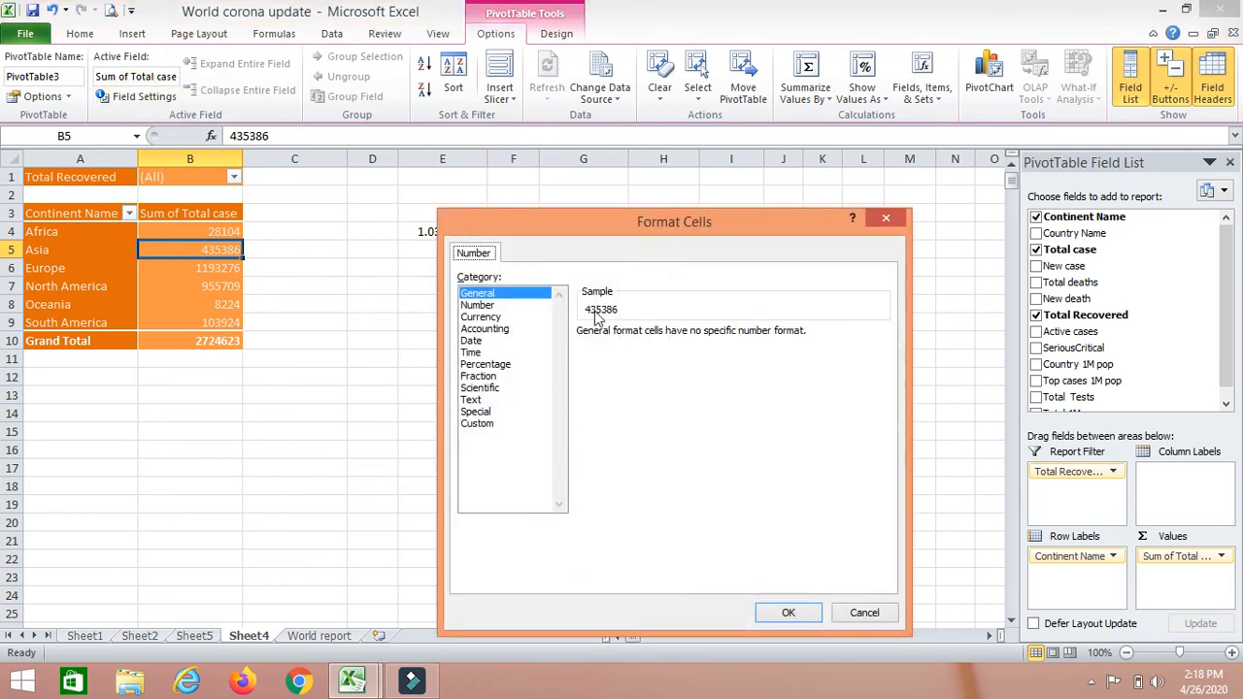
{"action": "left_click", "coordinate": [477, 306]}
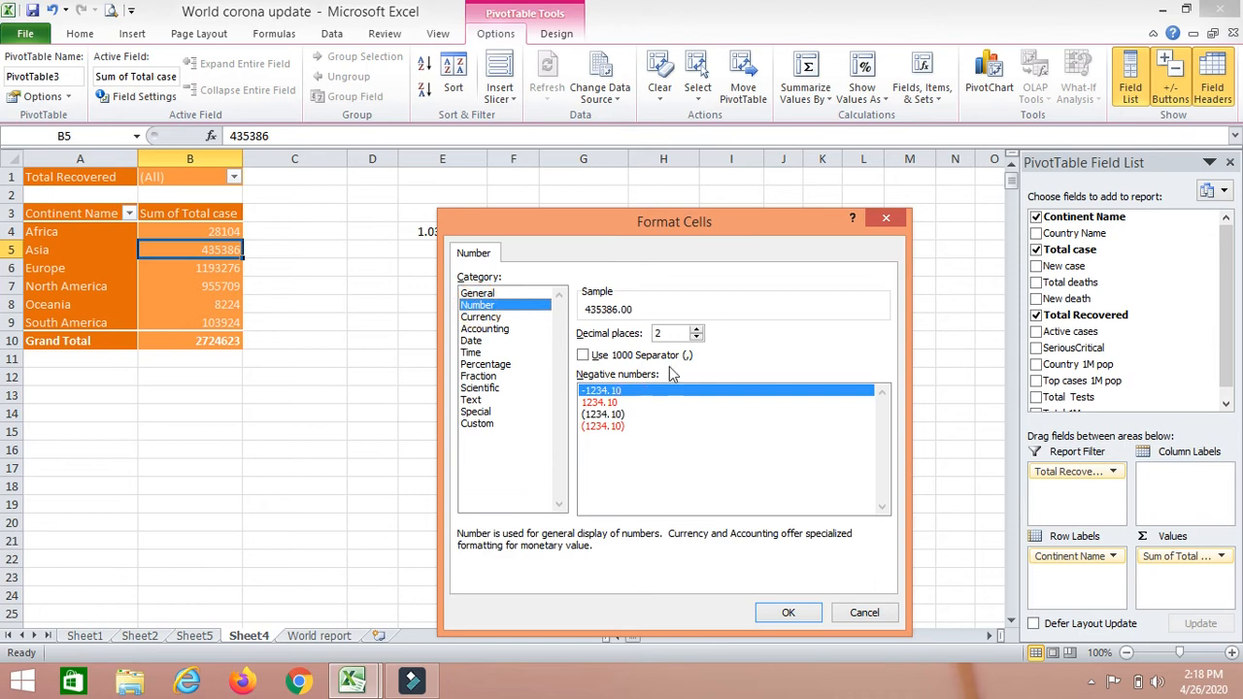
{"action": "left_click", "coordinate": [696, 337]}
{"action": "left_click", "coordinate": [696, 337]}
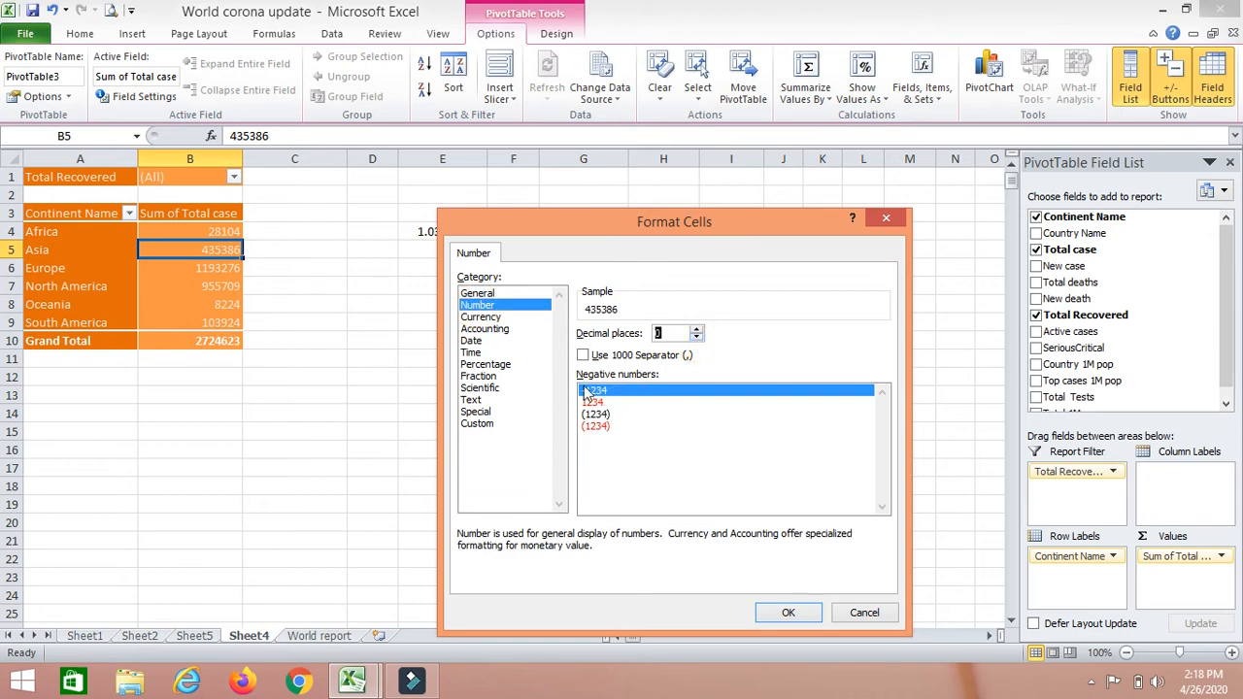
{"action": "left_click", "coordinate": [594, 356]}
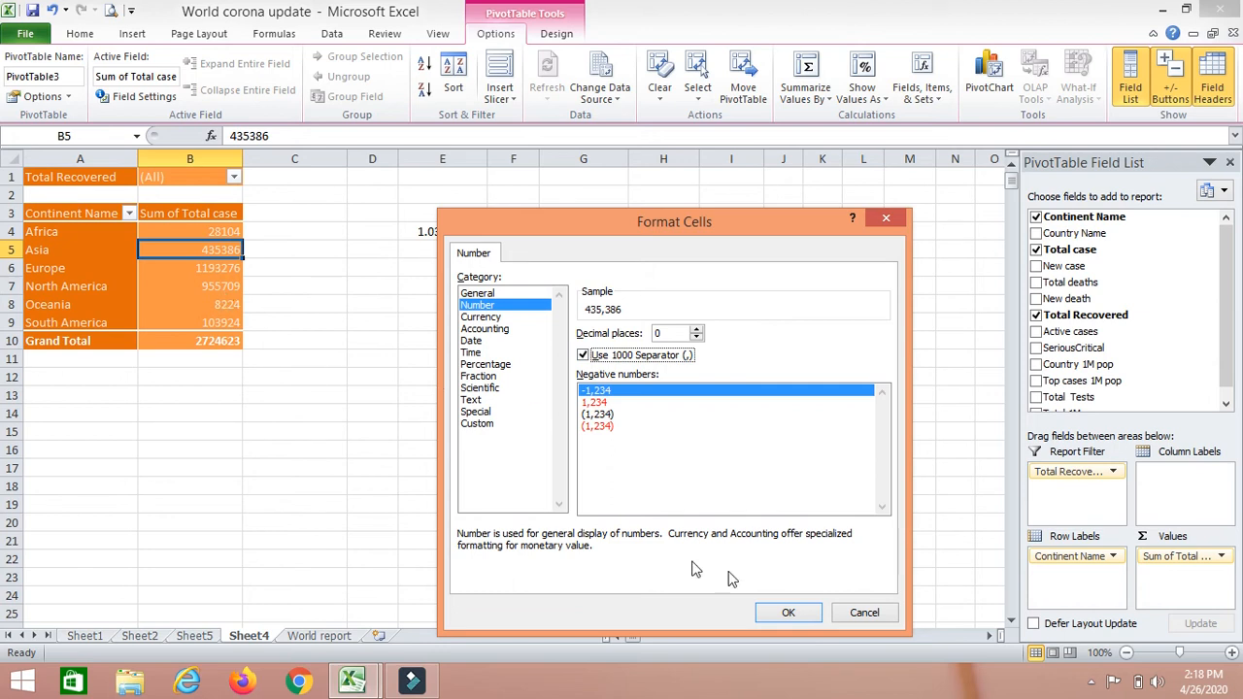
{"action": "left_click", "coordinate": [789, 613]}
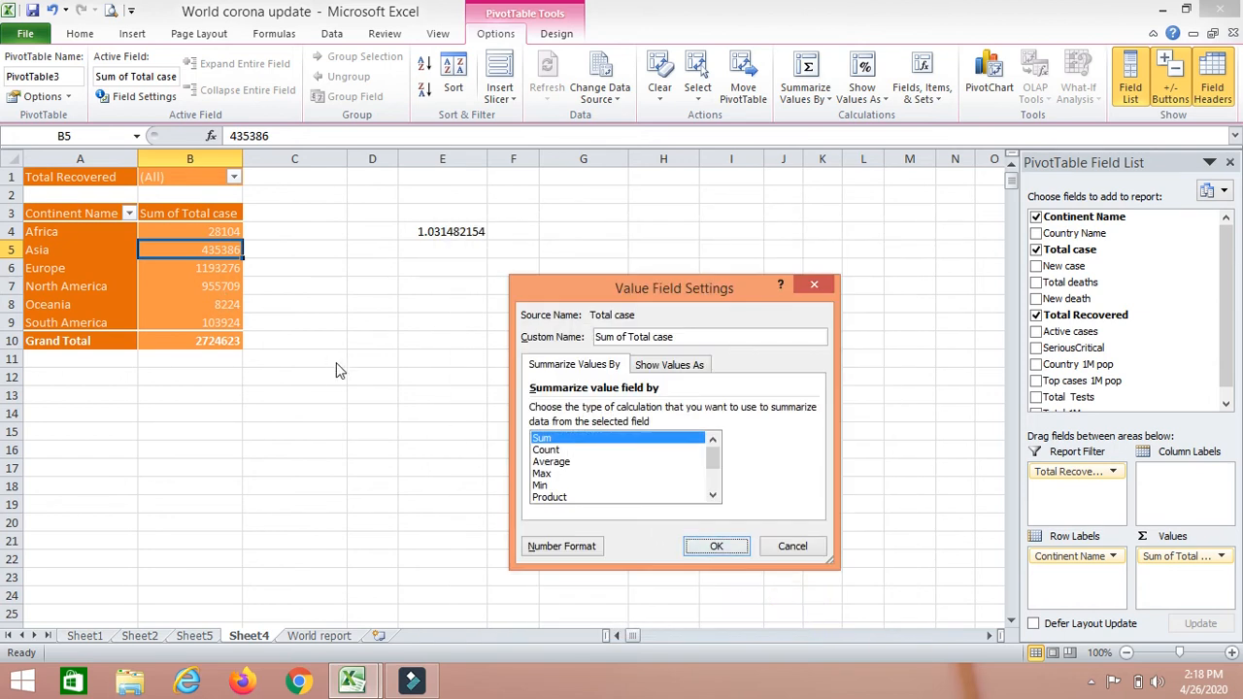
{"action": "left_click", "coordinate": [735, 550]}
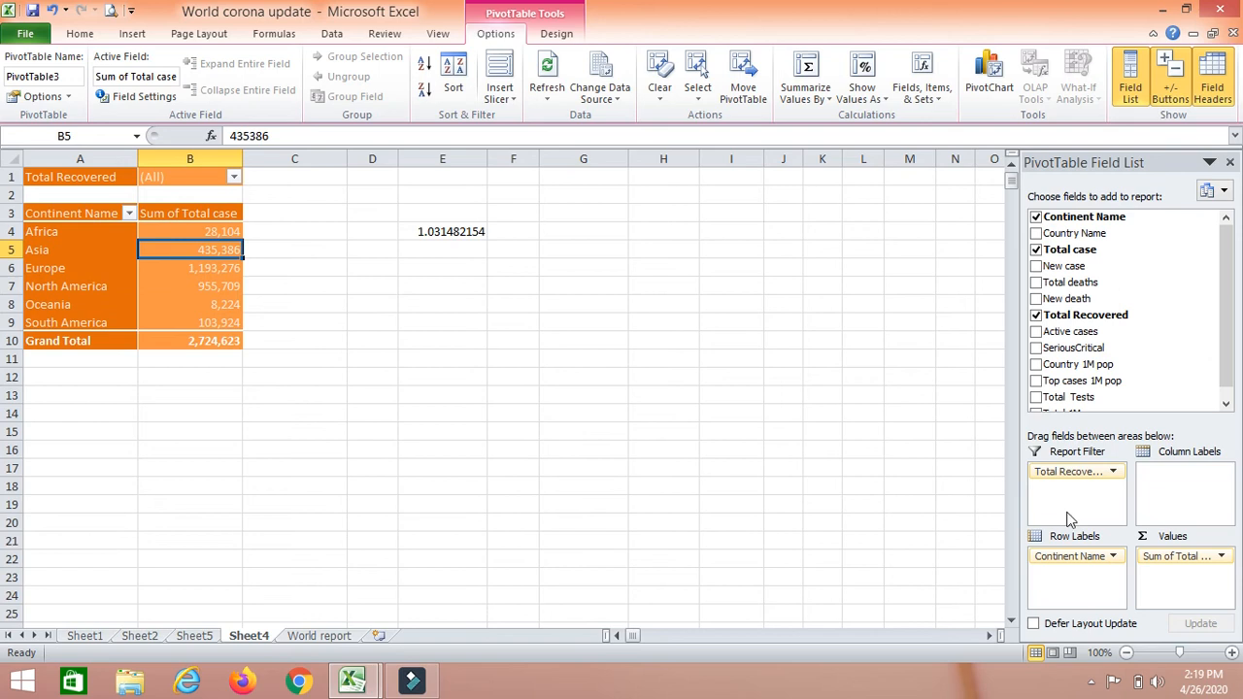
Step: Move Total Recovered from the report filter to the row labels below Continent Name and collapse all continents
{"action": "left_click_drag", "start_coordinate": [1073, 472], "coordinate": [1077, 578]}
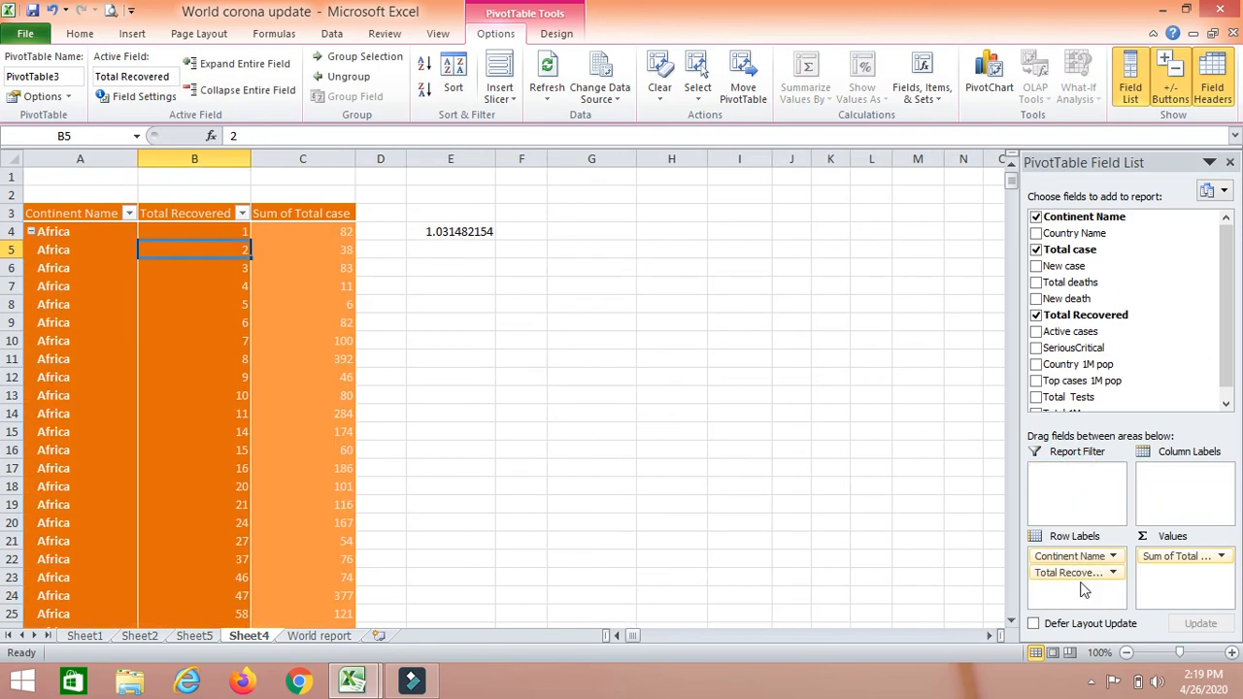
{"action": "left_click", "coordinate": [236, 90]}
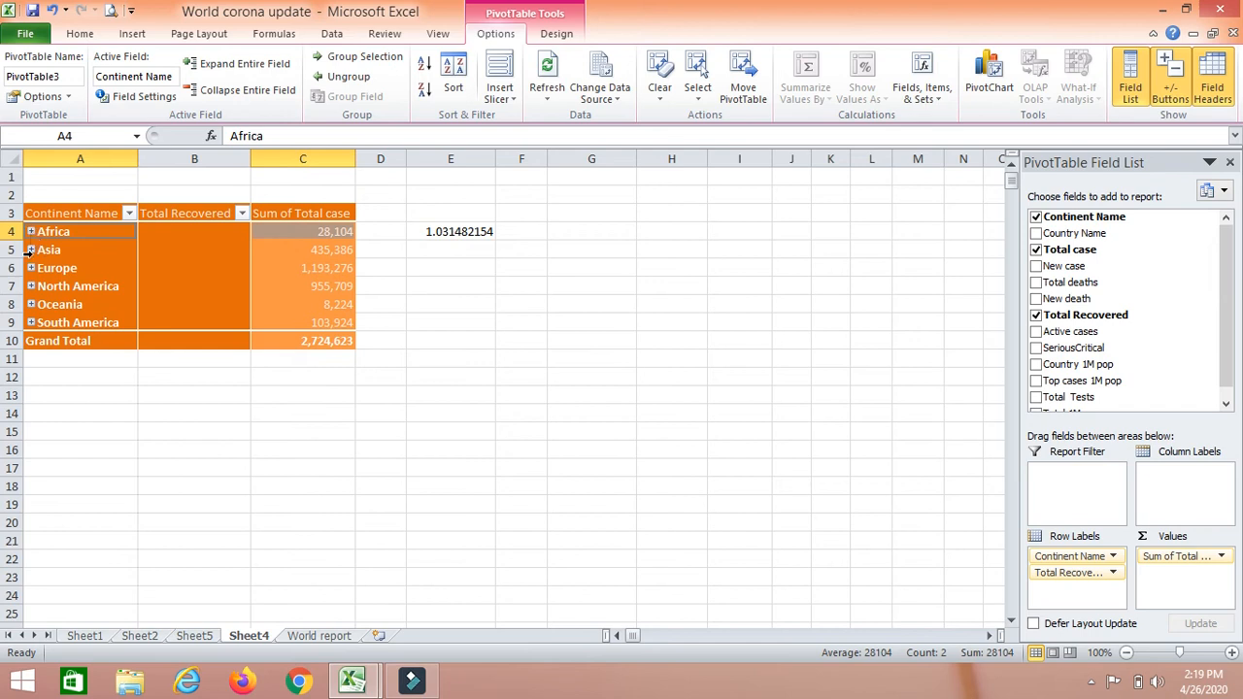
{"action": "left_click", "coordinate": [364, 358]}
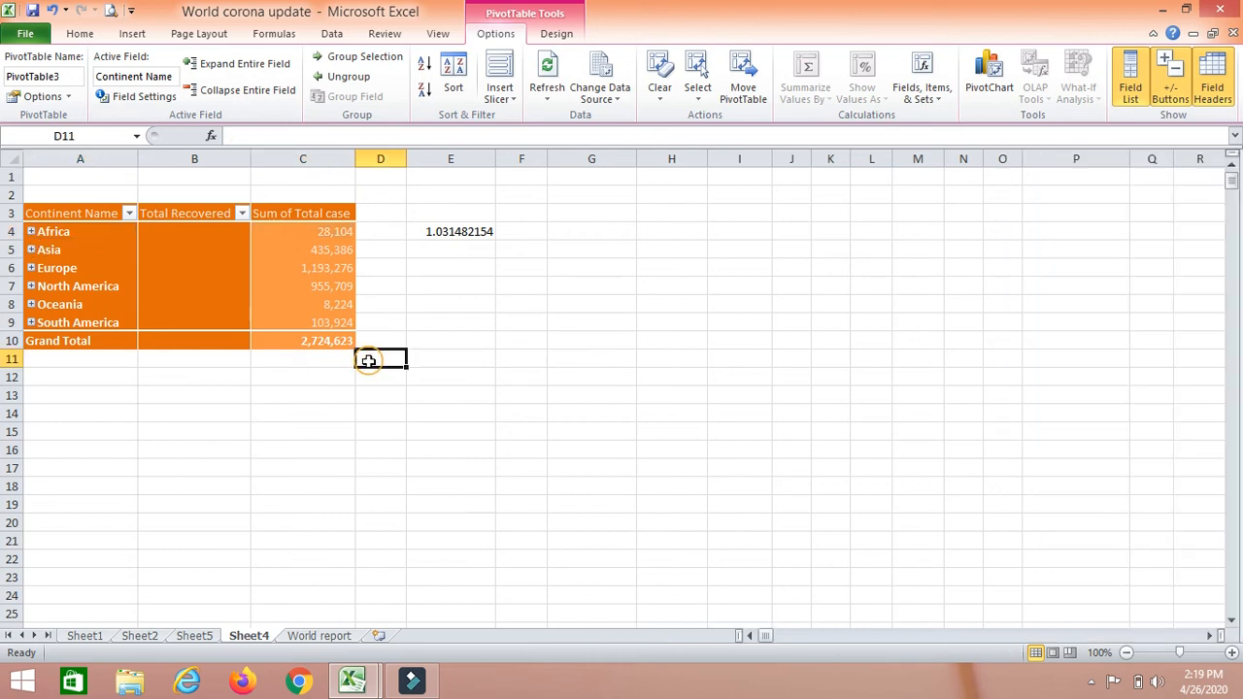
Step: Expand the Oceania and Asia rows to inspect their Total Recovered breakdown, and collapse each again
{"action": "left_click", "coordinate": [30, 249]}
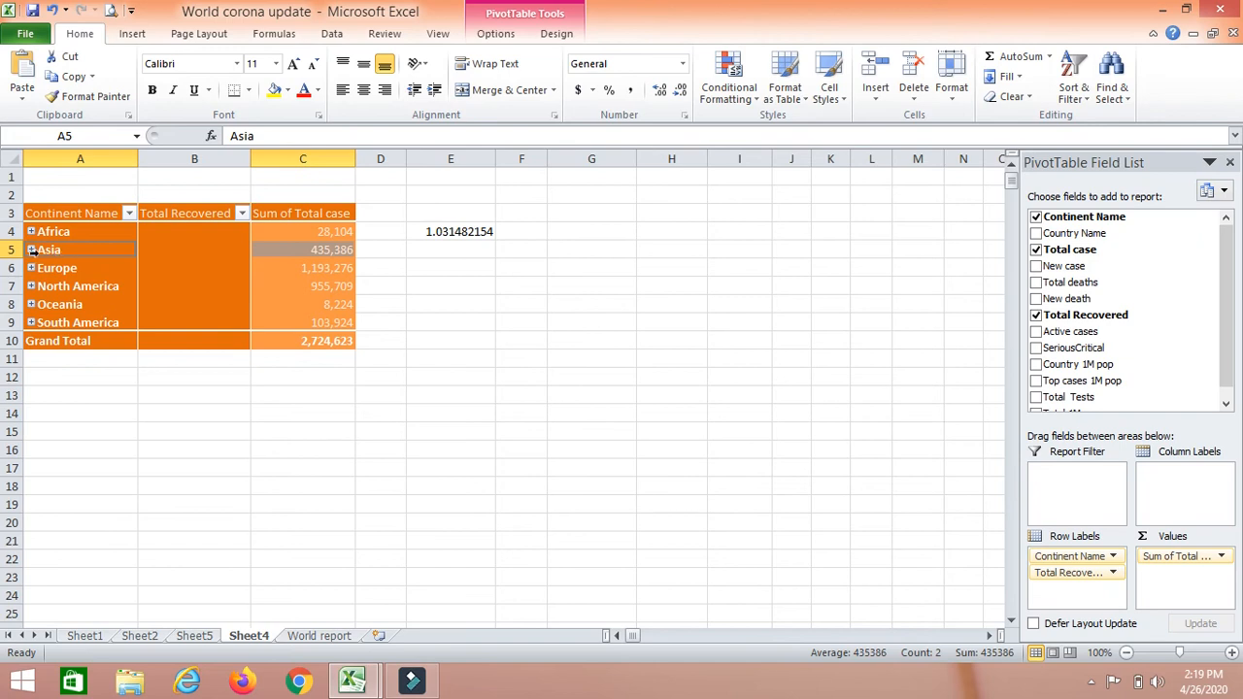
{"action": "left_click", "coordinate": [126, 274]}
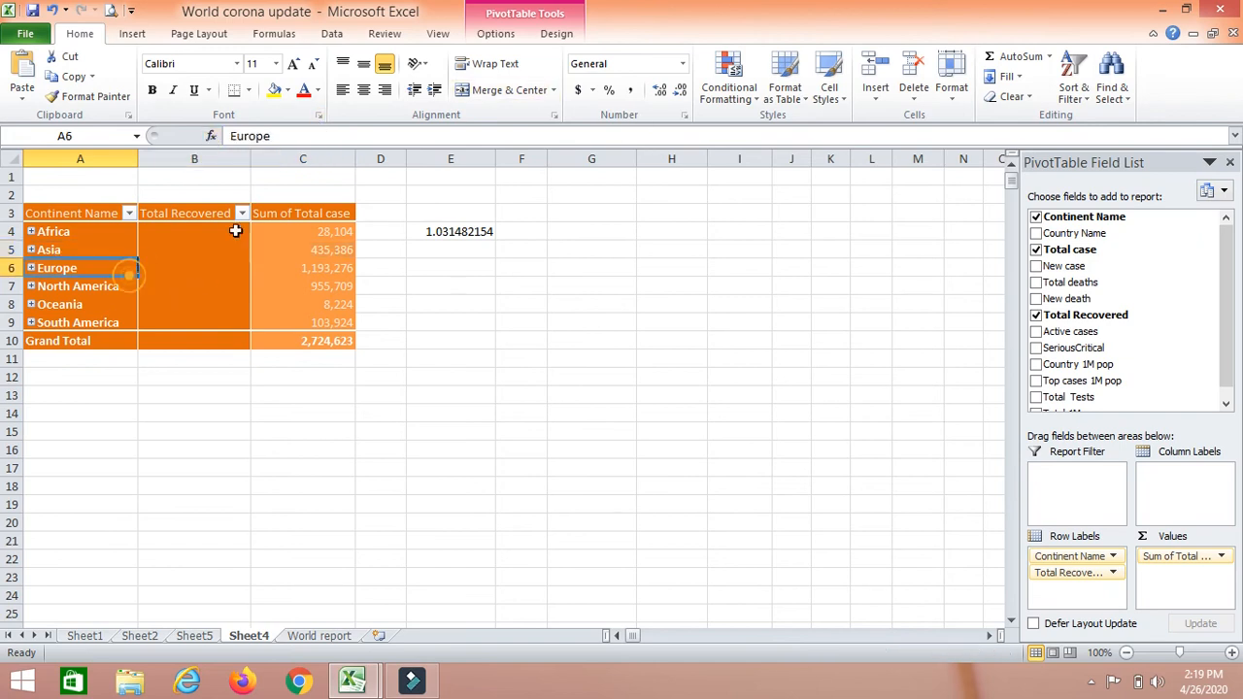
{"action": "left_click", "coordinate": [495, 37]}
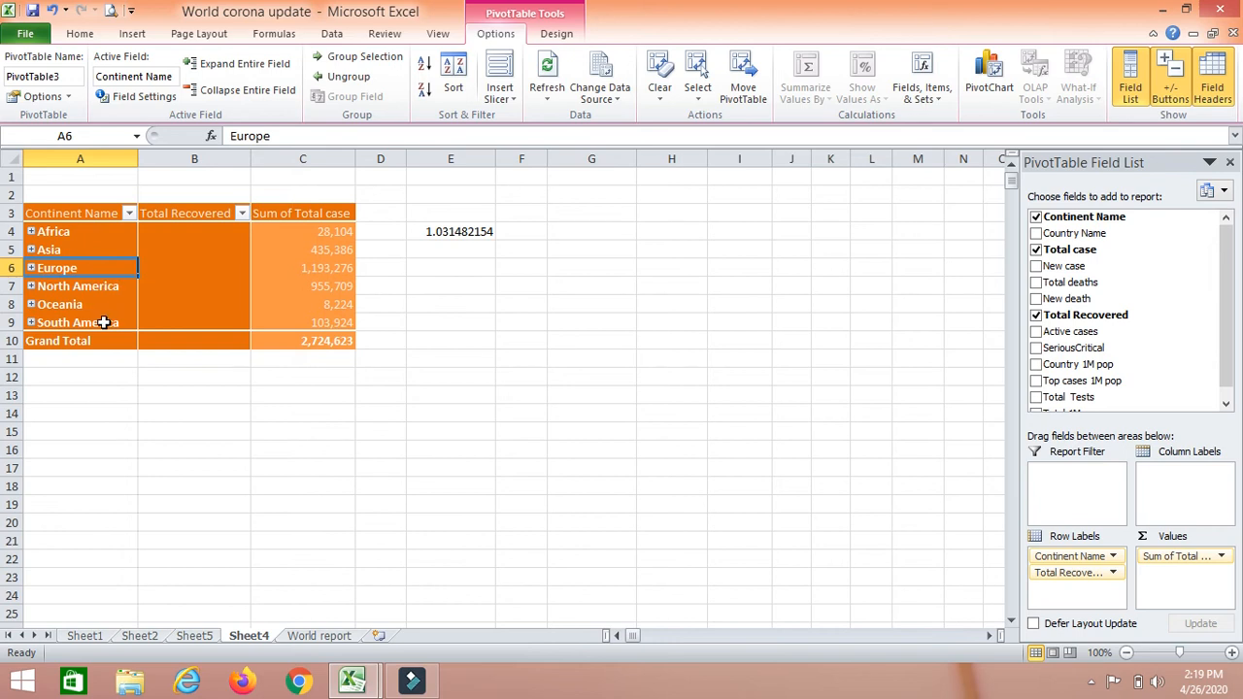
{"action": "left_click", "coordinate": [31, 304]}
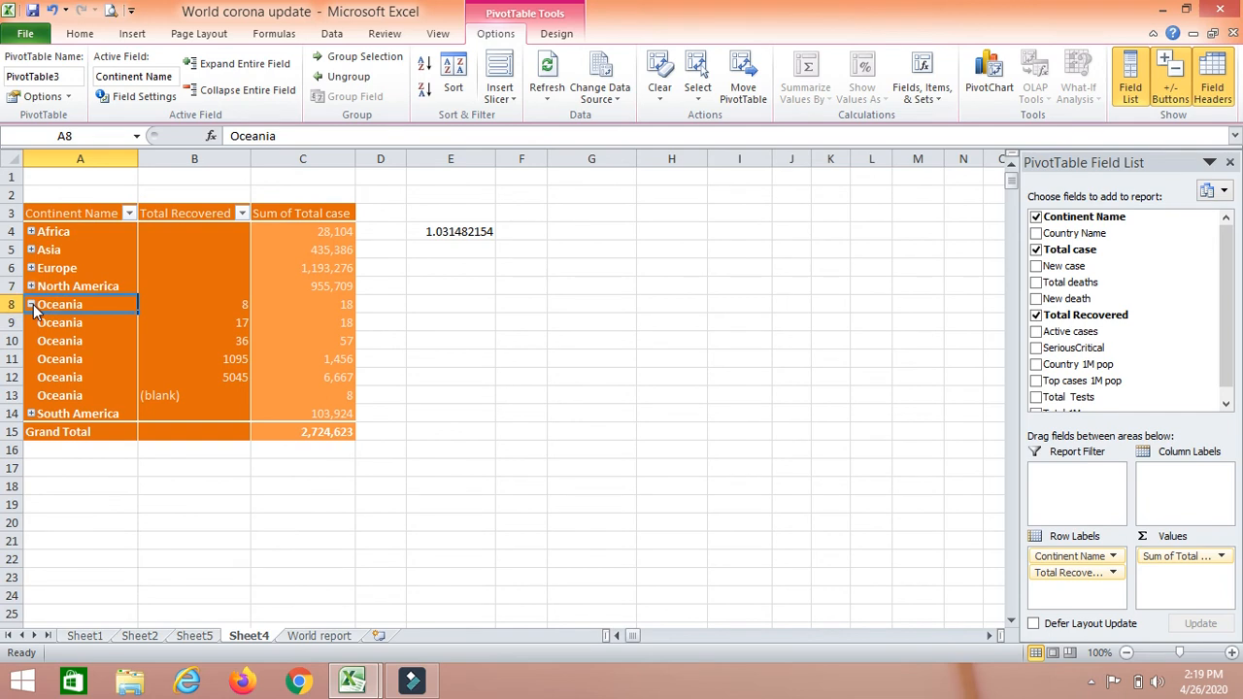
{"action": "left_click", "coordinate": [32, 305]}
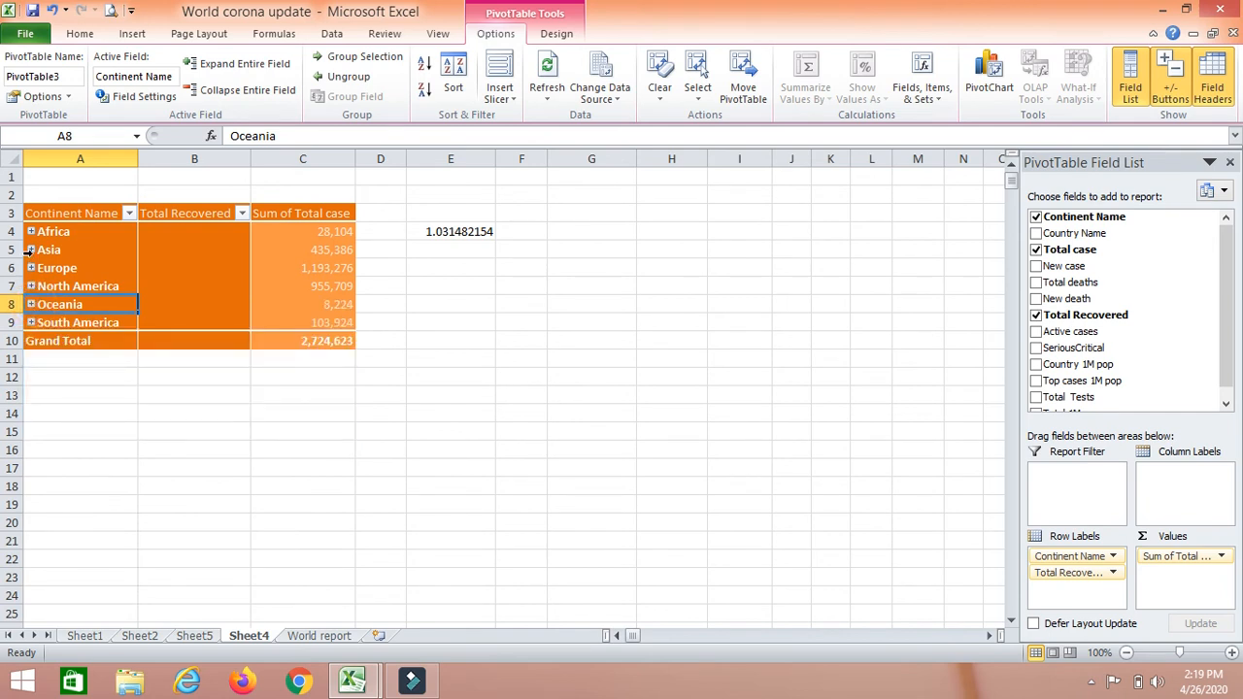
{"action": "left_click", "coordinate": [32, 250]}
{"action": "left_click", "coordinate": [32, 250]}
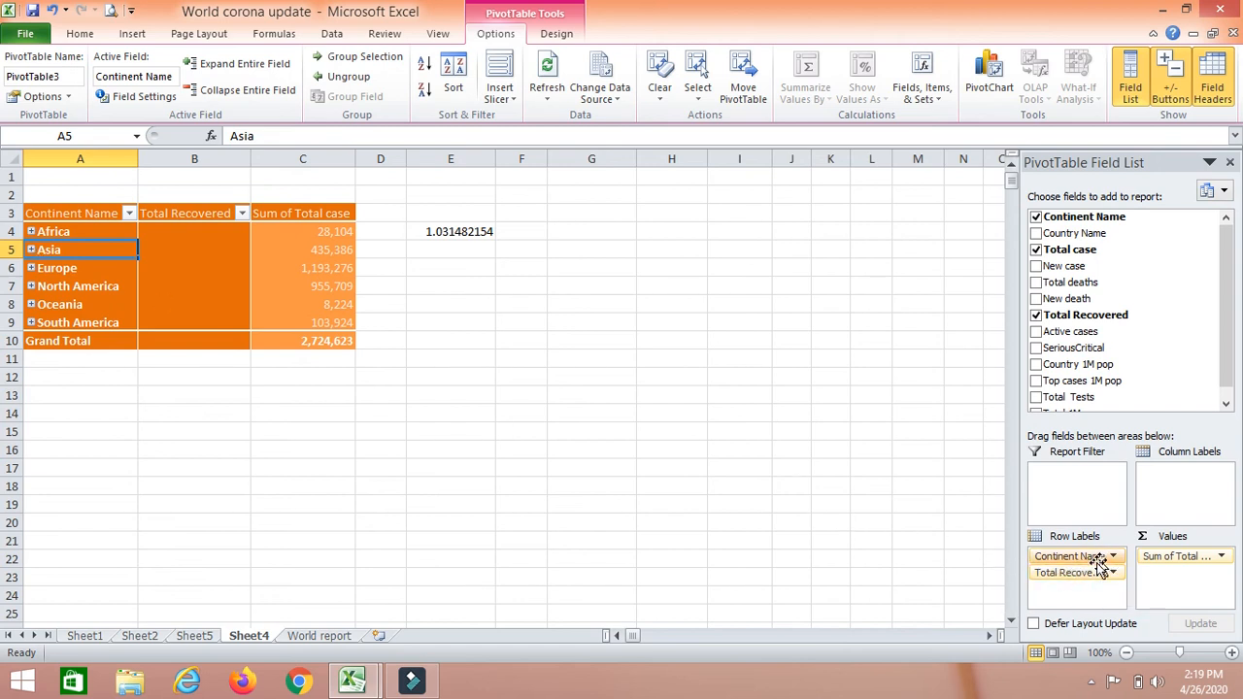
Step: Add Country Name to the pivot table's row labels and remove Total Recovered from them
{"action": "left_click", "coordinate": [1035, 233]}
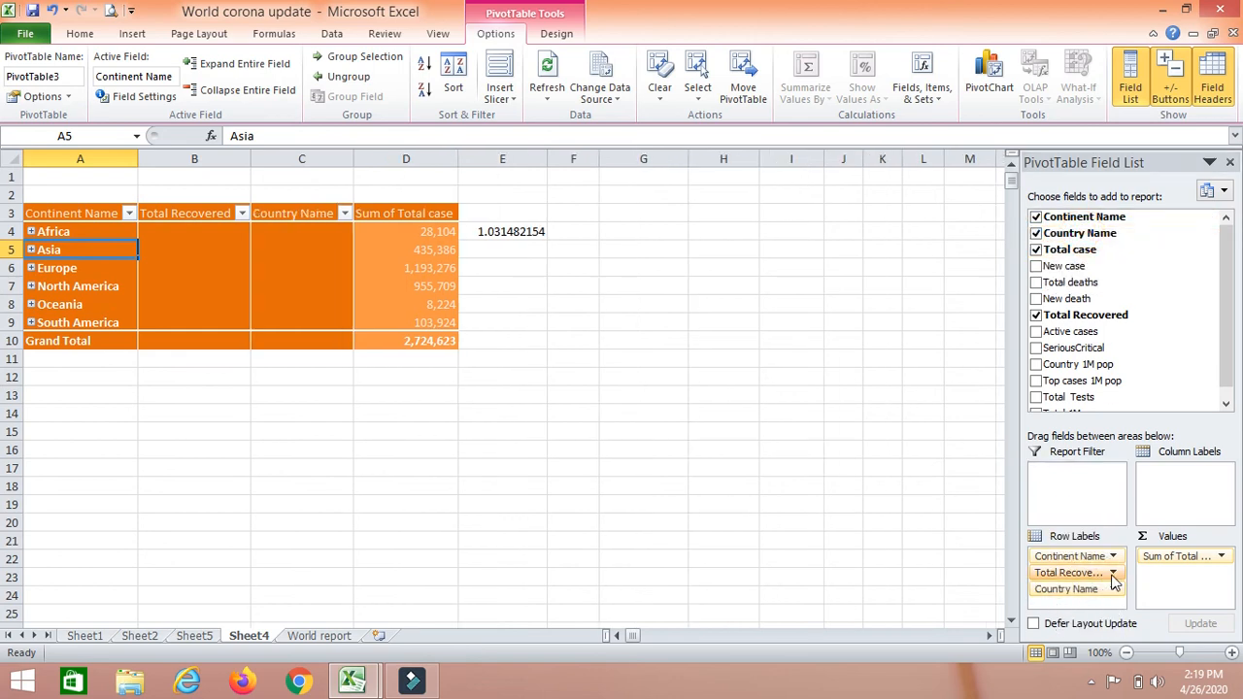
{"action": "left_click", "coordinate": [1113, 575]}
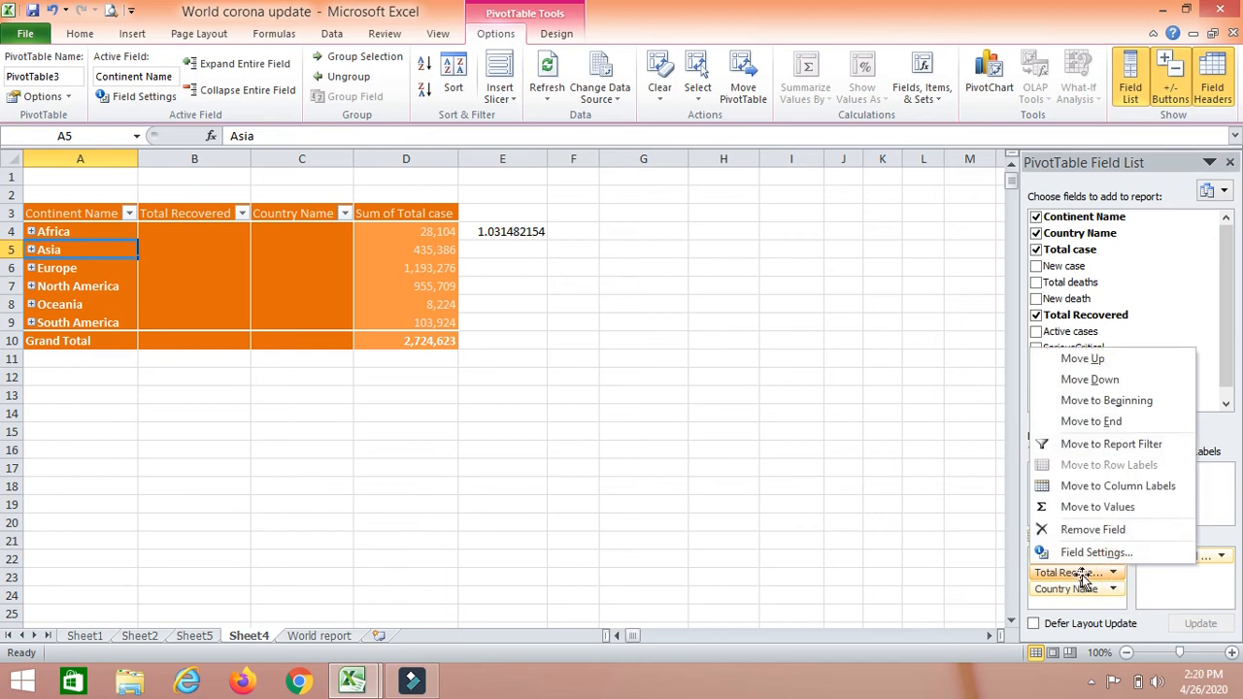
{"action": "left_click_drag", "start_coordinate": [1082, 574], "coordinate": [1078, 301]}
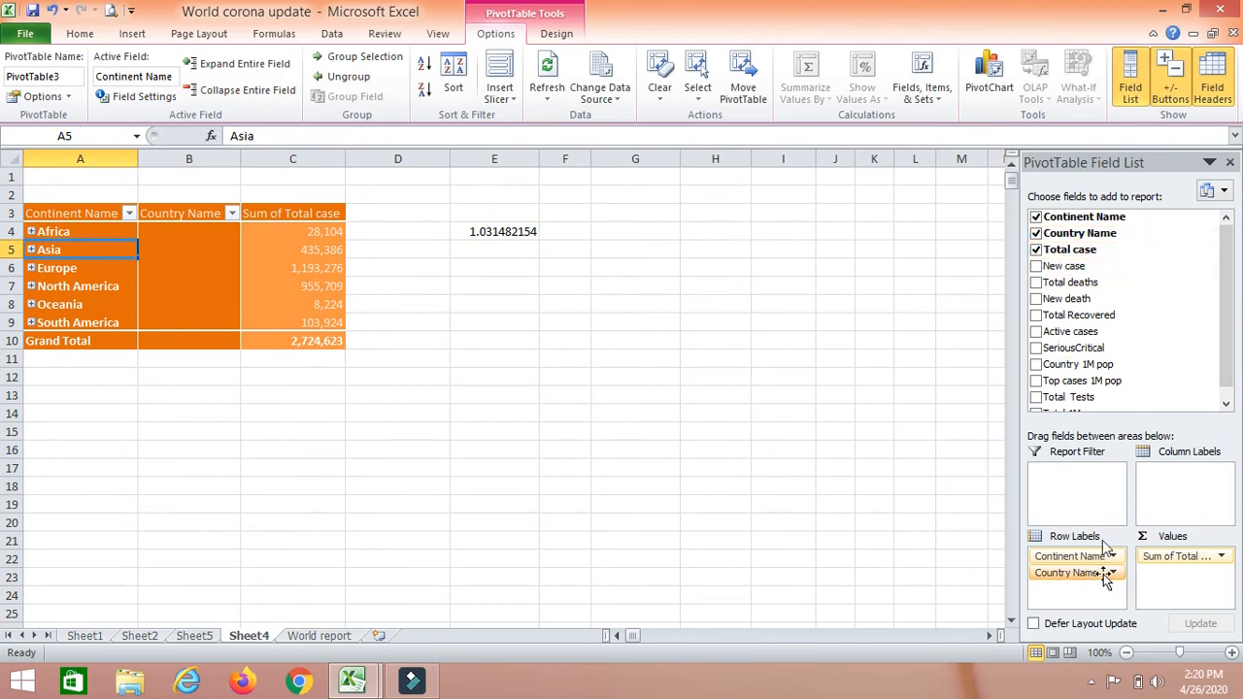
Step: Add the New case field to the row labels and remove it again
{"action": "left_click", "coordinate": [1035, 265]}
{"action": "left_click", "coordinate": [1113, 590]}
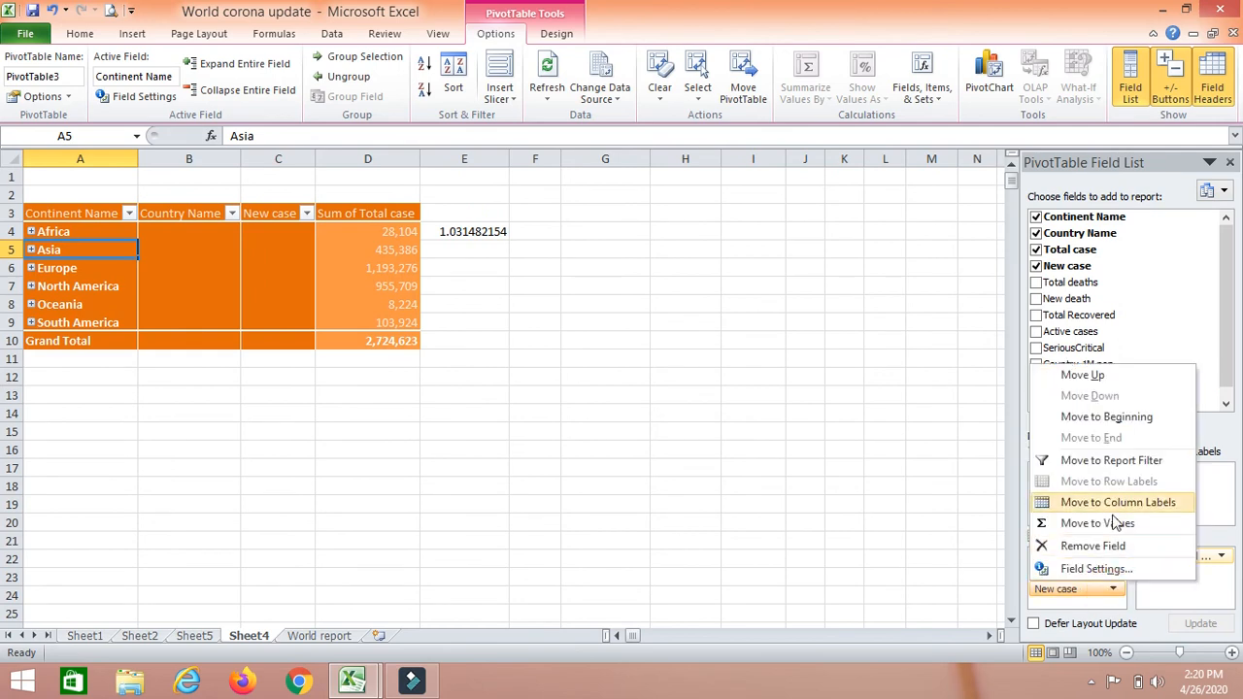
{"action": "left_click", "coordinate": [1092, 545]}
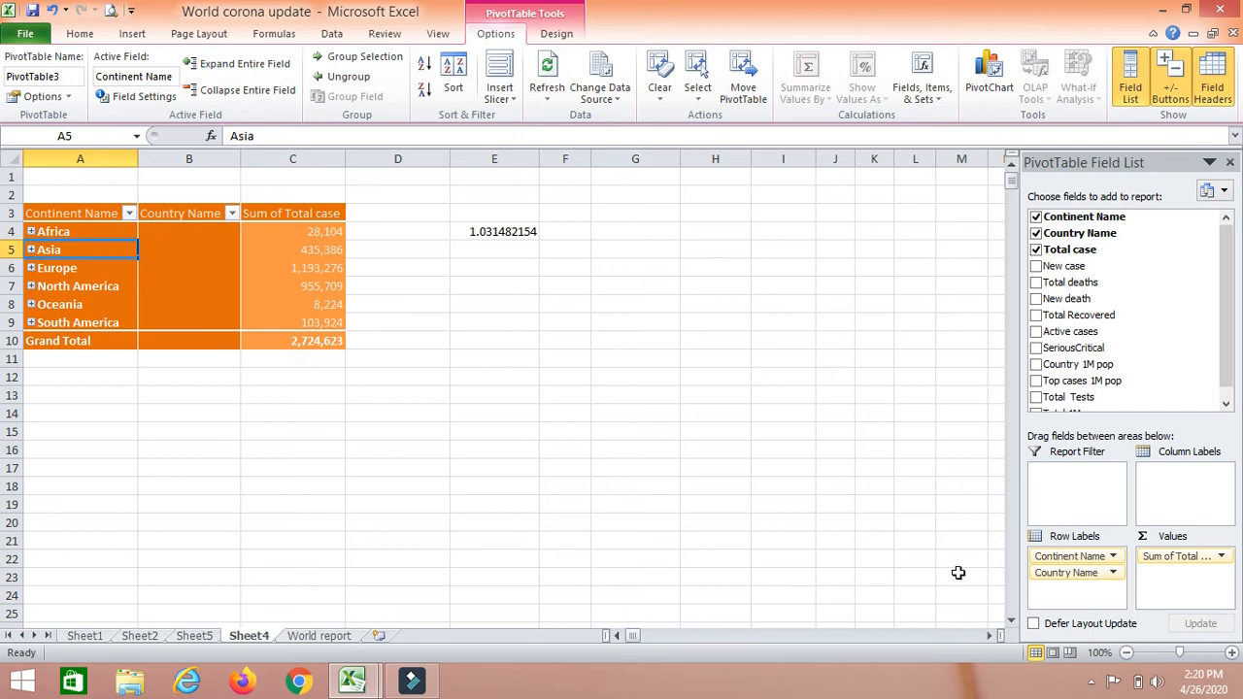
Step: Expand the Africa row to inspect its countries' total cases, and collapse it again
{"action": "left_click", "coordinate": [35, 229]}
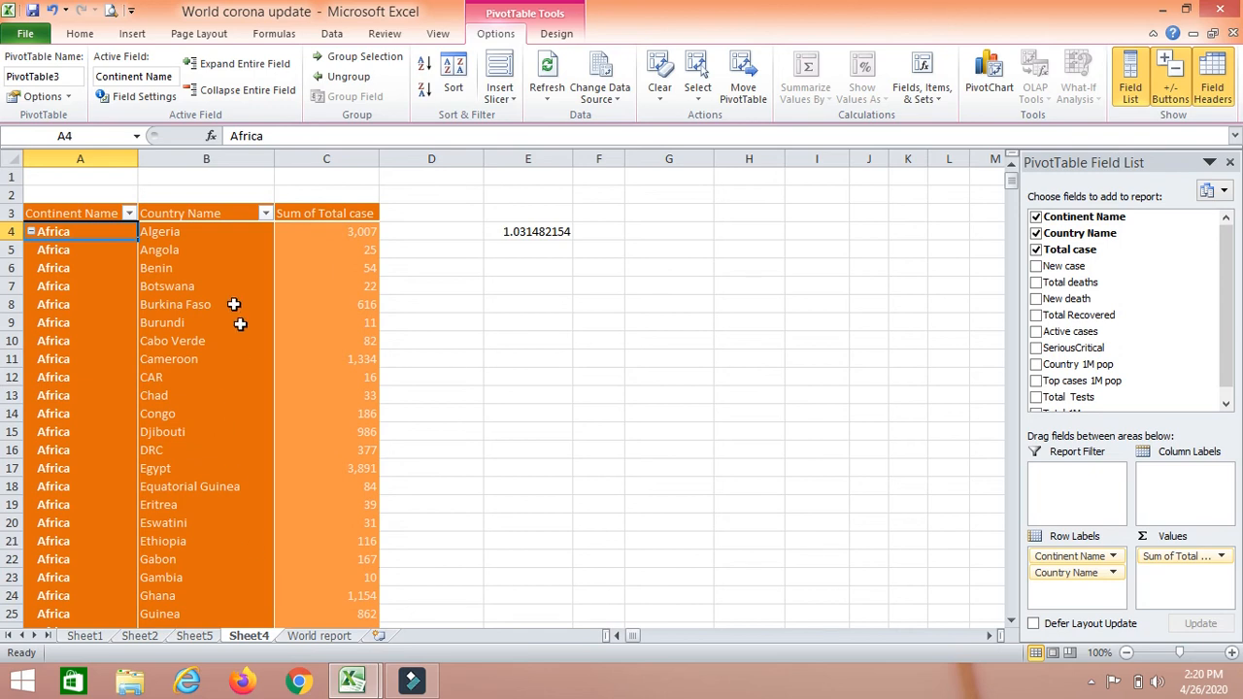
{"action": "left_click", "coordinate": [31, 231]}
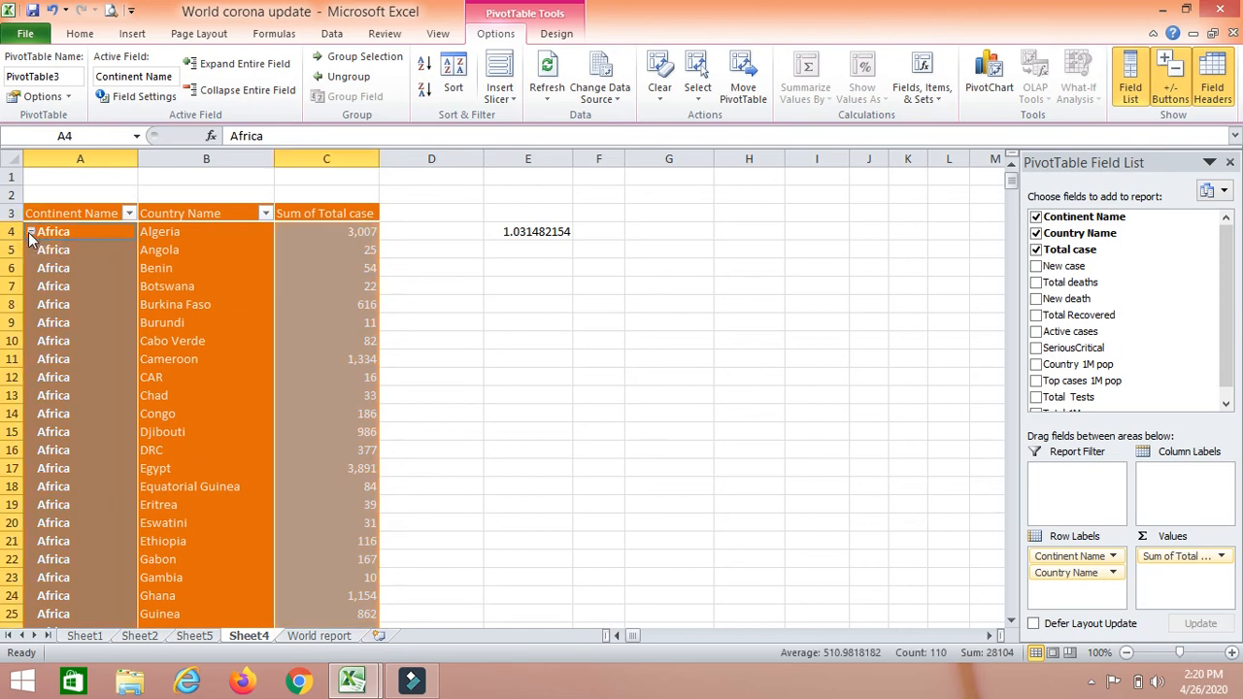
{"action": "left_click", "coordinate": [30, 231]}
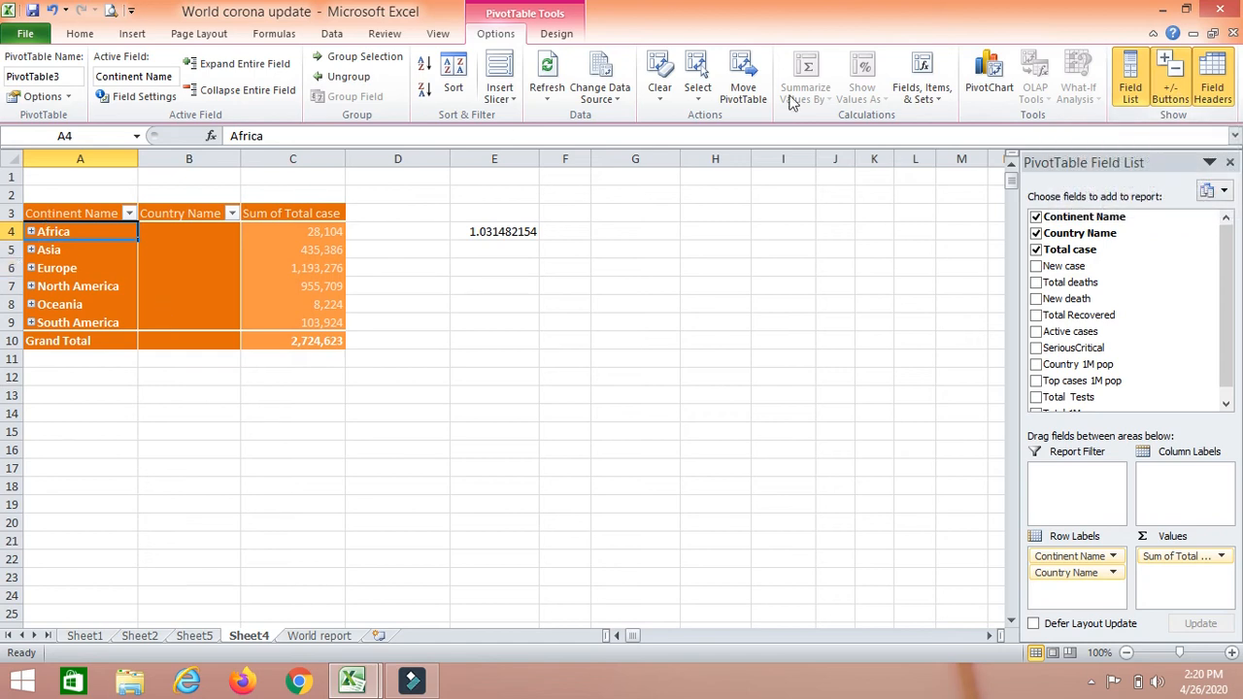
Step: Hide the pivot table's expand/collapse buttons, and toggle its field headers off and back on
{"action": "left_click", "coordinate": [1177, 78]}
{"action": "left_click", "coordinate": [1177, 77]}
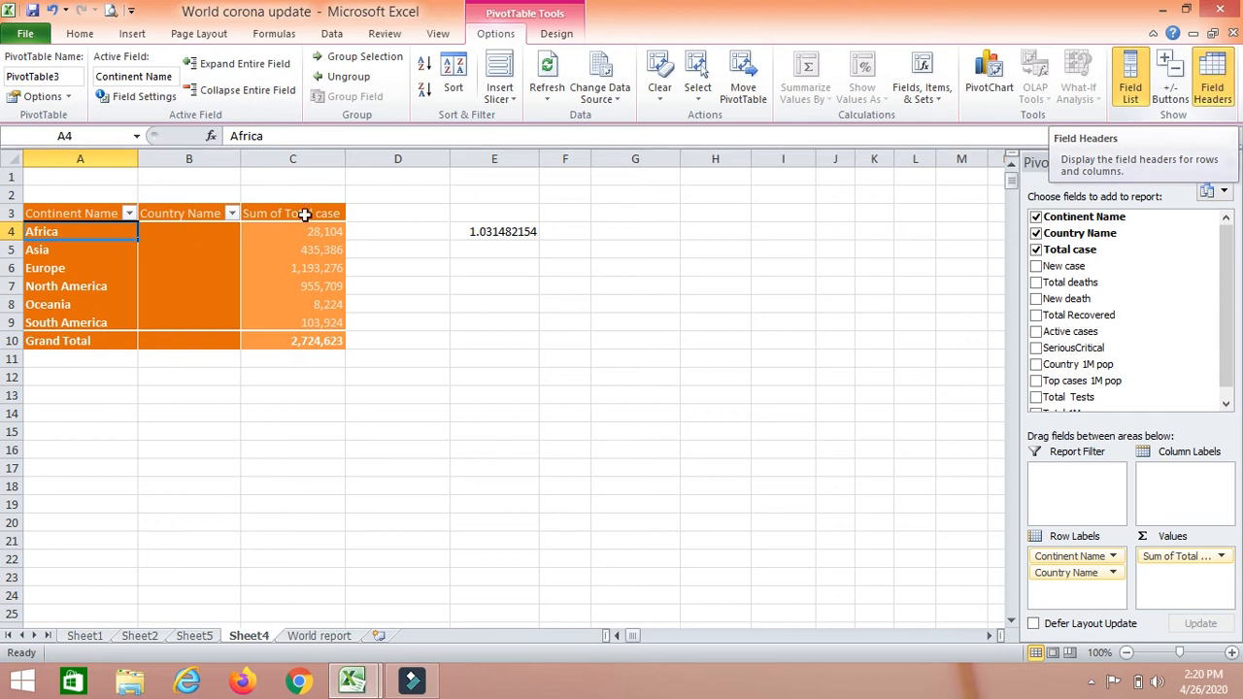
{"action": "left_click", "coordinate": [1217, 82]}
{"action": "left_click", "coordinate": [1218, 82]}
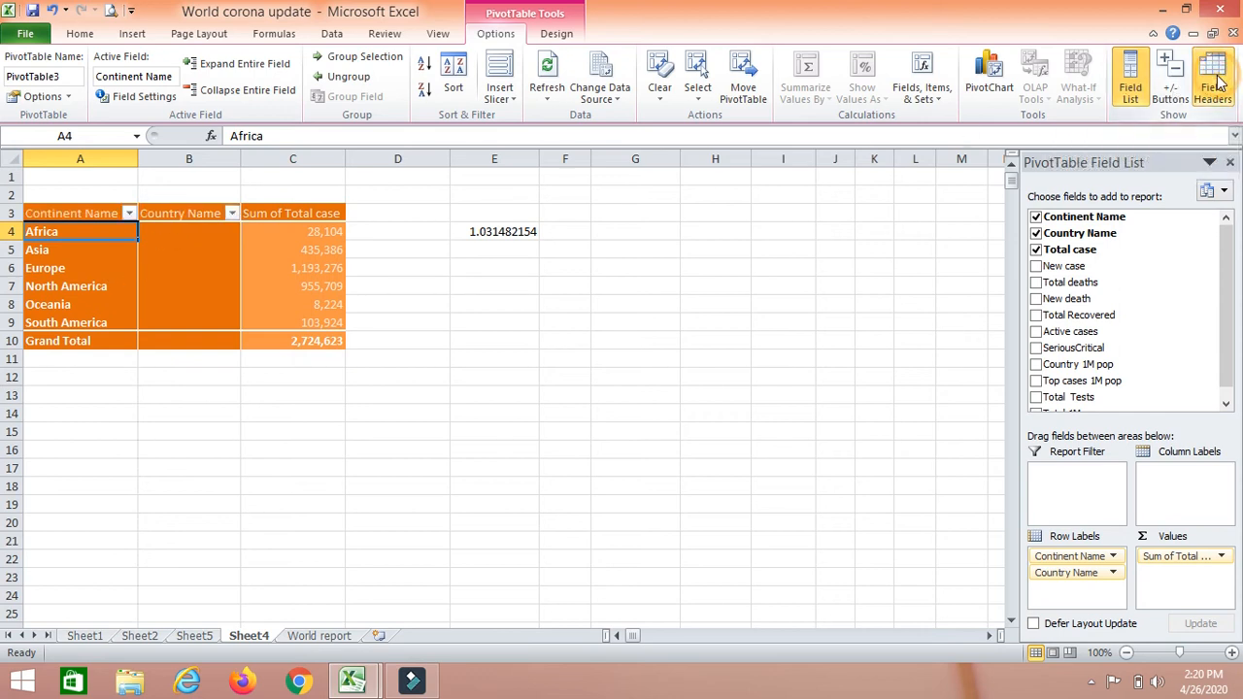
{"action": "left_click", "coordinate": [68, 216]}
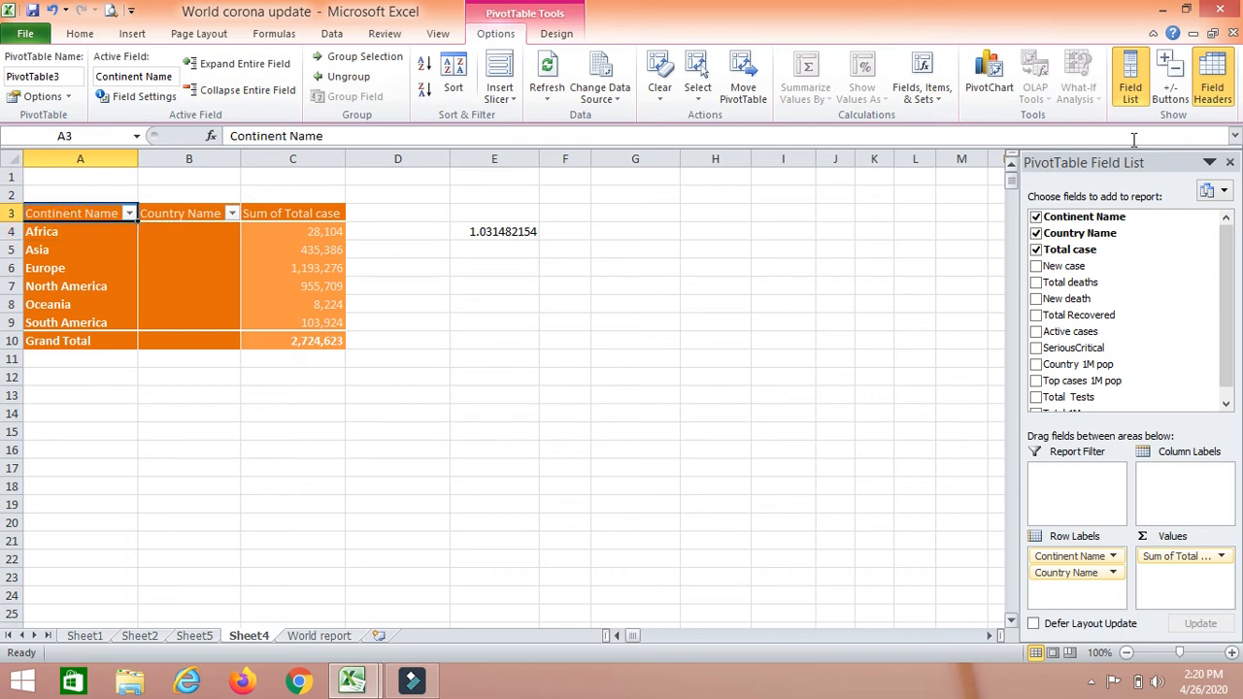
{"action": "left_click", "coordinate": [1211, 85]}
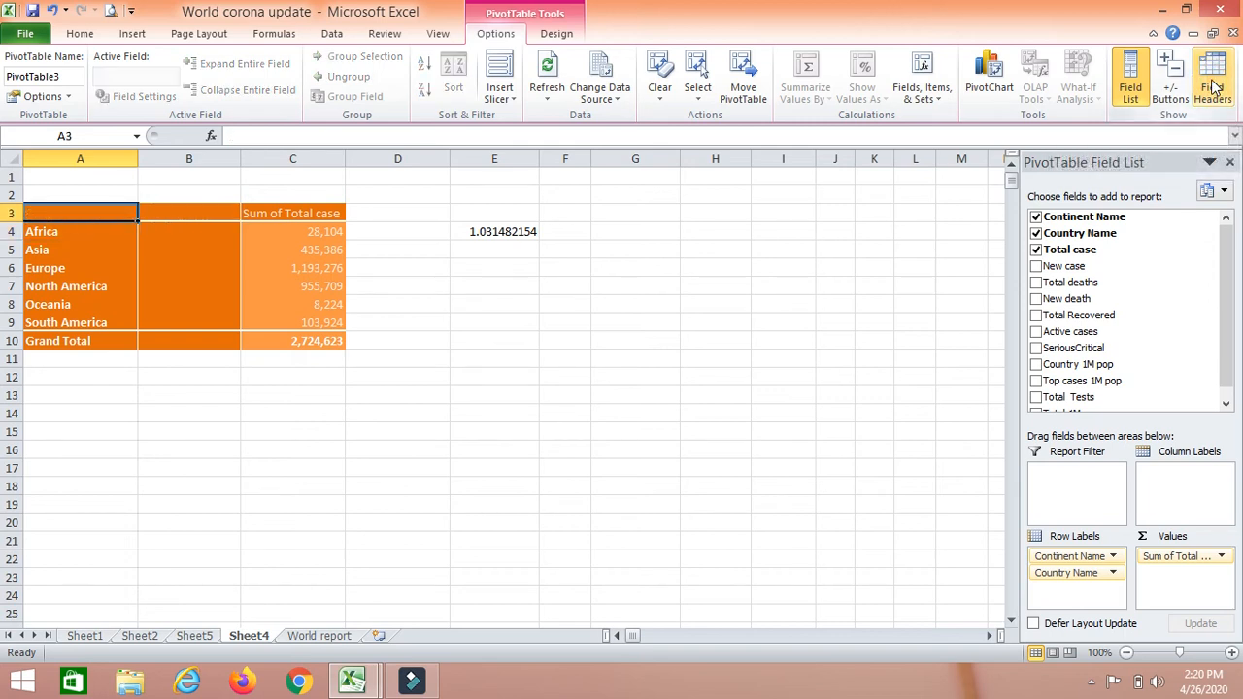
{"action": "left_click", "coordinate": [1212, 85]}
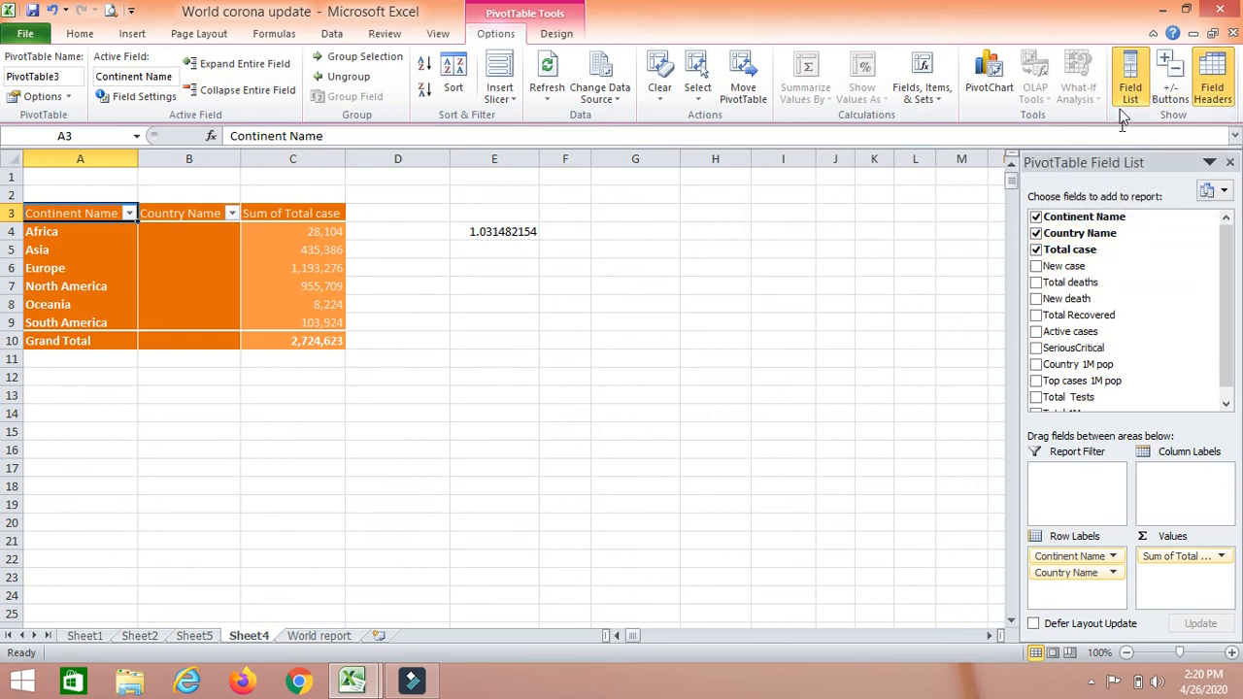
Step: Hide and redisplay the PivotTable Field List, and show the expand/collapse buttons again
{"action": "left_click", "coordinate": [1134, 82]}
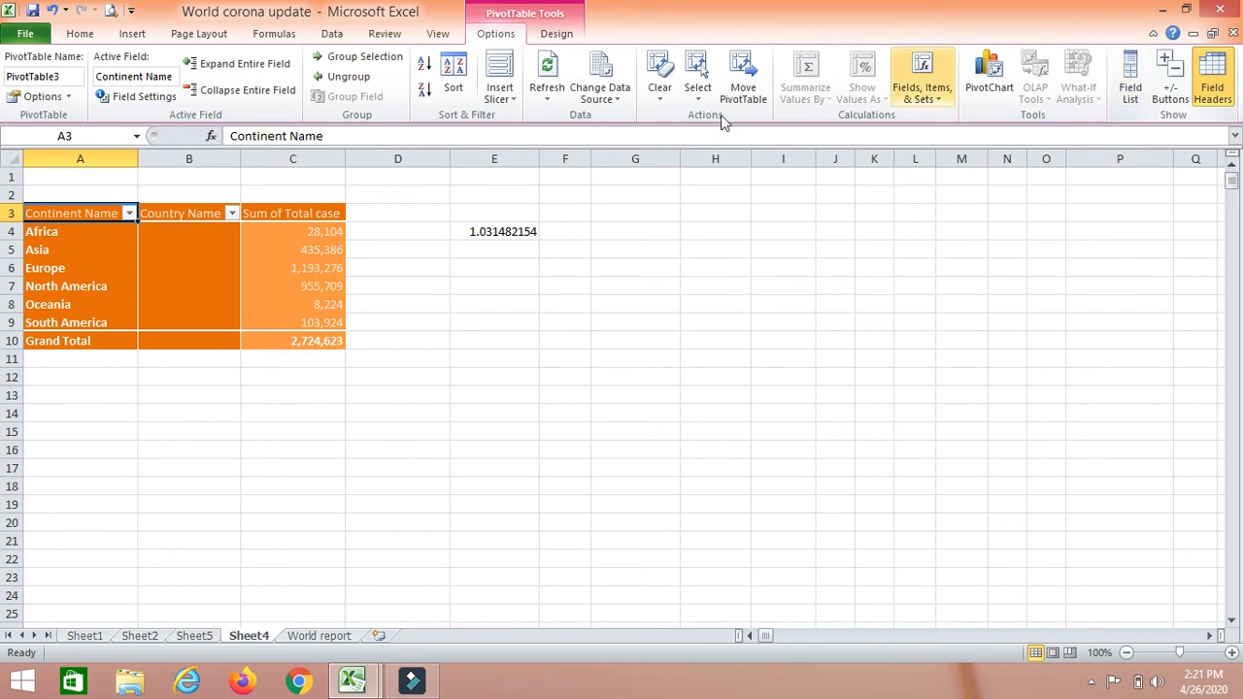
{"action": "left_click", "coordinate": [1134, 82]}
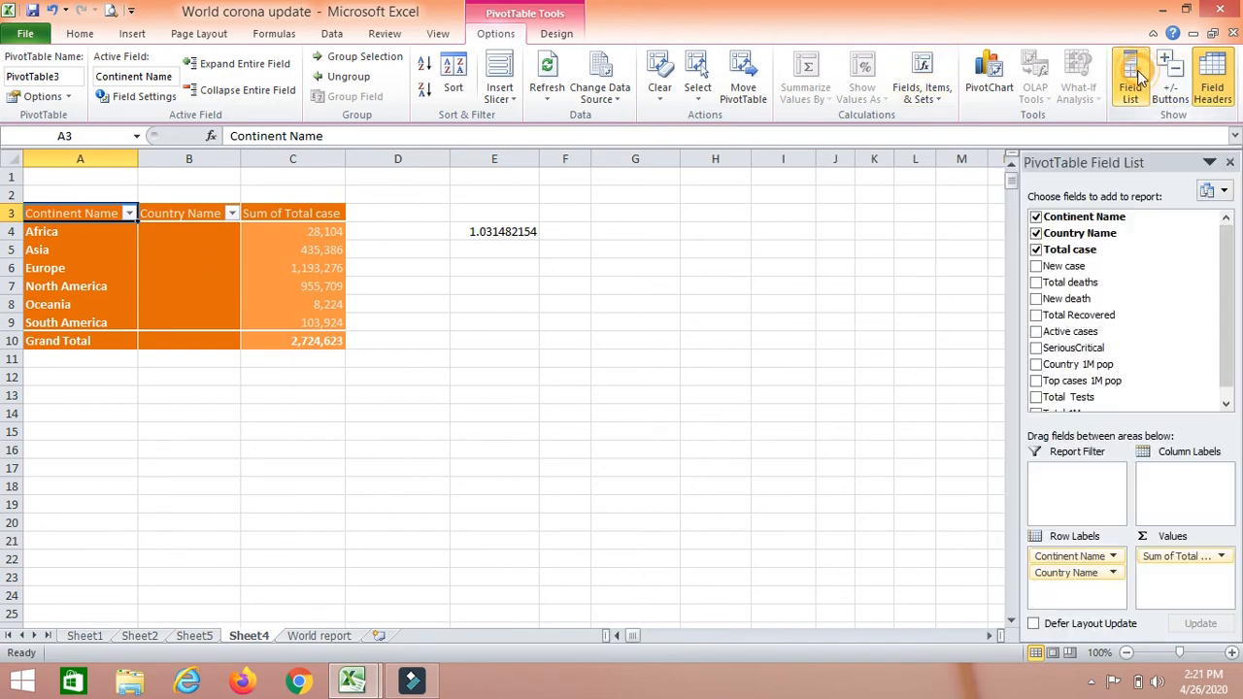
{"action": "left_click", "coordinate": [567, 281]}
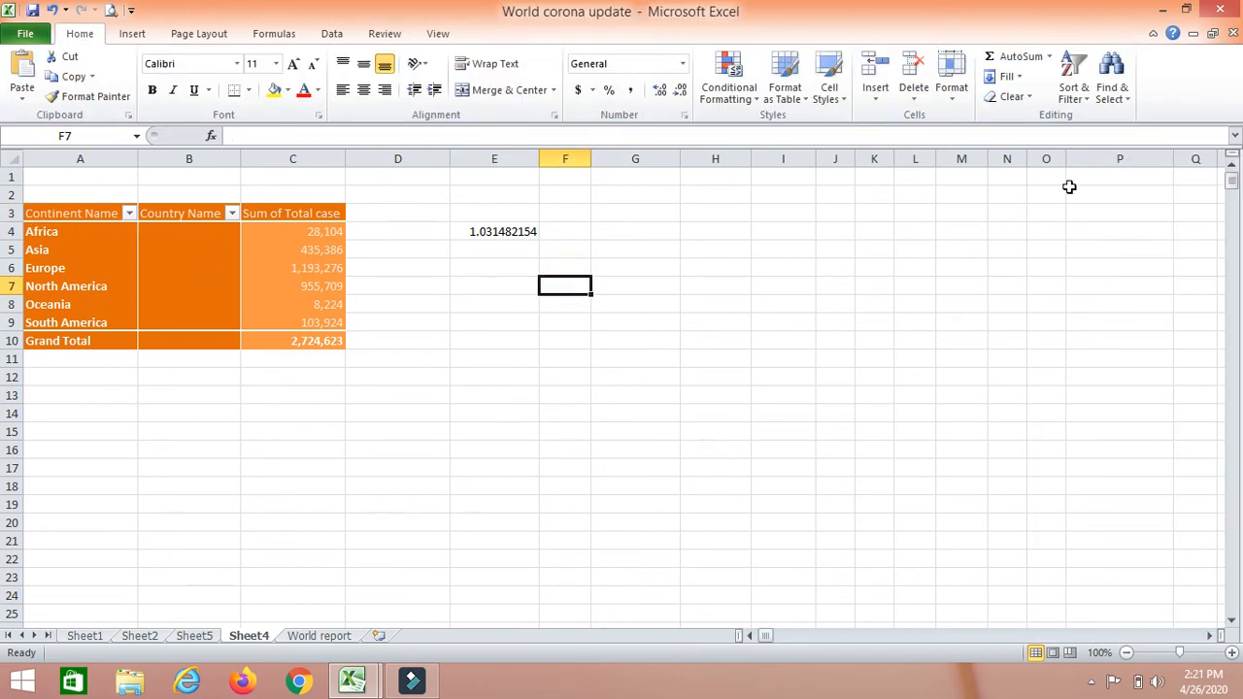
{"action": "left_click", "coordinate": [201, 260]}
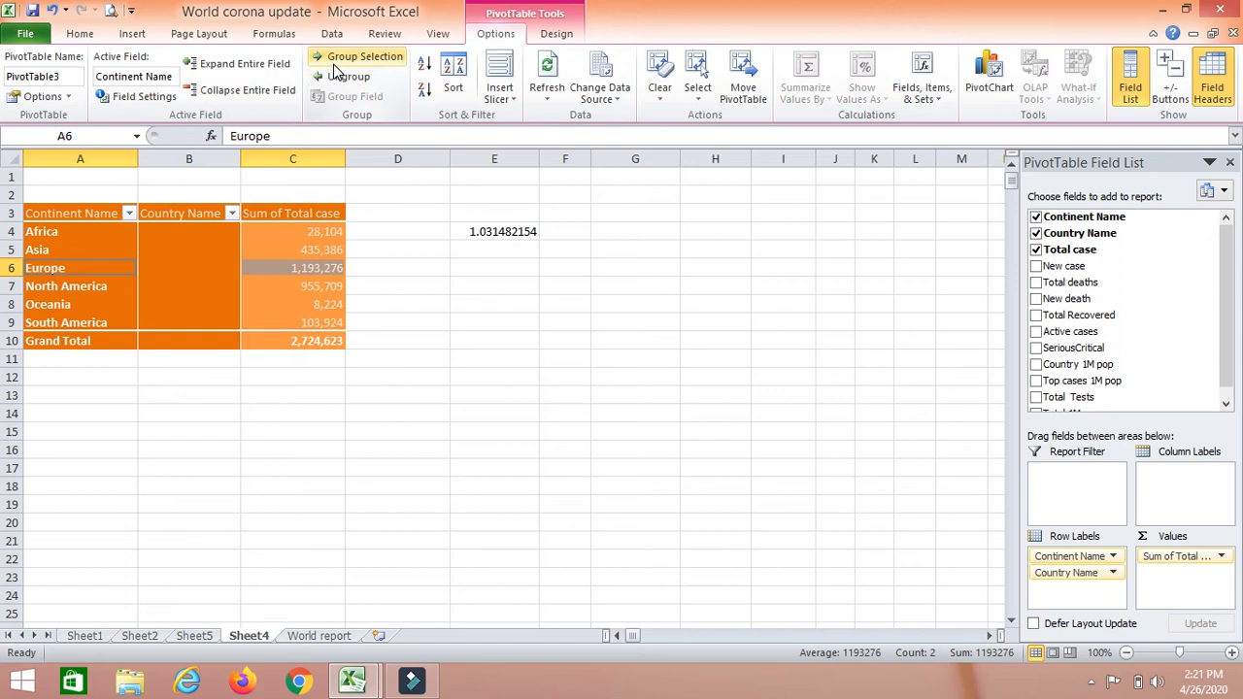
{"action": "left_click", "coordinate": [1170, 77]}
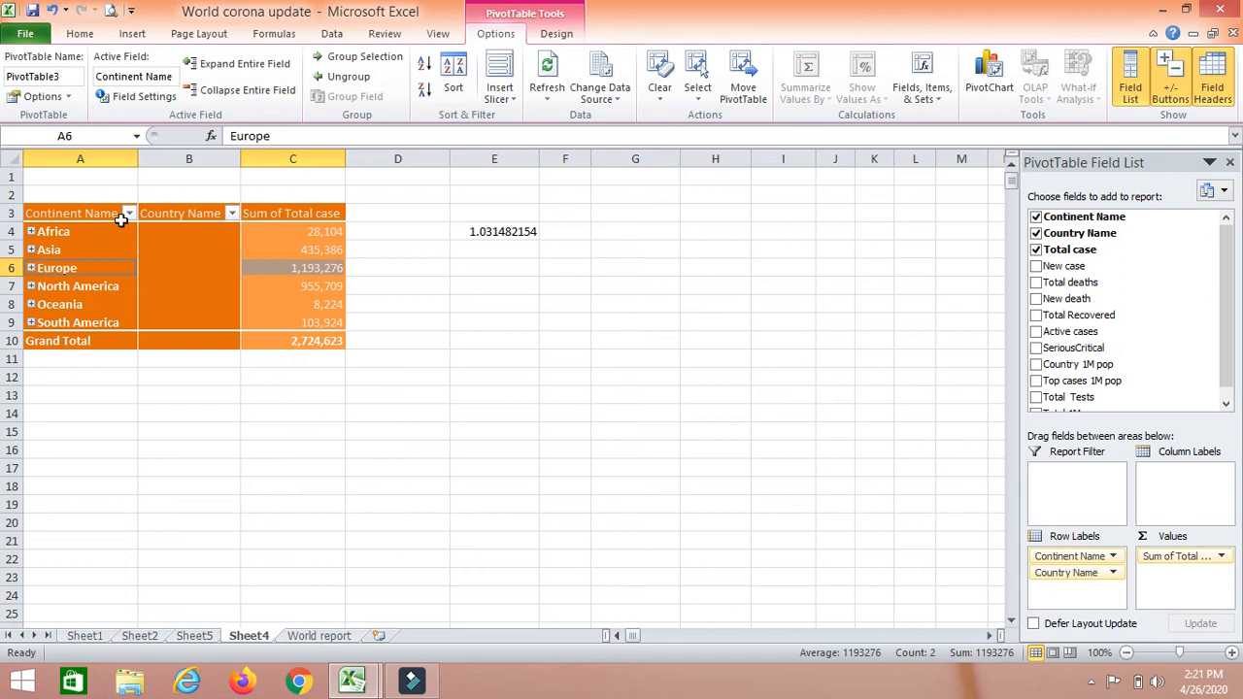
Step: Expand the Asia row and look through its list of countries
{"action": "left_click", "coordinate": [31, 250]}
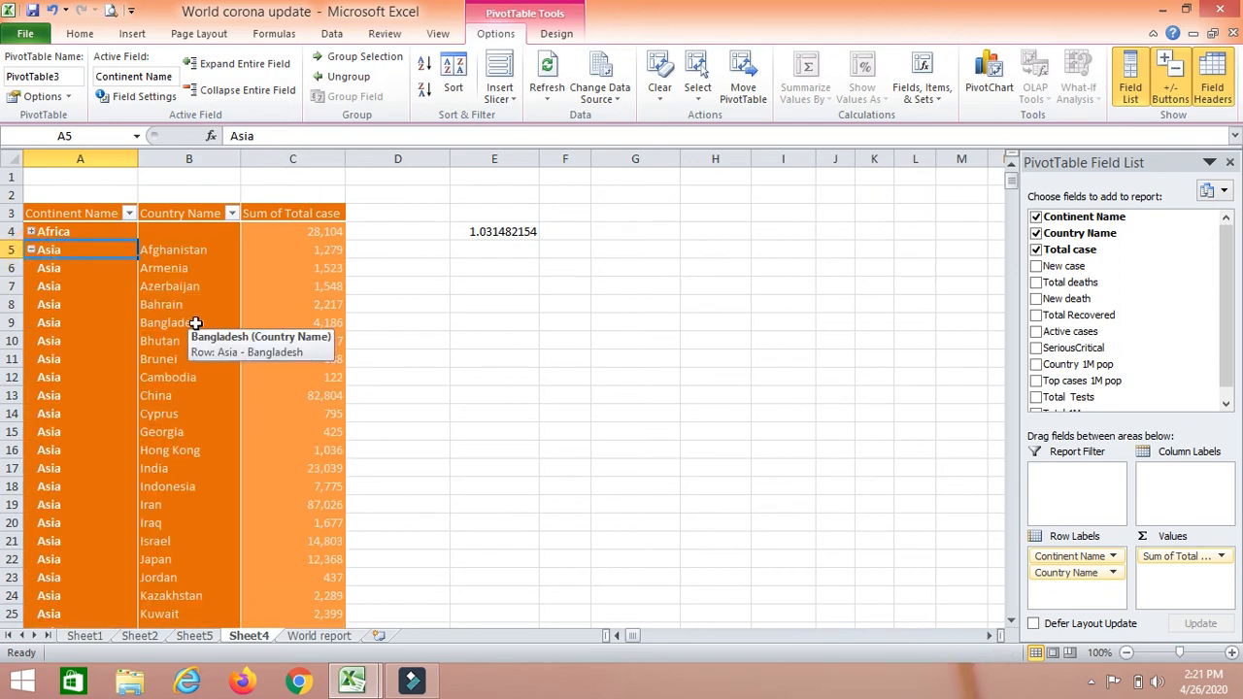
{"action": "scroll", "coordinate": [180, 325], "scroll_direction": "down", "scroll_amount": 13}
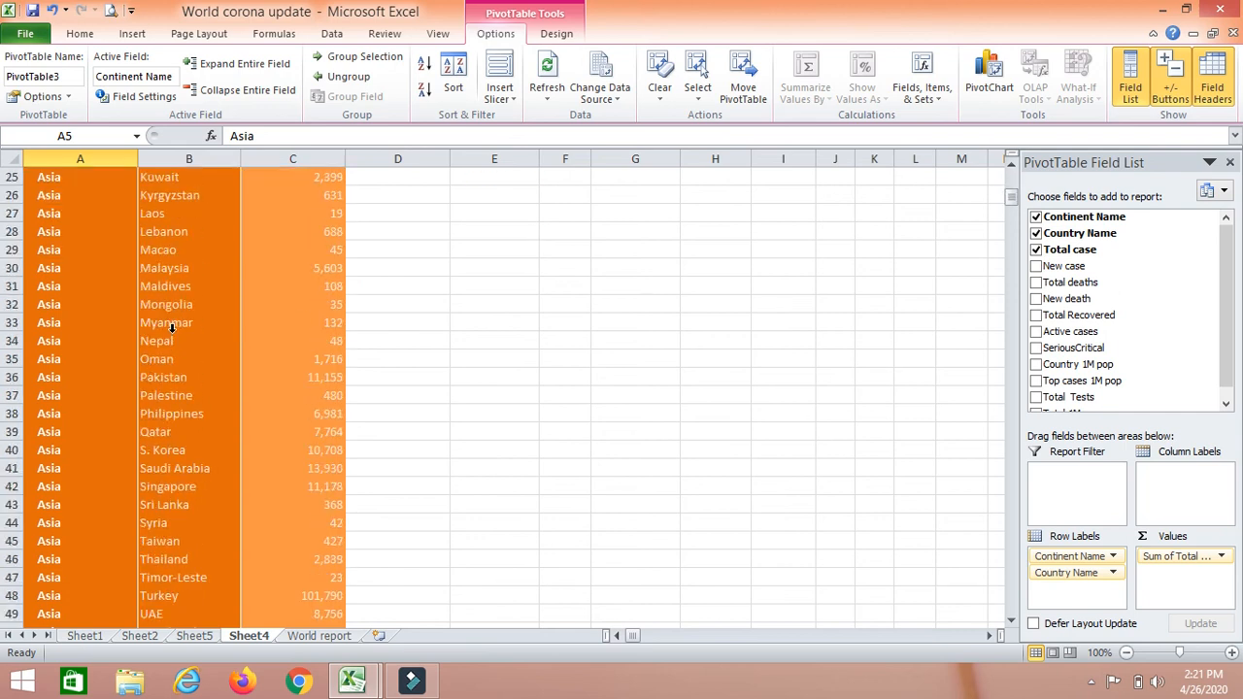
{"action": "scroll", "coordinate": [171, 328], "scroll_direction": "up", "scroll_amount": 1}
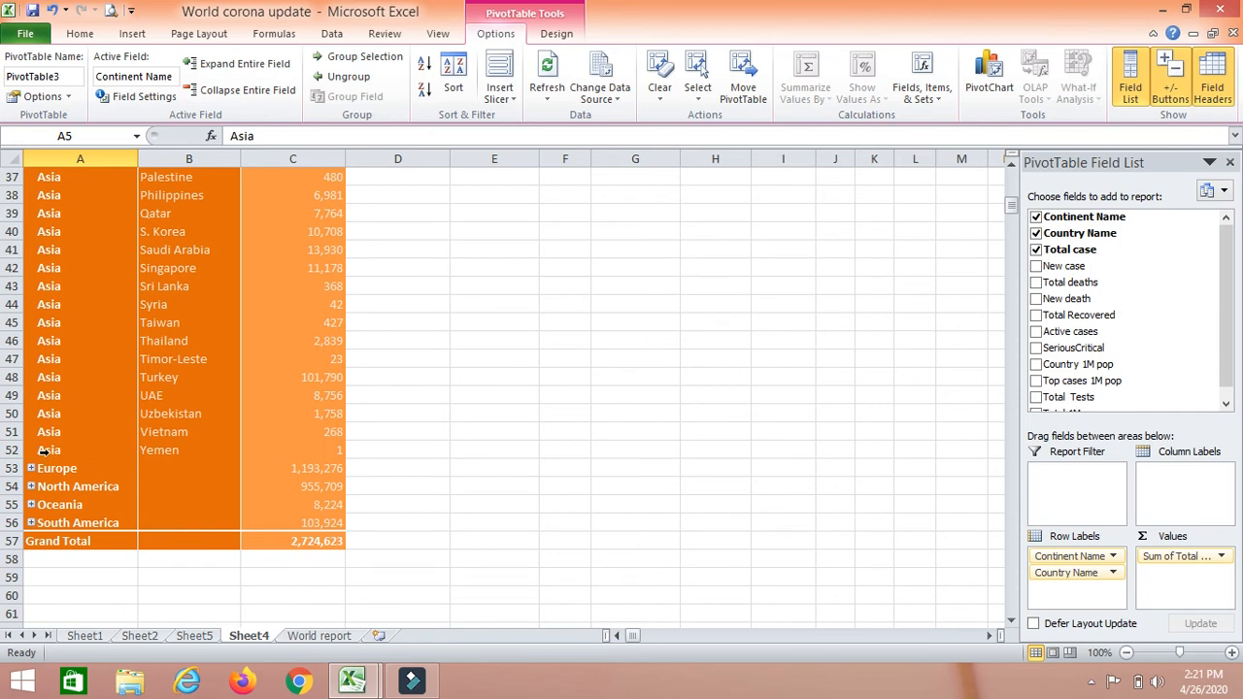
Step: Try to group the separately selected entire sheet rows of Singapore, Sri Lanka and Syria
{"action": "left_click", "coordinate": [11, 304]}
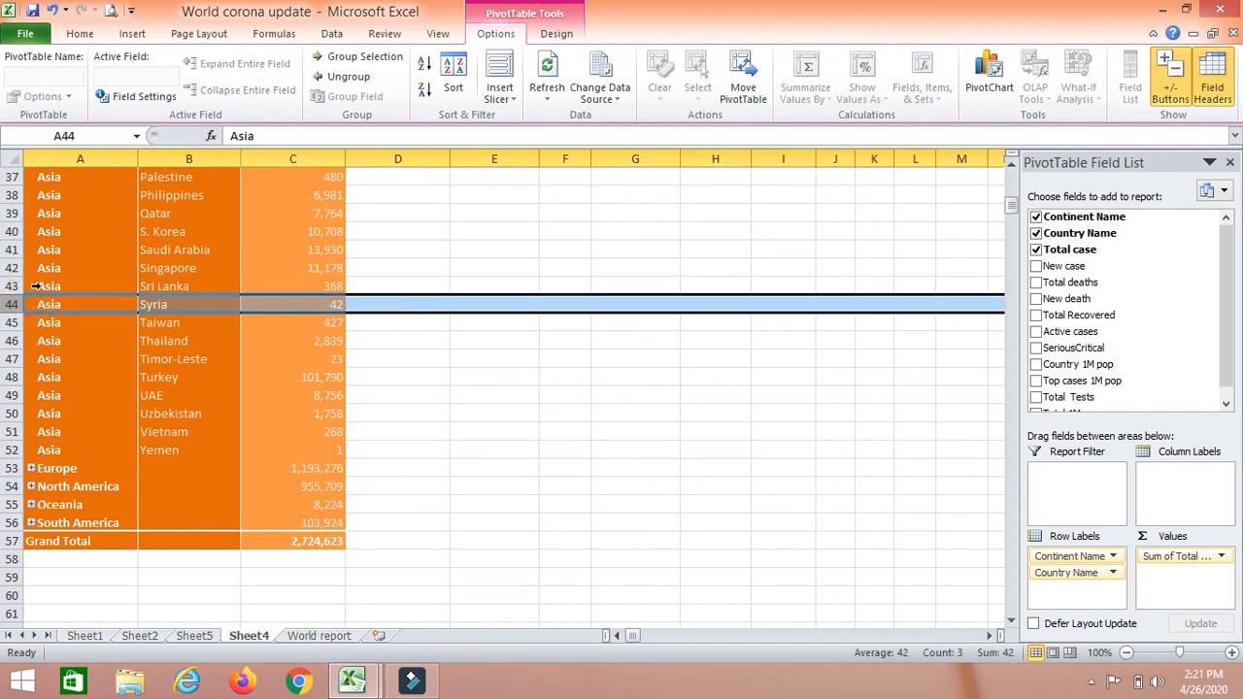
{"action": "left_click", "coordinate": [11, 287], "text": "ctrl"}
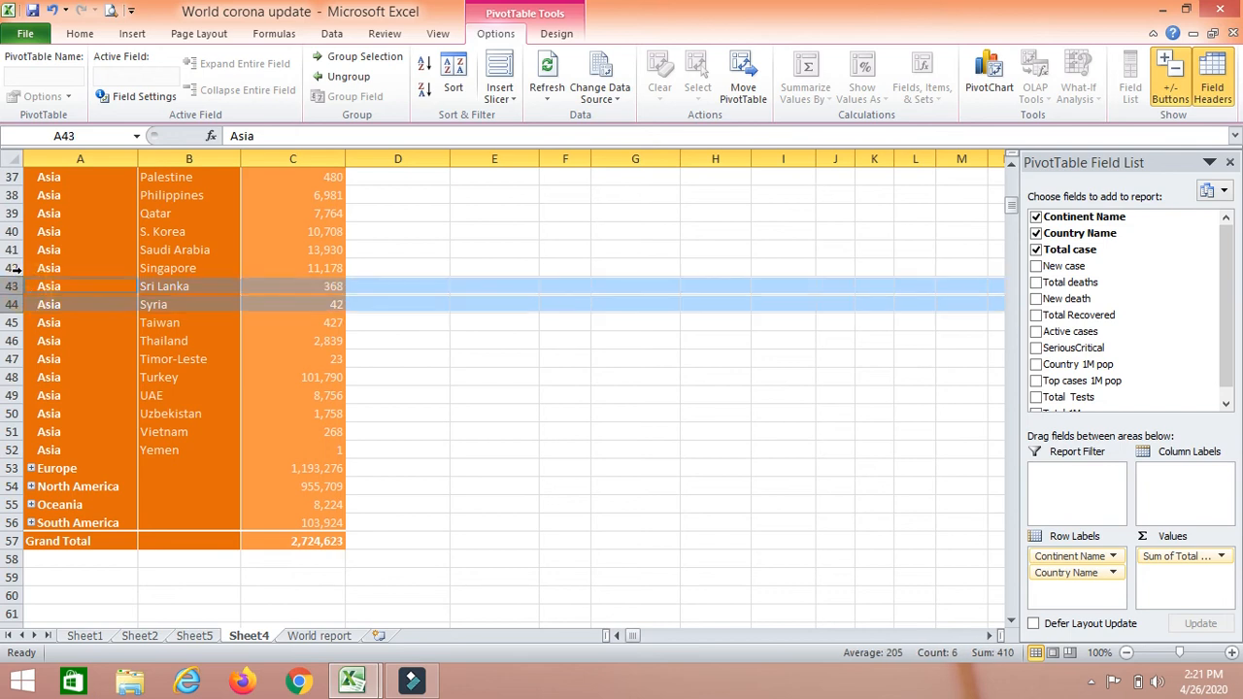
{"action": "left_click", "coordinate": [12, 268], "text": "ctrl"}
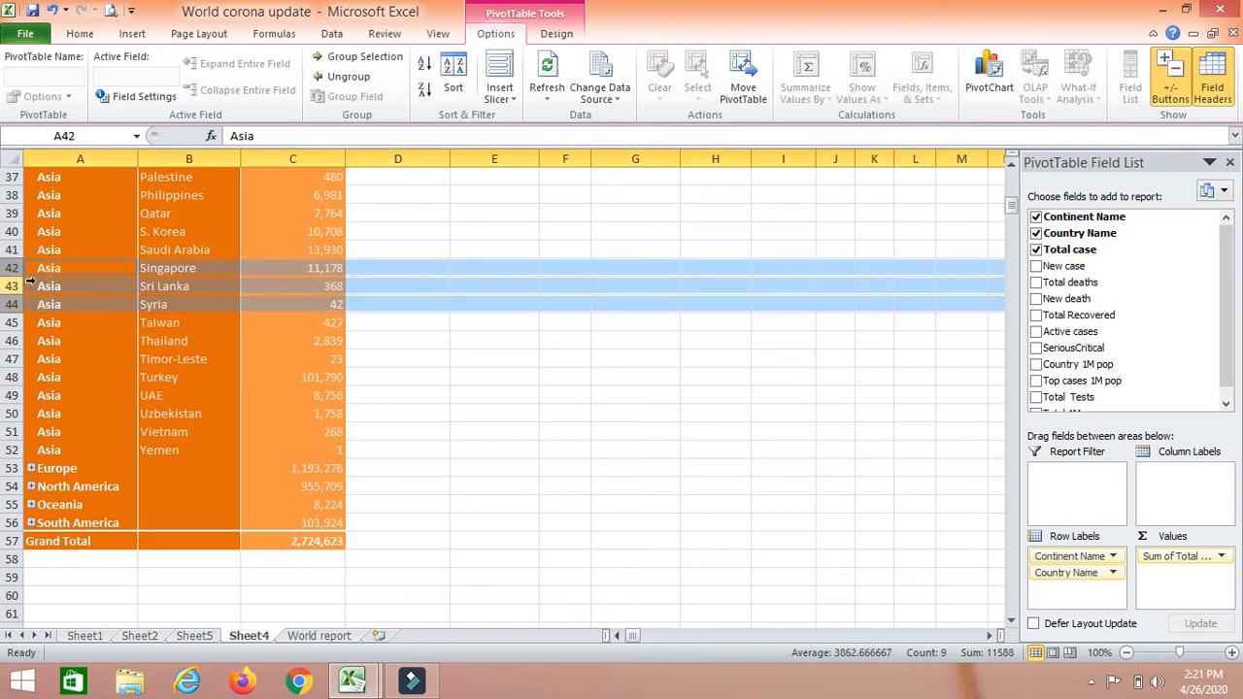
{"action": "left_click", "coordinate": [335, 56]}
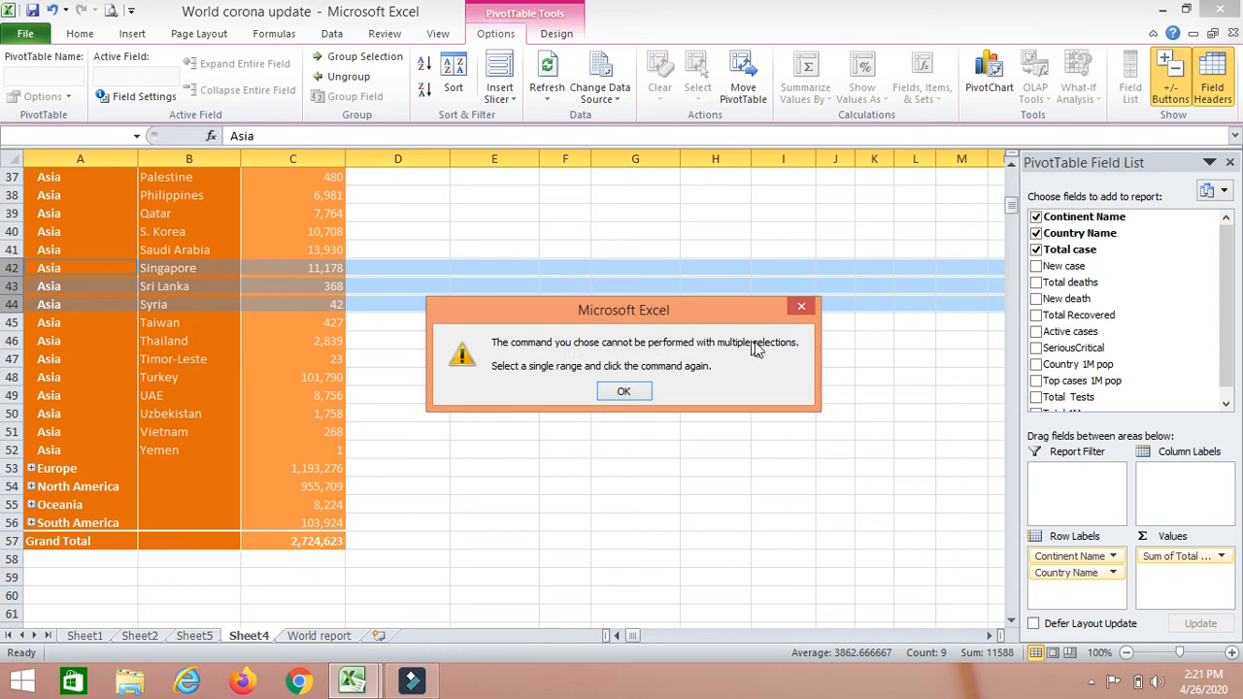
{"action": "left_click", "coordinate": [801, 309]}
{"action": "left_click", "coordinate": [473, 400]}
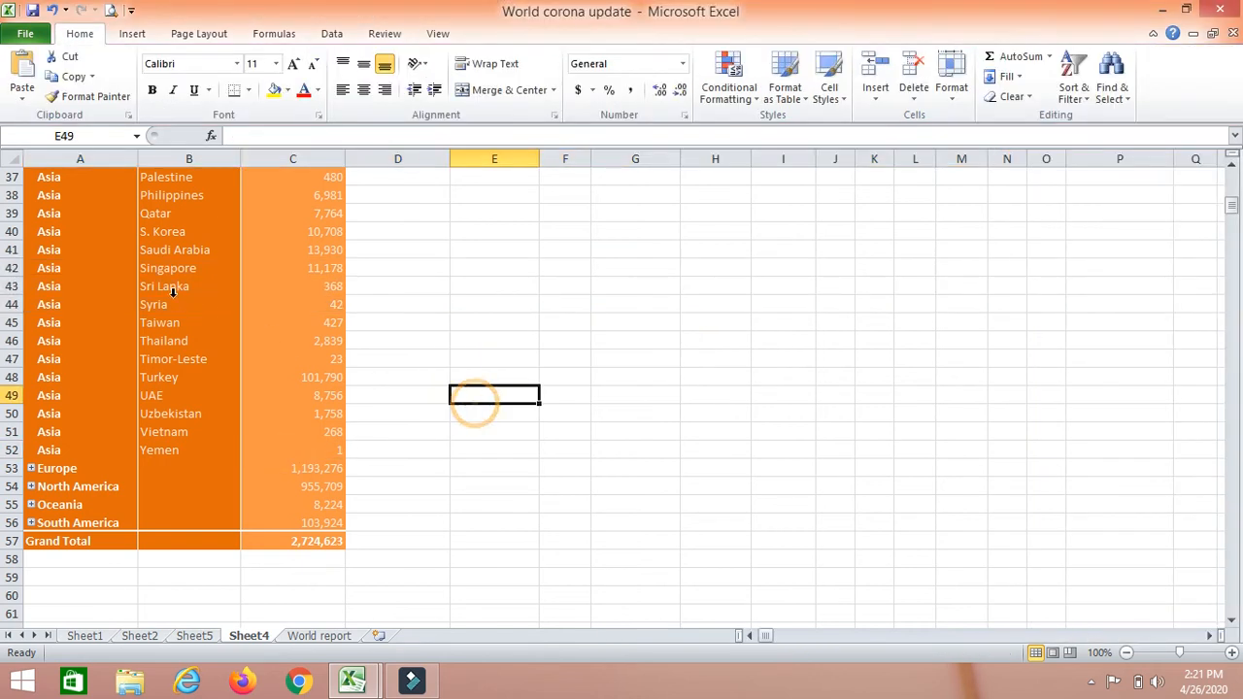
Step: Group the Singapore, Sri Lanka and Syria country items under Asia with Group Selection
{"action": "left_click_drag", "start_coordinate": [155, 268], "coordinate": [156, 304]}
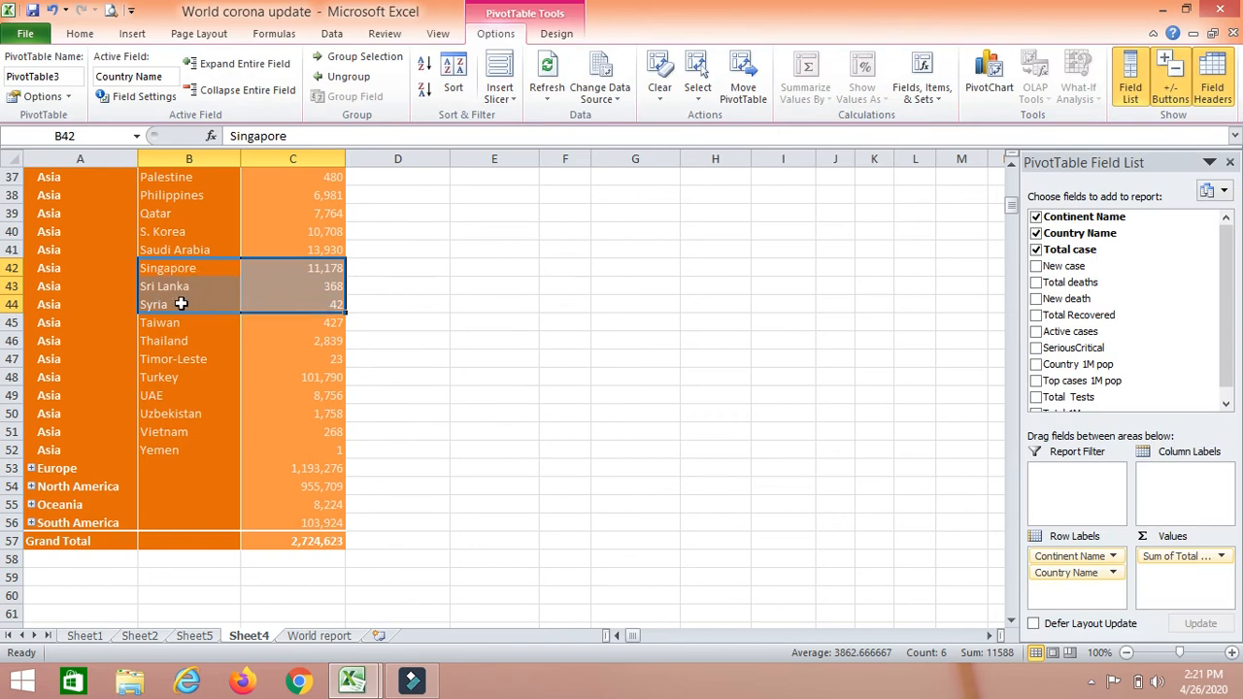
{"action": "left_click", "coordinate": [345, 56]}
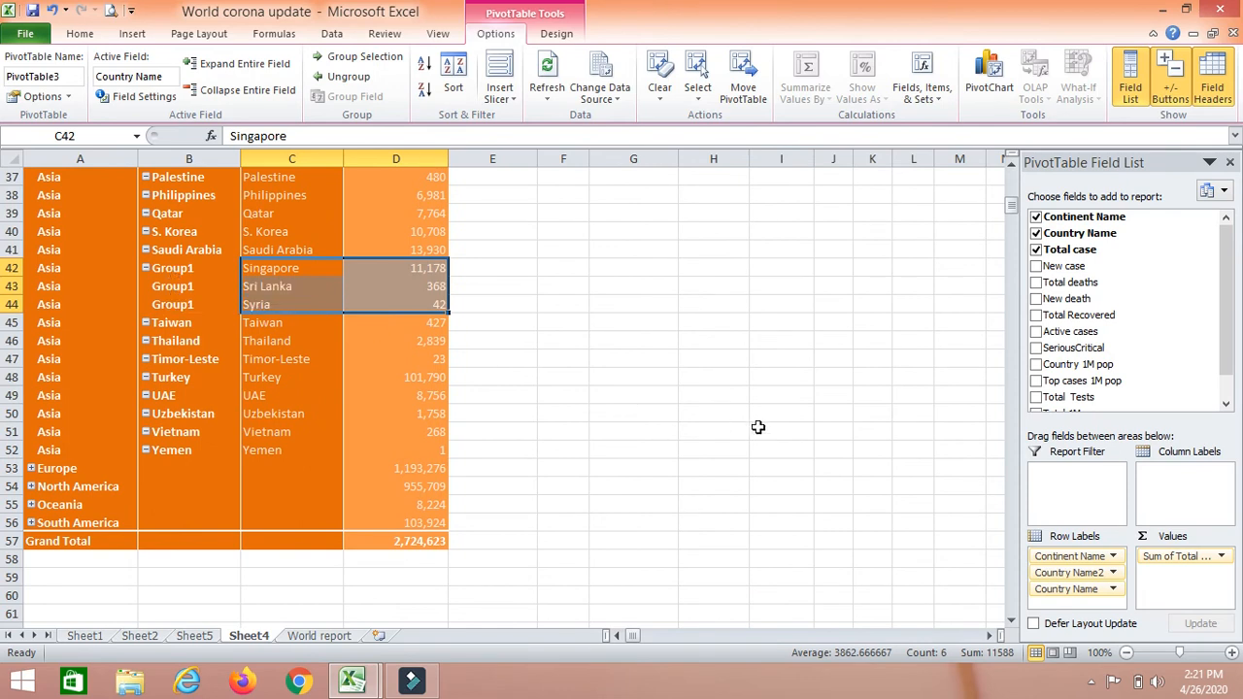
{"action": "scroll", "coordinate": [182, 386], "scroll_direction": "up", "scroll_amount": 2}
{"action": "scroll", "coordinate": [182, 386], "scroll_direction": "up", "scroll_amount": 10}
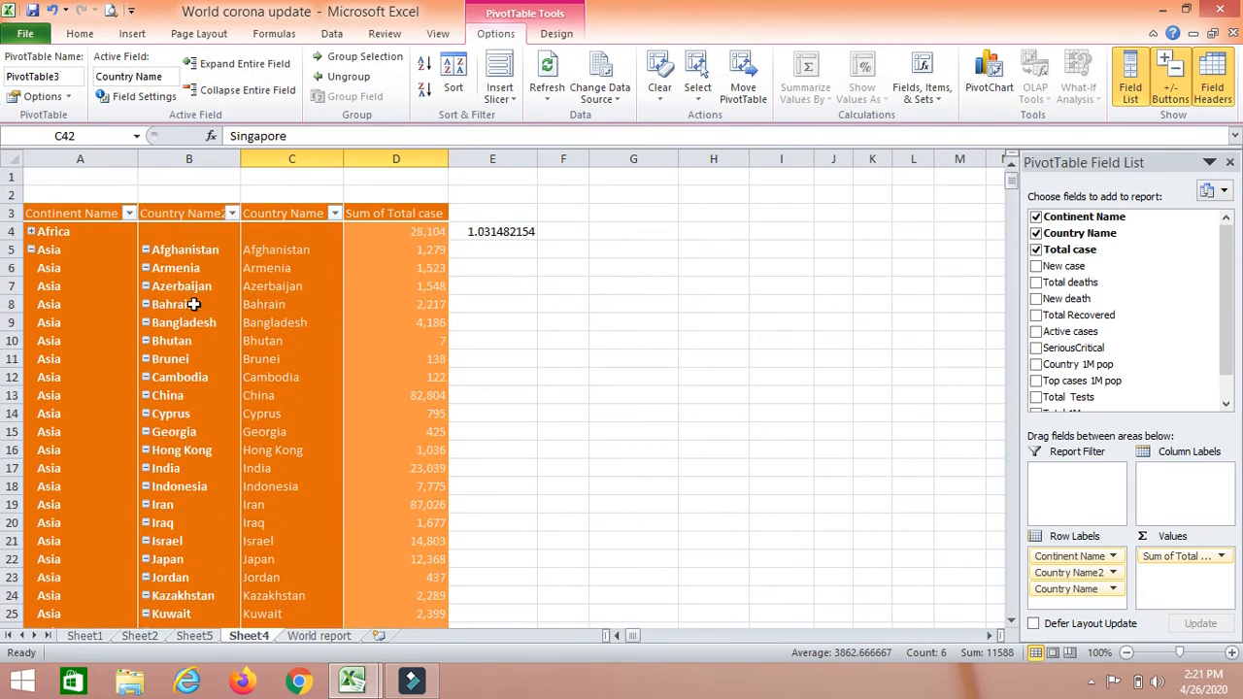
Step: Collapse and expand the grouped country field, and collapse the whole pivot table to continent level
{"action": "left_click", "coordinate": [230, 88]}
{"action": "left_click", "coordinate": [239, 65]}
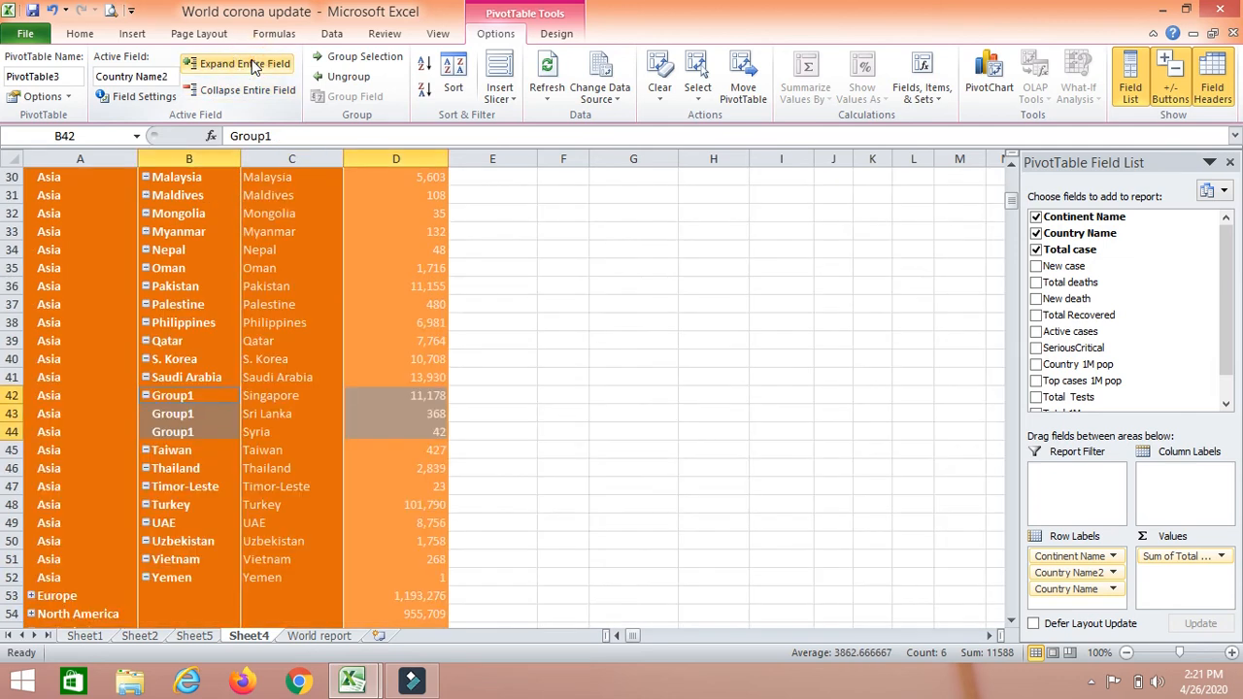
{"action": "left_click", "coordinate": [232, 88]}
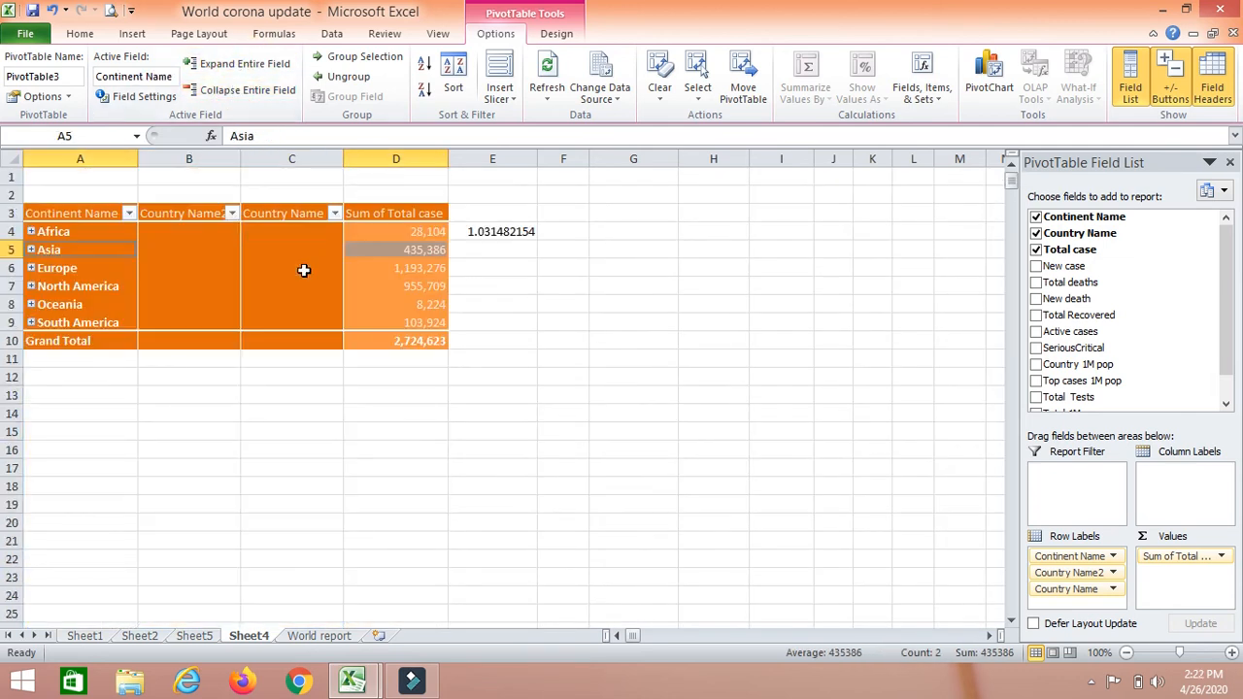
Step: Expand the Asia row and the new country group to inspect the countries inside the group
{"action": "left_click", "coordinate": [31, 250]}
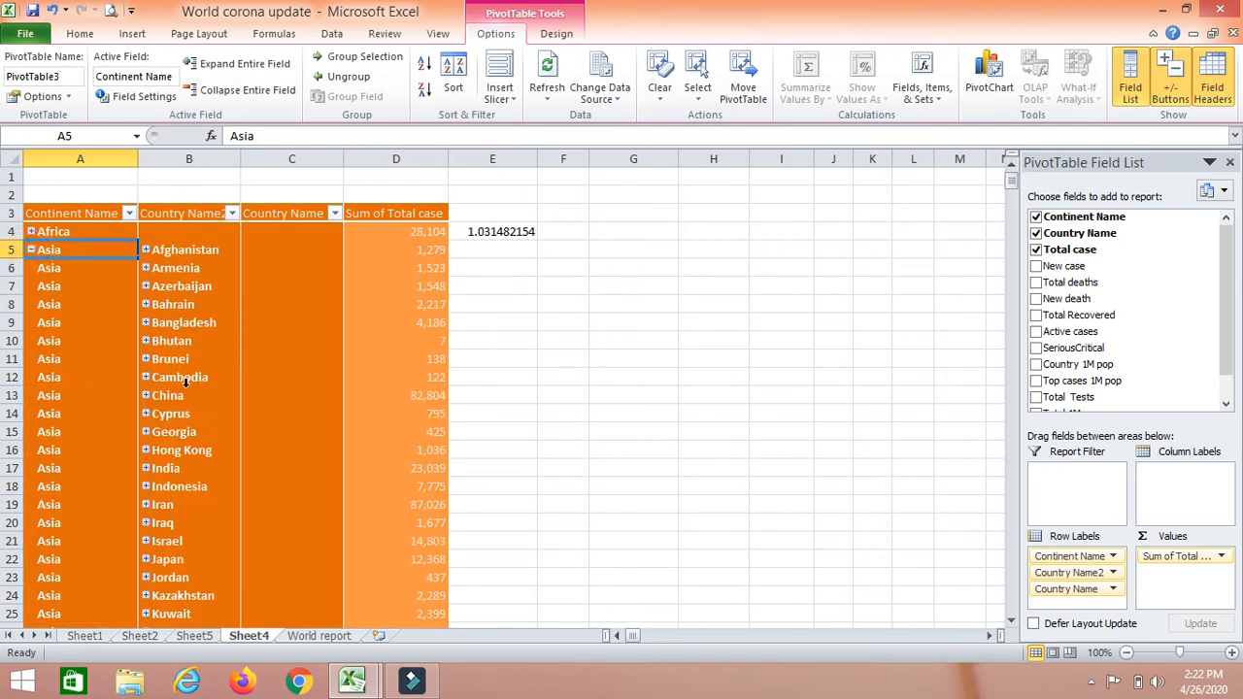
{"action": "scroll", "coordinate": [186, 382], "scroll_direction": "down", "scroll_amount": 5}
{"action": "scroll", "coordinate": [185, 382], "scroll_direction": "down", "scroll_amount": 4}
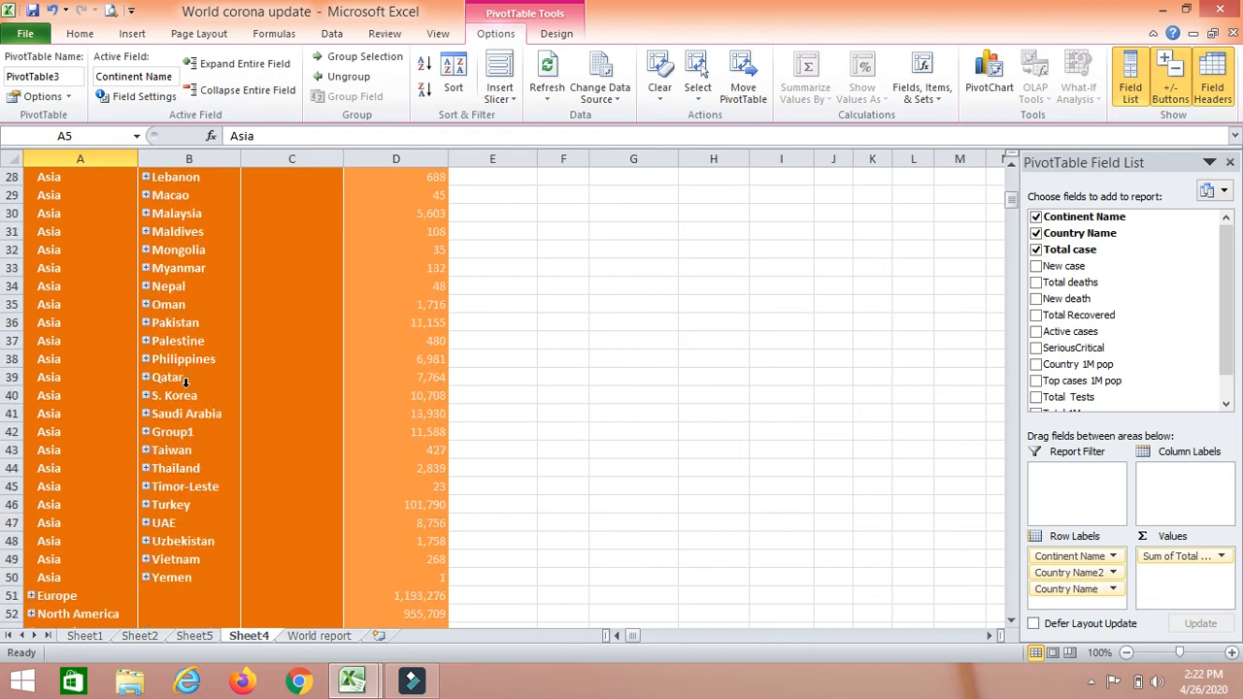
{"action": "left_click", "coordinate": [145, 432]}
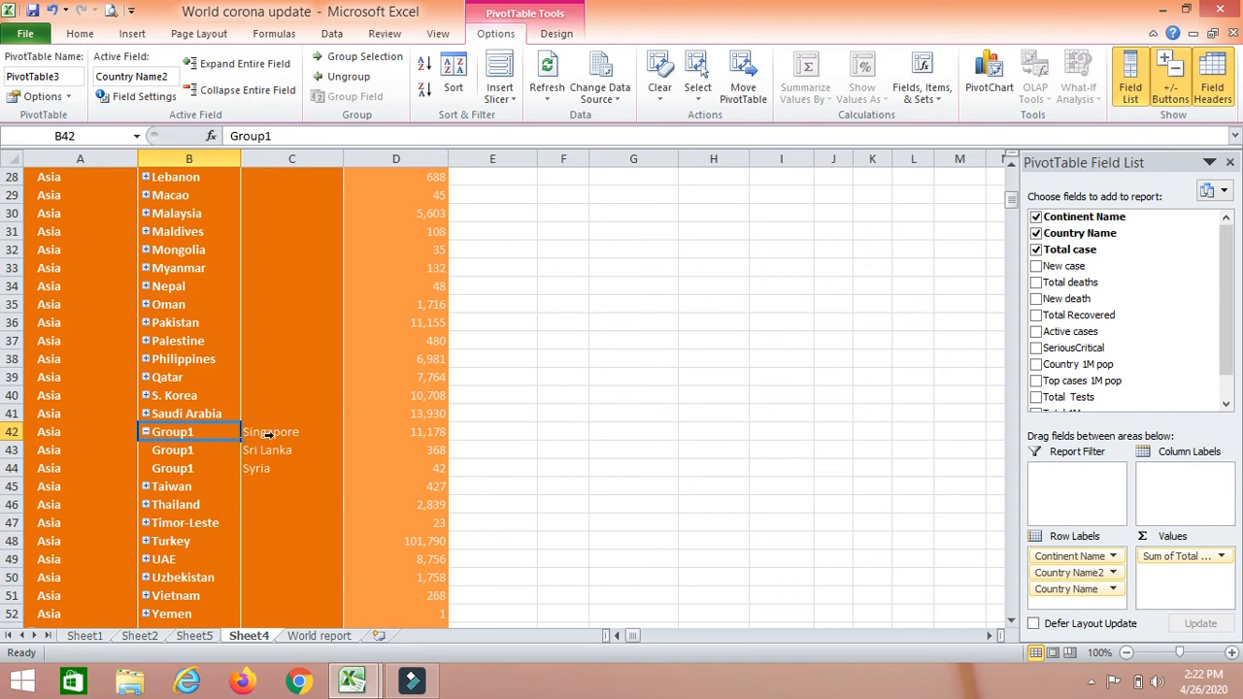
Step: Ungroup the Singapore, Sri Lanka and Syria group
{"action": "left_click", "coordinate": [347, 76]}
{"action": "scroll", "coordinate": [141, 401], "scroll_direction": "up", "scroll_amount": 5}
{"action": "scroll", "coordinate": [141, 401], "scroll_direction": "up", "scroll_amount": 4}
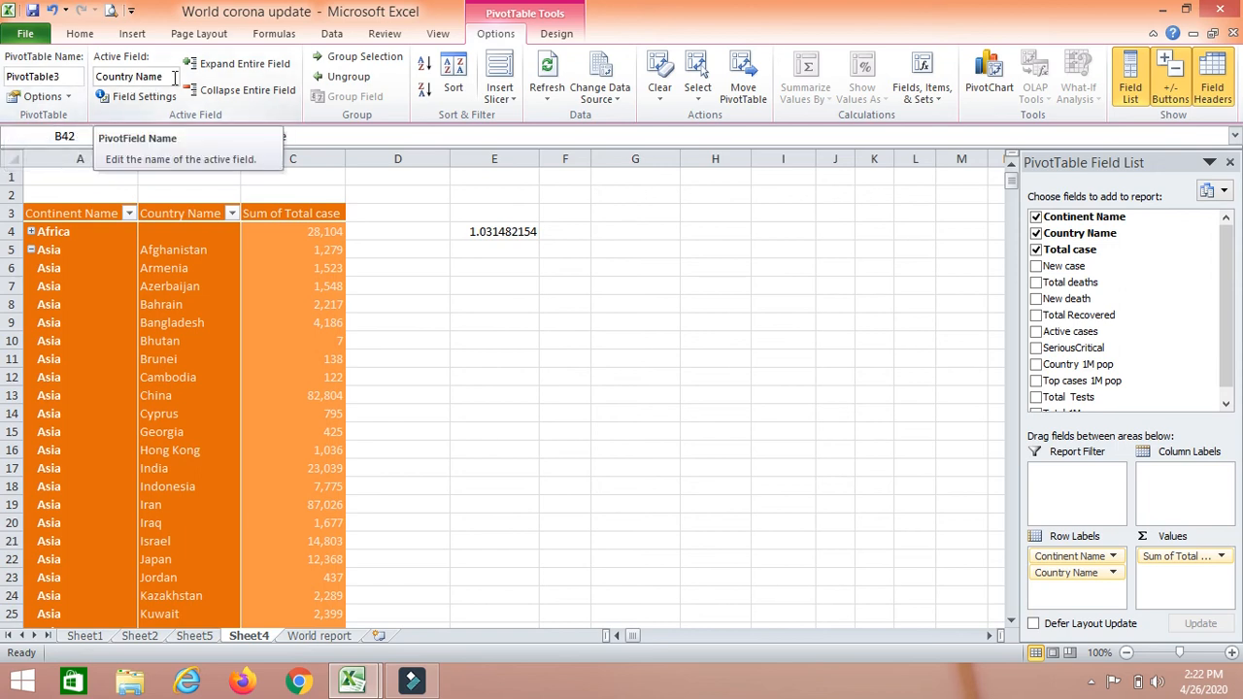
{"action": "left_click", "coordinate": [83, 214]}
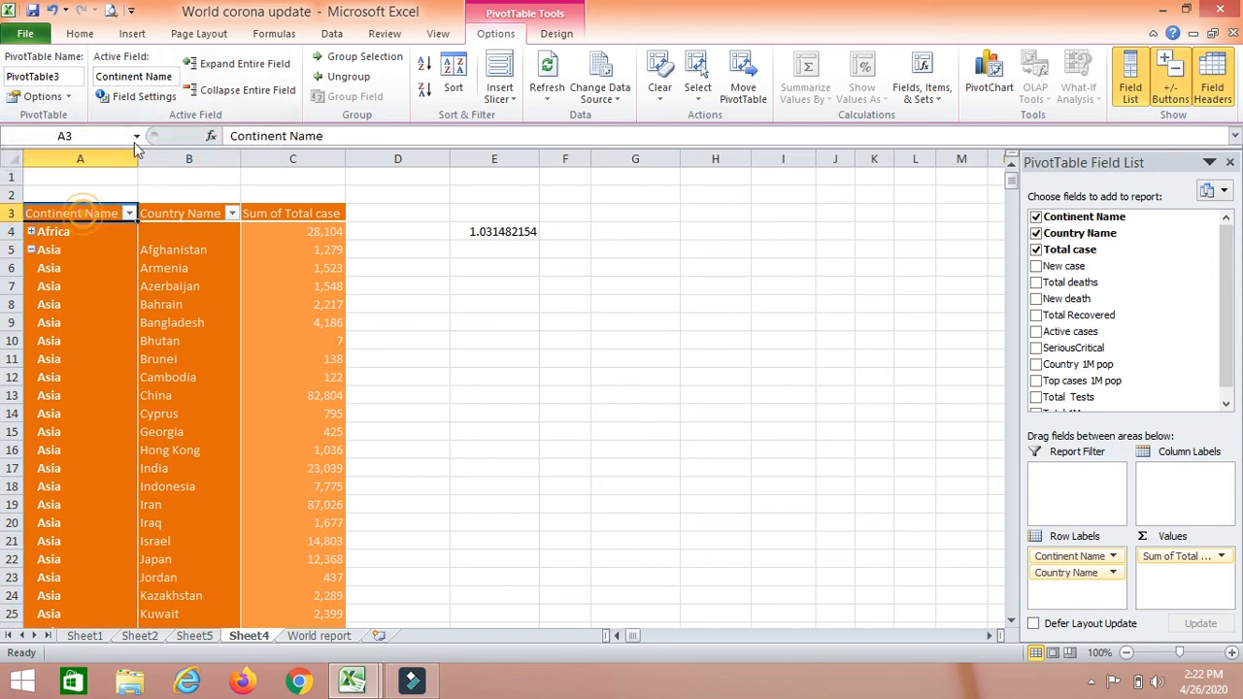
{"action": "left_click", "coordinate": [165, 77]}
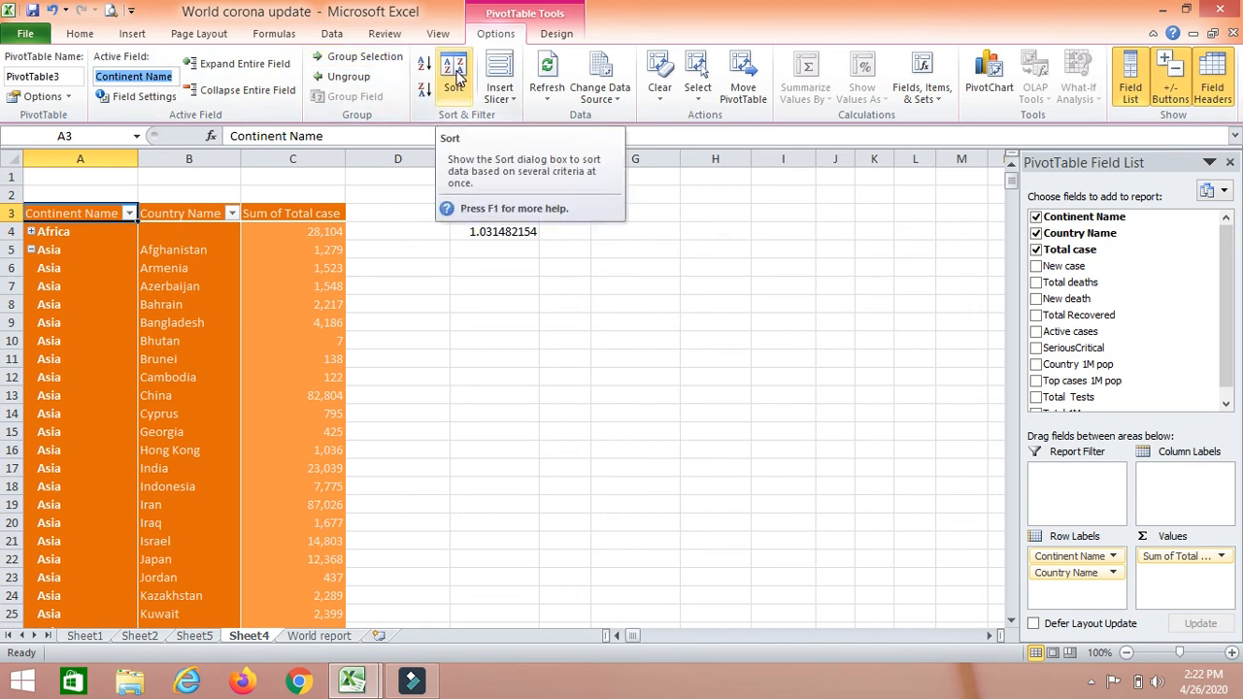
{"action": "left_click", "coordinate": [199, 238]}
{"action": "left_click", "coordinate": [202, 160]}
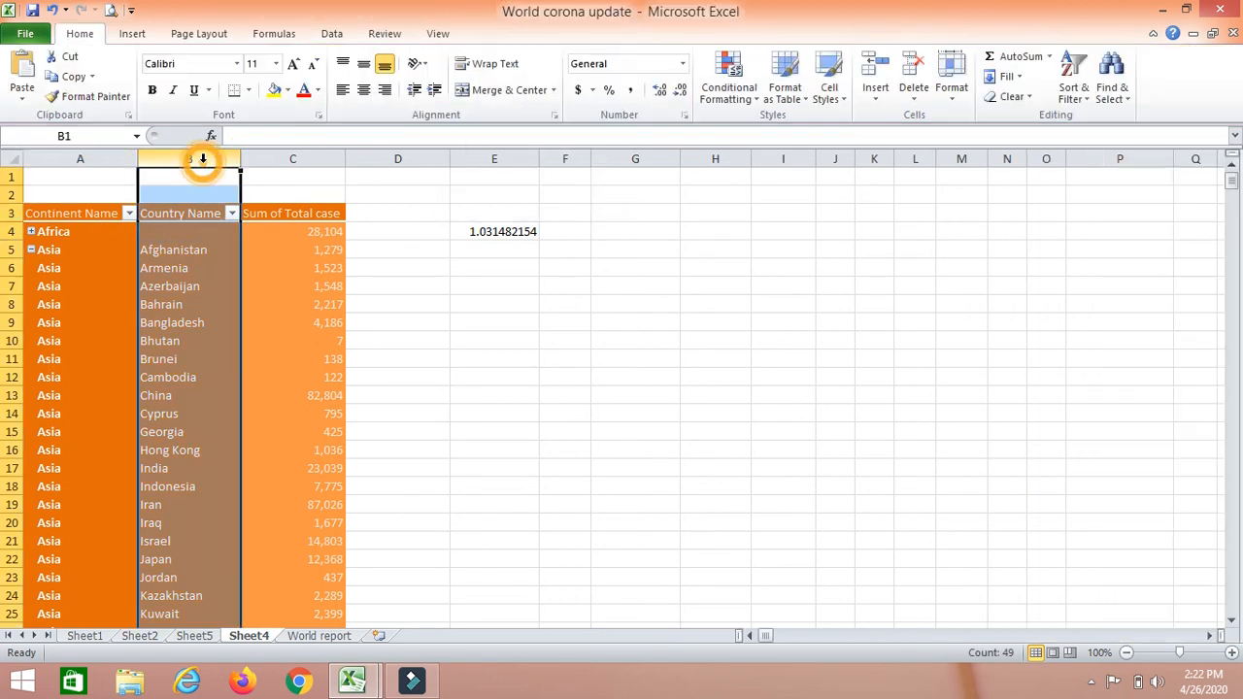
{"action": "left_click", "coordinate": [194, 282]}
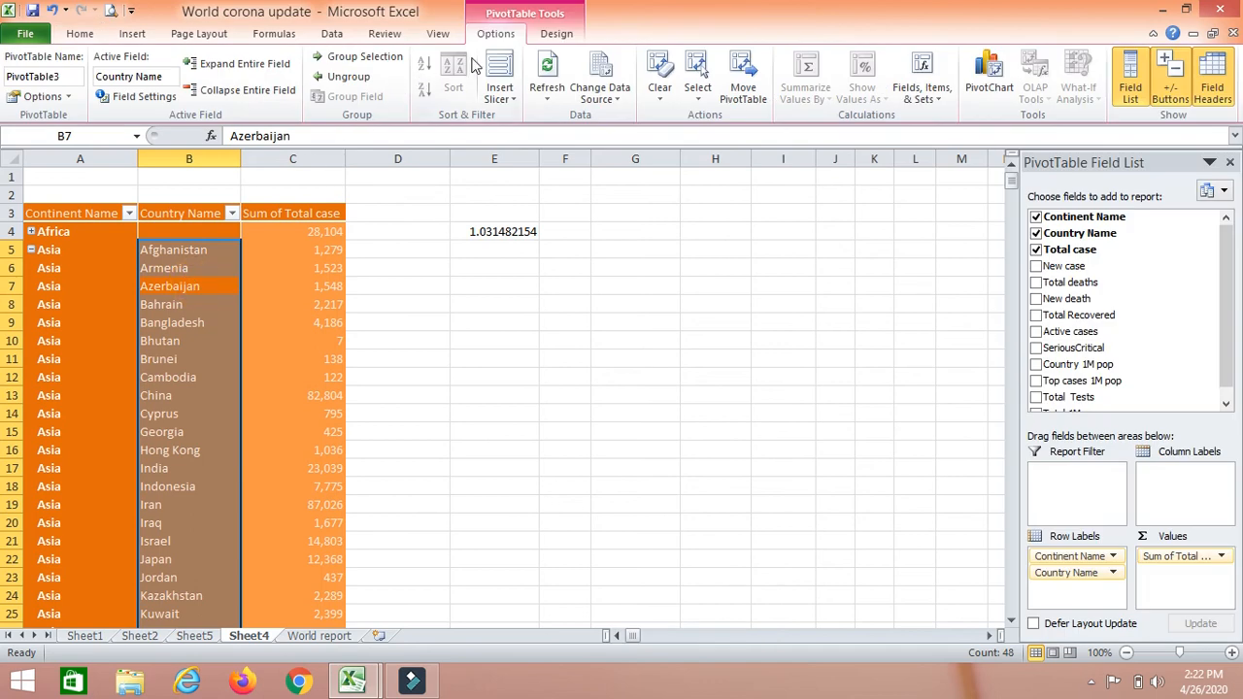
{"action": "left_click", "coordinate": [180, 298]}
{"action": "left_click", "coordinate": [179, 230]}
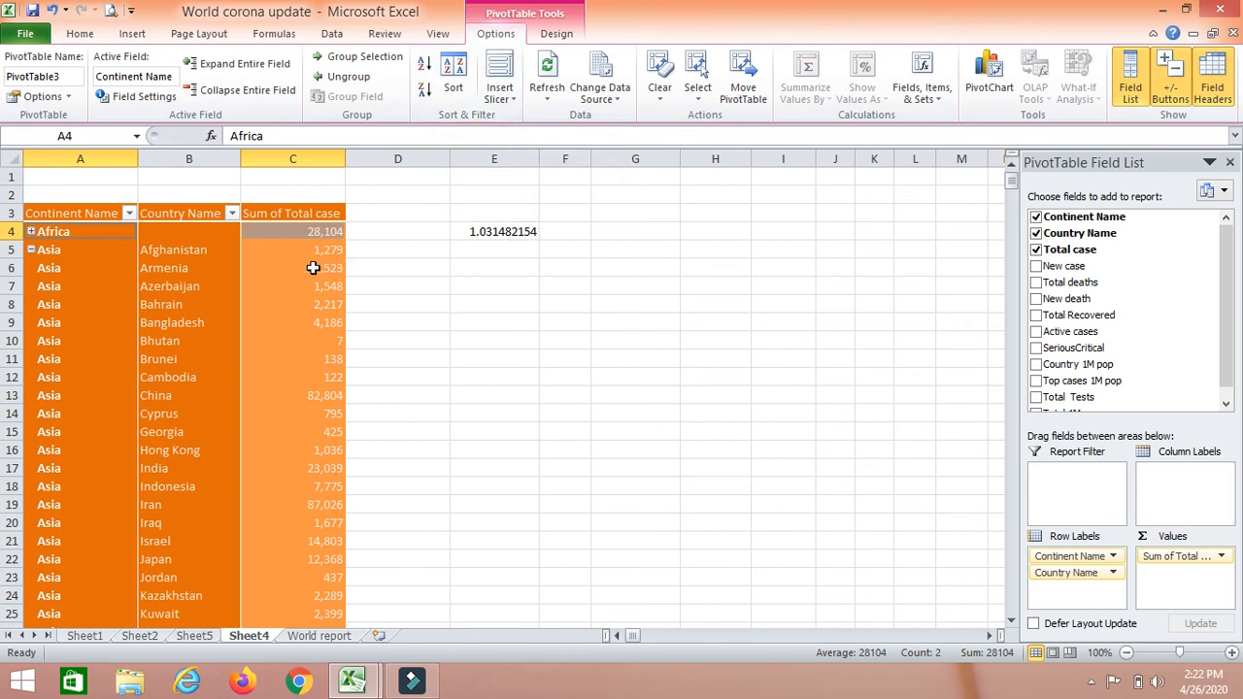
Step: Insert a slicer for Continent Name and move it to the right of the pivot table, over columns H to J
{"action": "left_click", "coordinate": [501, 78]}
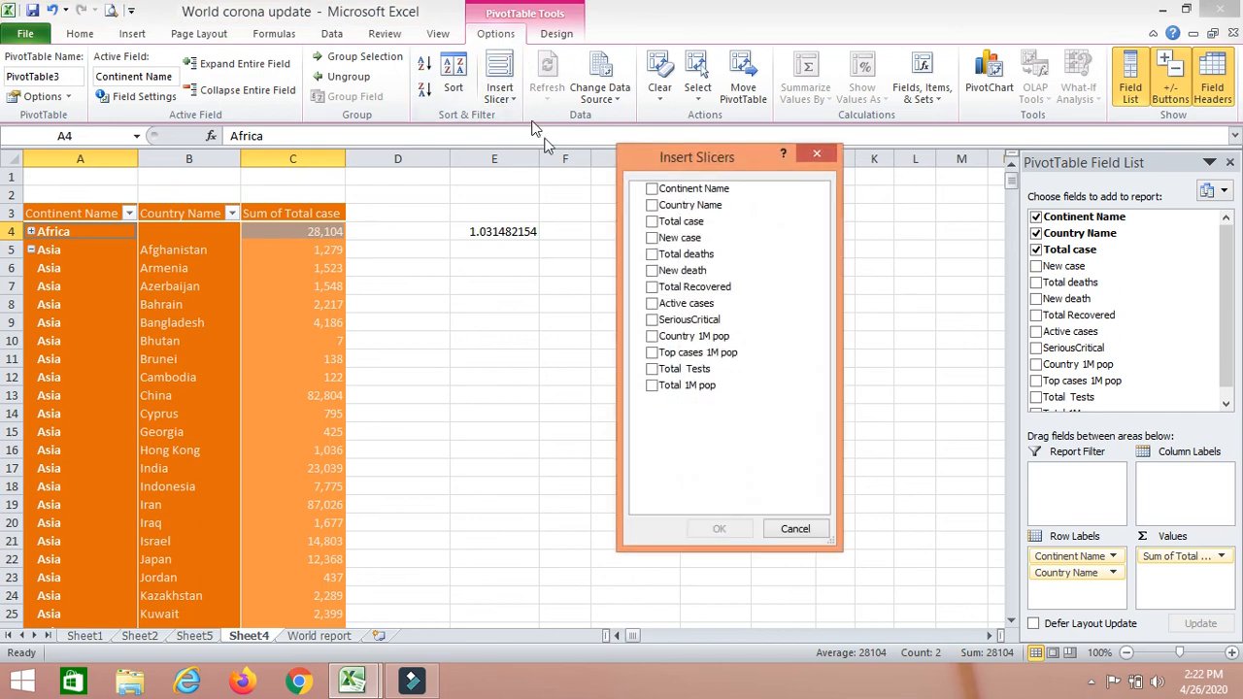
{"action": "left_click", "coordinate": [652, 189]}
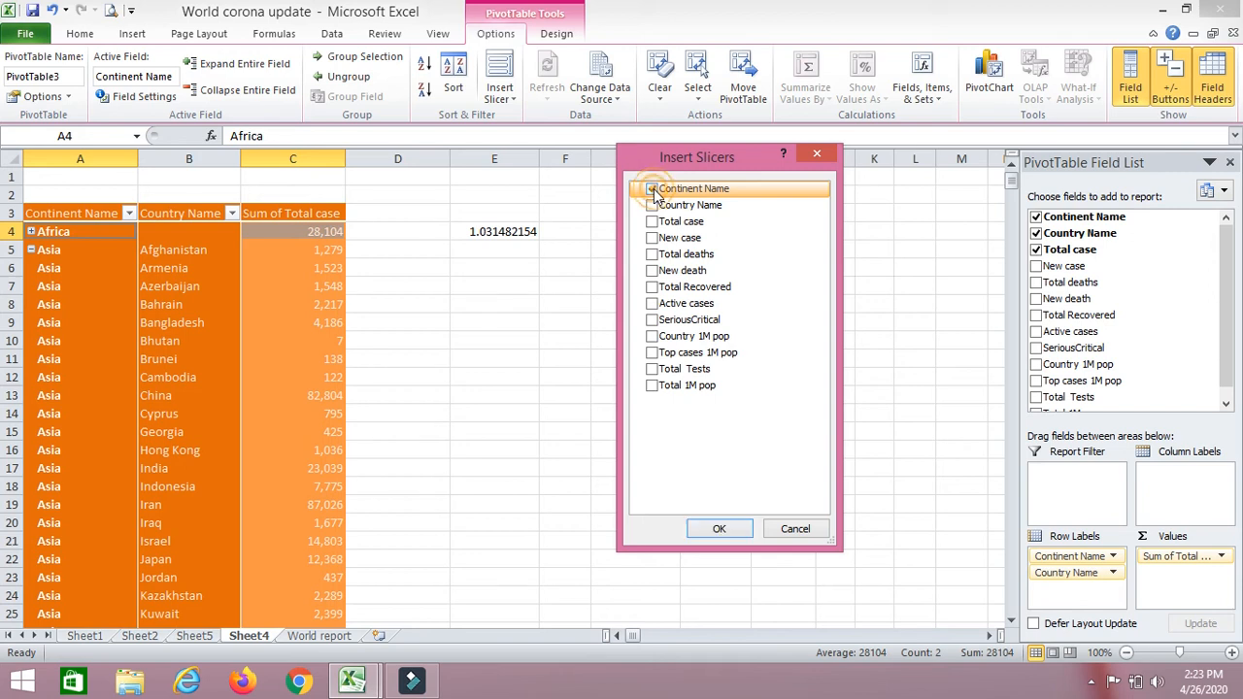
{"action": "left_click", "coordinate": [719, 529]}
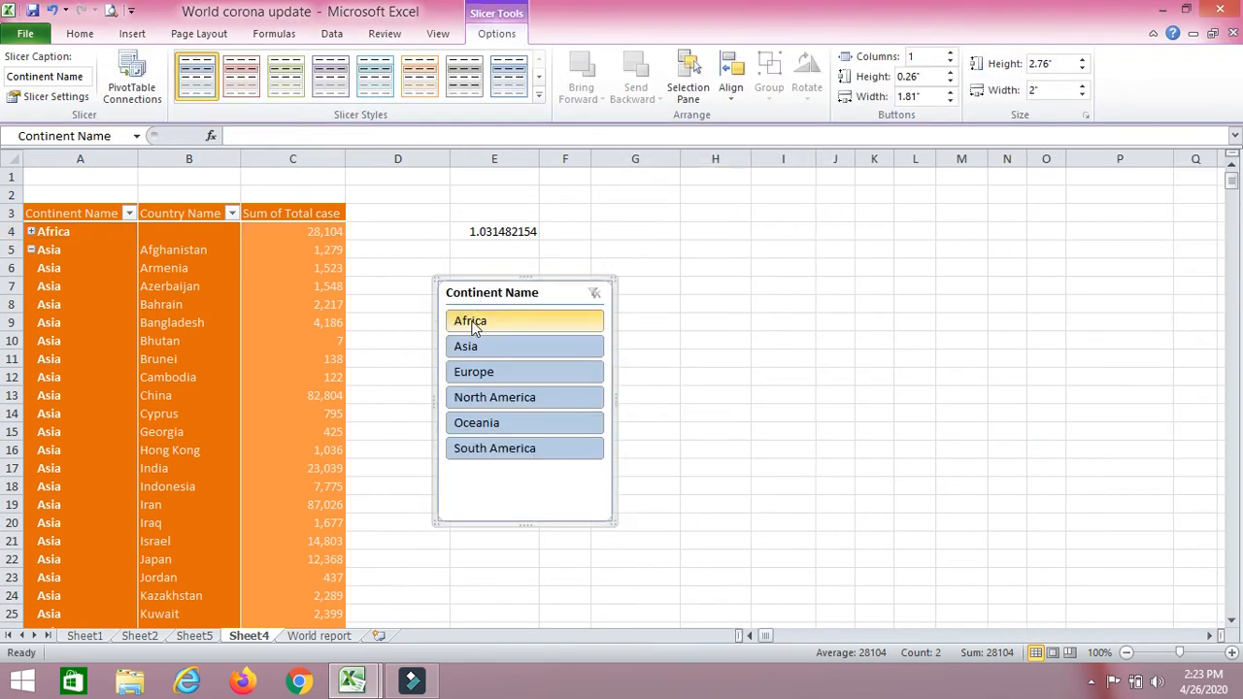
{"action": "left_click_drag", "start_coordinate": [483, 302], "coordinate": [716, 194]}
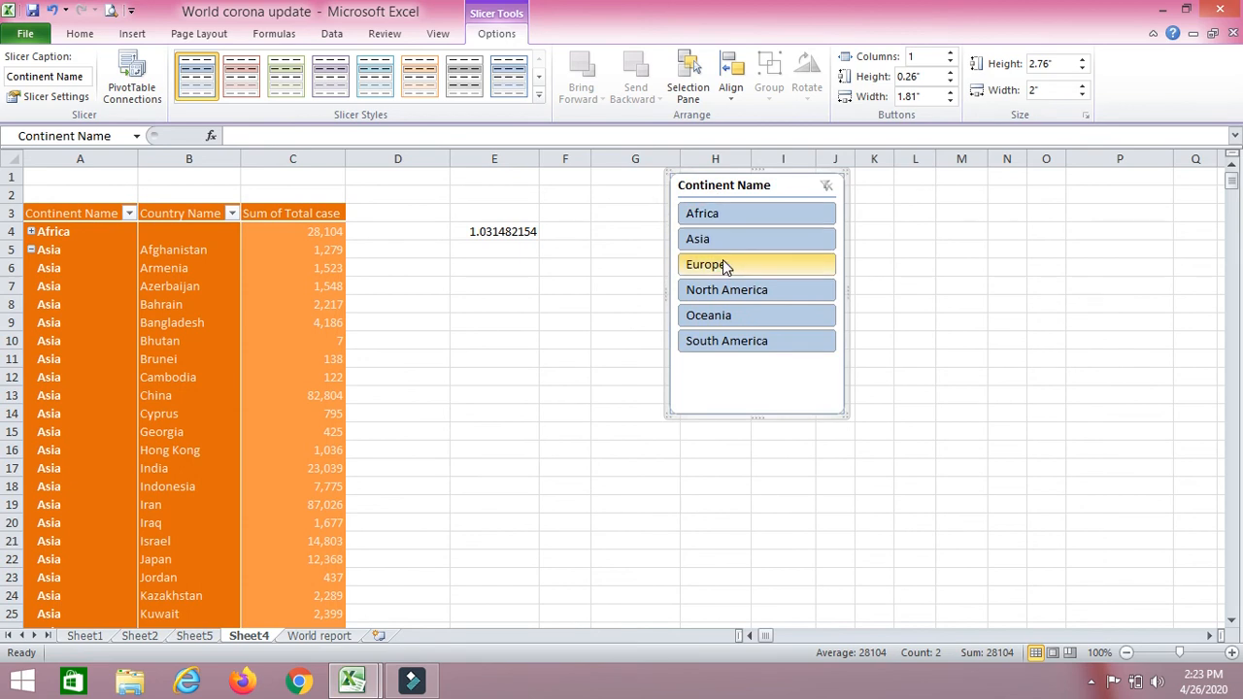
Step: Filter the pivot table with the slicer to Asia, Europe, Africa and South America in turn
{"action": "left_click", "coordinate": [725, 239]}
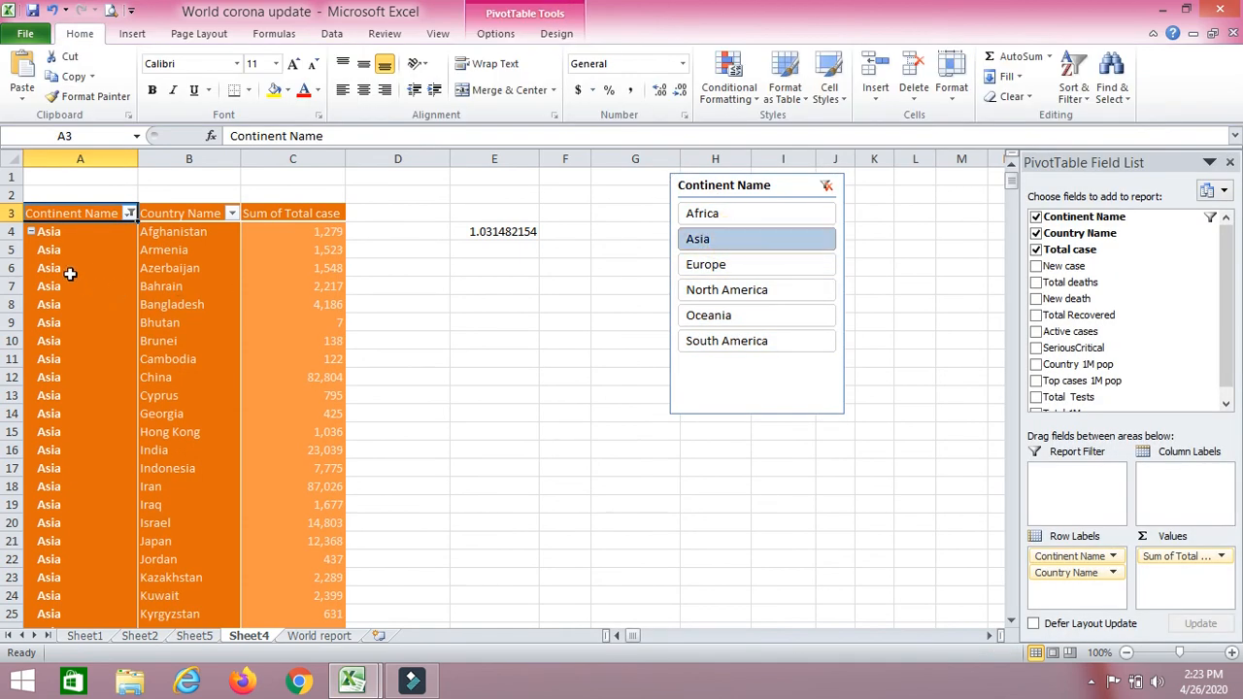
{"action": "left_click", "coordinate": [733, 264]}
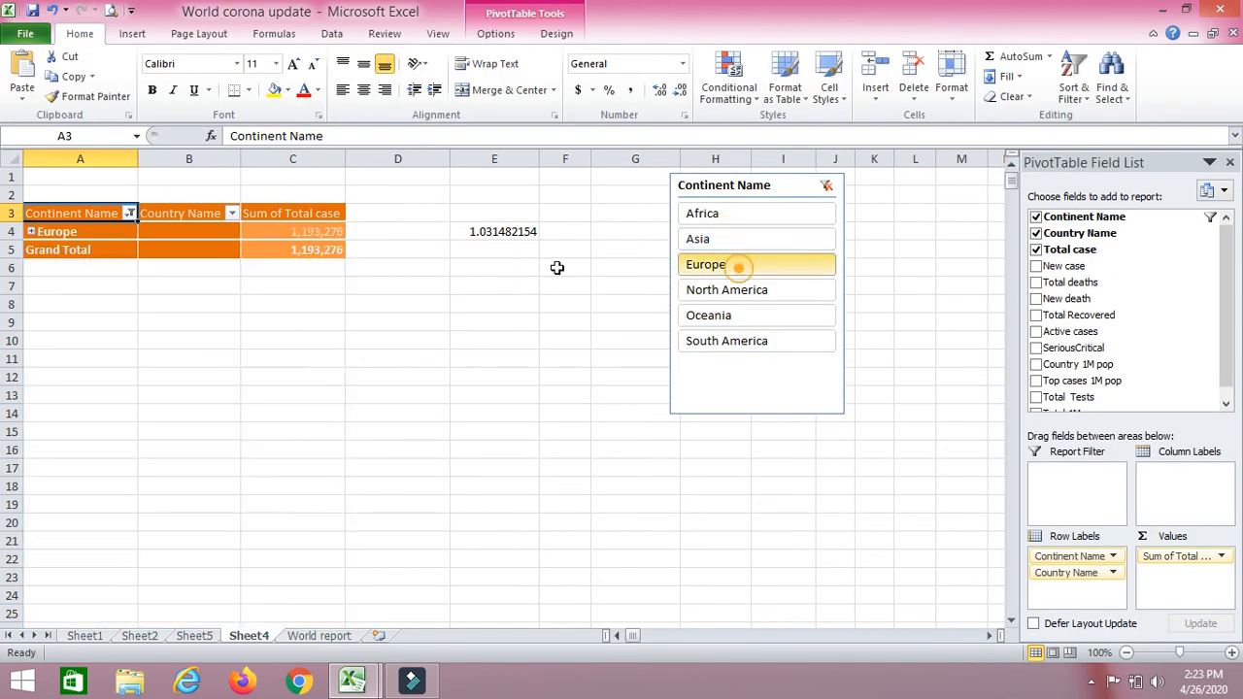
{"action": "left_click", "coordinate": [718, 213]}
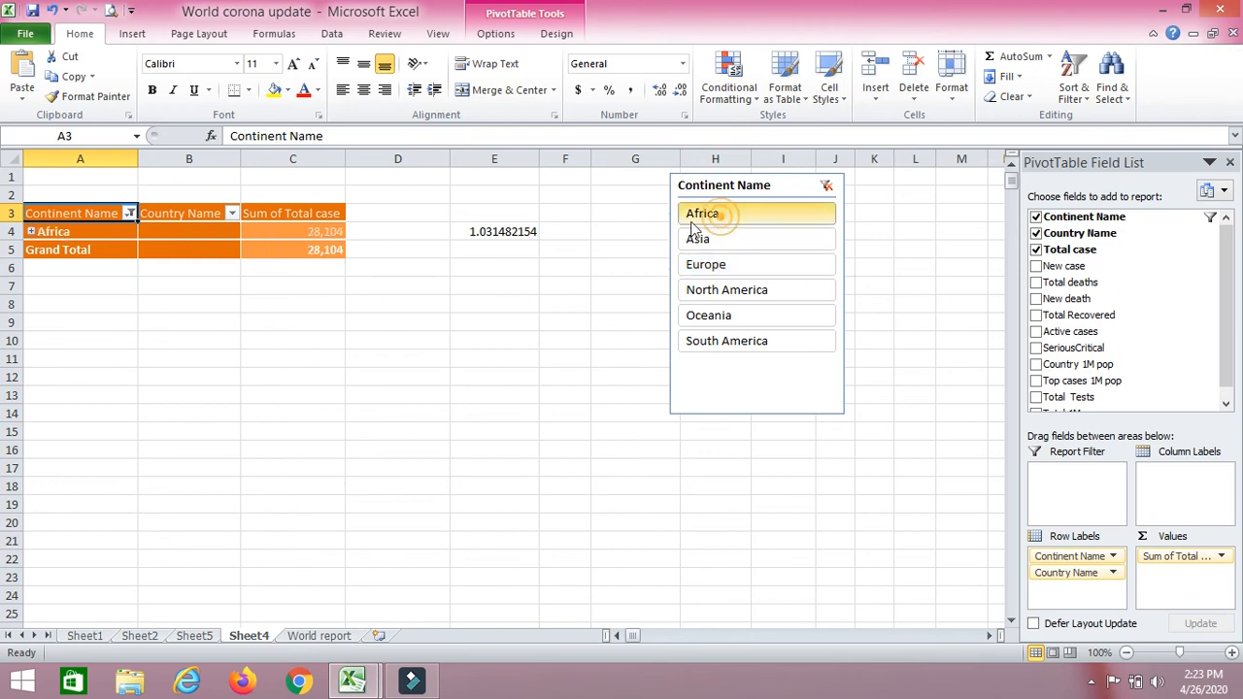
{"action": "left_click", "coordinate": [744, 342]}
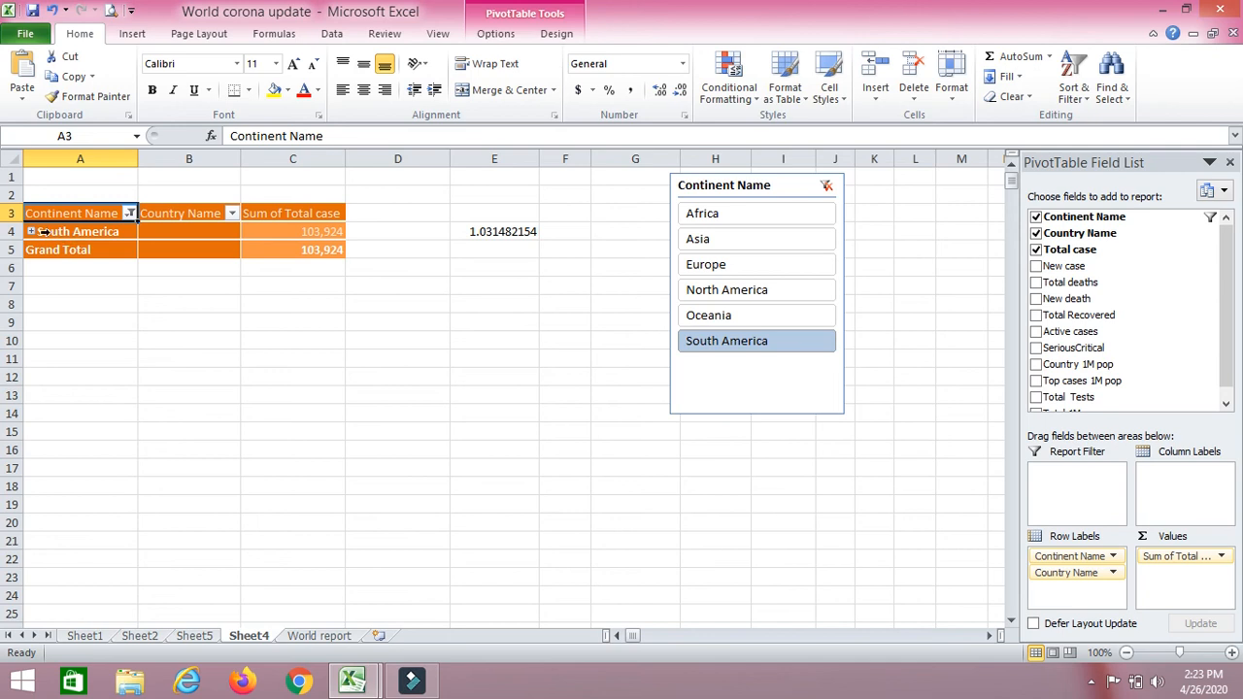
Step: Clear the Continent Name slicer filter and collapse the entire field to continent level
{"action": "left_click", "coordinate": [495, 33]}
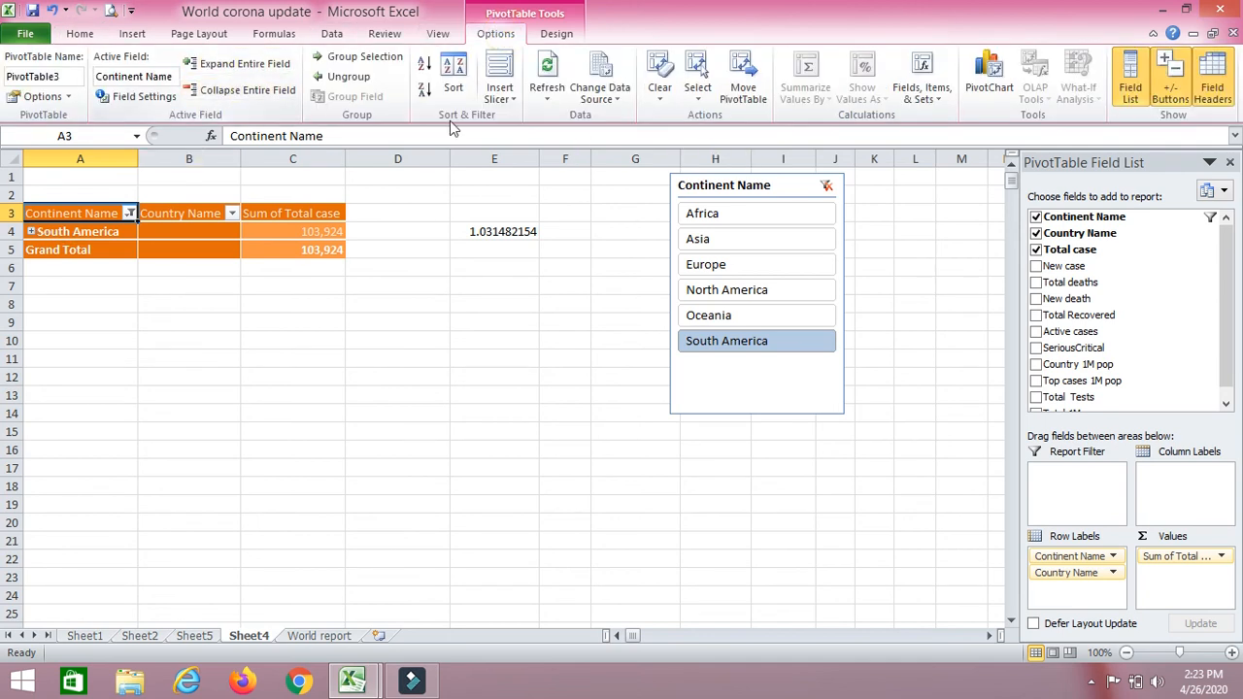
{"action": "left_click", "coordinate": [825, 187]}
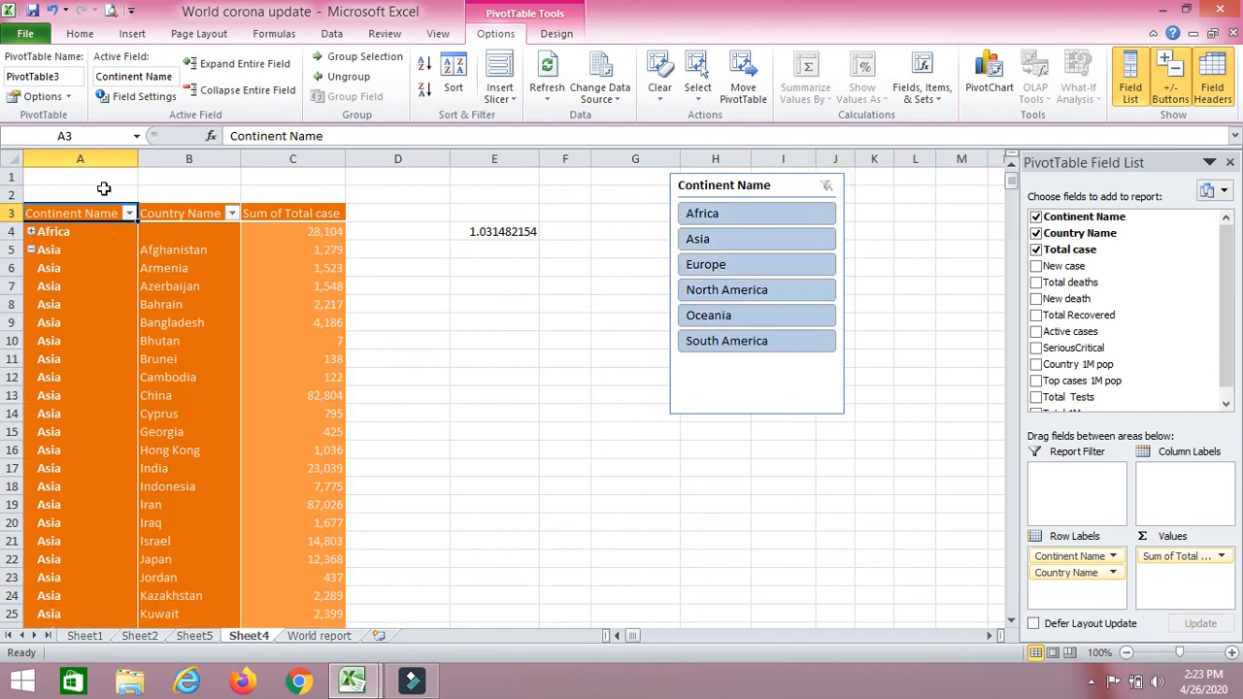
{"action": "left_click", "coordinate": [233, 87]}
Step: Filter the collapsed pivot table by slicer to Europe, North America, Oceania, Africa and Asia, clear it, then filter to Africa and clear again
{"action": "left_click", "coordinate": [735, 268]}
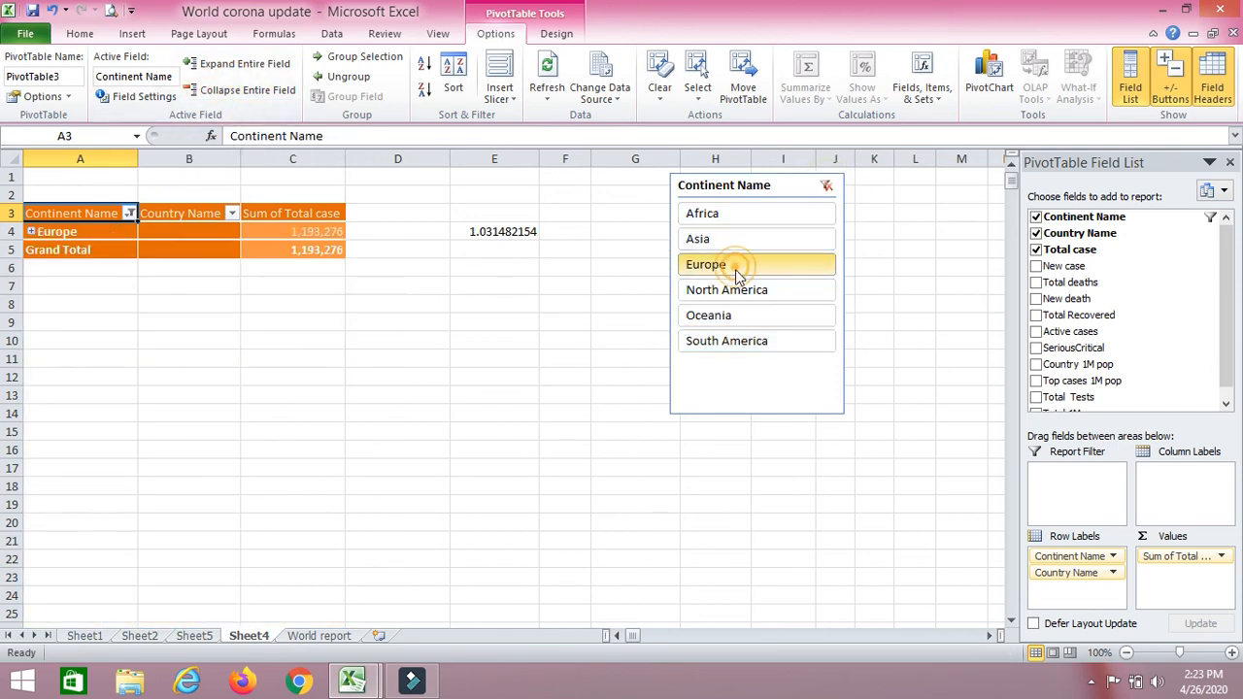
{"action": "left_click", "coordinate": [738, 289]}
{"action": "left_click", "coordinate": [723, 314]}
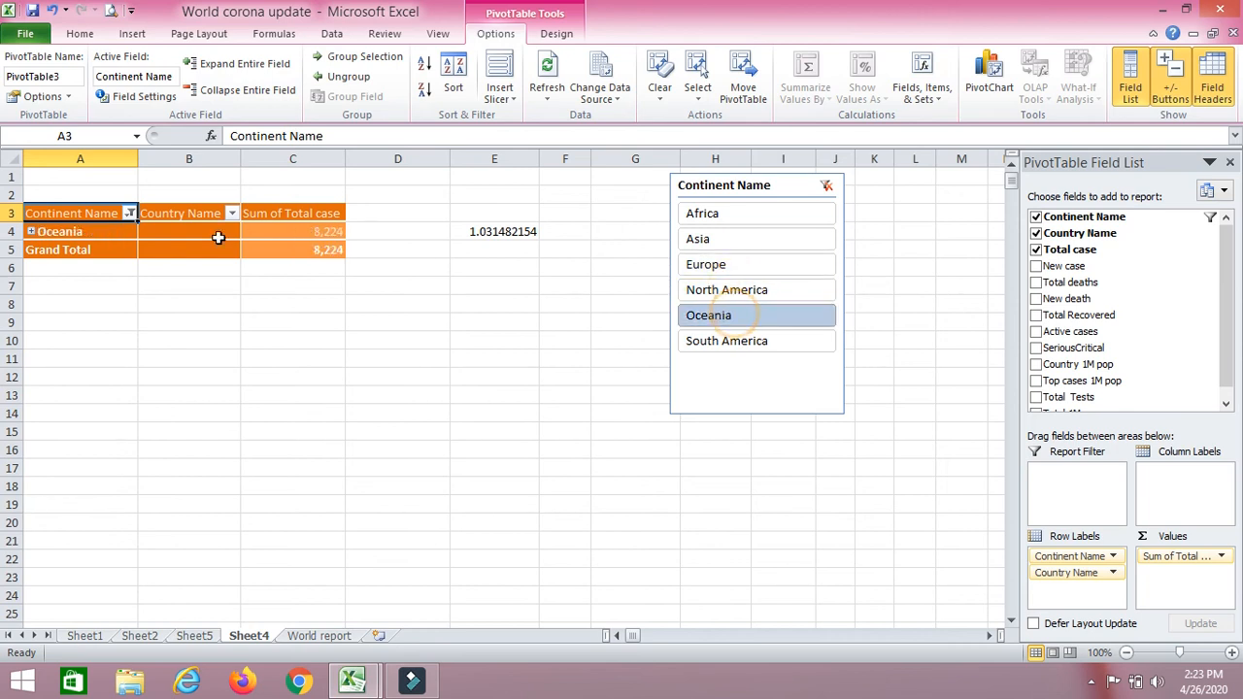
{"action": "left_click", "coordinate": [724, 212]}
{"action": "left_click", "coordinate": [739, 243]}
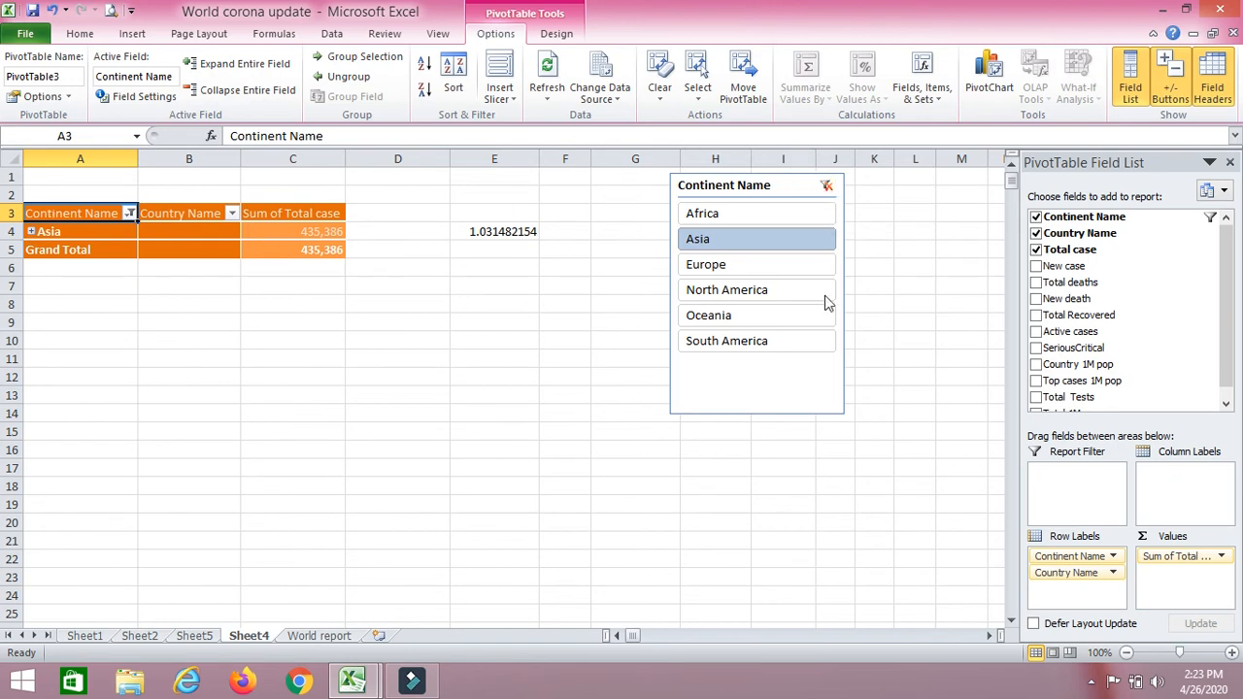
{"action": "left_click", "coordinate": [826, 186]}
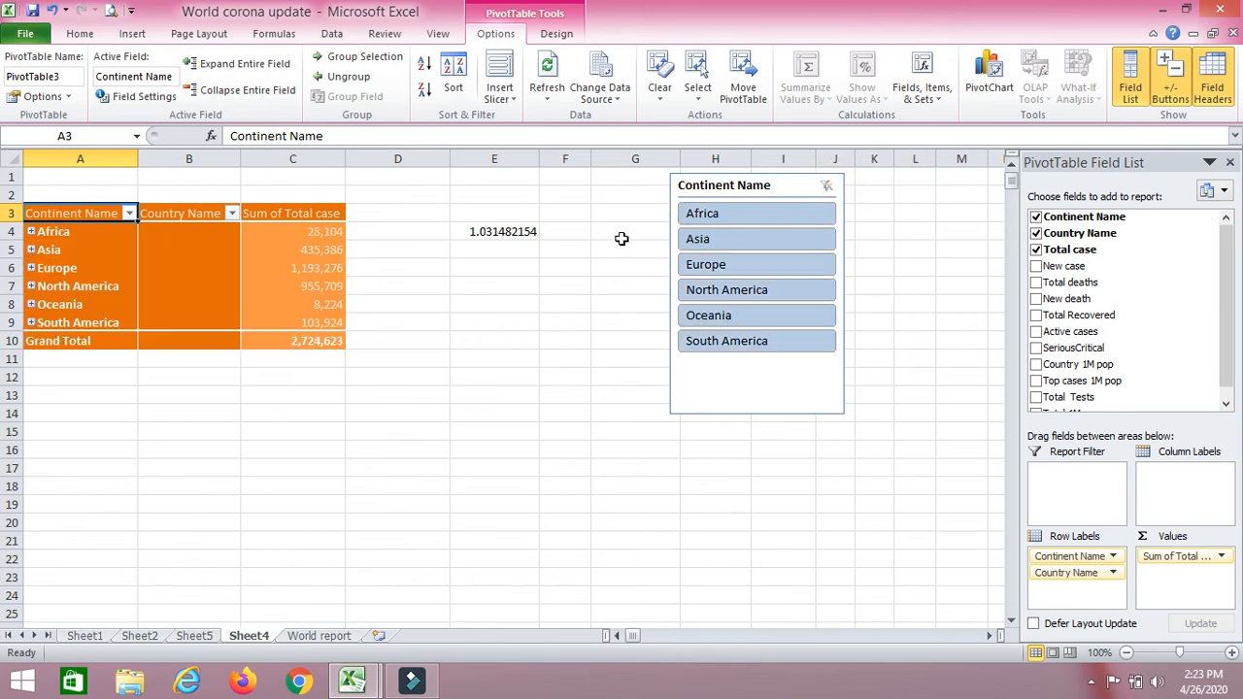
{"action": "left_click", "coordinate": [566, 262]}
{"action": "left_click", "coordinate": [743, 220]}
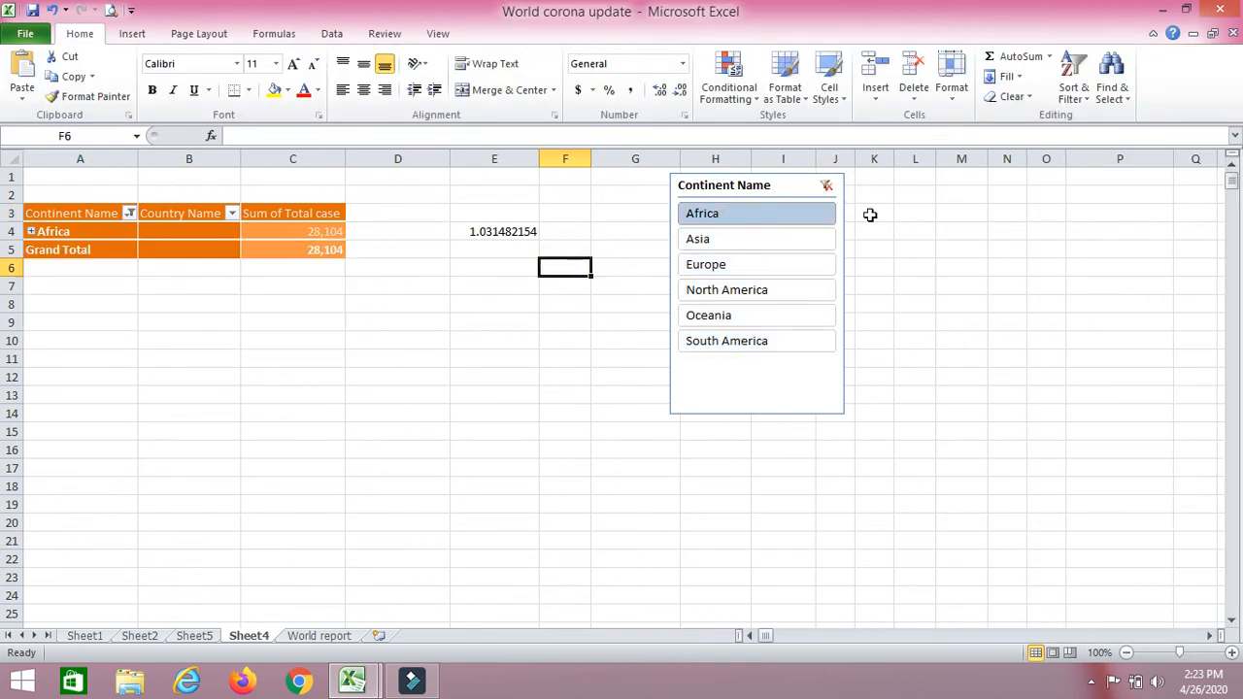
{"action": "left_click", "coordinate": [823, 186]}
Step: Cut the Continent Name slicer from the sheet and select the Asia total in the pivot table
{"action": "right_click", "coordinate": [752, 190]}
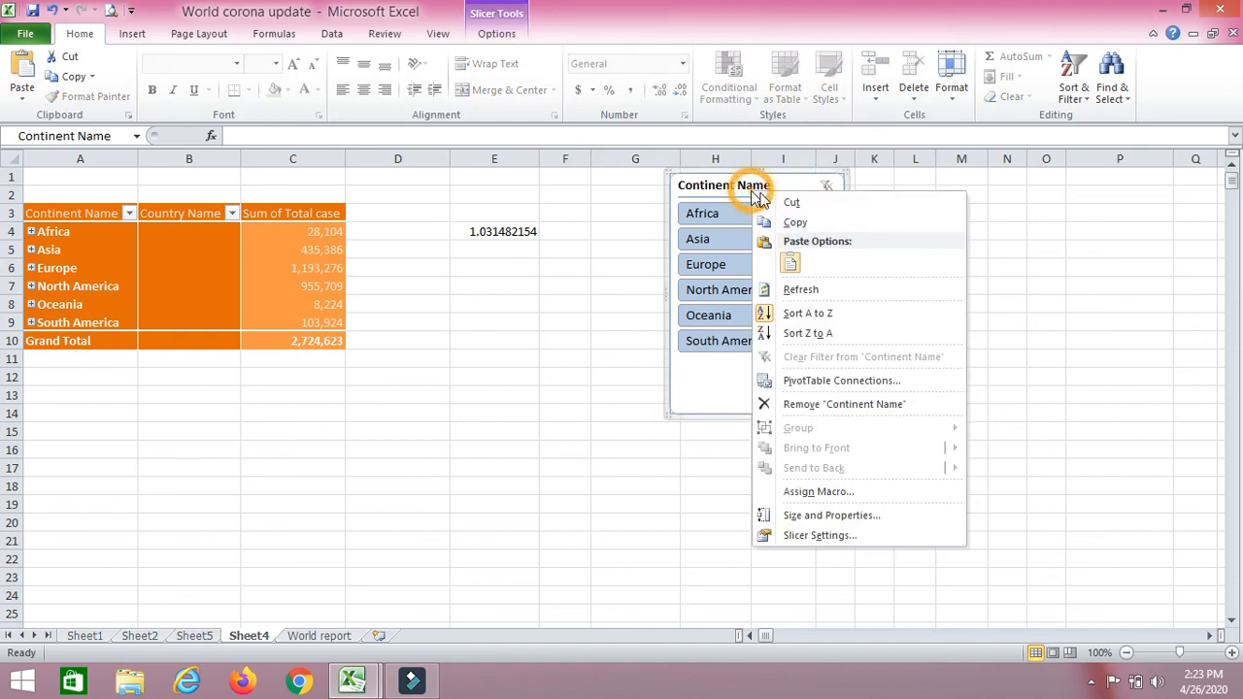
{"action": "left_click", "coordinate": [772, 201]}
{"action": "left_click", "coordinate": [479, 282]}
{"action": "left_click", "coordinate": [283, 254]}
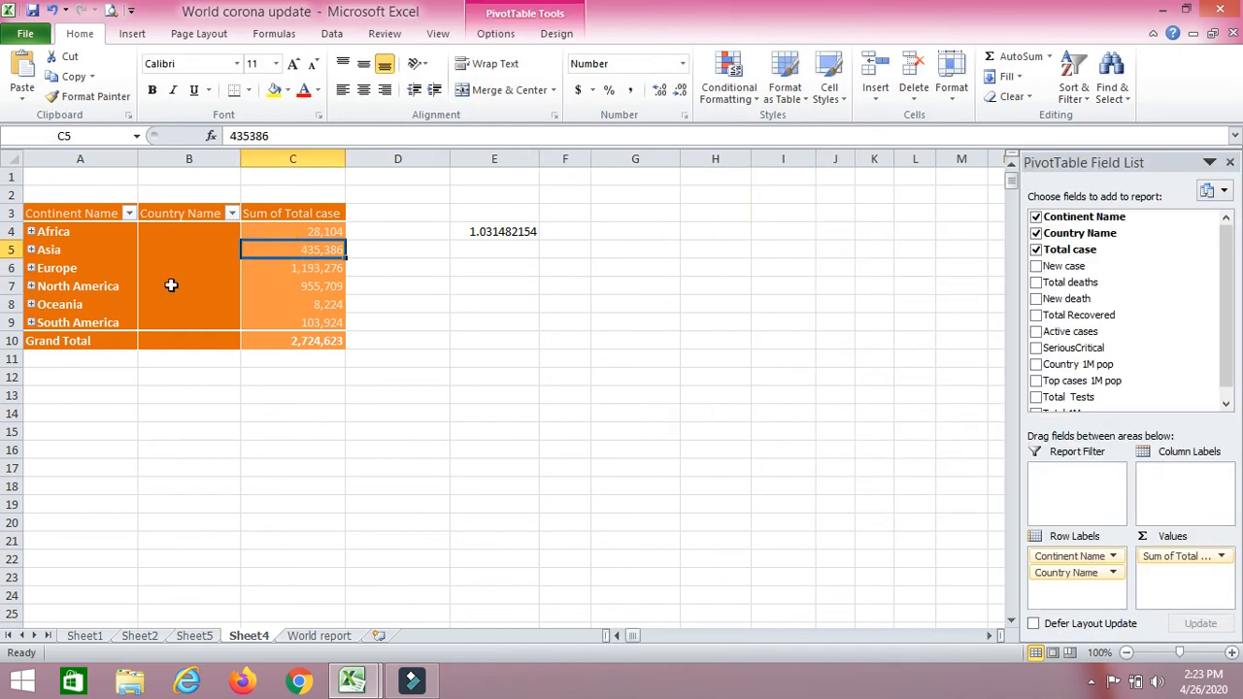
Step: Expand the Asia row to look through its countries, and collapse it again
{"action": "left_click", "coordinate": [31, 250]}
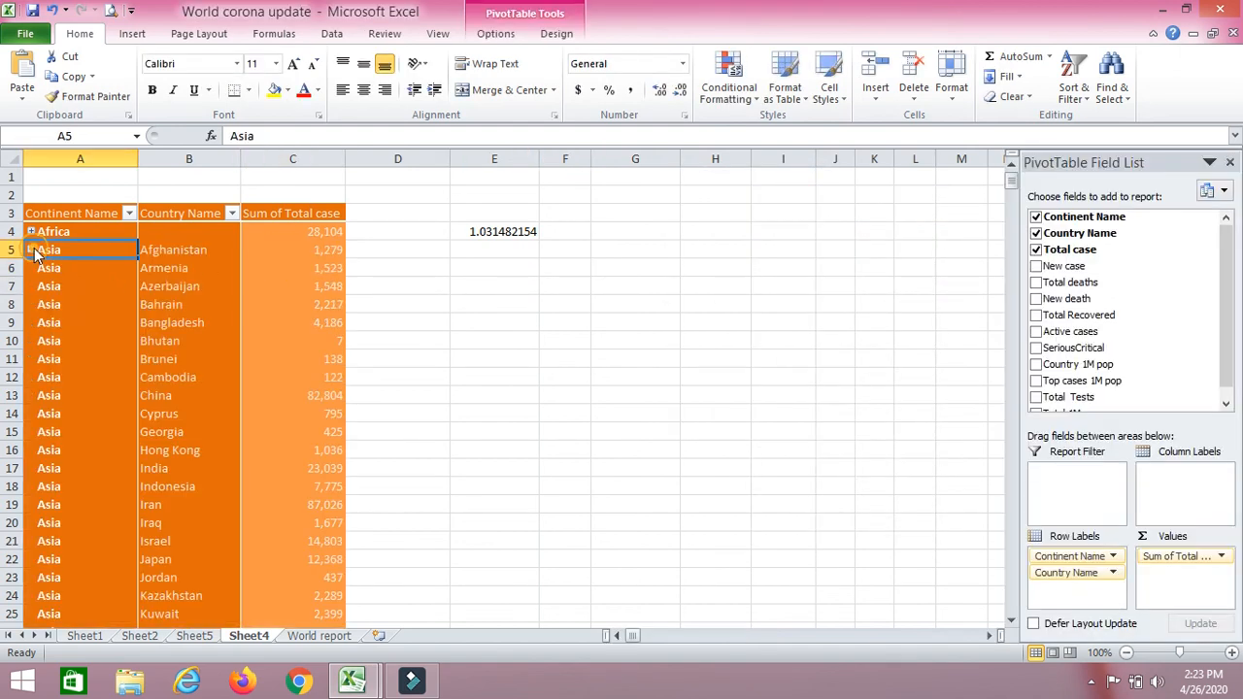
{"action": "scroll", "coordinate": [214, 399], "scroll_direction": "down", "scroll_amount": 8}
{"action": "scroll", "coordinate": [214, 401], "scroll_direction": "down", "scroll_amount": 12}
{"action": "scroll", "coordinate": [214, 401], "scroll_direction": "up", "scroll_amount": 6}
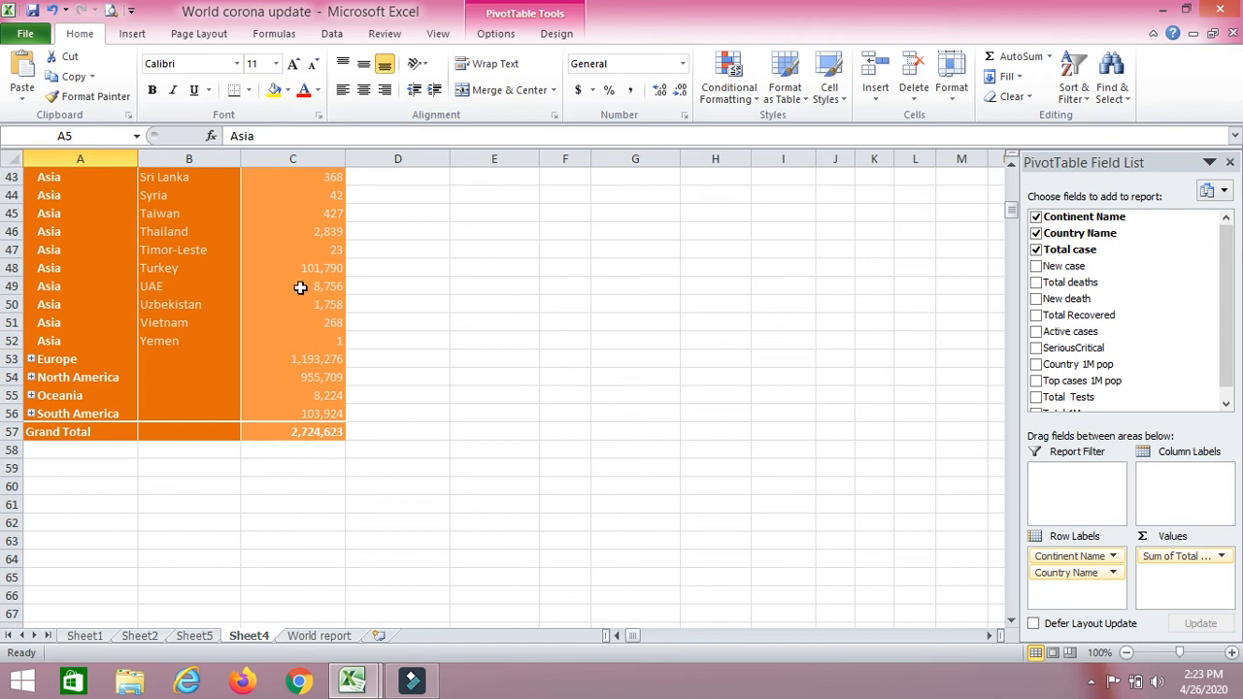
{"action": "scroll", "coordinate": [291, 289], "scroll_direction": "up", "scroll_amount": 14}
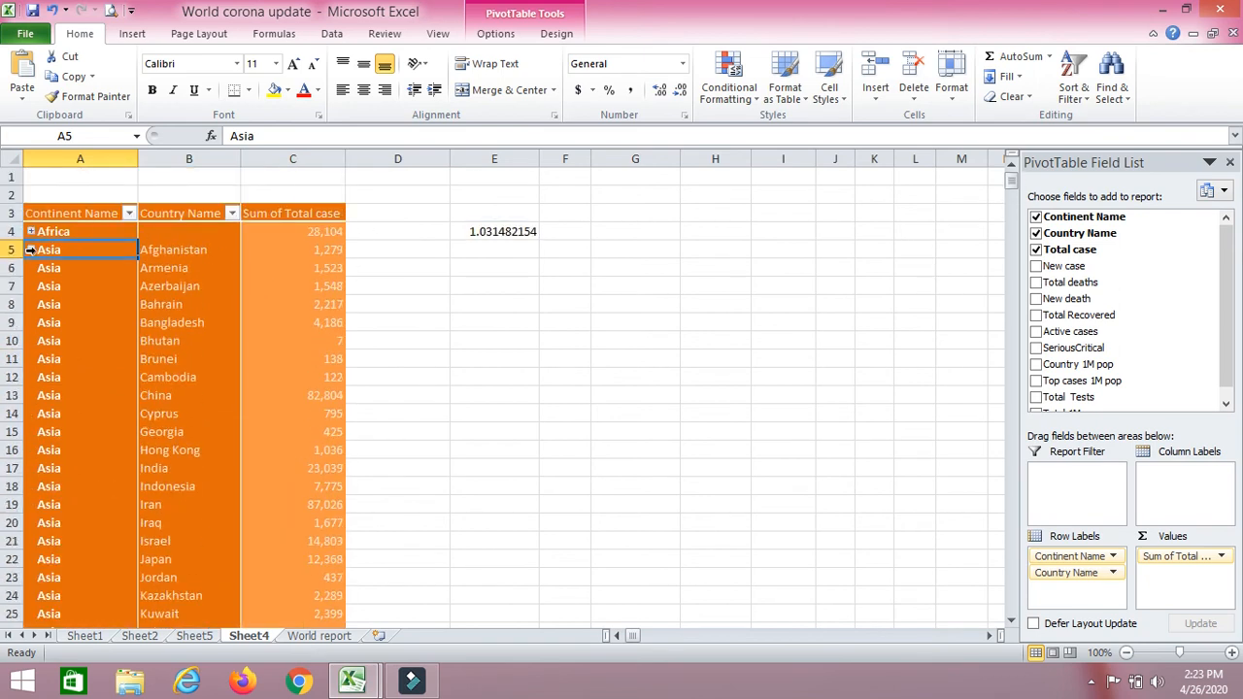
{"action": "left_click", "coordinate": [31, 250]}
{"action": "left_click", "coordinate": [158, 273]}
Step: Show the pivot table's Refresh and Refresh All options and close them without refreshing
{"action": "left_click", "coordinate": [497, 34]}
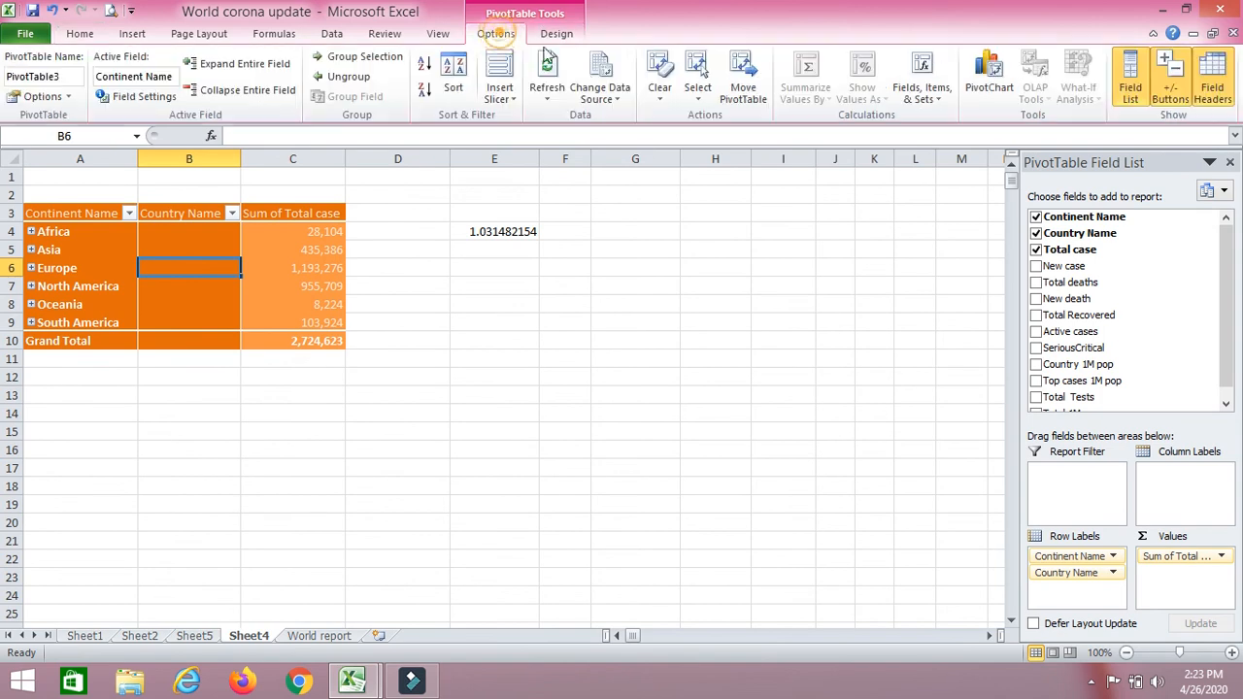
{"action": "left_click", "coordinate": [560, 101]}
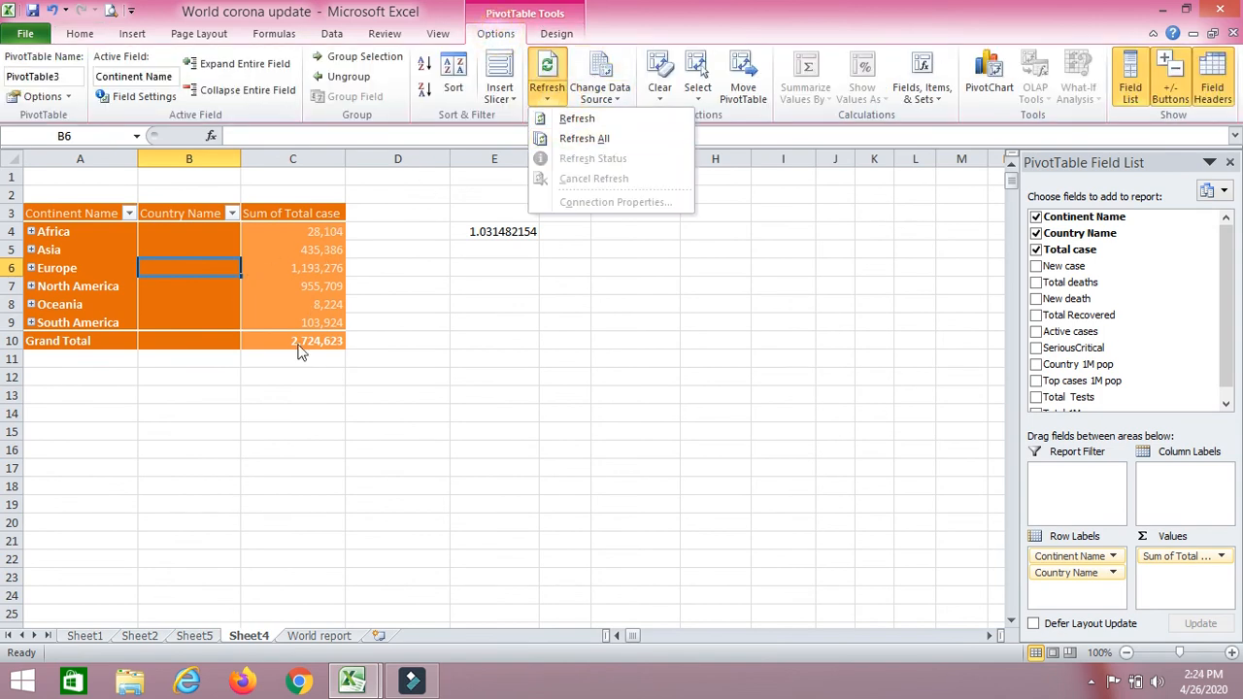
{"action": "left_click", "coordinate": [749, 363]}
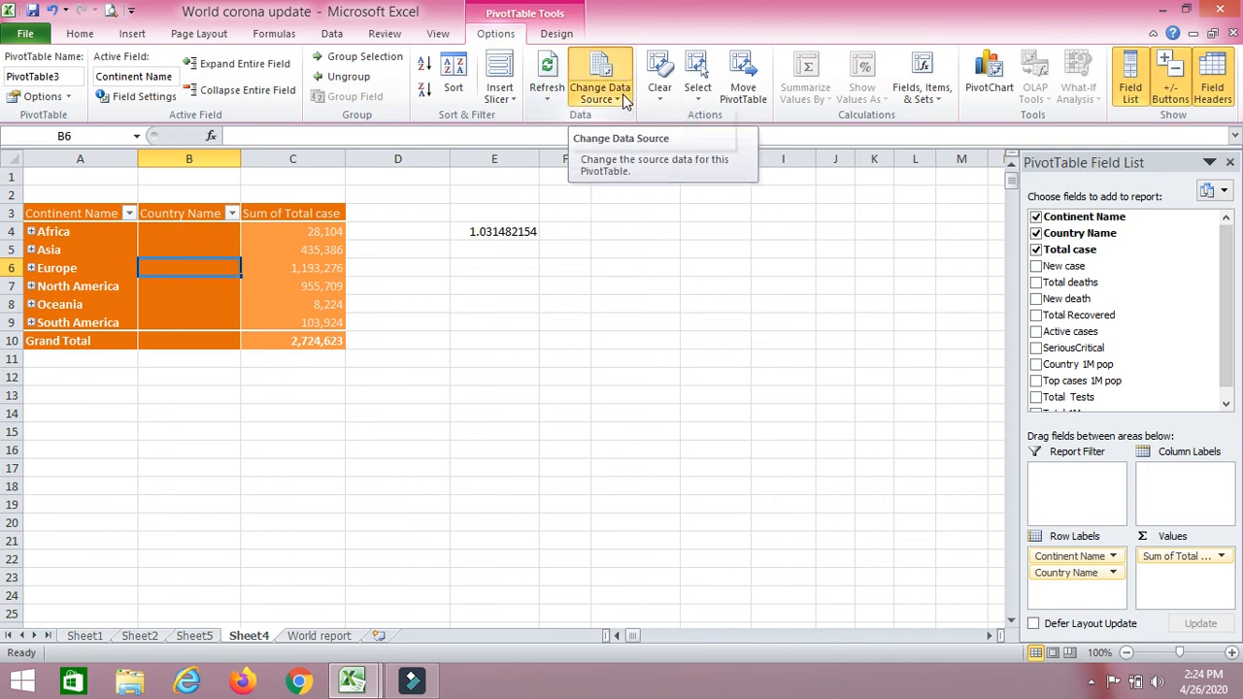
Step: View the source range in the Change PivotTable Data Source dialog and close it without changes
{"action": "left_click", "coordinate": [625, 99]}
{"action": "left_click", "coordinate": [640, 118]}
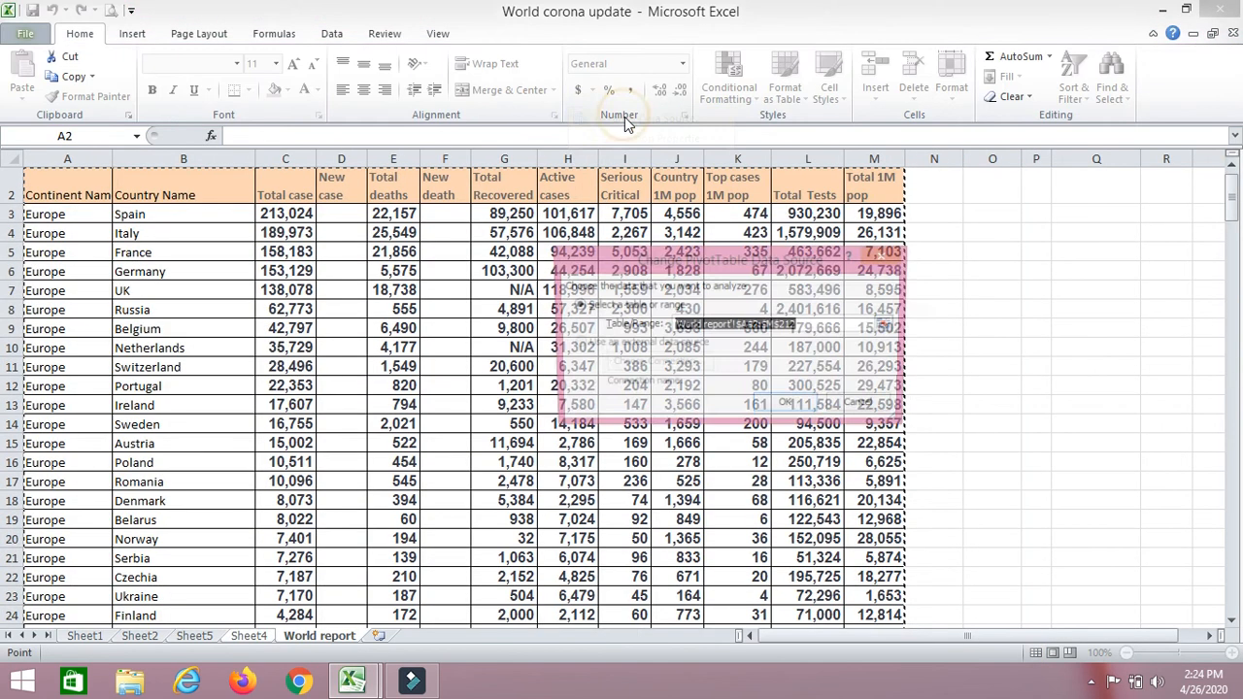
{"action": "left_click", "coordinate": [885, 255]}
Step: Check the pivot table's Clear options and select the entire PivotTable
{"action": "left_click", "coordinate": [498, 36]}
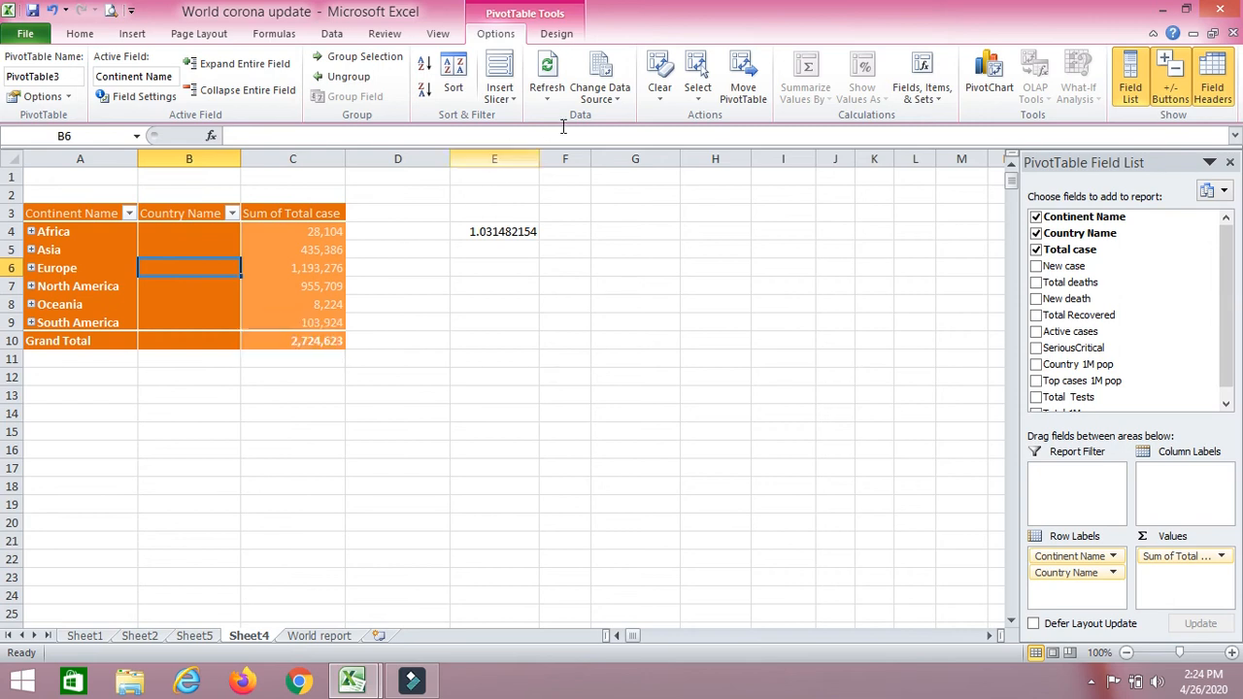
{"action": "left_click", "coordinate": [660, 78]}
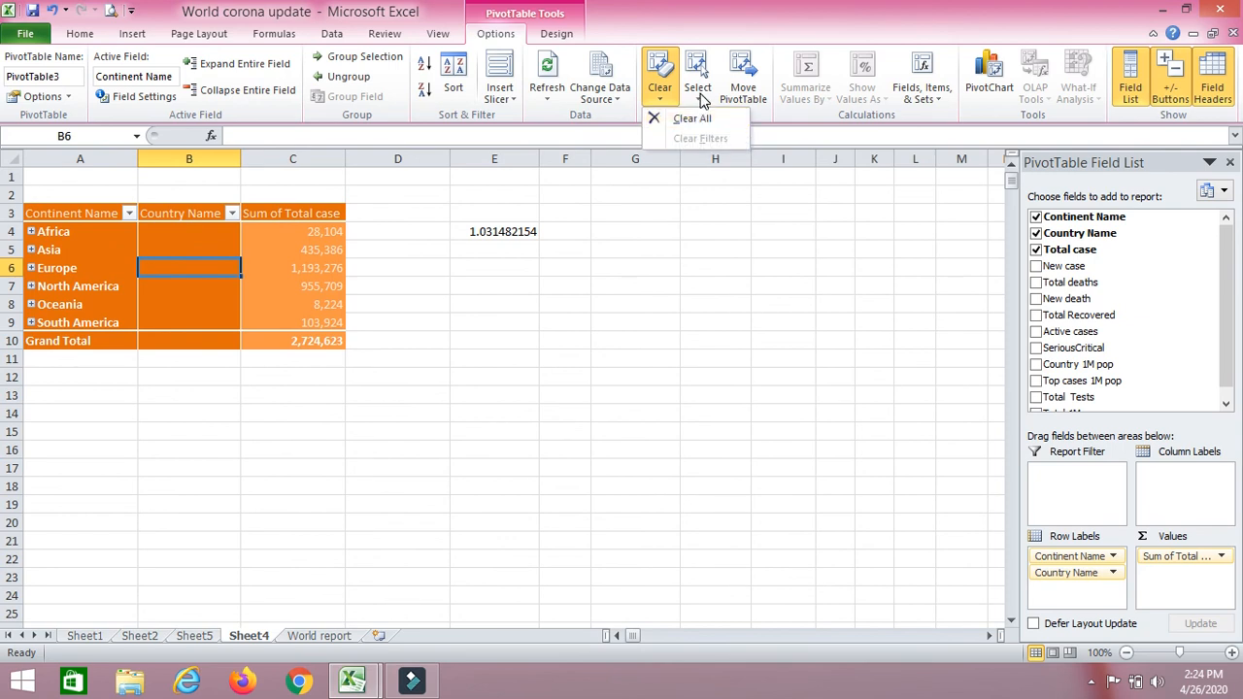
{"action": "left_click", "coordinate": [701, 95]}
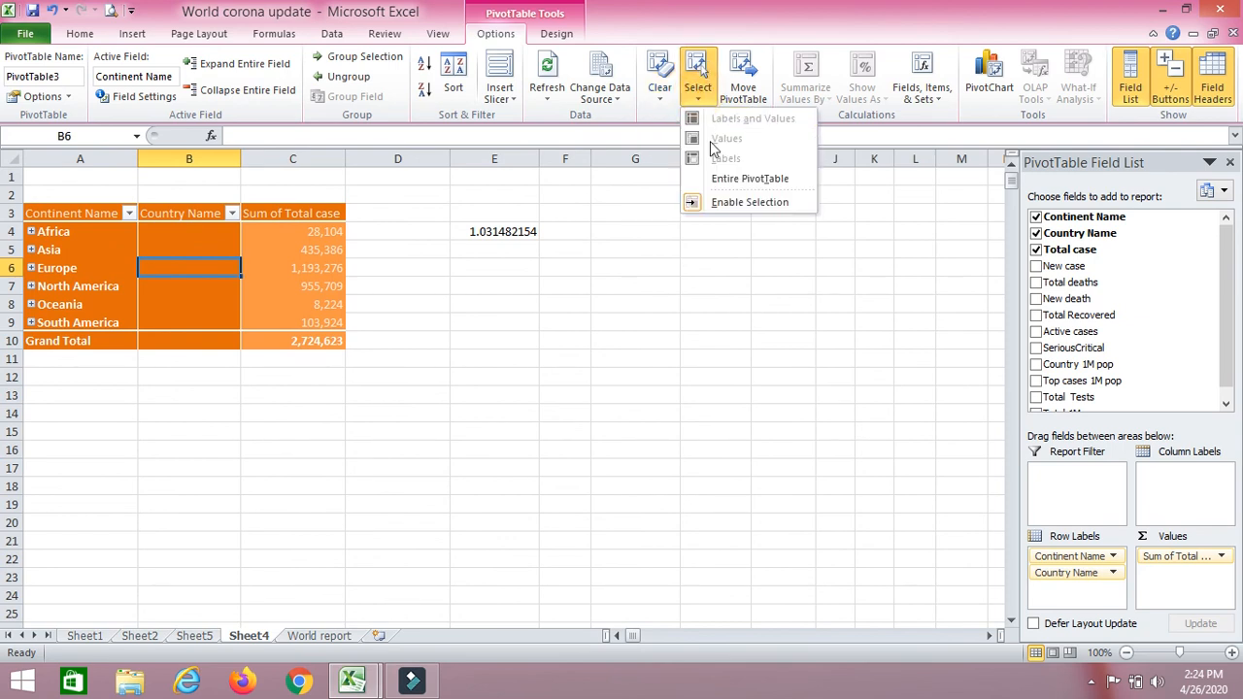
{"action": "left_click", "coordinate": [733, 184]}
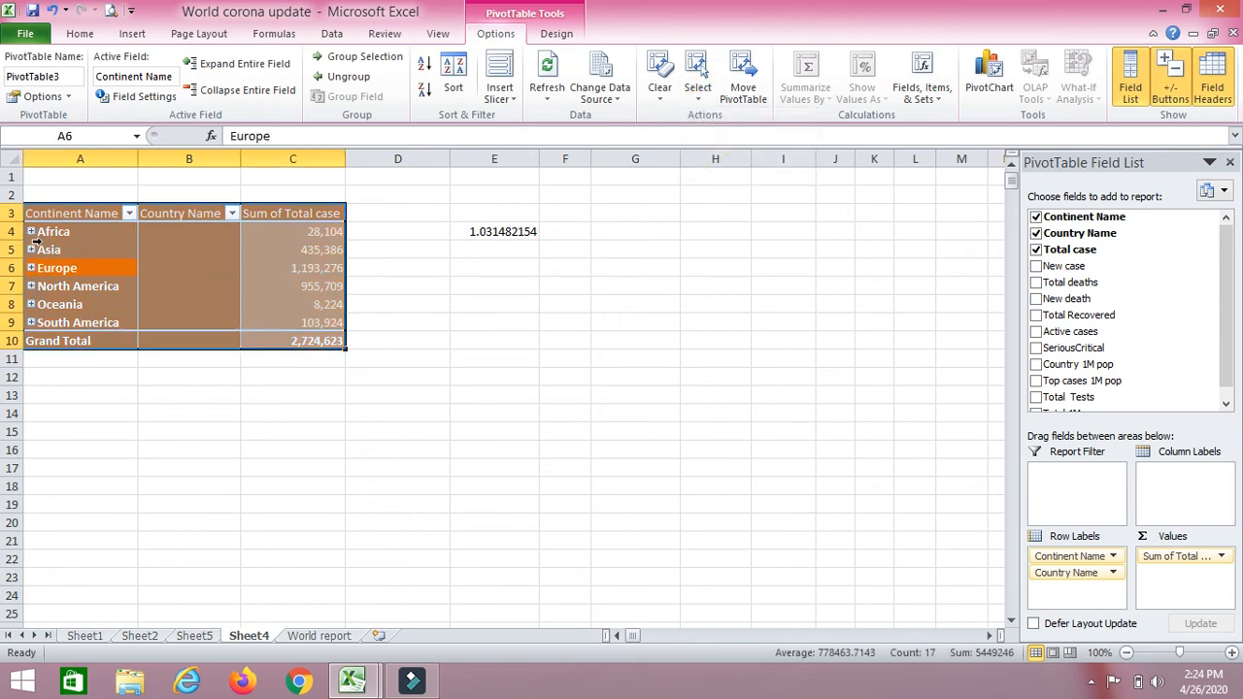
Step: Expand the Africa row to inspect its countries and select the Burundi item
{"action": "left_click", "coordinate": [31, 232]}
{"action": "left_click", "coordinate": [141, 324]}
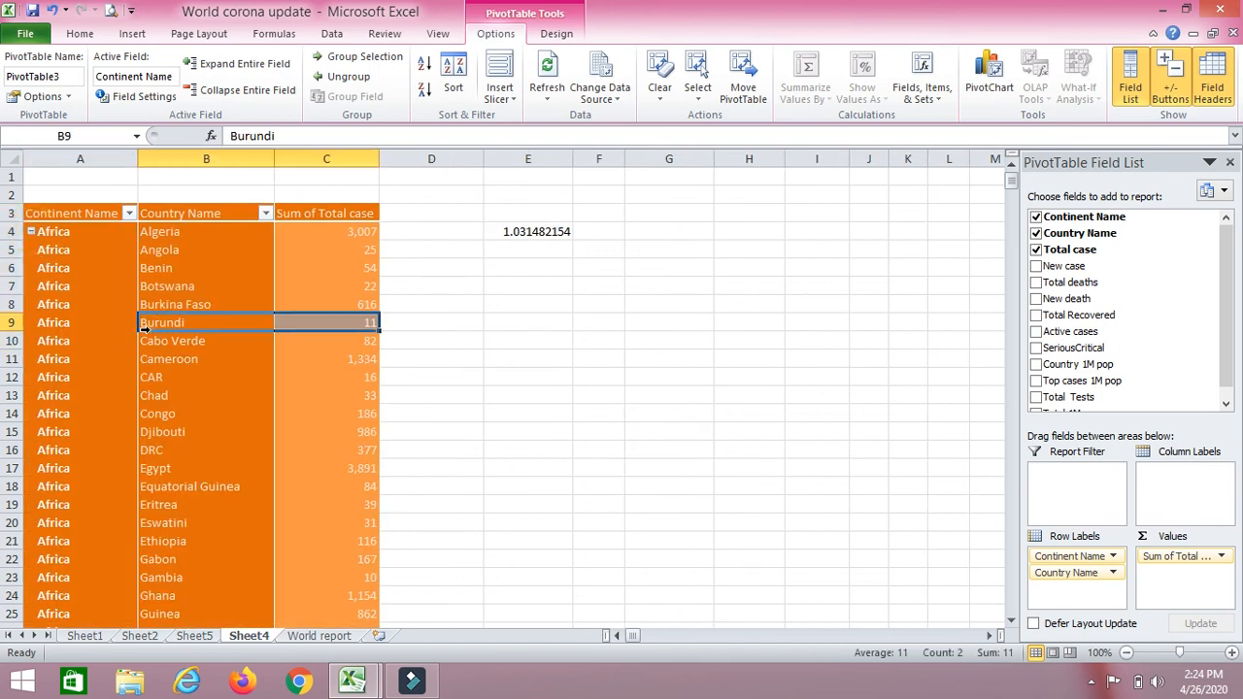
{"action": "scroll", "coordinate": [109, 309], "scroll_direction": "down", "scroll_amount": 1}
{"action": "scroll", "coordinate": [110, 308], "scroll_direction": "up", "scroll_amount": 1}
Step: Insert a blank line after each item in the pivot table and collapse the Africa row
{"action": "left_click", "coordinate": [556, 33]}
{"action": "left_click", "coordinate": [161, 80]}
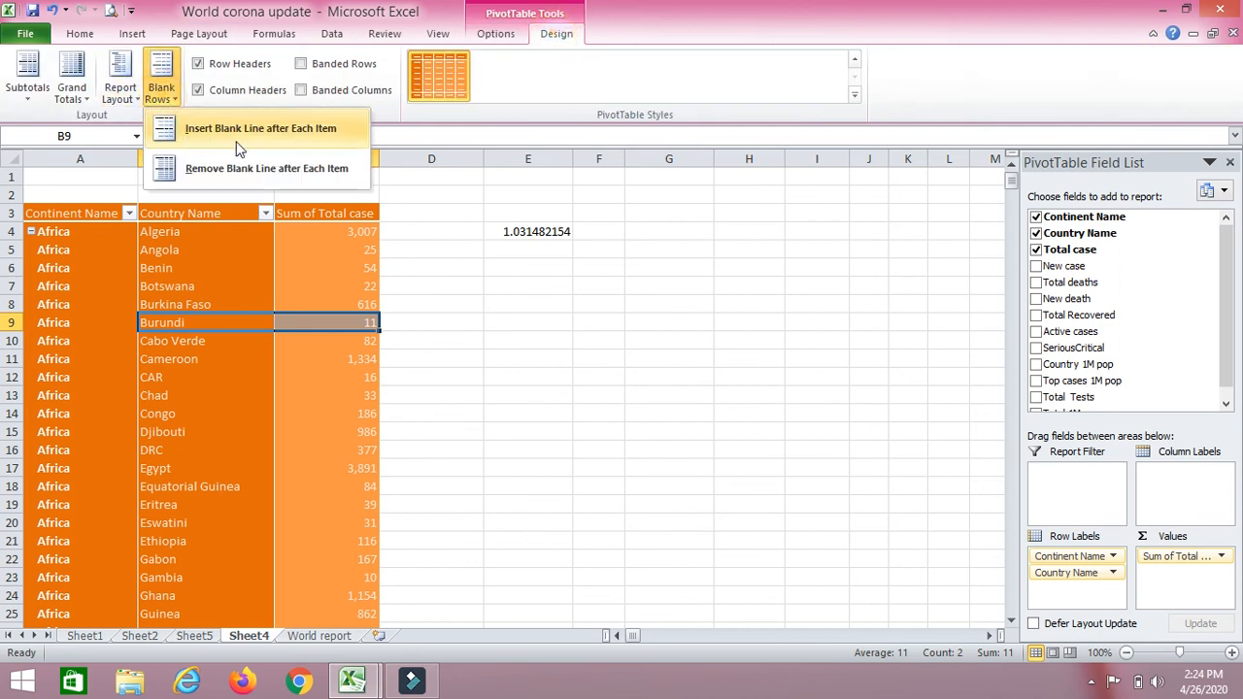
{"action": "left_click", "coordinate": [232, 133]}
{"action": "scroll", "coordinate": [379, 283], "scroll_direction": "down", "scroll_amount": 3}
{"action": "scroll", "coordinate": [175, 257], "scroll_direction": "up", "scroll_amount": 3}
{"action": "left_click", "coordinate": [30, 233]}
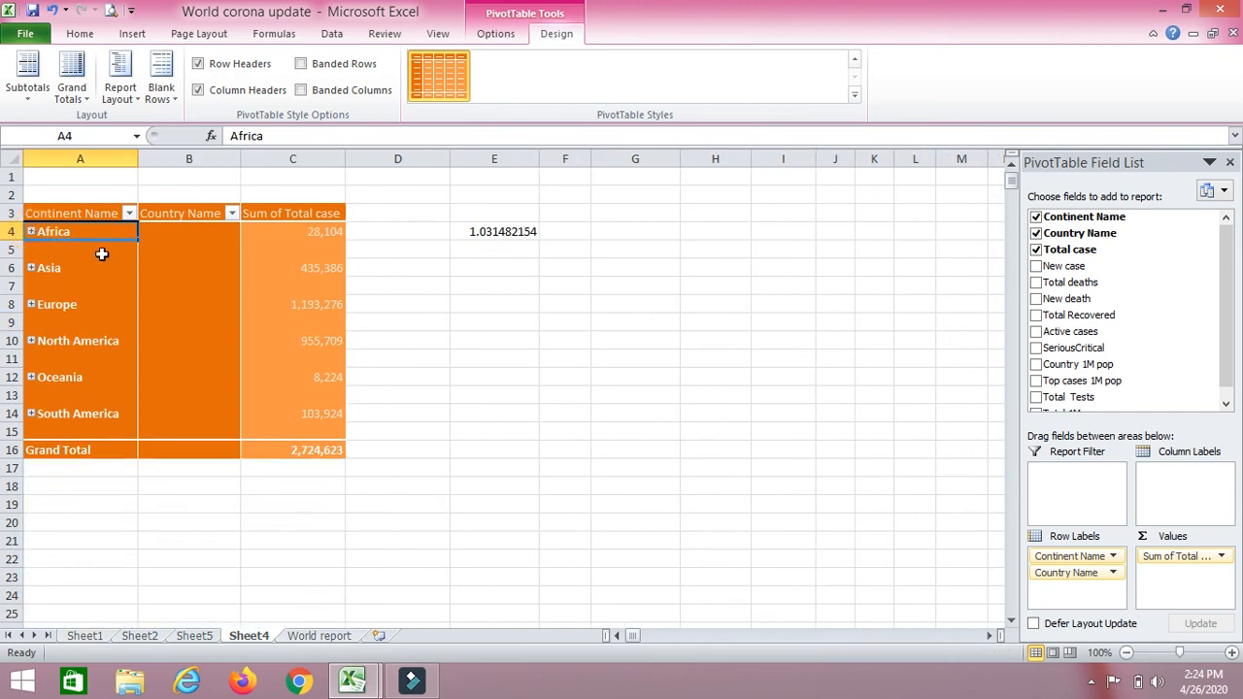
{"action": "left_click", "coordinate": [161, 89]}
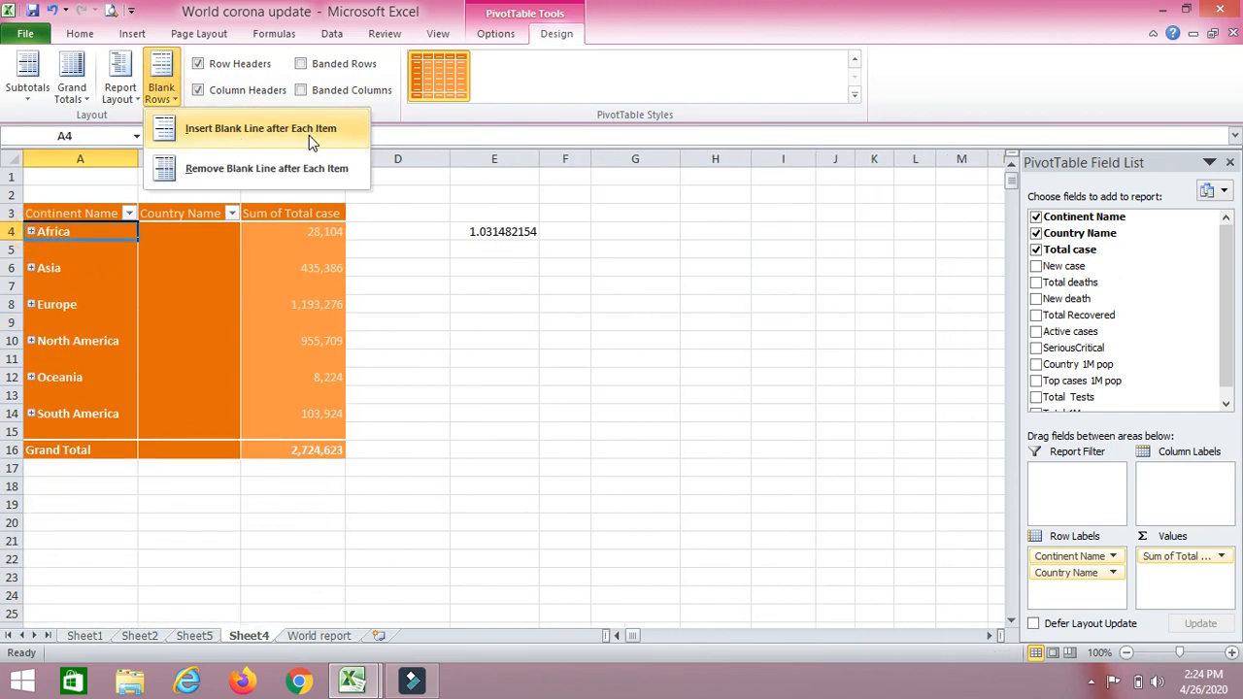
{"action": "left_click", "coordinate": [449, 269]}
Step: Select the entire PivotTable with its blank lines, starting from the empty cell below Africa
{"action": "left_click", "coordinate": [61, 254]}
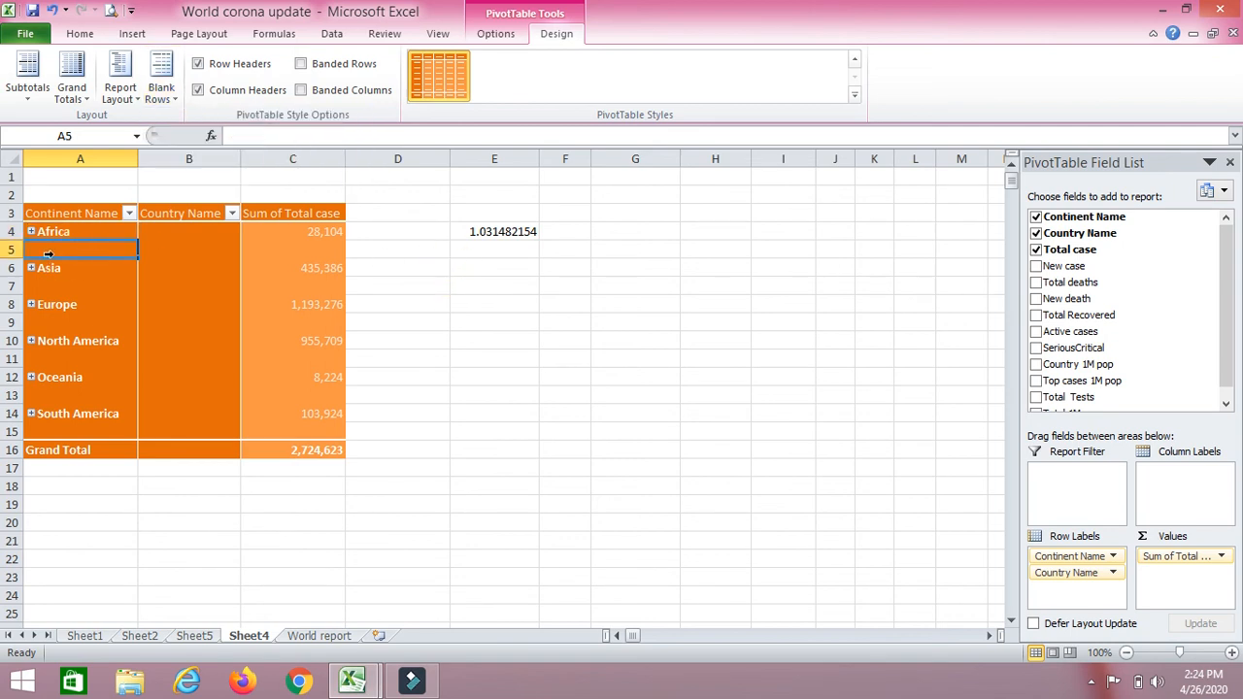
{"action": "left_click", "coordinate": [495, 33]}
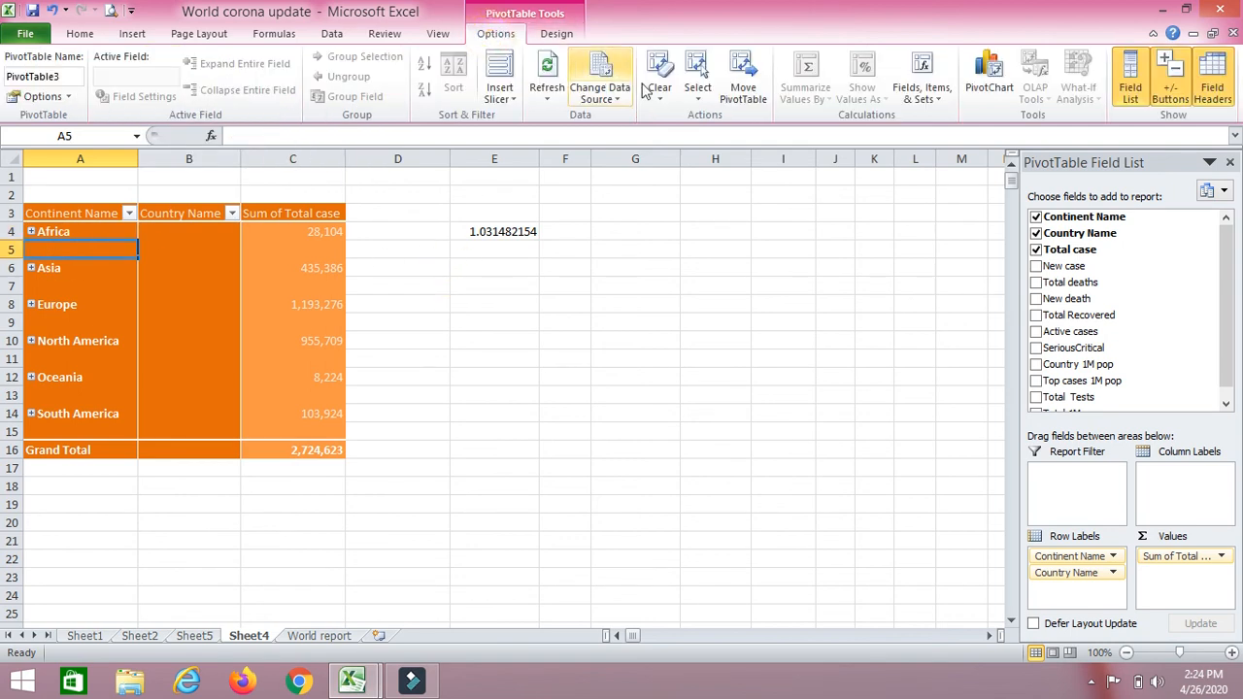
{"action": "left_click", "coordinate": [697, 86]}
{"action": "left_click", "coordinate": [733, 173]}
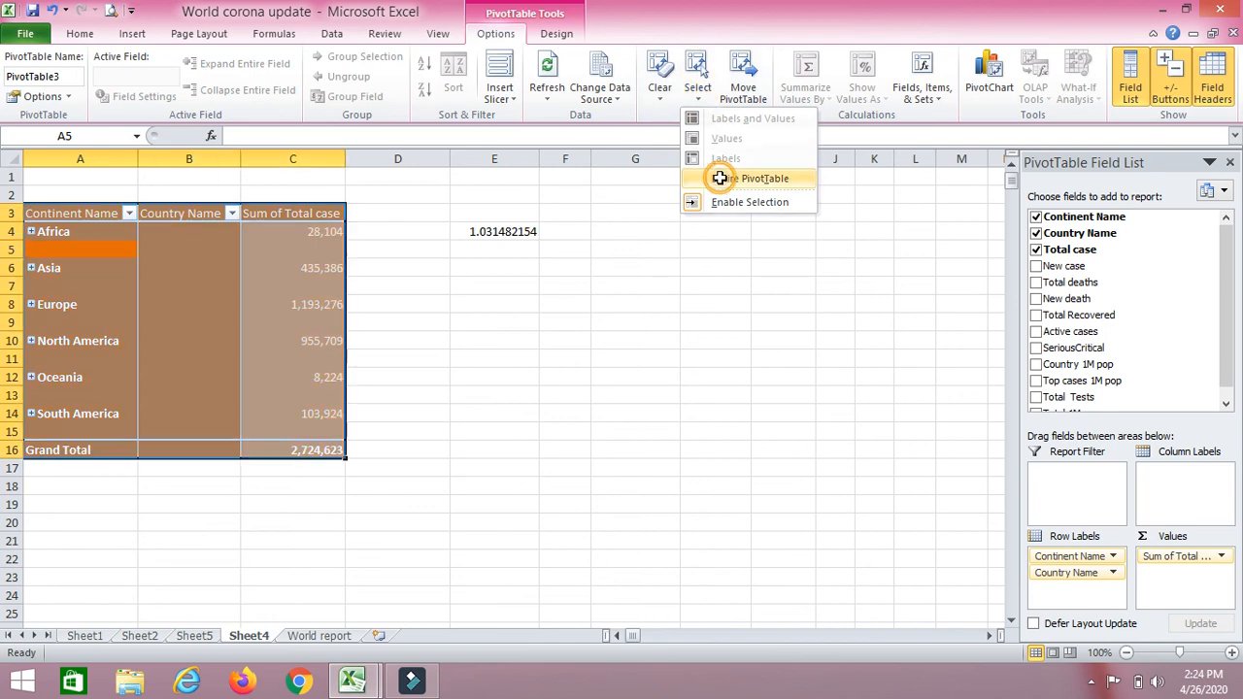
Step: Select the blank lines below all continents and switch the selection between values only and labels and values
{"action": "left_click", "coordinate": [160, 256]}
{"action": "left_click", "coordinate": [78, 254]}
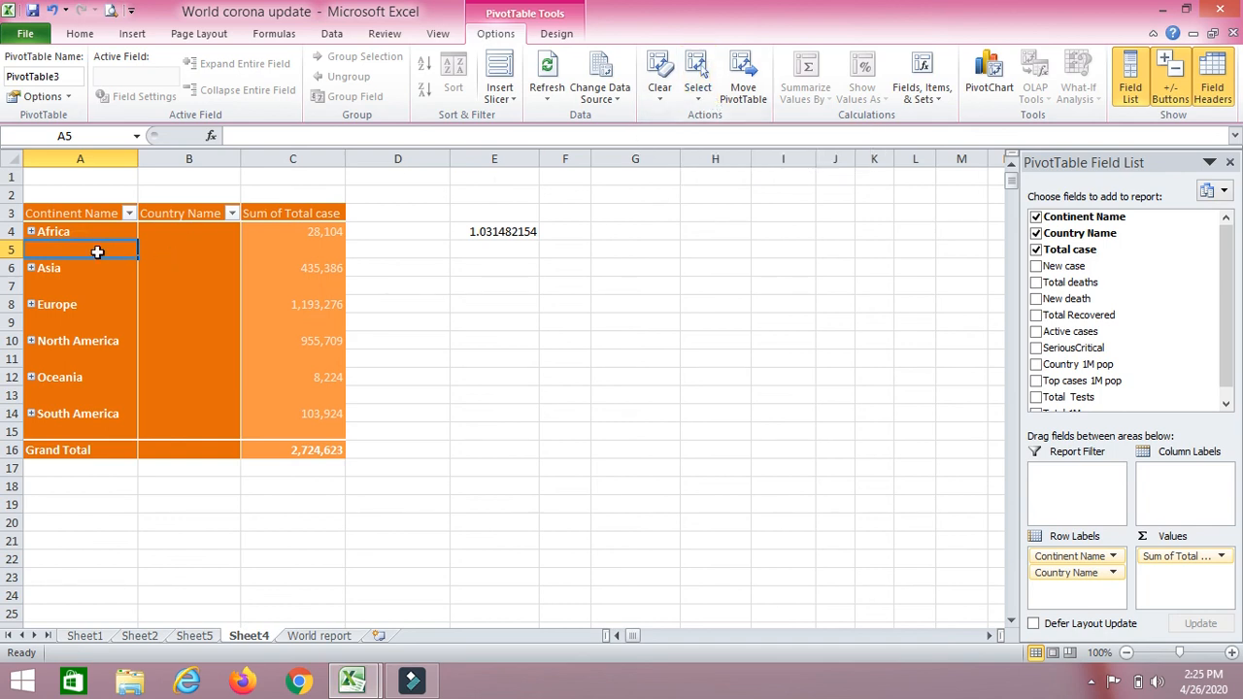
{"action": "left_click", "coordinate": [162, 251]}
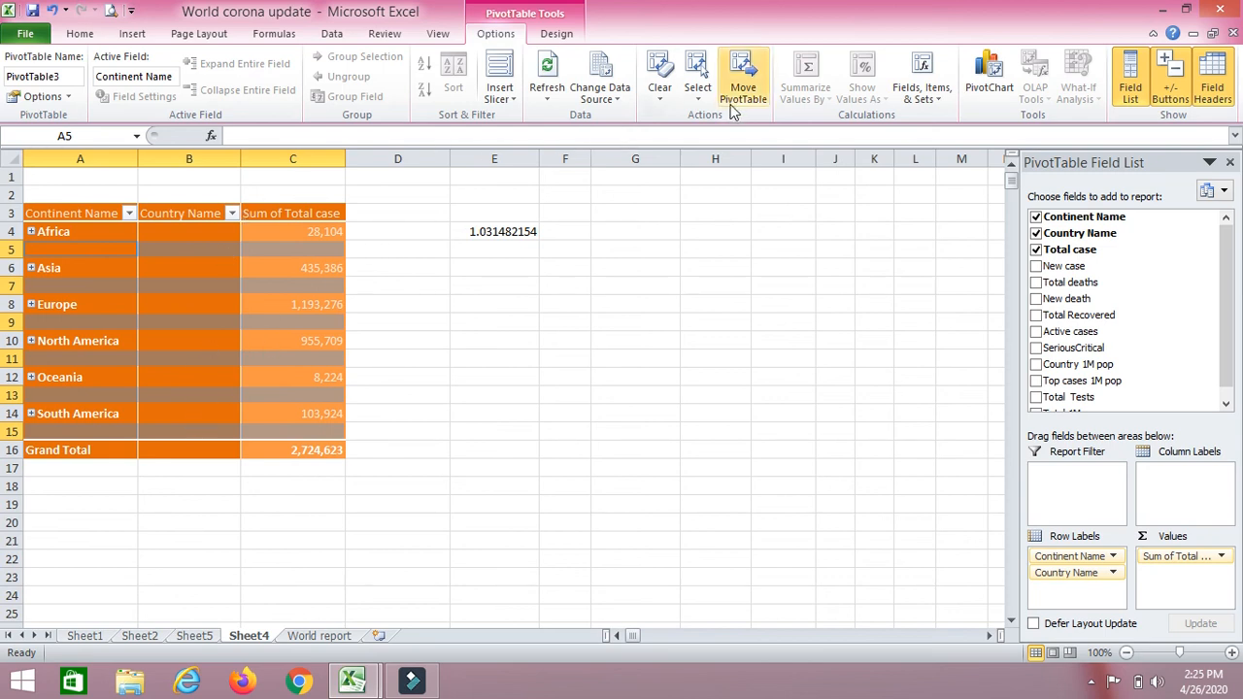
{"action": "left_click", "coordinate": [697, 90]}
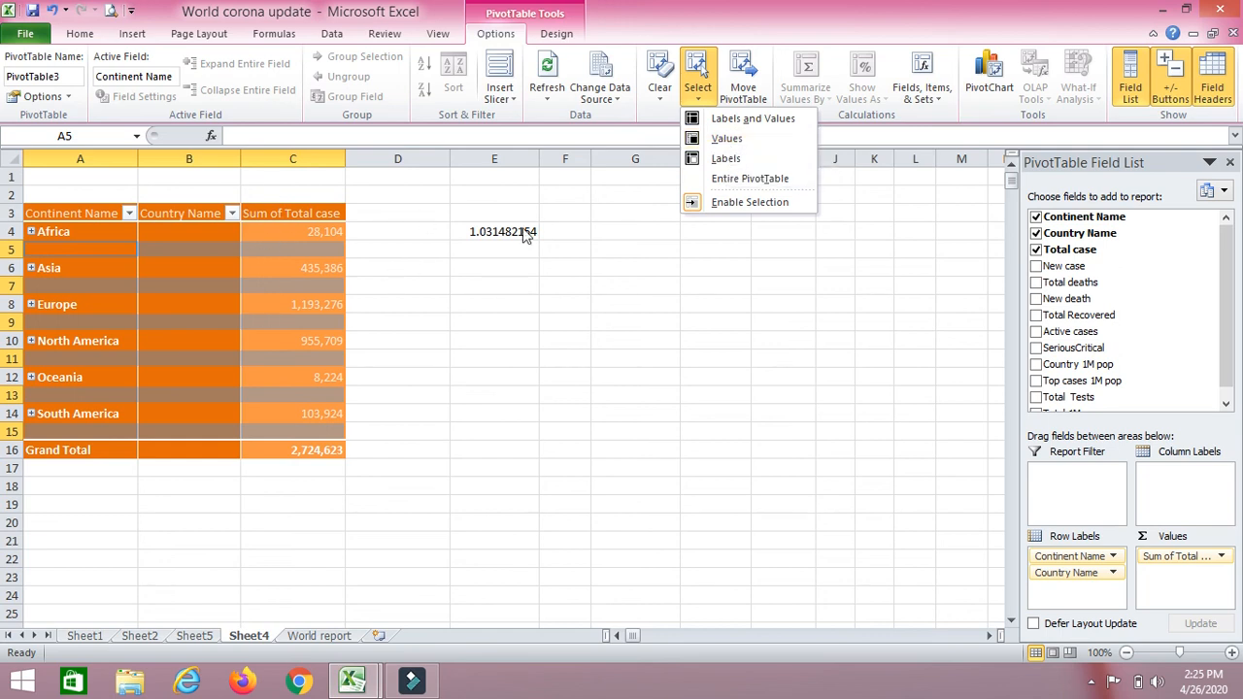
{"action": "left_click", "coordinate": [726, 138]}
{"action": "left_click", "coordinate": [697, 93]}
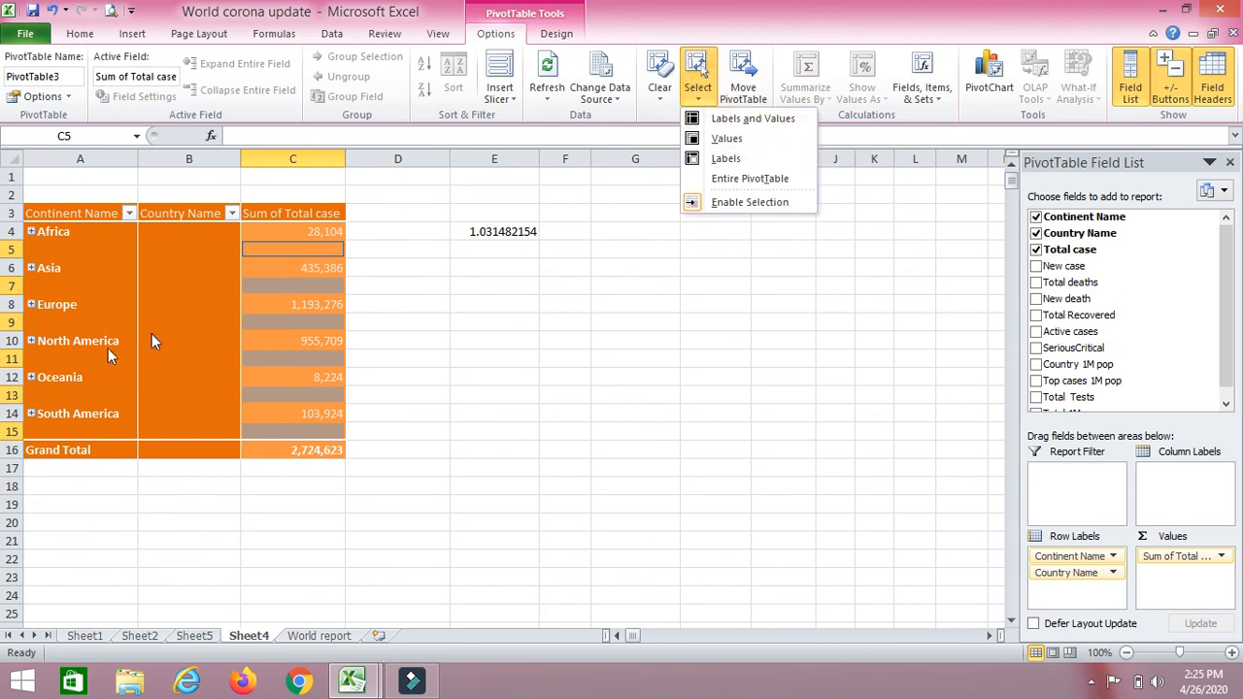
{"action": "left_click", "coordinate": [750, 118]}
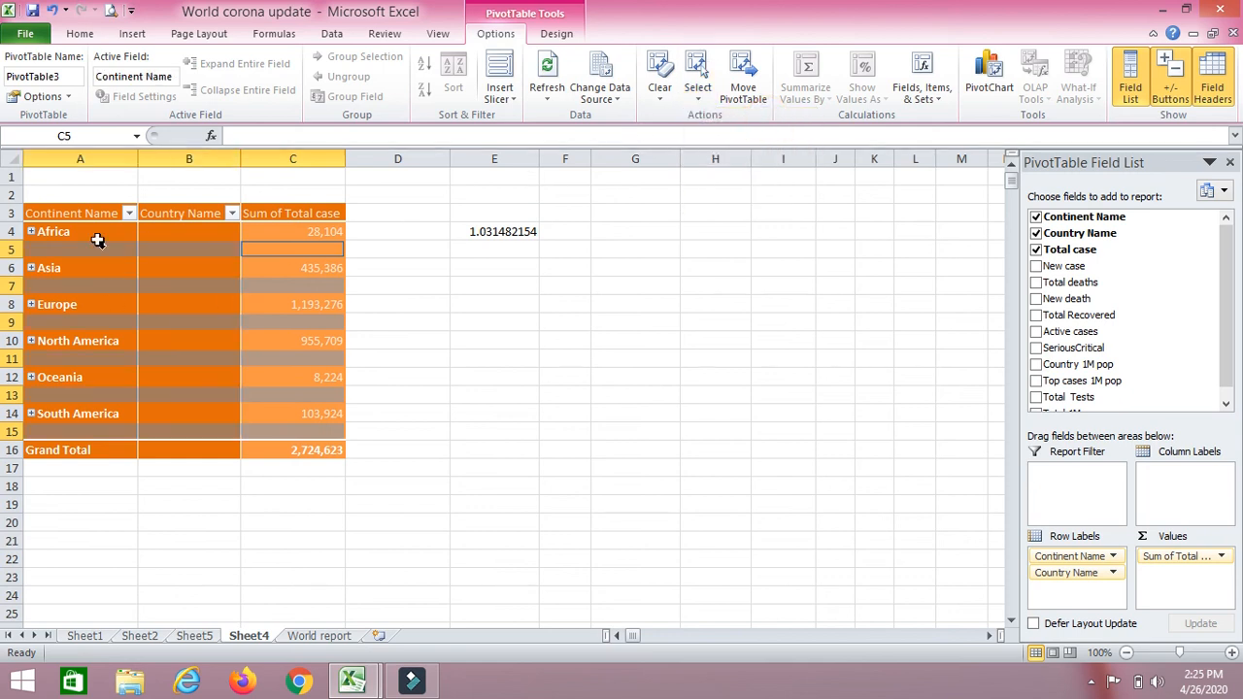
Step: Select all the continent name items in the pivot table, starting from Africa
{"action": "left_click", "coordinate": [190, 236]}
{"action": "left_click", "coordinate": [83, 233]}
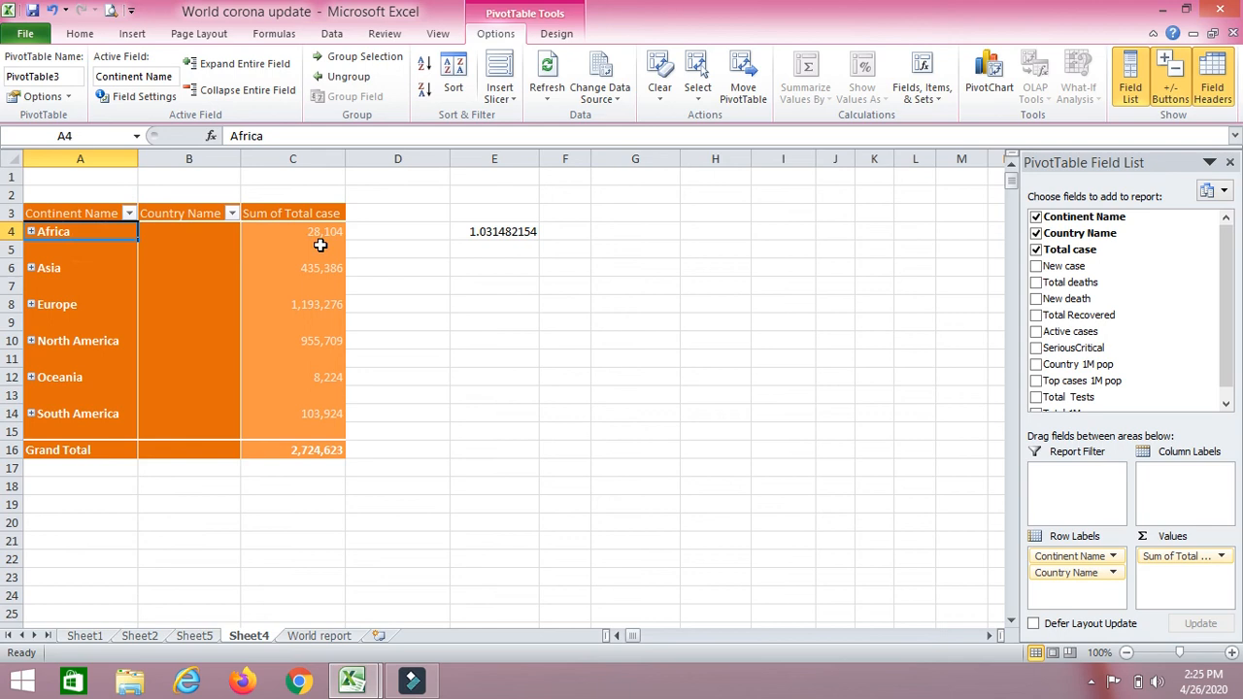
{"action": "left_click", "coordinate": [318, 247]}
{"action": "left_click", "coordinate": [65, 239]}
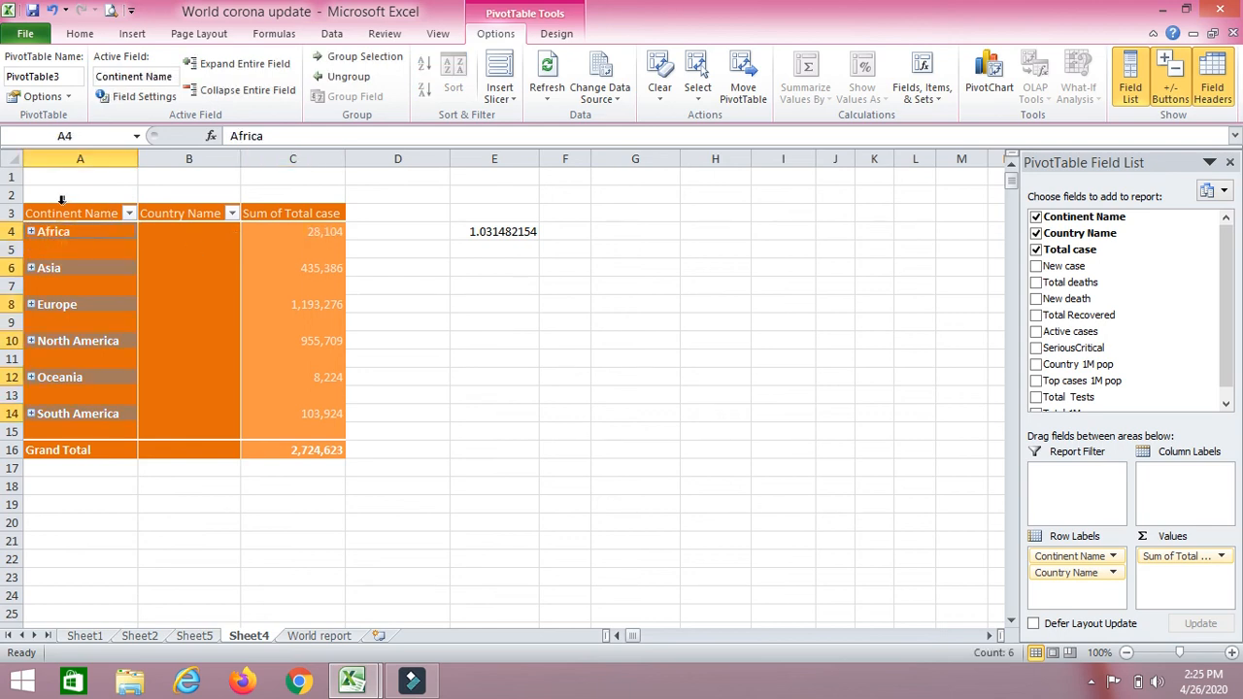
Step: Select the entire PivotTable from the blank line below Asia and narrow the selection to its values
{"action": "left_click", "coordinate": [161, 284]}
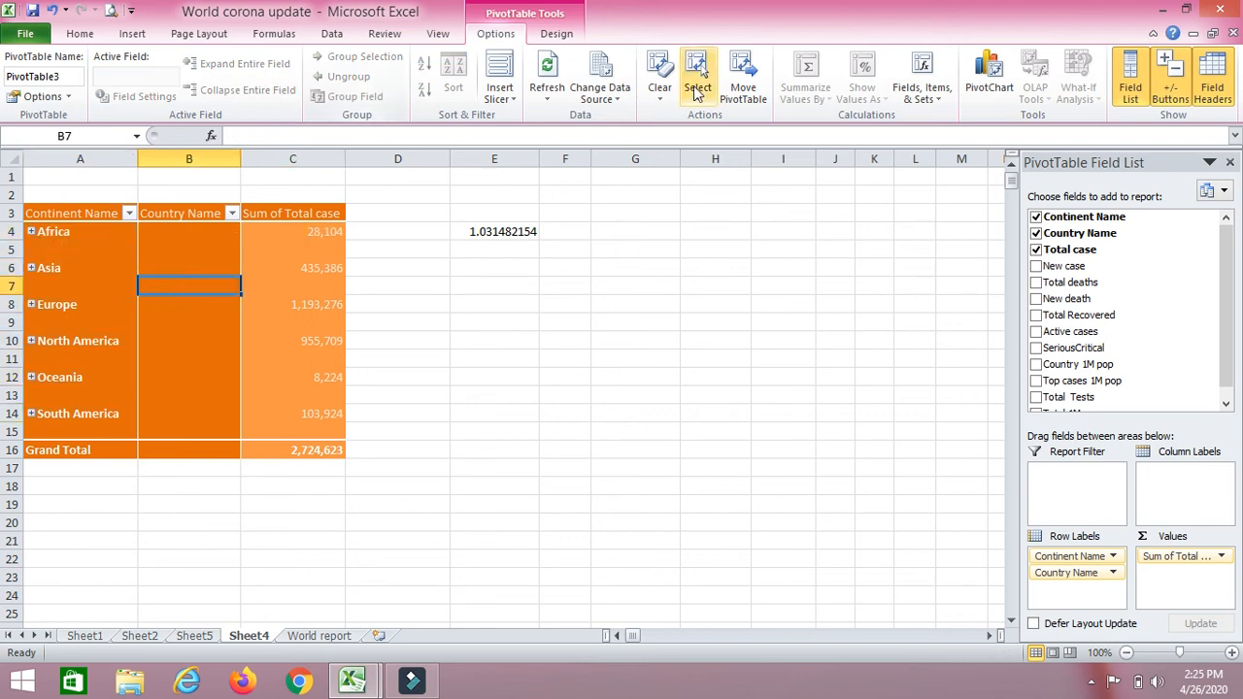
{"action": "left_click", "coordinate": [713, 101]}
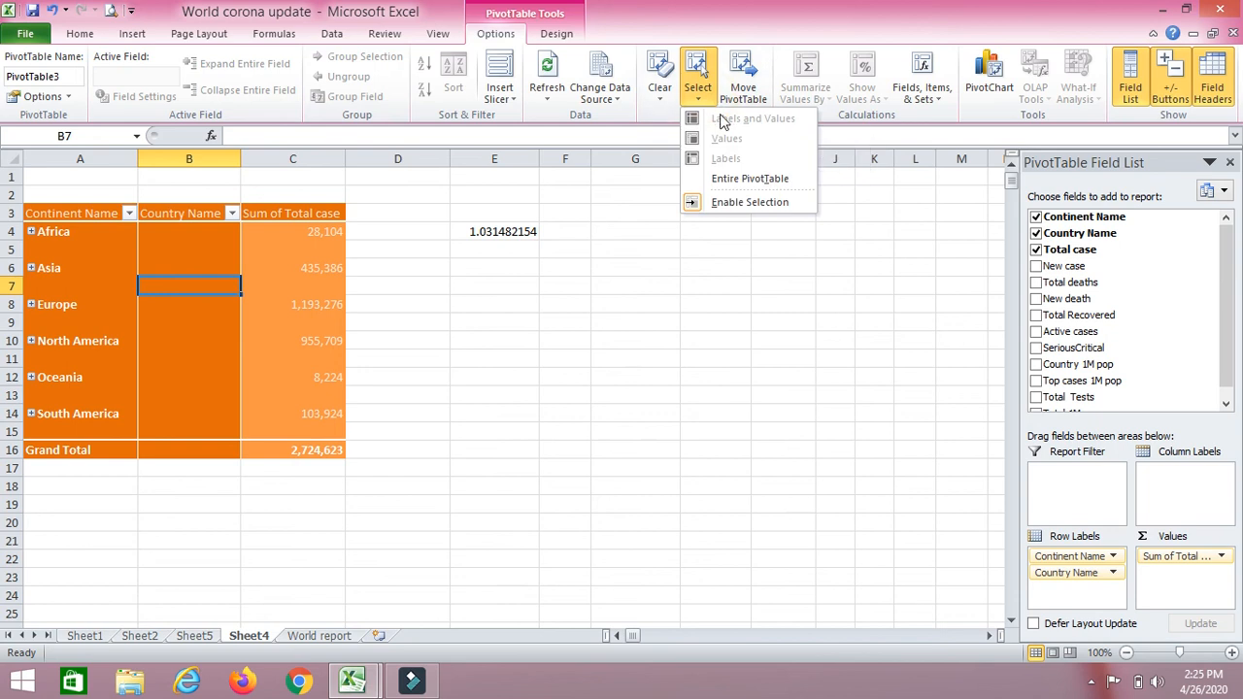
{"action": "left_click", "coordinate": [739, 181]}
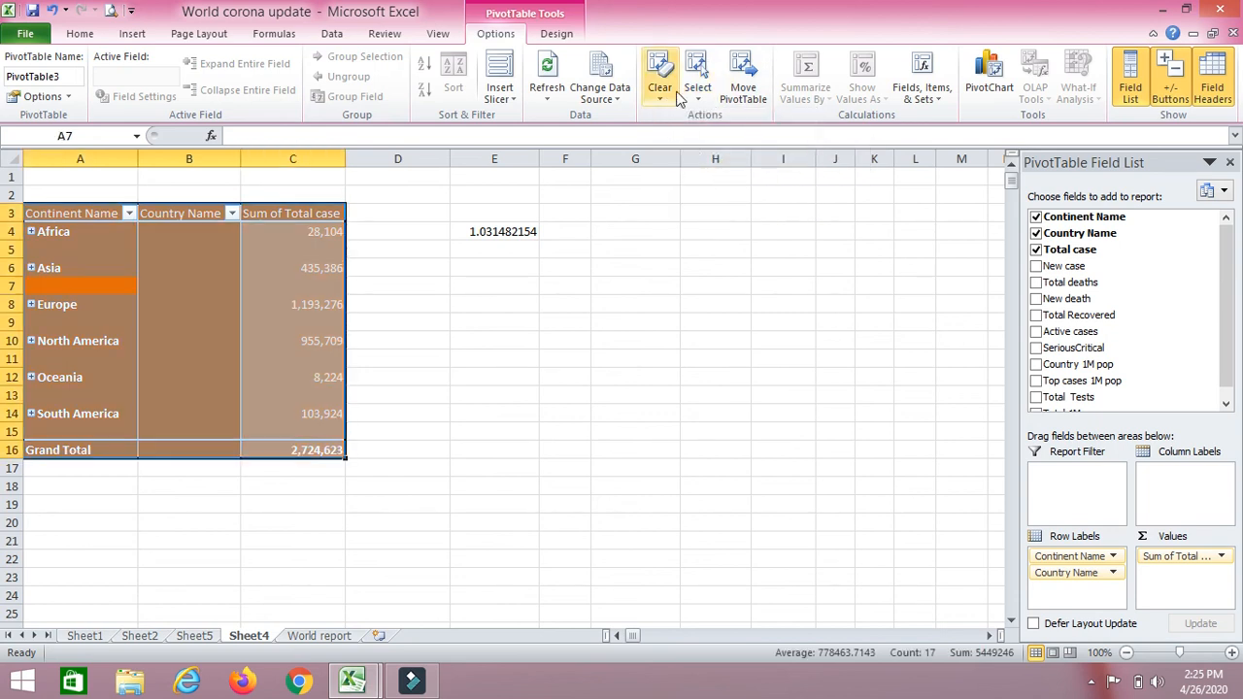
{"action": "left_click", "coordinate": [697, 89]}
{"action": "left_click", "coordinate": [723, 138]}
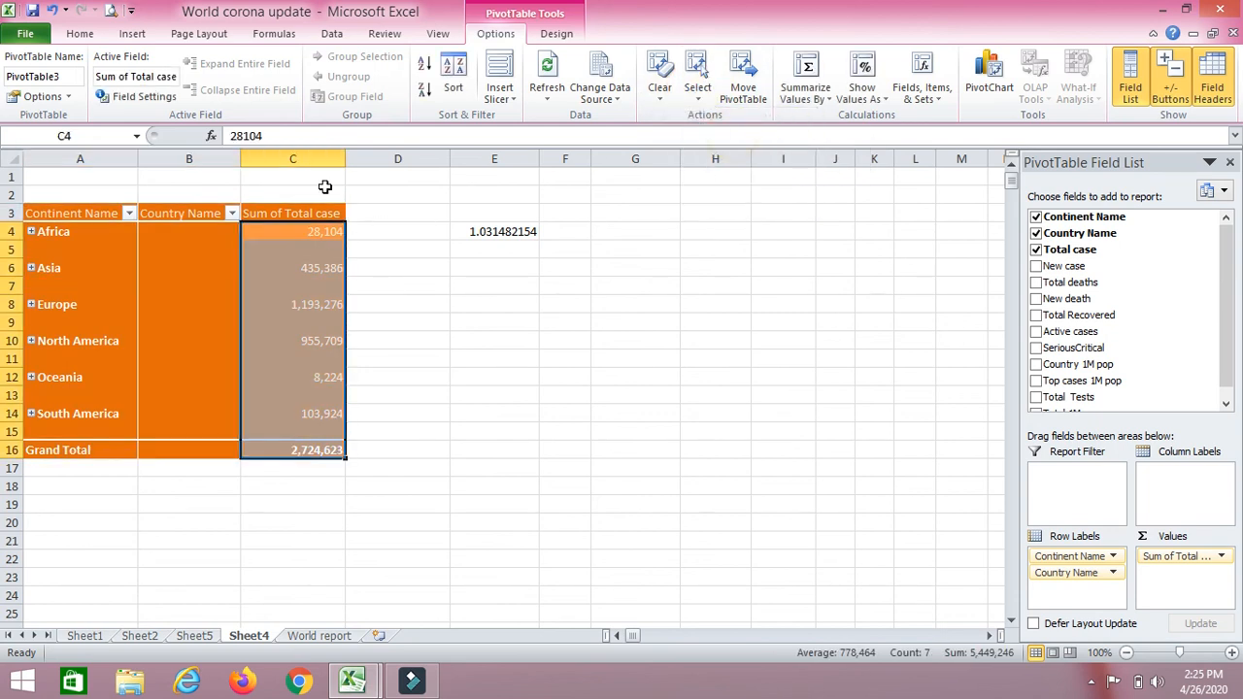
Step: Extend the pivot table selection to labels and values, and switch it to labels only
{"action": "left_click", "coordinate": [700, 92]}
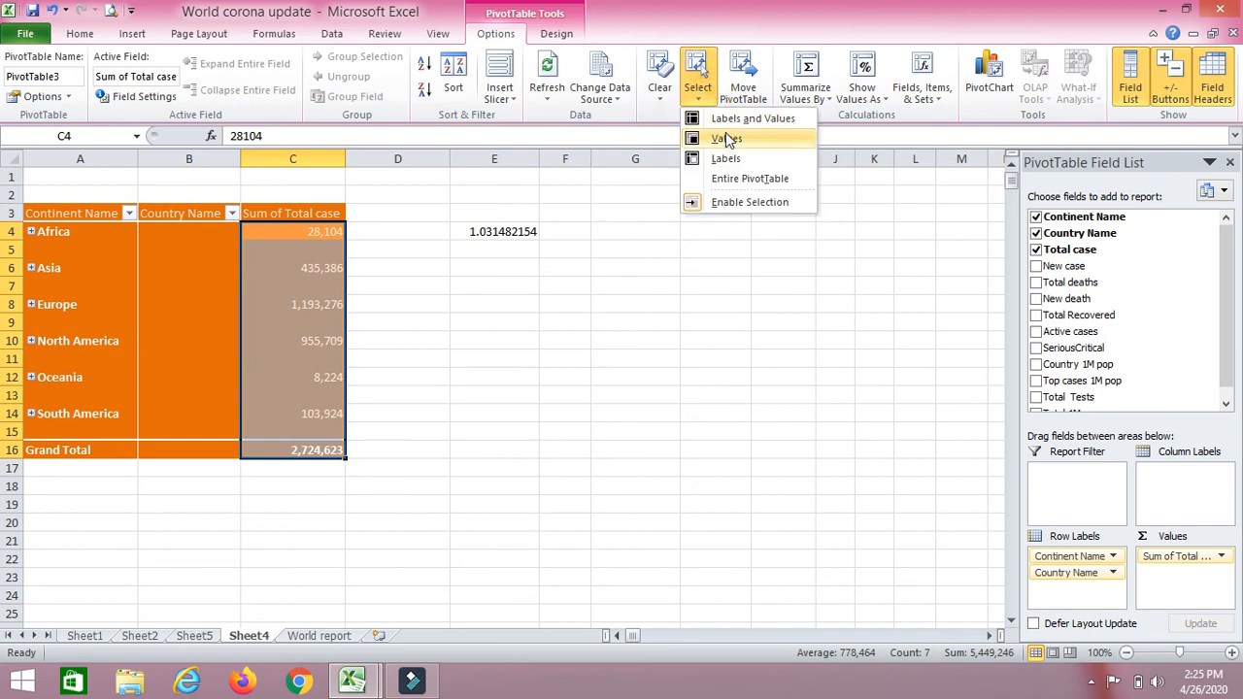
{"action": "left_click", "coordinate": [752, 119]}
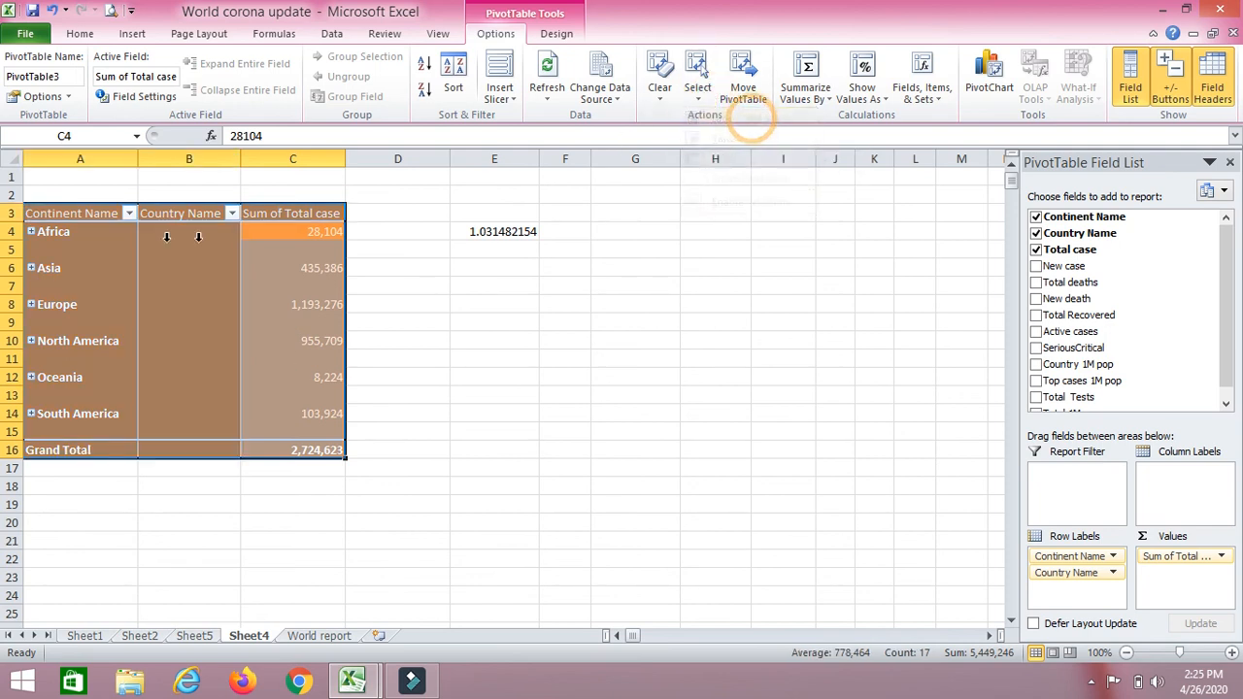
{"action": "left_click", "coordinate": [695, 103]}
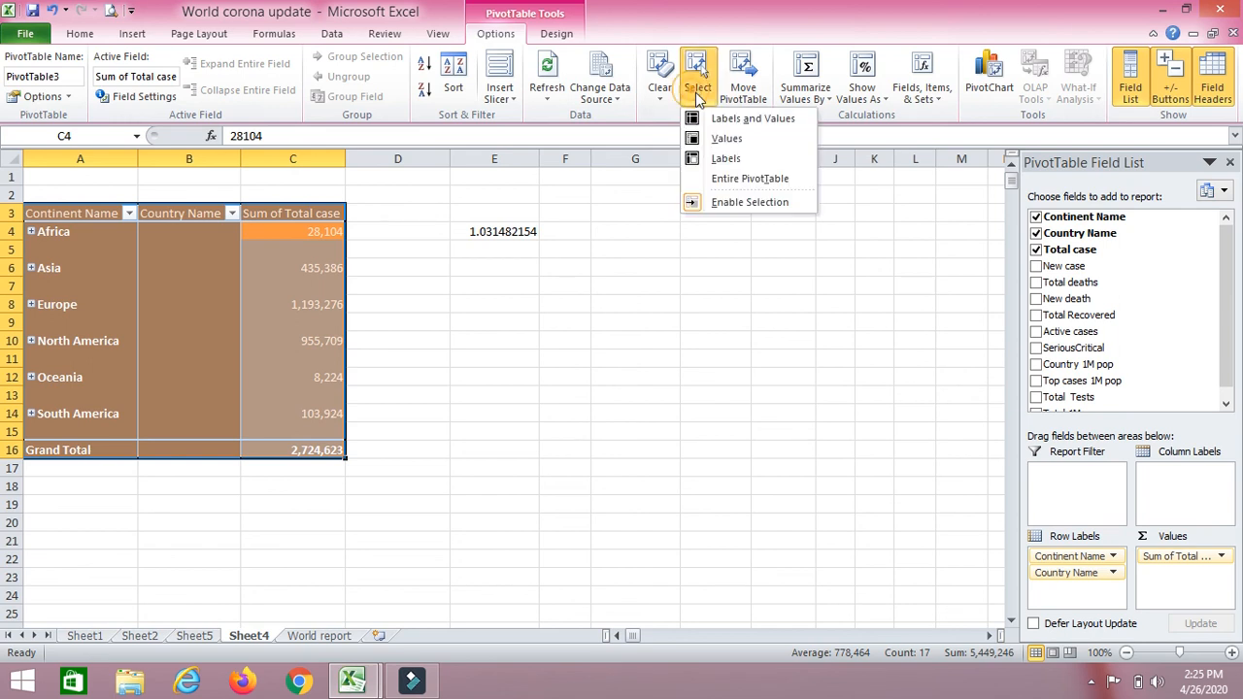
{"action": "left_click", "coordinate": [715, 158]}
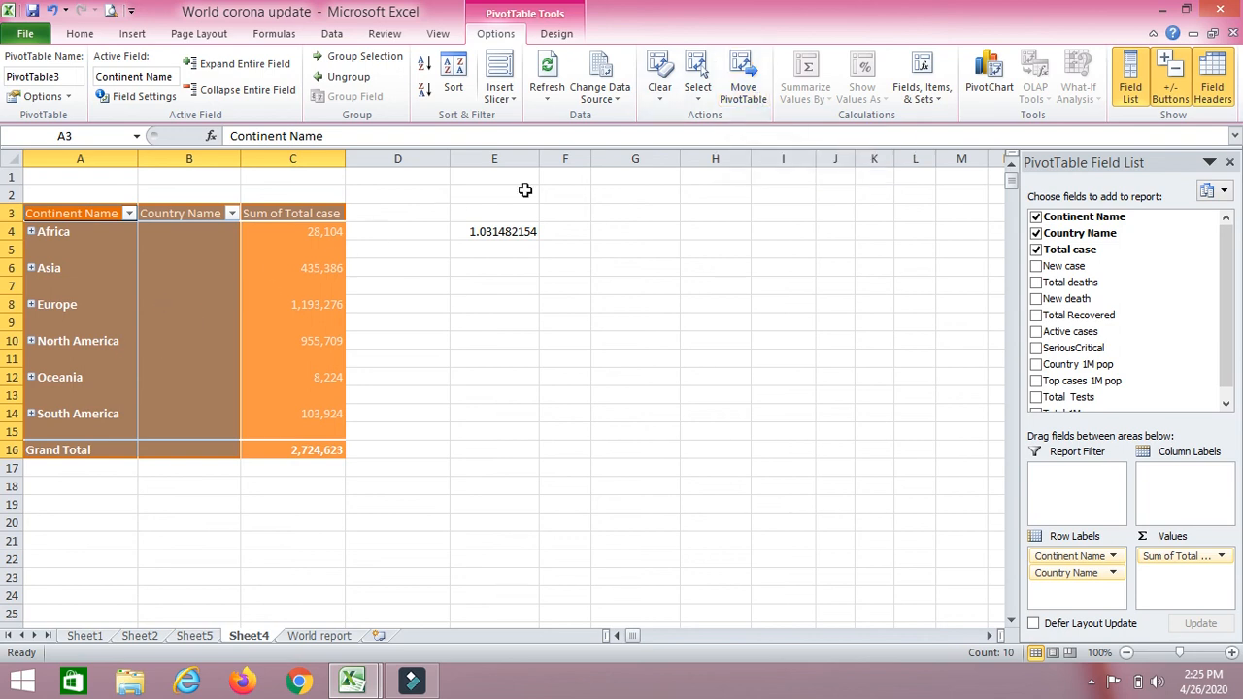
Step: Examine the Move PivotTable destination options and close the dialog without moving the table
{"action": "left_click", "coordinate": [746, 87]}
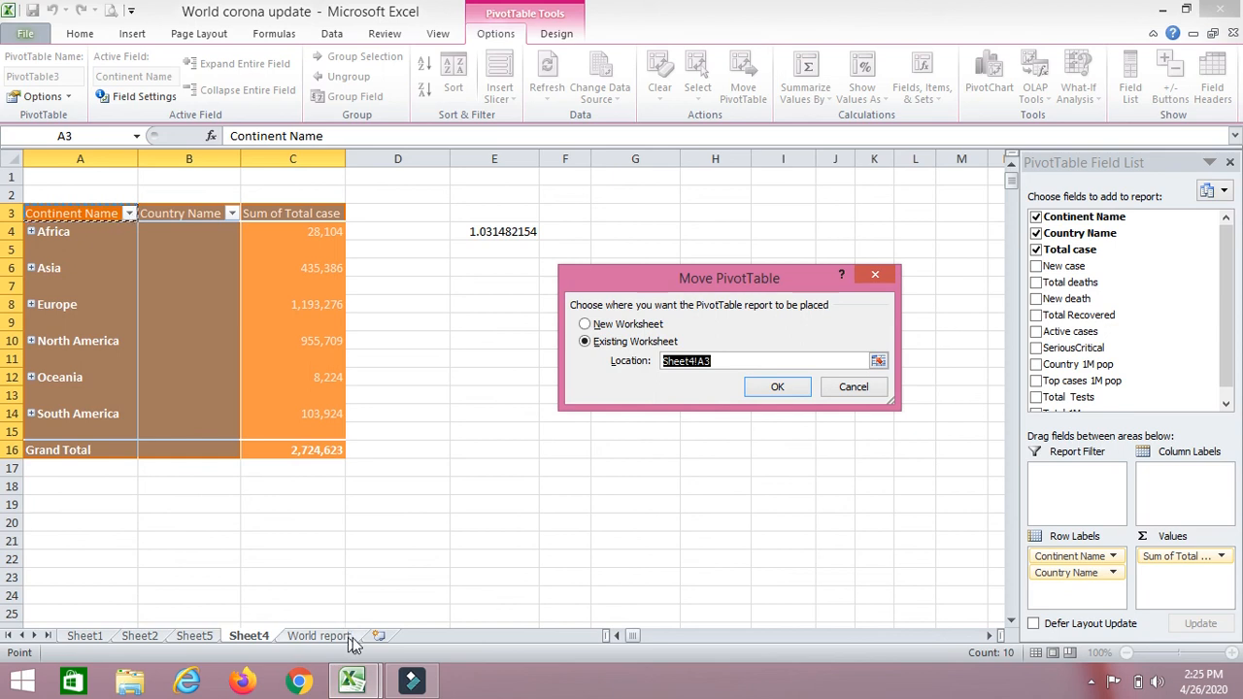
{"action": "left_click", "coordinate": [809, 361]}
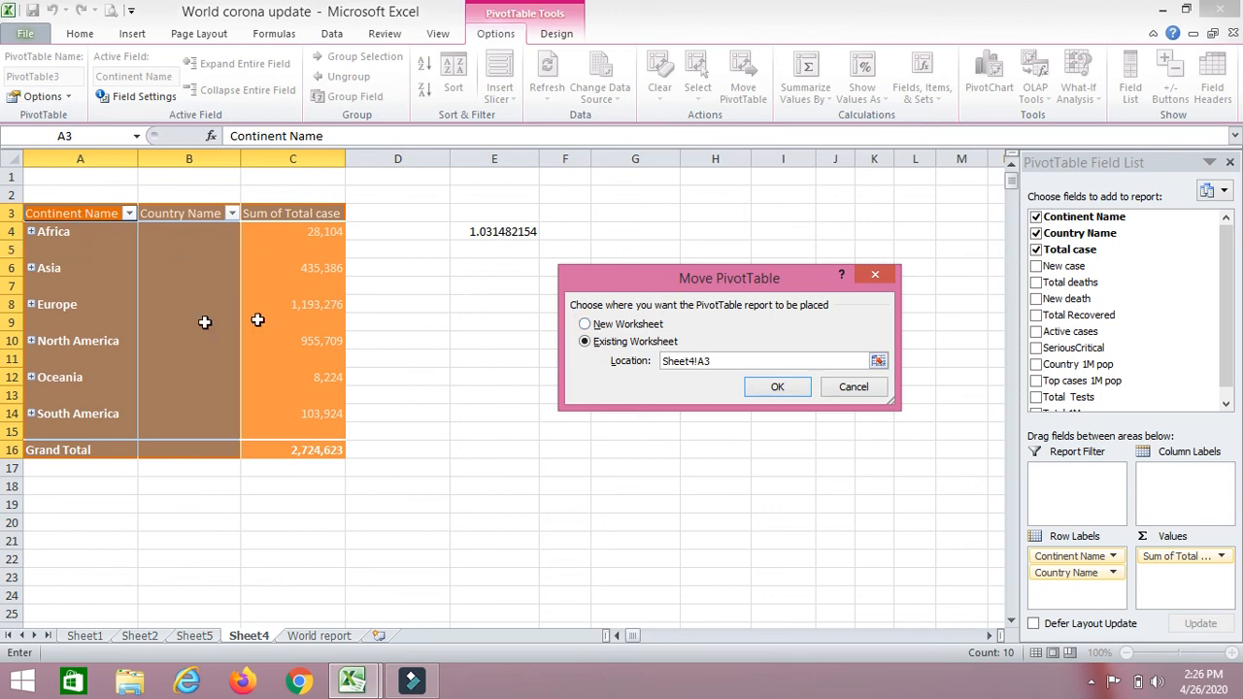
{"action": "left_click", "coordinate": [875, 275]}
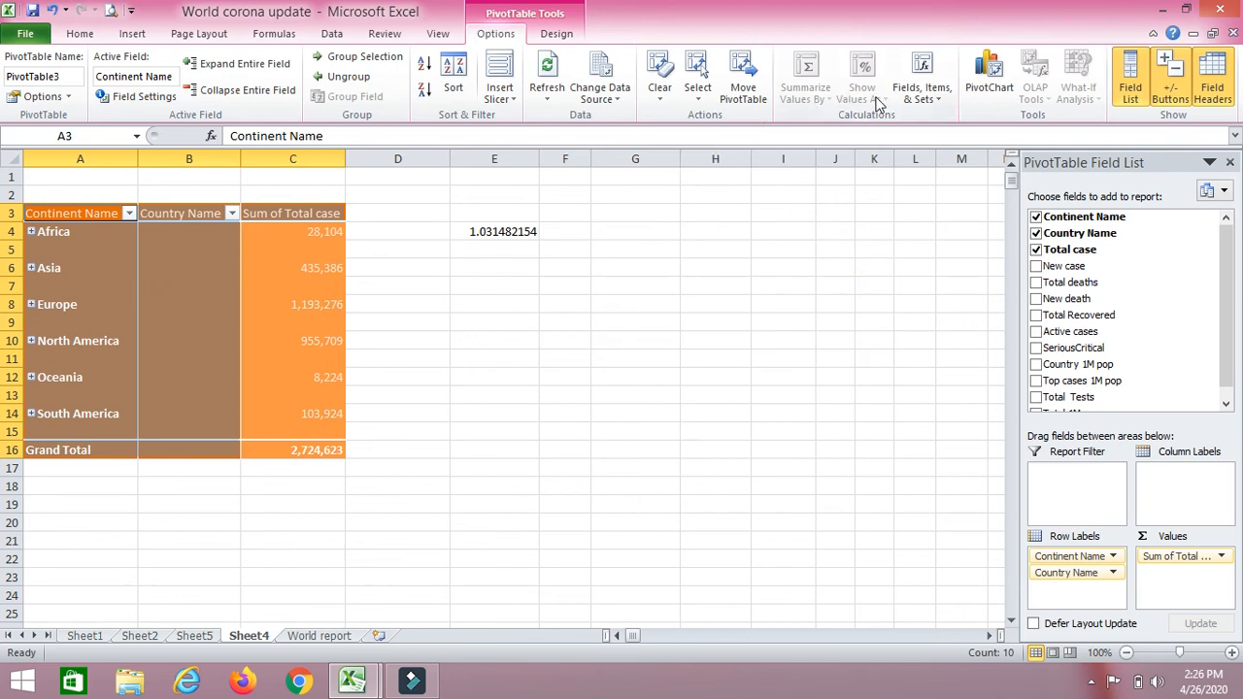
Step: Remove the blank line after each item in the pivot table
{"action": "left_click", "coordinate": [264, 289]}
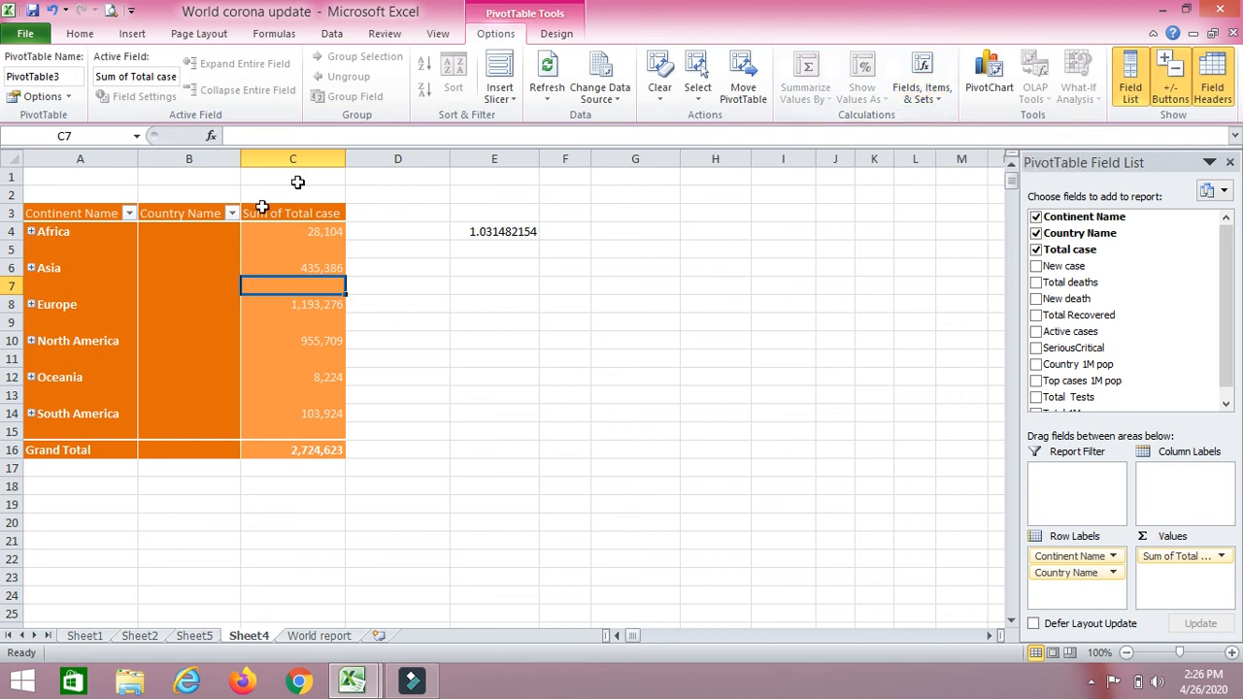
{"action": "left_click", "coordinate": [554, 35]}
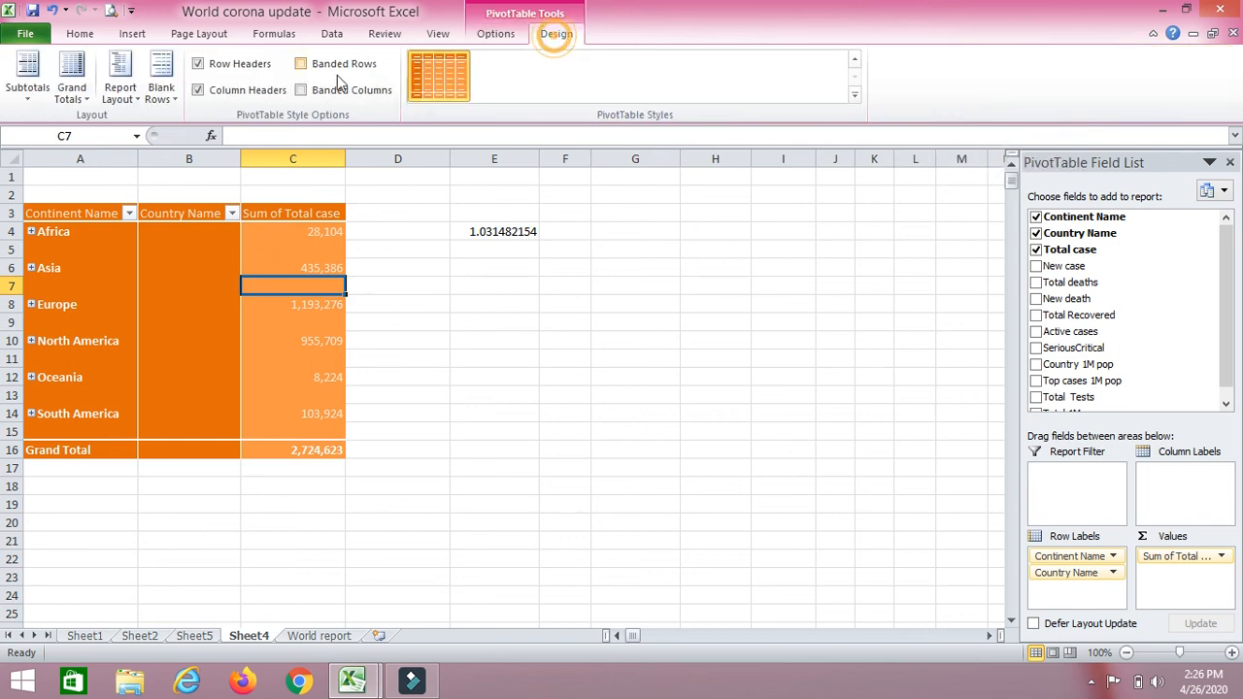
{"action": "left_click", "coordinate": [161, 83]}
{"action": "left_click", "coordinate": [192, 168]}
{"action": "left_click", "coordinate": [332, 252]}
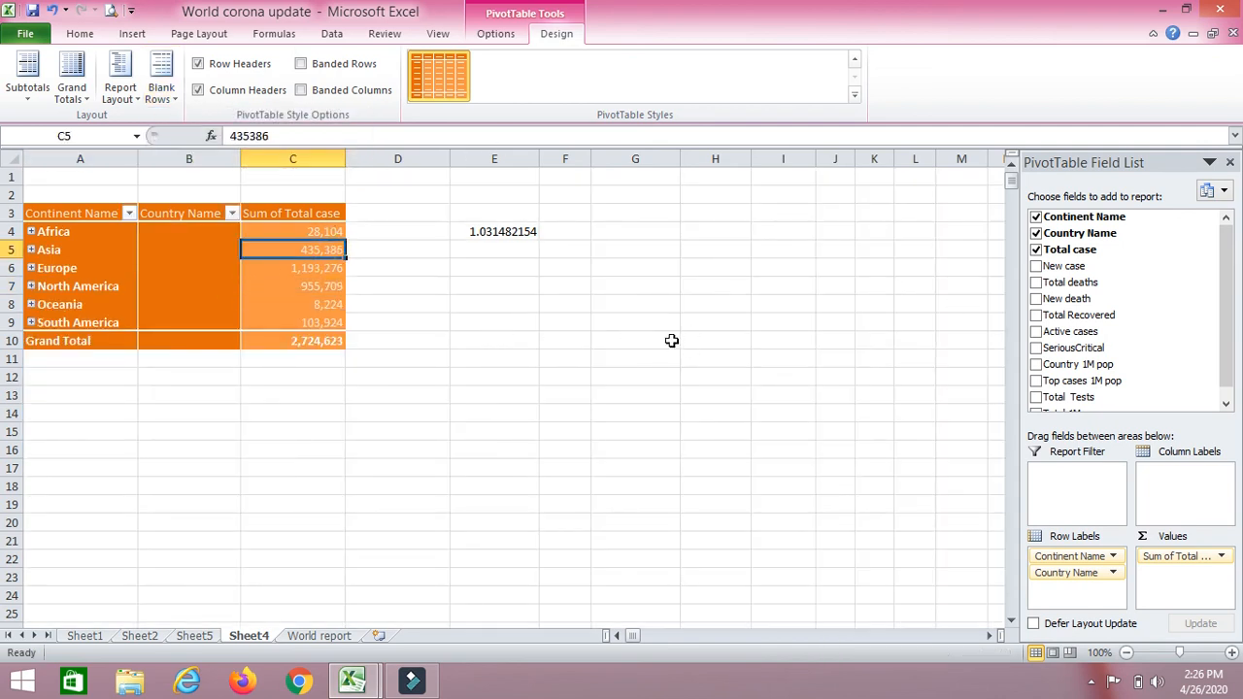
Step: Clear the contents of column E beside the pivot table and reselect Africa's total case value
{"action": "left_click", "coordinate": [312, 208]}
{"action": "left_click", "coordinate": [393, 209]}
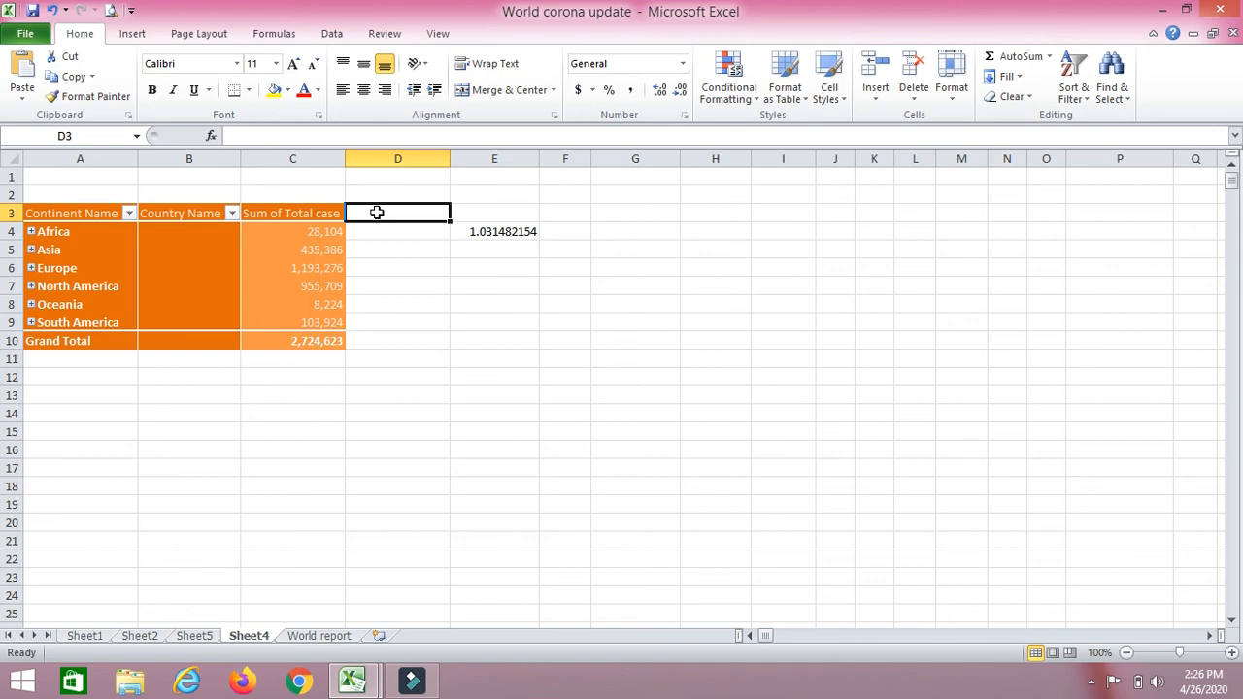
{"action": "left_click", "coordinate": [462, 216]}
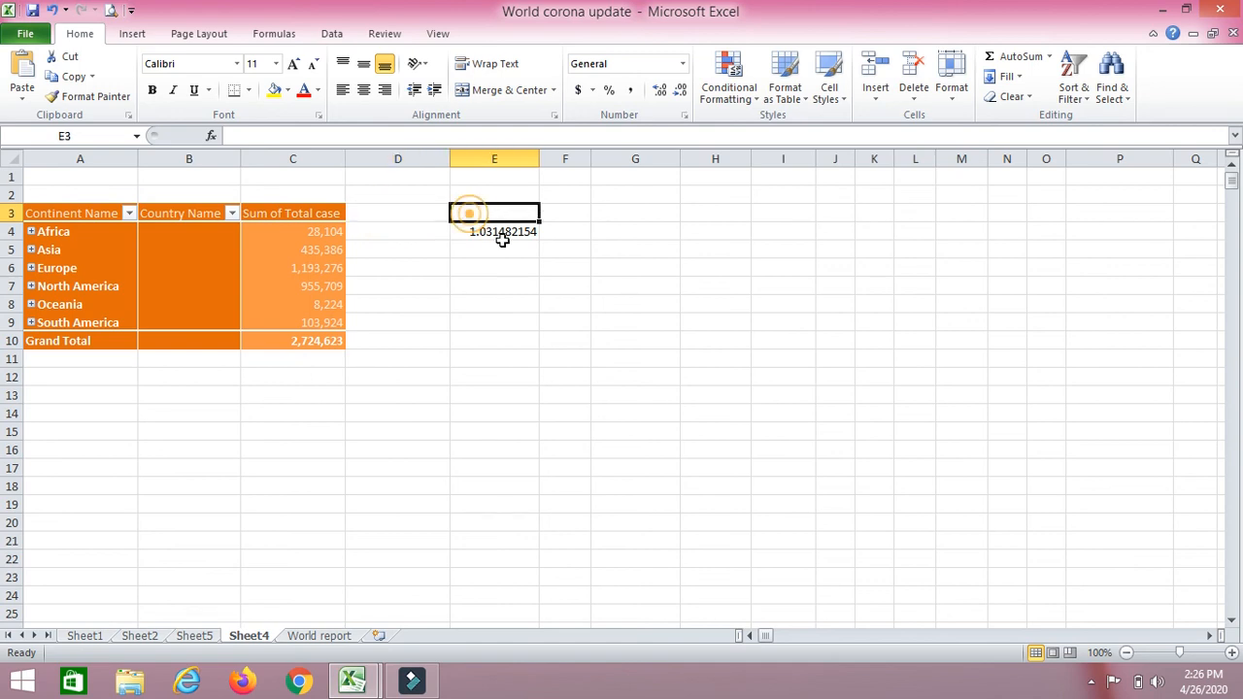
{"action": "left_click", "coordinate": [496, 160]}
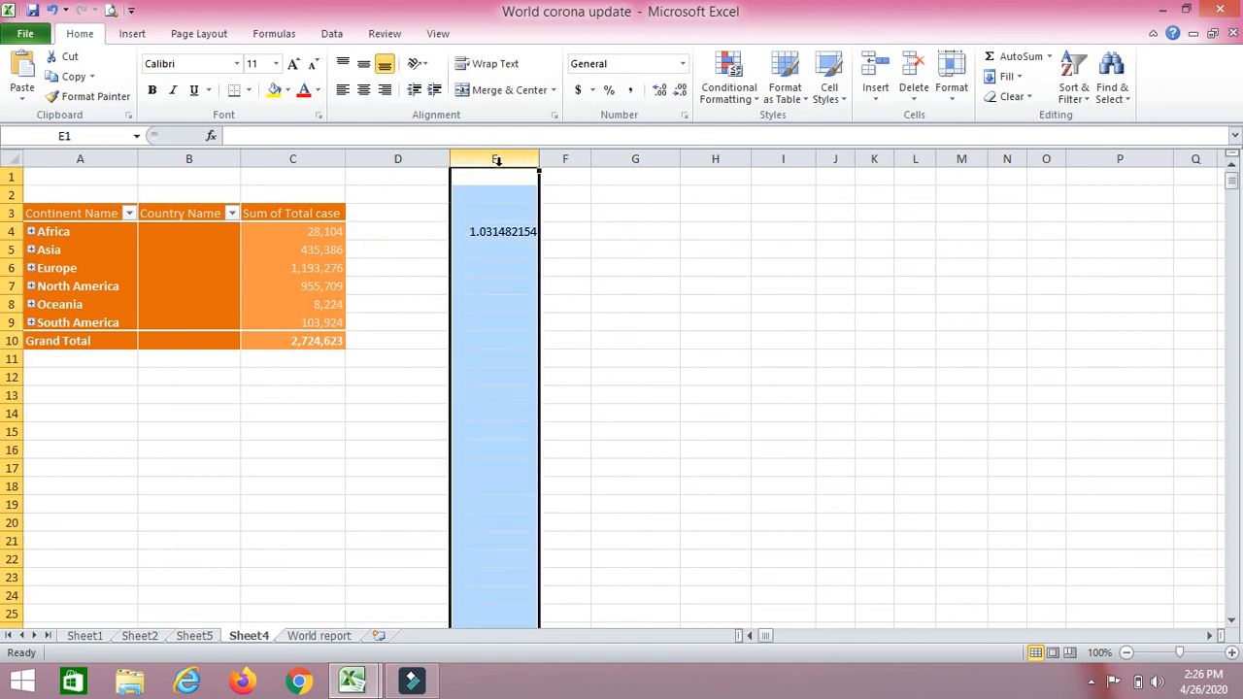
{"action": "key", "text": "Delete"}
{"action": "left_click", "coordinate": [369, 282]}
{"action": "left_click", "coordinate": [298, 230]}
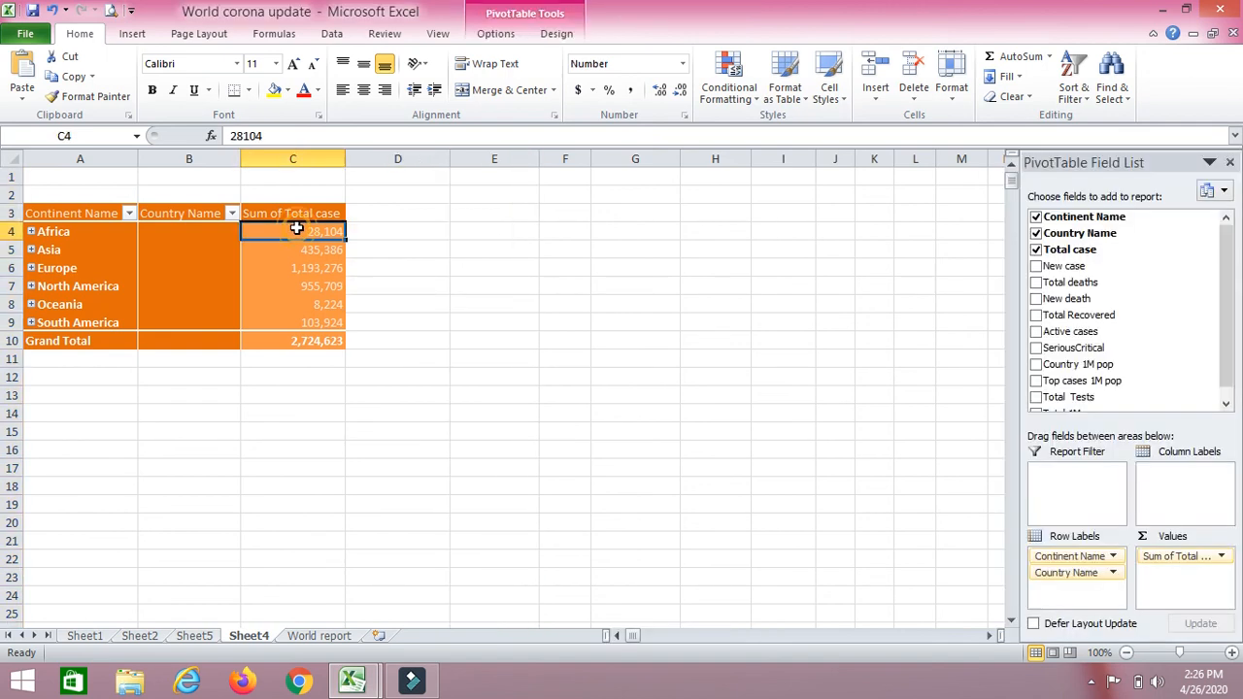
Step: Add Total deaths and Total Recovered to the pivot table and move both fields from Row Labels to Values
{"action": "left_click", "coordinate": [1036, 282]}
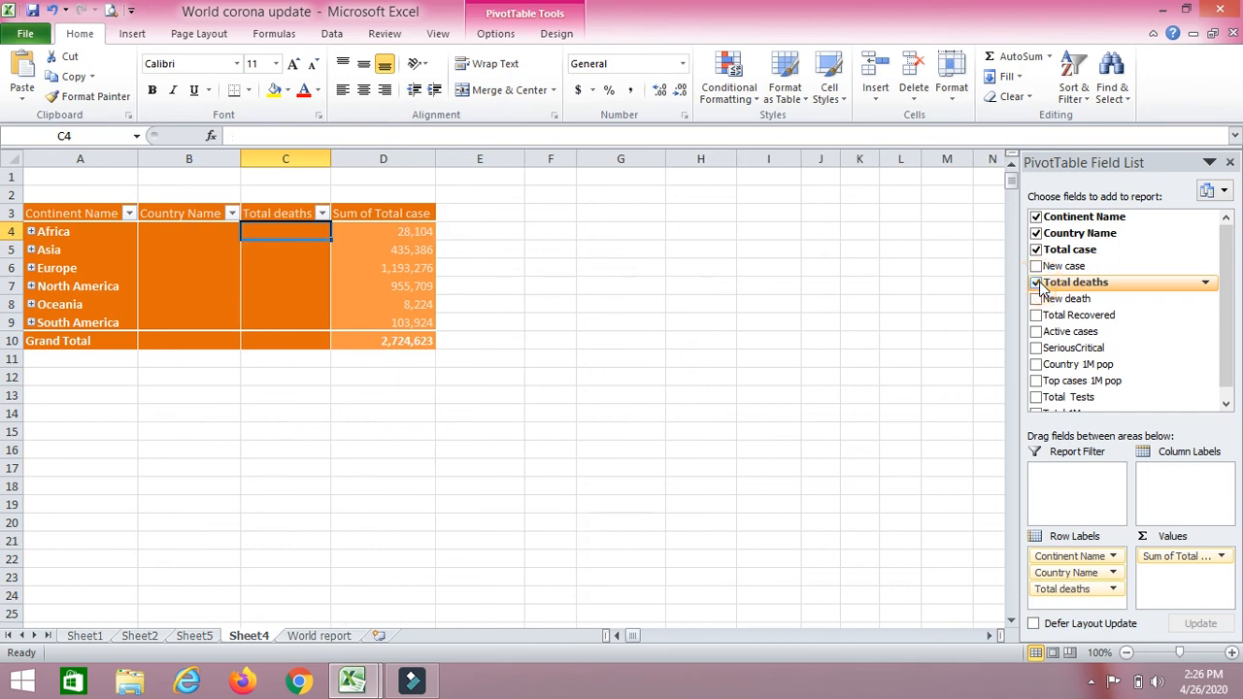
{"action": "left_click", "coordinate": [1036, 316]}
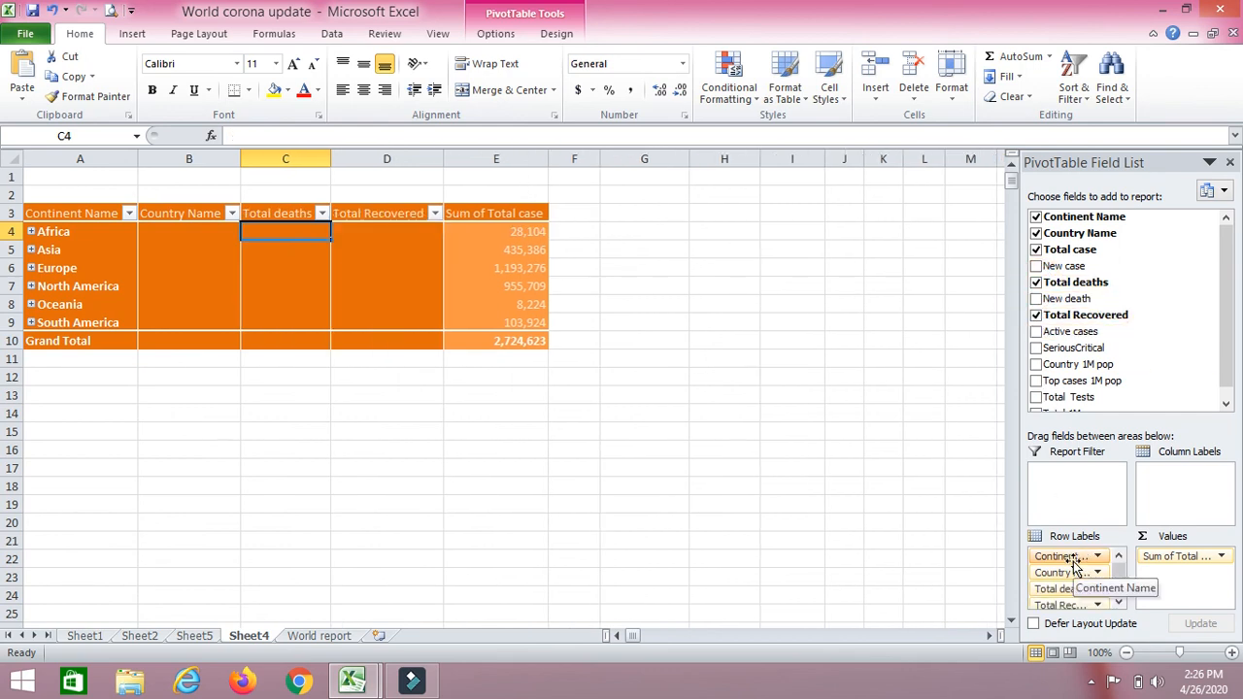
{"action": "left_click_drag", "start_coordinate": [1070, 607], "coordinate": [1170, 602]}
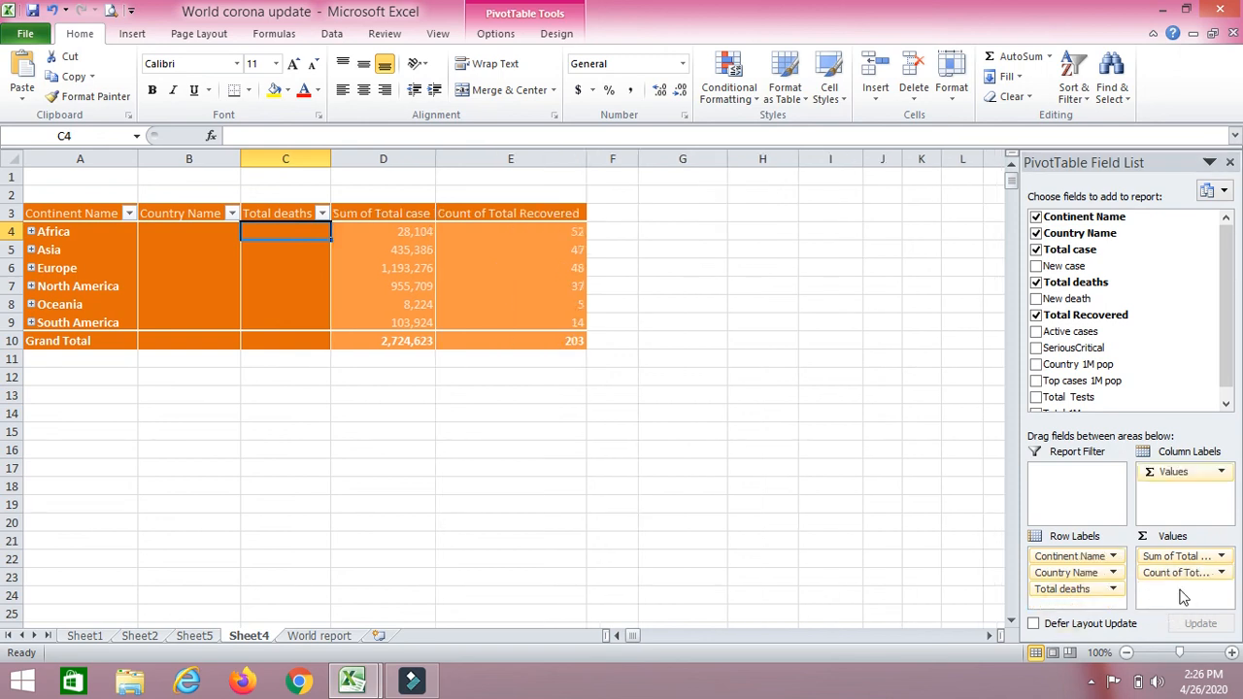
{"action": "left_click_drag", "start_coordinate": [1076, 599], "coordinate": [1165, 594]}
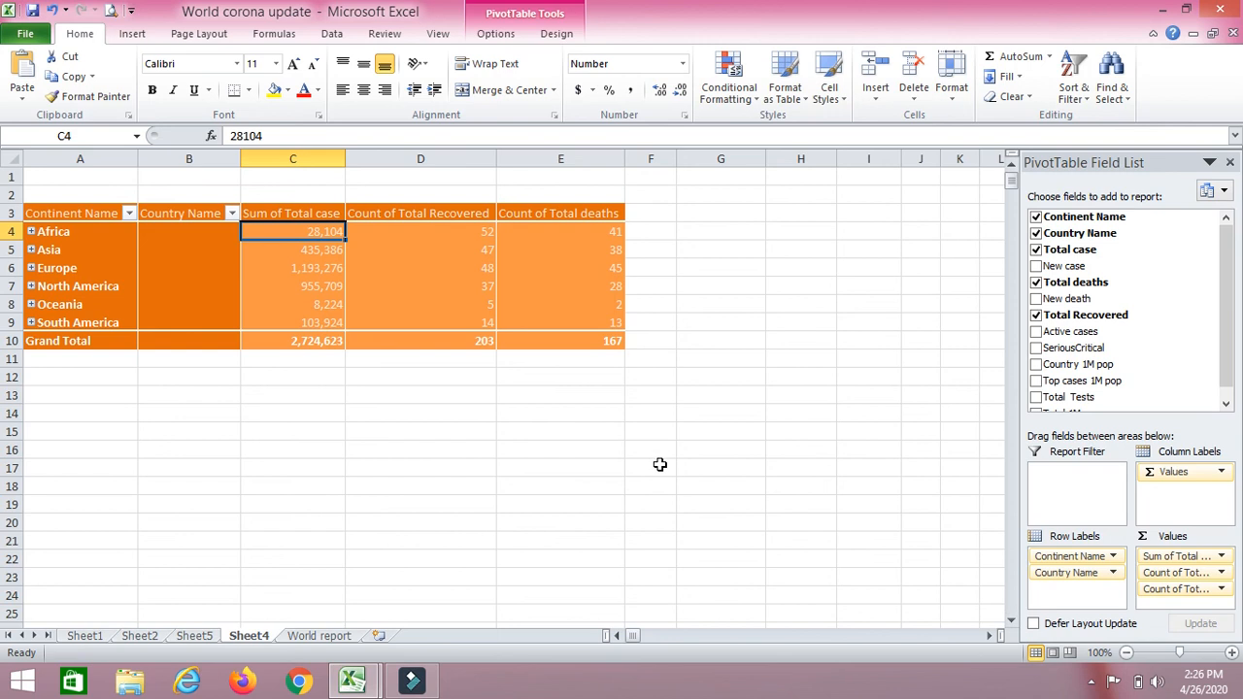
Step: Start a new calculated field in the pivot table and name it Active case
{"action": "left_click", "coordinate": [647, 217]}
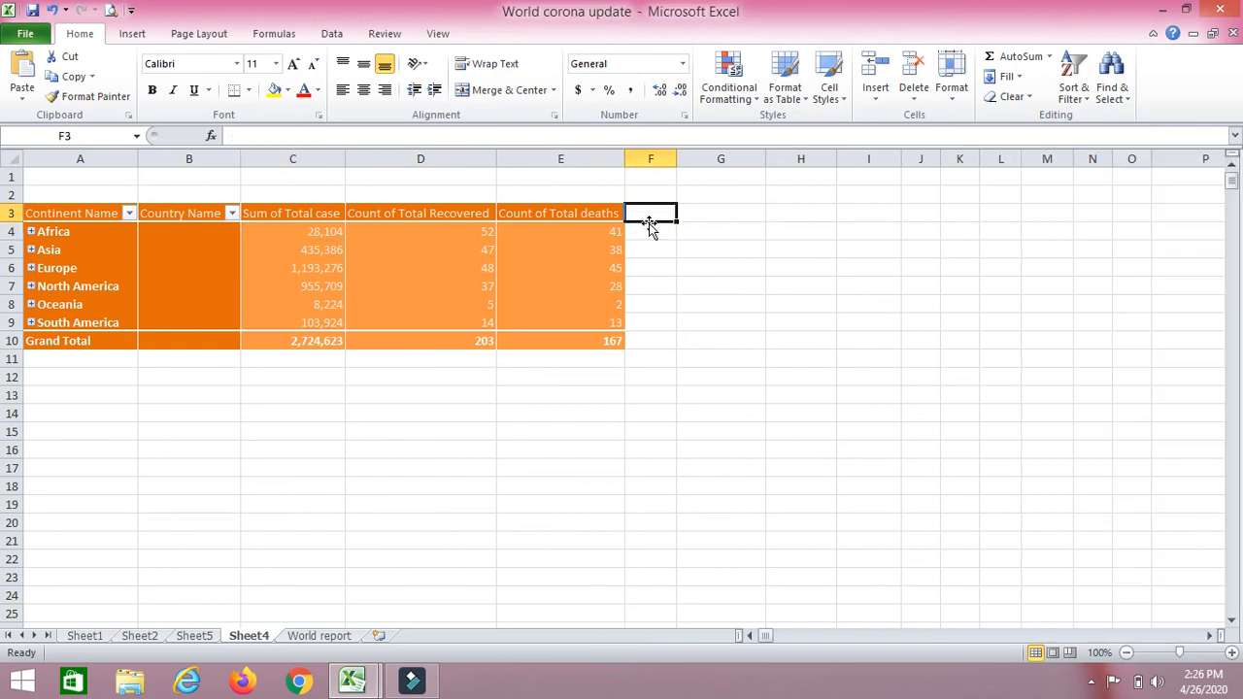
{"action": "left_click", "coordinate": [582, 268]}
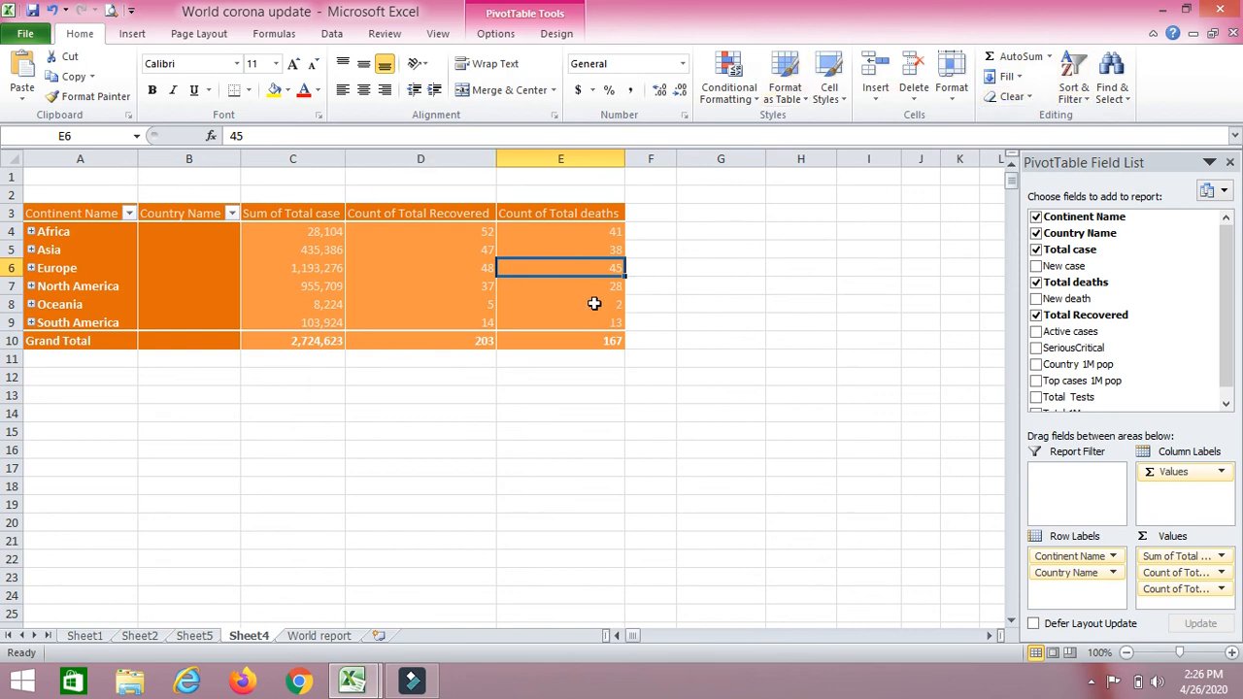
{"action": "left_click", "coordinate": [558, 37]}
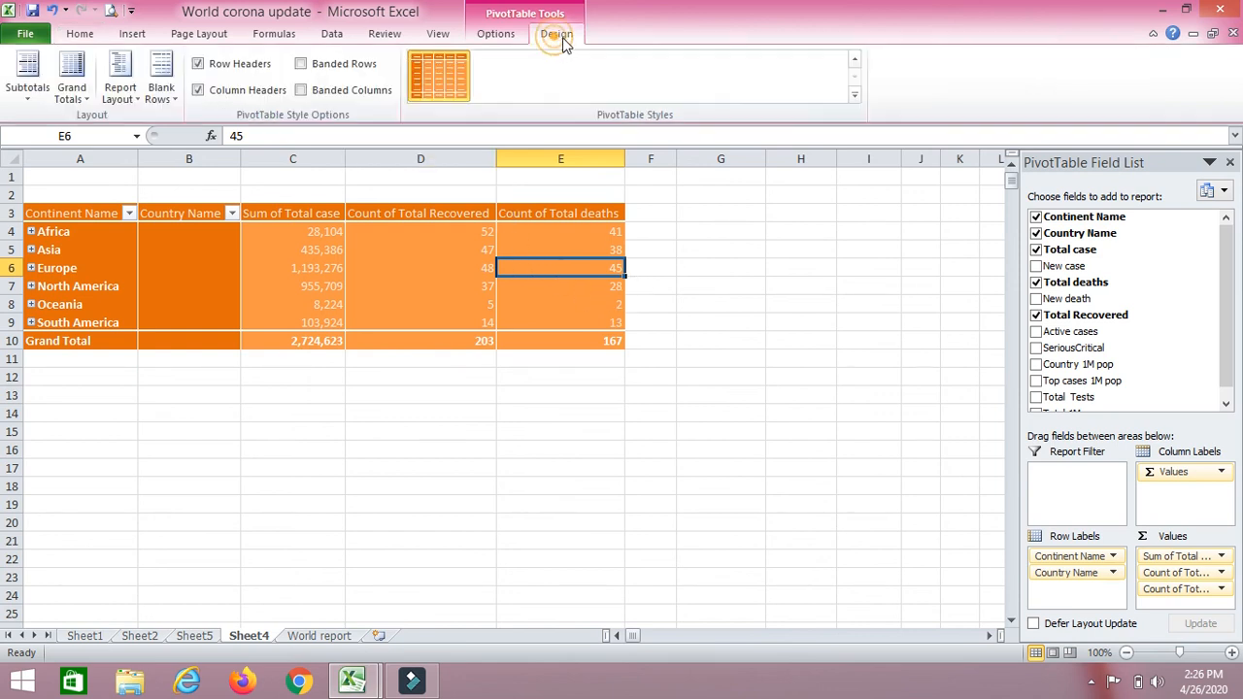
{"action": "left_click", "coordinate": [486, 35]}
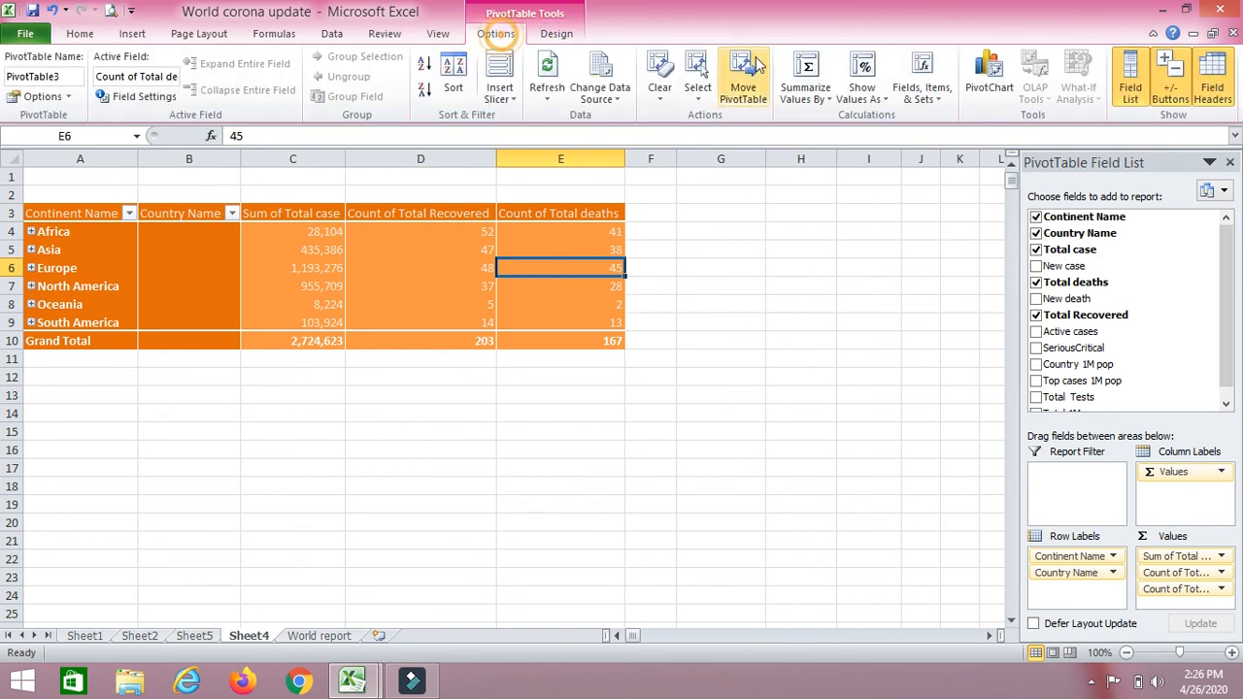
{"action": "left_click", "coordinate": [946, 85]}
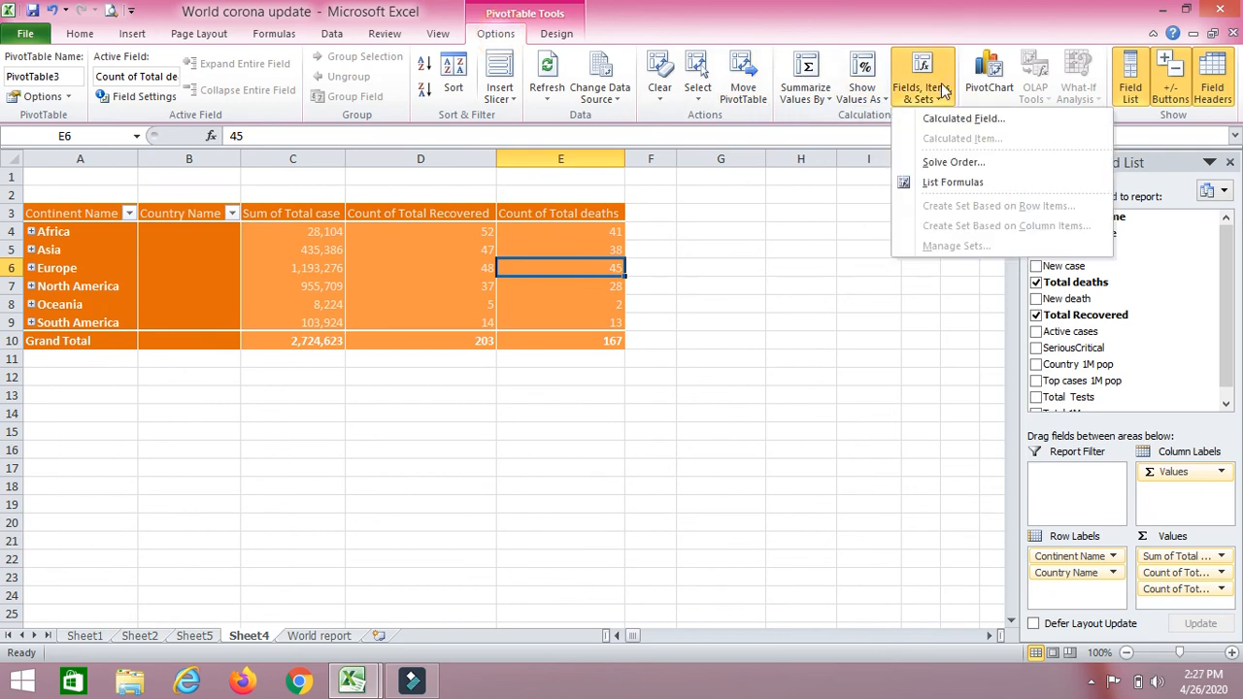
{"action": "left_click", "coordinate": [957, 118]}
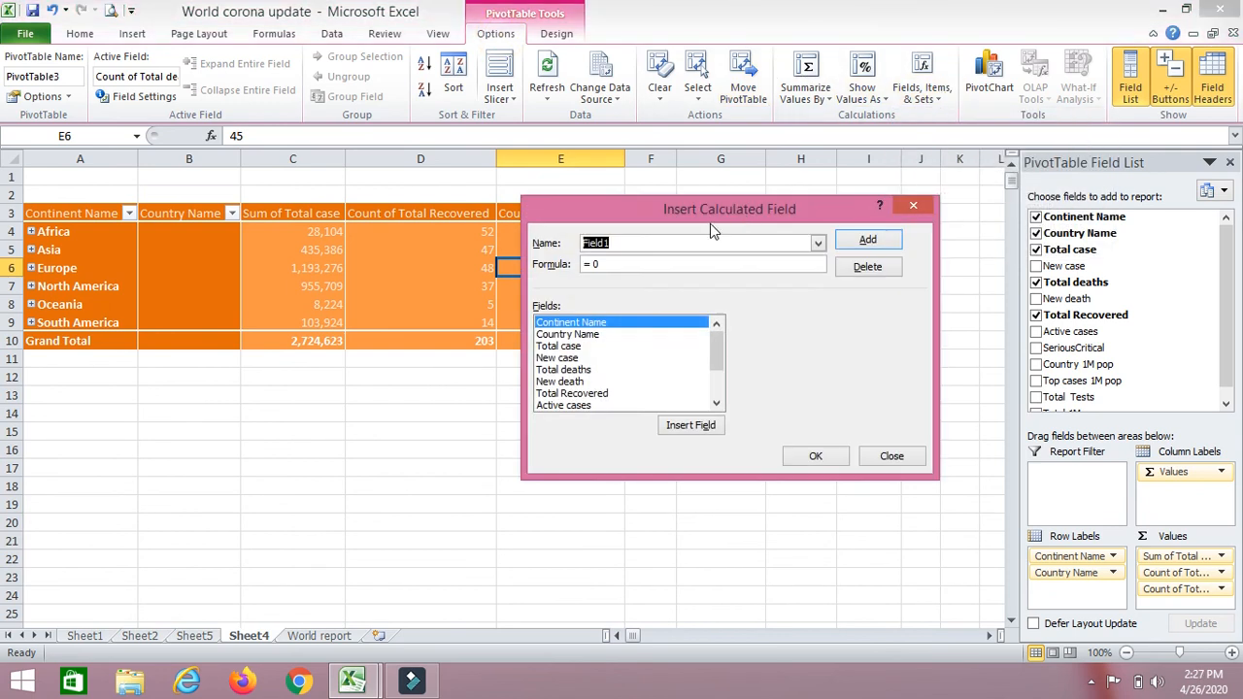
{"action": "left_click_drag", "start_coordinate": [709, 216], "coordinate": [927, 169]}
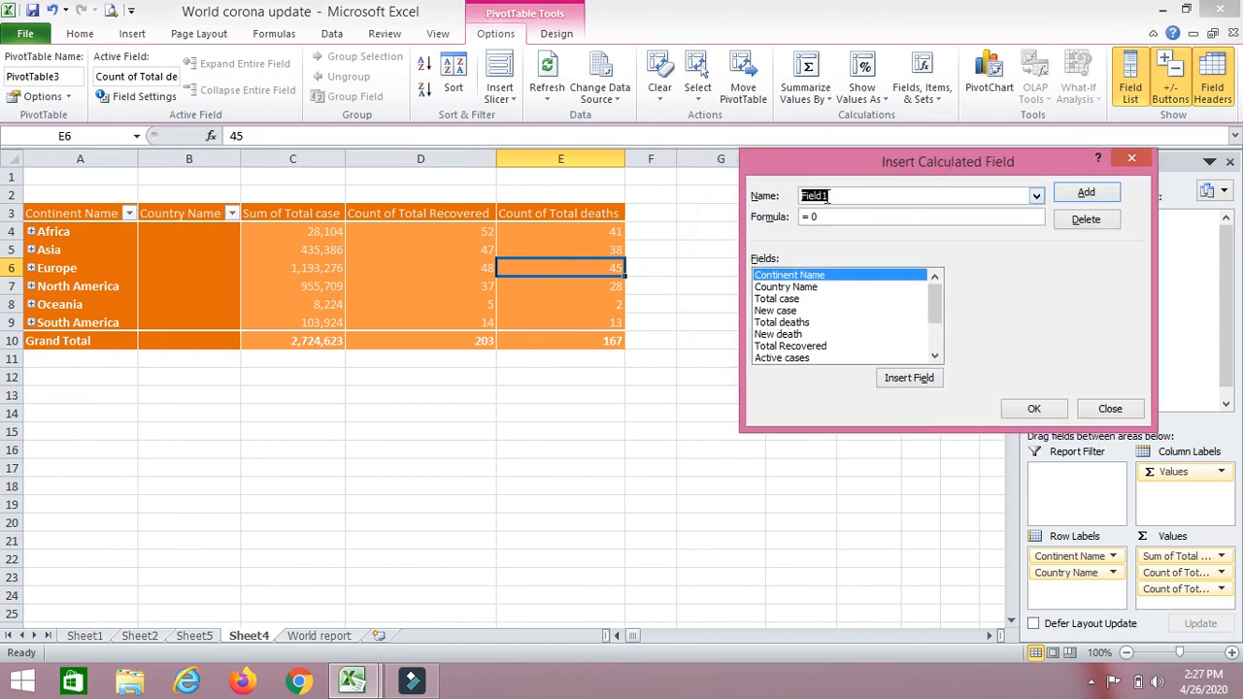
{"action": "type", "text": "Active case"}
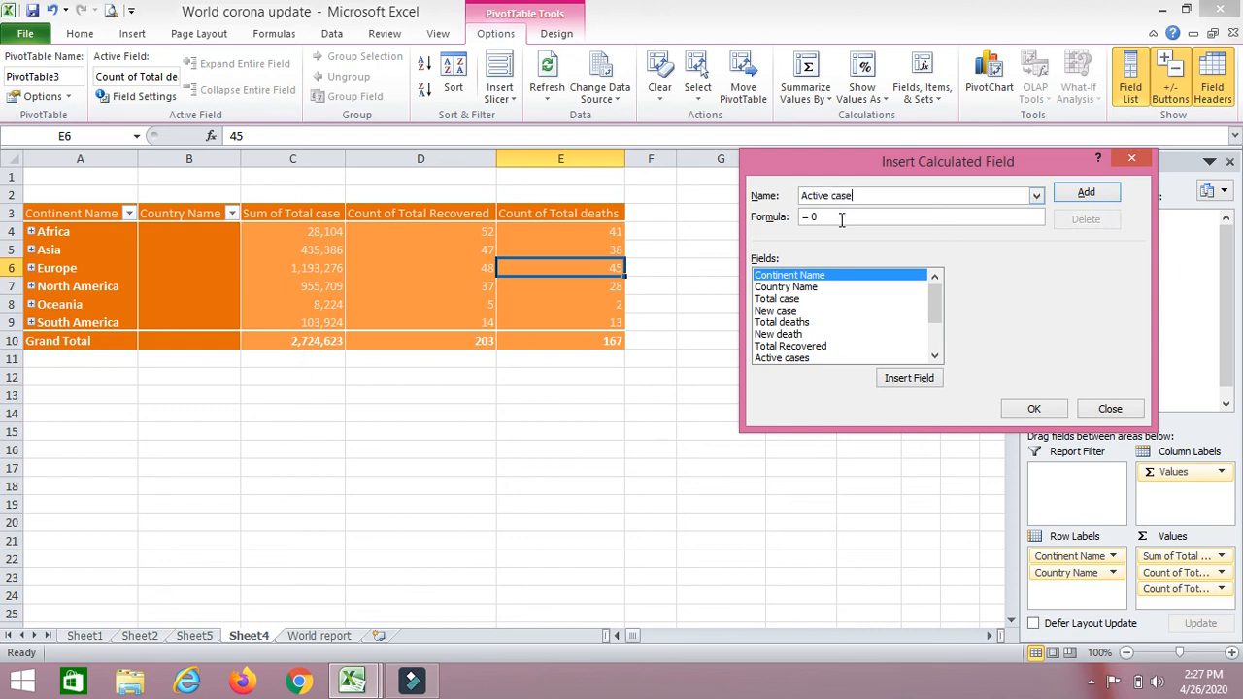
Step: Enter the Active case formula as = 'Total case'- 'Total Recovered'- and try to create the field
{"action": "left_click", "coordinate": [841, 218]}
{"action": "left_click", "coordinate": [787, 299]}
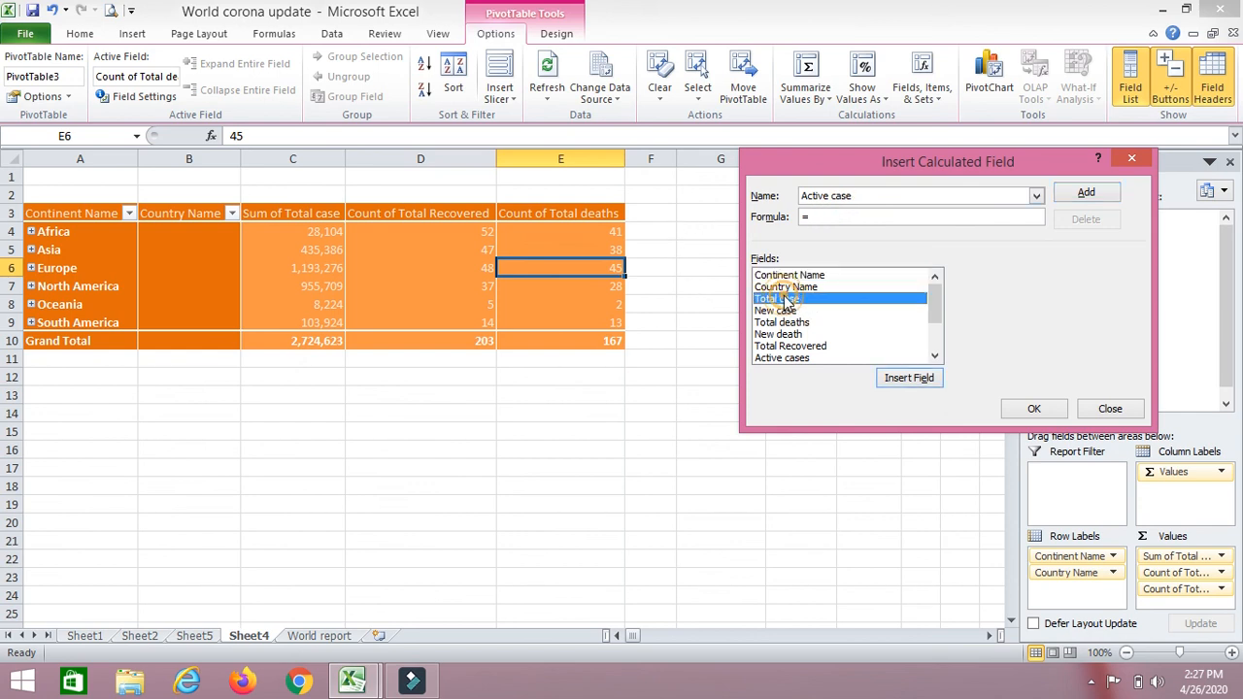
{"action": "left_click", "coordinate": [908, 379]}
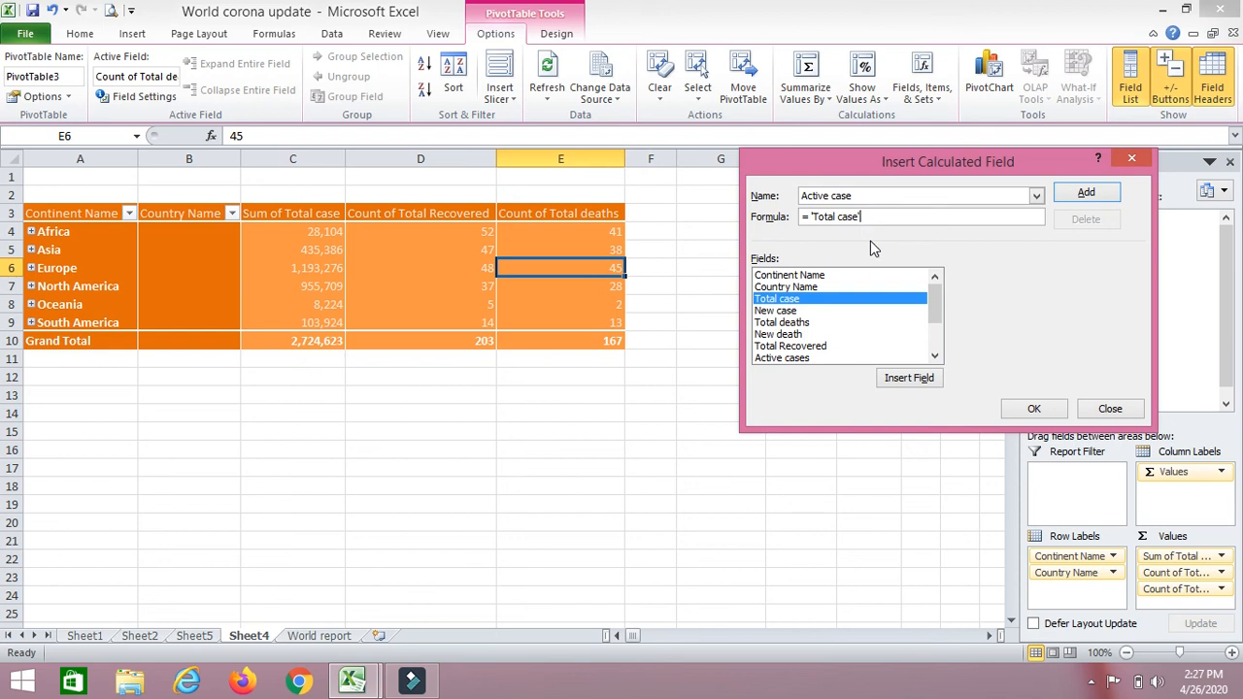
{"action": "left_click", "coordinate": [808, 346]}
{"action": "left_click", "coordinate": [909, 379]}
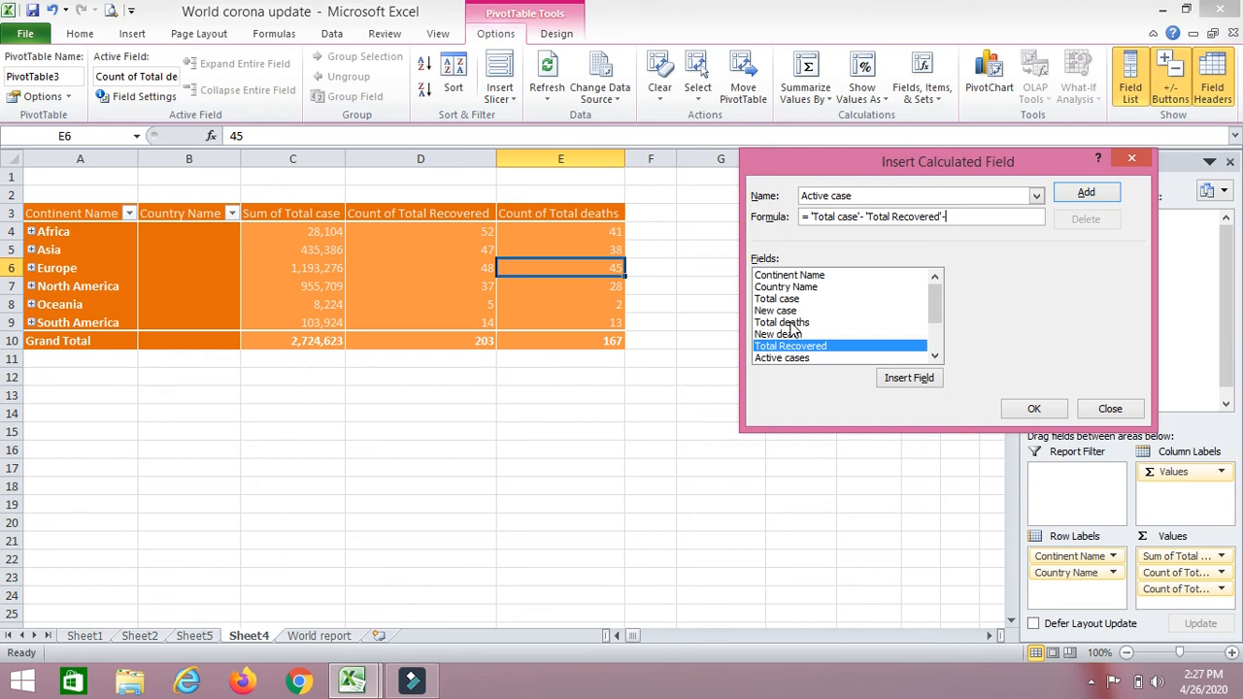
{"action": "left_click", "coordinate": [1033, 409]}
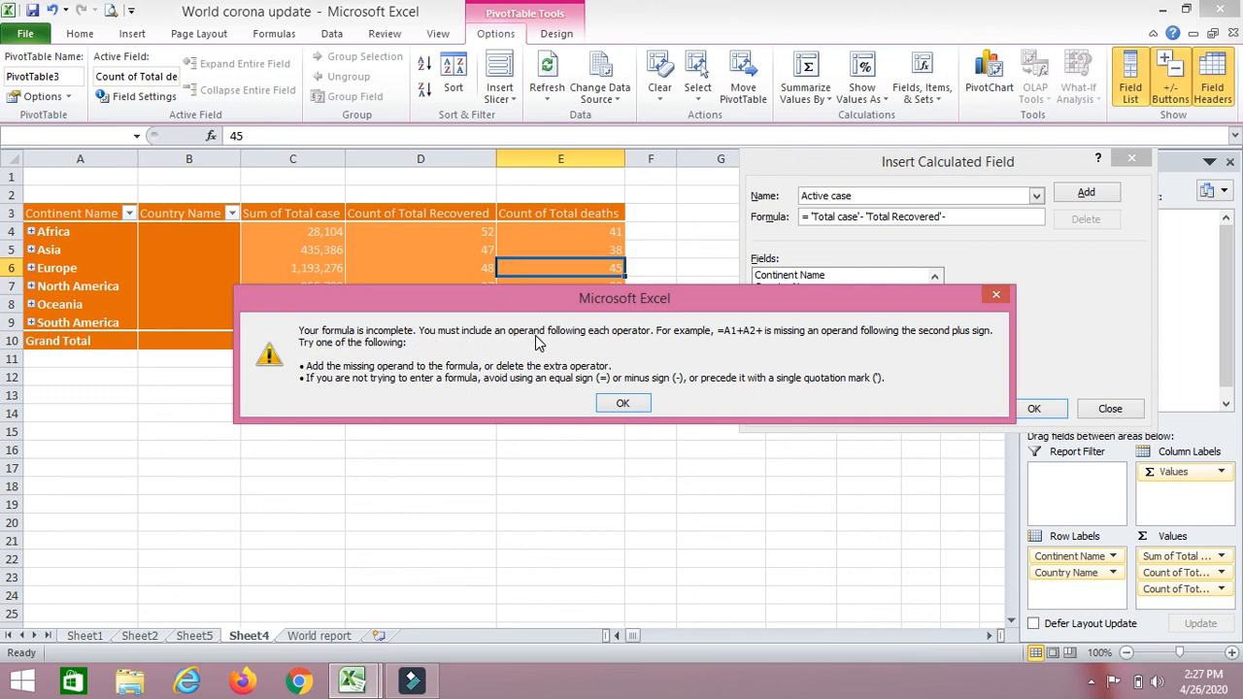
{"action": "left_click", "coordinate": [622, 403]}
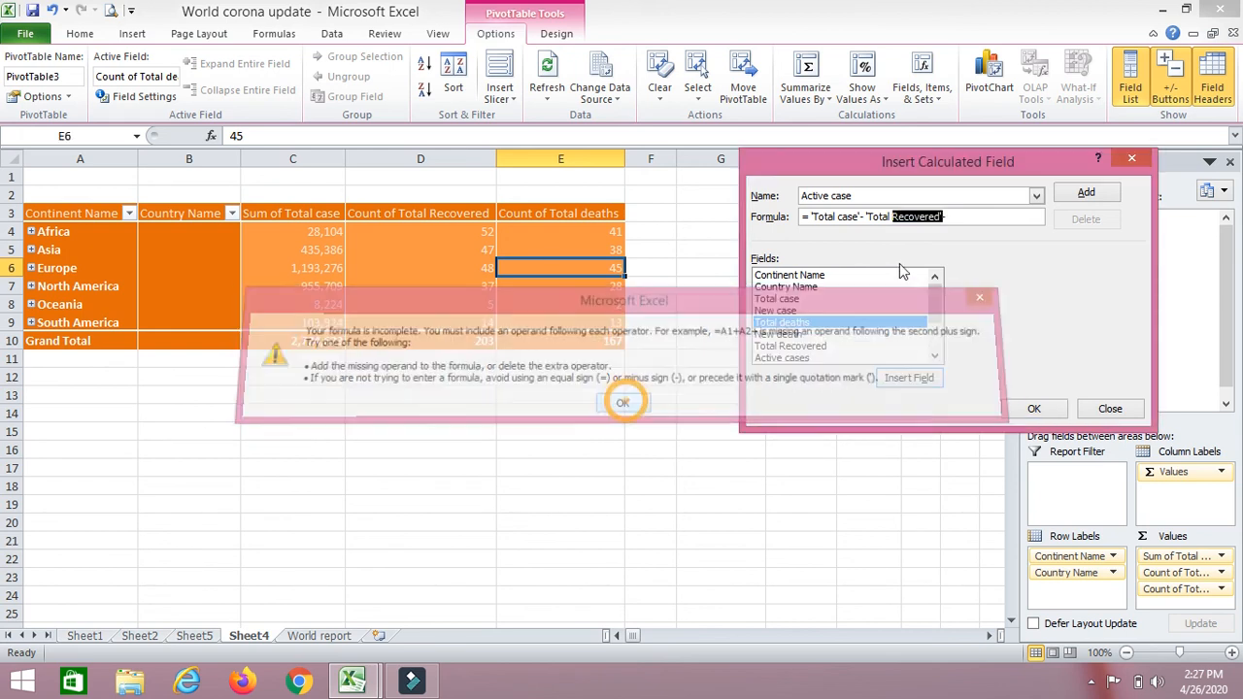
Step: Change the formula to subtract the bracketed sum of Total Recovered and Total deaths from Total case, and create the Active case field
{"action": "left_click", "coordinate": [956, 217]}
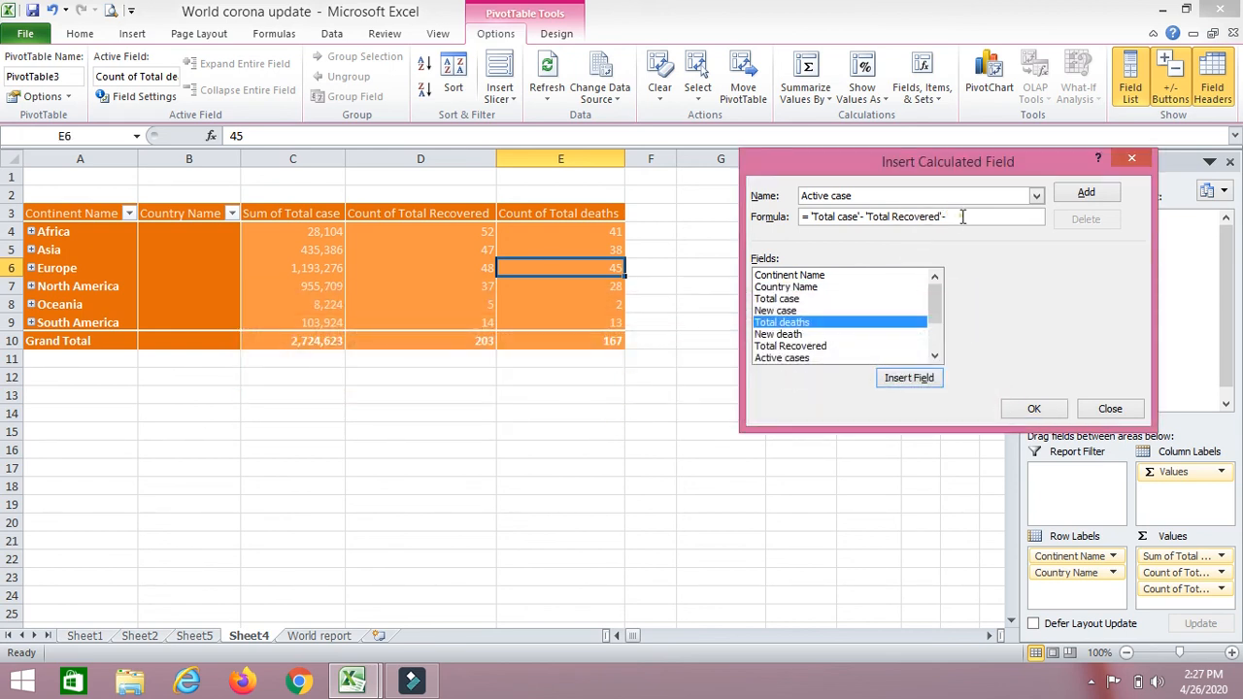
{"action": "left_click", "coordinate": [865, 217]}
{"action": "type", "text": "("}
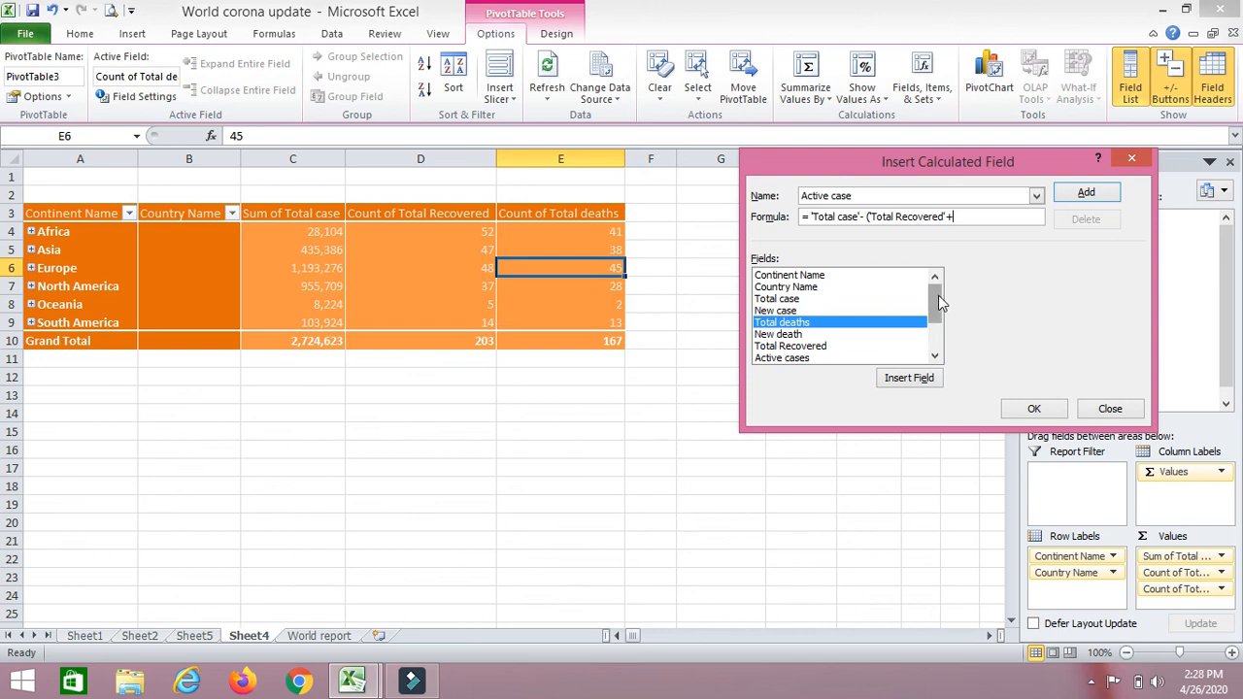
{"action": "left_click", "coordinate": [912, 379]}
{"action": "left_click", "coordinate": [1031, 409]}
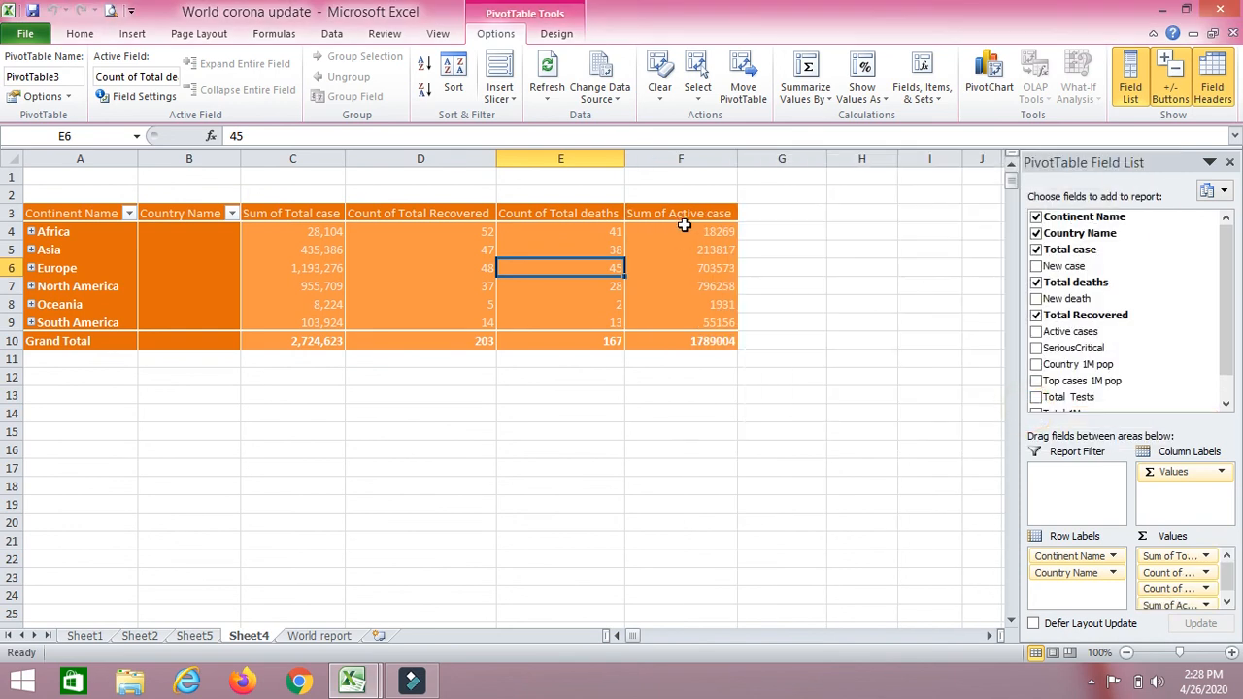
Step: Examine the Sum of Active case column and the Active case entry in the pivot table's field list
{"action": "left_click", "coordinate": [684, 231]}
{"action": "left_click", "coordinate": [685, 285]}
{"action": "left_click", "coordinate": [695, 216]}
{"action": "left_click", "coordinate": [707, 245]}
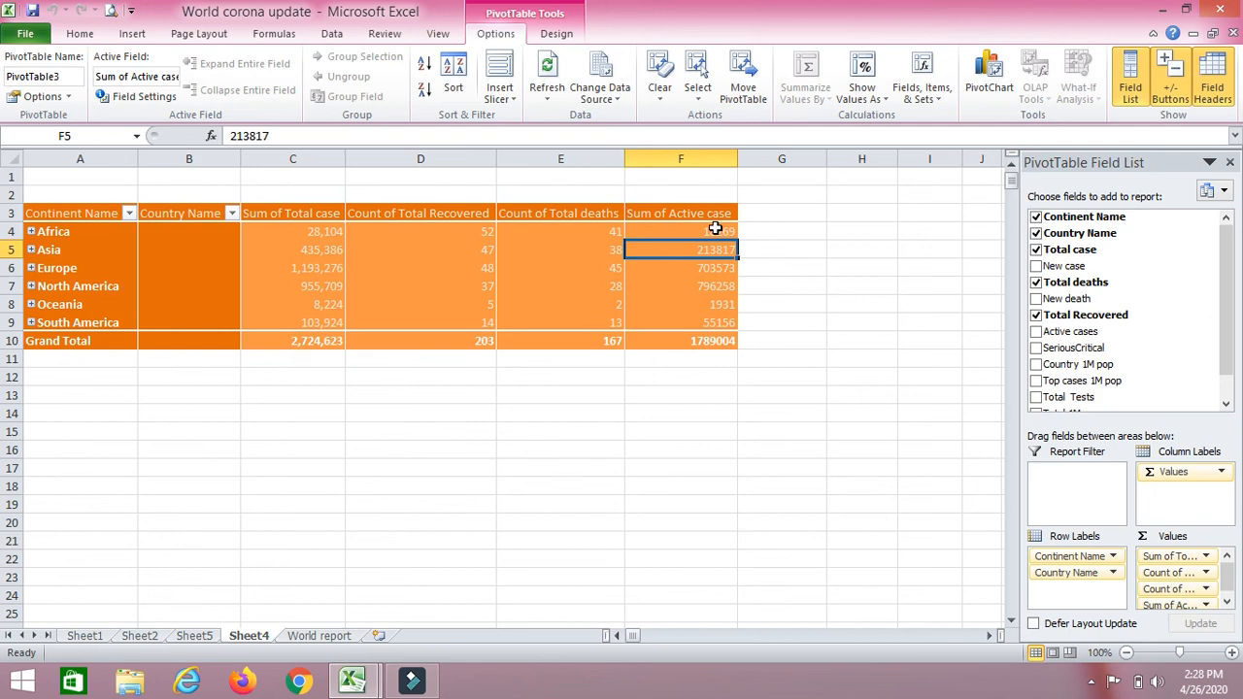
{"action": "left_click_drag", "start_coordinate": [1226, 295], "coordinate": [1228, 373]}
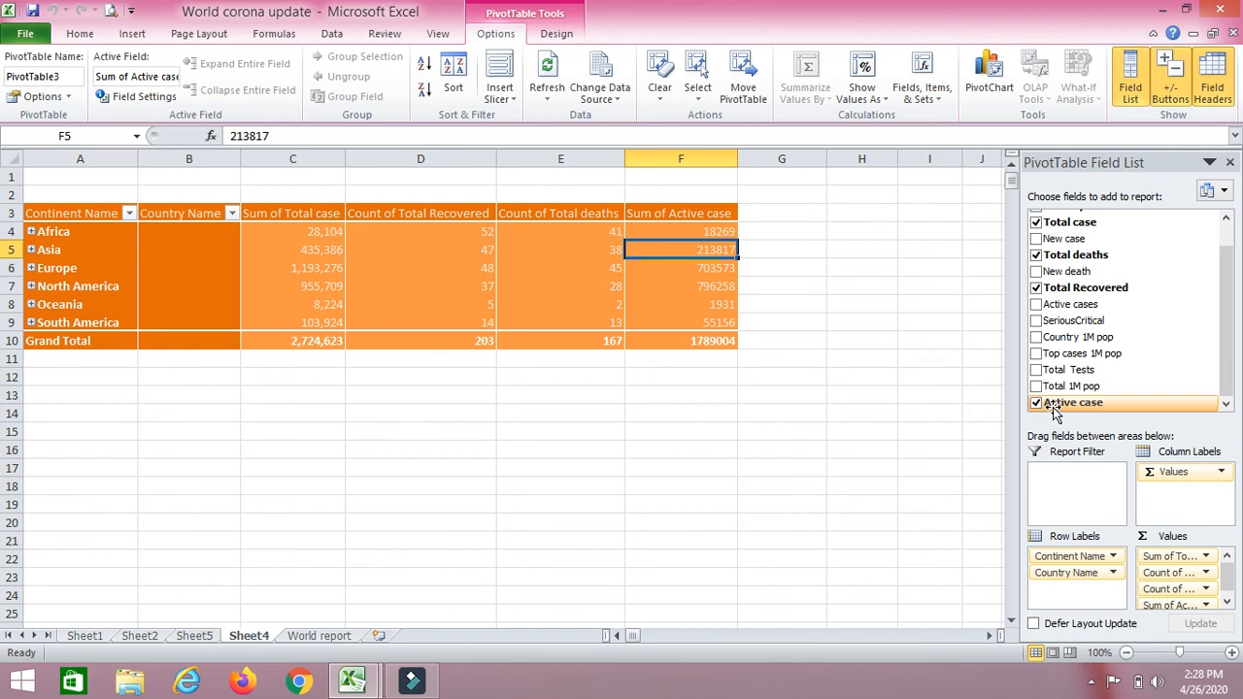
Step: Insert a clustered column PivotChart from the pivot table and cut it from the sheet
{"action": "left_click", "coordinate": [130, 268]}
{"action": "left_click", "coordinate": [331, 268]}
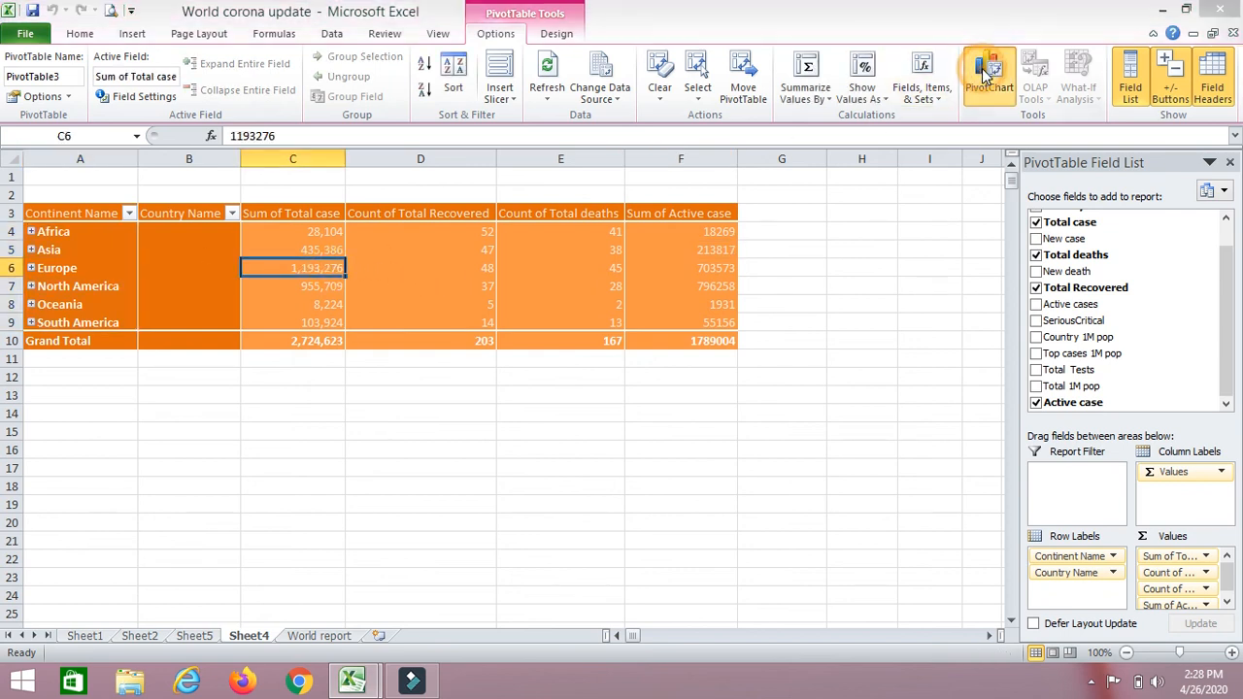
{"action": "left_click", "coordinate": [986, 76]}
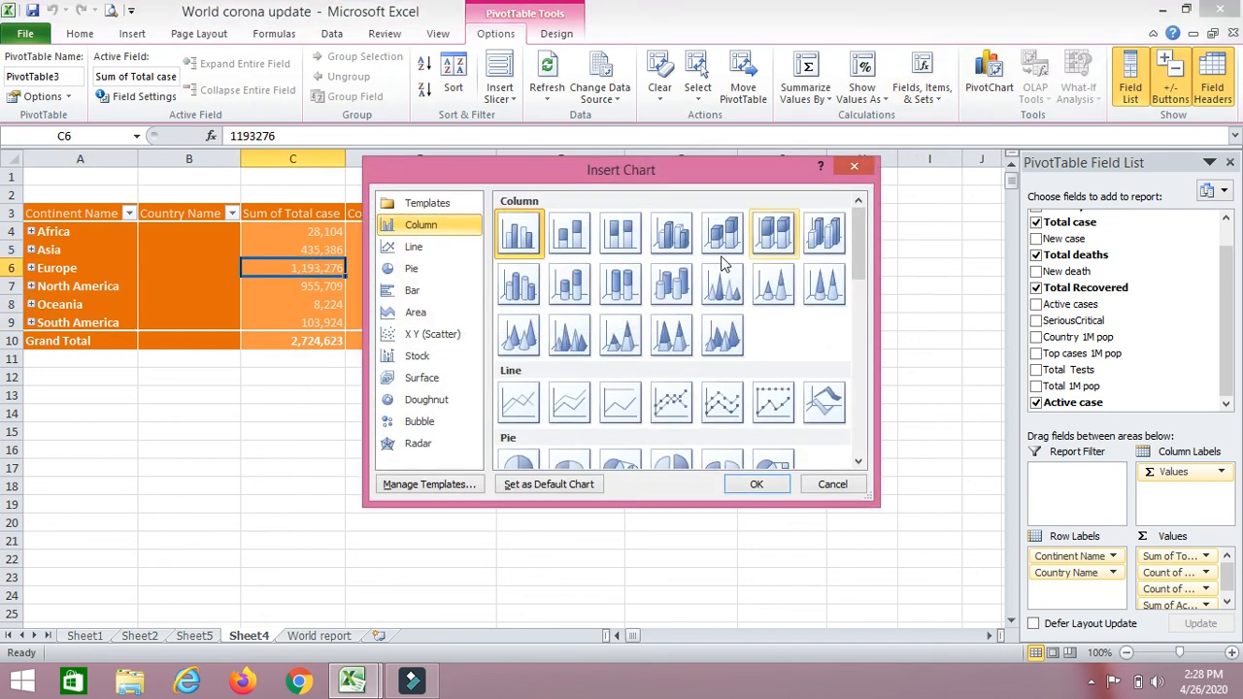
{"action": "left_click", "coordinate": [767, 485]}
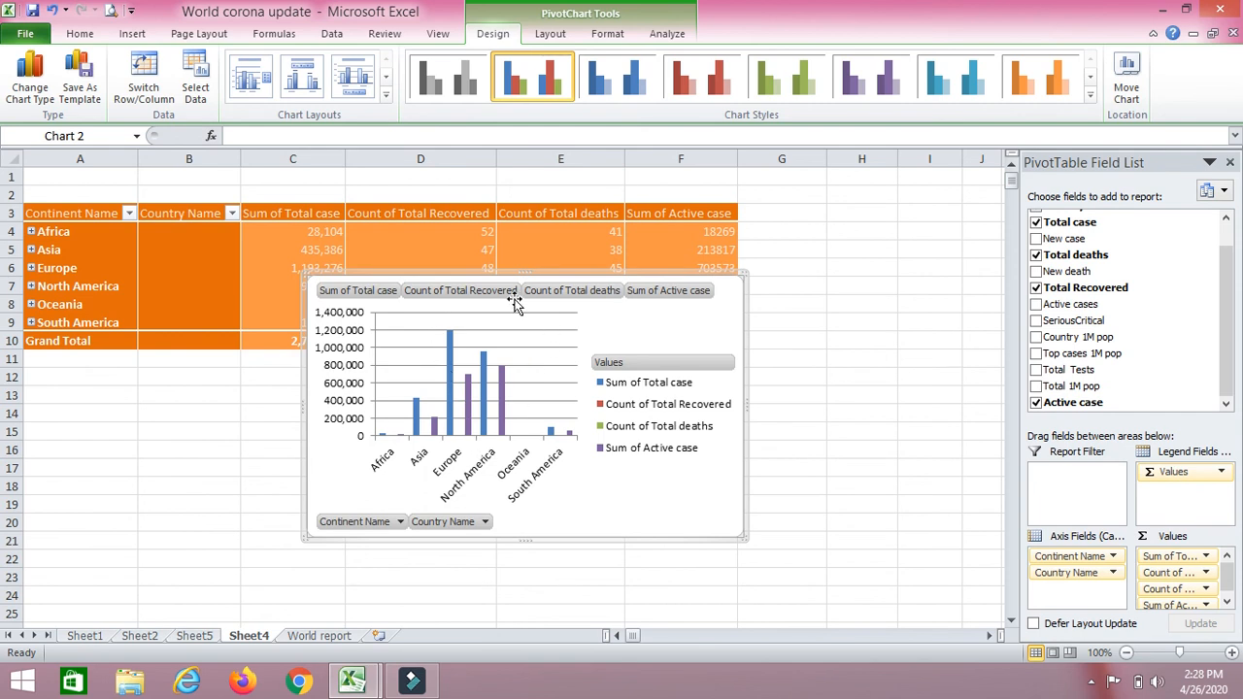
{"action": "right_click", "coordinate": [735, 279]}
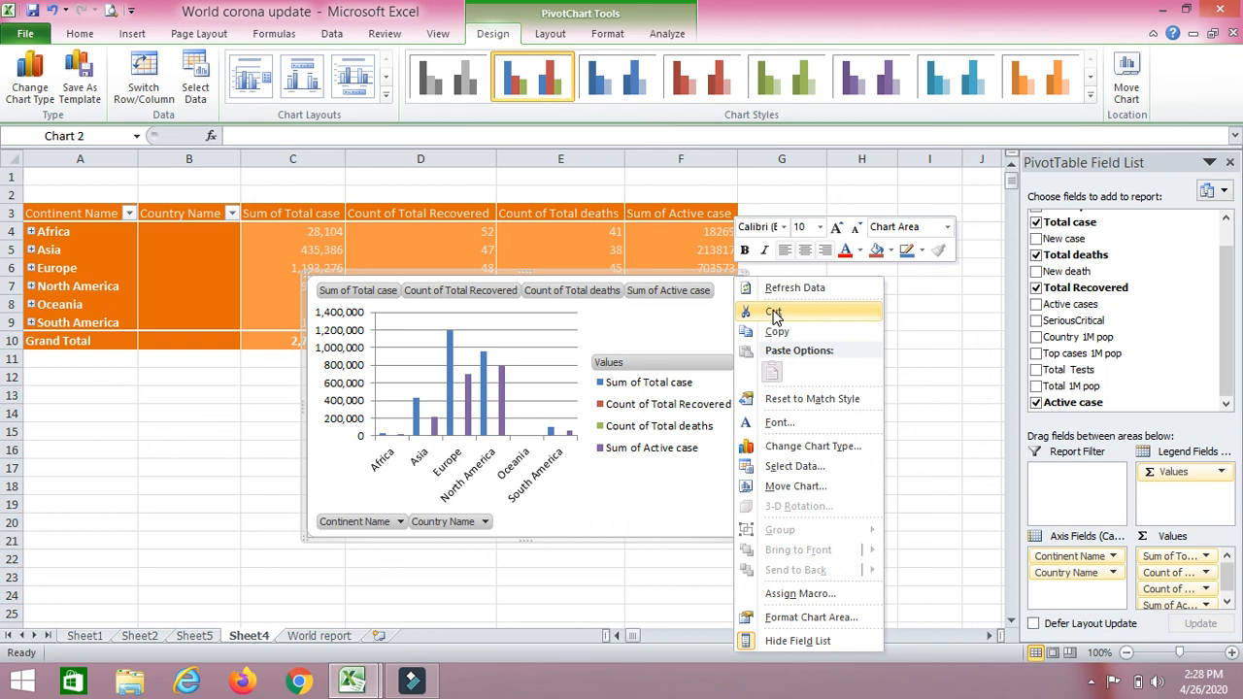
{"action": "left_click", "coordinate": [774, 312]}
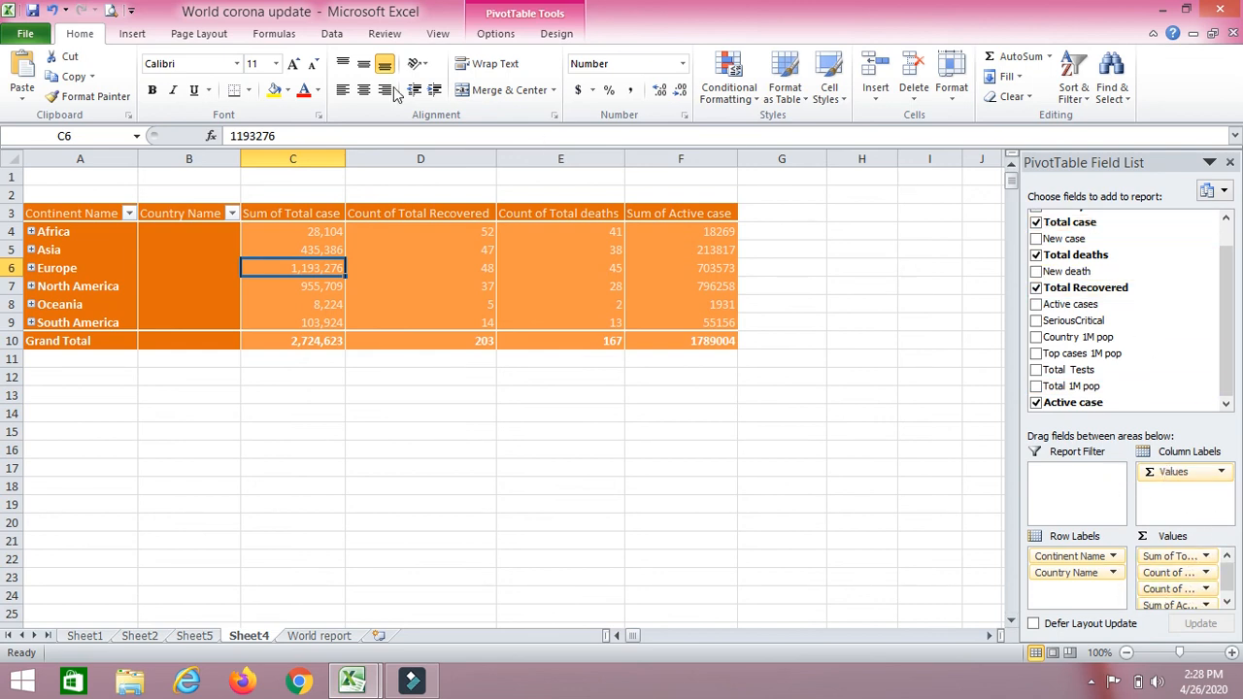
{"action": "left_click", "coordinate": [557, 33]}
{"action": "left_click", "coordinate": [495, 33]}
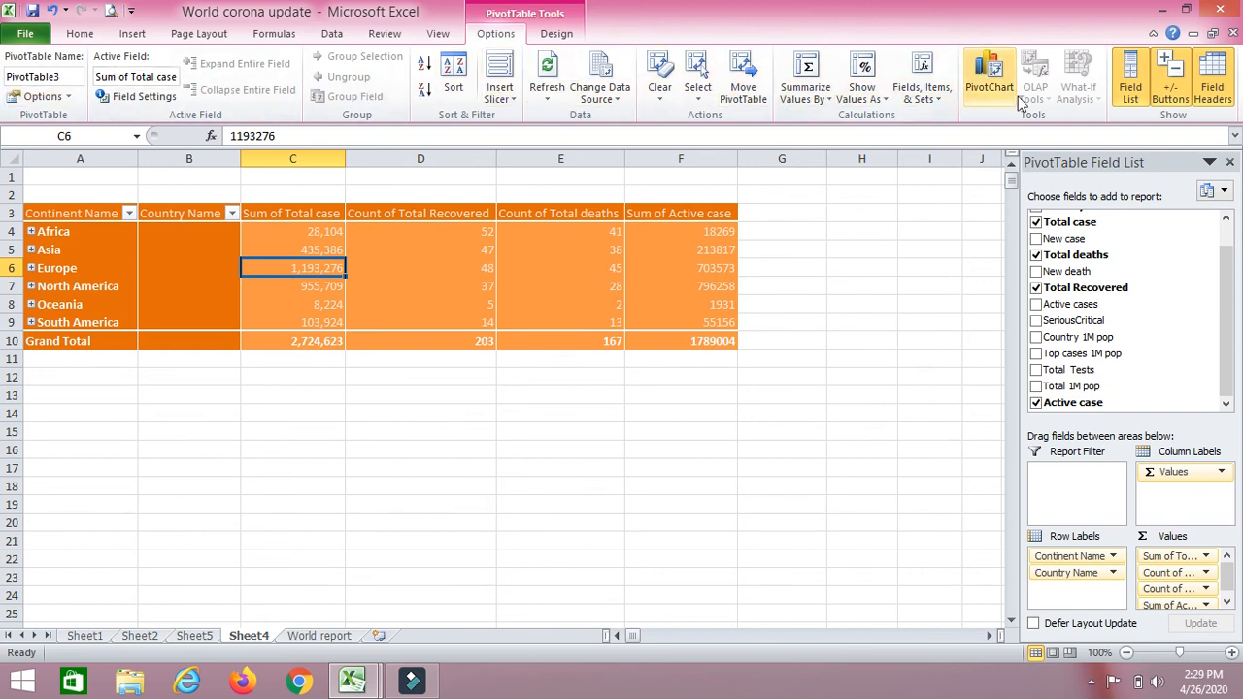
{"action": "left_click", "coordinate": [556, 33]}
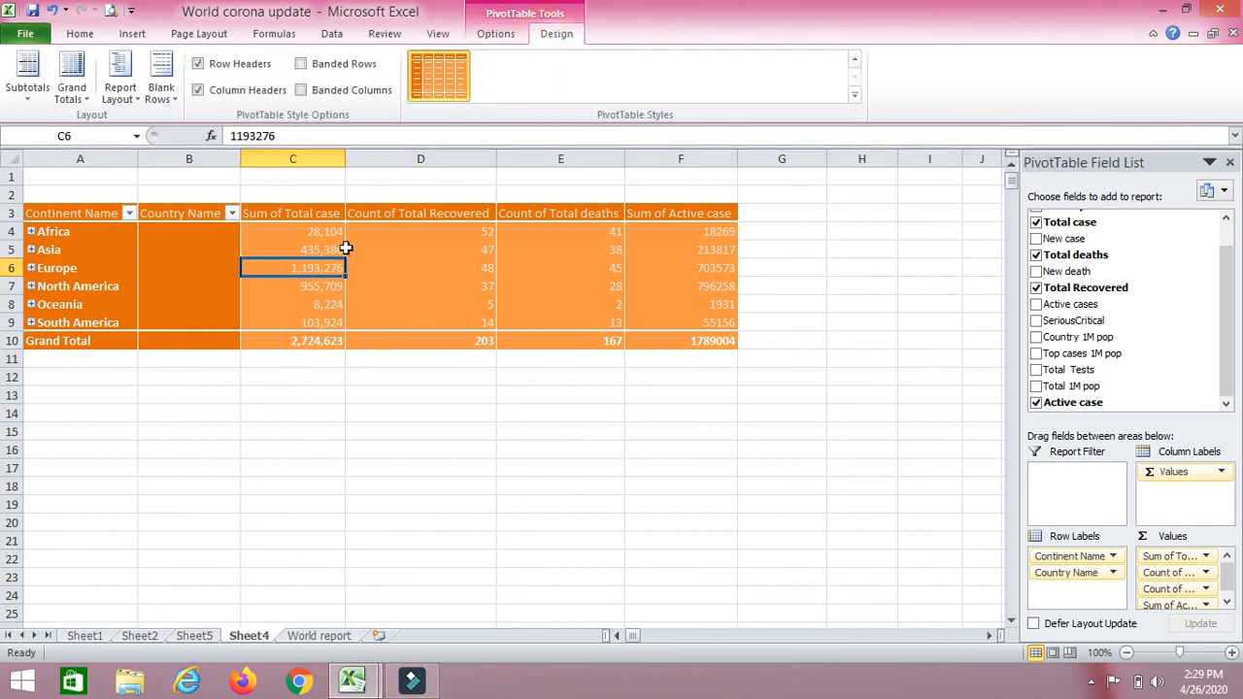
{"action": "left_click", "coordinate": [487, 392]}
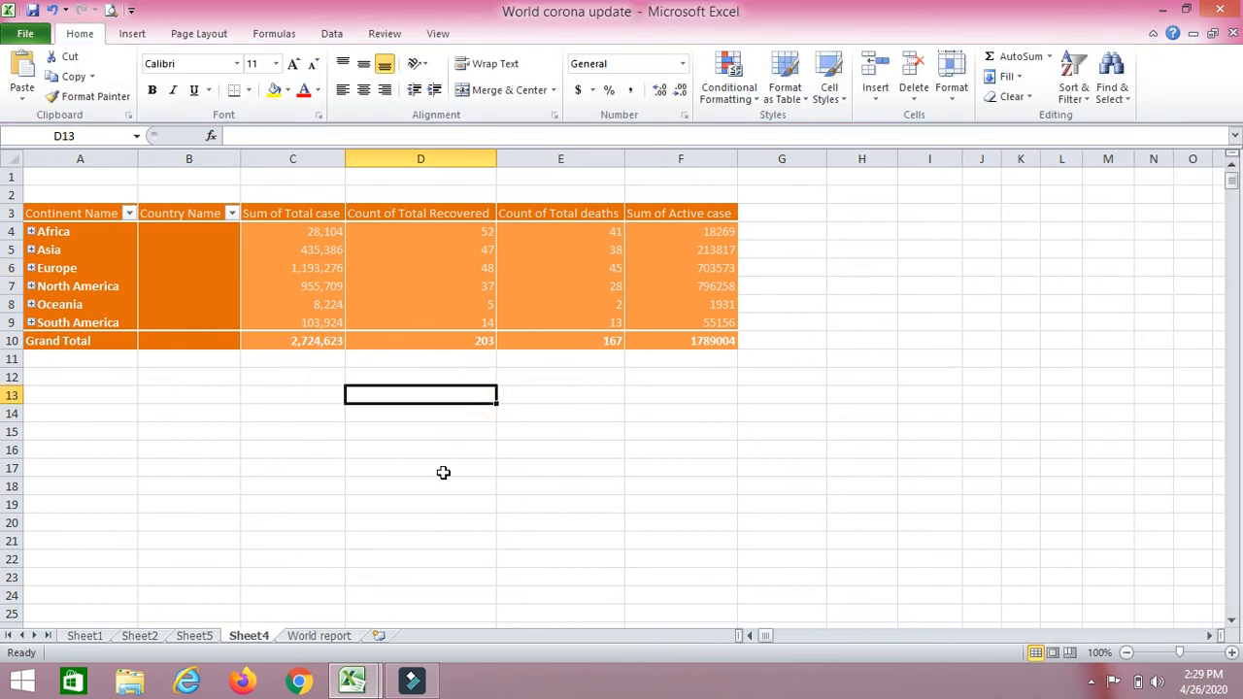
{"action": "left_click", "coordinate": [490, 286]}
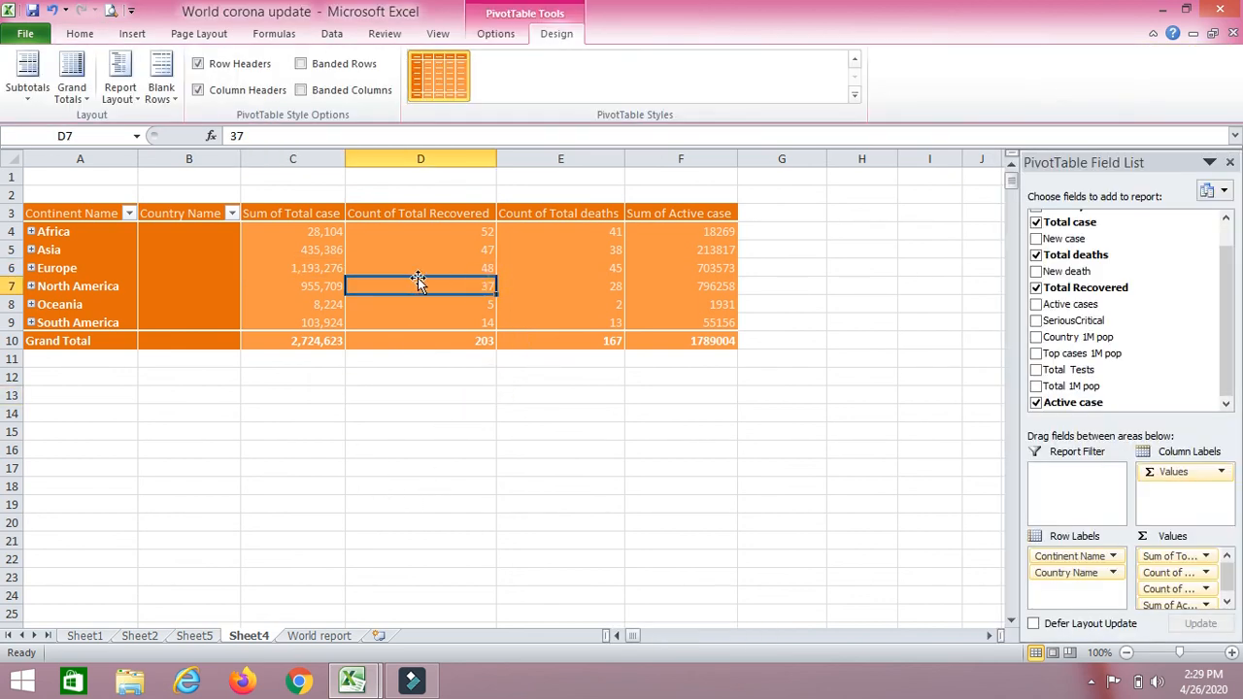
{"action": "left_click", "coordinate": [1092, 683]}
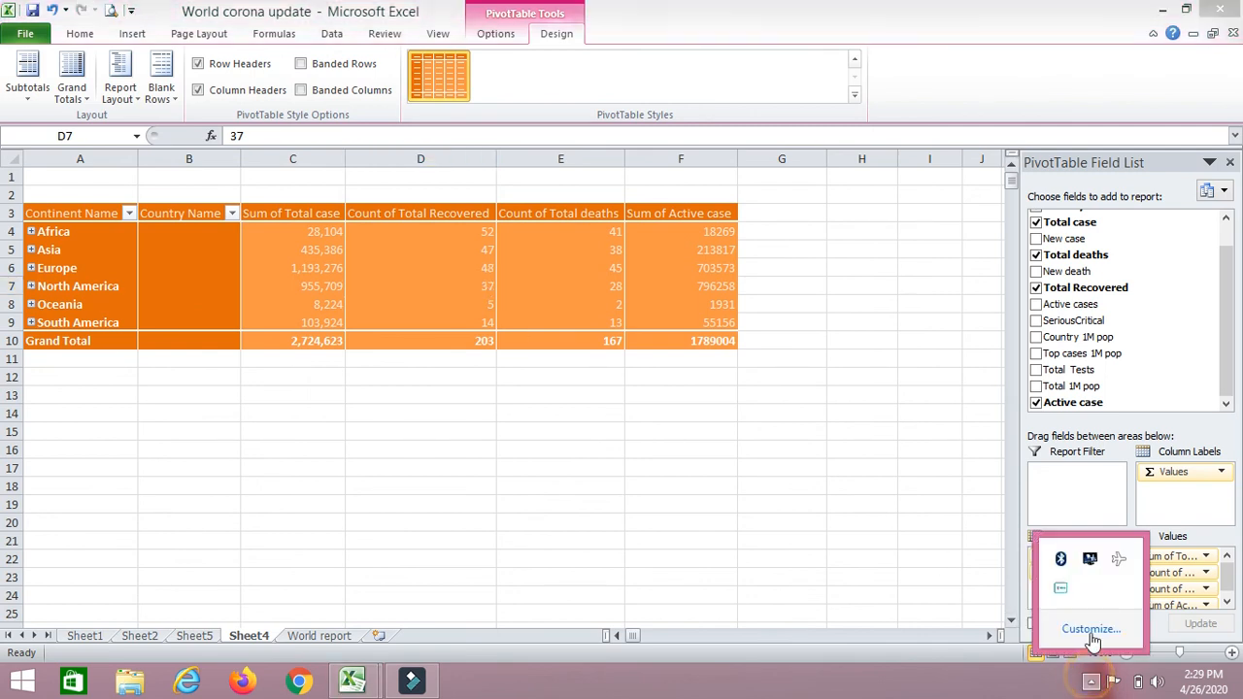
{"action": "right_click", "coordinate": [1061, 582]}
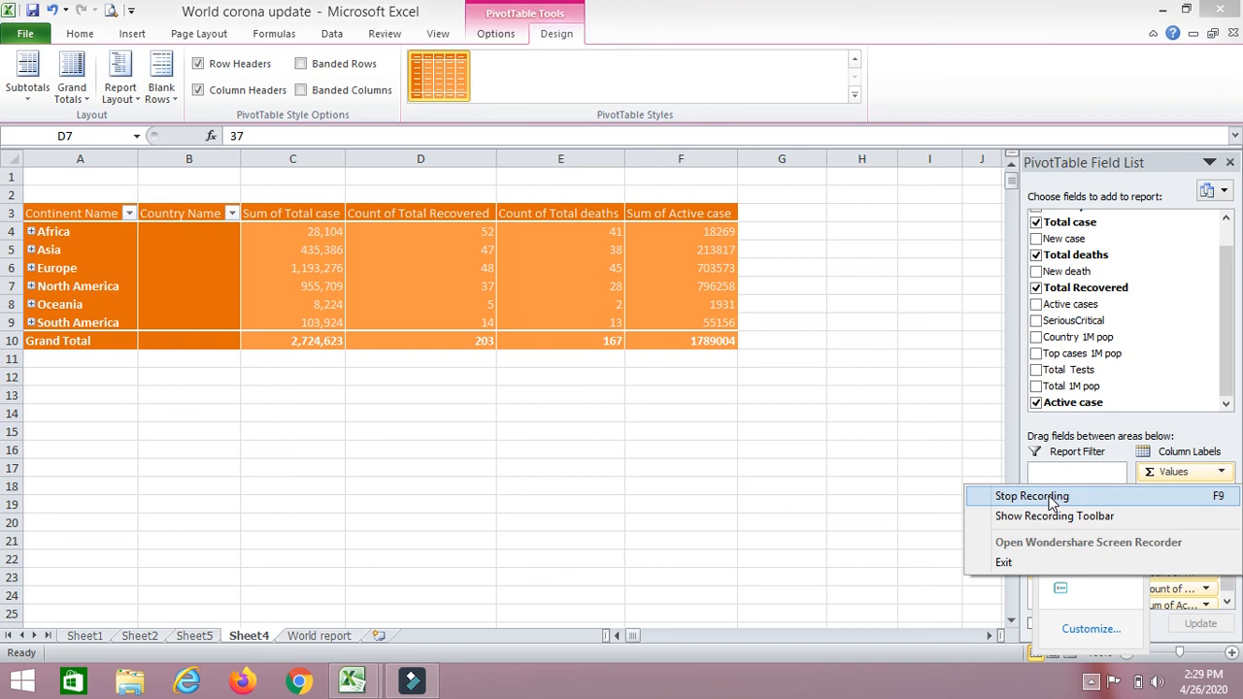